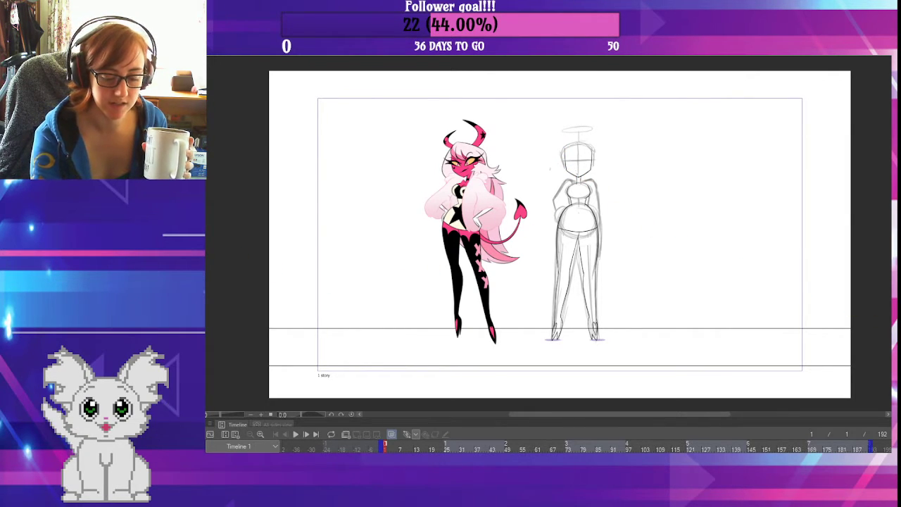
scroll(581, 201, "up", 5)
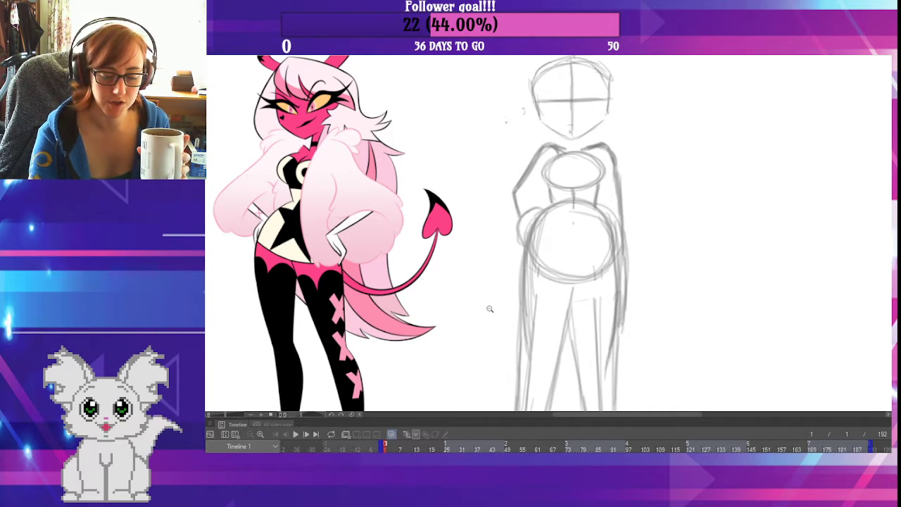
scroll(672, 304, "down", 4)
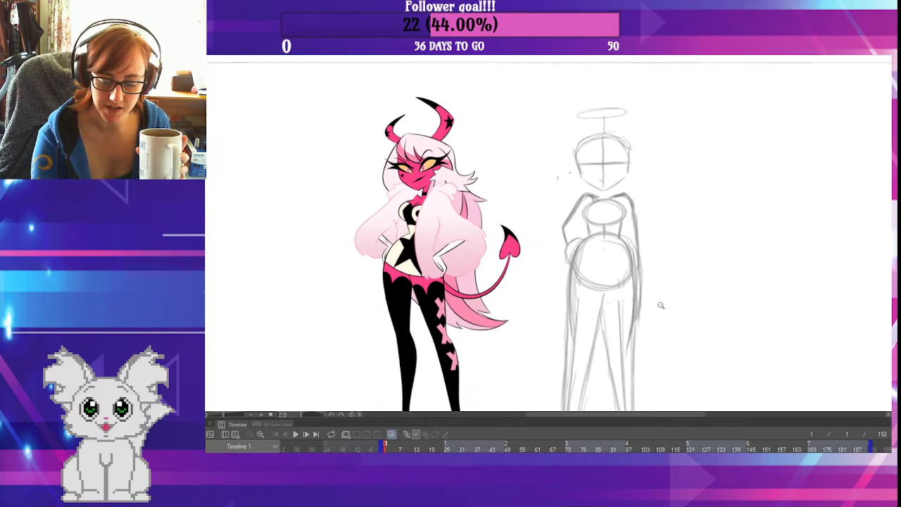
scroll(810, 262, "down", 3)
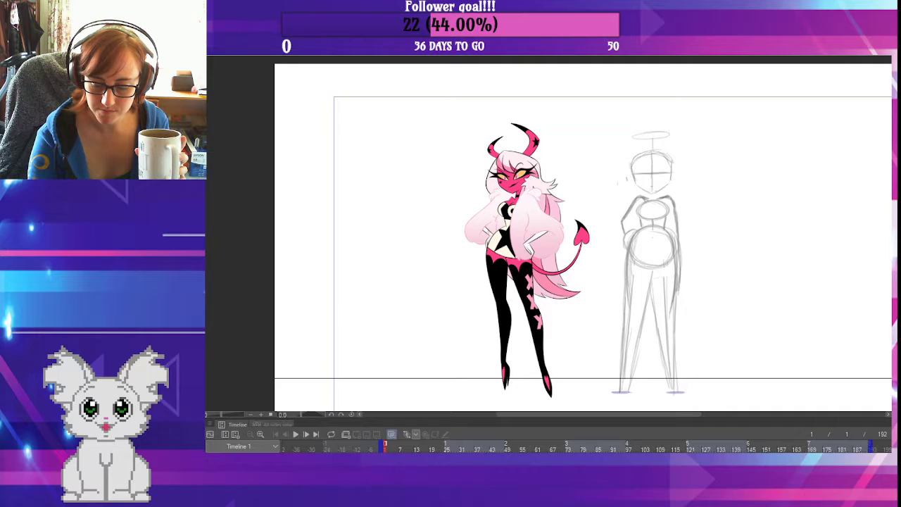
scroll(582, 235, "down", 2)
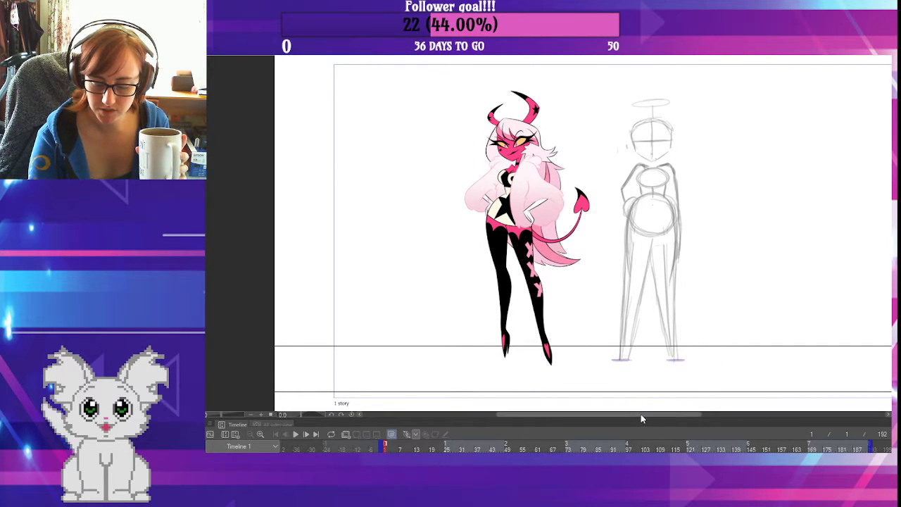
left_click_drag(640, 413, 661, 412)
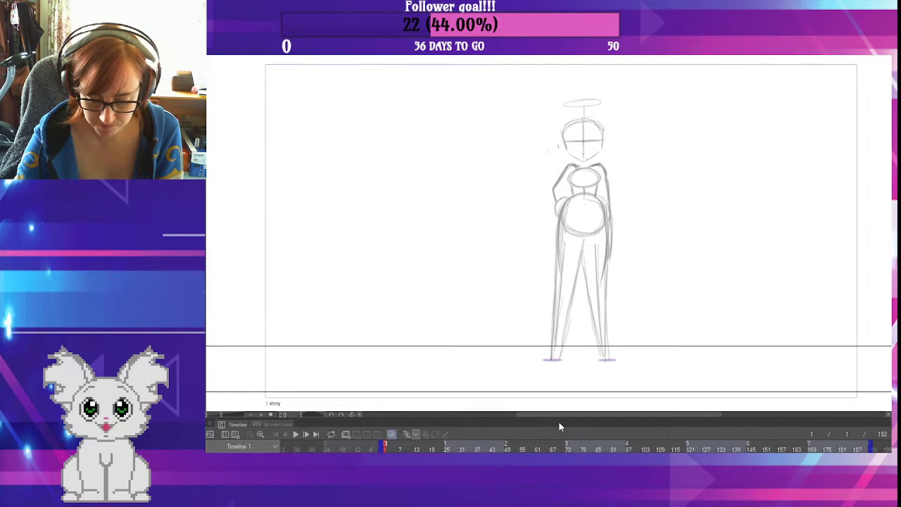
left_click_drag(580, 415, 584, 419)
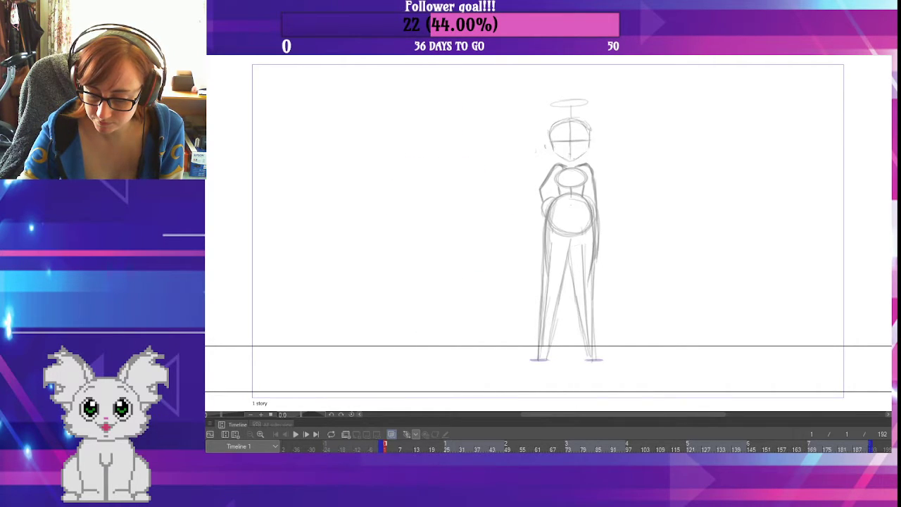
- Play back the rough character animation from frame 1 through to the last frame and return to the start
left_click(296, 433)
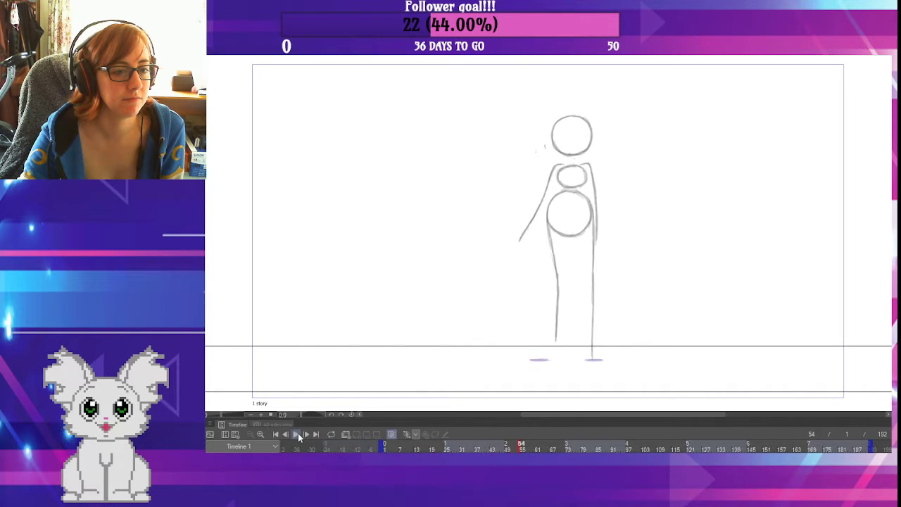
left_click(296, 433)
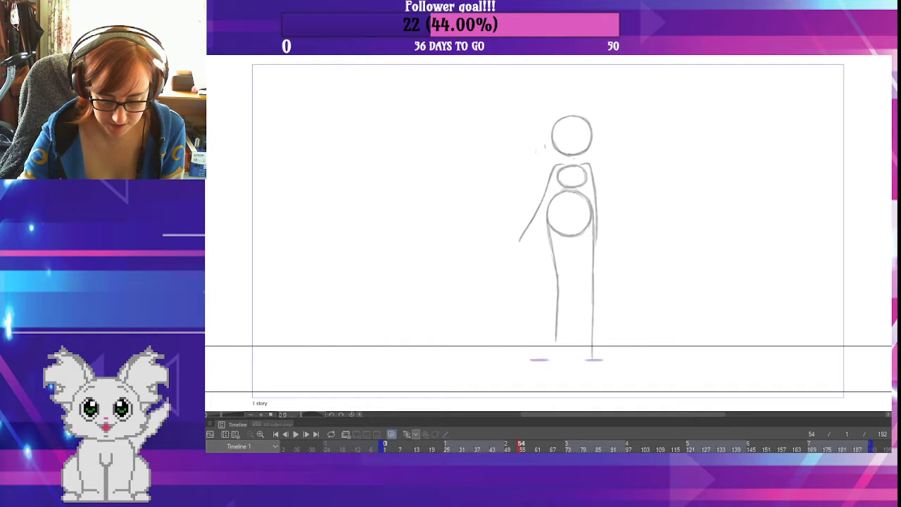
left_click(384, 443)
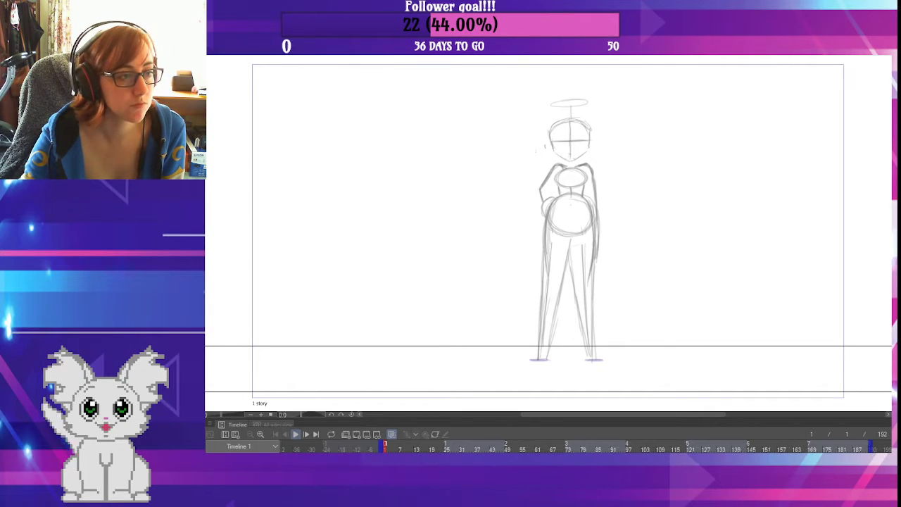
left_click(297, 434)
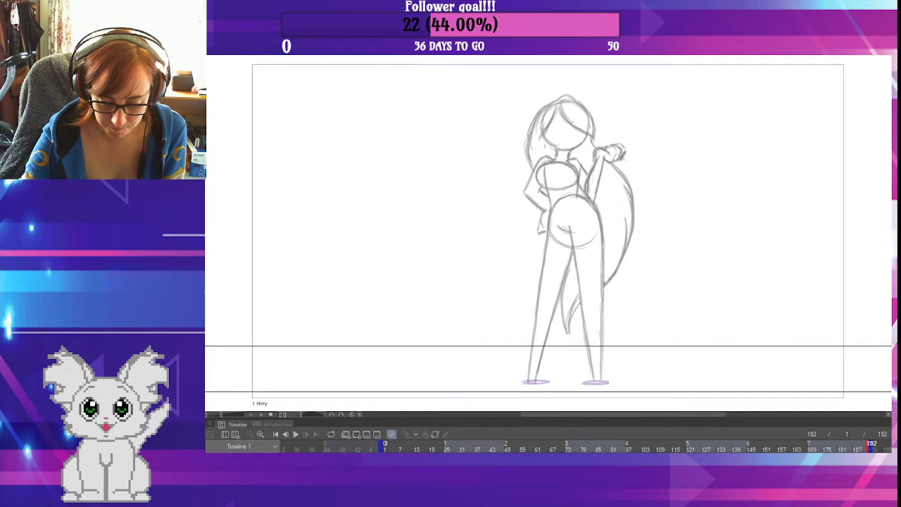
left_click(385, 444)
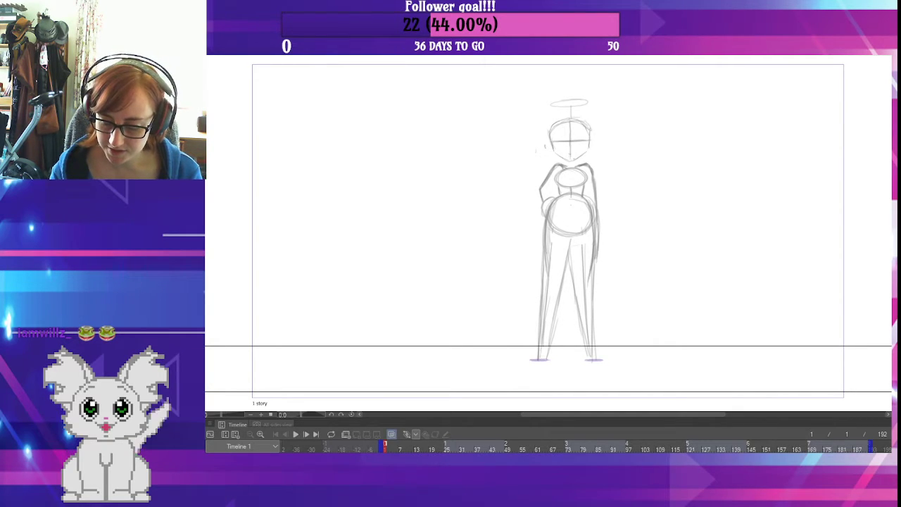
key("ctrl+z")
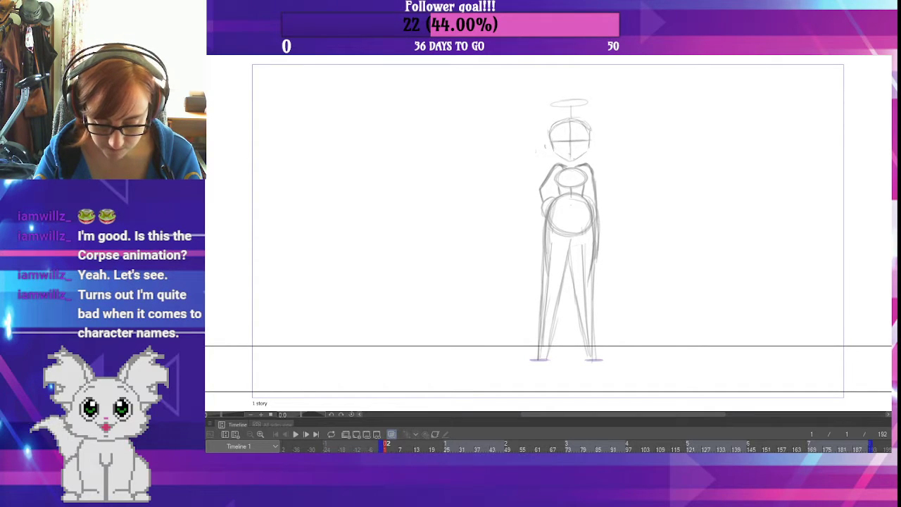
left_click(297, 435)
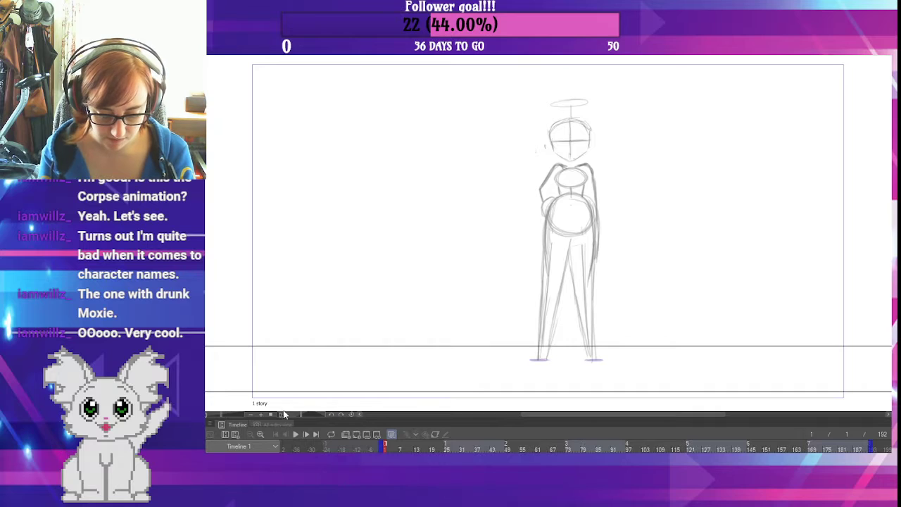
- Enlarge the timeline's frame scale and extend the timeline area upward to show its audio track
left_click(259, 434)
left_click(260, 434)
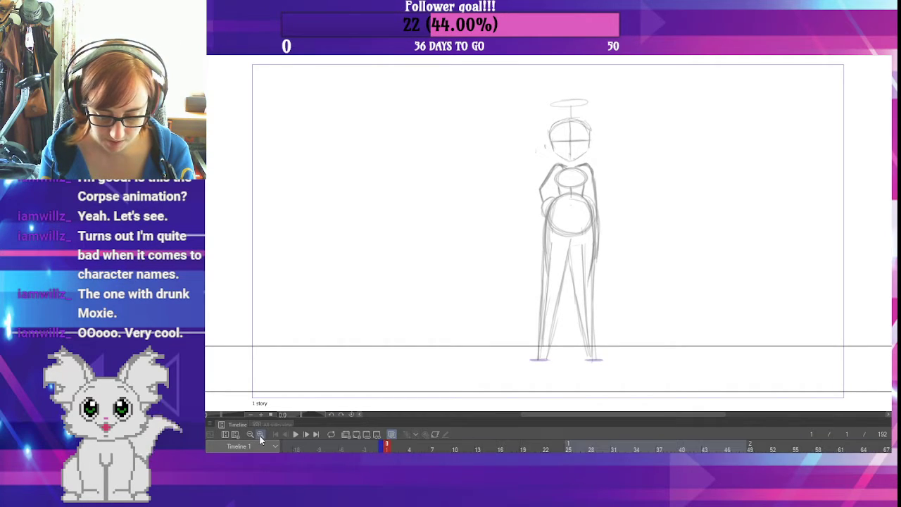
left_click(260, 434)
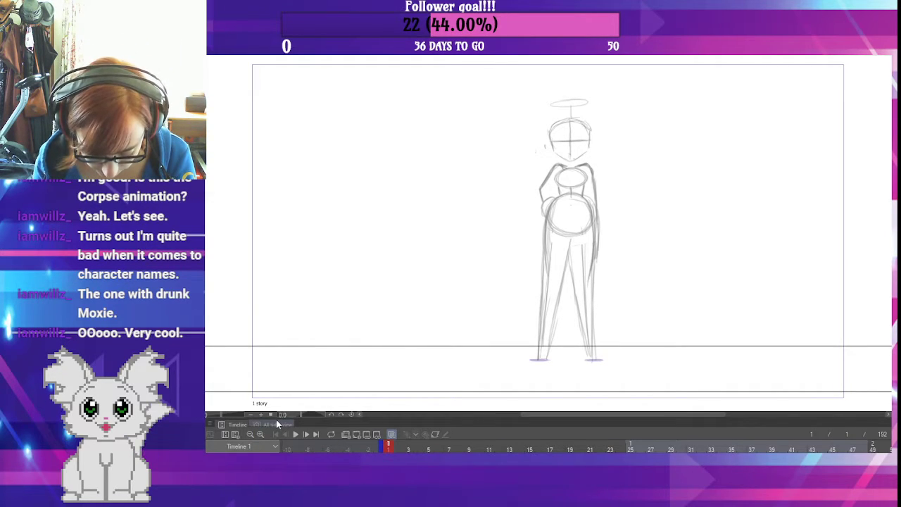
left_click(250, 435)
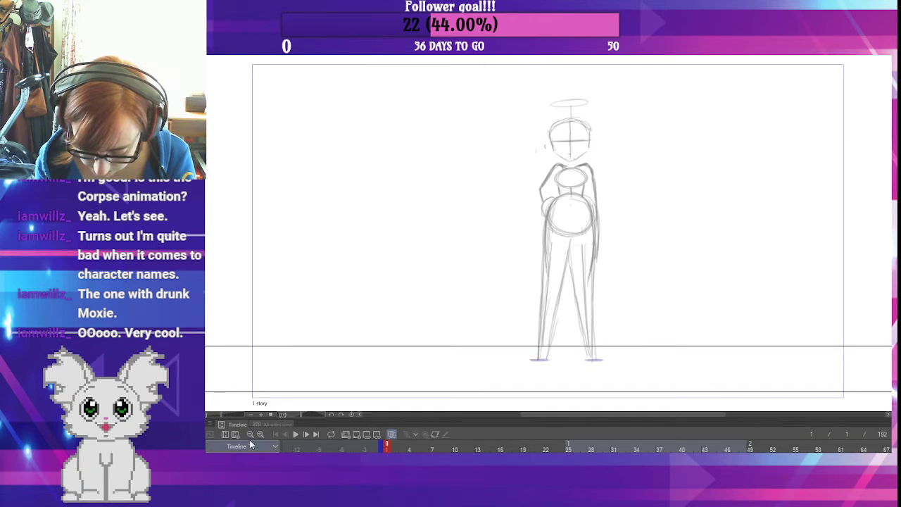
left_click(260, 434)
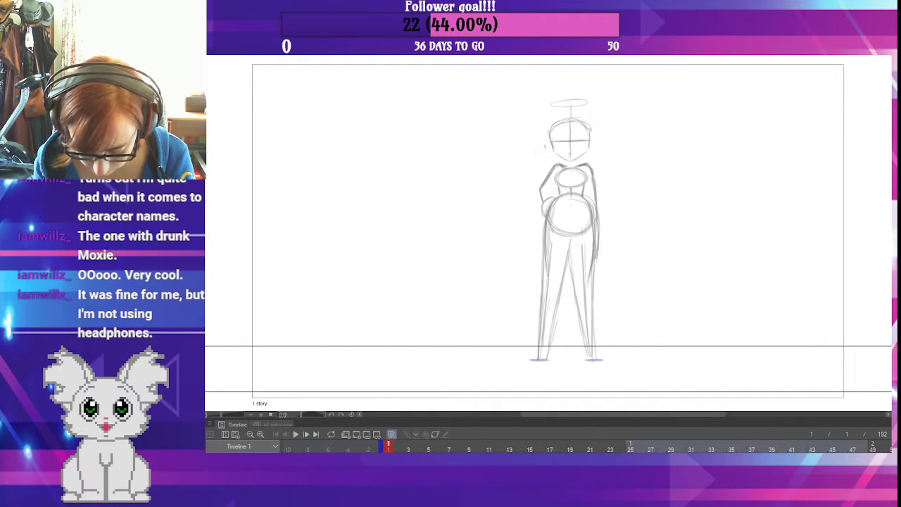
left_click(859, 415)
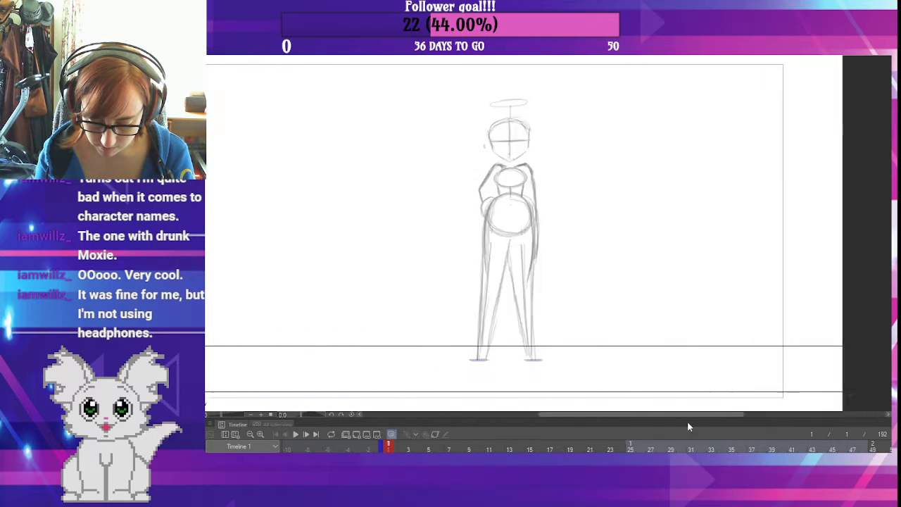
left_click_drag(687, 422, 687, 426)
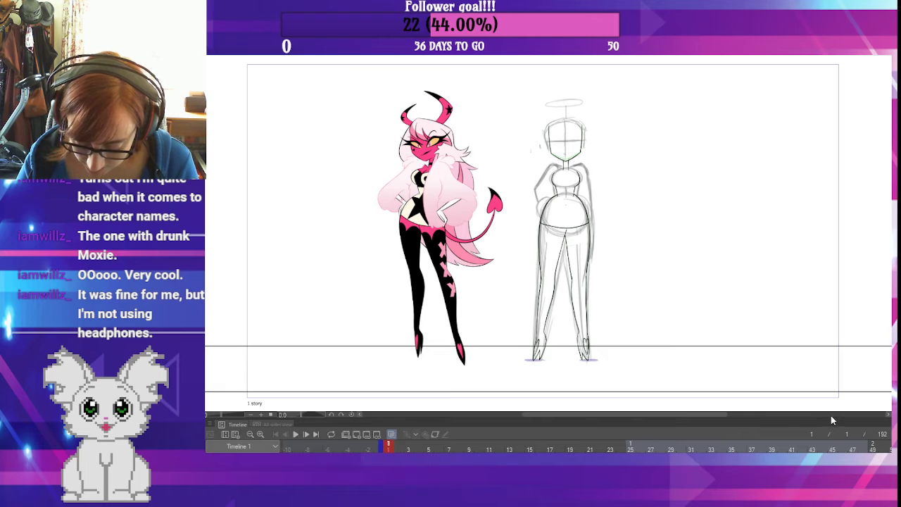
left_click_drag(831, 414, 873, 386)
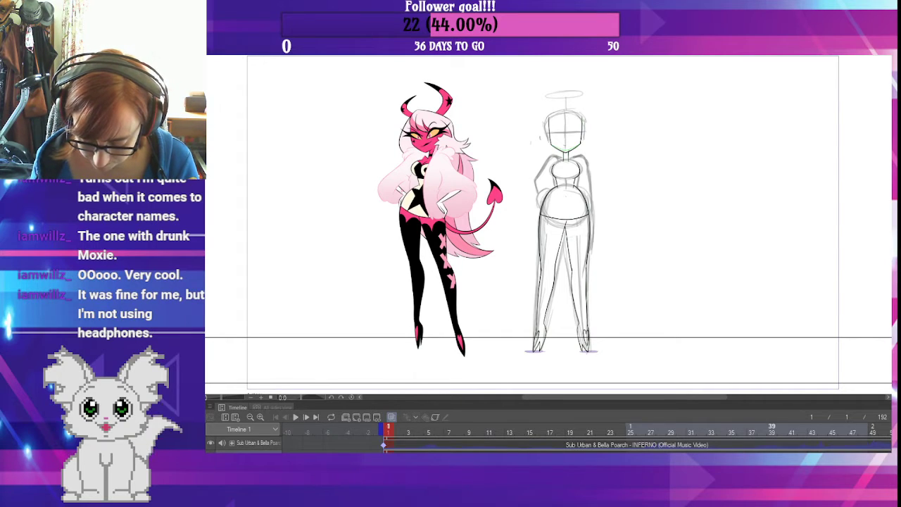
- Examine the rough poses on frames 38 and 39 and the body line art on frame 1
left_click(771, 428)
key("Left")
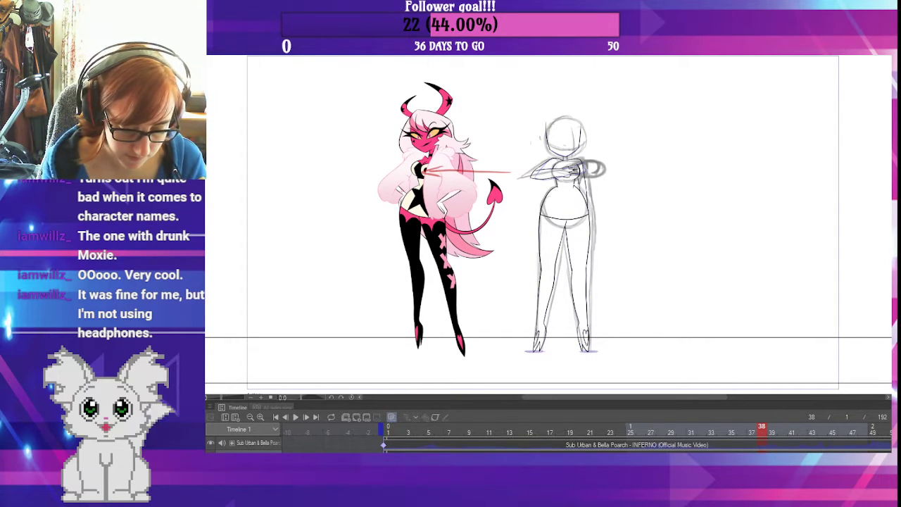
mouse_move(569, 180)
left_mouse_down()
mouse_move(604, 181)
mouse_move(603, 231)
left_mouse_up()
key("Right")
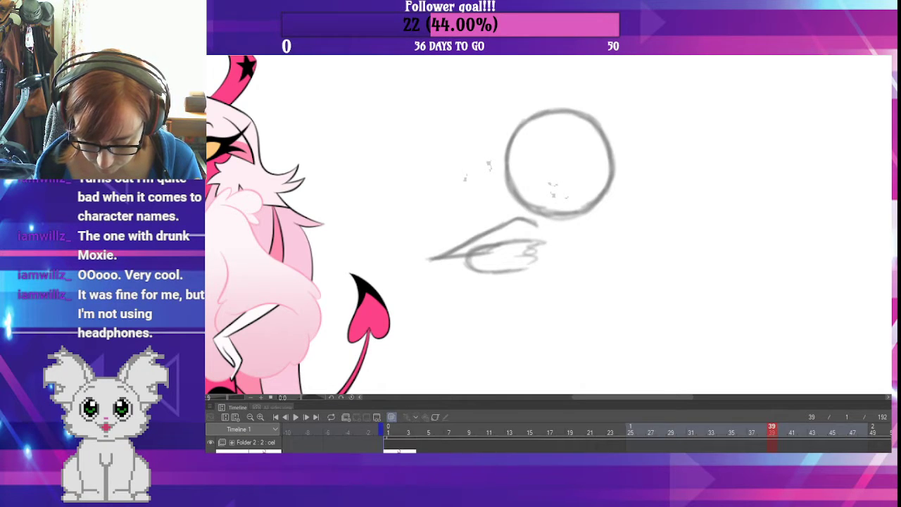
left_click(388, 430)
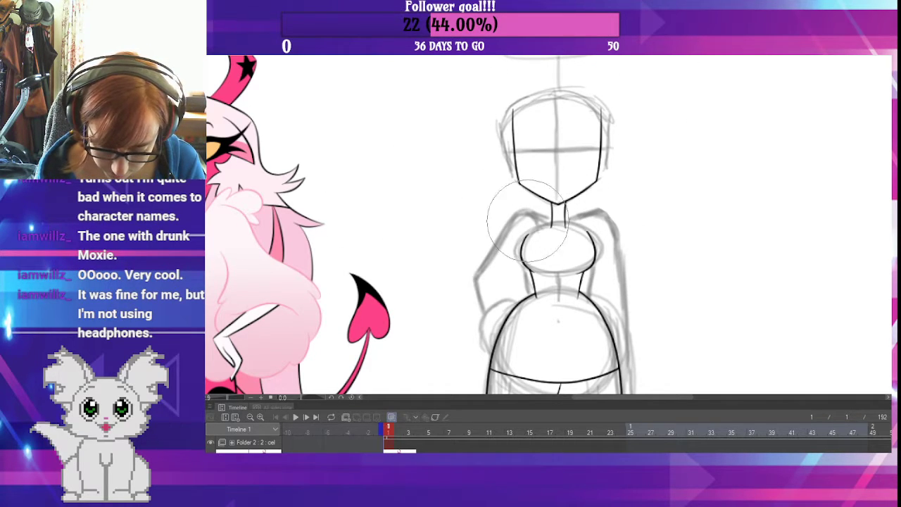
mouse_move(727, 291)
left_mouse_down()
mouse_move(734, 137)
mouse_move(711, 340)
left_mouse_up()
mouse_move(709, 193)
left_mouse_down()
mouse_move(735, 260)
mouse_move(760, 145)
left_mouse_up()
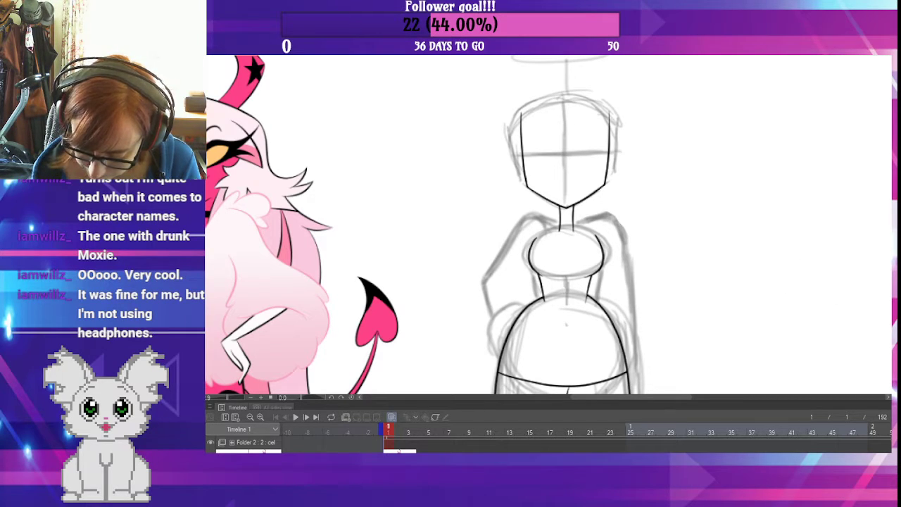
- Compare frames 38, 39 and 40 and examine the arm pose across the chest on frame 39 up close
scroll(549, 442, "down", 4)
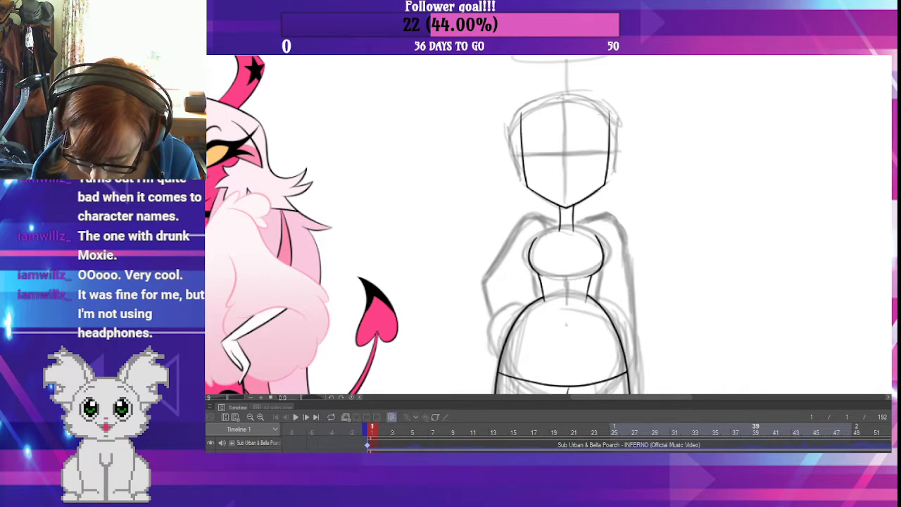
left_click(755, 429)
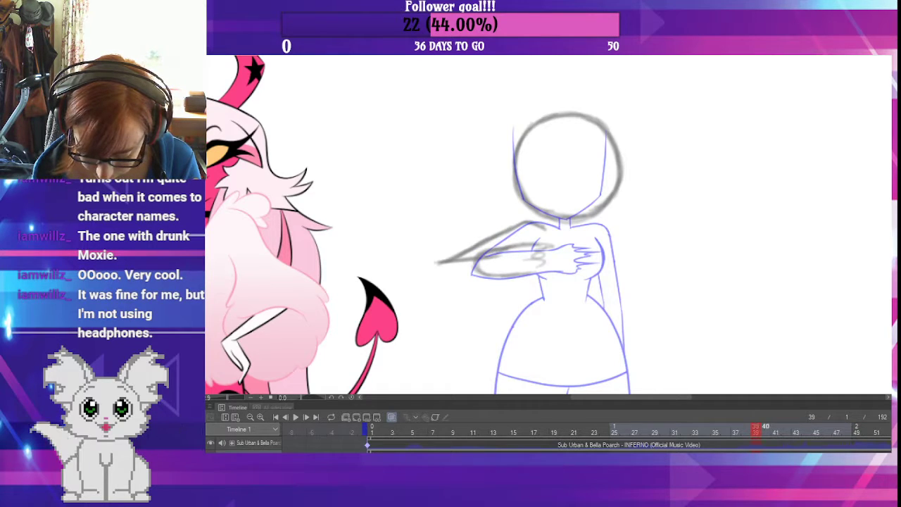
left_click(776, 430)
left_click(766, 430)
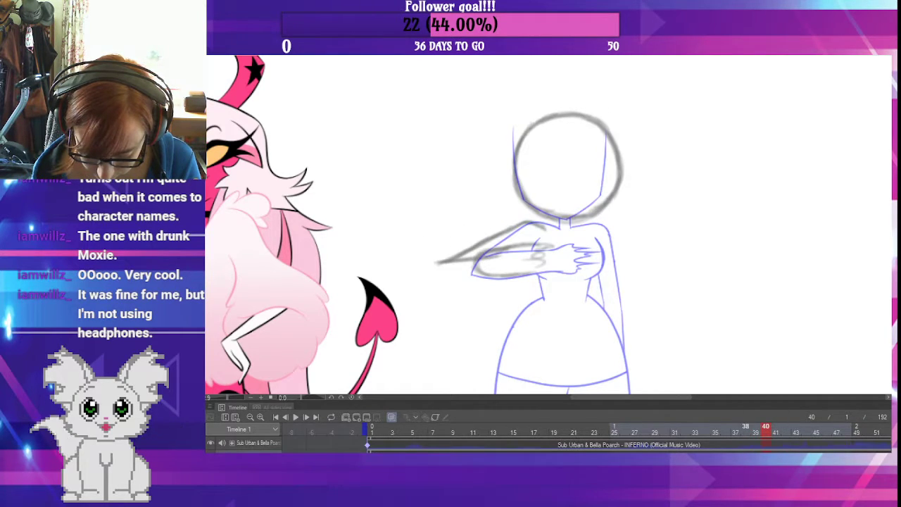
left_click(745, 430)
left_click(755, 429)
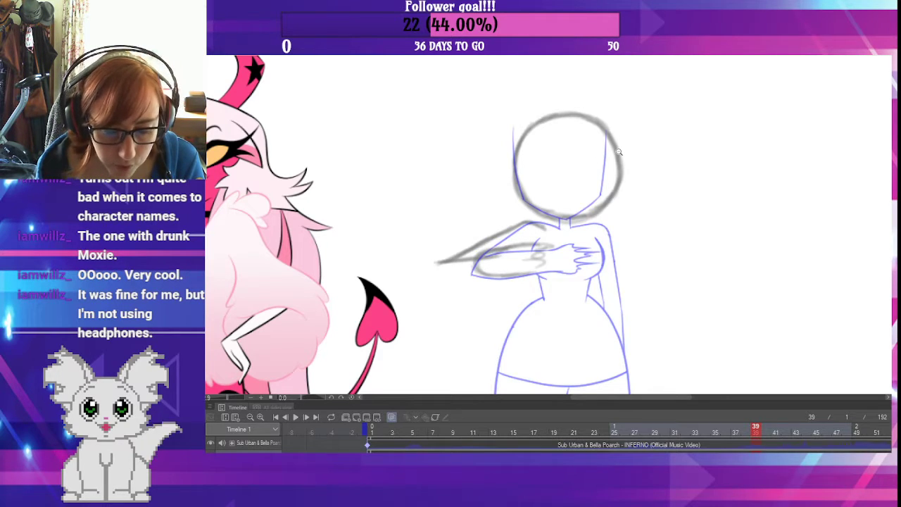
scroll(629, 217, "up", 2)
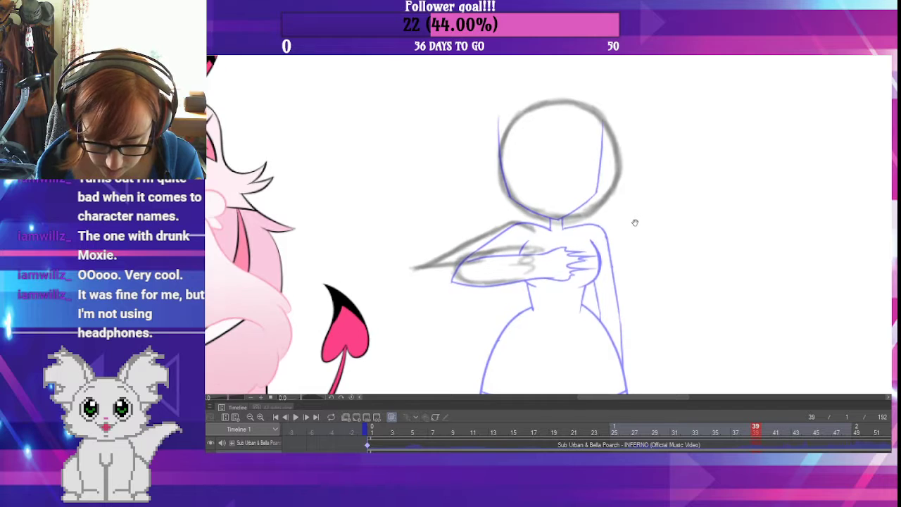
left_click_drag(634, 222, 603, 250)
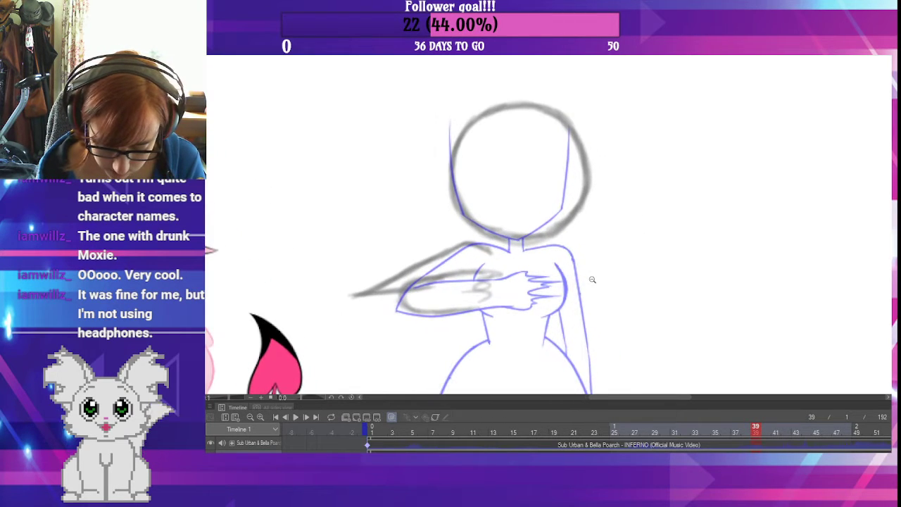
scroll(591, 278, "up", 1)
scroll(598, 275, "up", 1)
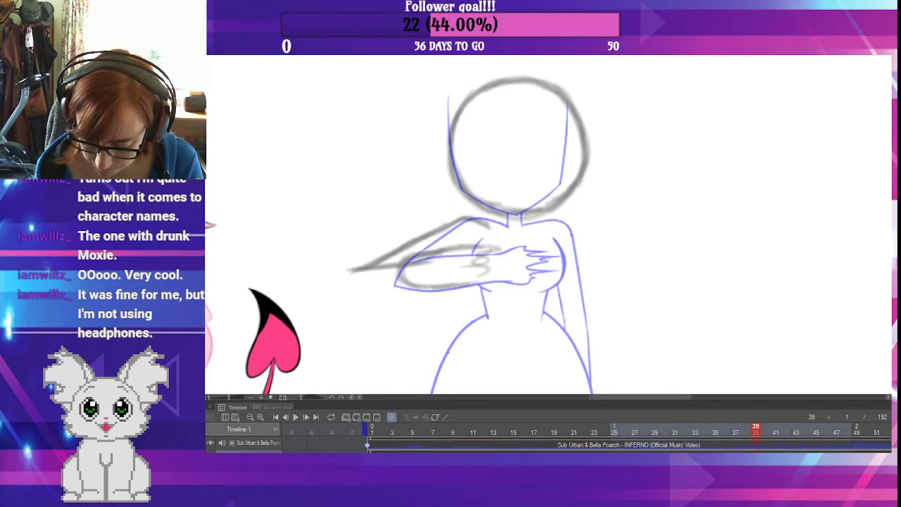
- Carry the body line art with the arm across the chest over from the preceding frames to frame 39
key("ctrl+z")
left_click(735, 430)
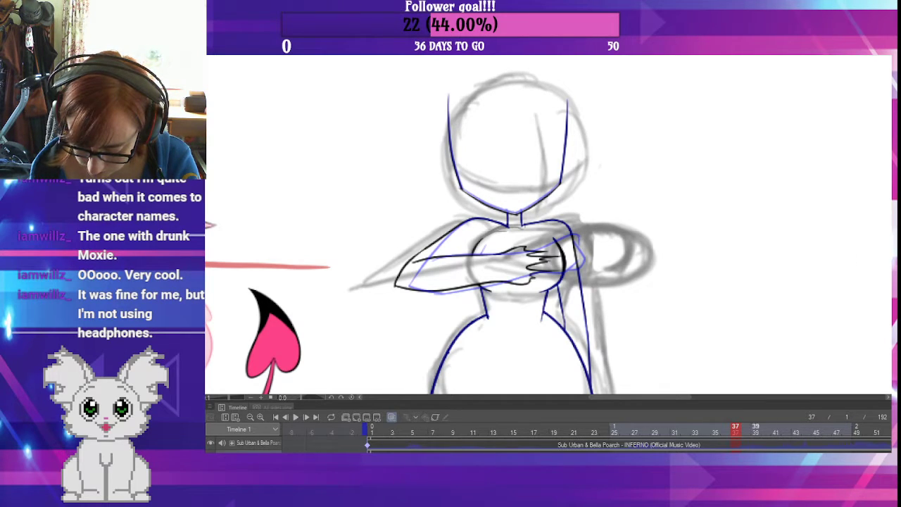
left_click(755, 428)
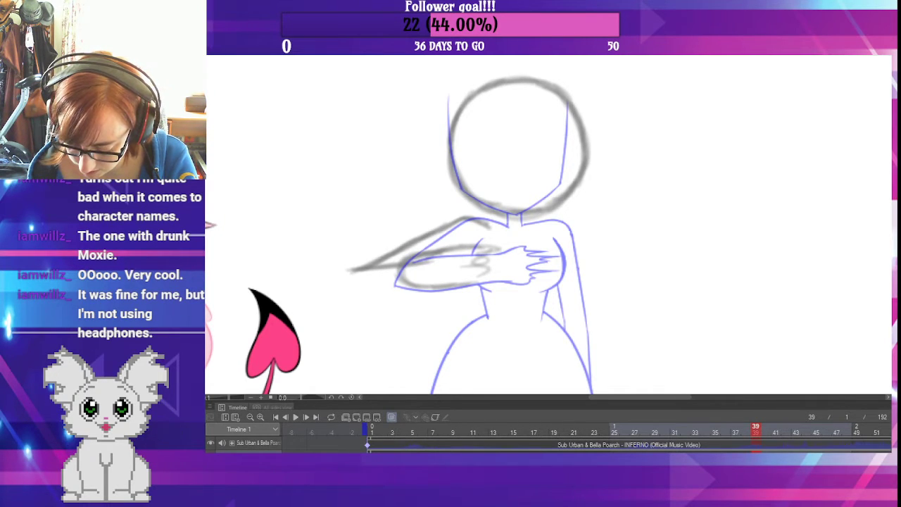
key("ctrl+b")
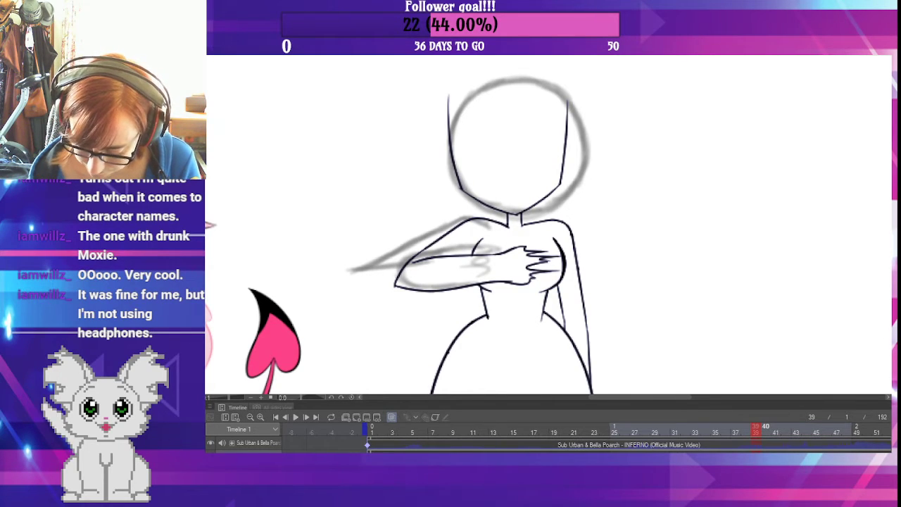
key("Left")
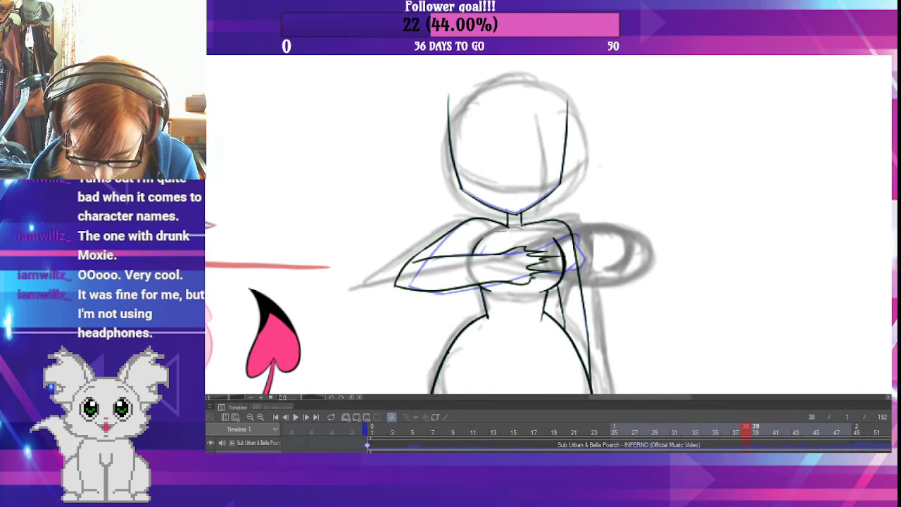
- Erase the carried-over hand and its wrist lines across the chest on frame 39
key("Right")
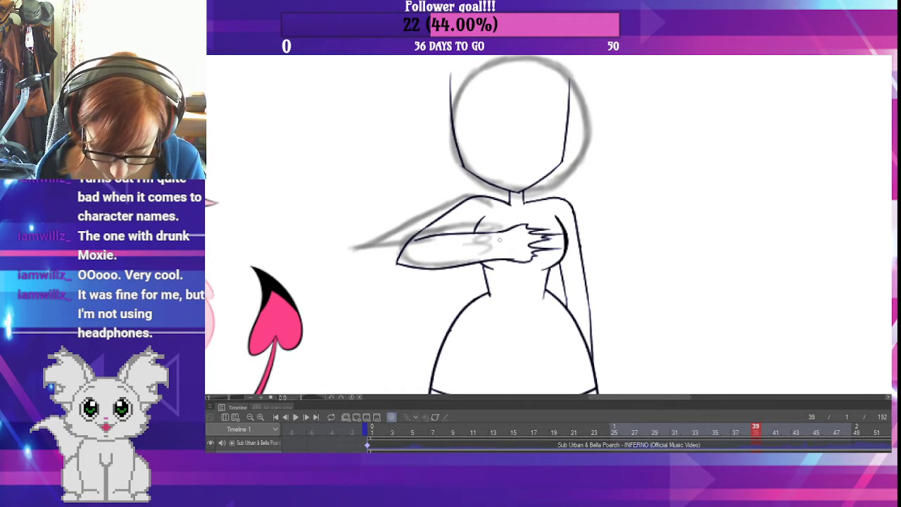
mouse_move(499, 225)
left_mouse_down()
mouse_move(518, 246)
mouse_move(528, 222)
mouse_move(535, 267)
mouse_move(536, 233)
mouse_move(606, 242)
left_mouse_up()
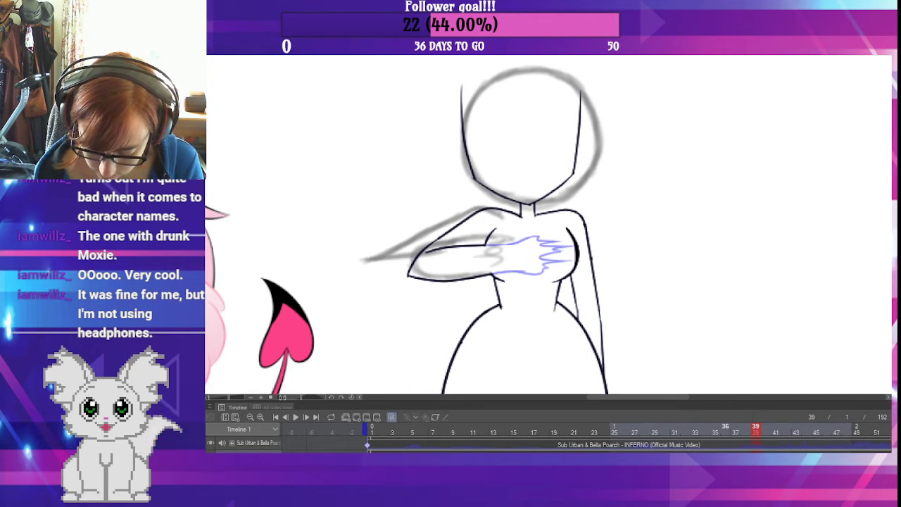
key("Left")
key("Right")
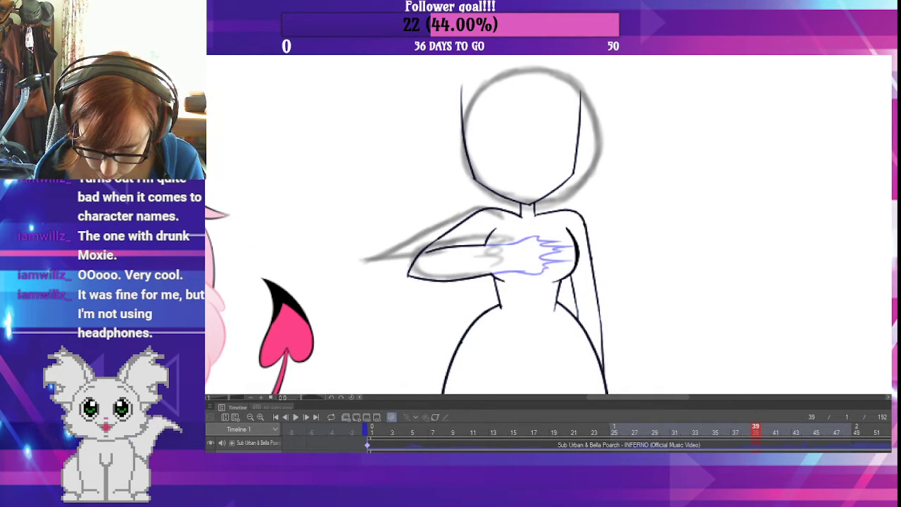
key("Left")
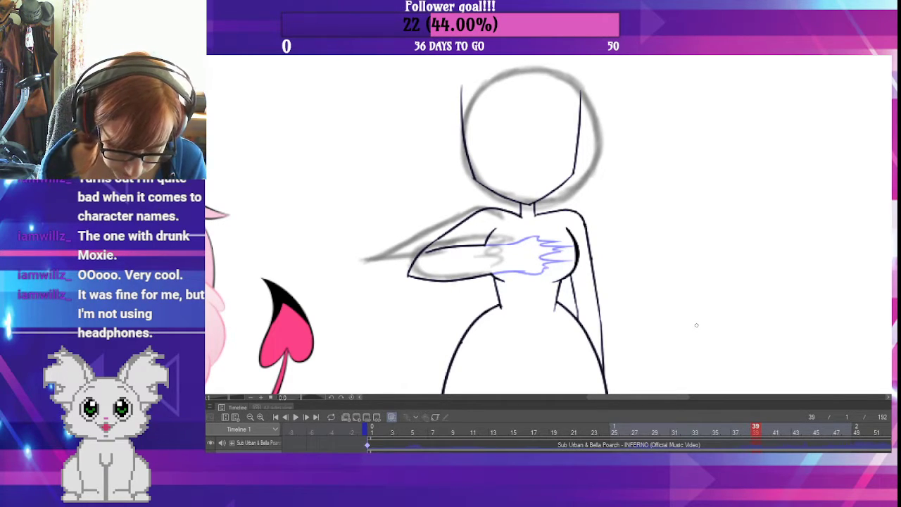
- Erase the remaining forearm, elbow and upper arm lines of the bent arm on frame 39
left_click_drag(425, 251, 467, 254)
left_click_drag(408, 276, 492, 280)
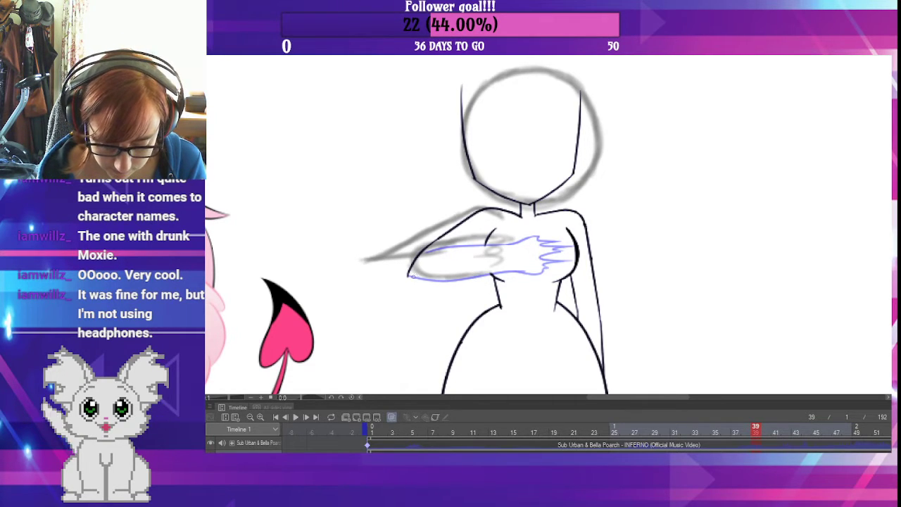
left_click_drag(413, 277, 437, 240)
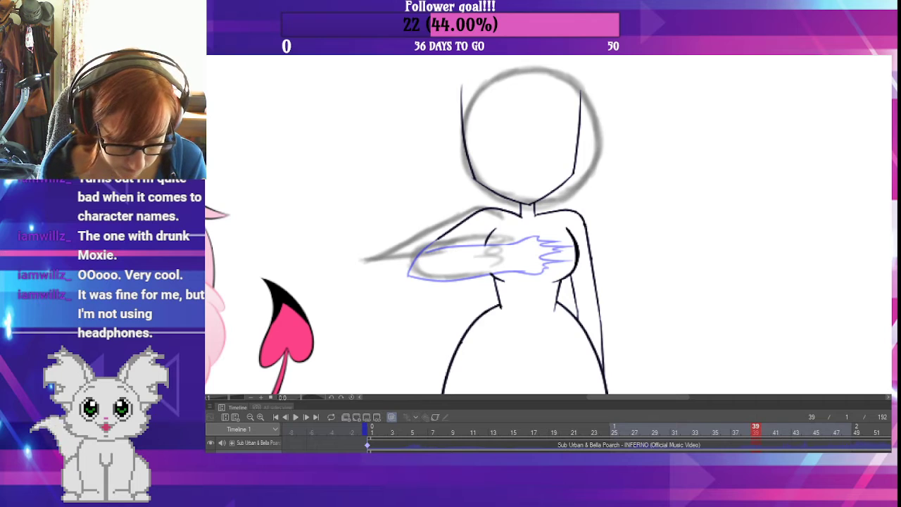
left_click_drag(438, 239, 487, 208)
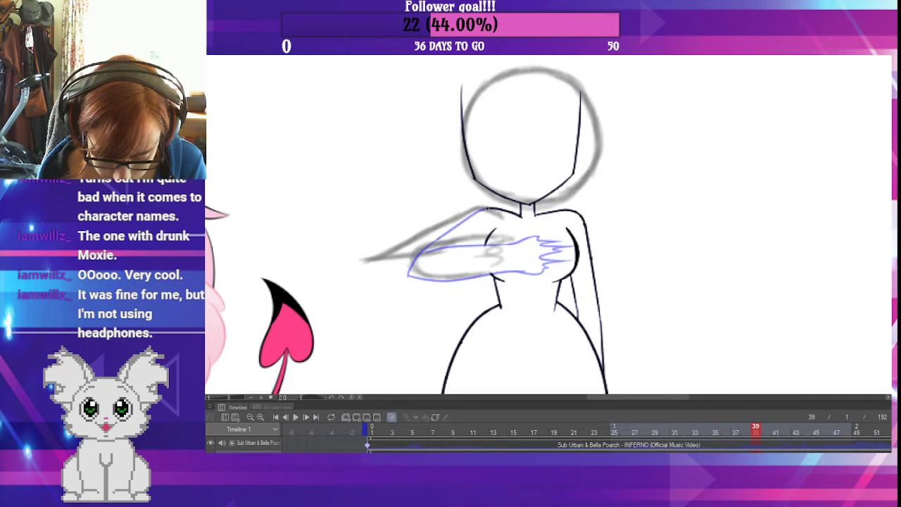
- Draw the bent arm on frame 39 over the rough, with the elbow further out and the fingers at the near edge of the chest
left_click_drag(484, 210, 404, 240)
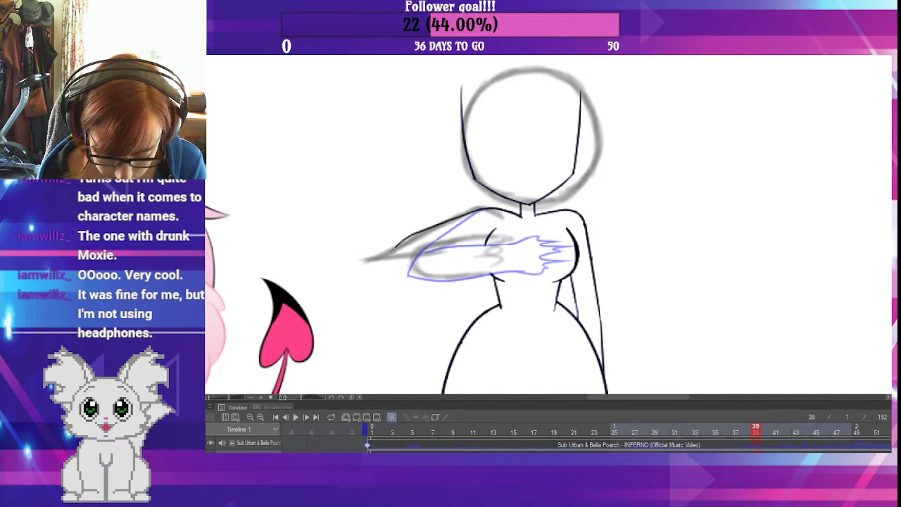
left_click_drag(399, 245, 387, 260)
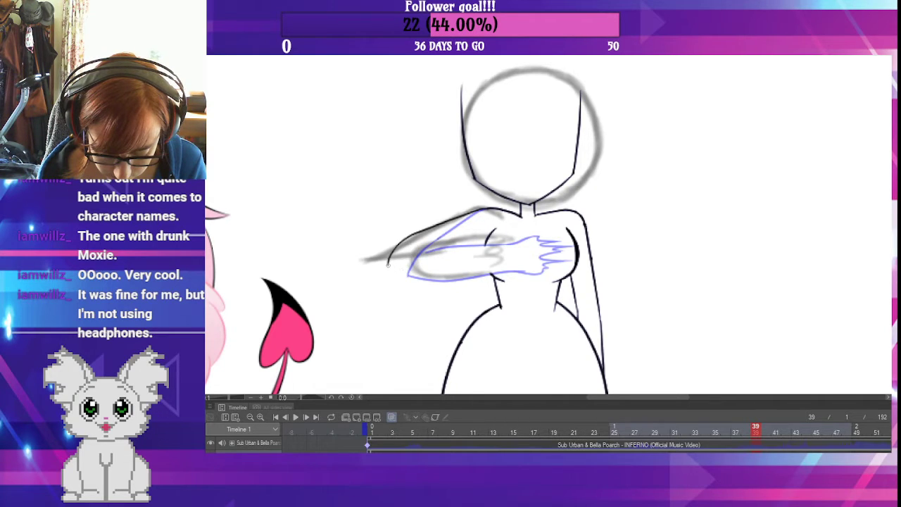
mouse_move(387, 263)
left_mouse_down()
mouse_move(426, 280)
mouse_move(471, 276)
left_mouse_up()
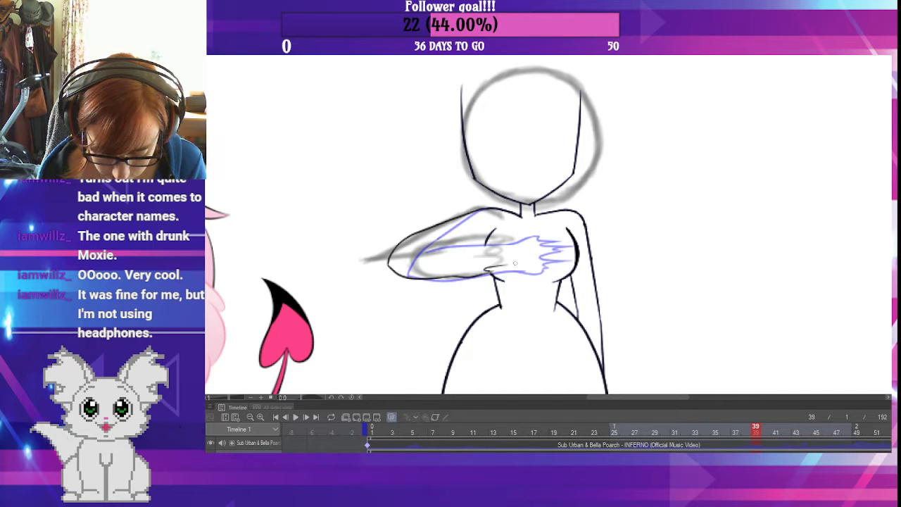
left_click_drag(493, 254, 484, 264)
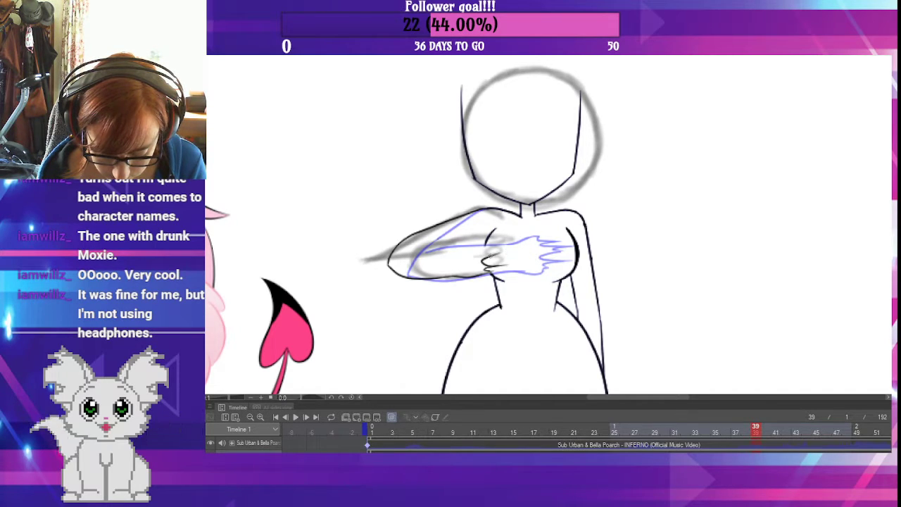
key("ctrl+z")
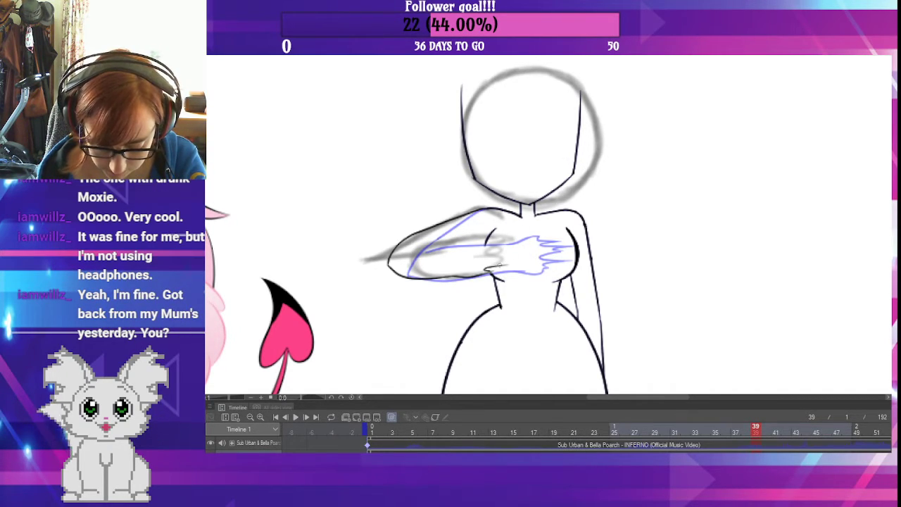
mouse_move(489, 264)
left_mouse_down()
mouse_move(503, 260)
mouse_move(483, 255)
mouse_move(504, 250)
left_mouse_up()
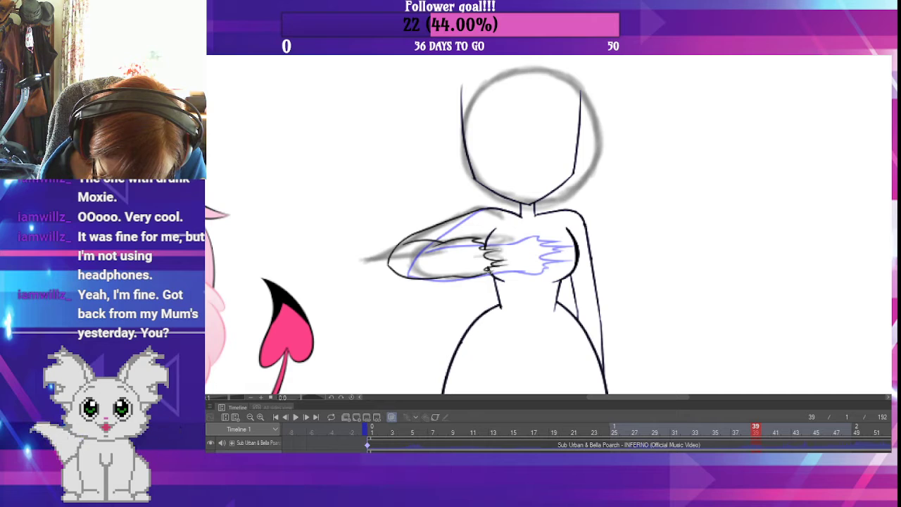
- Select both jaw lines on frame 39, rotate them slightly clockwise and nudge them toward the left
left_click_drag(680, 222, 668, 247)
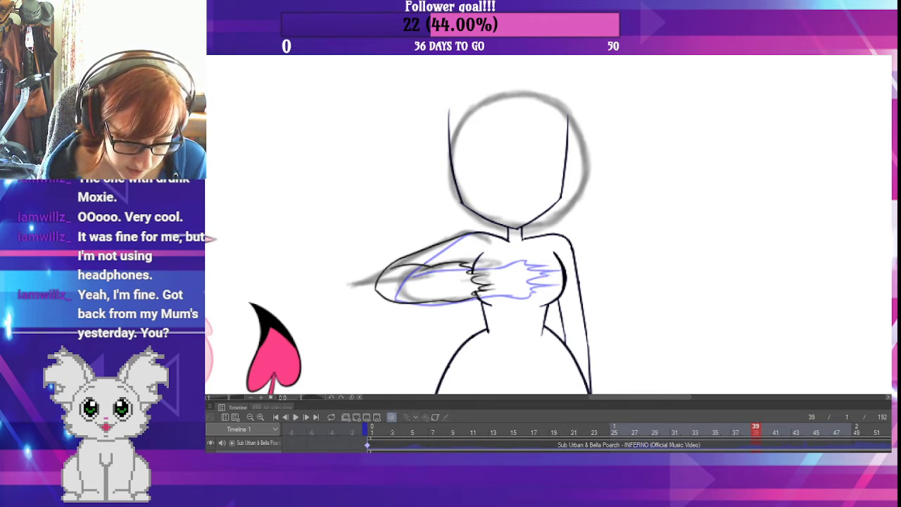
left_click(512, 226)
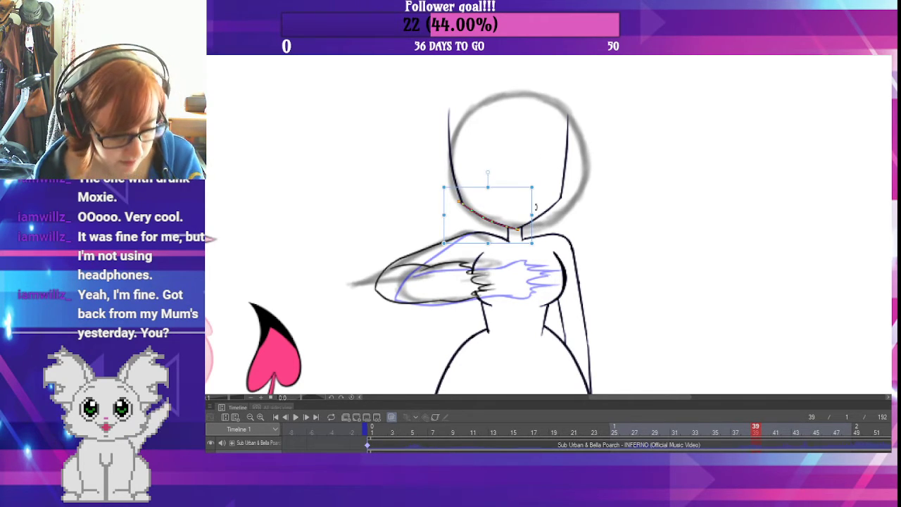
left_click(529, 225, "shift")
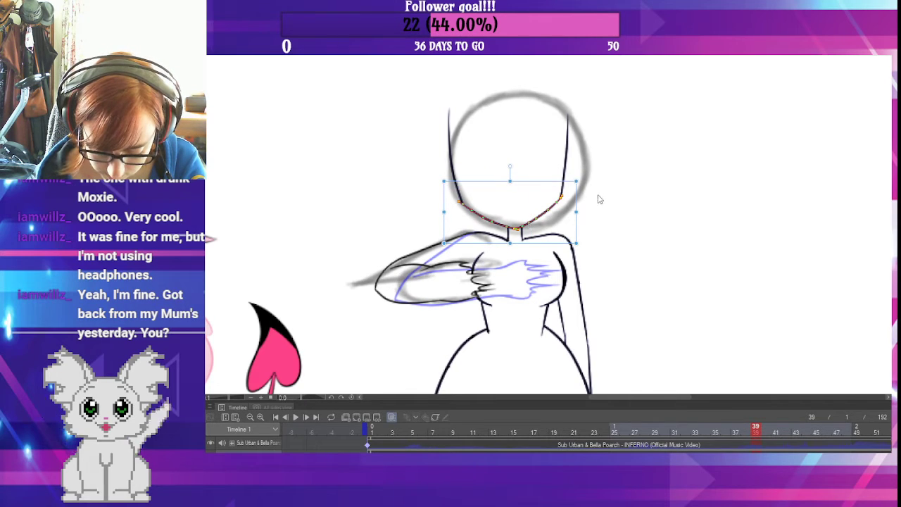
left_click_drag(588, 199, 584, 199)
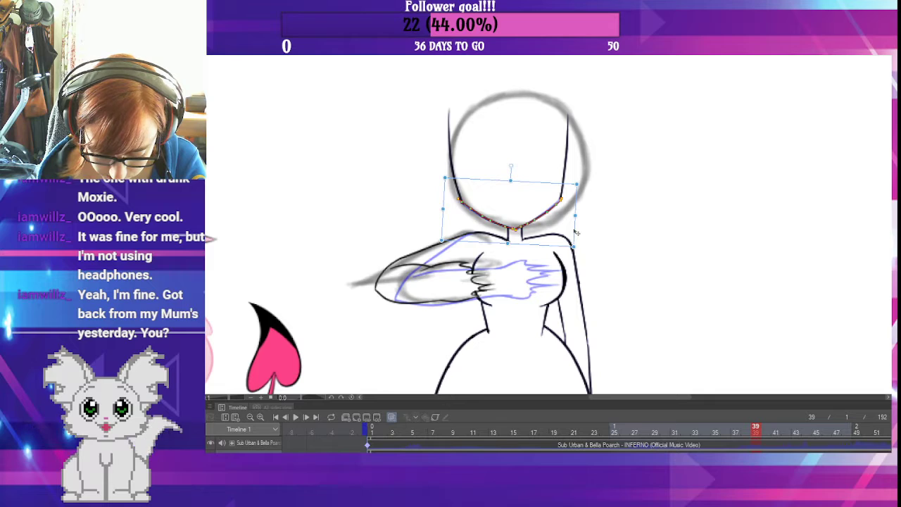
left_click_drag(576, 232, 573, 238)
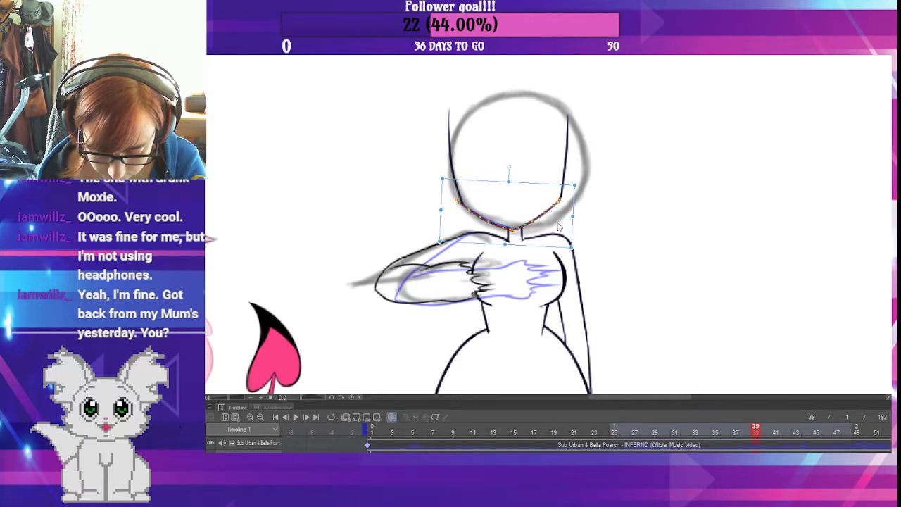
- Reposition the left face line on frame 39 and tilt it slightly clockwise so it meets the rotated jaw
left_click(466, 160)
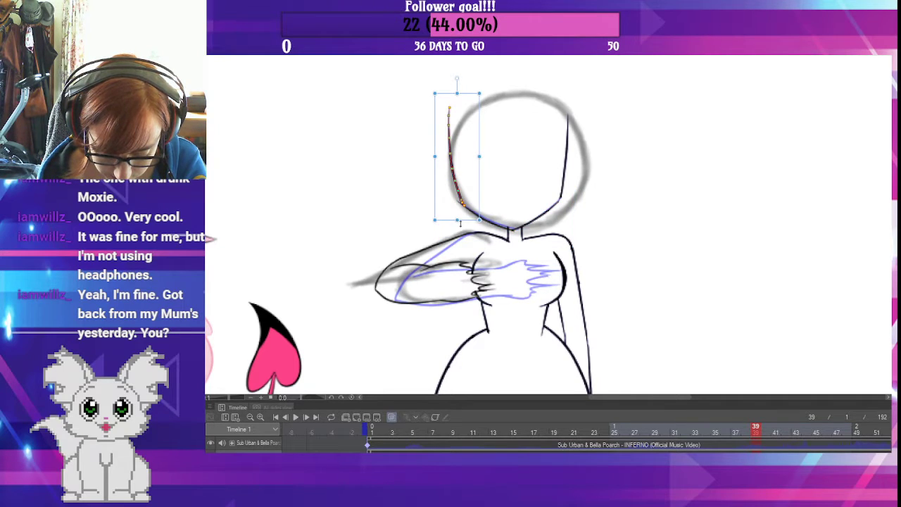
left_click_drag(481, 156, 473, 157)
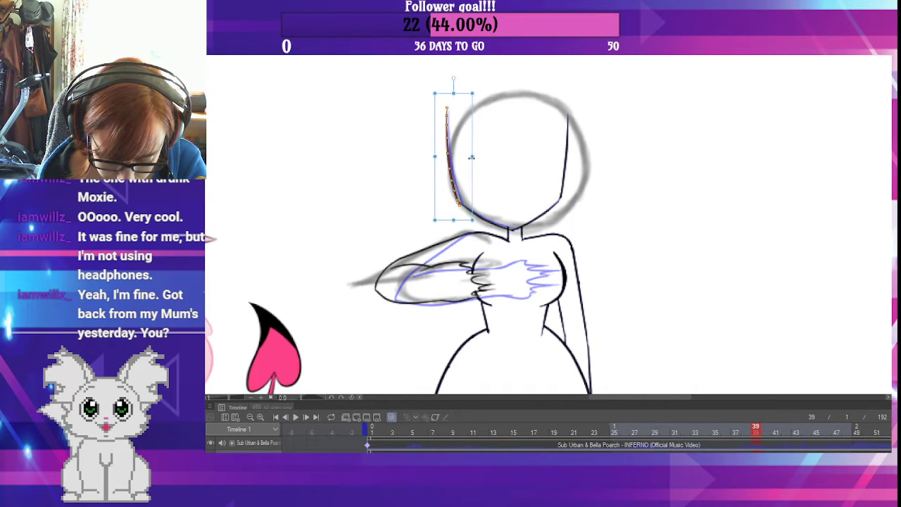
left_click(470, 188)
left_click(473, 193)
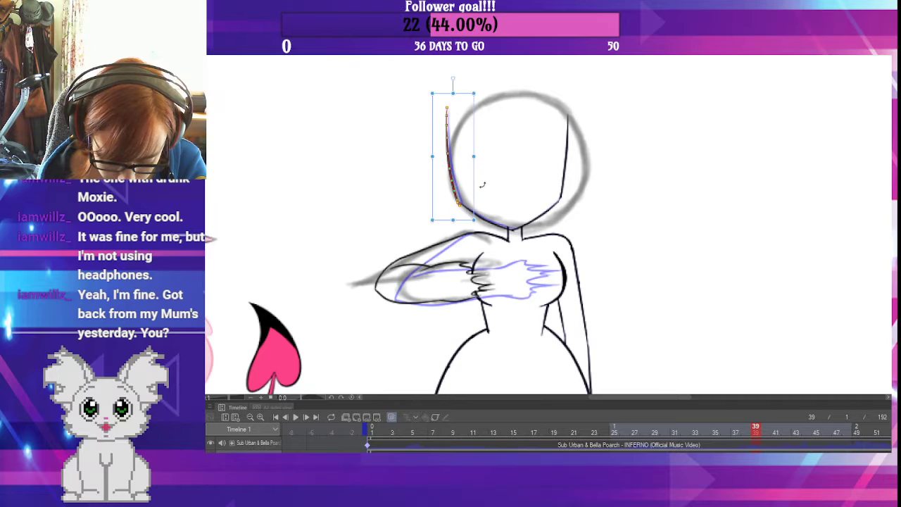
key("Right")
key("Right")
key("Up")
key("Left")
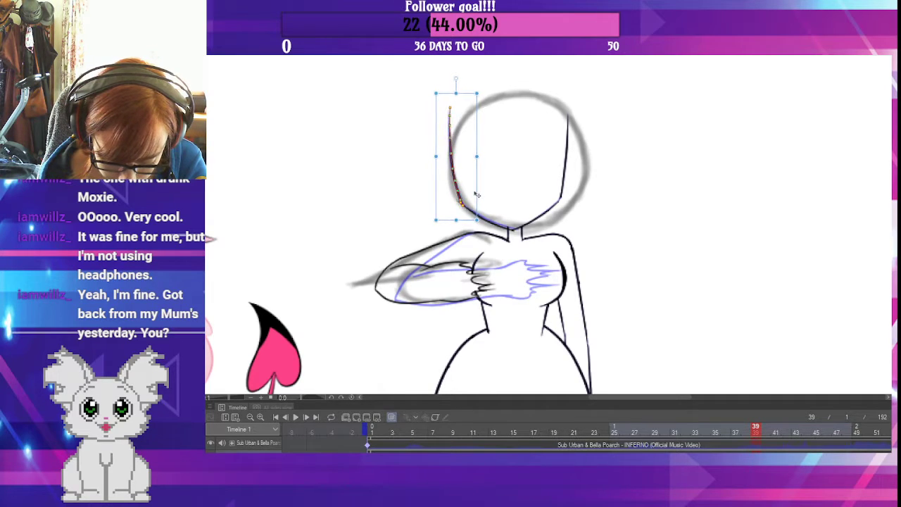
key("Up")
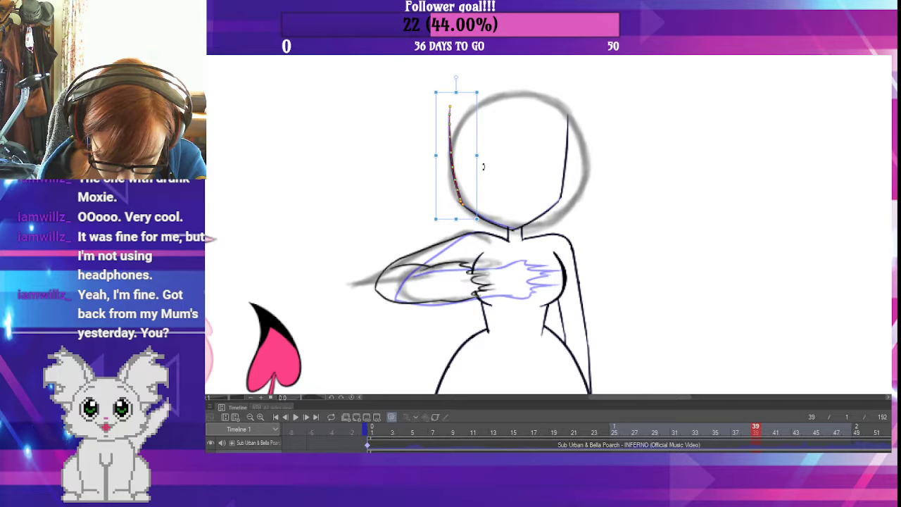
left_click_drag(483, 166, 483, 164)
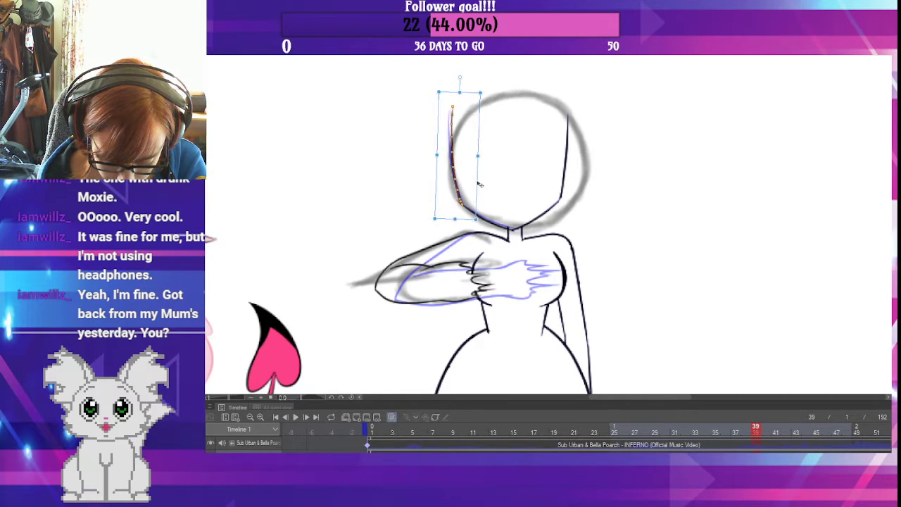
- Rotate the right face line on frame 39 slightly clockwise and align its lower end with the jaw
left_click(566, 176)
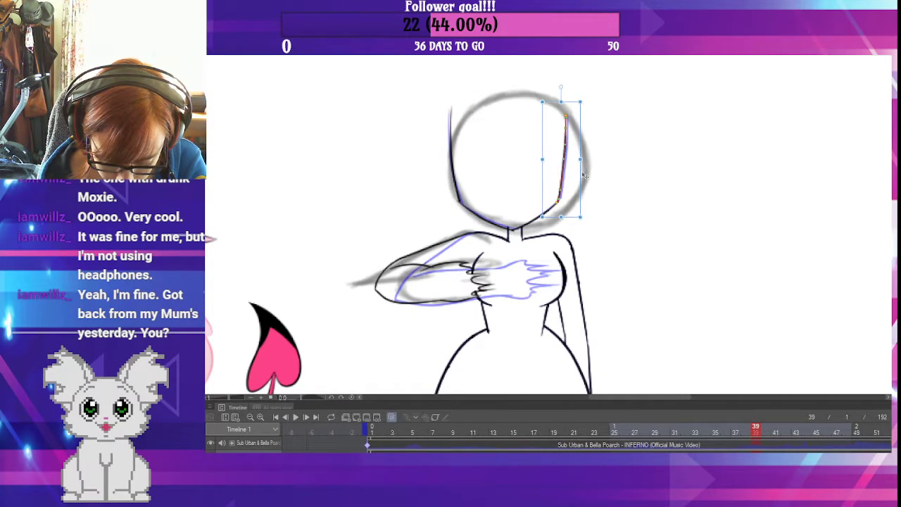
left_click_drag(585, 139, 587, 142)
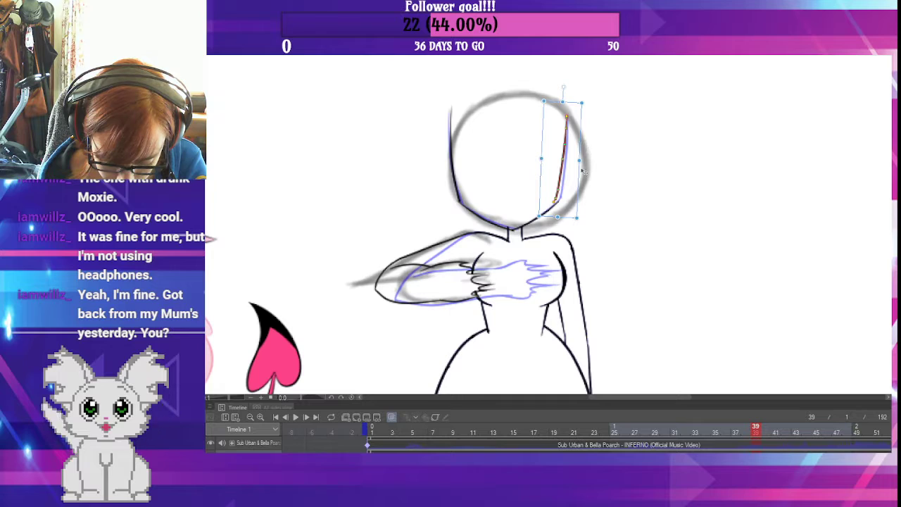
left_click_drag(575, 179, 579, 181)
key("Return")
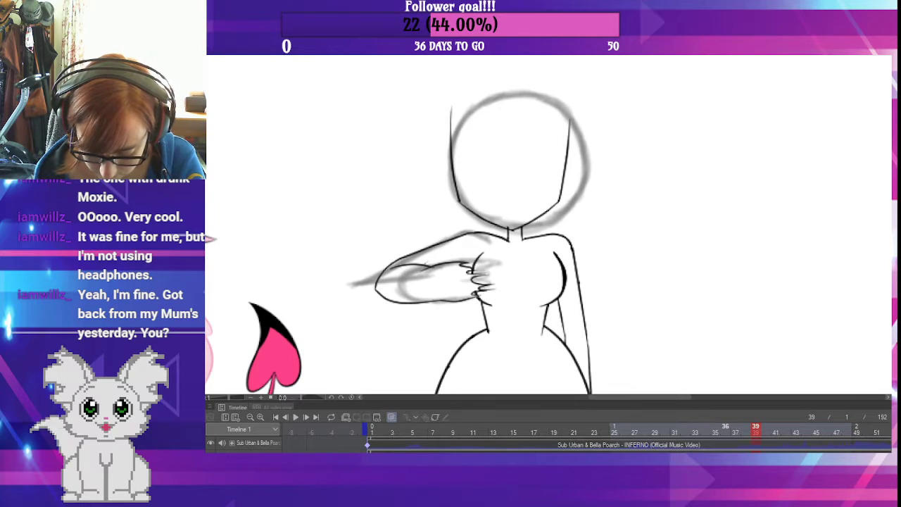
- Compare the face and arm line art with the rough poses on the frames around 39 to 41
key("Left")
key("Left")
key("Left")
key("Right")
key("Right")
key("Right")
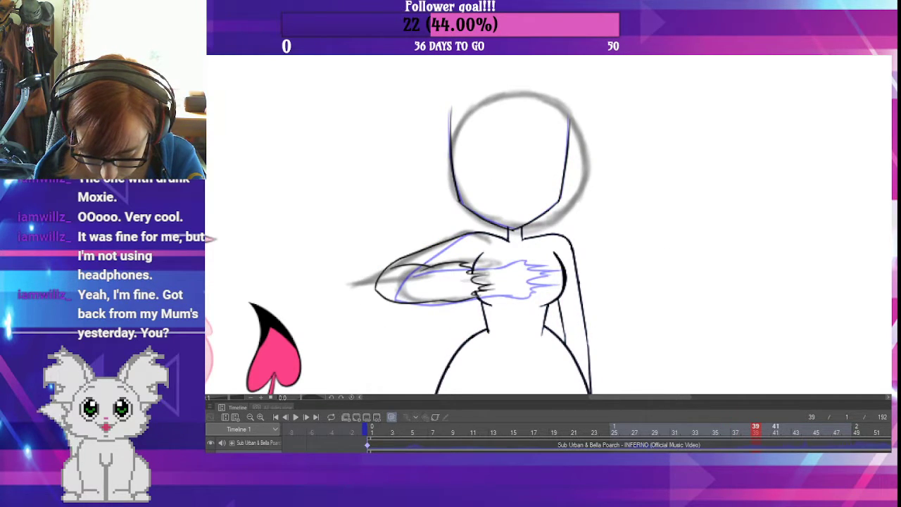
key("Right")
key("Right")
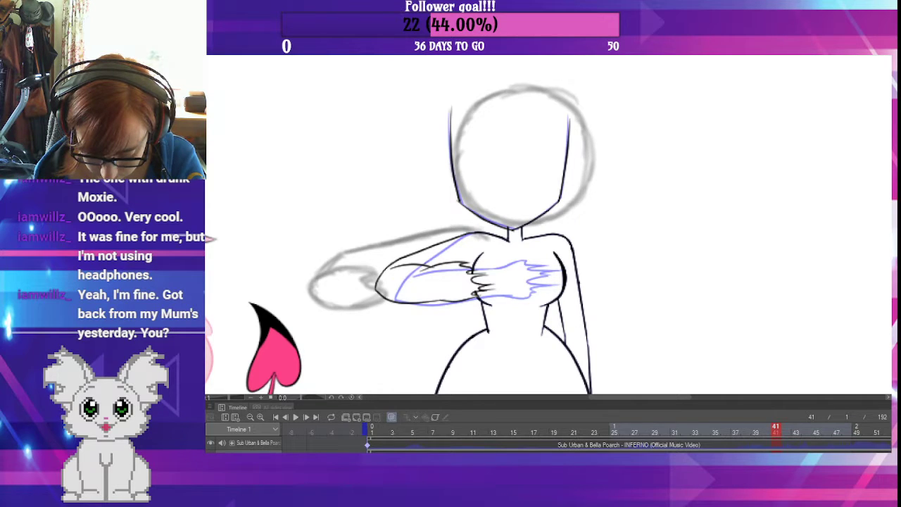
key("Left")
key("Left")
key("Left")
key("Right")
key("Right")
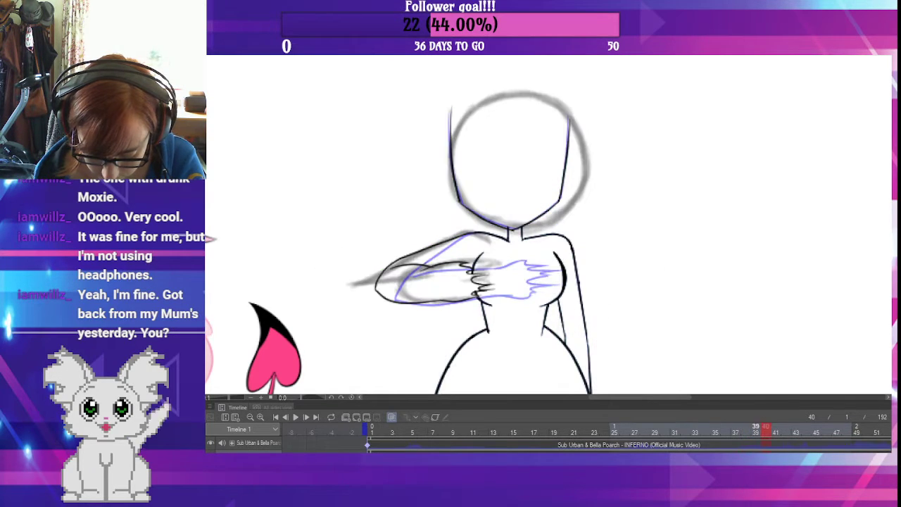
- Select the side and jaw lines of the face on frame 40 and shift them together slightly to the right
left_click(457, 184)
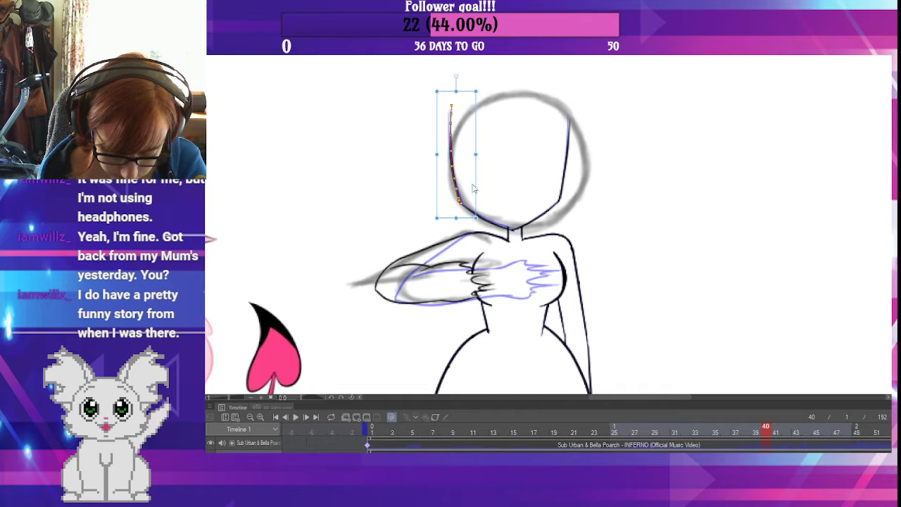
left_click(489, 223, "shift")
left_click(527, 223, "shift")
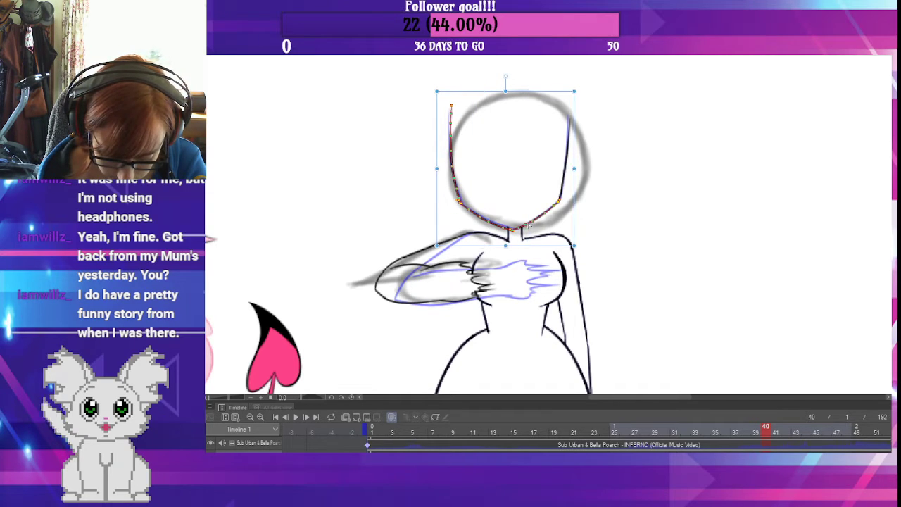
left_click(561, 195, "shift")
left_click_drag(581, 197, 584, 200)
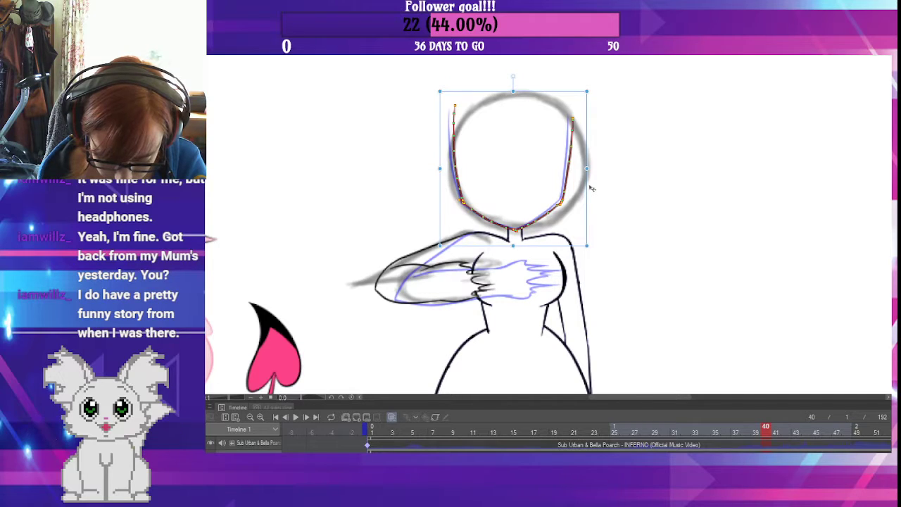
- Erase the forearm and hand line art of the bent arm on frame 41, up to the elbow
left_click(777, 435)
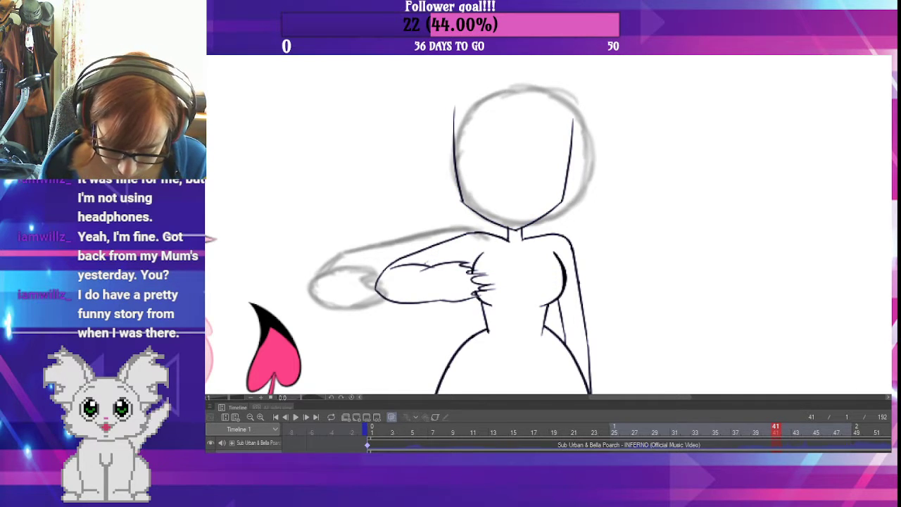
mouse_move(483, 270)
left_mouse_down()
mouse_move(473, 288)
mouse_move(442, 302)
left_mouse_up()
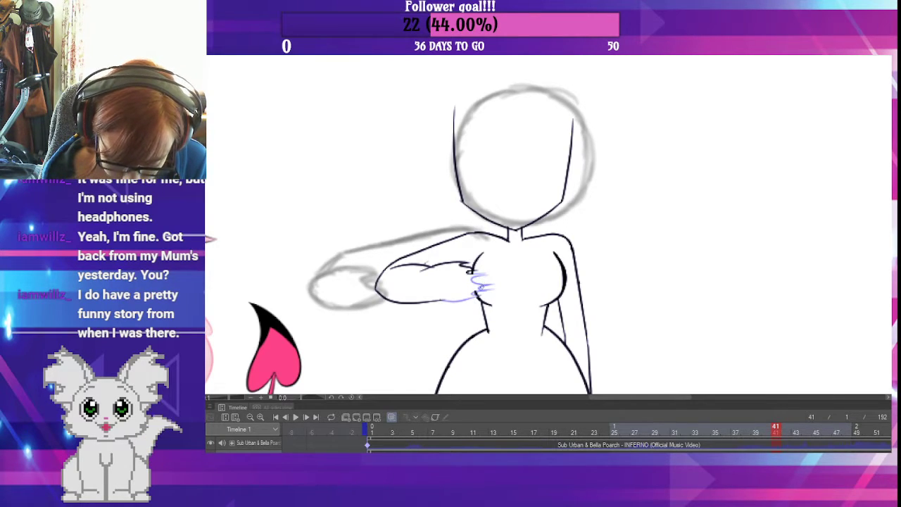
mouse_move(469, 269)
left_mouse_down()
mouse_move(479, 267)
mouse_move(439, 259)
left_mouse_up()
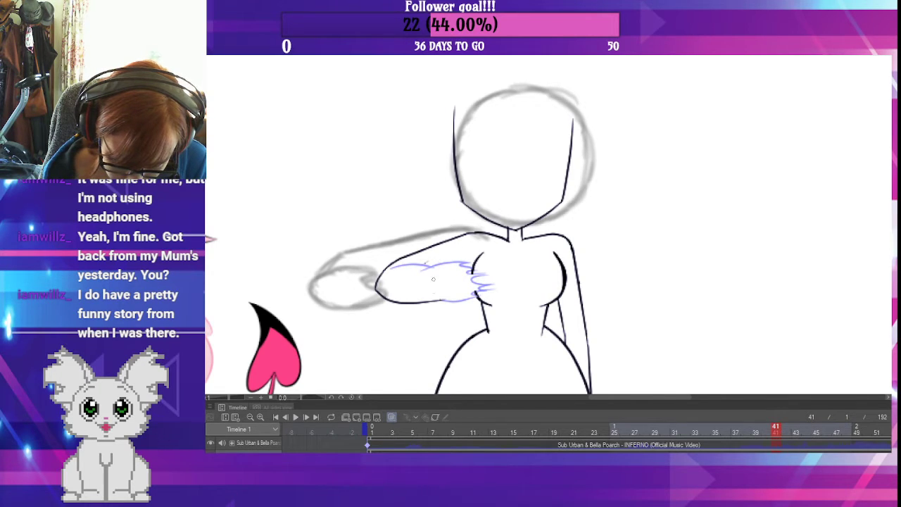
left_click_drag(379, 298, 441, 290)
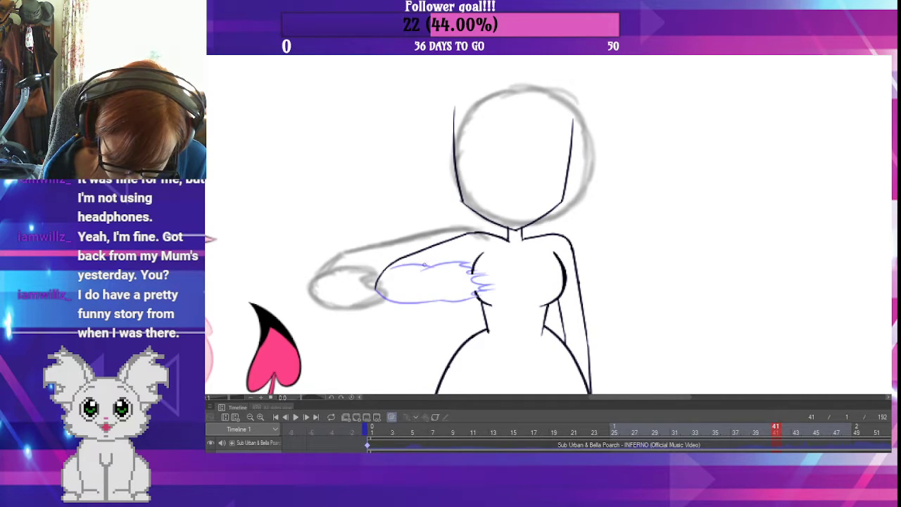
- Compare the arm line art on frame 41 with the poses on frames 37 to 40
key("Left")
key("Left")
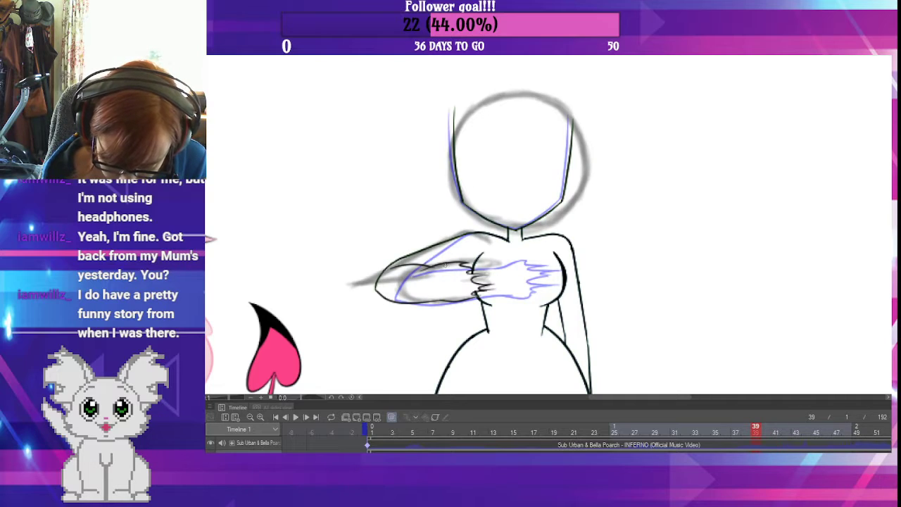
key("Right")
key("Right")
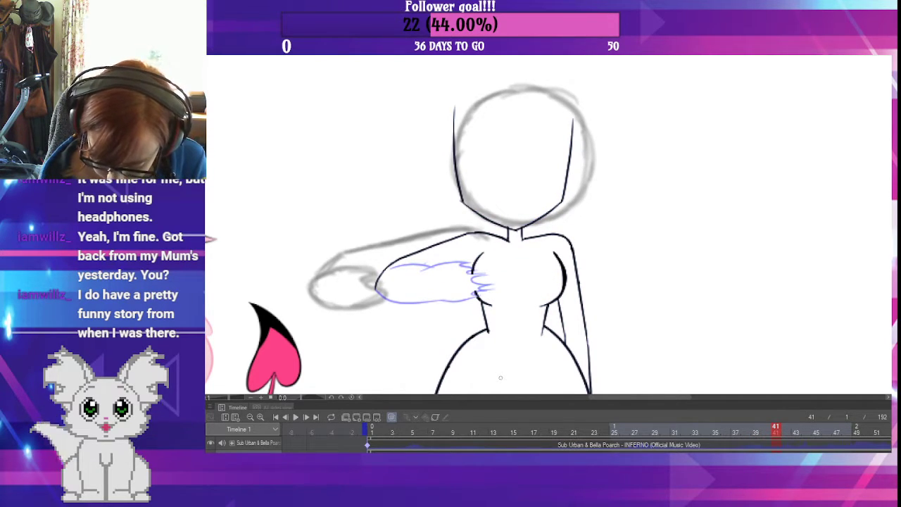
key("ctrl+z")
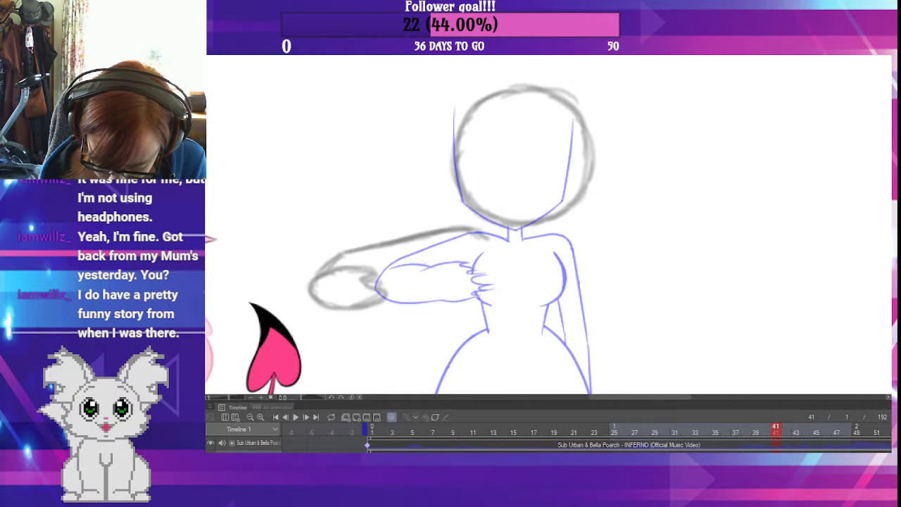
key("ctrl+y")
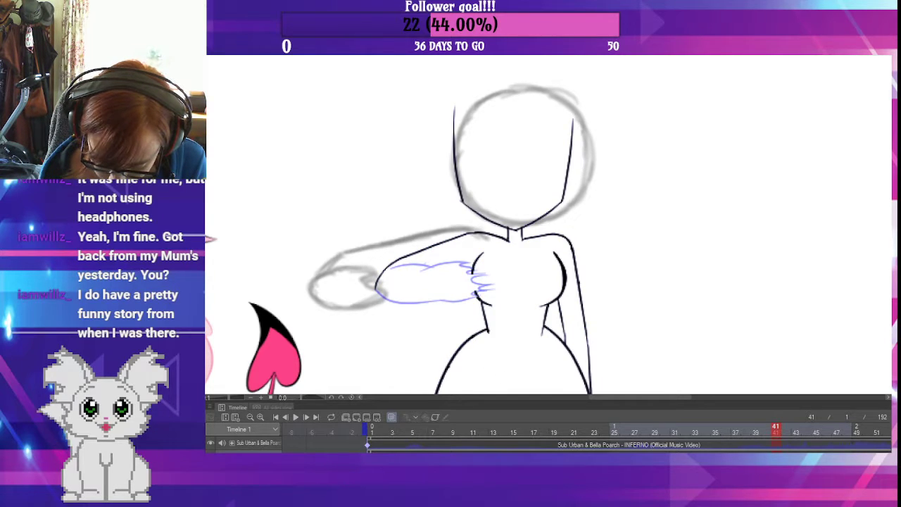
key("ctrl+z")
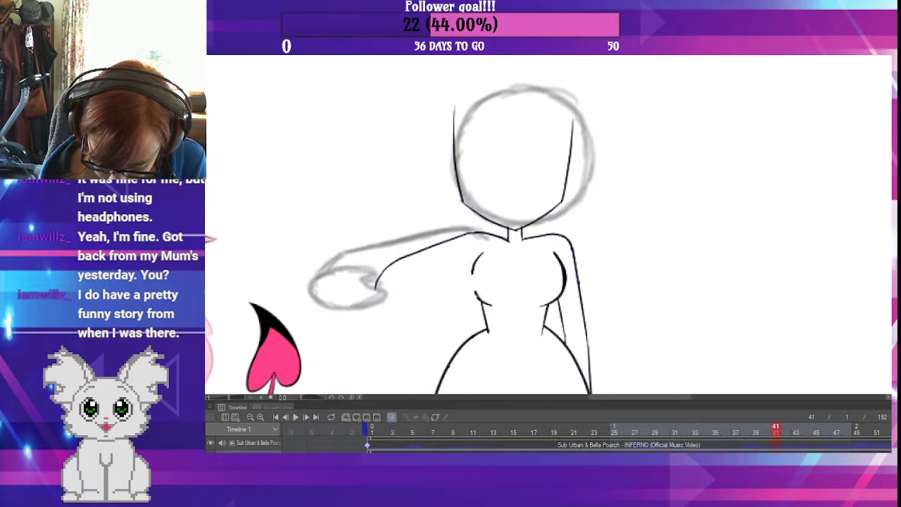
key("ctrl+y")
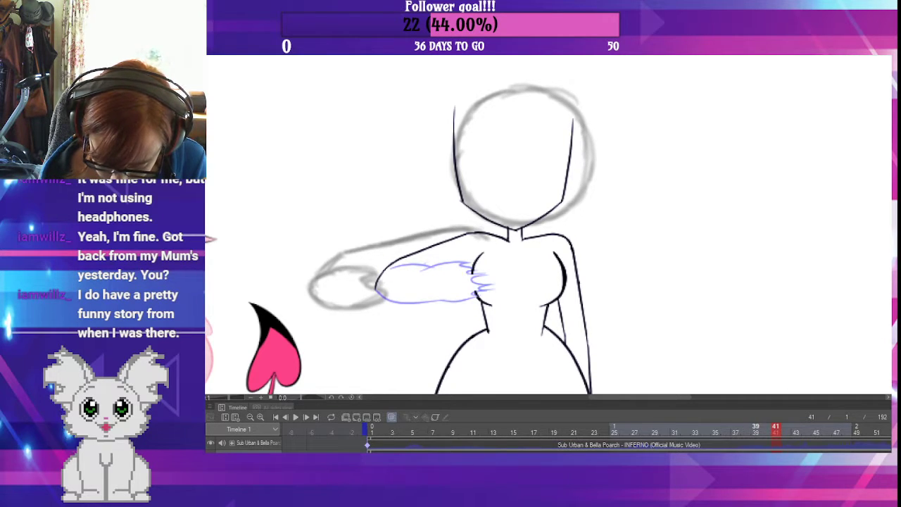
left_click(756, 430)
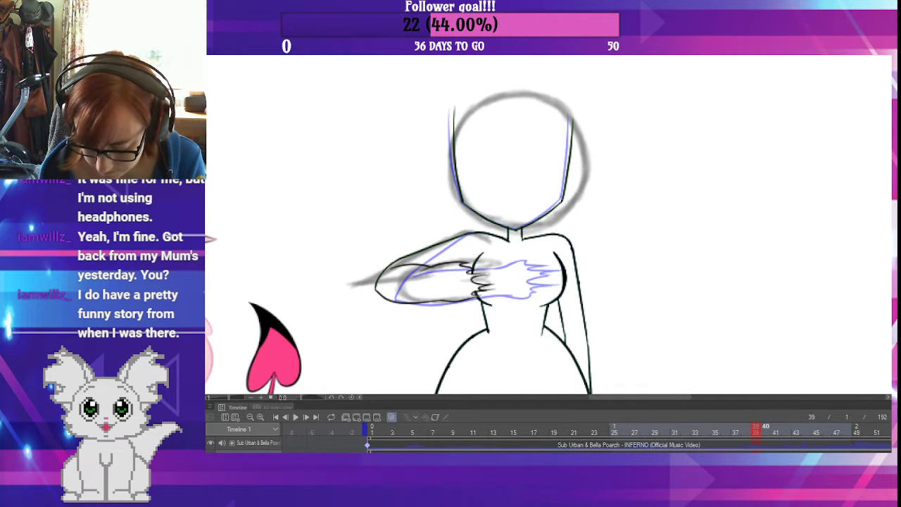
left_click(775, 428)
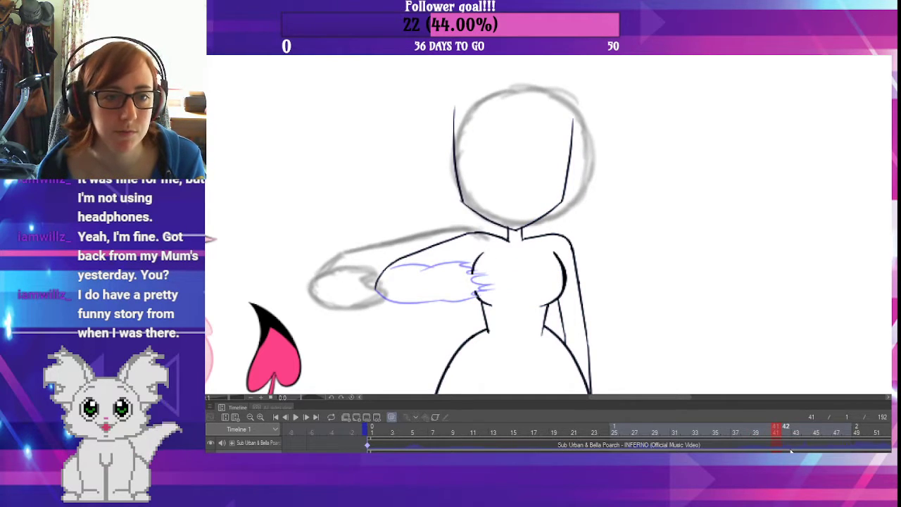
left_click_drag(587, 277, 673, 251)
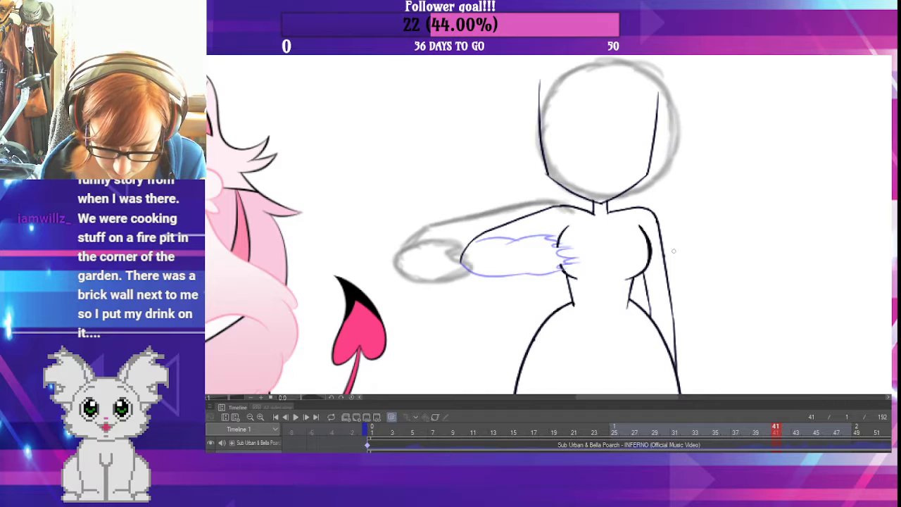
left_click(732, 428)
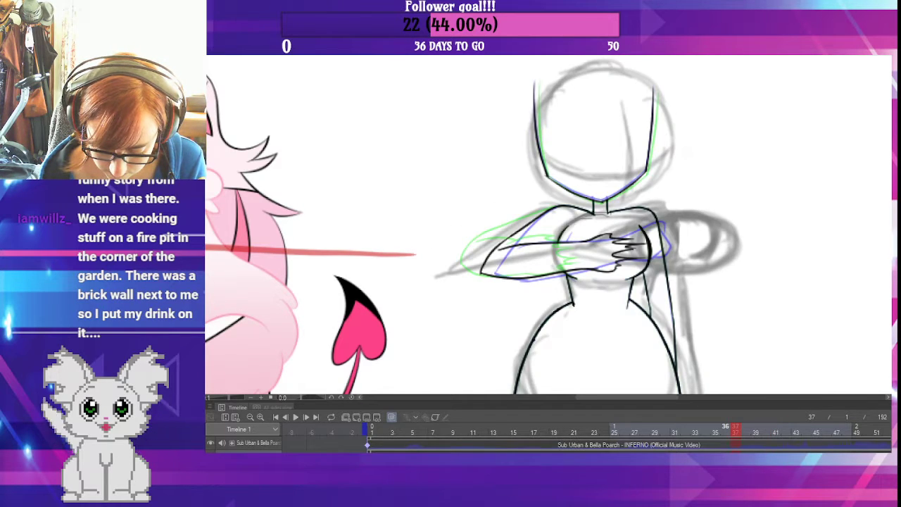
- Select all forearm and hand lines on frame 40, rotate them slightly clockwise about the elbow, and clear the selection
left_click(765, 427)
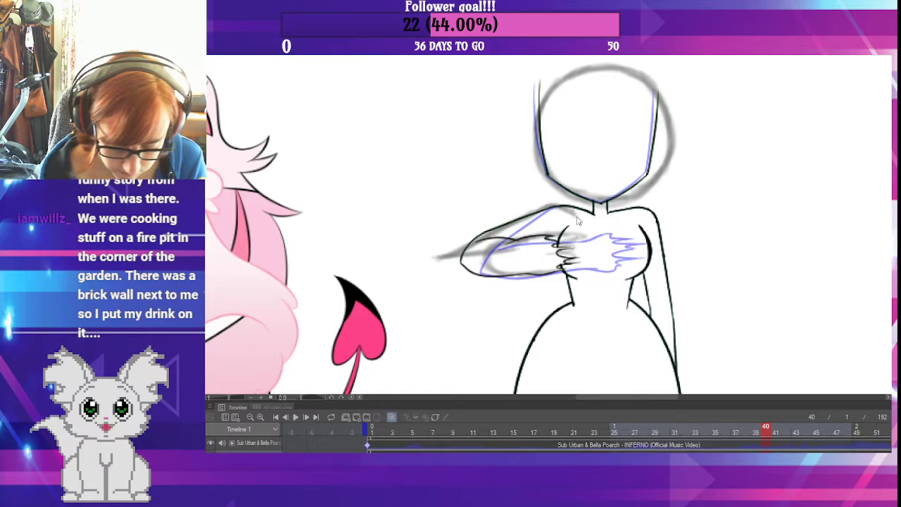
left_click(510, 241)
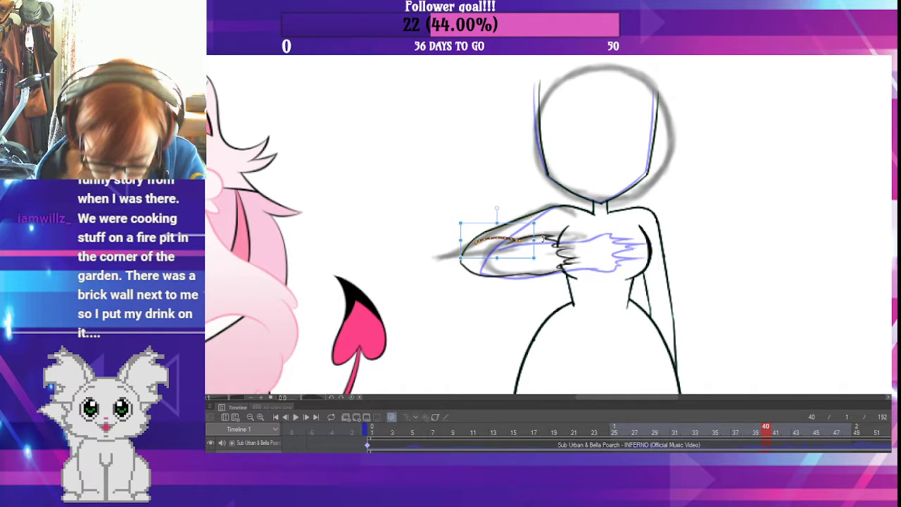
left_click_drag(535, 240, 570, 240)
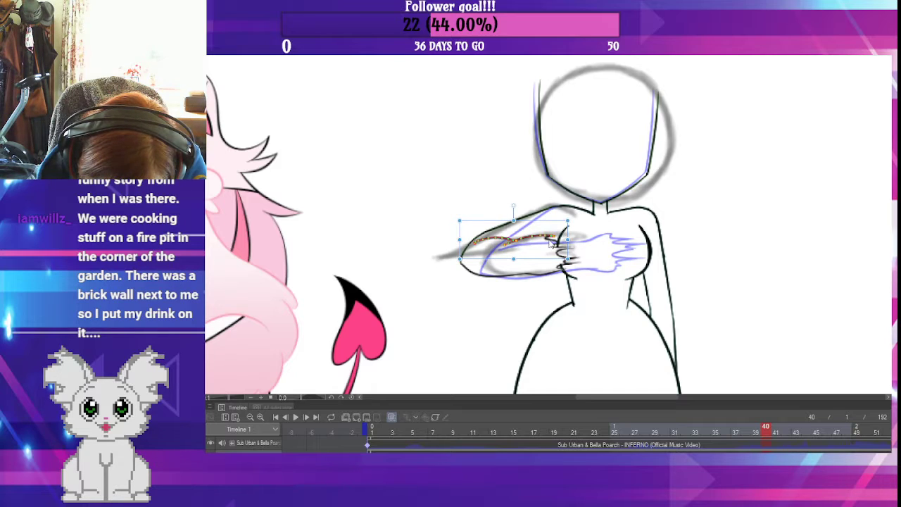
left_click(556, 246, "shift")
left_click(561, 249, "shift")
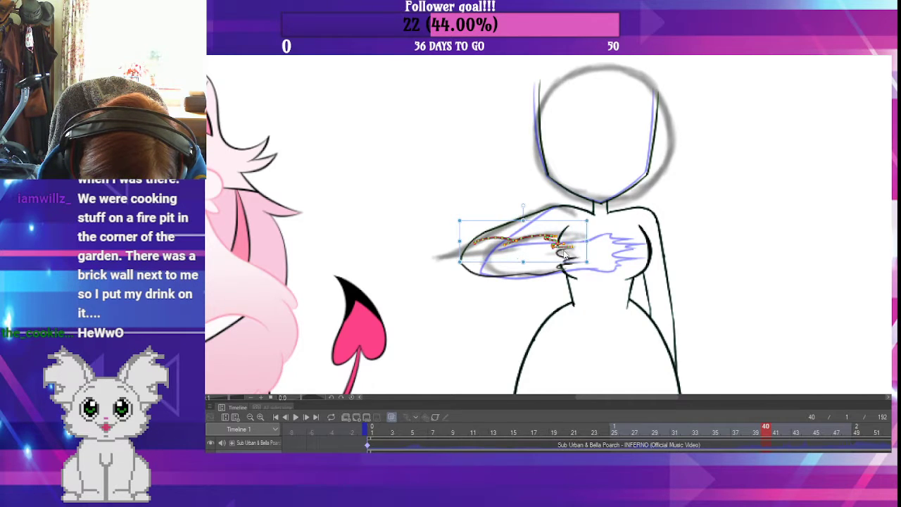
left_click(563, 255, "shift")
left_click(573, 268, "shift")
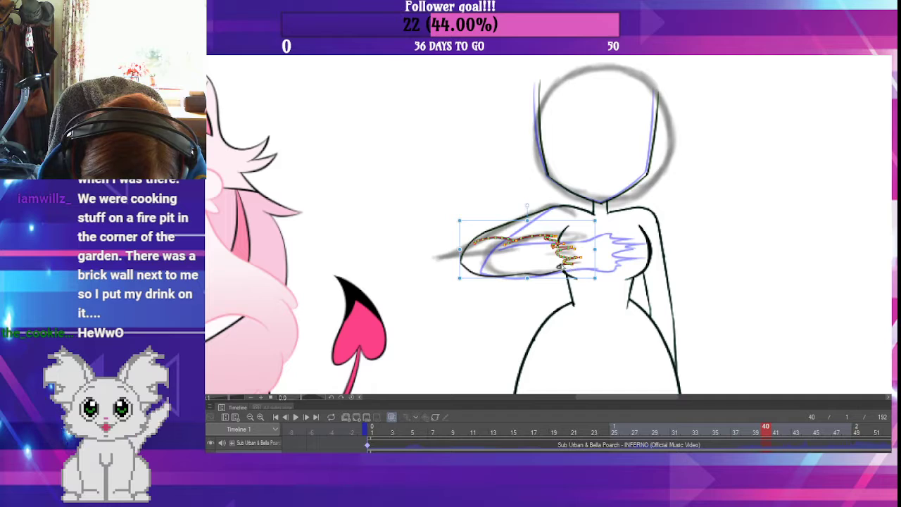
left_click(519, 279, "shift")
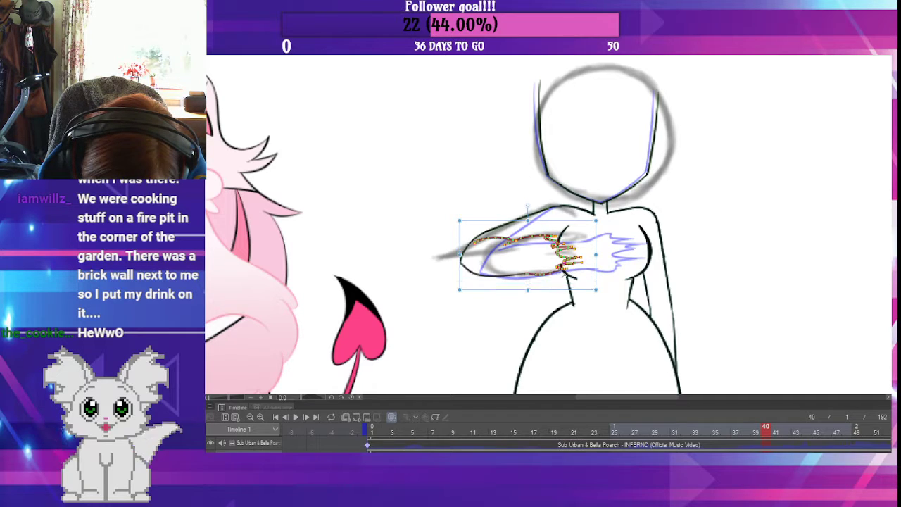
left_click(519, 278, "shift")
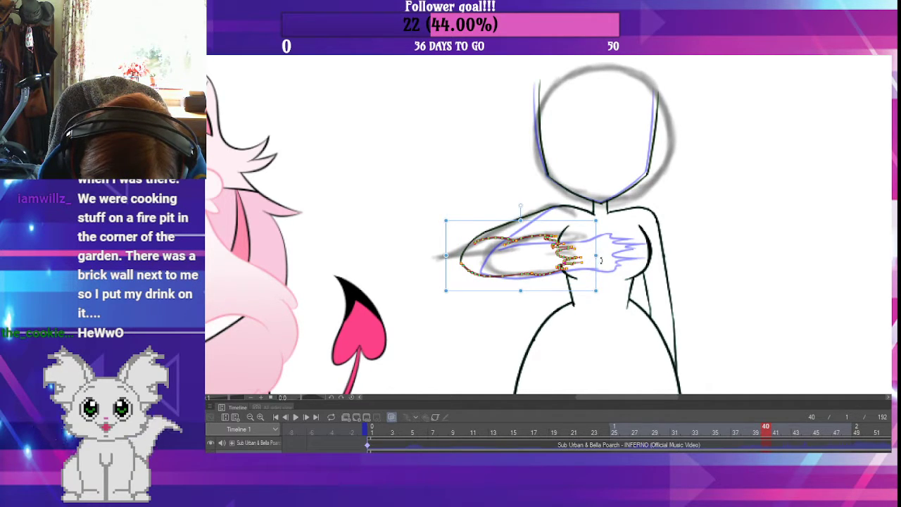
left_click_drag(600, 257, 596, 282)
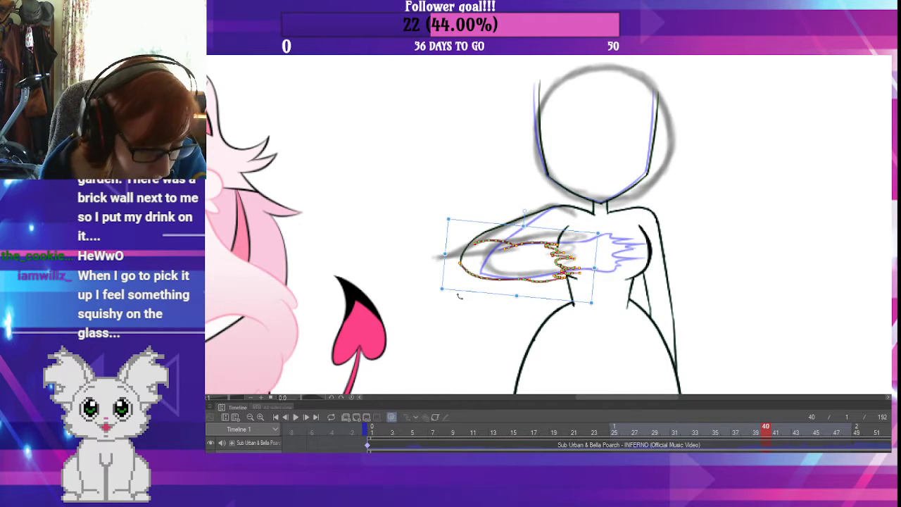
key("ctrl+d")
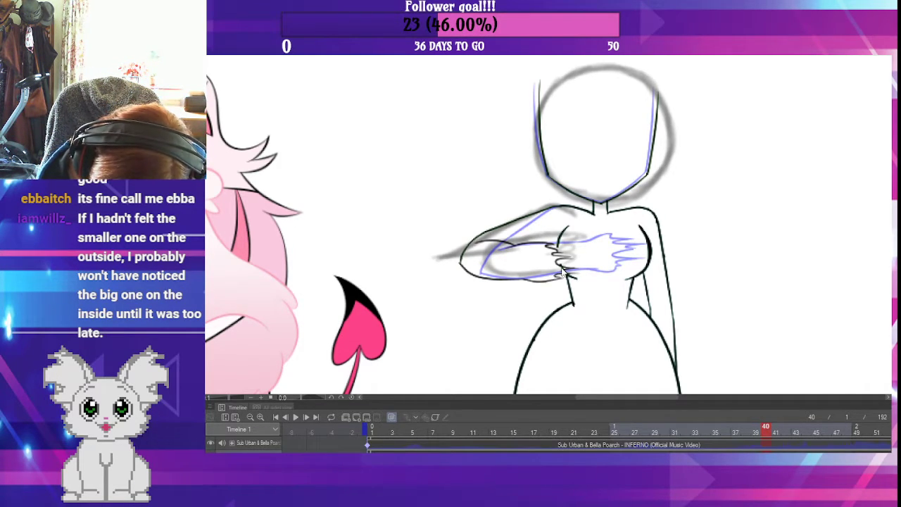
- Delete the short leftover stroke beside the fingers of the bent arm on frame 40
left_click(563, 269)
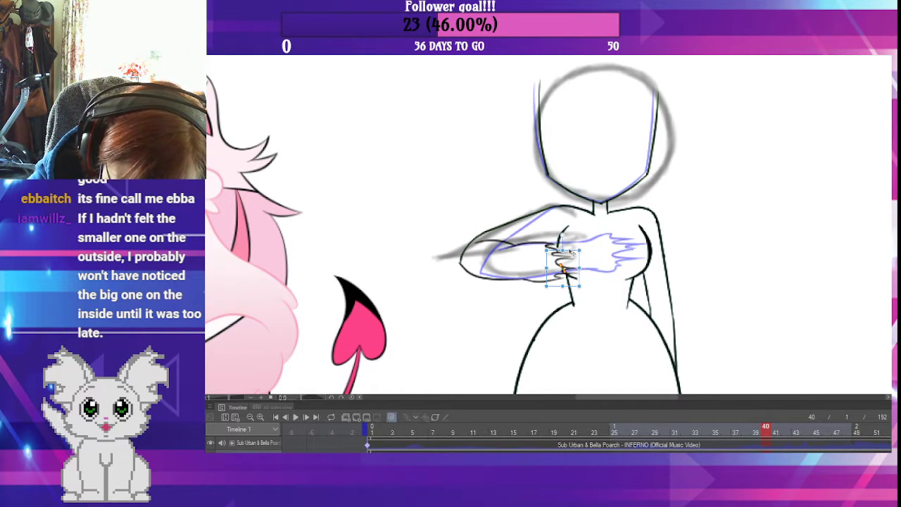
key("Delete")
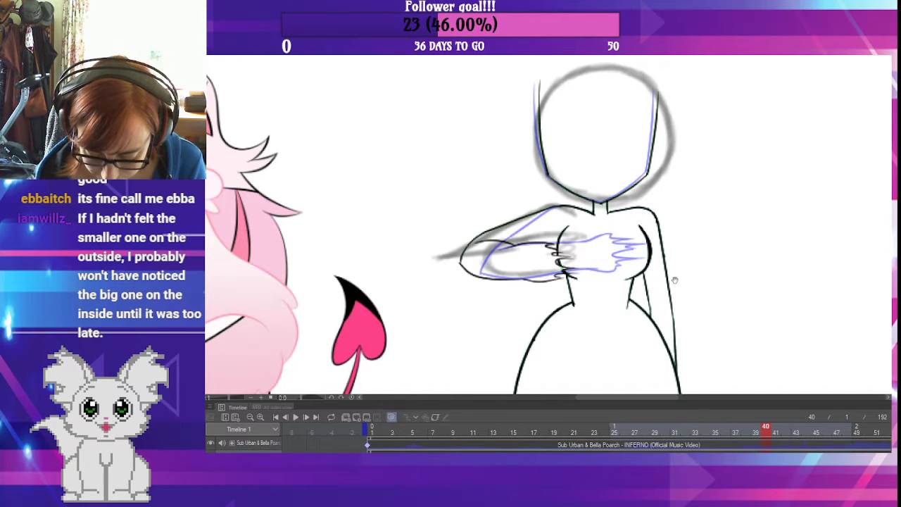
mouse_move(670, 280)
left_mouse_down()
mouse_move(626, 277)
mouse_move(616, 260)
left_mouse_up()
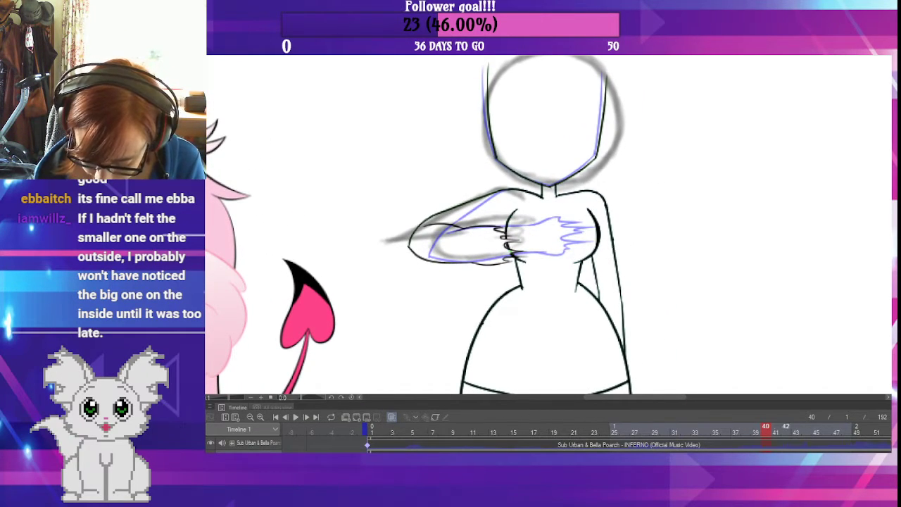
- Erase the remaining shoulder and upper-arm line on frame 41 and redraw the chest curve on that side
left_click(778, 449)
left_click_drag(577, 232, 635, 259)
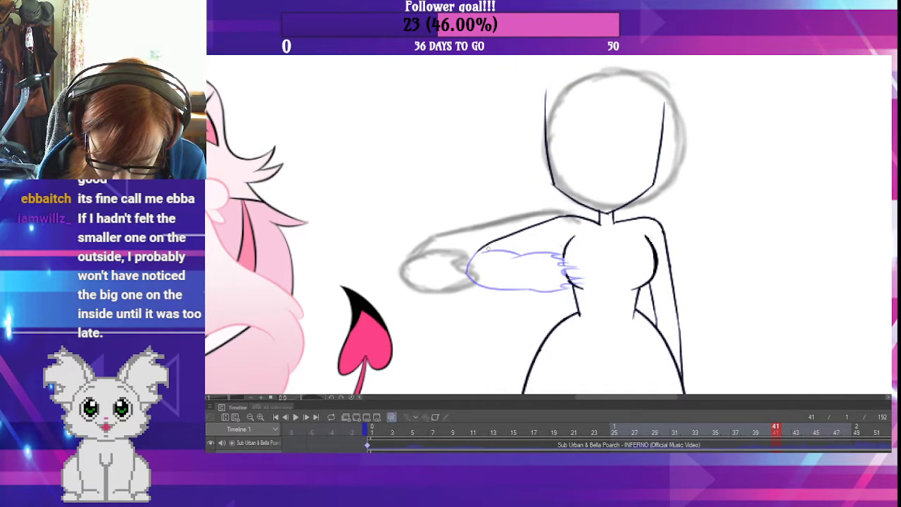
left_click_drag(563, 218, 482, 244)
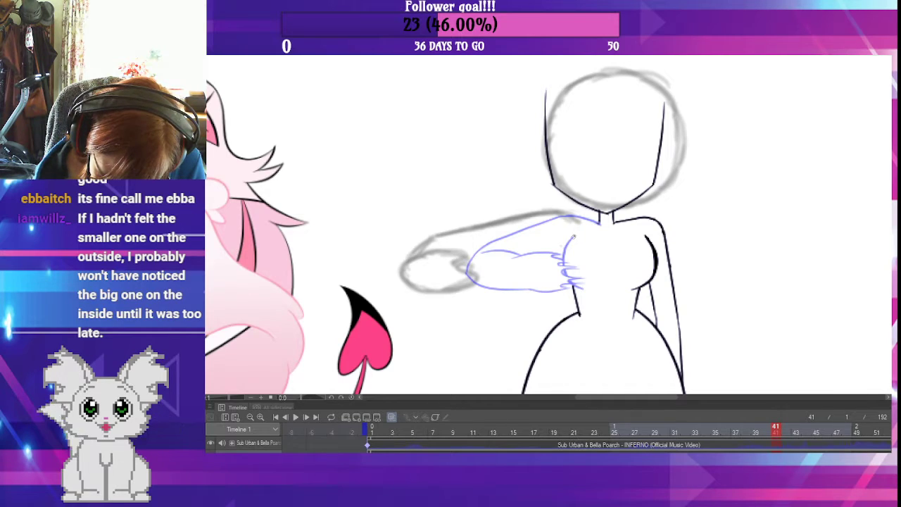
left_click_drag(574, 235, 563, 259)
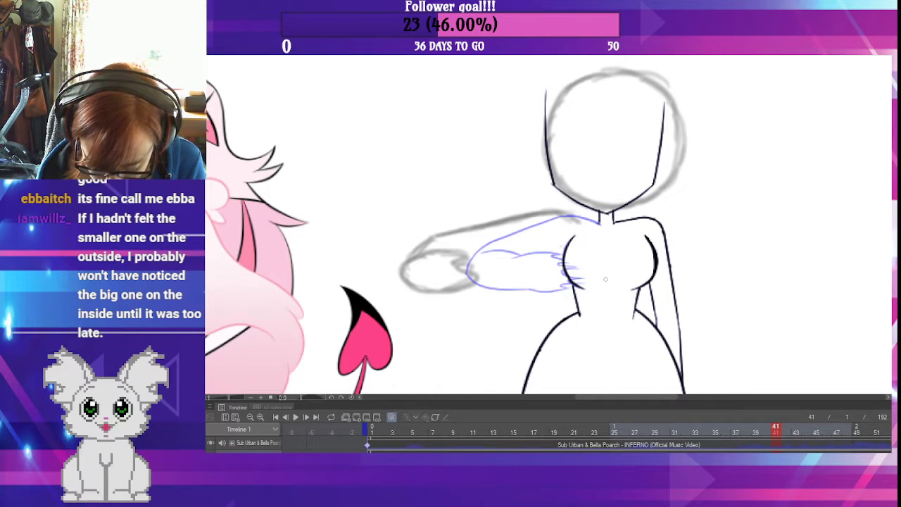
- Examine how the moving arm and face line art progress across frames 30 to 37
left_click(725, 427)
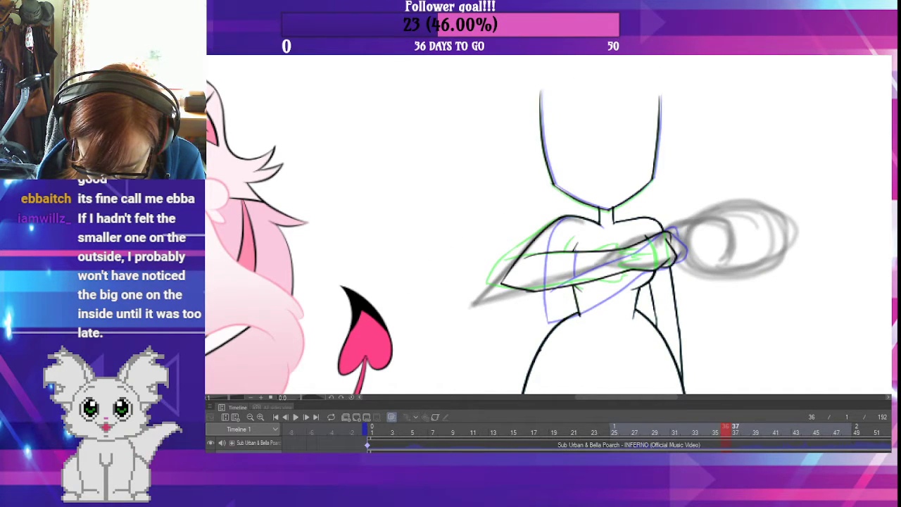
left_click(735, 427)
left_click(695, 426)
left_click(685, 426)
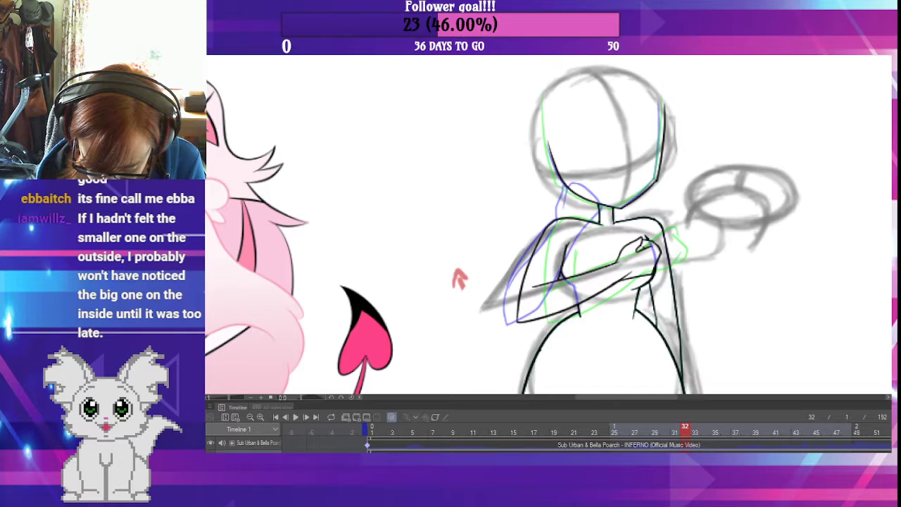
left_click(664, 426)
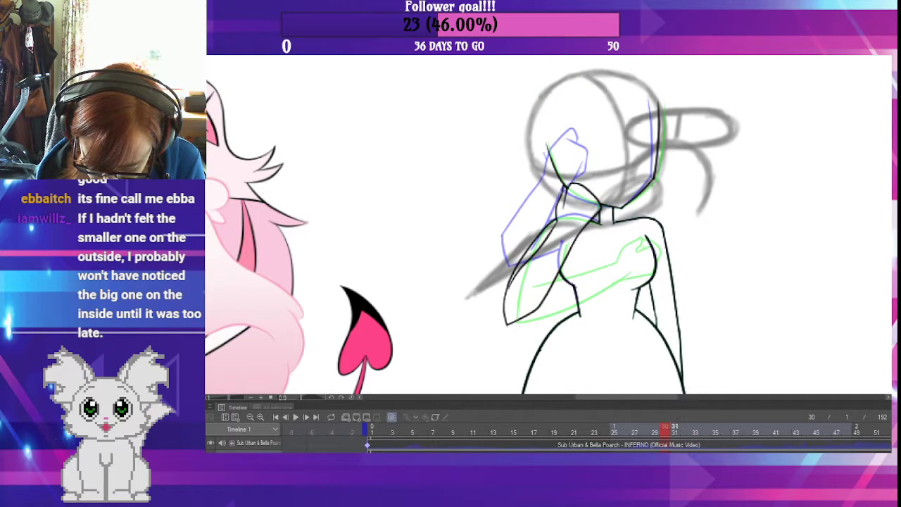
left_click(685, 426)
left_click(695, 426)
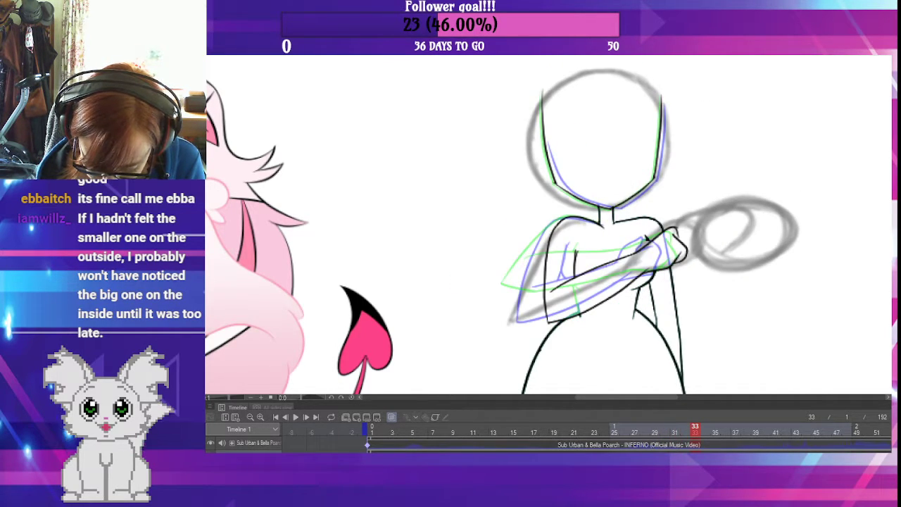
key("Left")
key("Left")
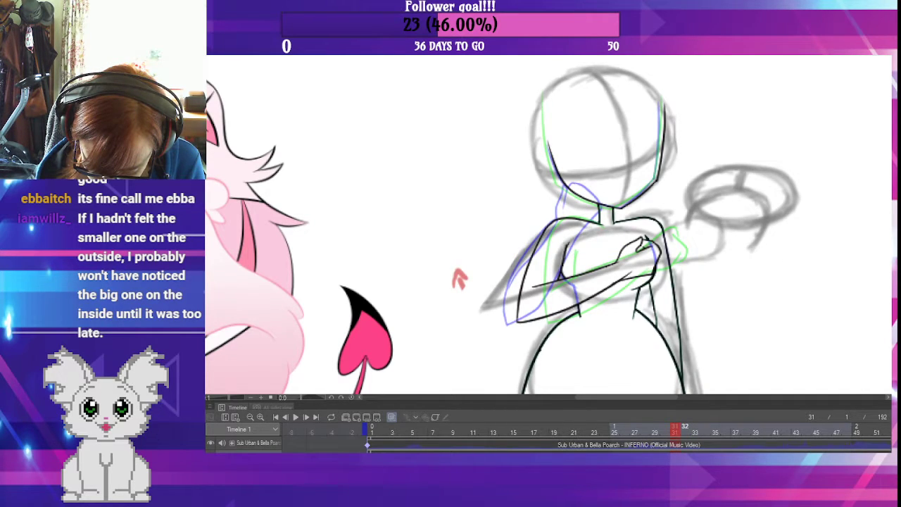
key("Right")
key("Right")
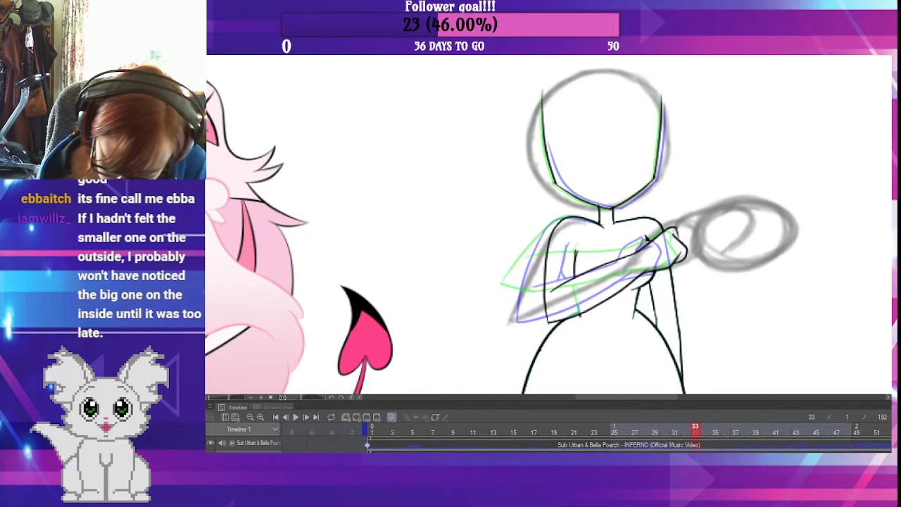
- Select the chest curve and waist line below the raised hand on frame 33, then widen and reposition them slightly
left_click(651, 284)
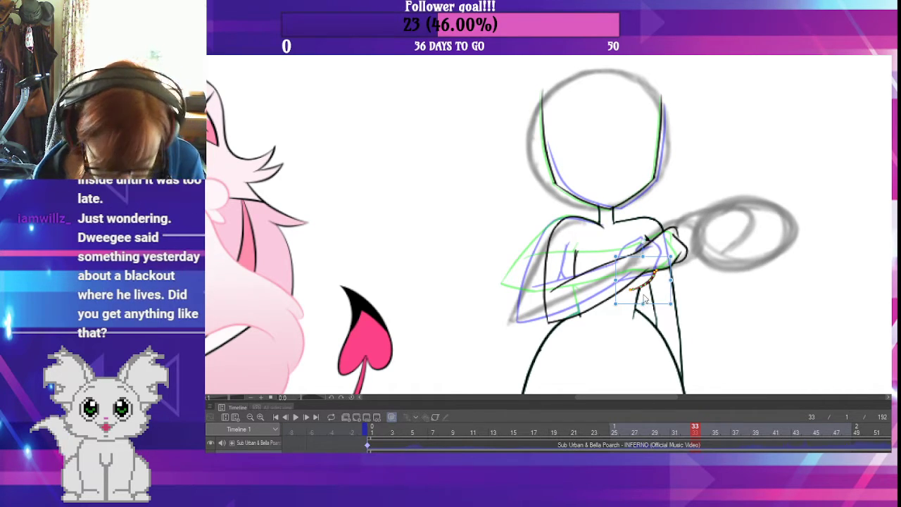
left_click(644, 290)
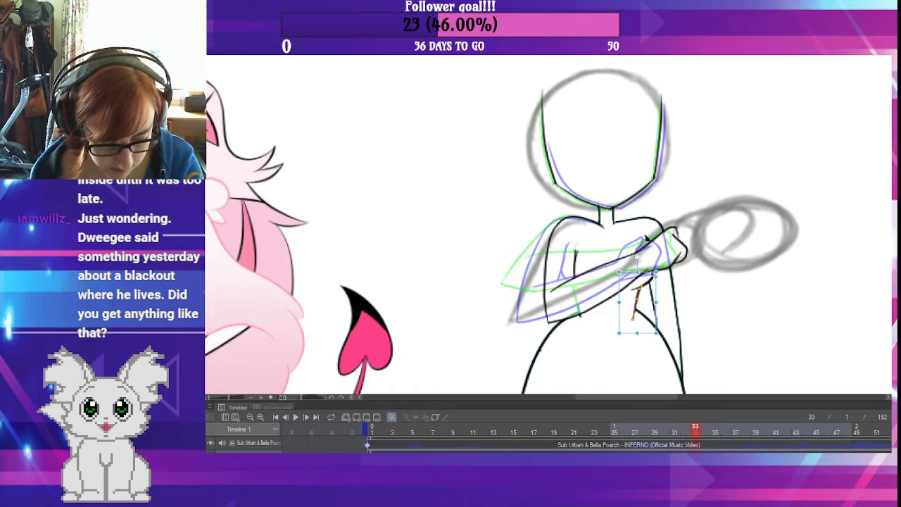
left_click(654, 283, "shift")
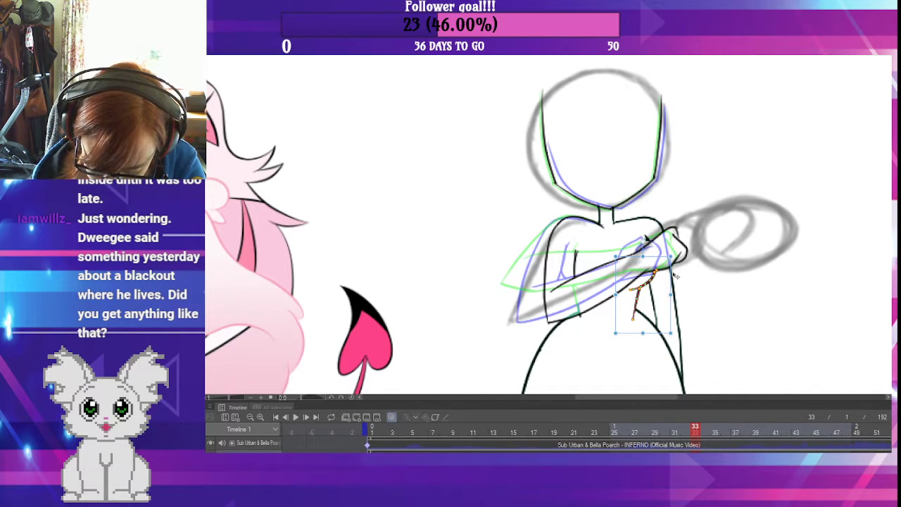
left_click_drag(670, 257, 674, 257)
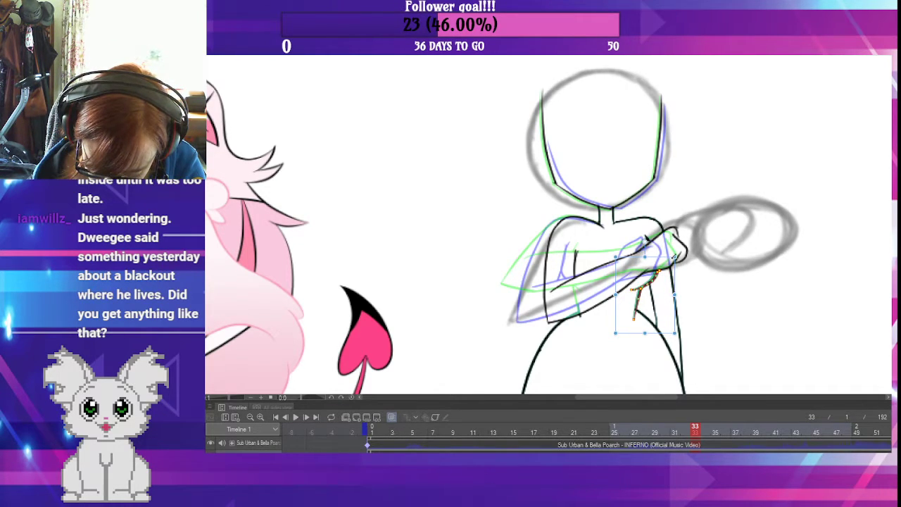
left_click_drag(680, 323, 676, 322)
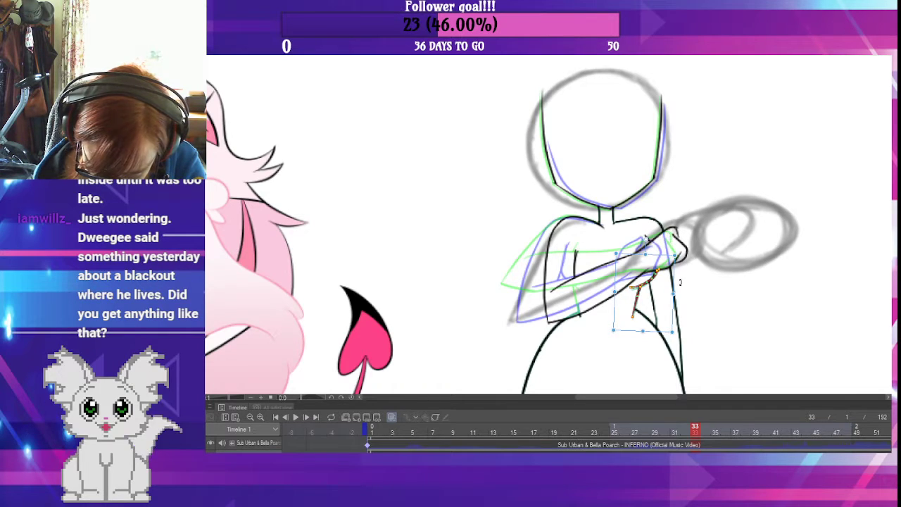
left_click_drag(666, 296, 668, 301)
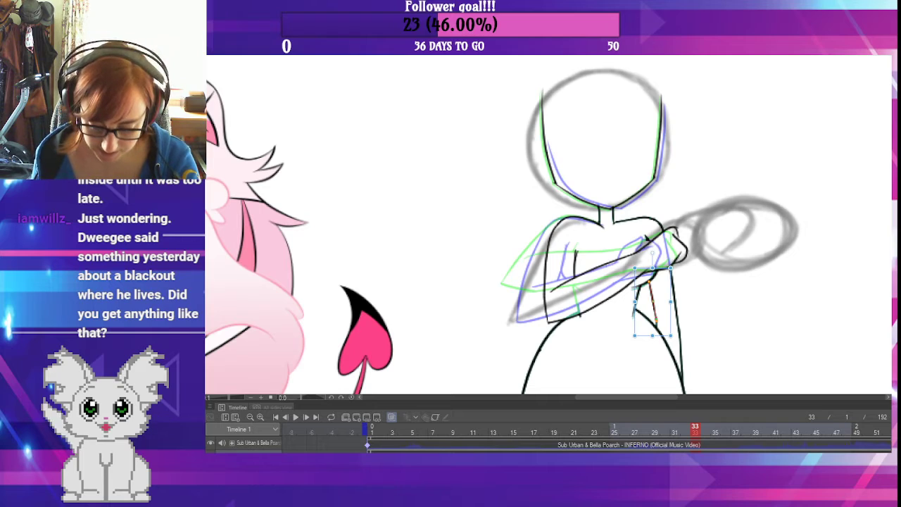
- Select the lowered arm's inner and outer lines and its shoulder line on frame 33, narrow them slightly, and readjust the inner arm line
left_click_drag(656, 320, 656, 328)
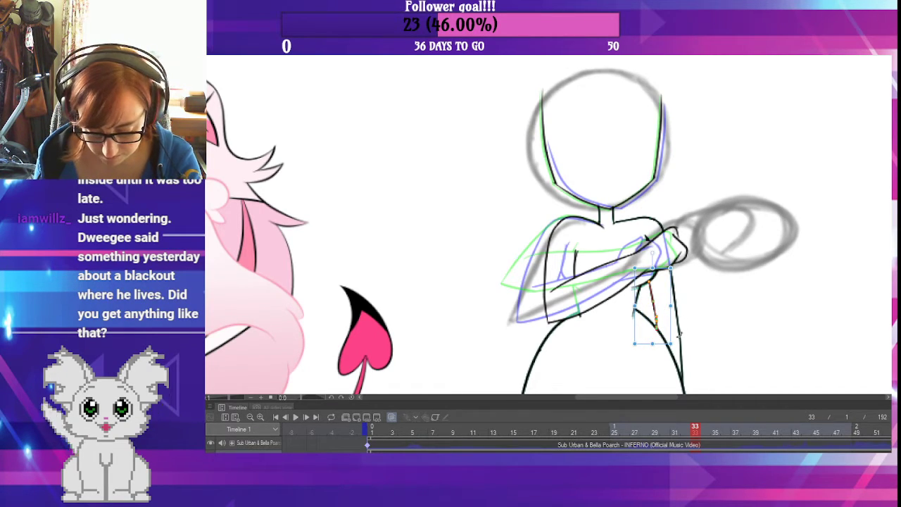
left_click_drag(684, 341, 682, 357)
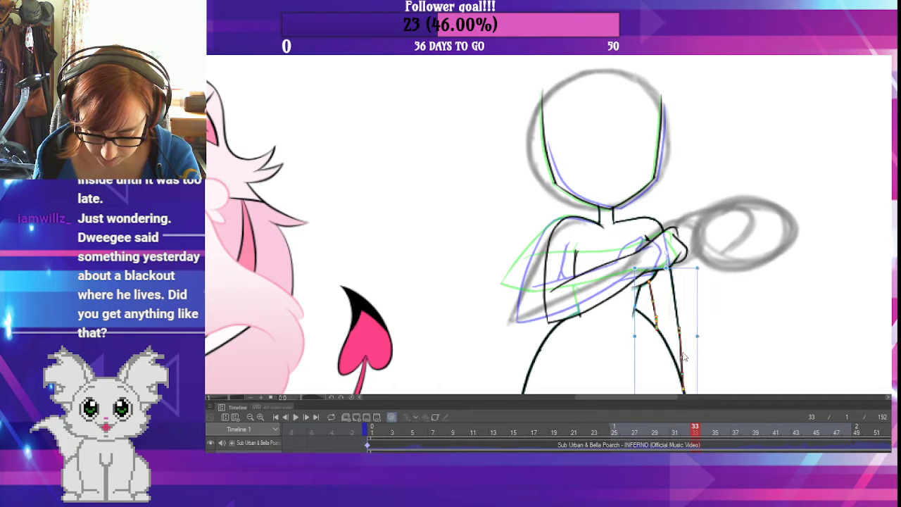
left_click(677, 316, "shift")
left_click(663, 229, "shift")
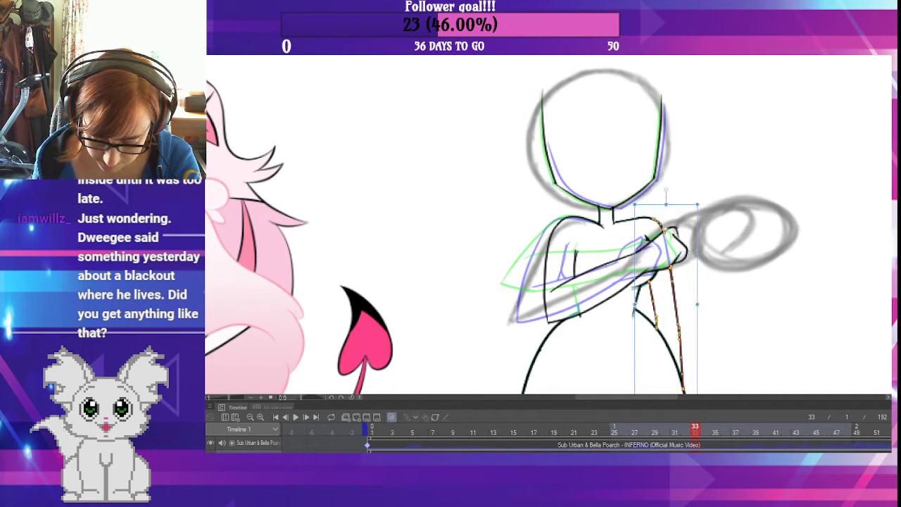
left_click(647, 221, "shift")
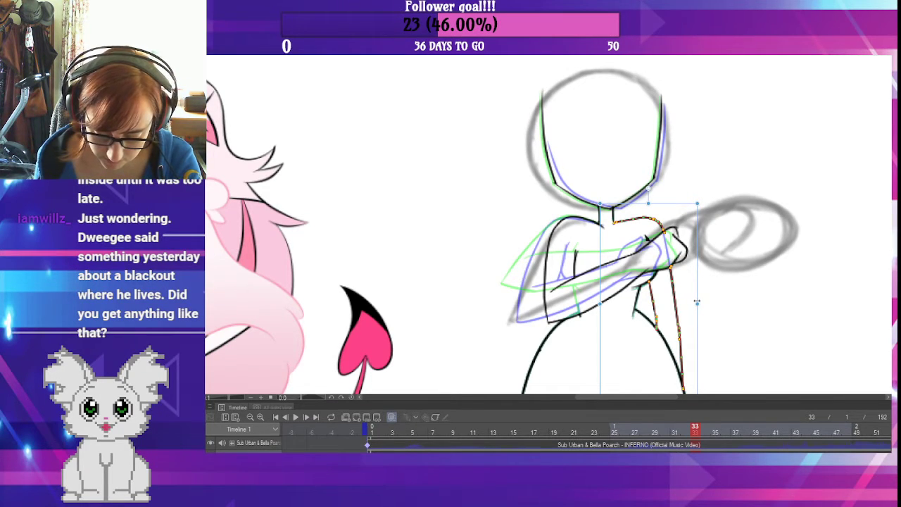
mouse_move(696, 302)
left_mouse_down()
mouse_move(698, 294)
mouse_move(695, 301)
left_mouse_up()
key("Return")
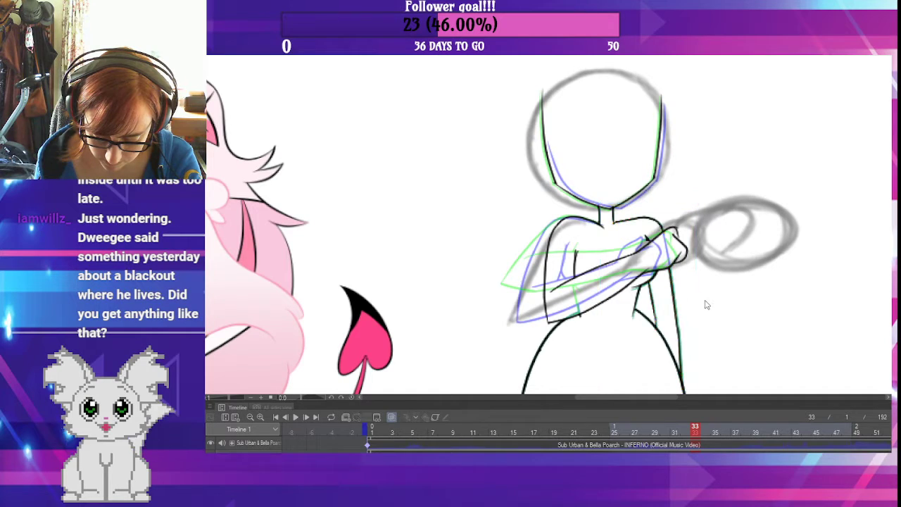
left_click(658, 313)
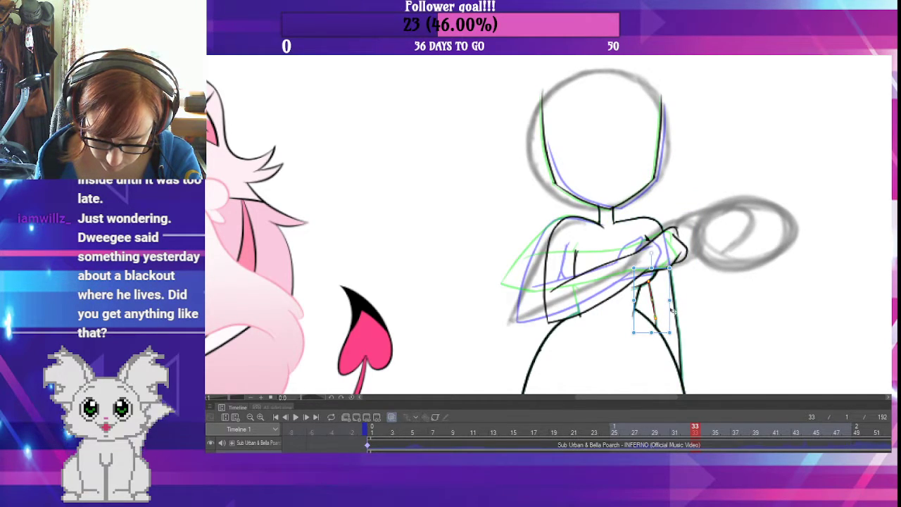
left_click_drag(671, 310, 672, 314)
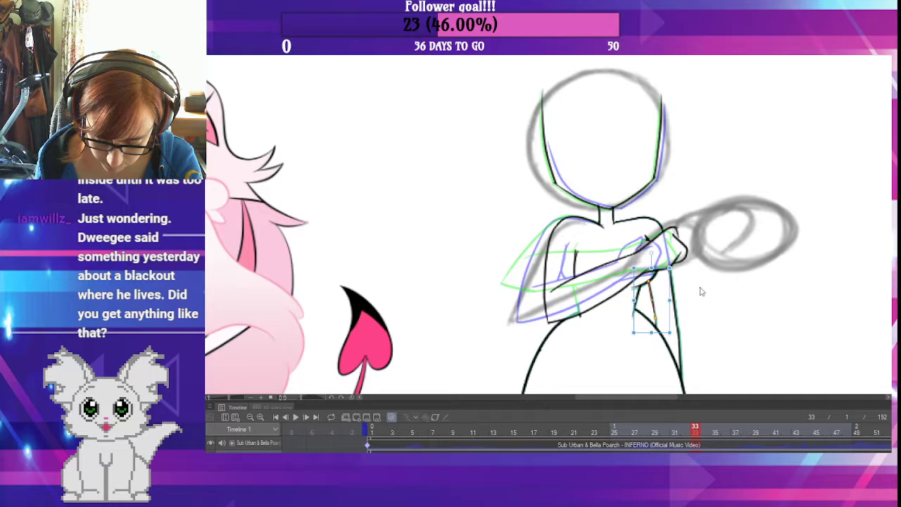
- Select the short shoulder curve beside the raised fist on frame 33 and fine-tune its width
left_click(659, 226)
left_click_drag(678, 225, 677, 225)
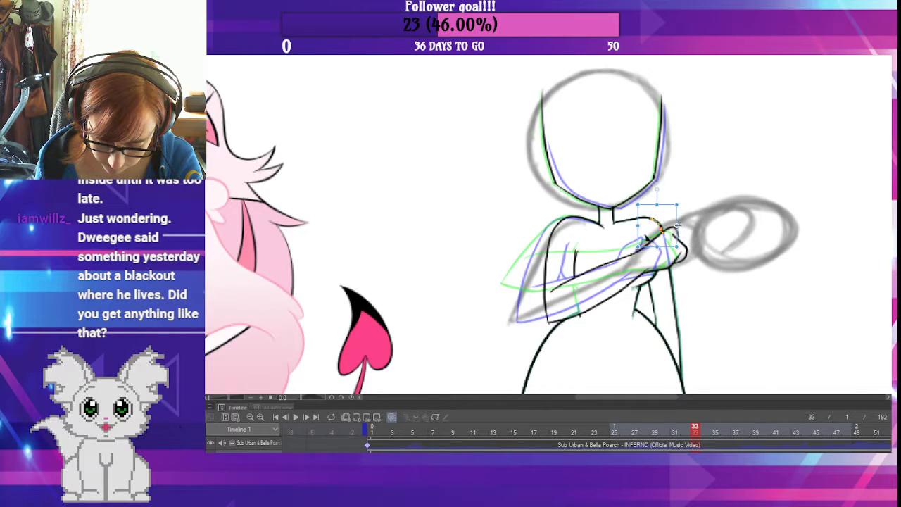
left_click(711, 277)
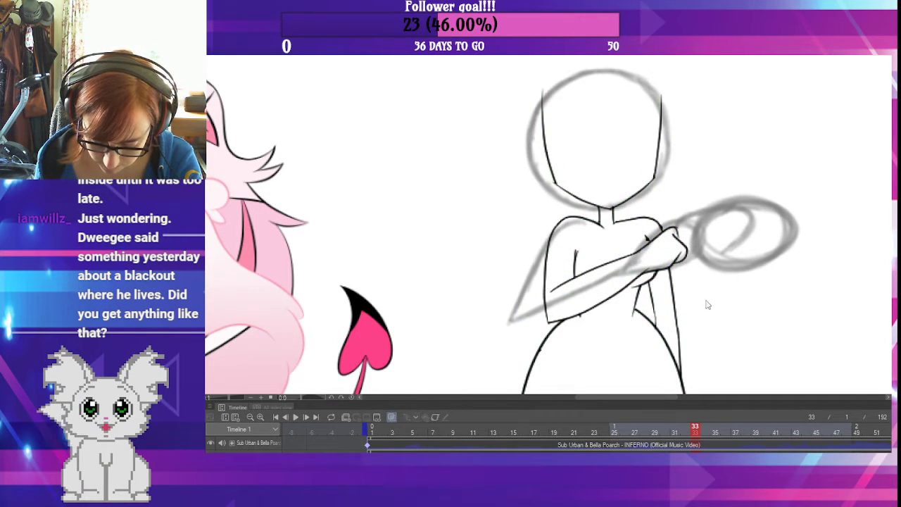
left_click(662, 232)
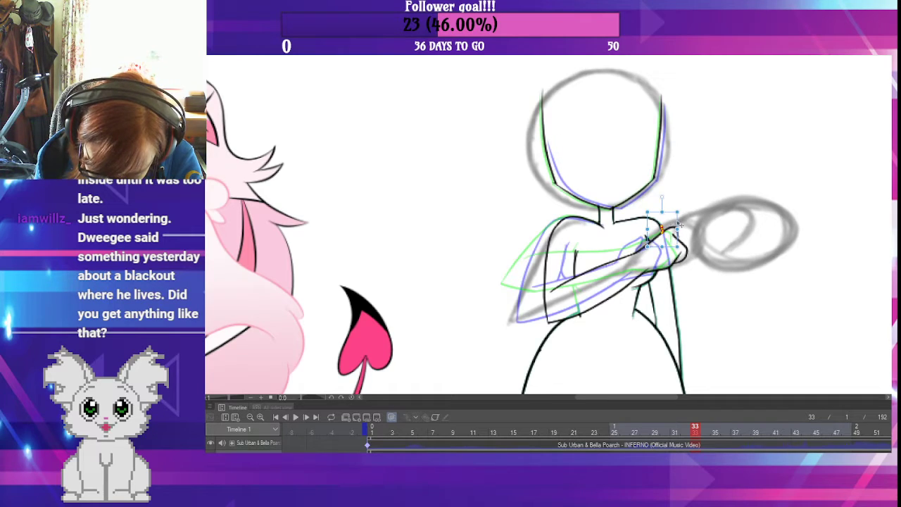
key("Escape")
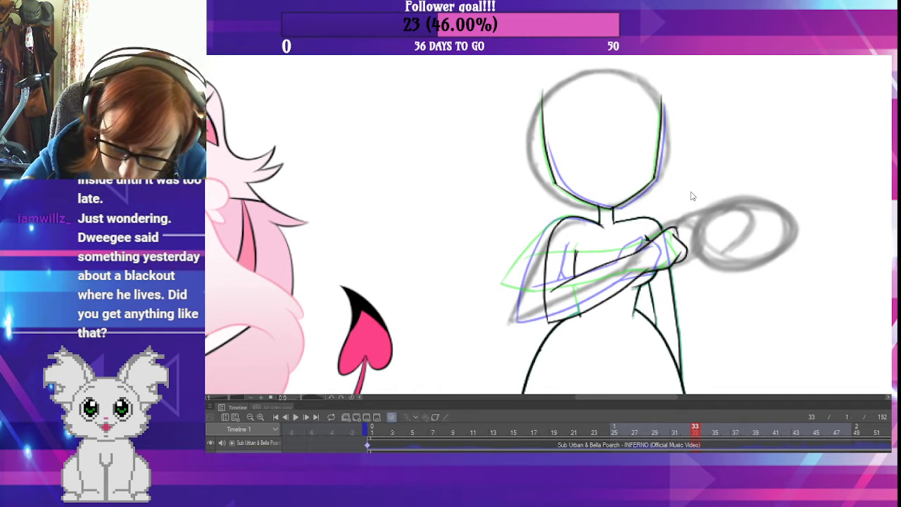
left_click(677, 236)
left_click_drag(673, 246, 675, 246)
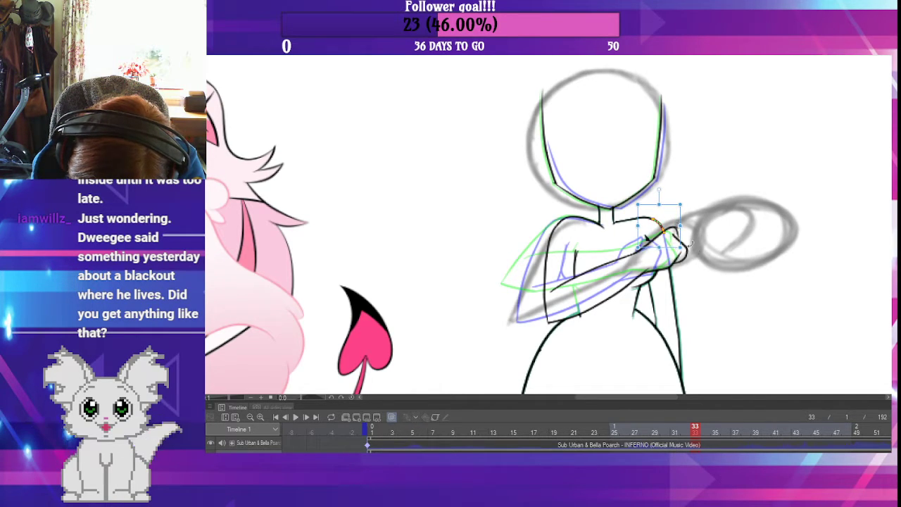
left_click(703, 251)
left_click(668, 227)
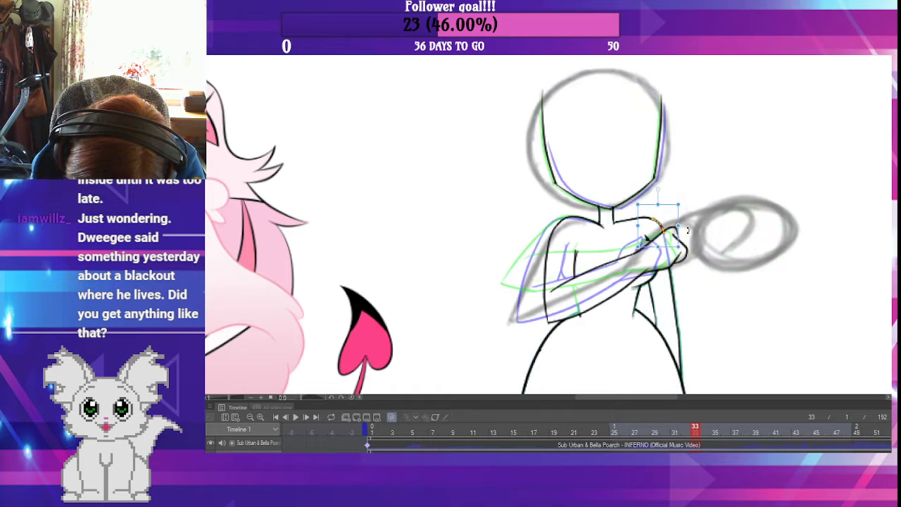
- Compare the shoulder and arm line art between frame 41 and frame 31, ending on frame 34
left_click(776, 428)
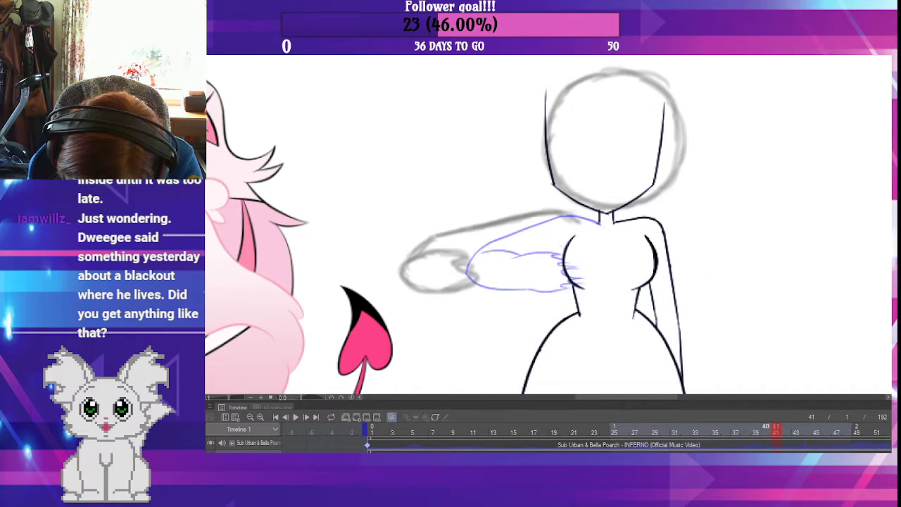
key("Left")
key("Right")
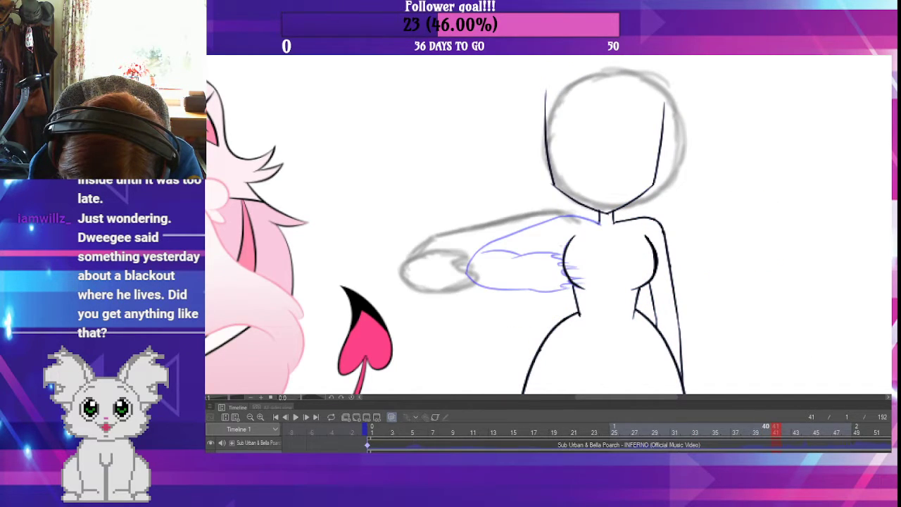
key("Left")
key("Left")
key("Left")
key("Left")
key("Left")
key("Left")
key("Left")
key("Left")
key("Left")
key("Left")
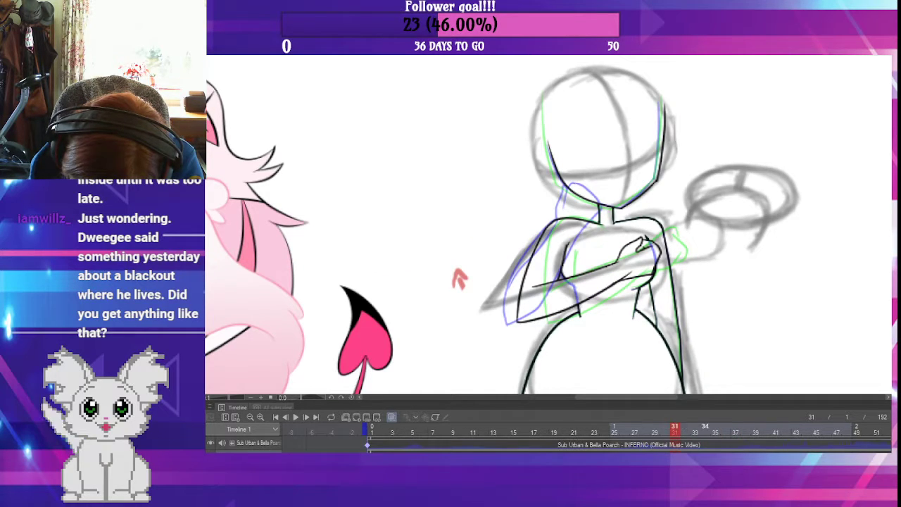
key("Right")
key("Right")
key("Right")
- Adjust the shoulder line and its short outer curve beside the raised fist on frame 34, then clear the selection
left_click(646, 222)
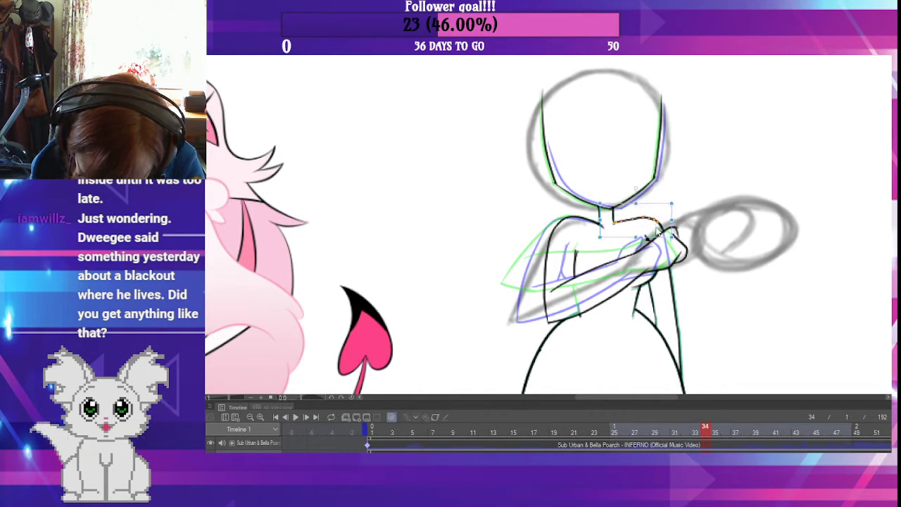
left_click_drag(665, 228, 675, 226)
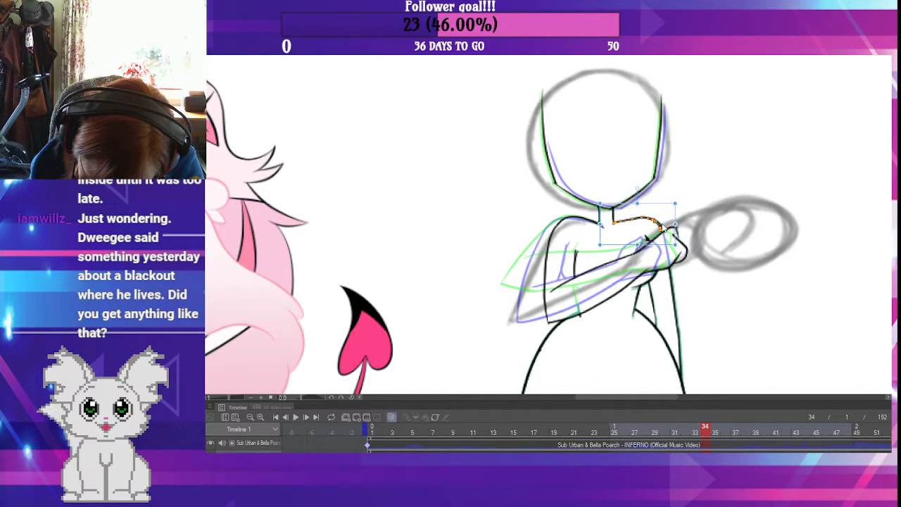
left_click(664, 227)
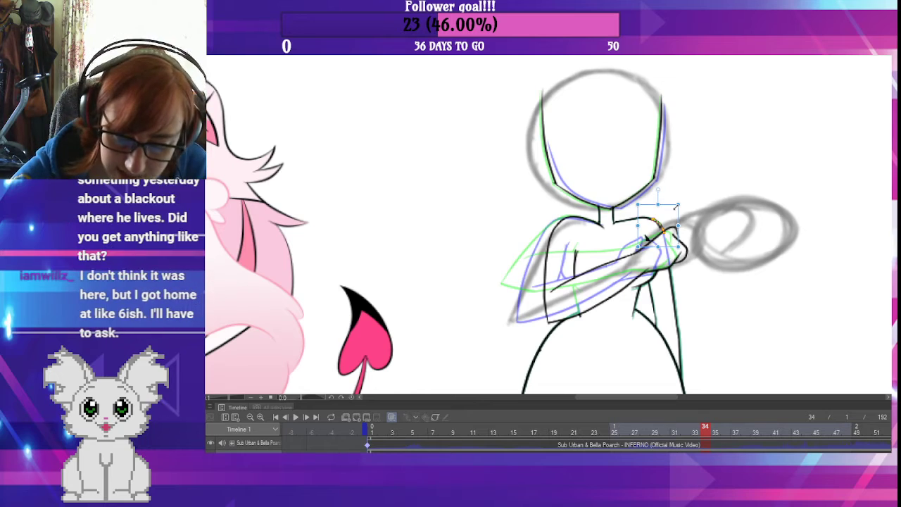
key("Delete")
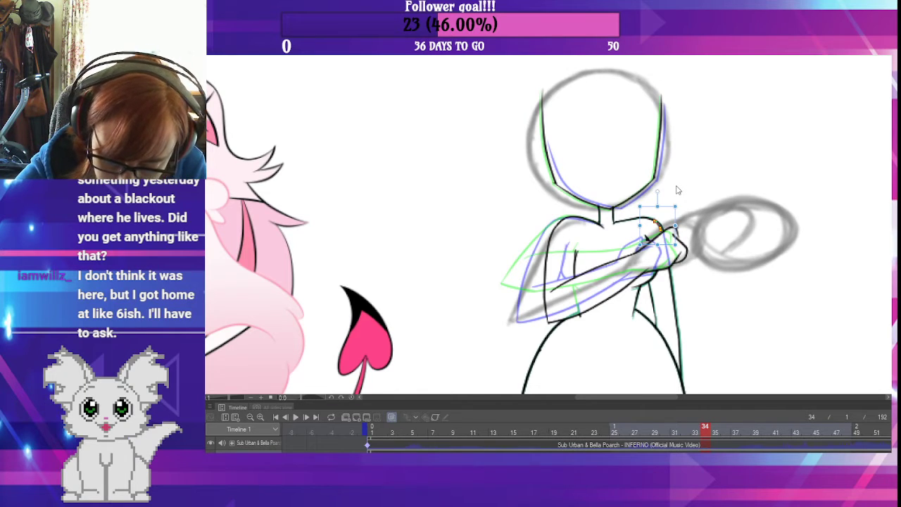
left_click(666, 229)
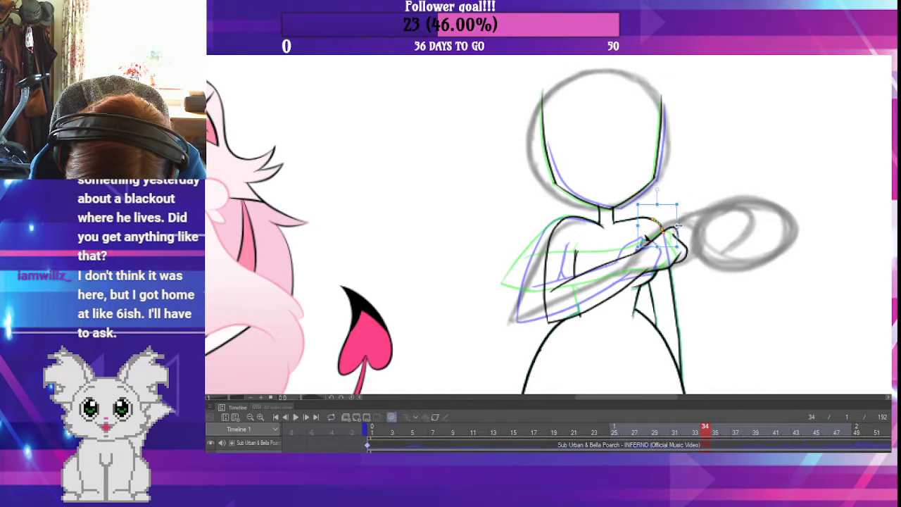
left_click(693, 215)
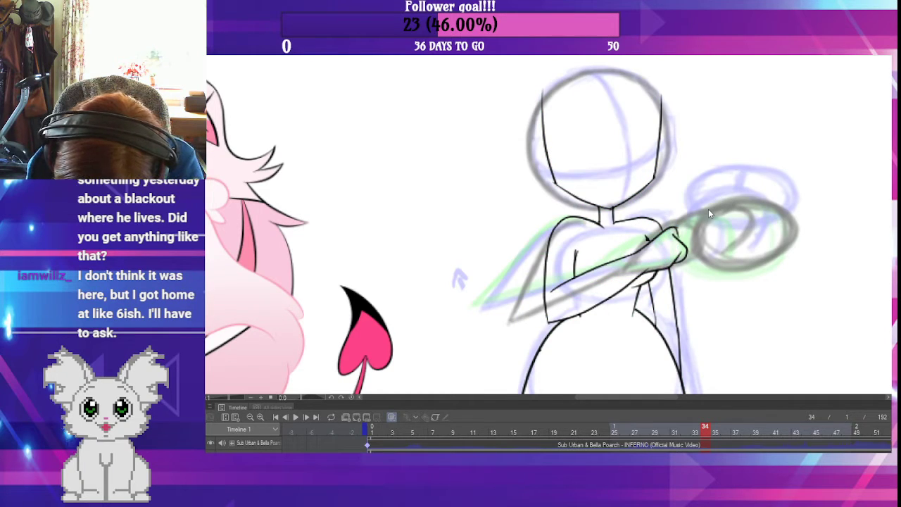
- On frame 37, narrow the chest curve beside the fingertips slightly and select the two segments of the opposite chest curve
left_click(683, 426)
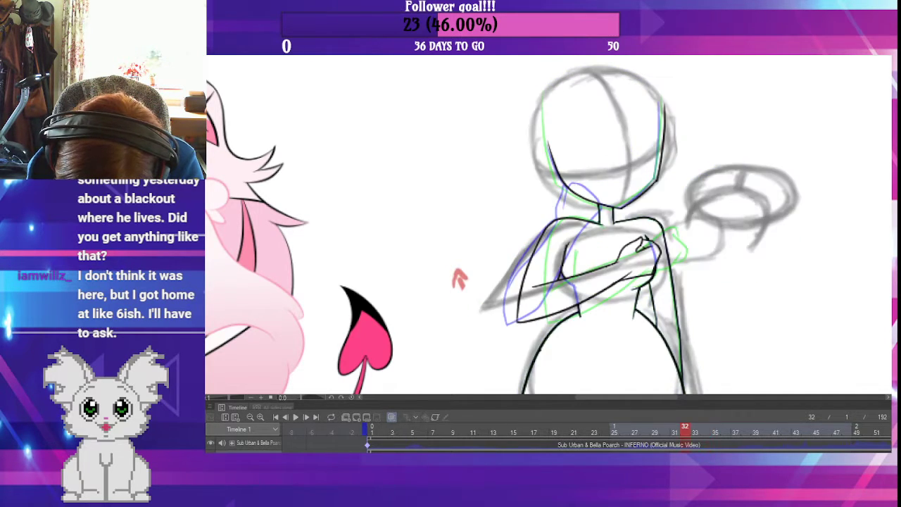
left_click(695, 427)
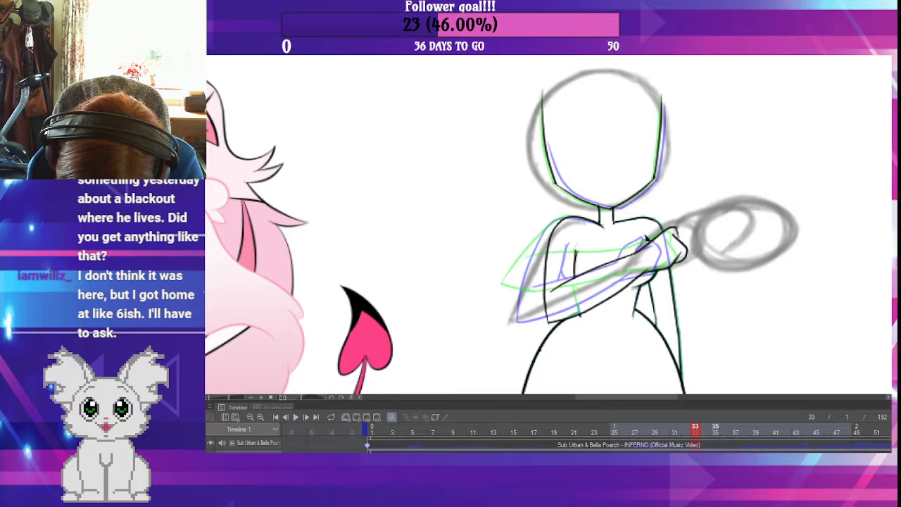
left_click(714, 426)
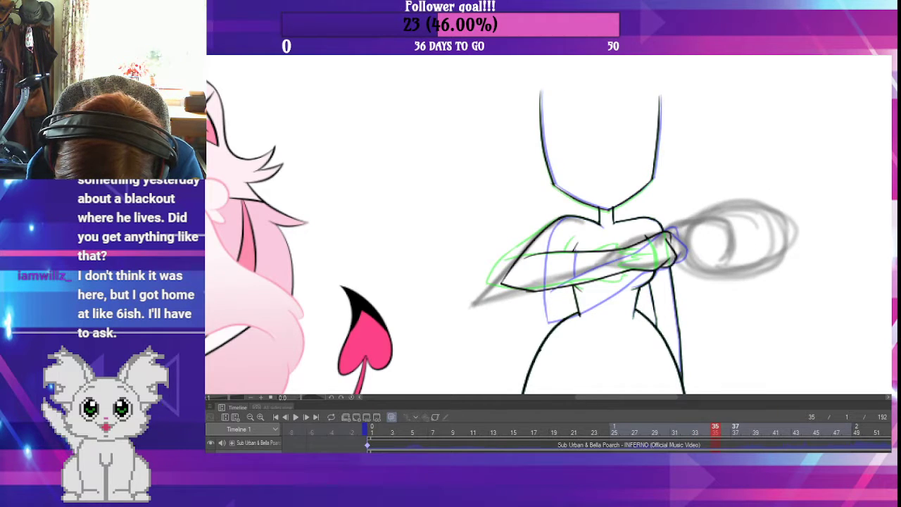
left_click(734, 426)
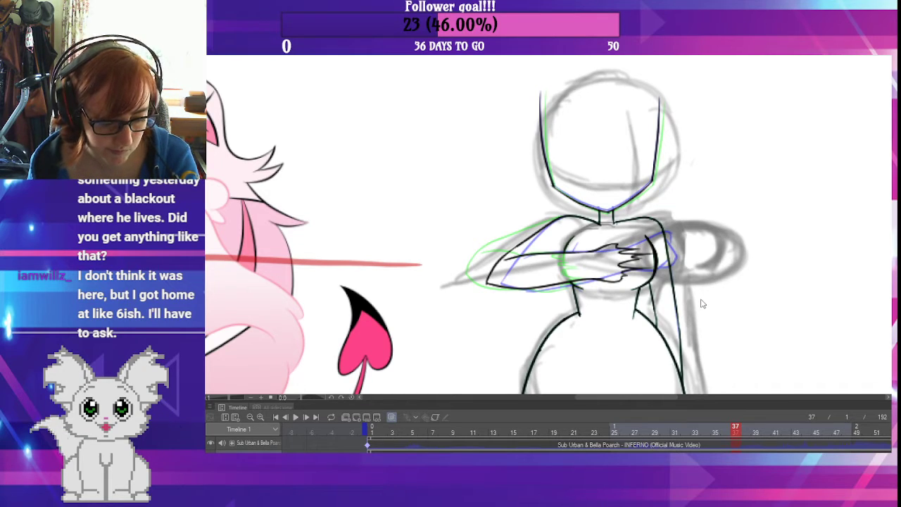
left_click(660, 270)
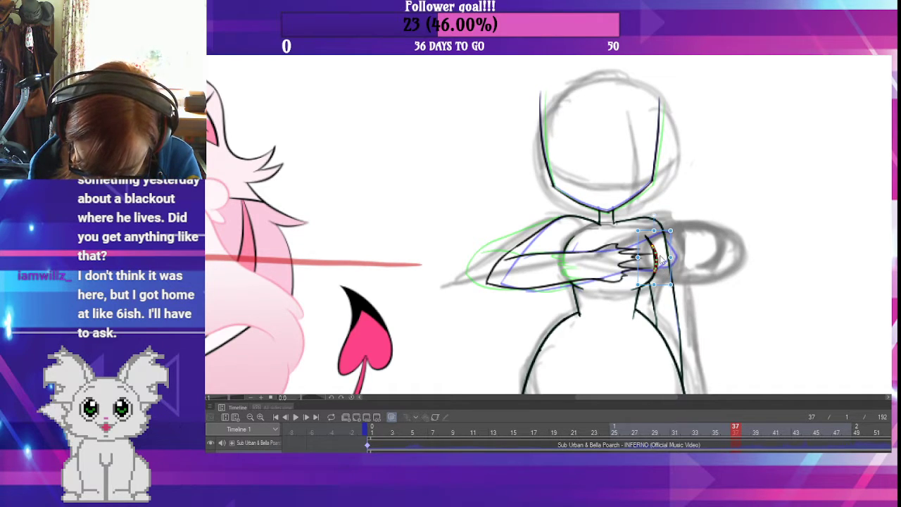
left_click(648, 241)
left_click(654, 288)
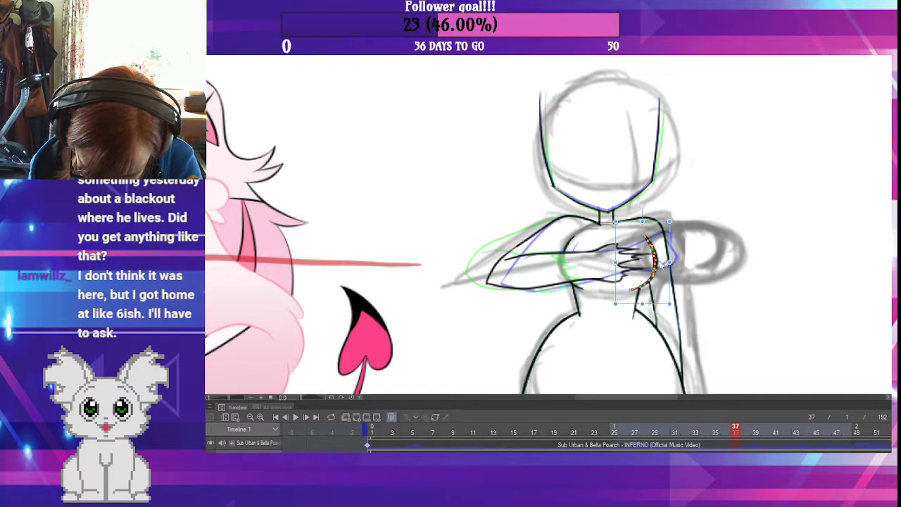
left_click(663, 264)
left_click_drag(672, 256, 671, 257)
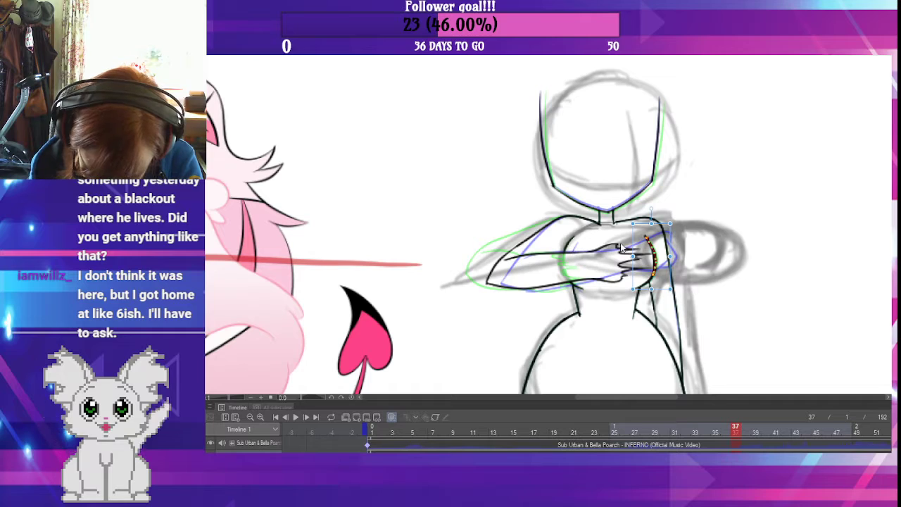
left_click(569, 249)
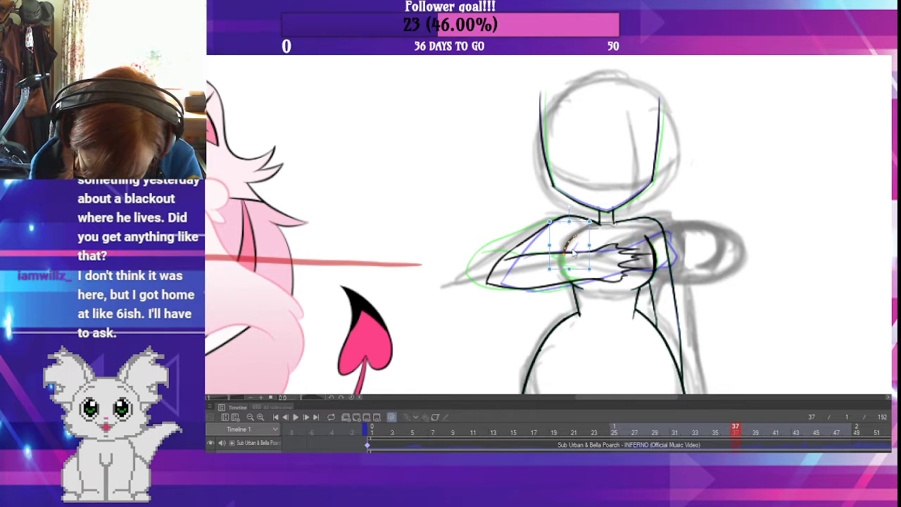
left_click(577, 286, "shift")
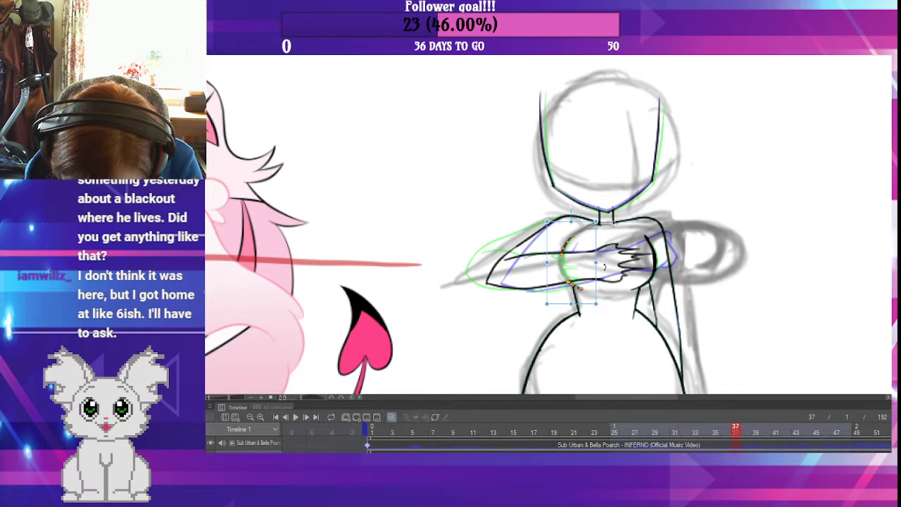
- On frame 40, select the segments of the chest curve beside the lowered arm and narrow them slightly
left_click(765, 430)
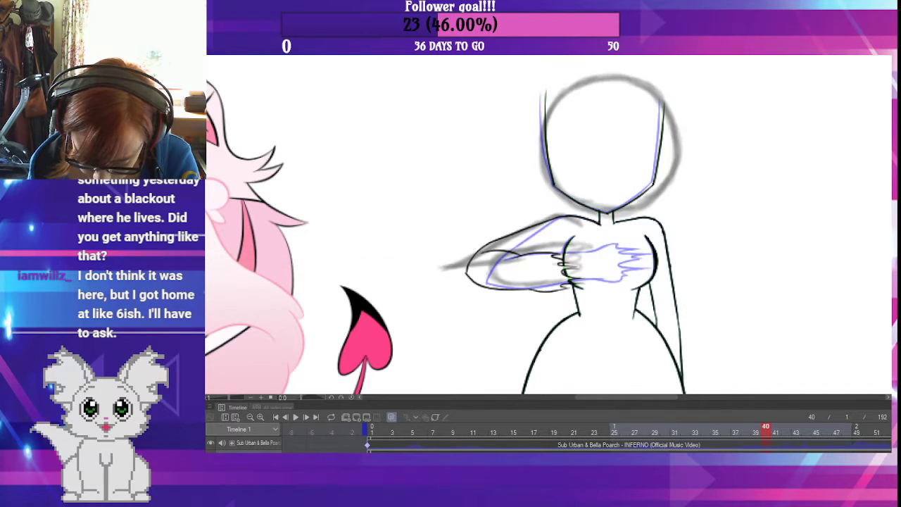
left_click(656, 259)
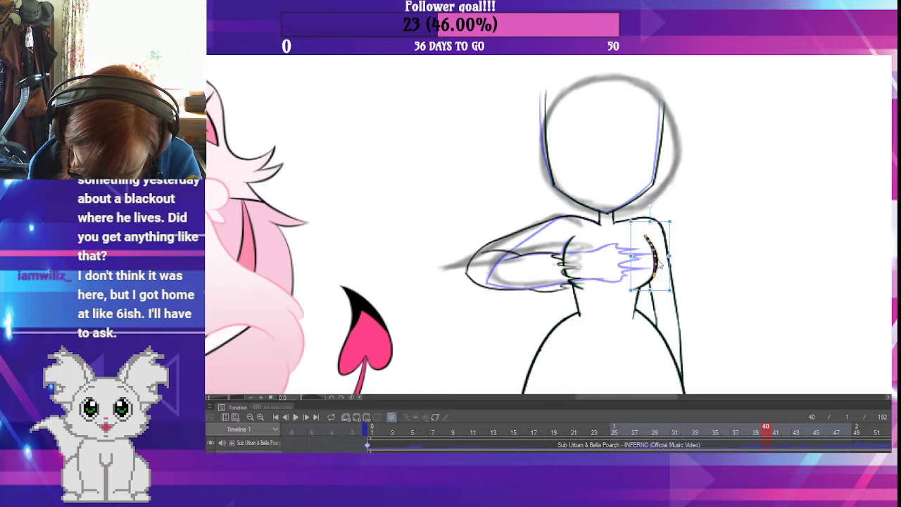
left_click(652, 279, "shift")
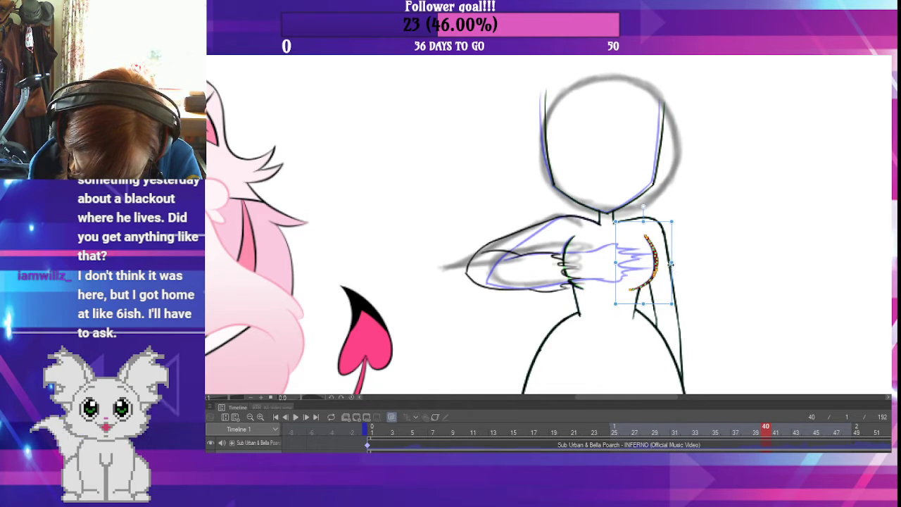
left_click_drag(671, 263, 669, 264)
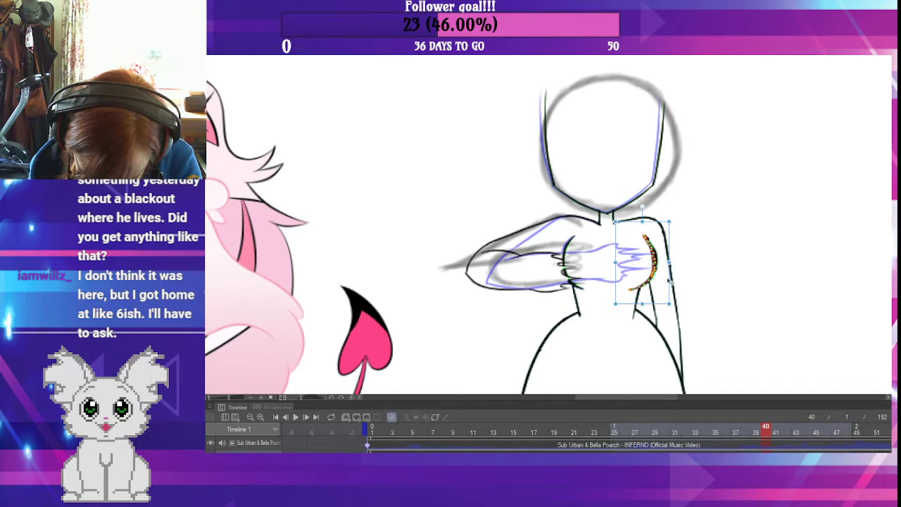
left_click(581, 266)
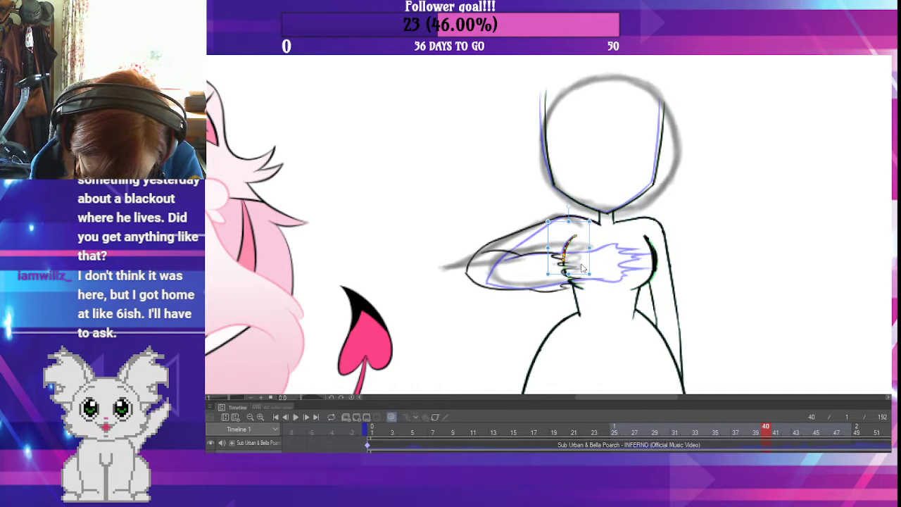
left_click(565, 269, "shift")
left_click(570, 279, "shift")
left_click(580, 287, "shift")
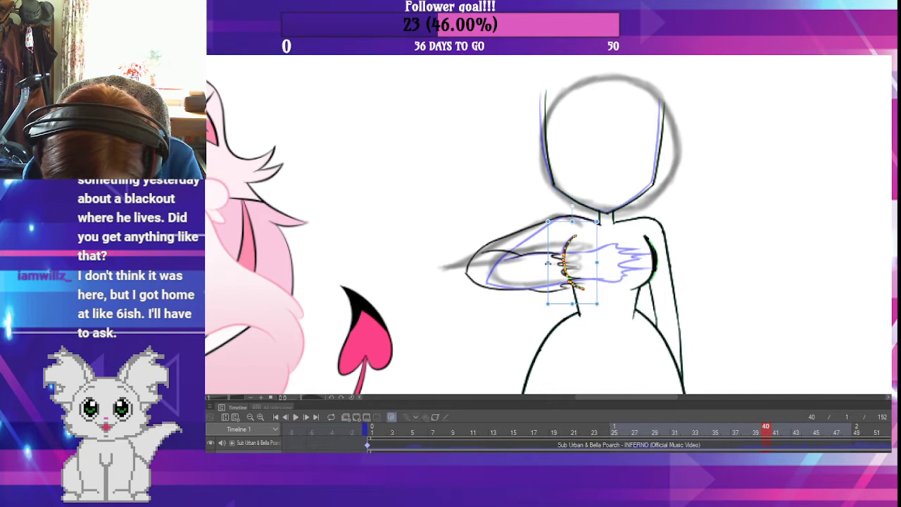
left_click(574, 261)
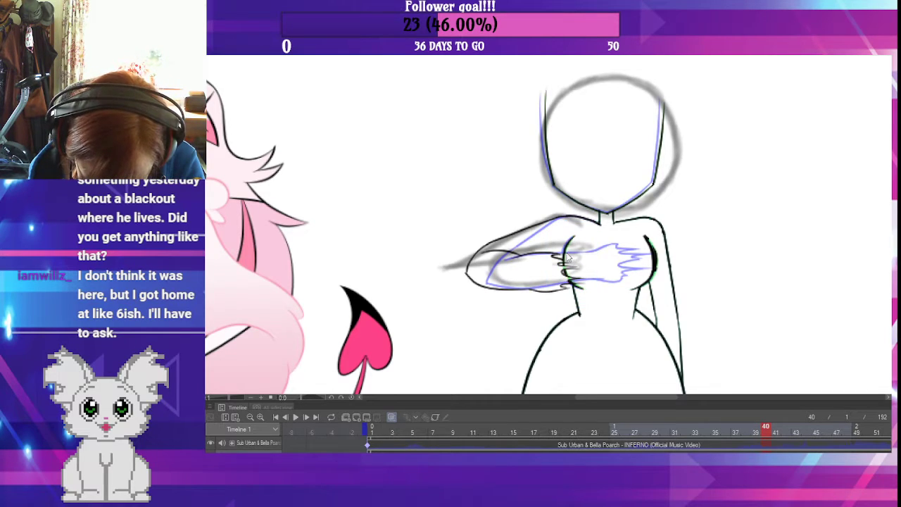
left_click(567, 249)
left_click_drag(565, 263, 566, 266)
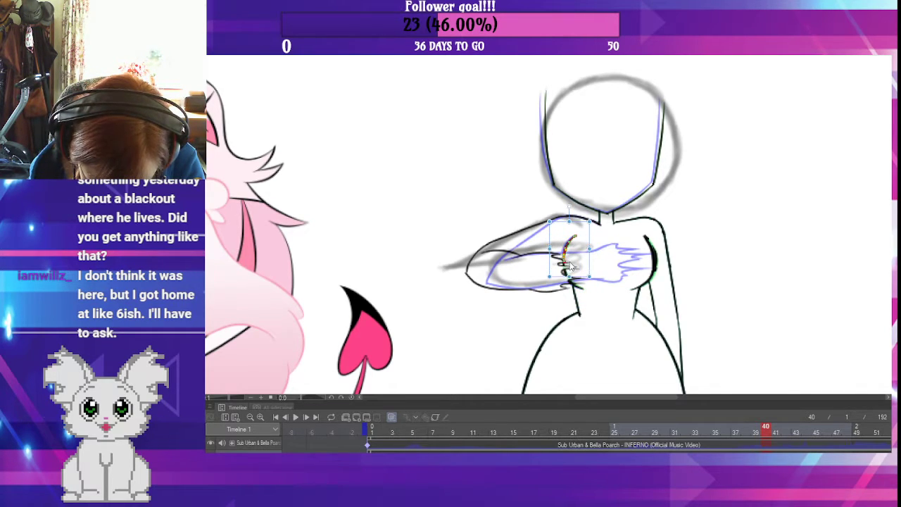
left_click(565, 266, "shift")
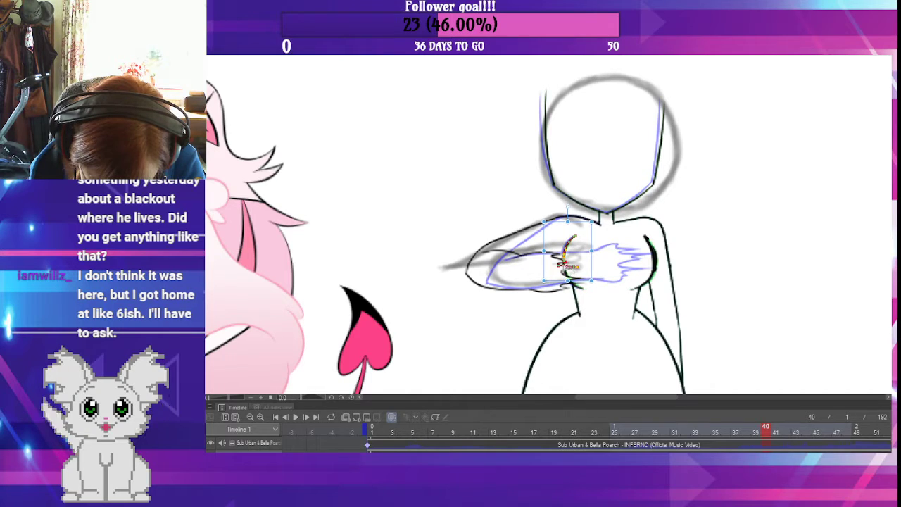
left_click(572, 268)
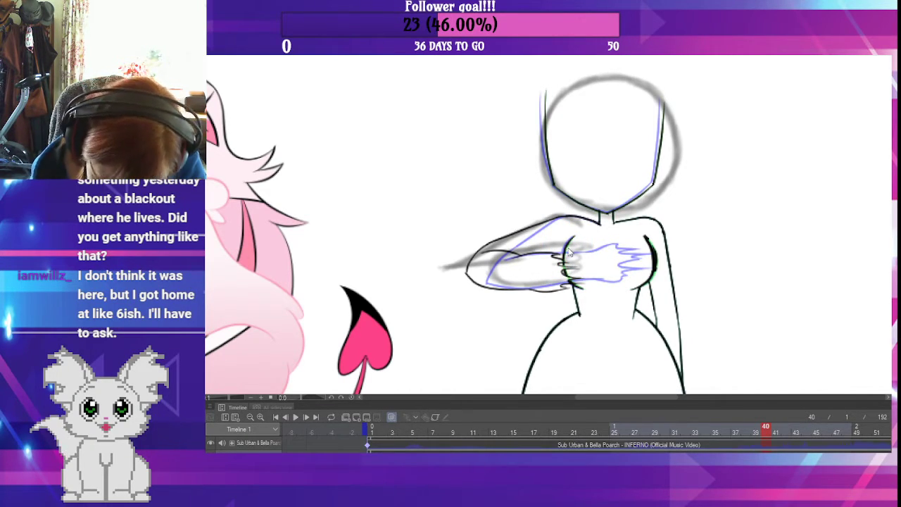
- Select the chest curve segments around the fingertips on frame 40, nudge the short upper segment slightly, and clear the selection
left_click(569, 253)
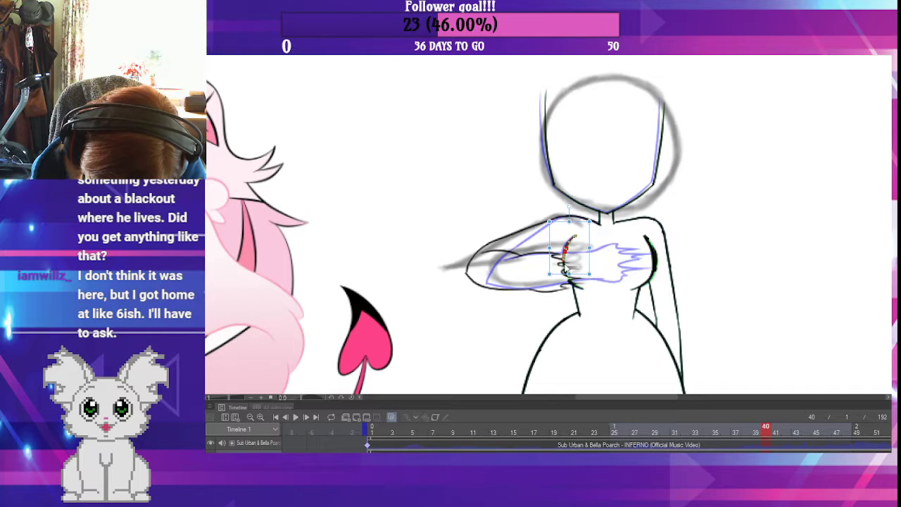
left_click(565, 268, "shift")
left_click(570, 276, "shift")
left_click(579, 283, "shift")
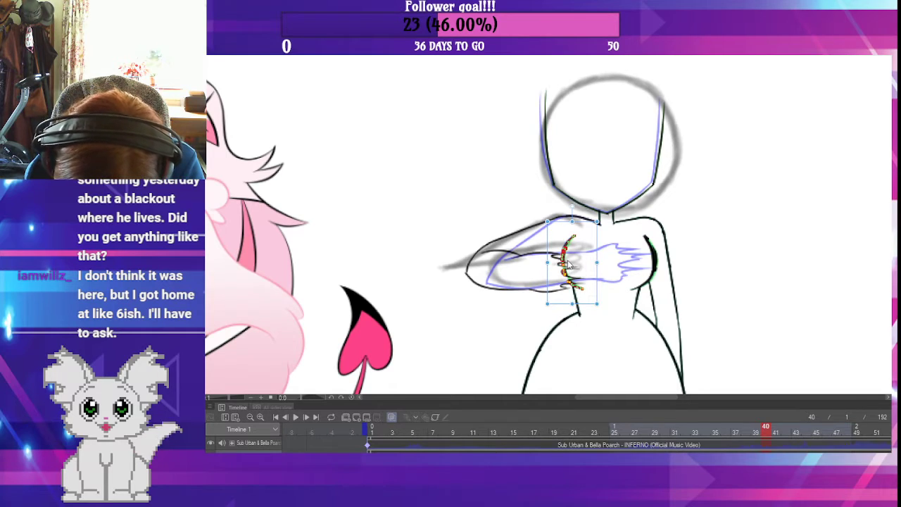
left_click(563, 262)
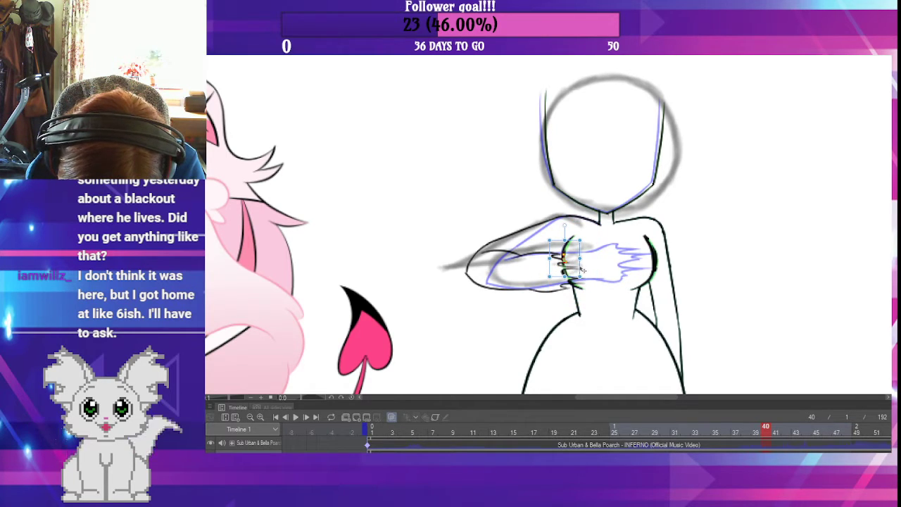
left_click_drag(582, 269, 580, 263)
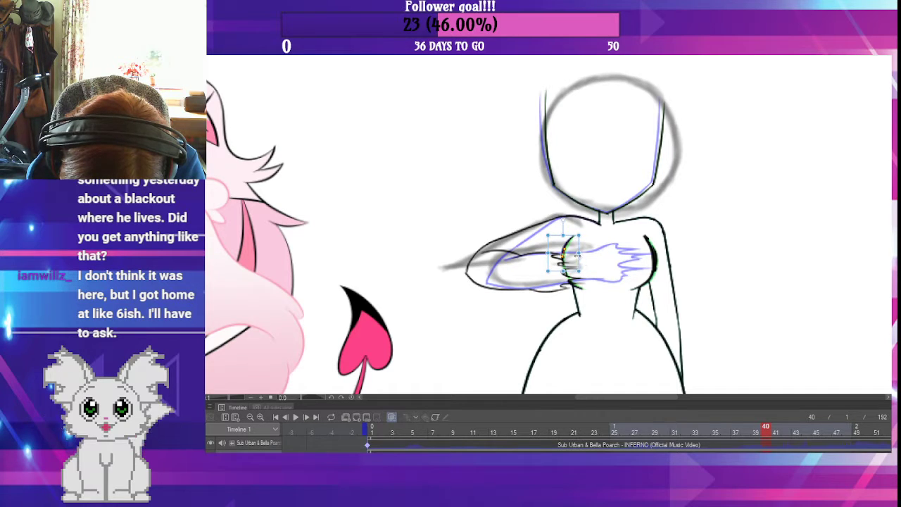
left_click(620, 273)
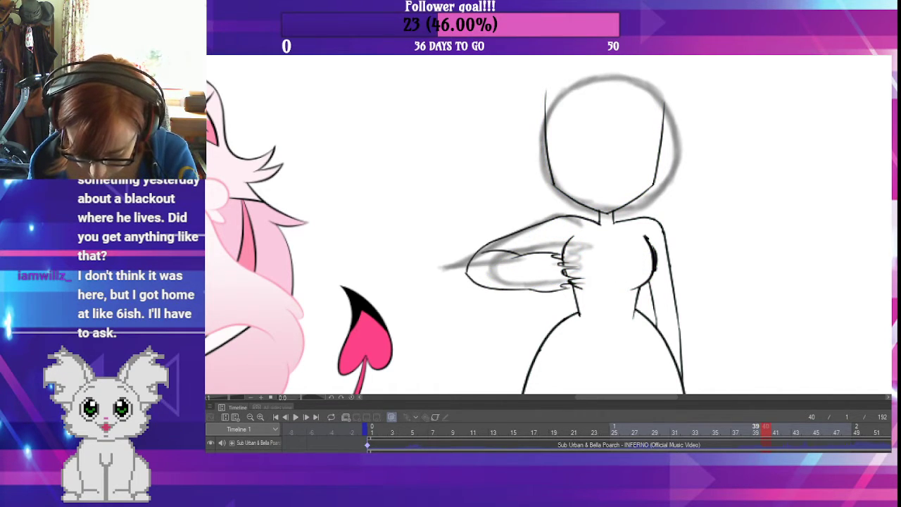
- Delete the extra short segments that thicken the chest curve beside the lowered arm on frame 39
key("Left")
key("Left")
key("Right")
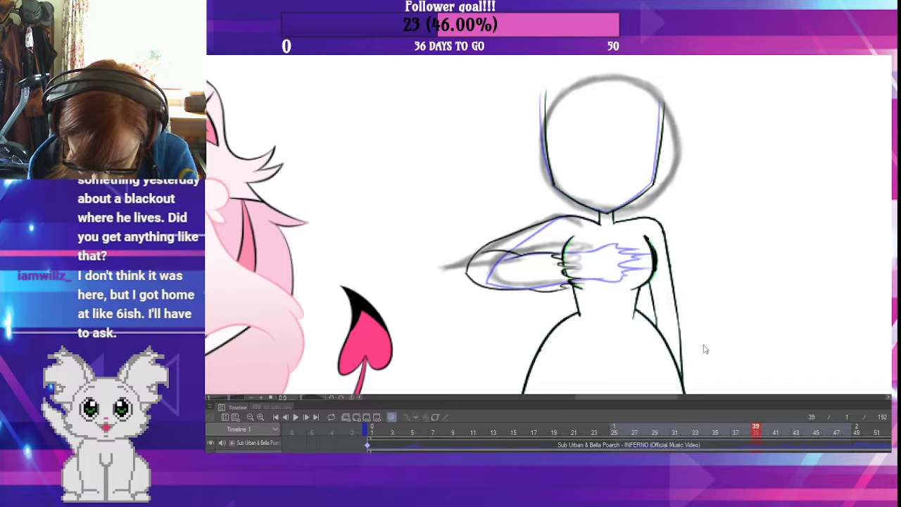
left_click(653, 245)
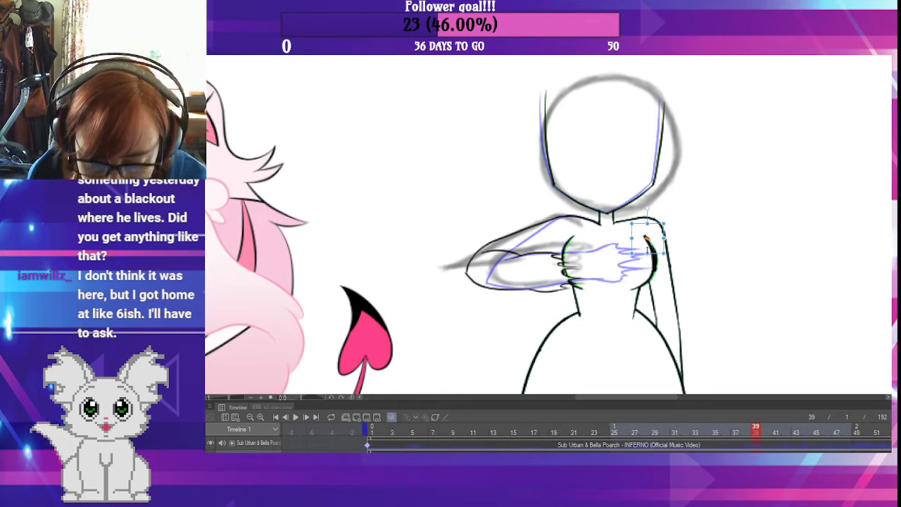
left_click(657, 250)
left_click(646, 237)
key("Delete")
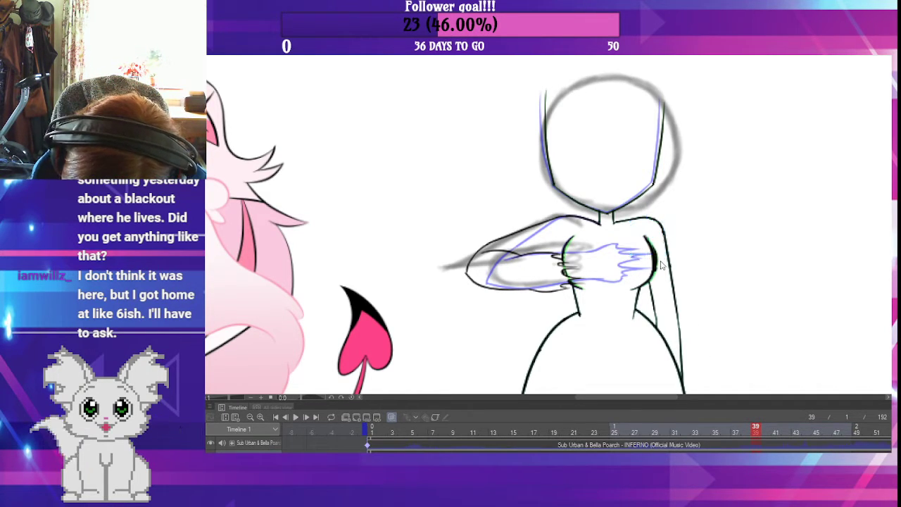
left_click(655, 256)
key("Delete")
left_click(656, 272)
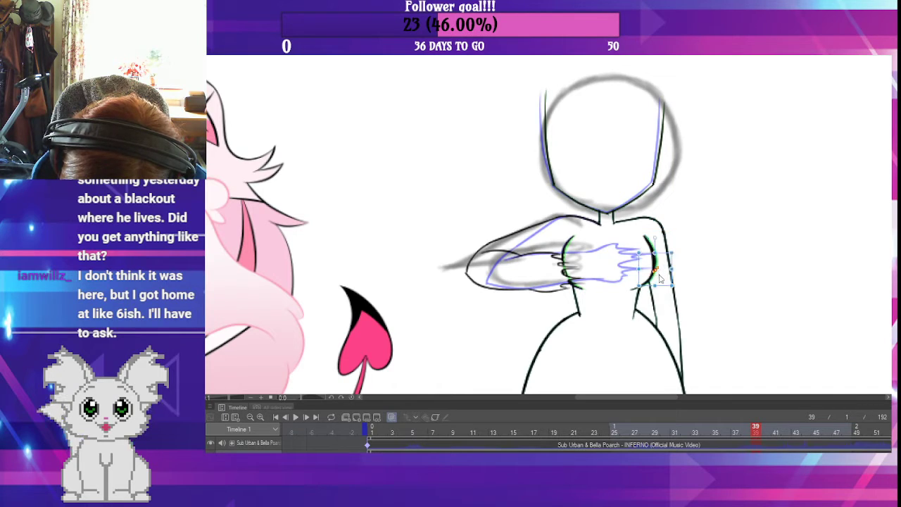
key("Delete")
- On frame 41, remove the extra segment that thickens the chest curve beside the lowered arm
left_click(735, 428)
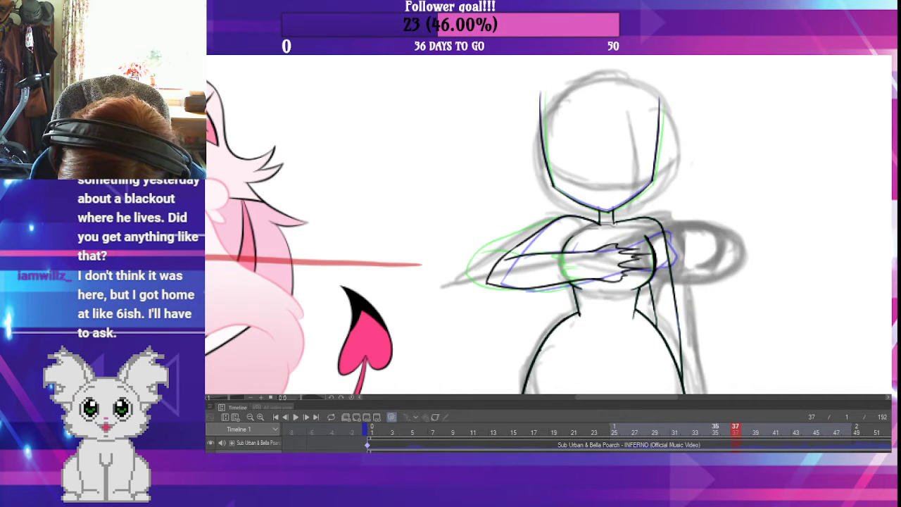
key("Left")
key("Right")
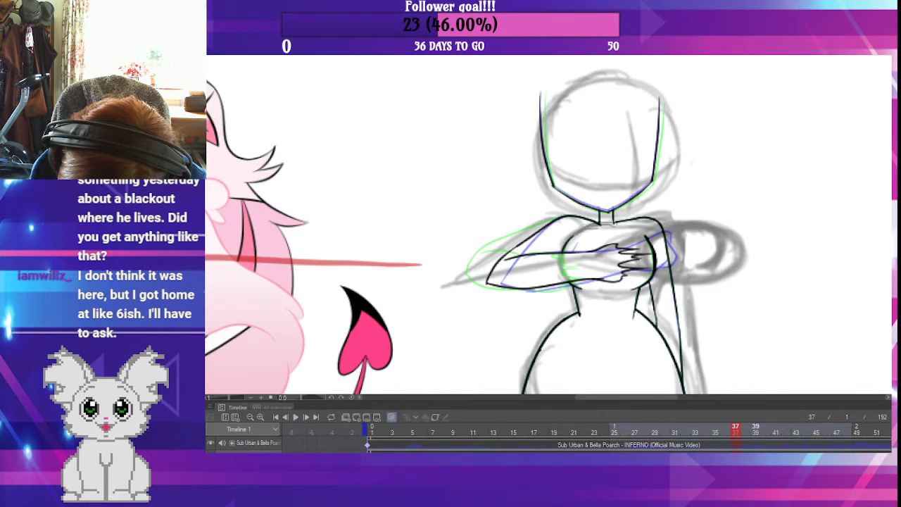
key("Right")
key("Right")
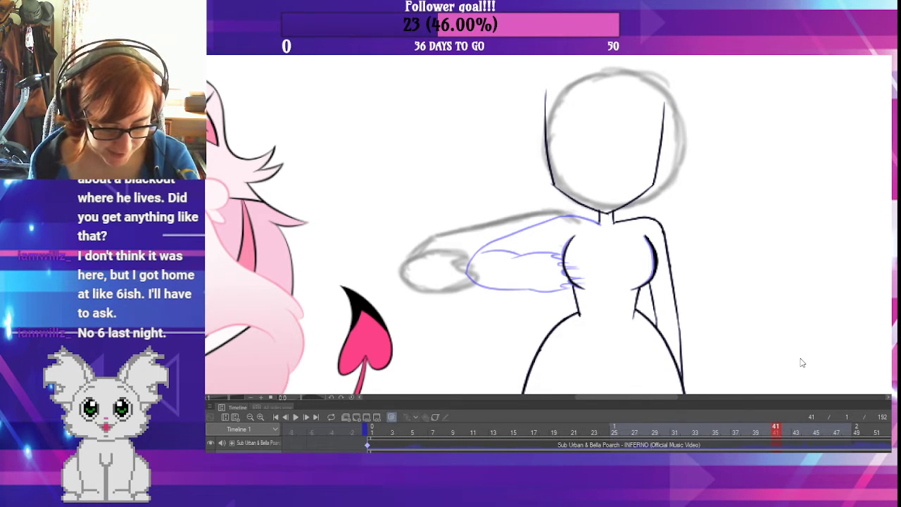
left_click(566, 264)
left_click(650, 276, "shift")
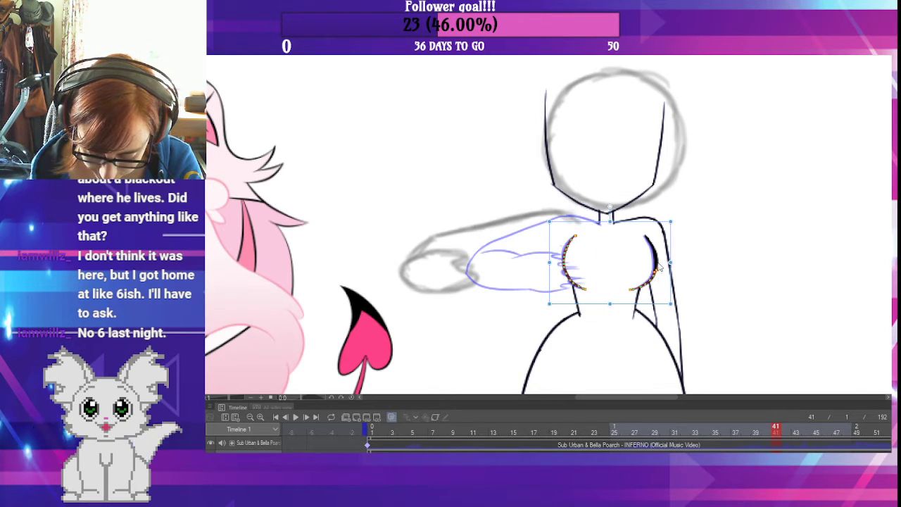
left_click(656, 270)
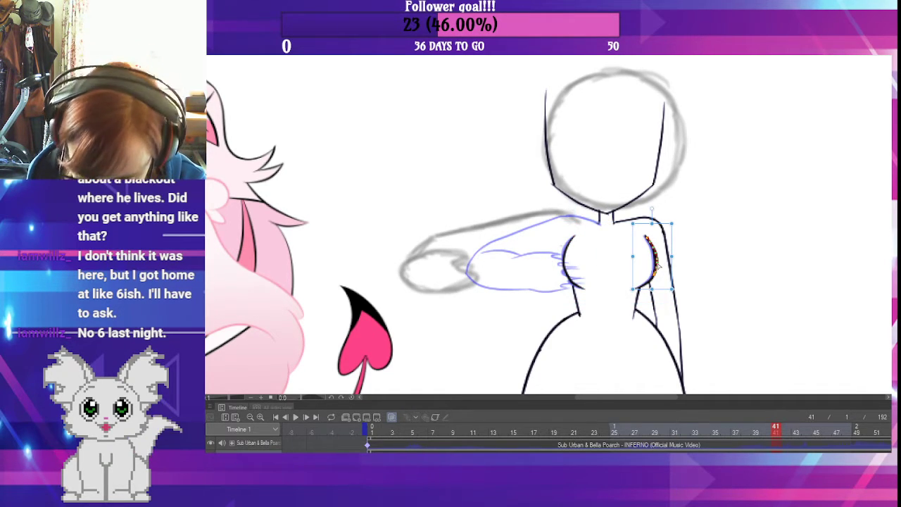
left_click(688, 258)
left_click(655, 258)
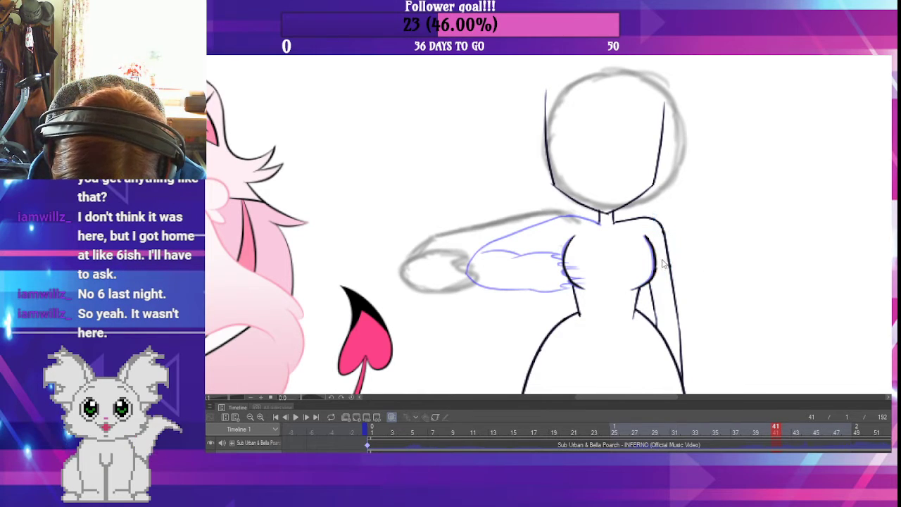
- Select both chest curves on frame 41, widen them slightly towards the raised arm, and nudge them a little in the same direction
left_click(660, 271)
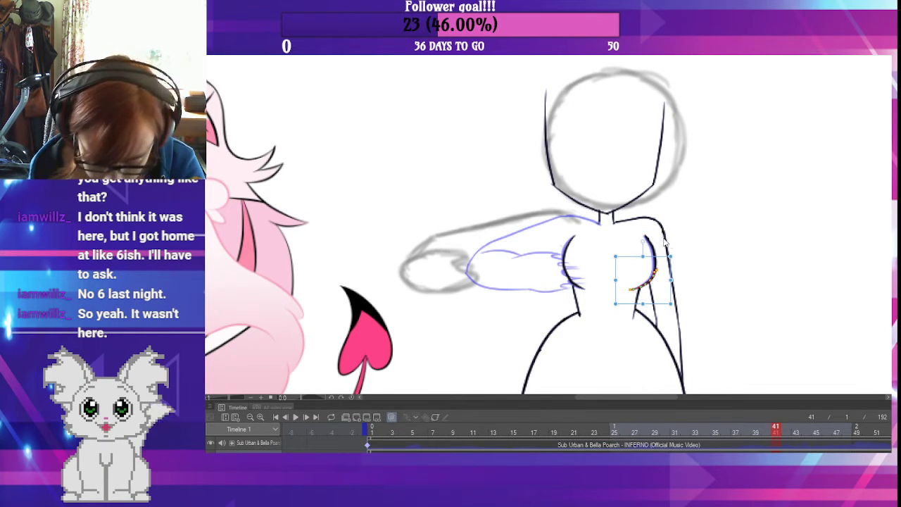
left_click(656, 250, "shift")
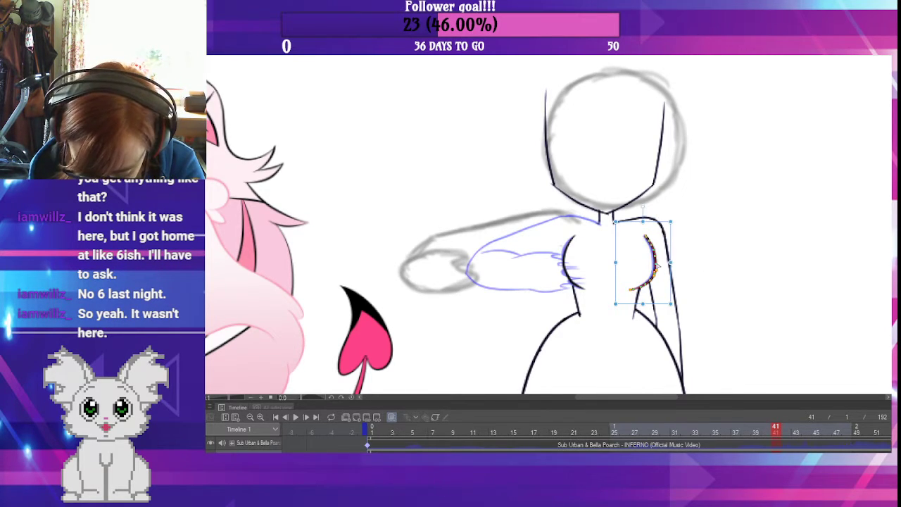
left_click(570, 271, "shift")
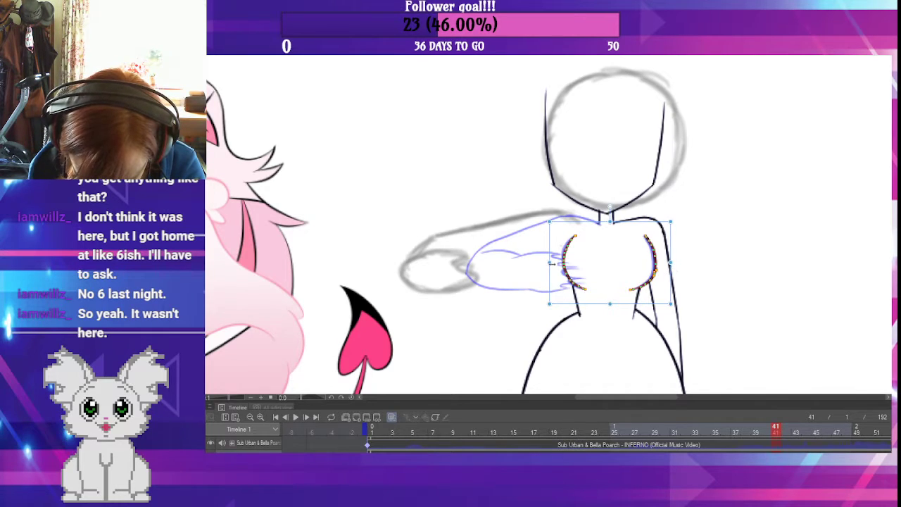
left_click_drag(551, 263, 549, 263)
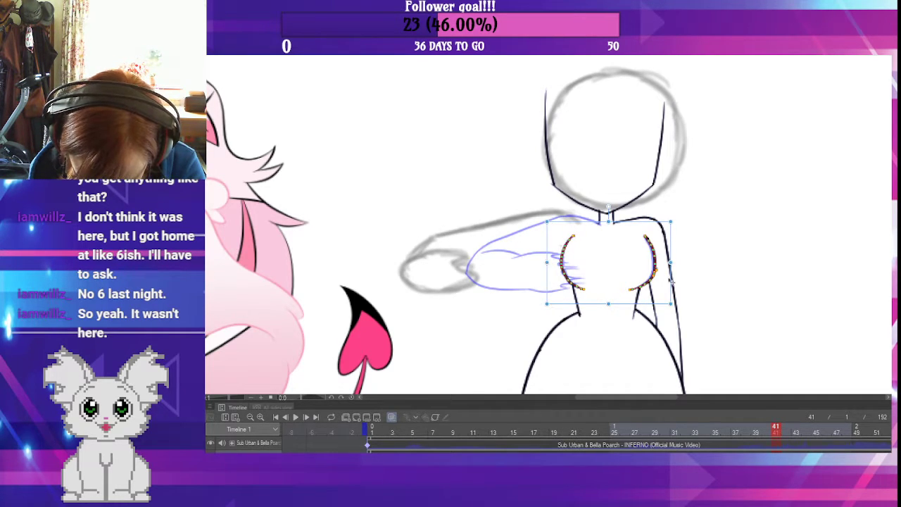
key("Left")
key("Left")
key("Left")
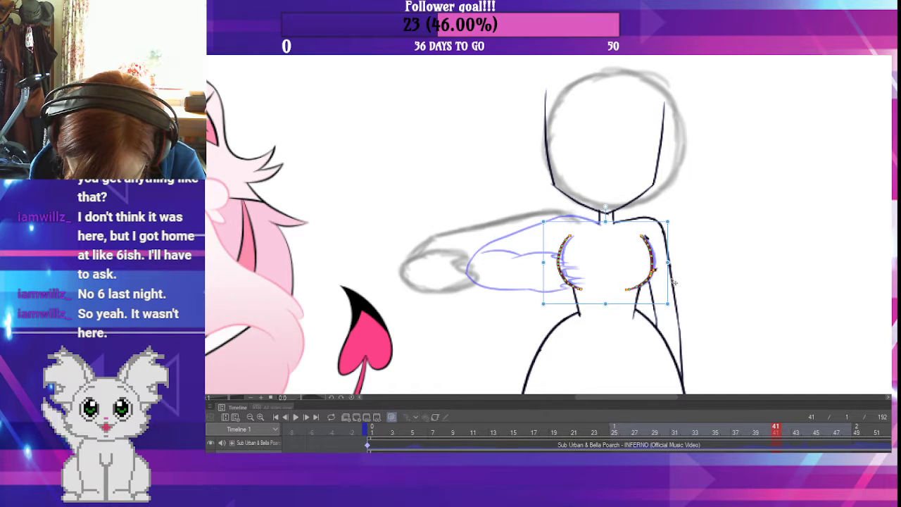
key("Right")
key("Right")
key("Right")
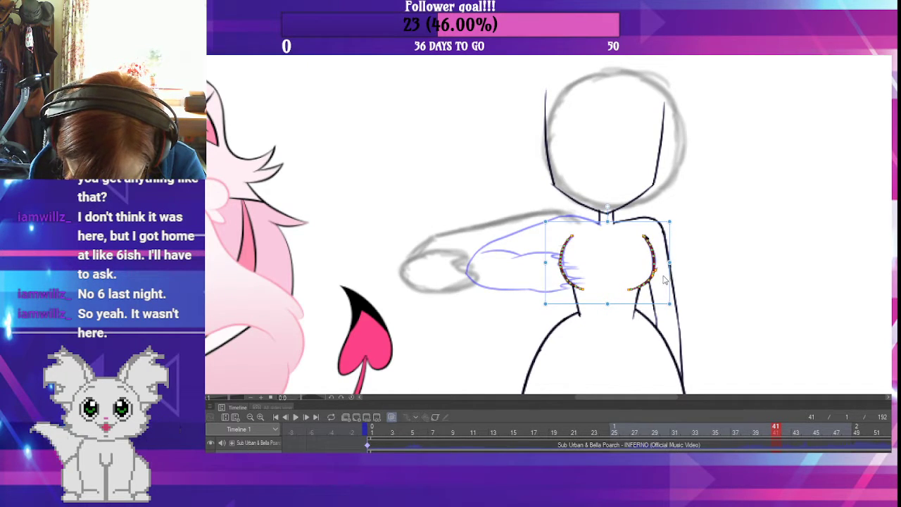
key("Left")
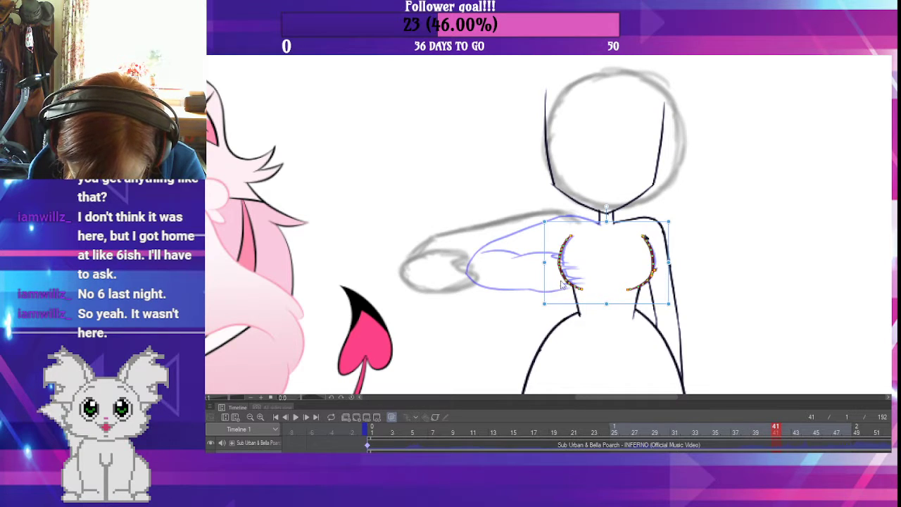
left_click(612, 301)
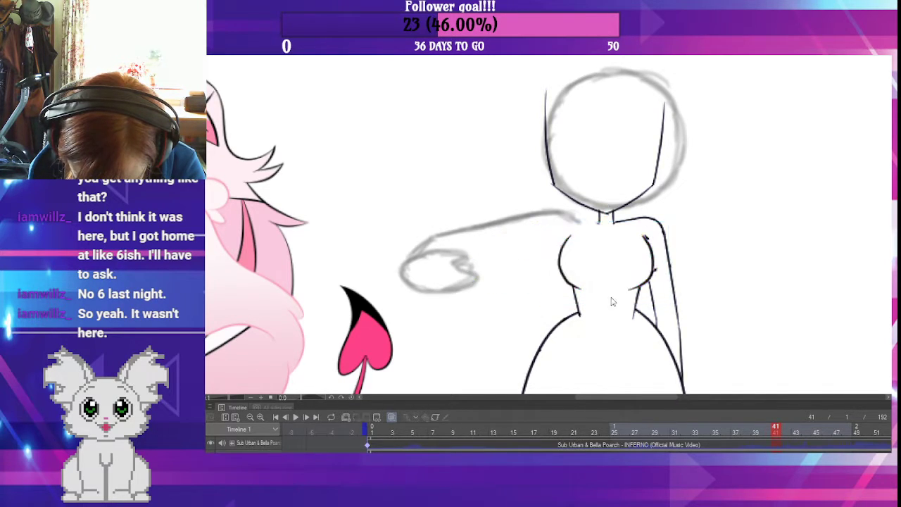
- Delete the stray short line fragments left along the chest curve beside the lowered arm on frame 41
left_click(652, 243)
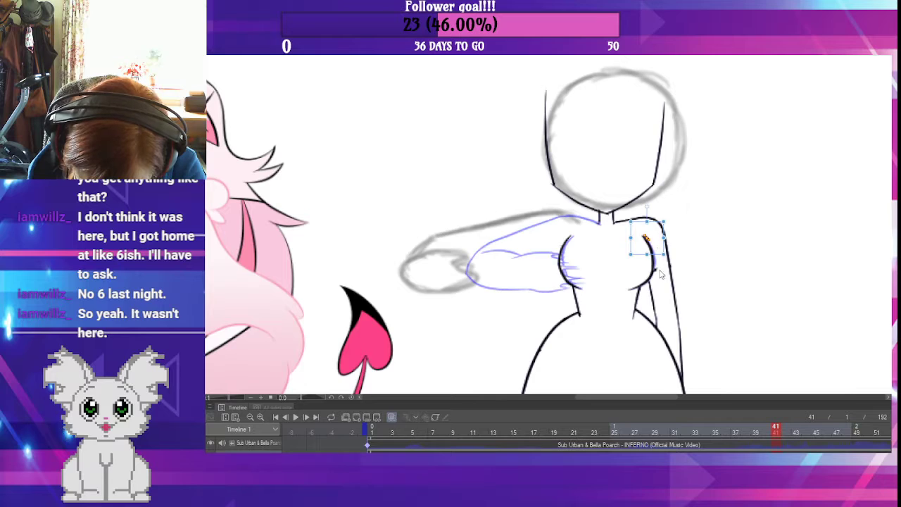
left_click(672, 276)
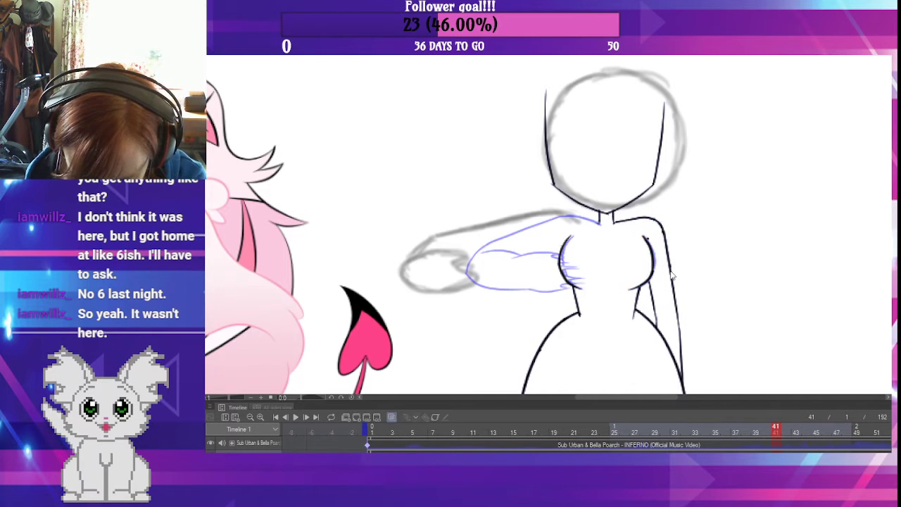
left_click(652, 241)
left_click(717, 260)
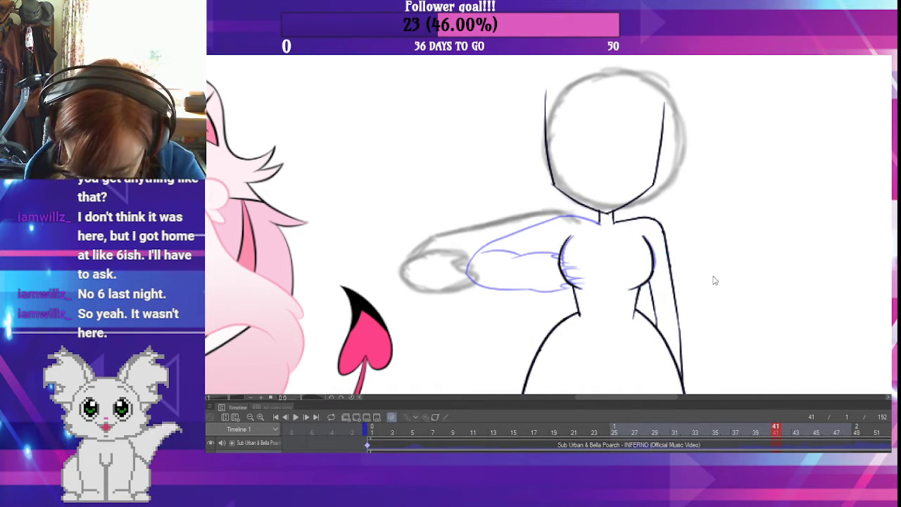
- Compare the chest lines across frames 40 to 43 and return to frame 41
key("ctrl+Left")
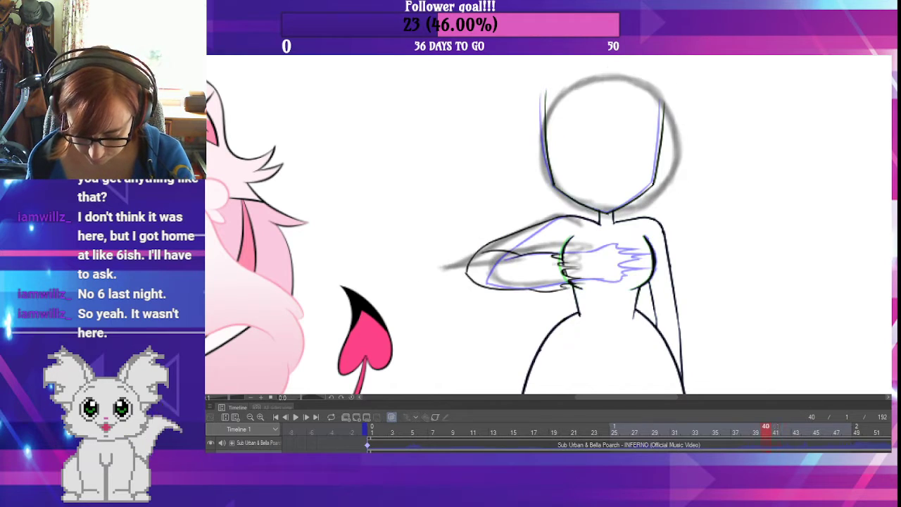
key("ctrl+Right")
key("ctrl+Left")
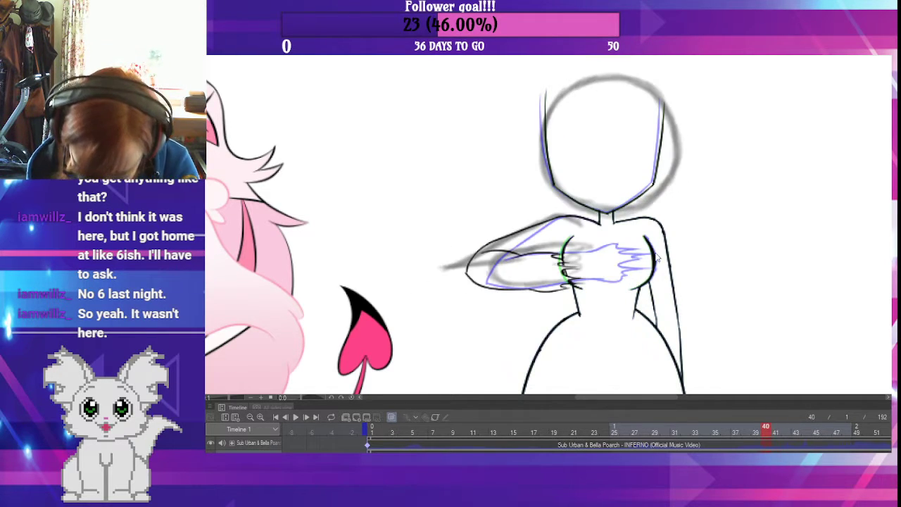
left_click(659, 265)
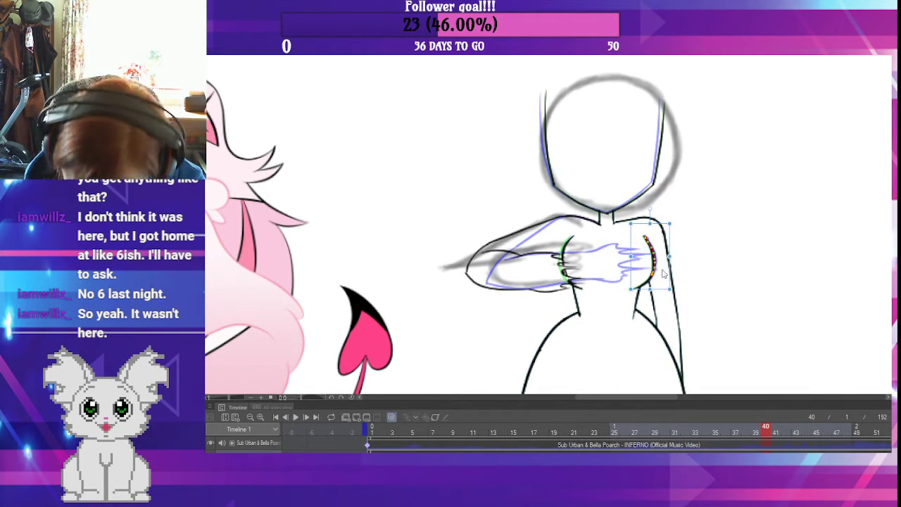
left_click(692, 276)
key("ctrl+Right")
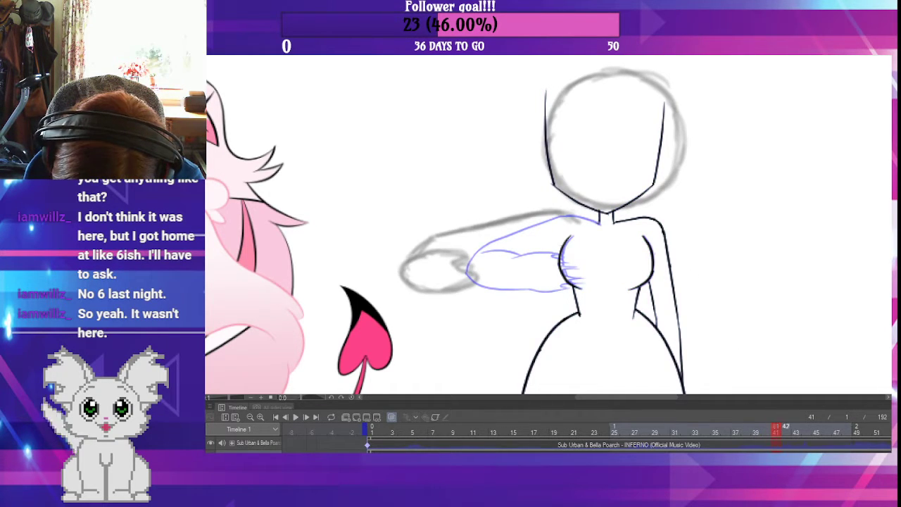
key("ctrl+Right")
key("ctrl+Right")
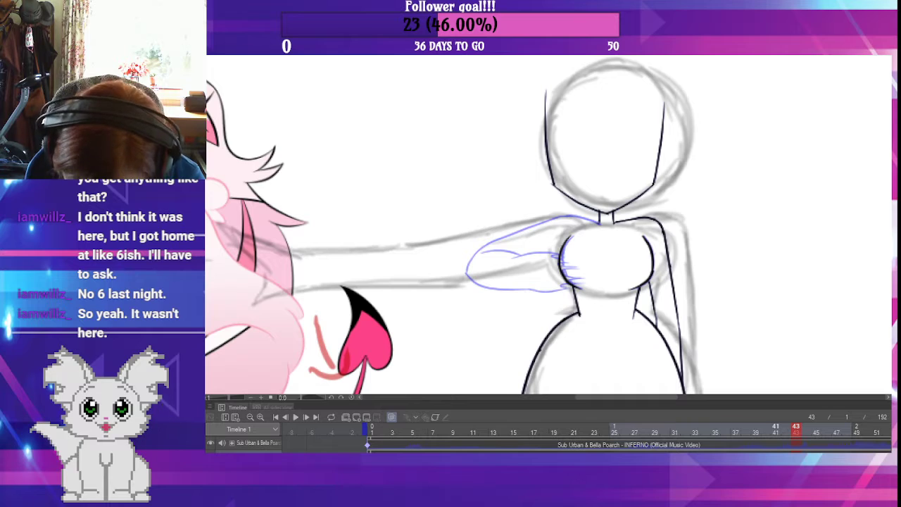
key("ctrl+Left")
key("ctrl+Left")
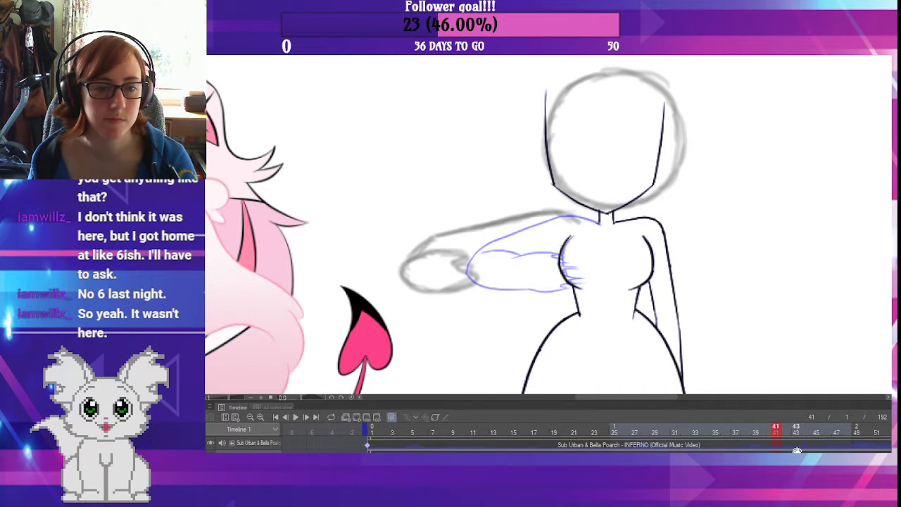
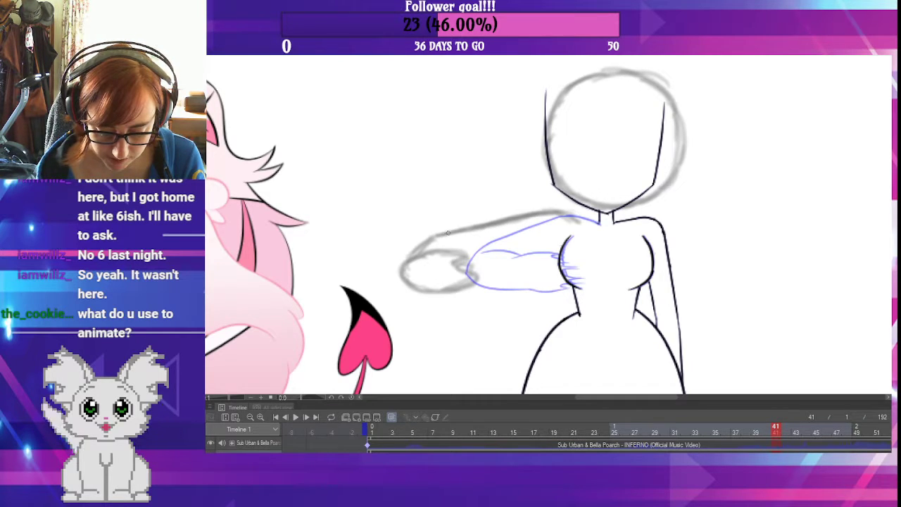
- On frame 41, draw the raised arm's upper contour over the rough sketch, from the elbow along the shoulder to the neck
left_click_drag(450, 231, 407, 259)
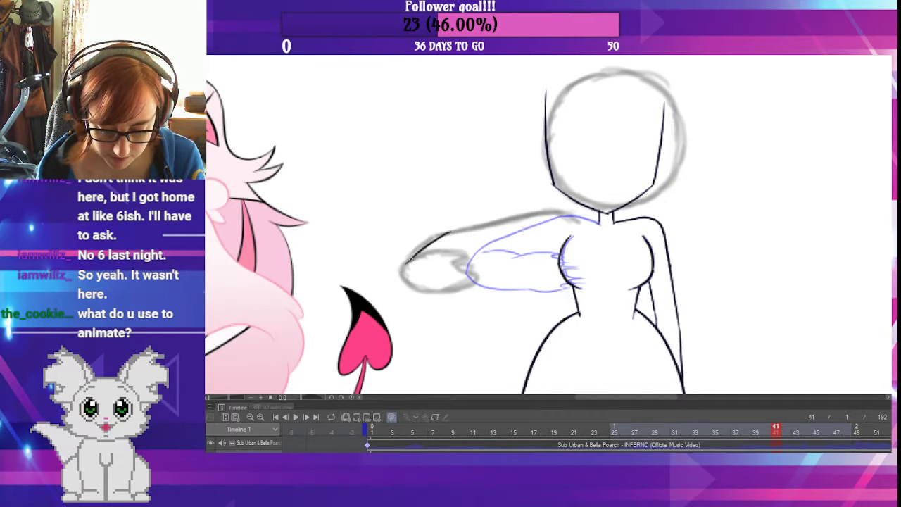
key("ctrl+z")
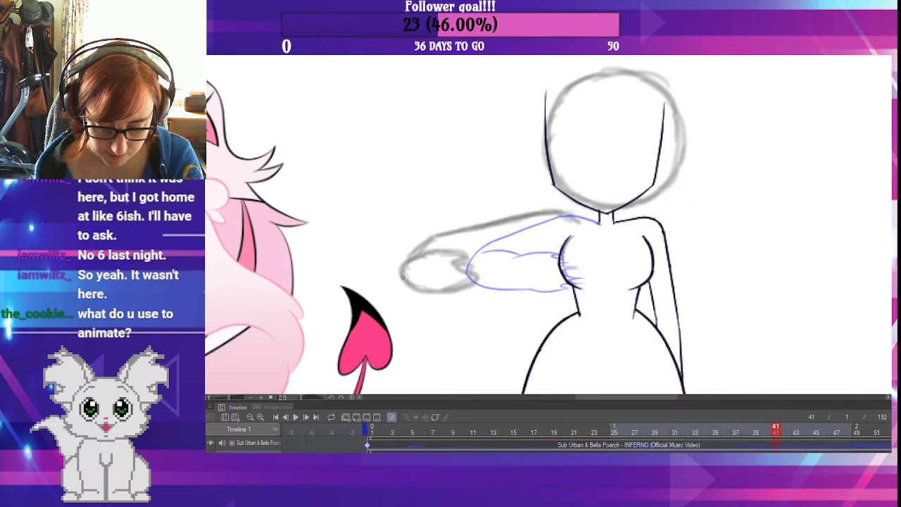
left_click_drag(402, 274, 408, 257)
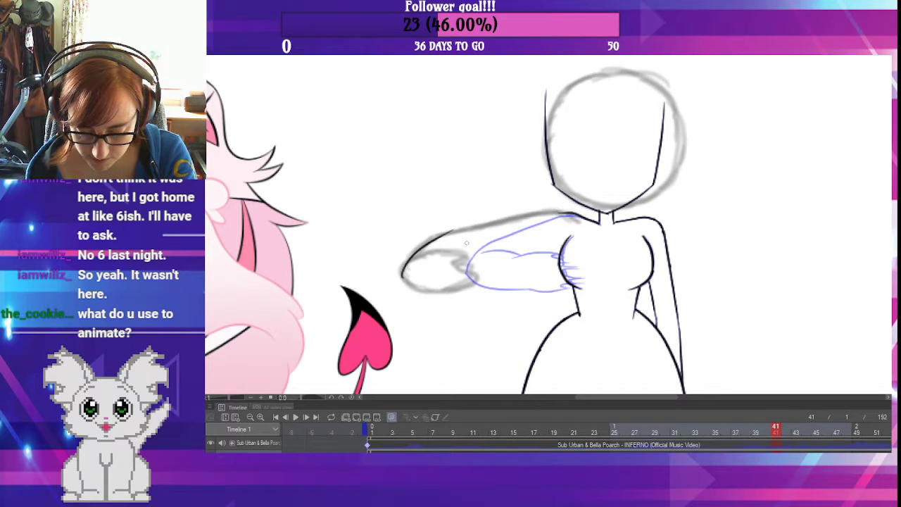
mouse_move(445, 231)
left_mouse_down()
mouse_move(556, 212)
mouse_move(599, 222)
left_mouse_up()
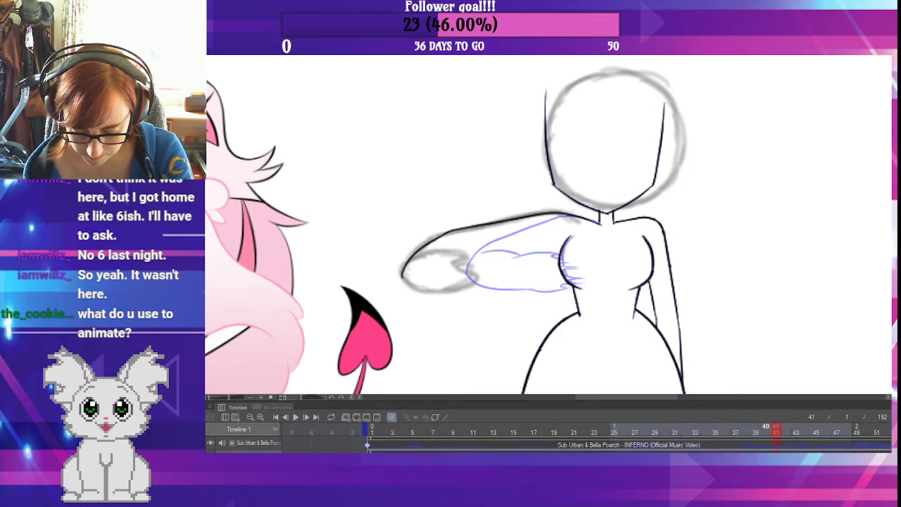
key("Left")
key("Right")
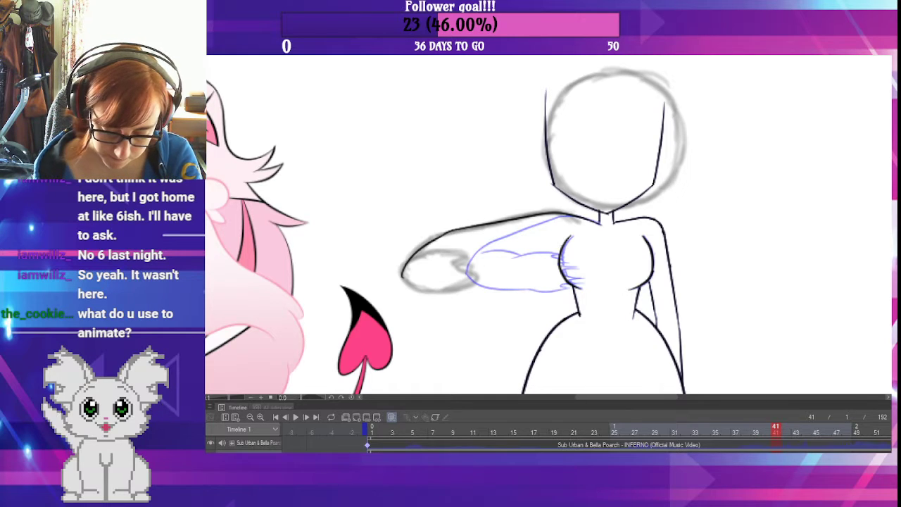
- Select the four face outline segments on frame 41 and shift them sideways and slightly up to fit the rough head circle
left_click(556, 179)
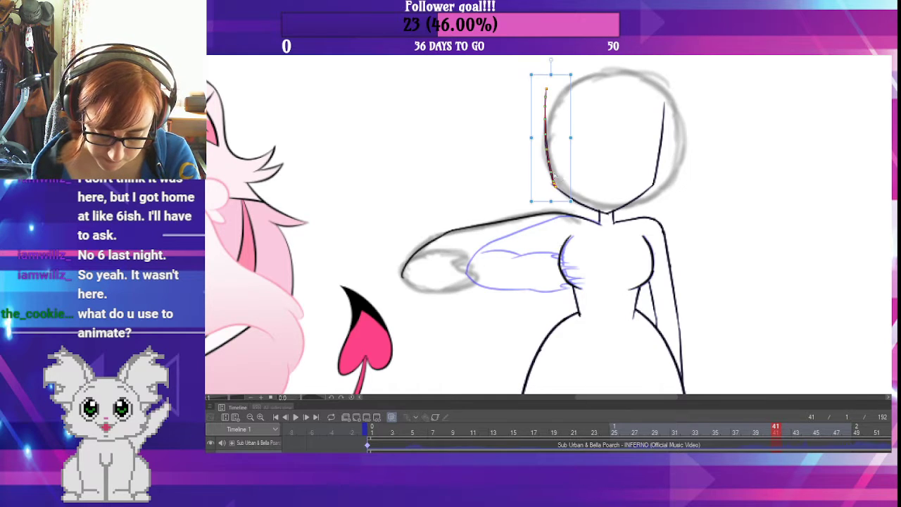
left_click(614, 215, "shift")
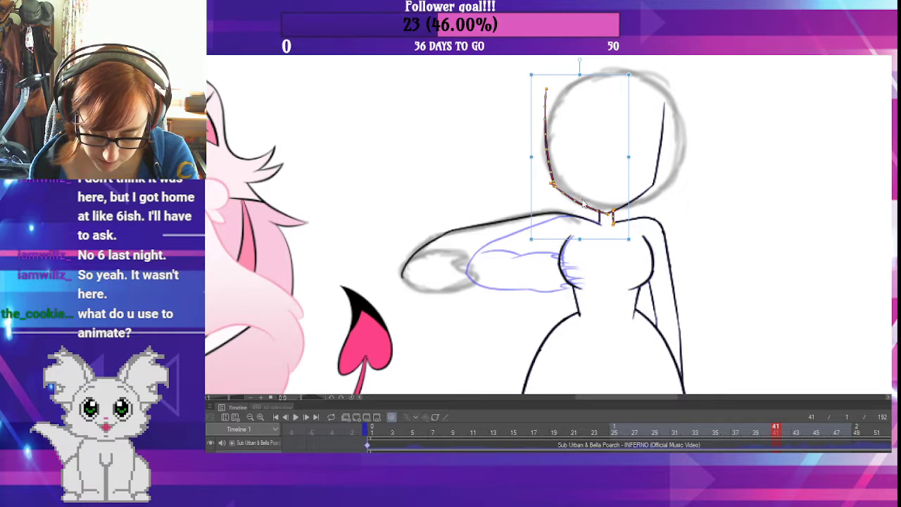
left_click(567, 166)
left_click(607, 211, "shift")
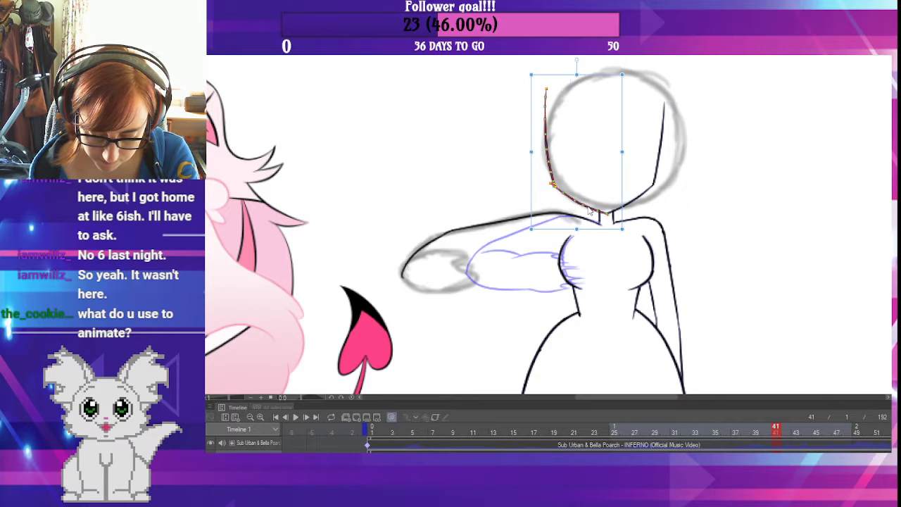
left_click(631, 201, "shift")
left_click(657, 176, "shift")
left_click_drag(677, 179, 685, 178)
left_click_drag(686, 177, 688, 176)
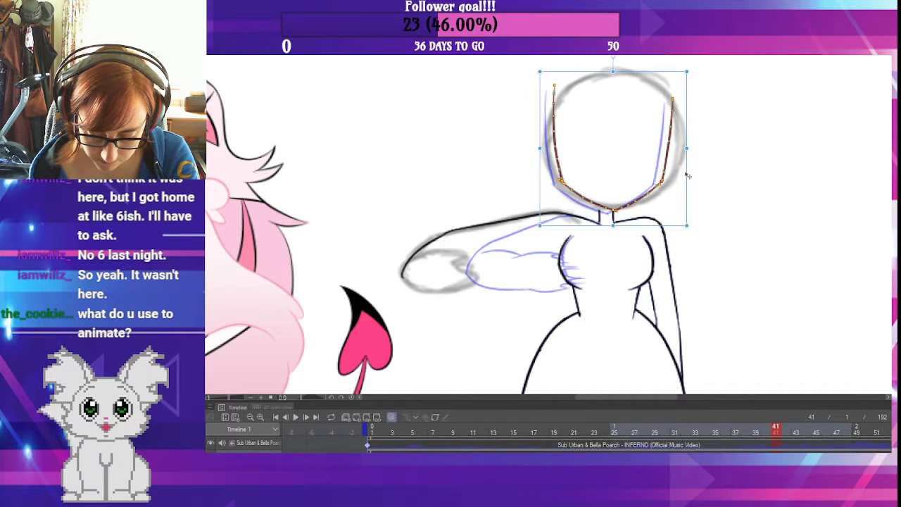
- Select the two lower jaw segments on frame 41 and reduce their height slightly to raise the chin
left_click(651, 199)
left_click(603, 205)
left_click(631, 202, "shift")
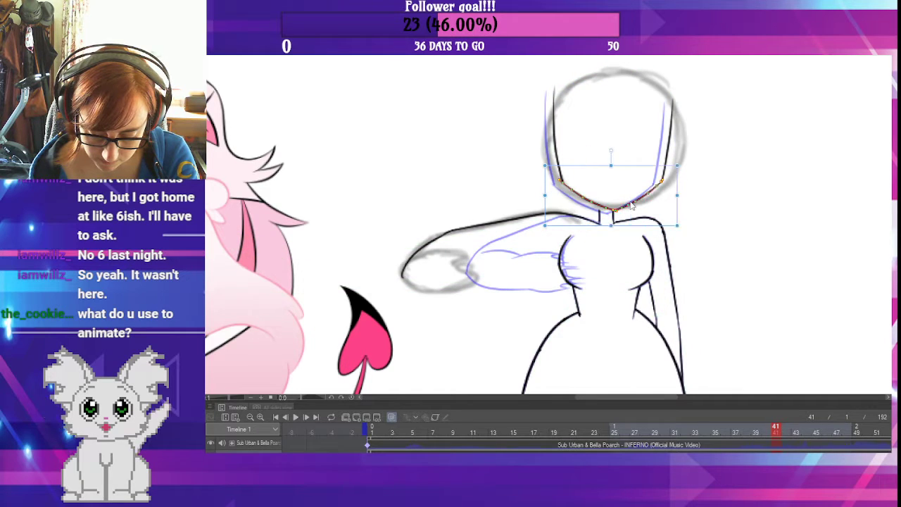
left_click_drag(611, 225, 611, 220)
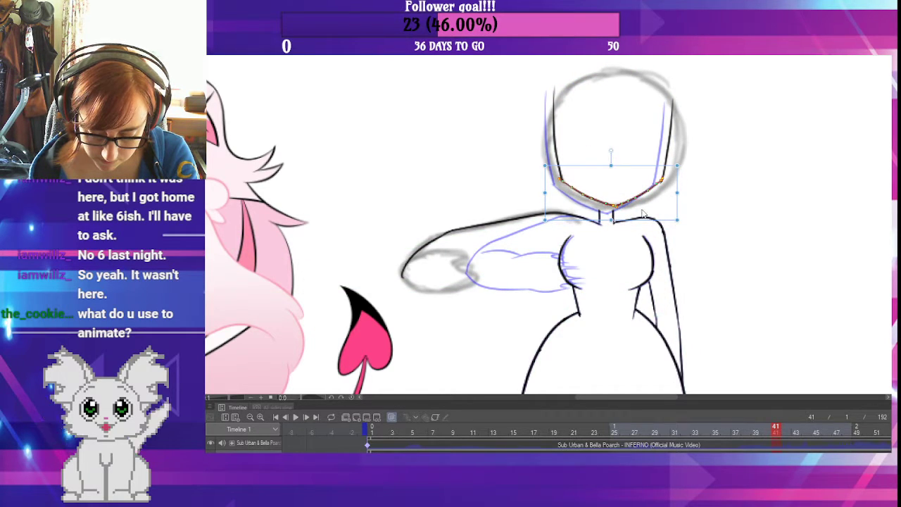
- Select the four face outline segments on frame 41 and move them together slightly down and sideways
left_click(699, 192)
left_click(558, 171)
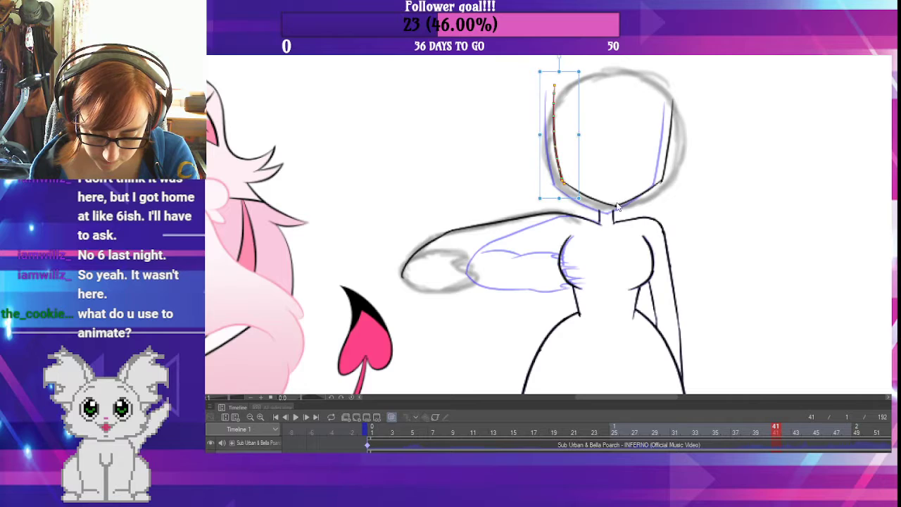
left_click(606, 205, "shift")
left_click(627, 202, "shift")
left_click(664, 180, "shift")
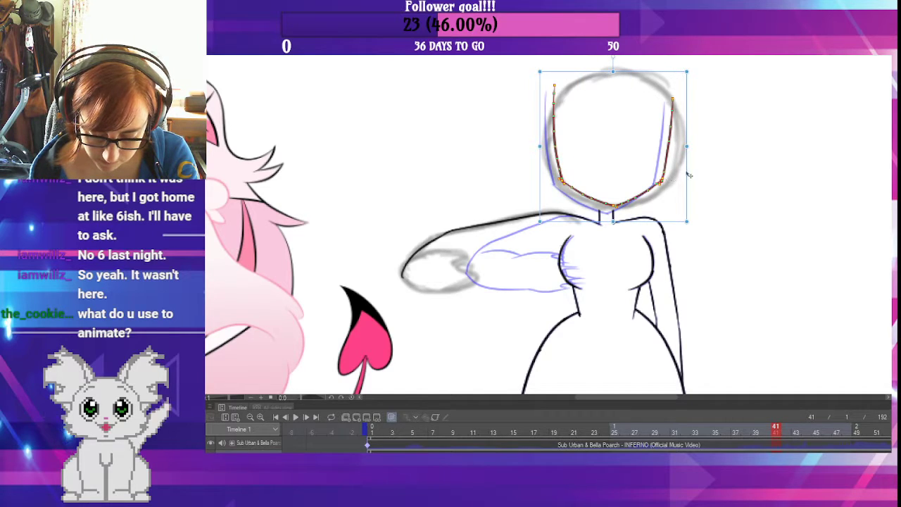
left_click_drag(687, 172, 684, 177)
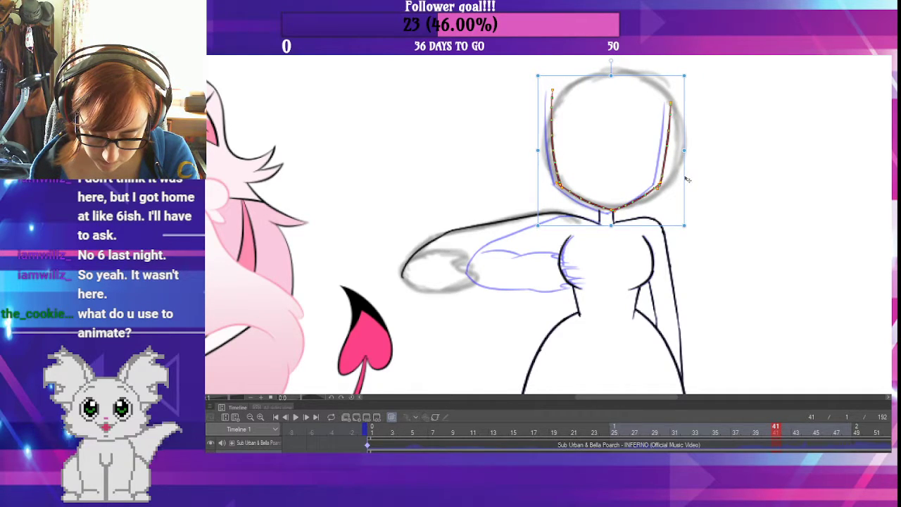
left_click(701, 193)
- Stretch the neck line on the raised-arm side vertically on frame 41 so it reaches the jaw
left_click(599, 216)
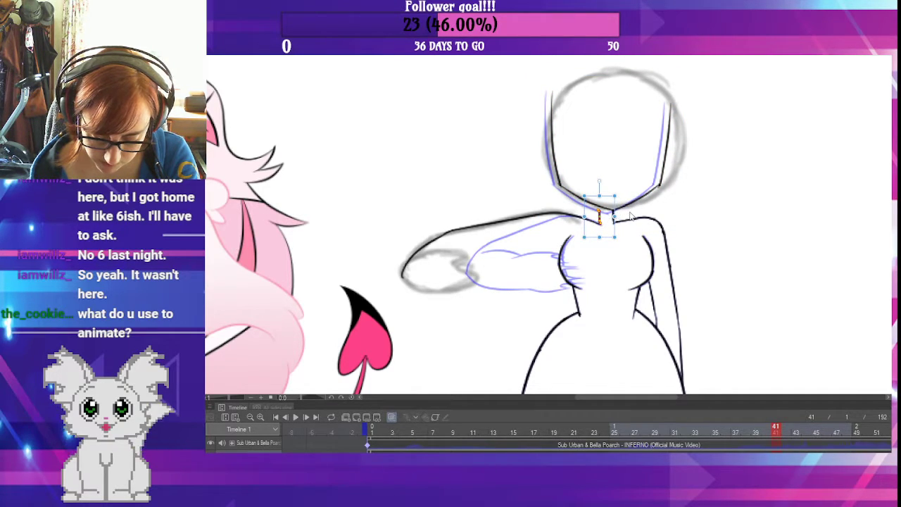
left_click_drag(588, 215, 603, 215)
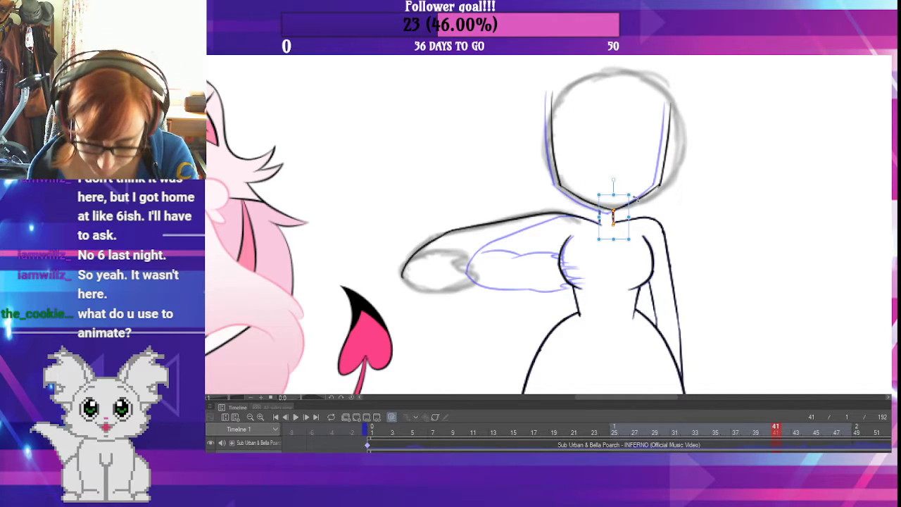
left_click(645, 210)
left_click(599, 218)
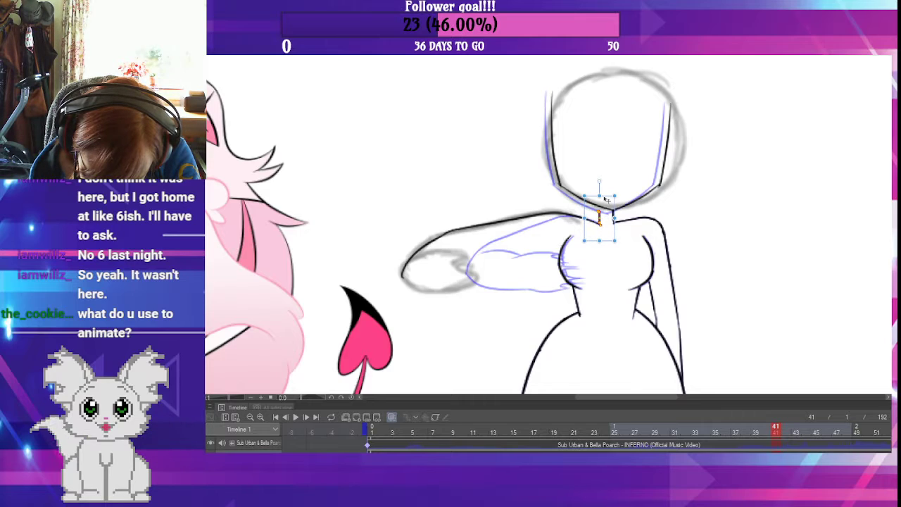
left_click_drag(599, 196, 600, 188)
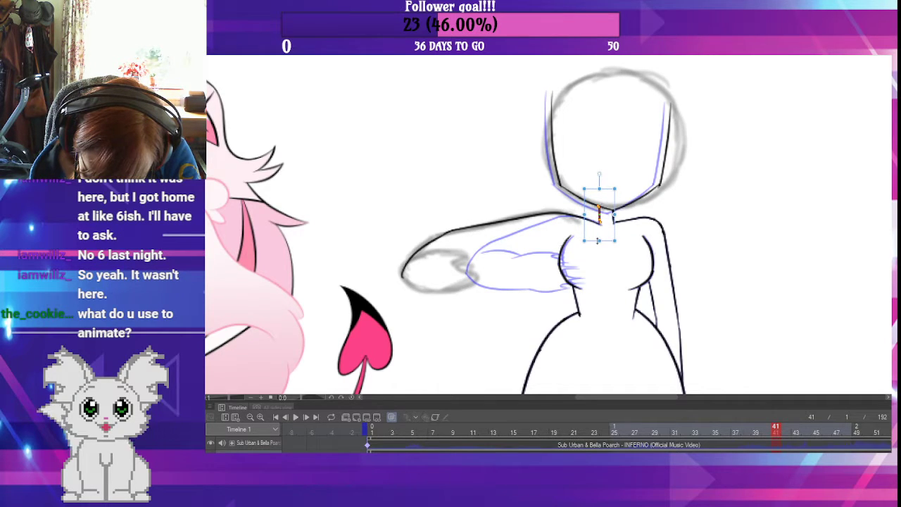
left_click_drag(598, 241, 598, 244)
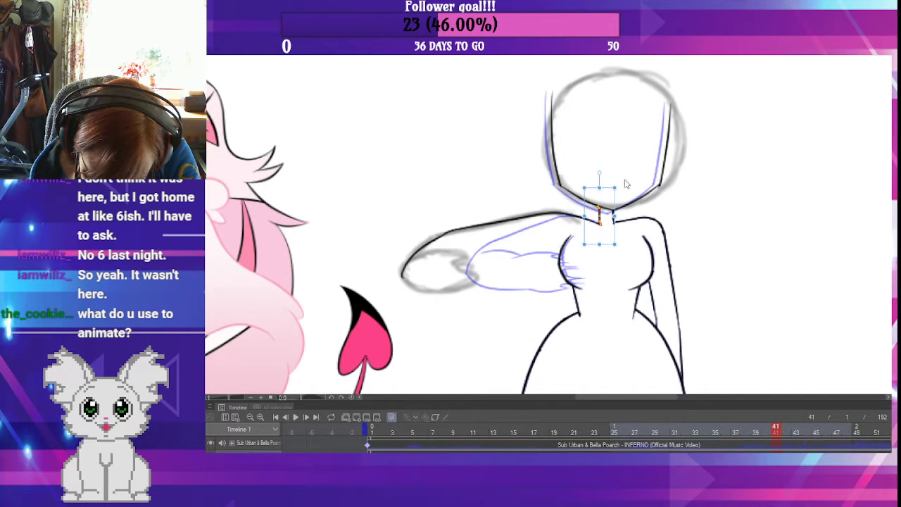
left_click(671, 197)
- Tilt both neck lines on frame 41 slightly clockwise to follow the head's placement
left_click(601, 215)
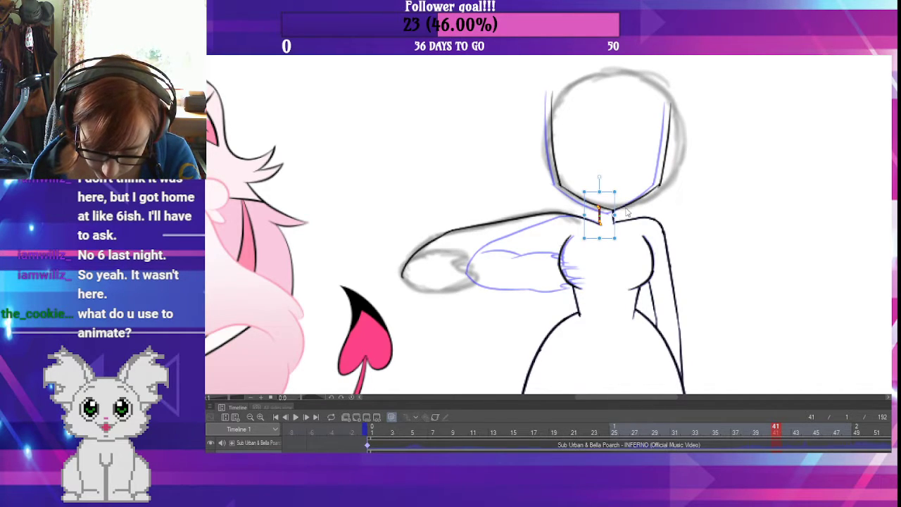
left_click_drag(617, 191, 623, 196)
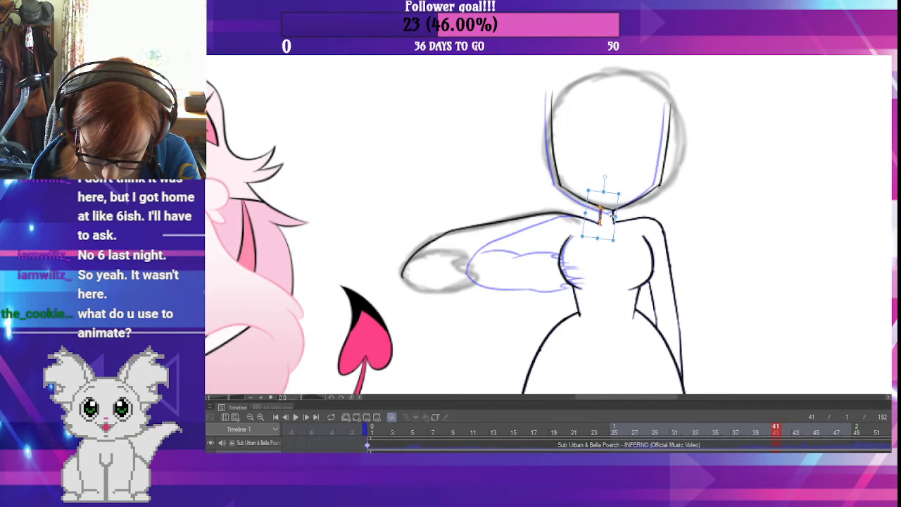
left_click(613, 212)
left_click_drag(628, 194, 639, 195)
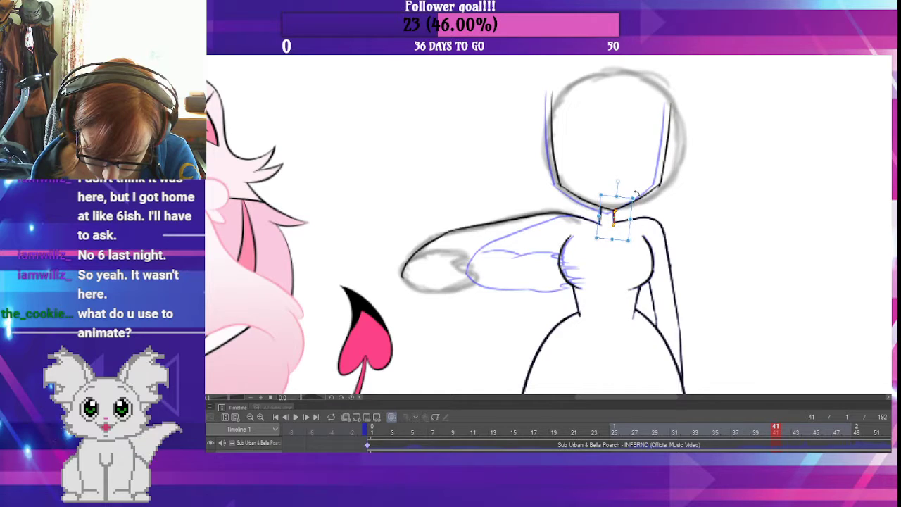
left_click(670, 198)
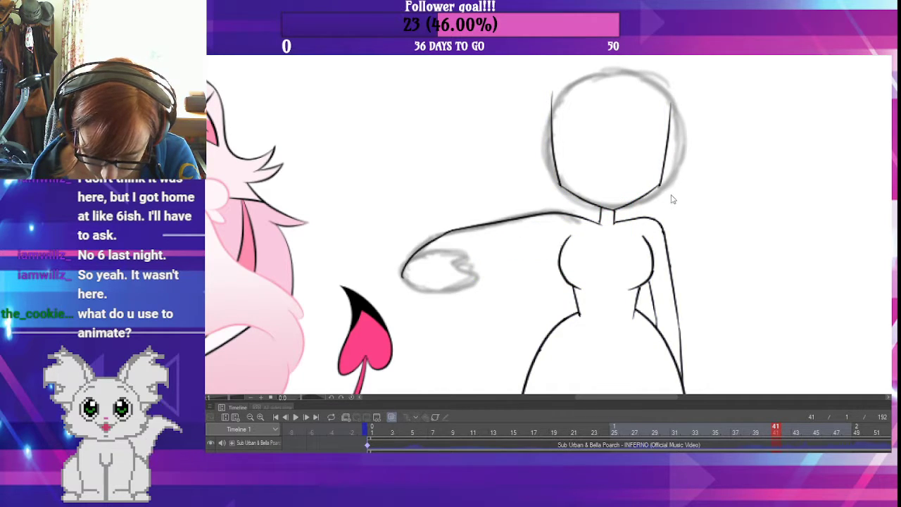
left_click(615, 218)
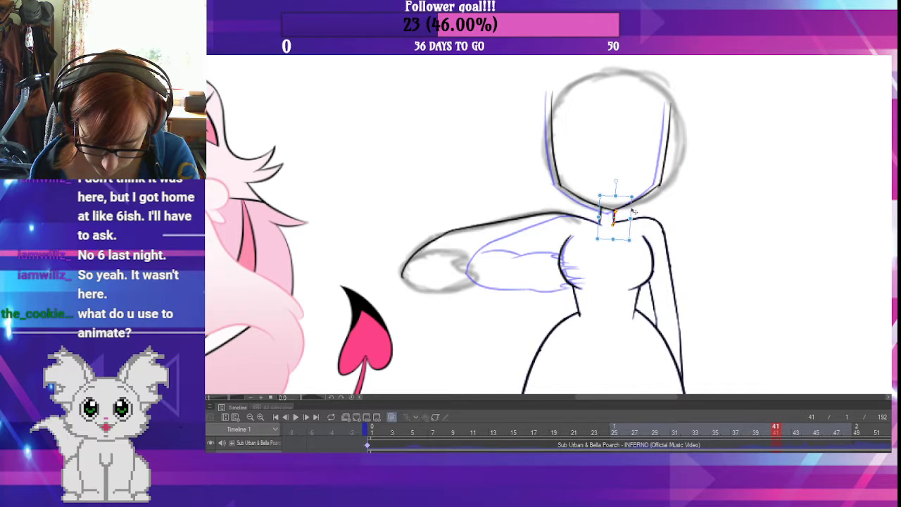
left_click_drag(632, 207, 634, 205)
left_click(653, 206)
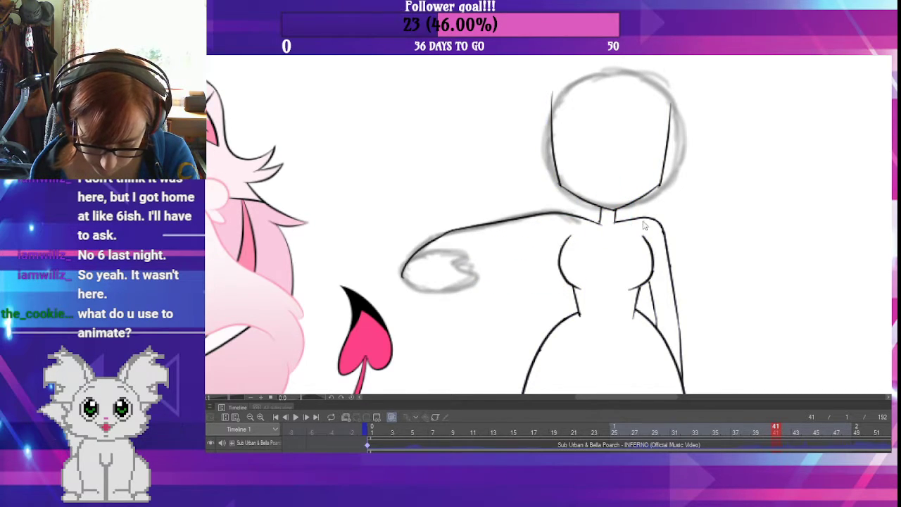
left_click(600, 223)
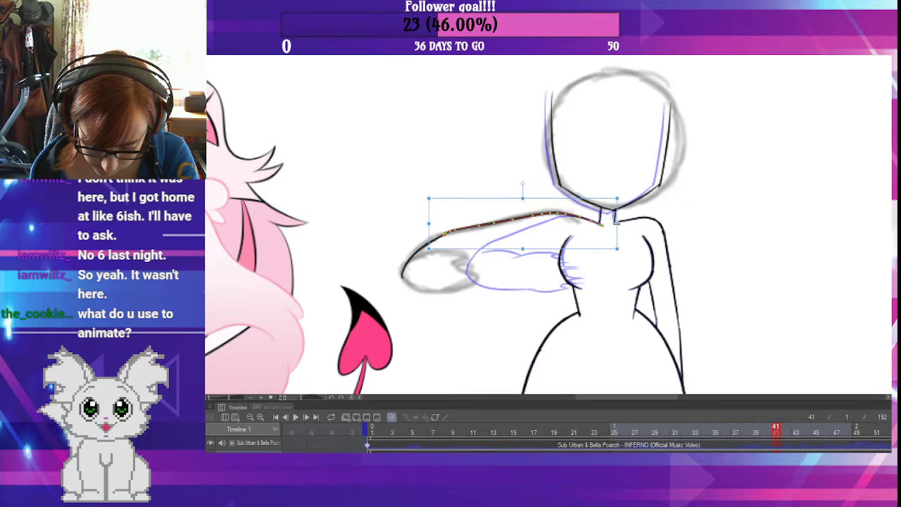
left_click_drag(616, 197, 612, 192)
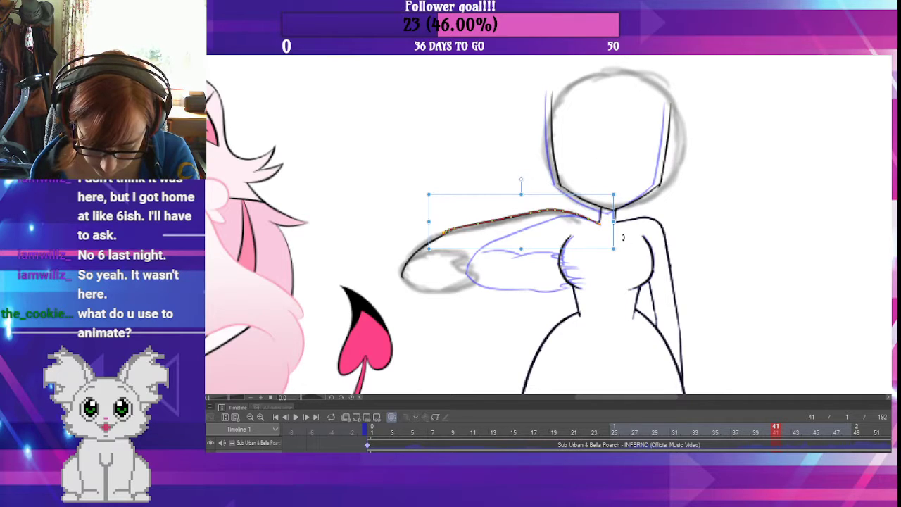
key("ctrl+z")
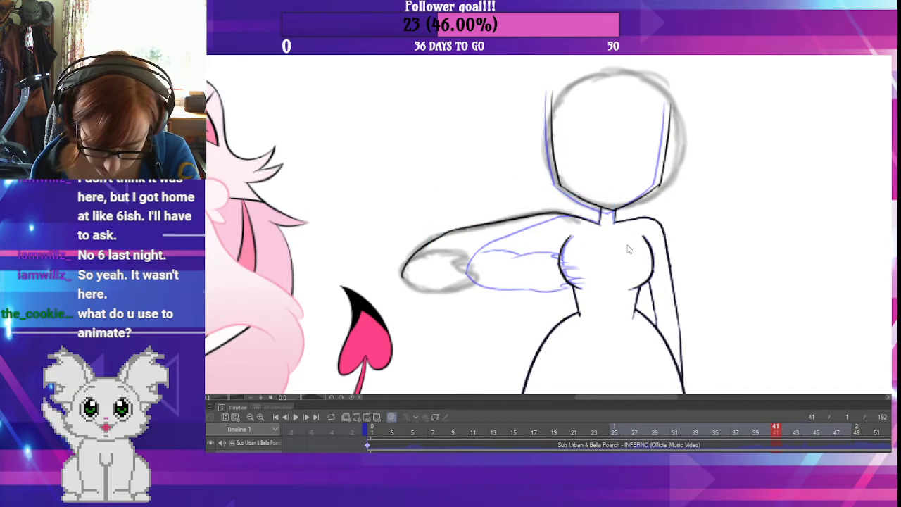
- Rotate and nudge the raised arm's upper contour on frame 41 so its shoulder end meets the base of the neck
left_click(596, 224)
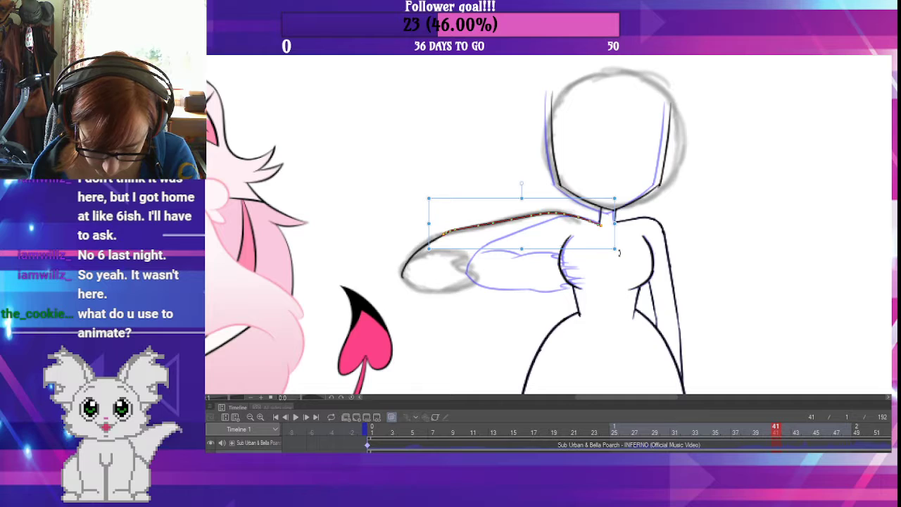
left_click_drag(617, 255, 619, 252)
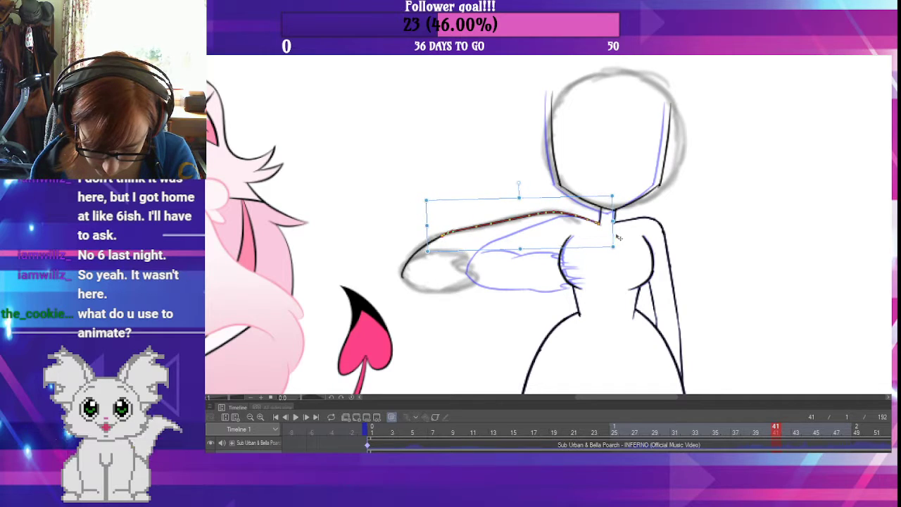
key("Return")
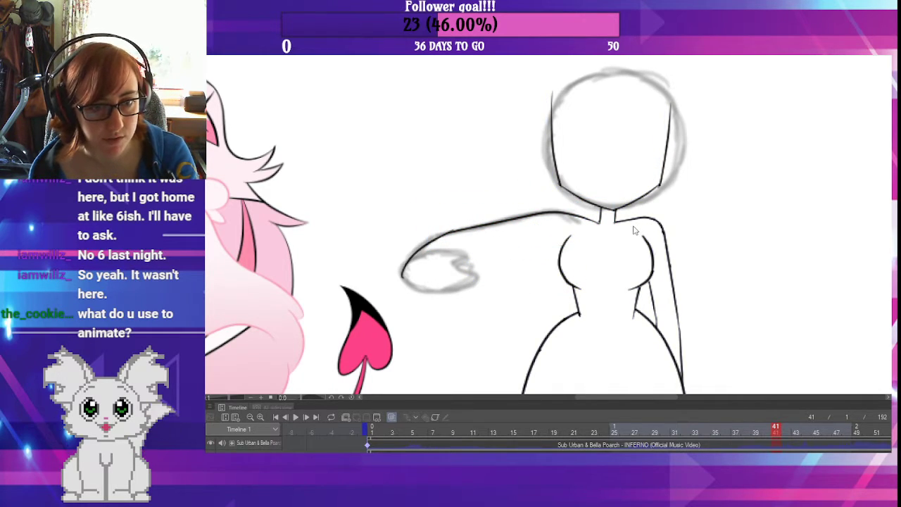
left_click(607, 224)
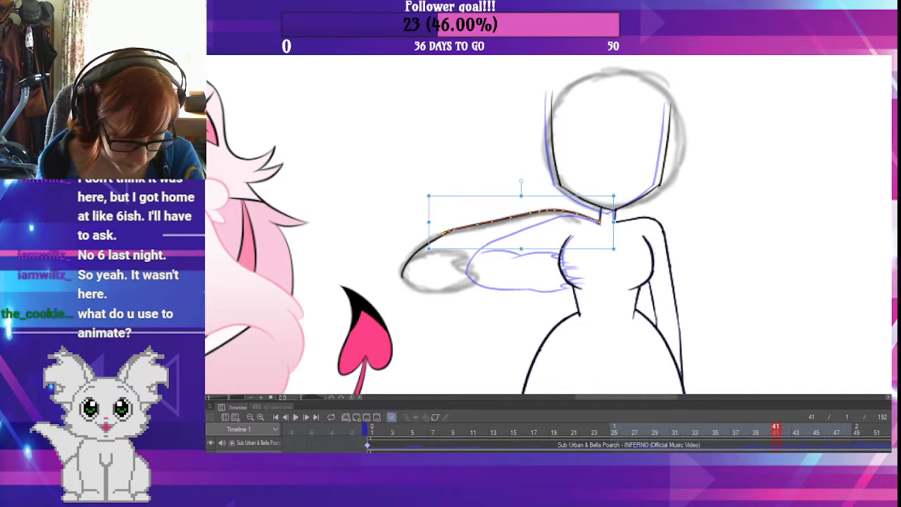
key("Return")
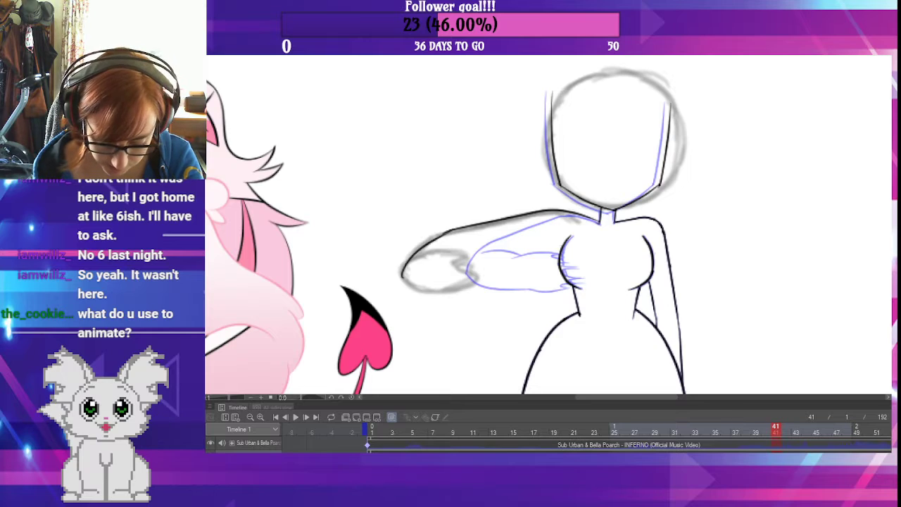
- Shorten the raised arm's upper contour from the elbow end, lower that end slightly, and shift the elbow curve inward to join it
left_click(473, 228)
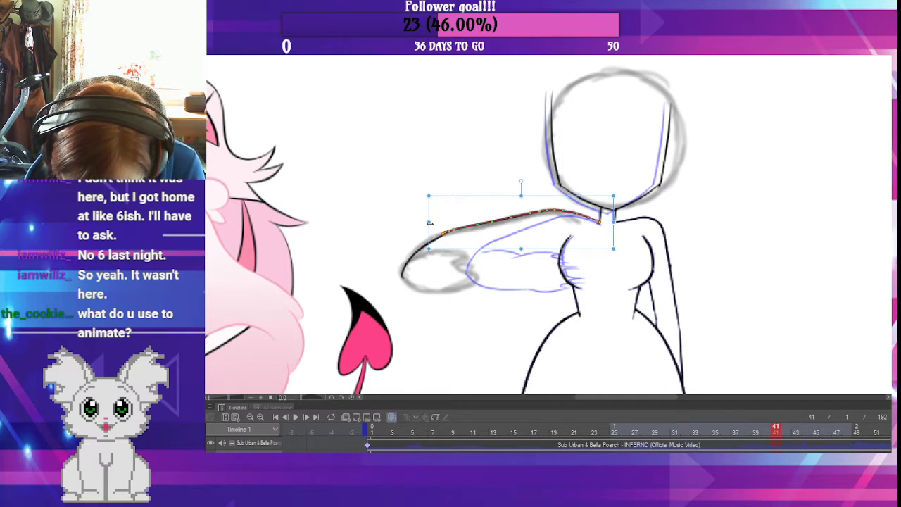
left_click_drag(429, 223, 430, 223)
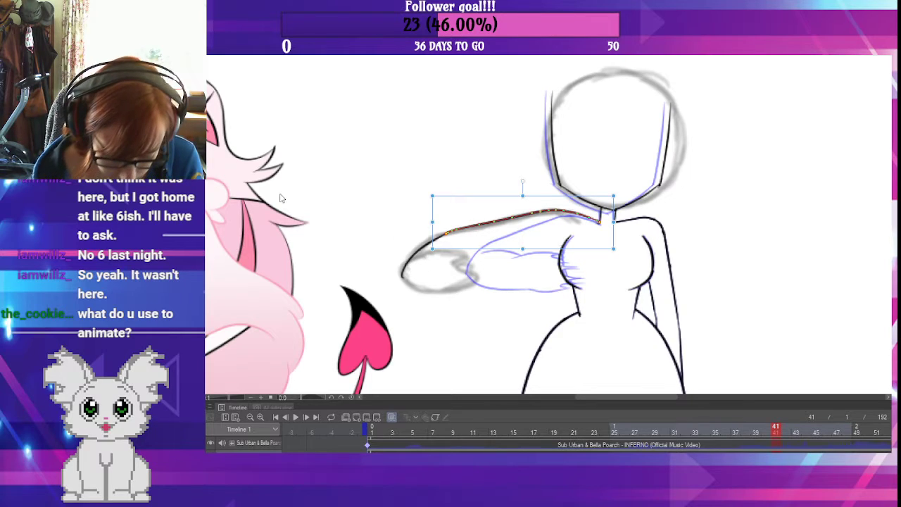
key("p")
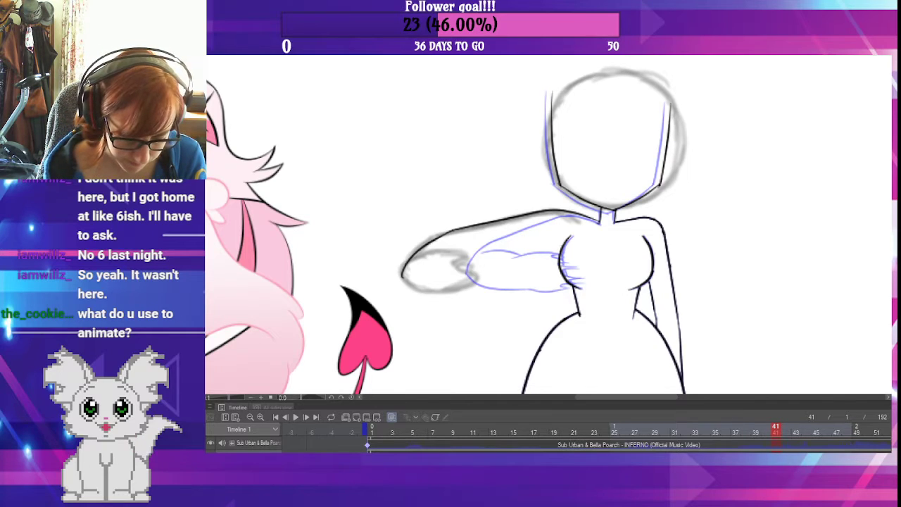
left_click(458, 233)
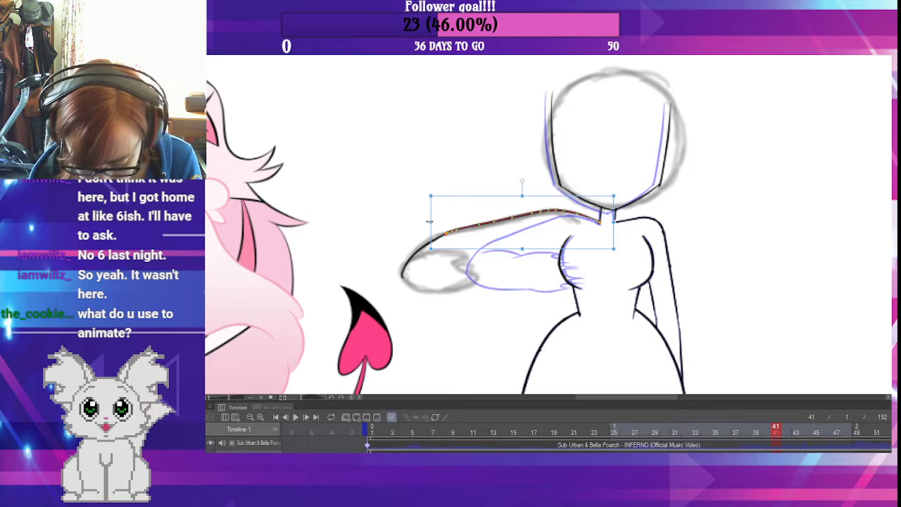
left_click_drag(430, 221, 445, 222)
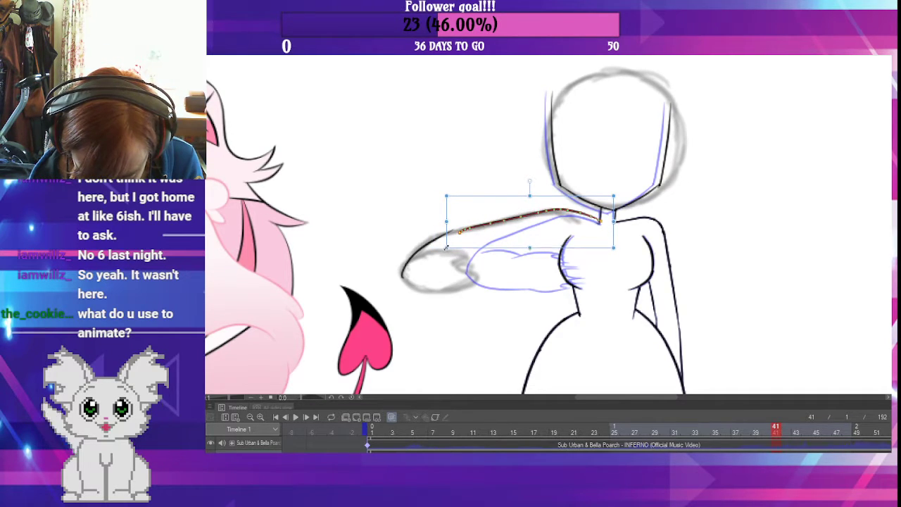
left_click_drag(445, 248, 445, 253)
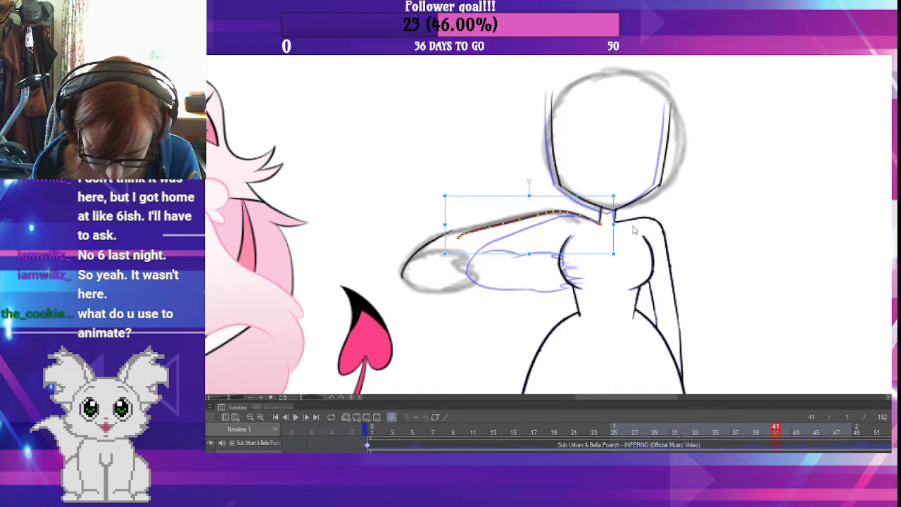
left_click(415, 258)
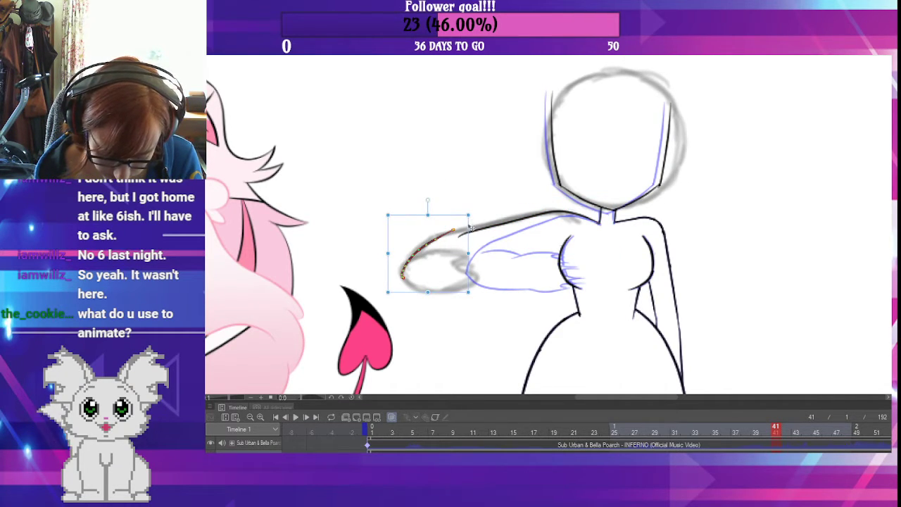
left_click_drag(470, 228, 487, 231)
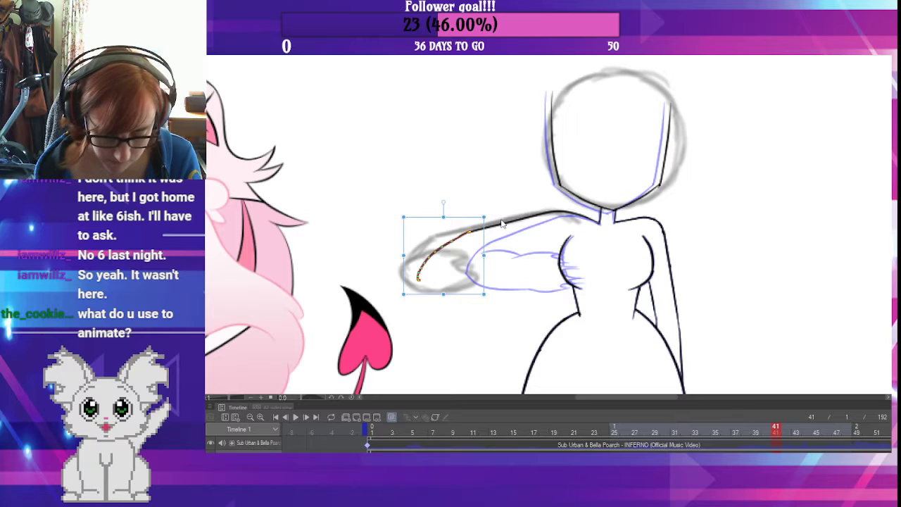
- Draw the bent forearm's lower and upper edges on frame 41, ending in jagged fur strokes toward the chest
key("p")
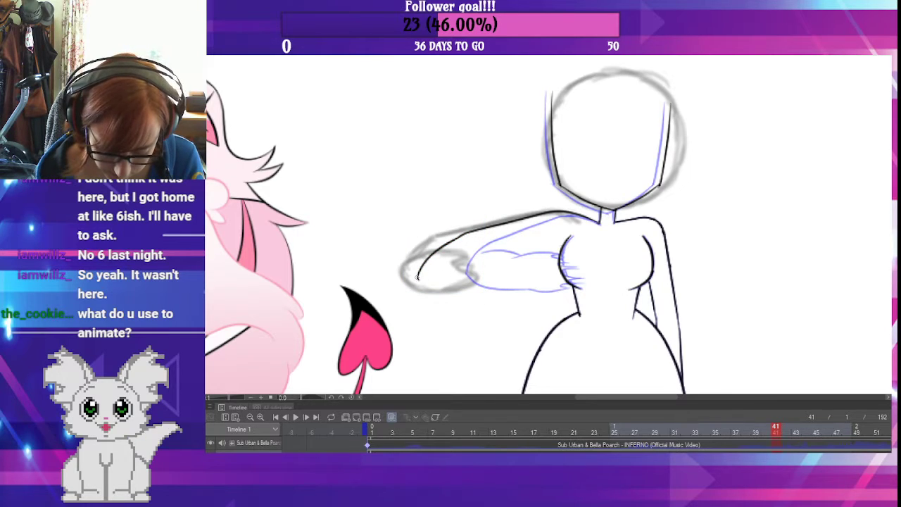
mouse_move(418, 279)
left_mouse_down()
mouse_move(428, 291)
mouse_move(472, 292)
left_mouse_up()
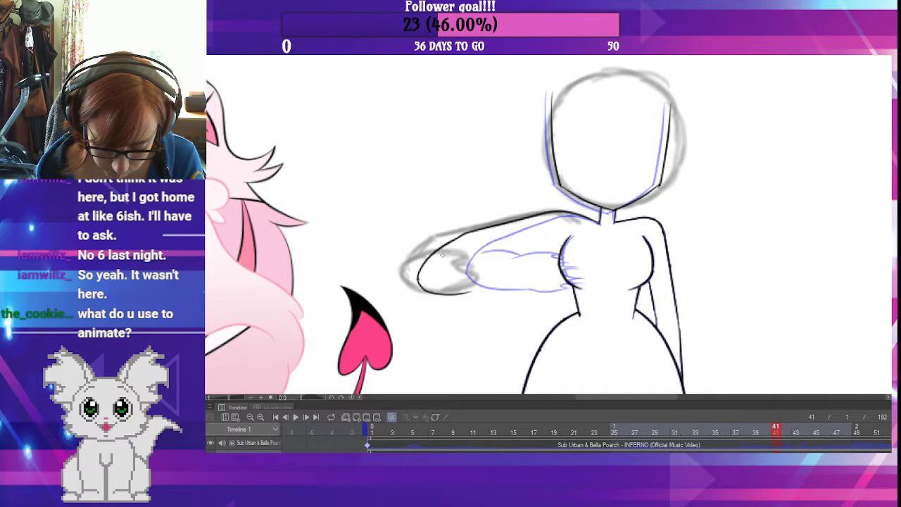
mouse_move(443, 255)
left_mouse_down()
mouse_move(472, 255)
mouse_move(476, 269)
mouse_move(489, 280)
left_mouse_up()
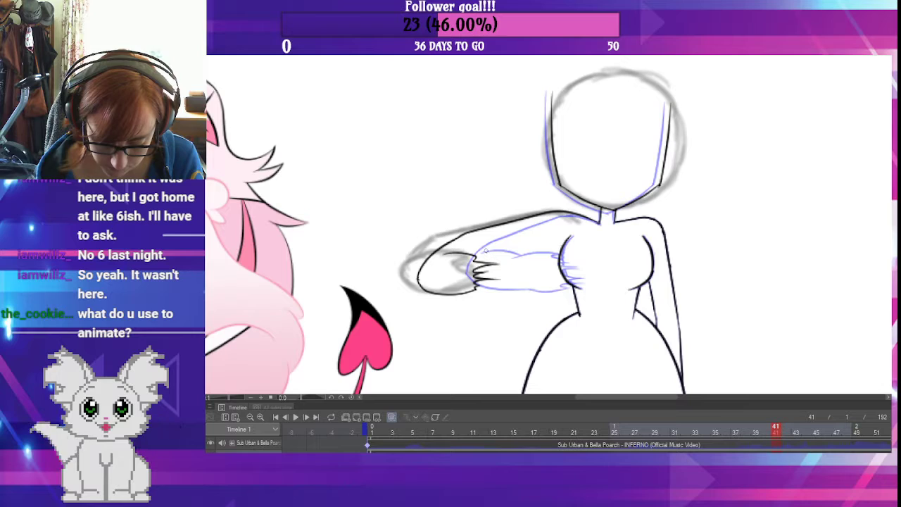
left_click_drag(485, 252, 483, 263)
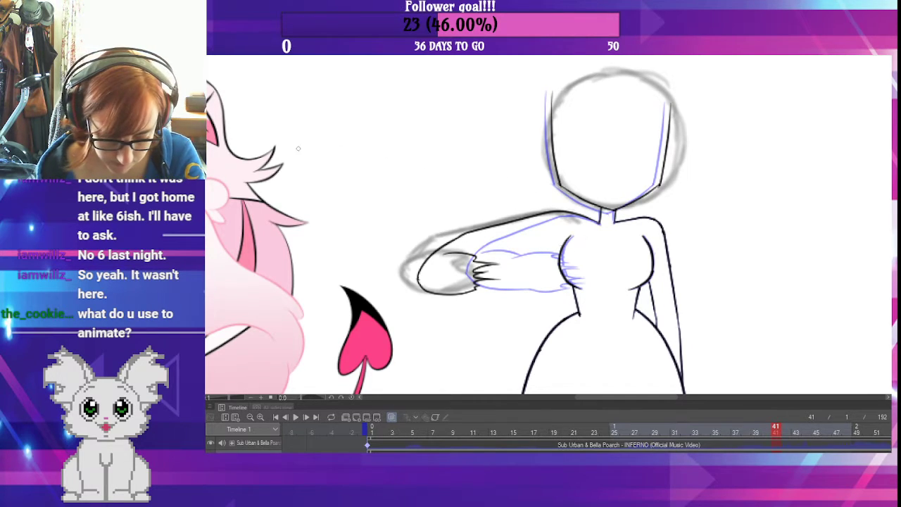
- Select all of the raised arm's strokes on frame 41, including the jagged fur, and shift them slightly right to meet the neck base
left_click(591, 221)
mouse_move(613, 224)
left_mouse_down()
mouse_move(603, 224)
mouse_move(605, 240)
left_mouse_up()
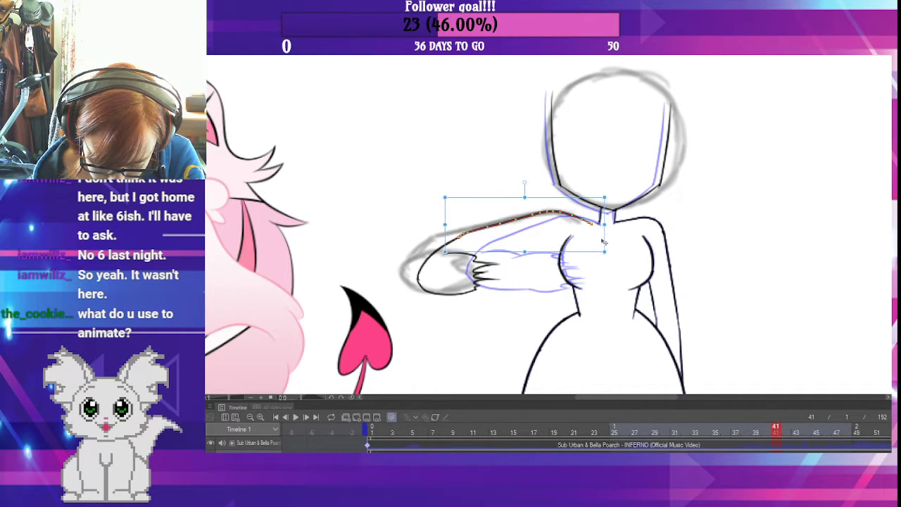
left_click(435, 250, "shift")
left_click(448, 296, "shift")
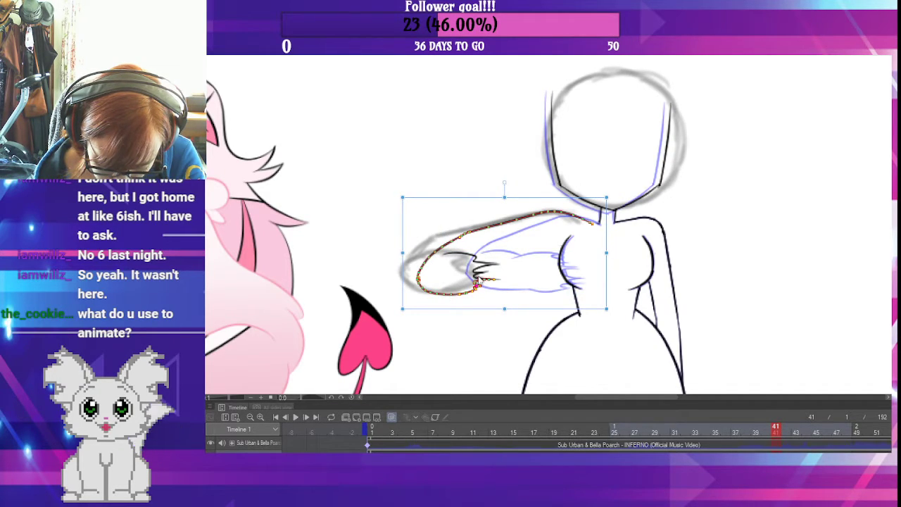
left_click(483, 265, "shift")
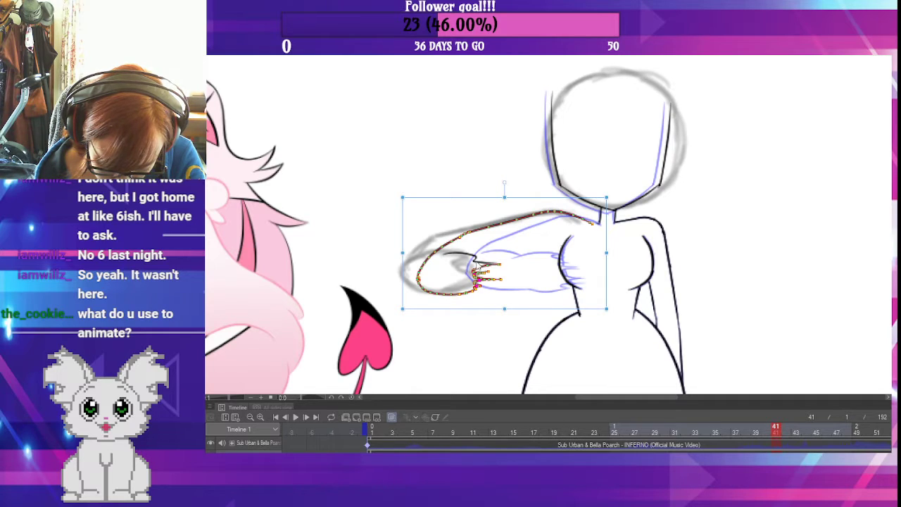
left_click(473, 256, "shift")
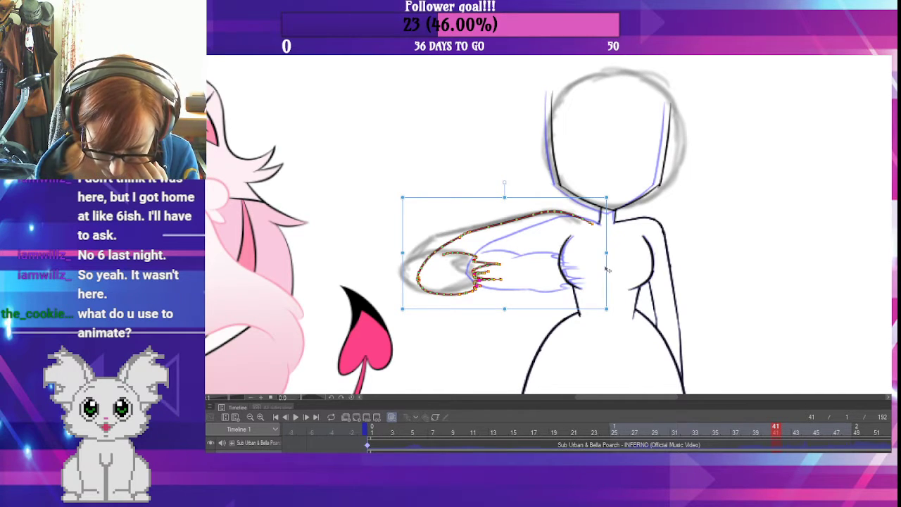
left_click_drag(606, 269, 616, 273)
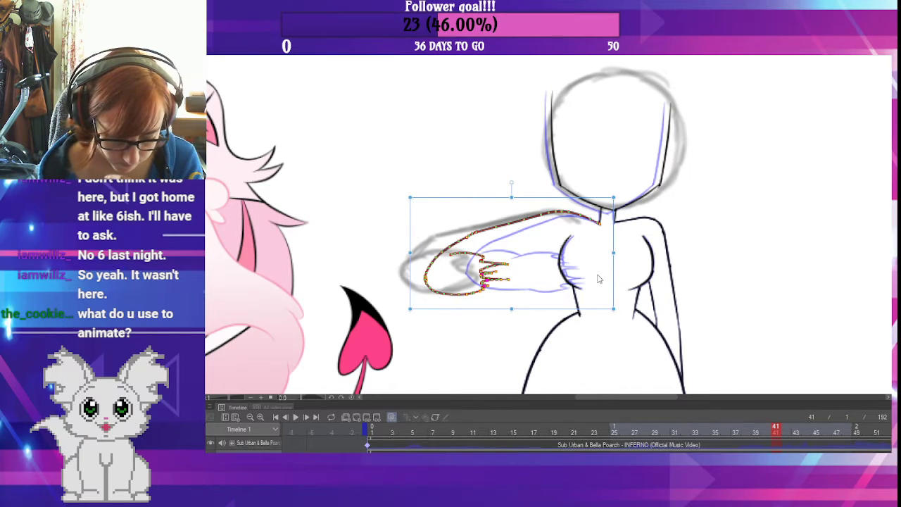
key("p")
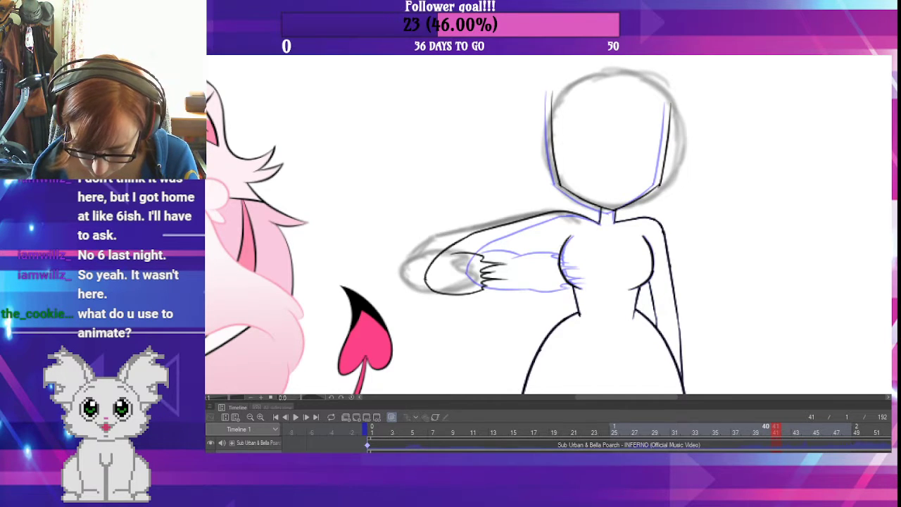
- On frame 39, move the short jagged stroke at the end of the forearm slightly down and right against the chest
key("Left")
key("Right")
key("Left")
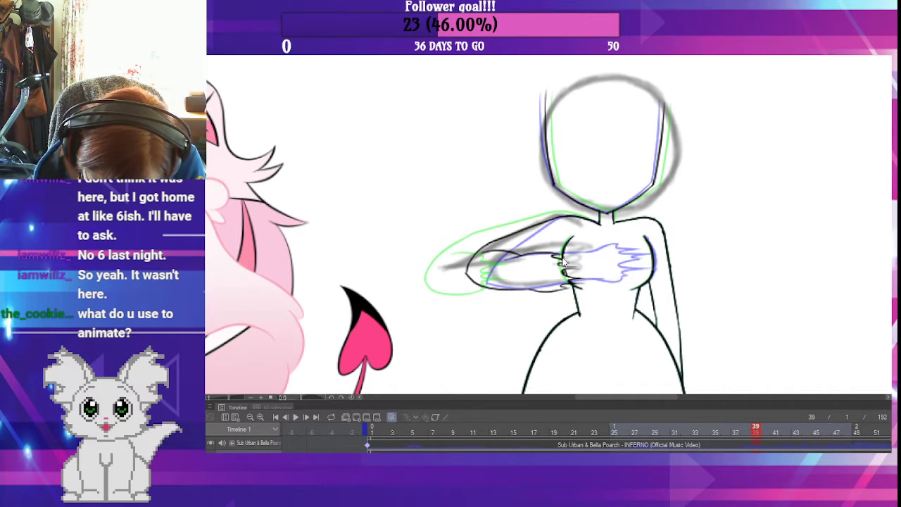
left_click_drag(563, 261, 580, 273)
key("ctrl+t")
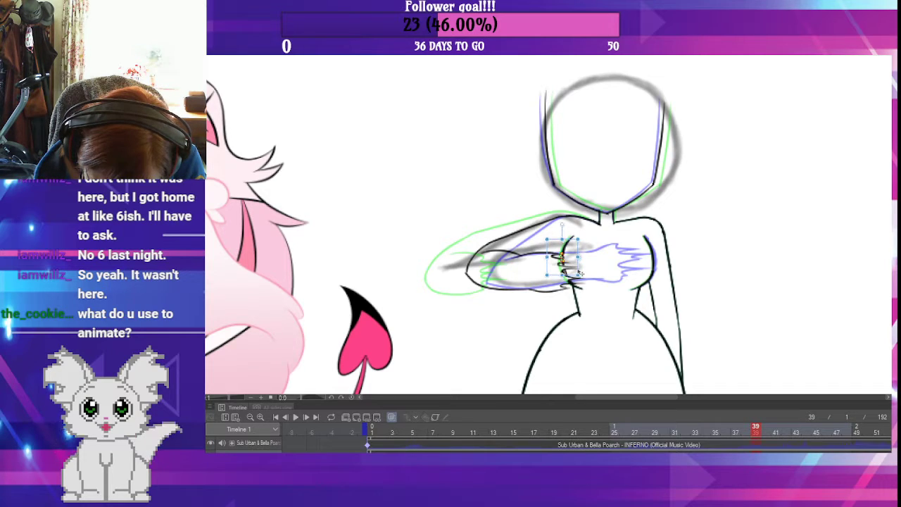
left_click_drag(562, 256, 577, 273)
key("Left")
key("Left")
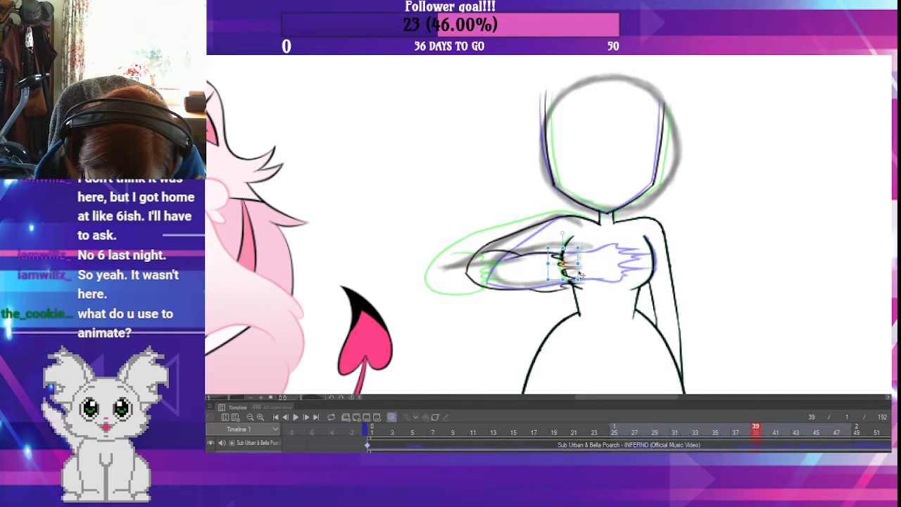
left_click_drag(577, 265, 581, 272)
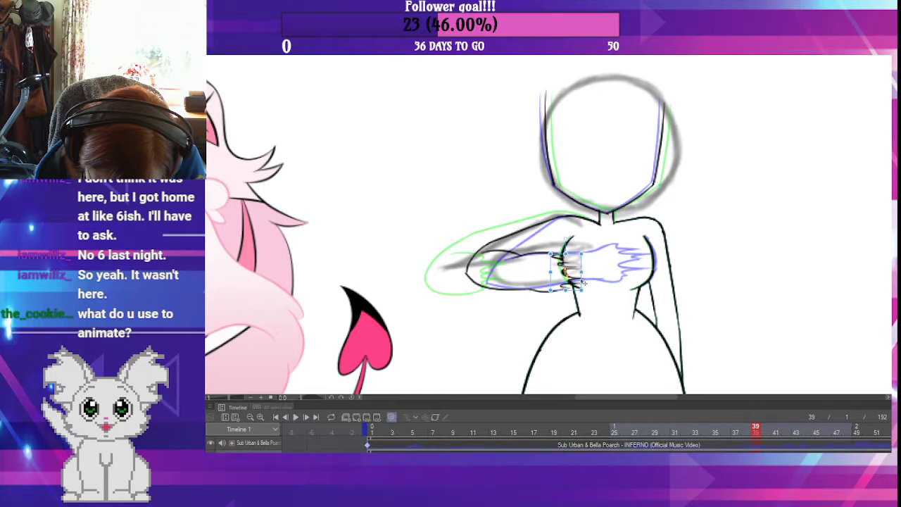
key("Return")
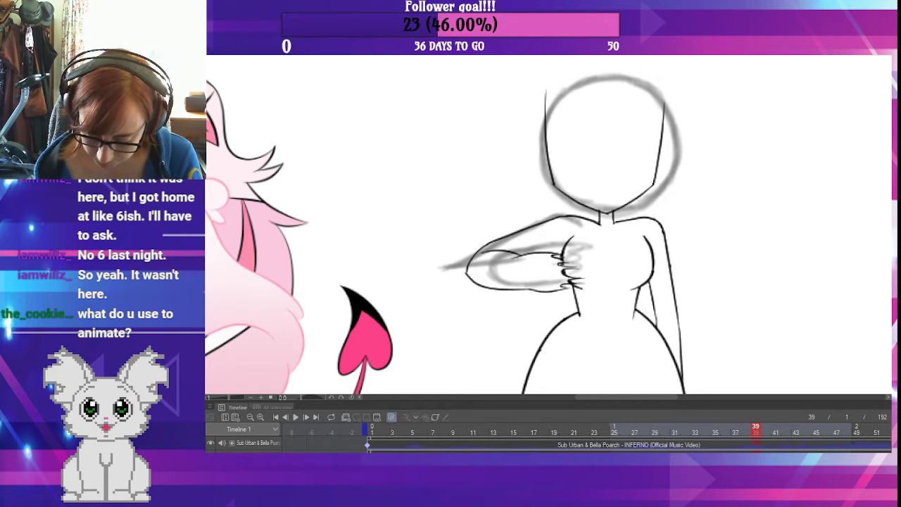
- Draw the raised upper arm's underside on frame 41, from the side of the chest to the jagged fur
left_click(777, 447)
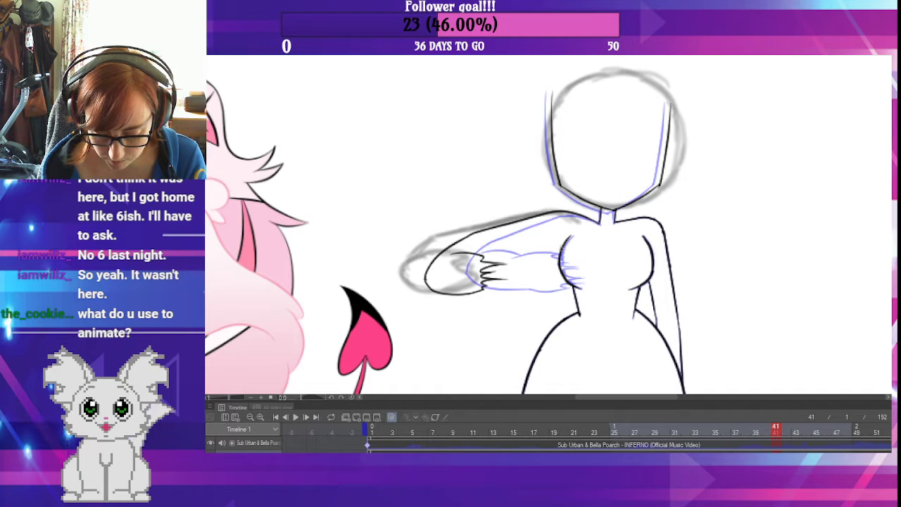
left_click_drag(556, 247, 494, 254)
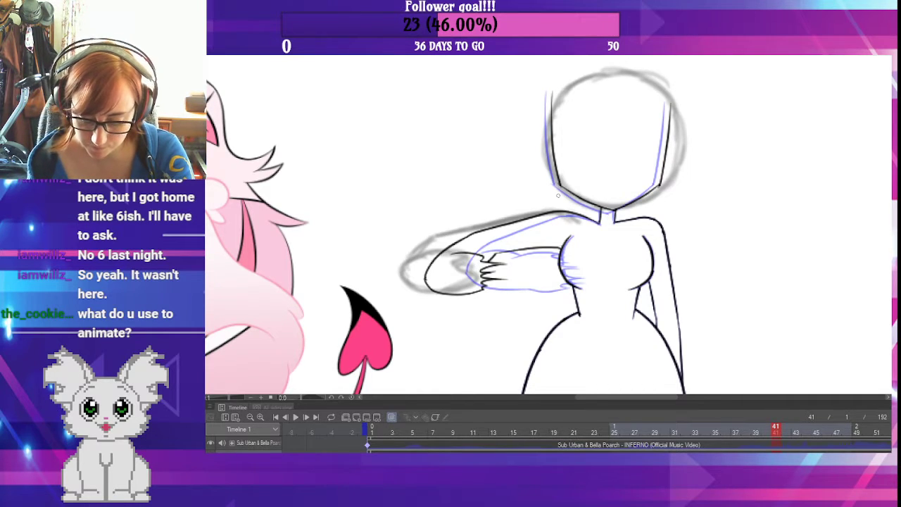
- On frame 37, try to shift the lowered arm's outer outline slightly, compare both placements, and undo the change
key("Left")
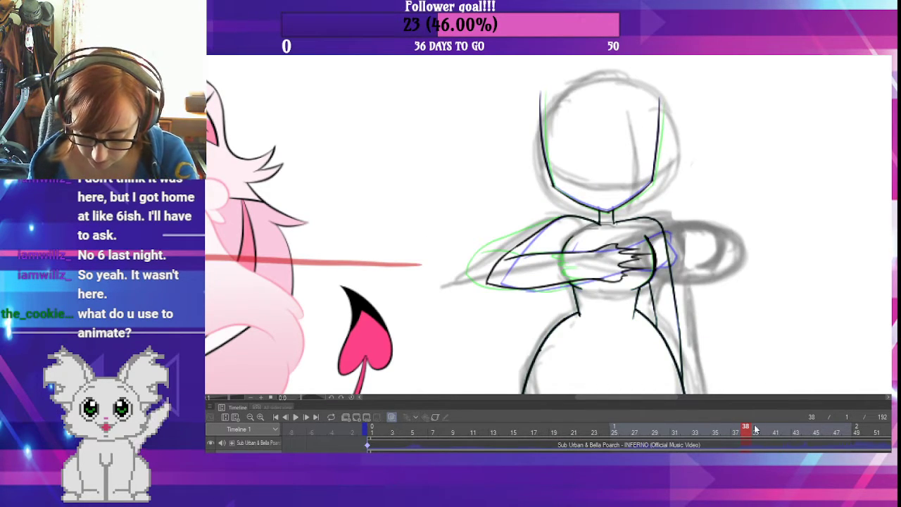
key("Left")
key("Left")
key("Left")
key("Right")
key("Right")
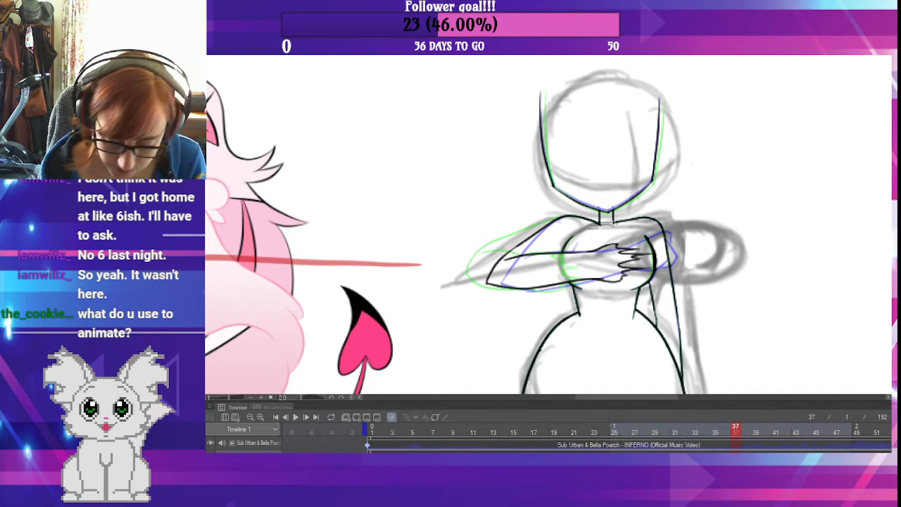
left_click(675, 314)
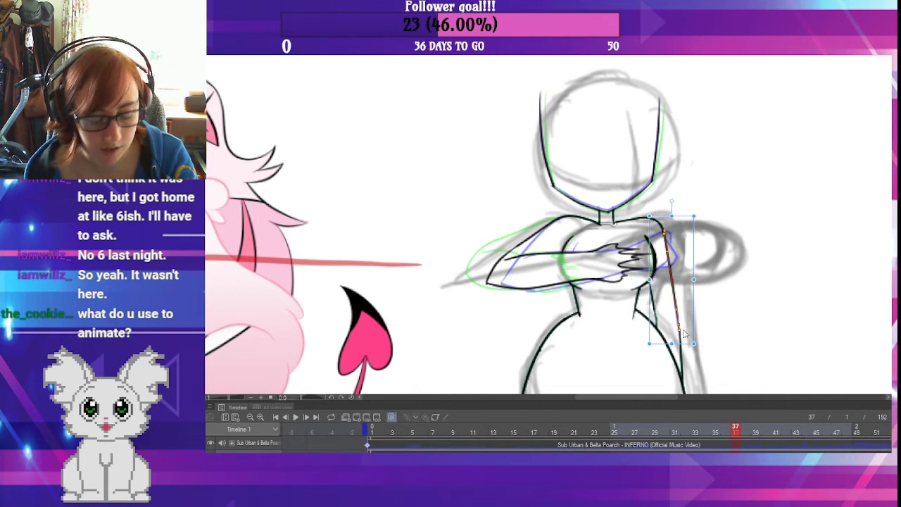
left_click(681, 337, "shift")
mouse_move(696, 310)
left_mouse_down()
mouse_move(705, 309)
mouse_move(700, 321)
left_mouse_up()
left_click(719, 325)
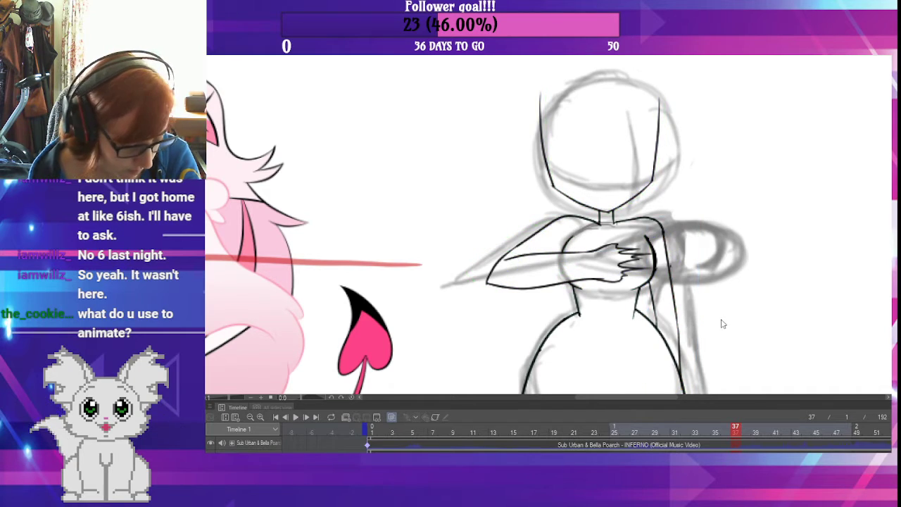
key("ctrl+z")
key("ctrl+y")
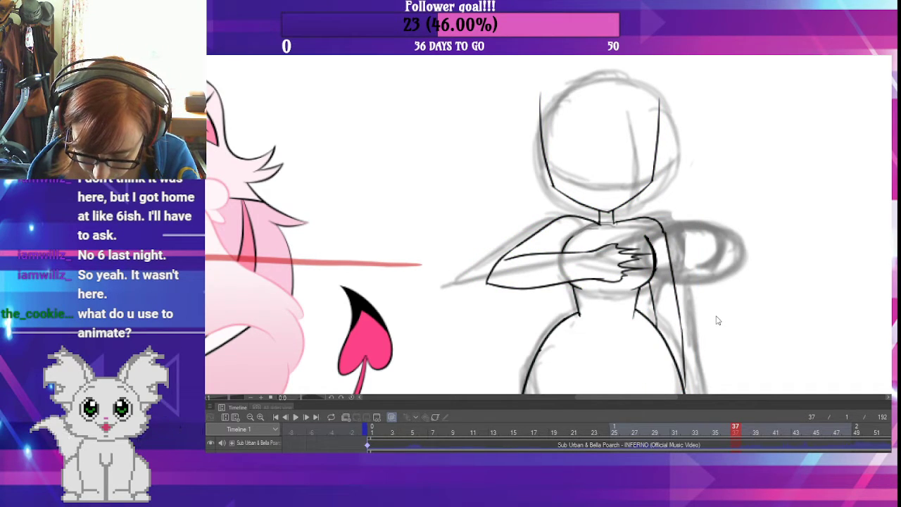
key("ctrl+z")
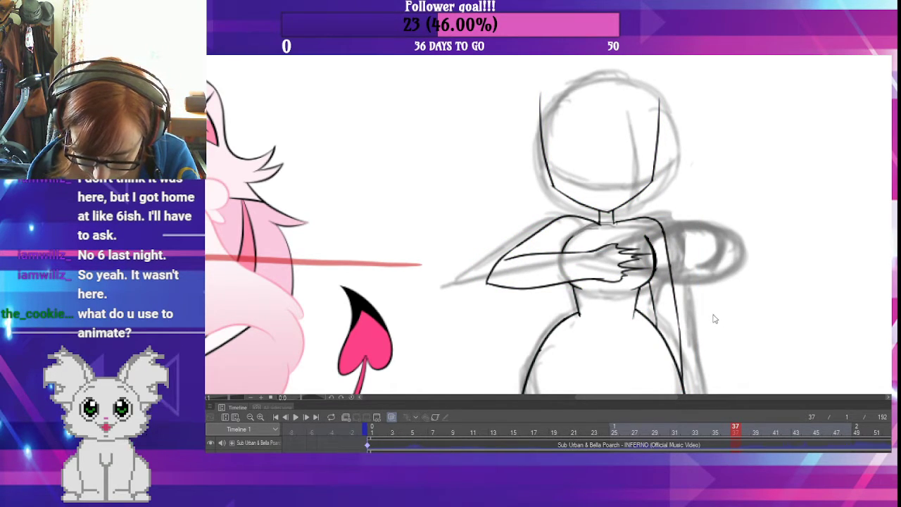
- On frame 41, tilt the shoulder line above the lowered arm slightly clockwise from the base of the neck
left_click(754, 427)
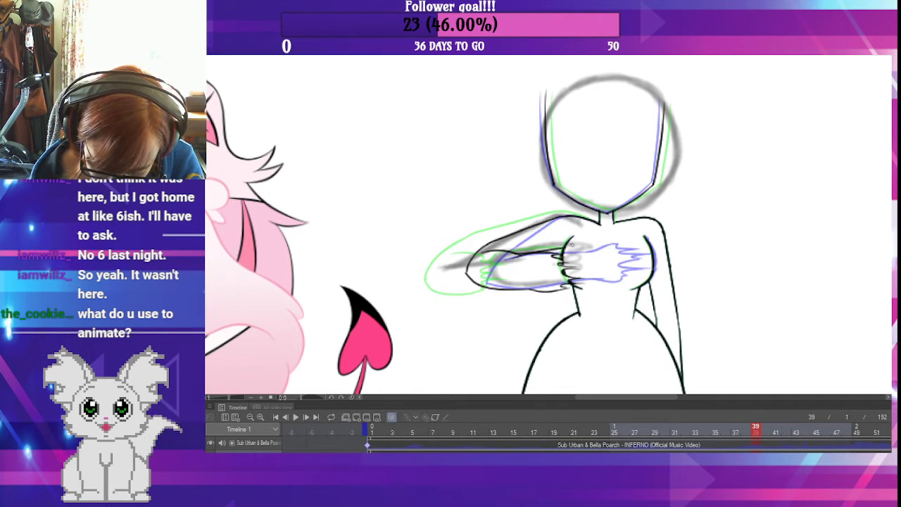
left_click(786, 428)
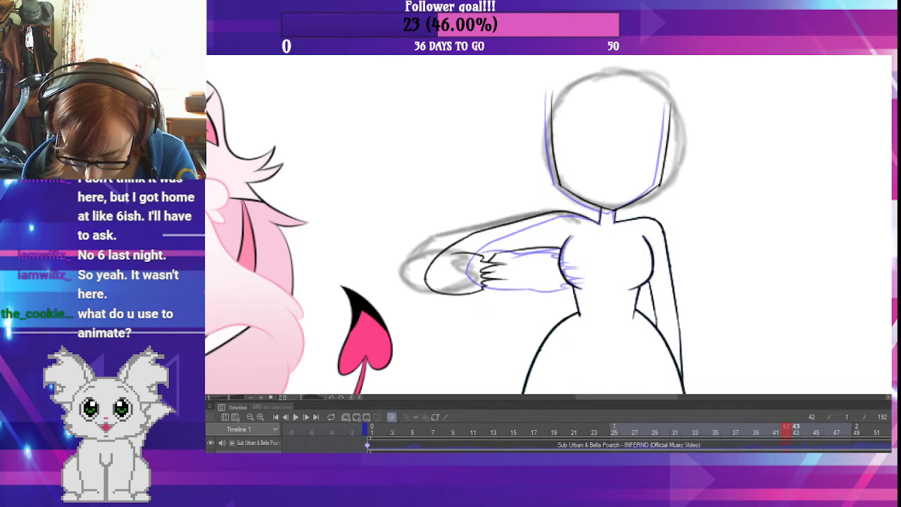
mouse_move(780, 429)
left_mouse_down()
mouse_move(725, 429)
mouse_move(782, 426)
left_mouse_up()
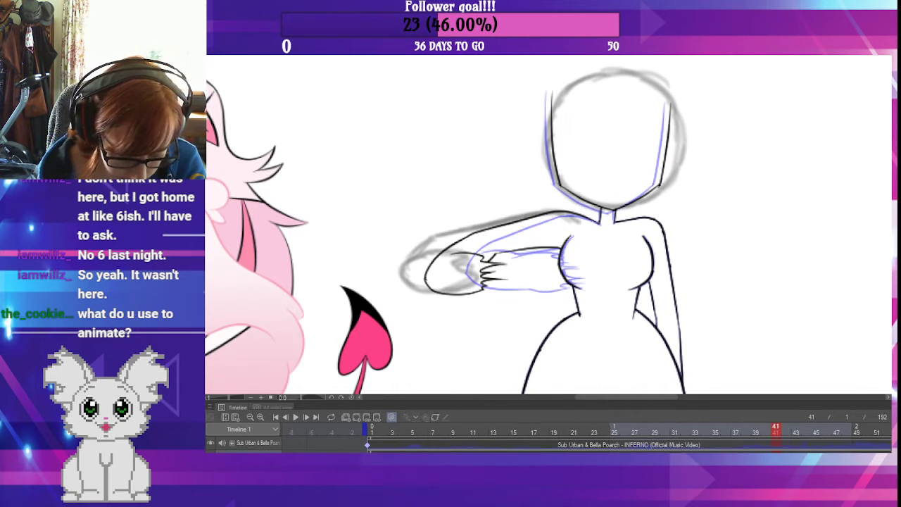
left_click_drag(614, 222, 662, 225)
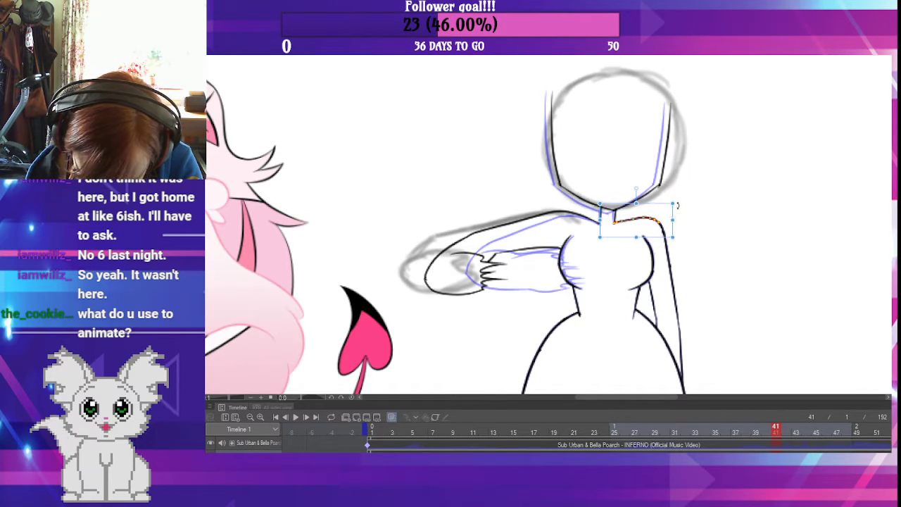
left_click_drag(674, 205, 671, 232)
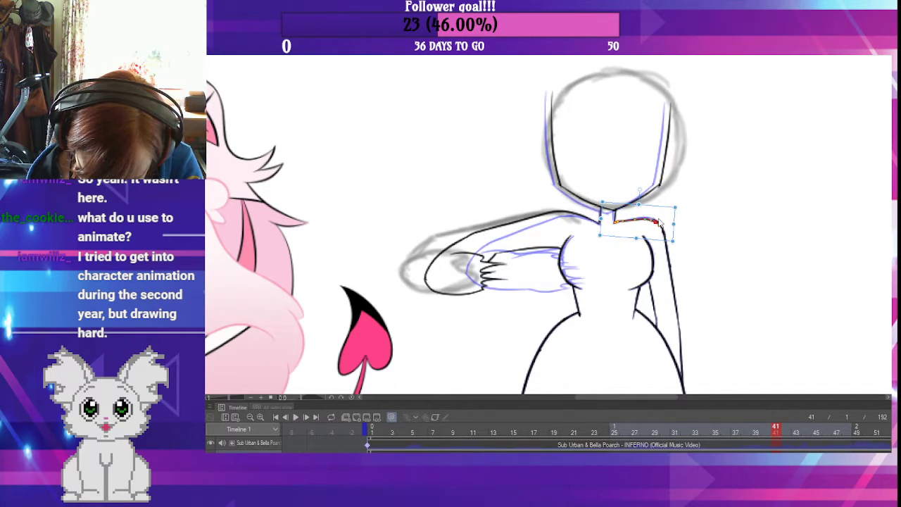
- Shrink the curved corner stroke of the lowered arm's shoulder on frame 41 slightly to fit the tilted shoulder line
left_click(663, 224)
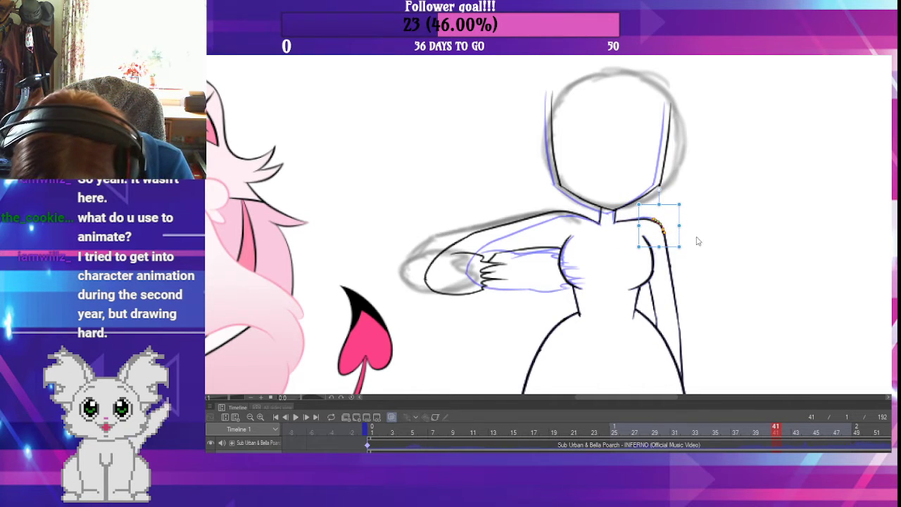
left_click_drag(684, 238, 679, 240)
left_click(667, 239)
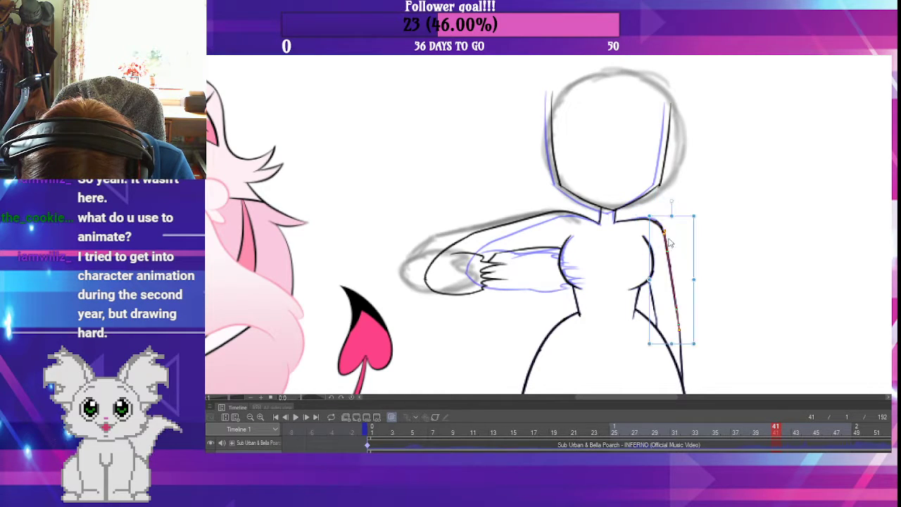
left_click(662, 225)
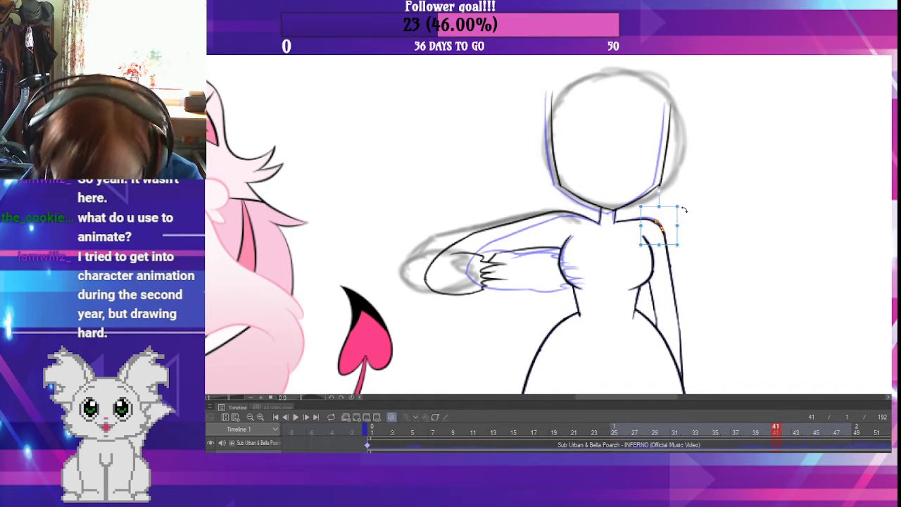
left_click(728, 253)
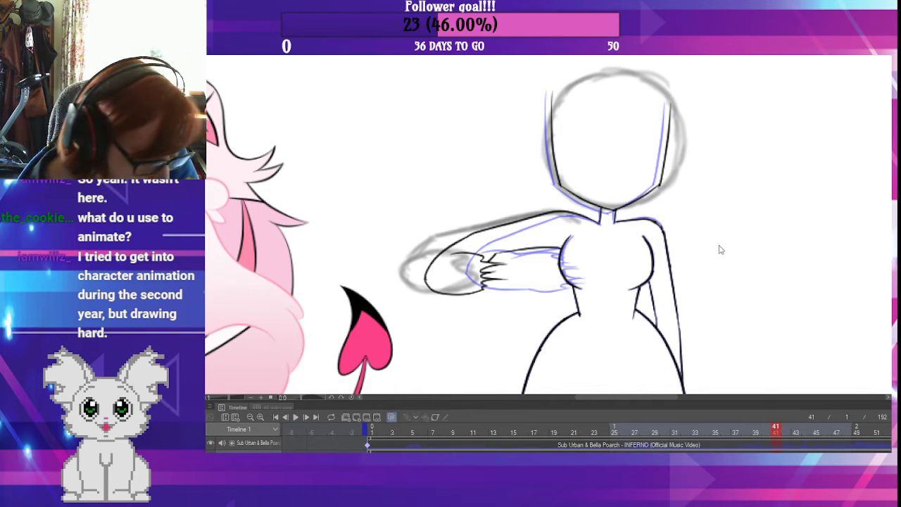
- Rotate the shoulder's corner curve on frame 41 slightly counterclockwise so it joins the shoulder line to the lowered arm's outline
left_click(662, 223)
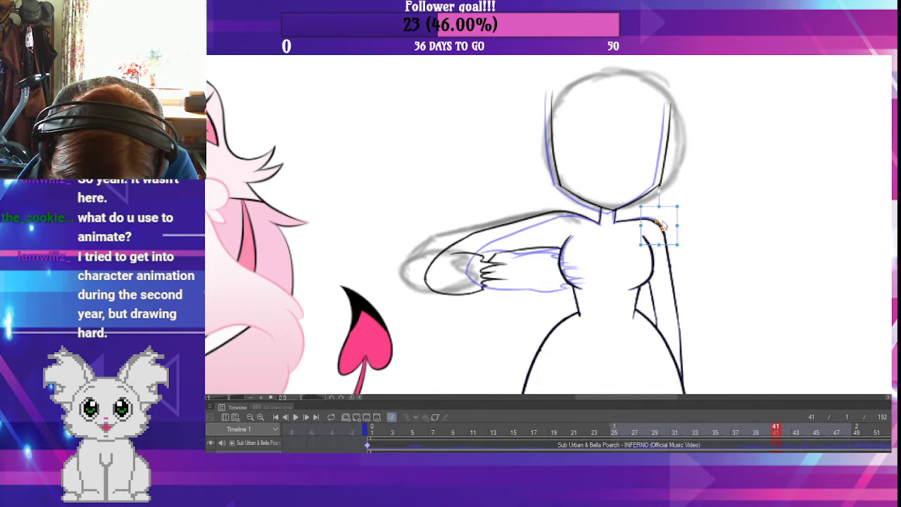
left_click_drag(681, 207, 676, 219)
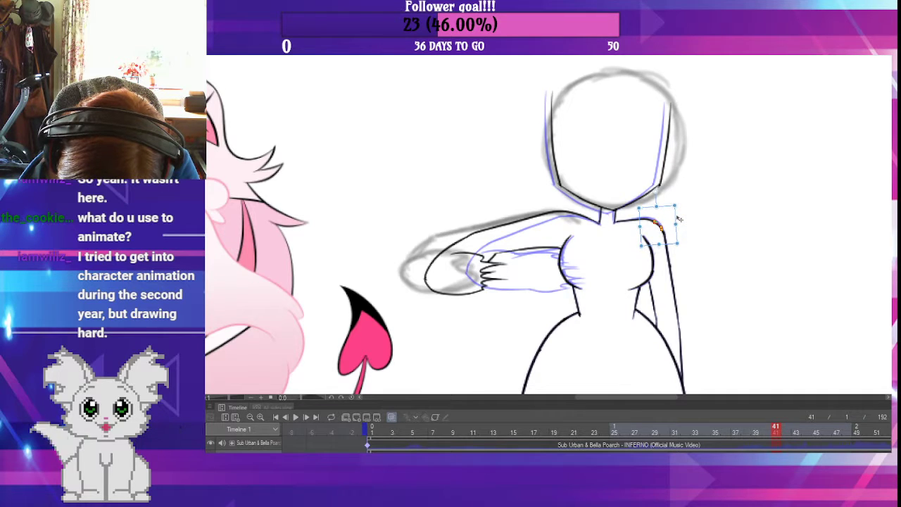
left_click(688, 241)
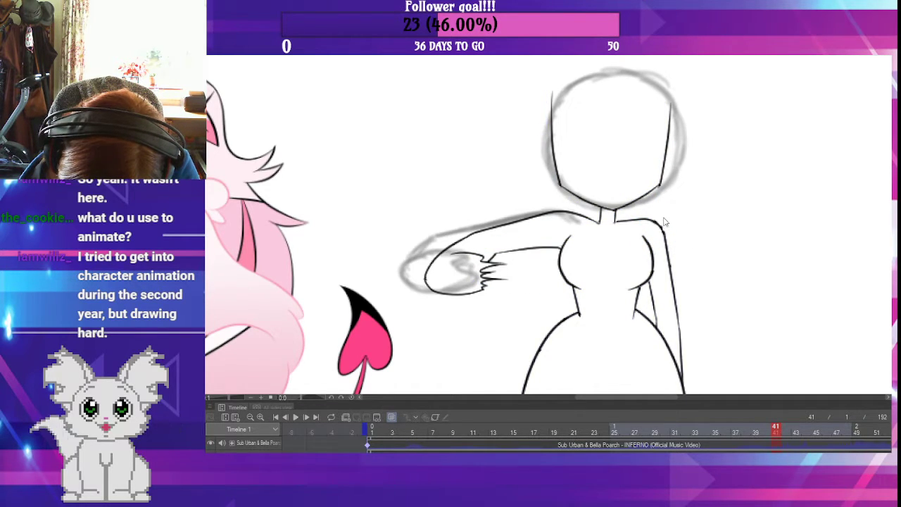
left_click(657, 222)
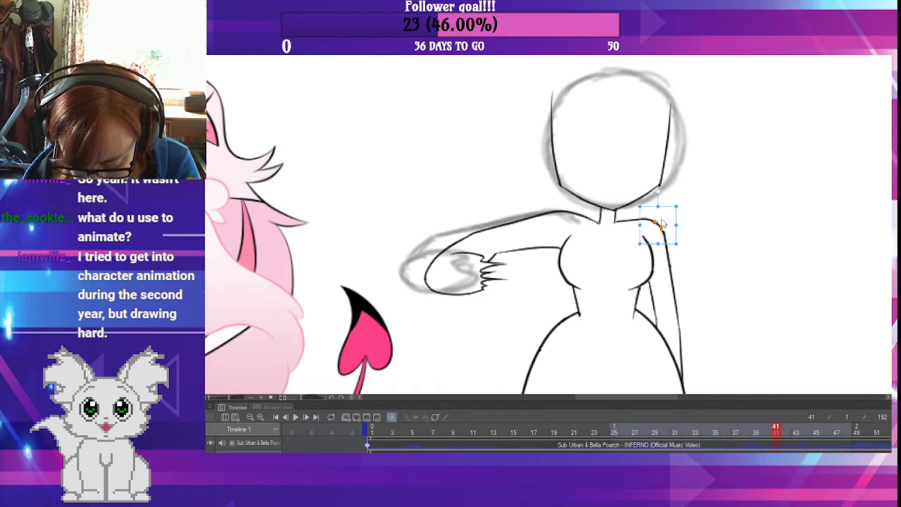
left_click(699, 242)
left_click(663, 228)
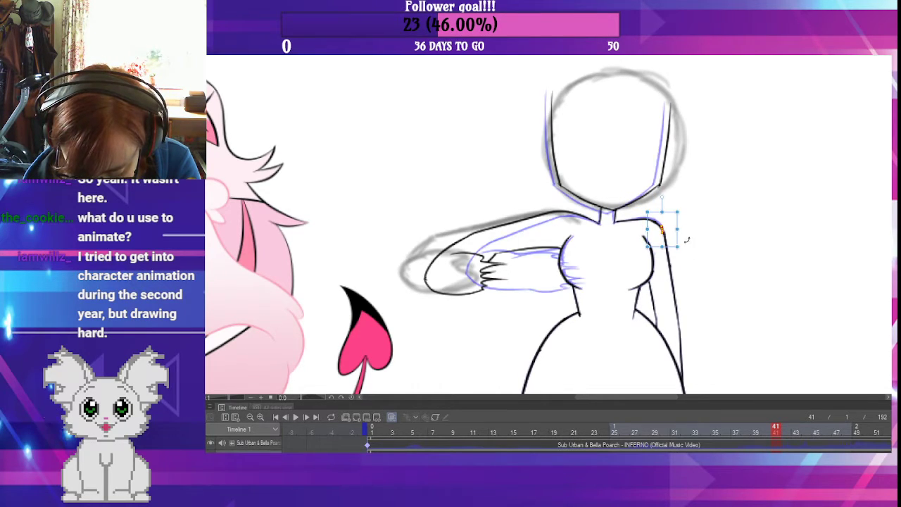
left_click(698, 258)
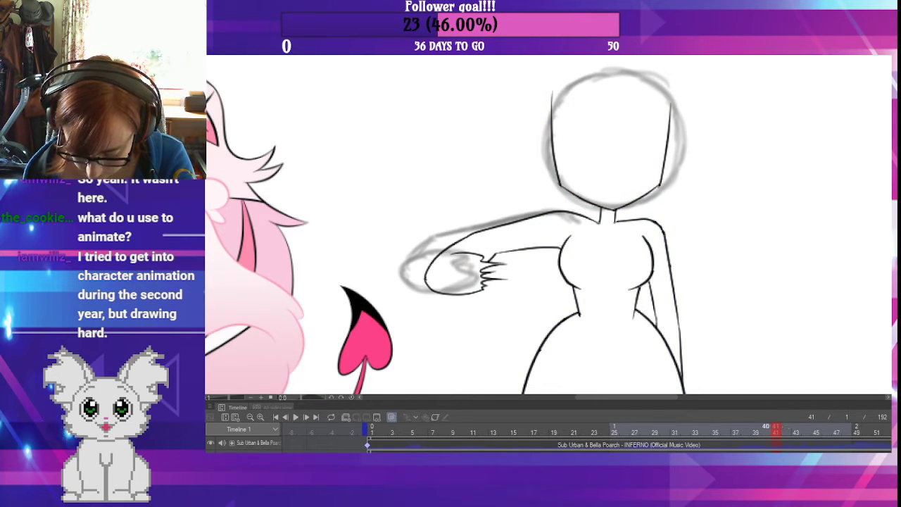
- Flip back and forth through frames 37 to 41 to check how the raised arm and shoulder outlines move
key("Left")
key("Left")
key("Left")
key("Left")
key("Left")
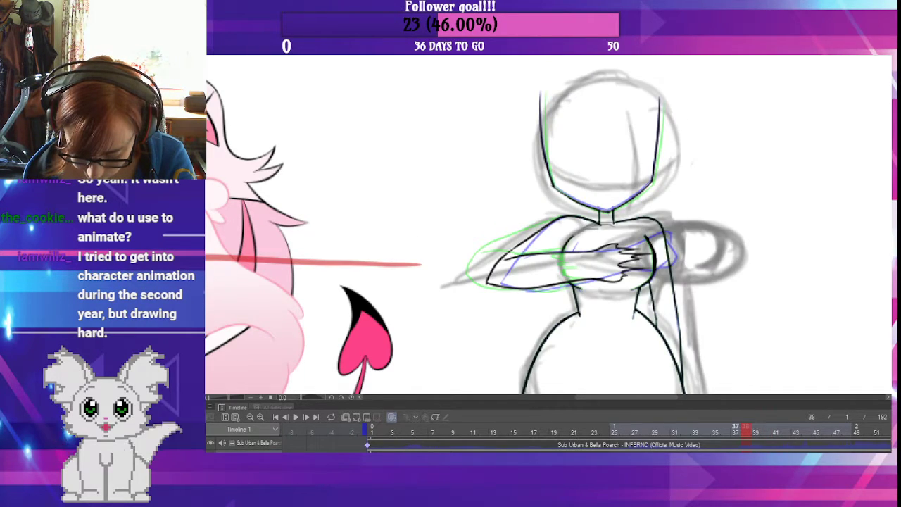
key("Right")
key("Right")
key("Right")
key("Right")
key("Right")
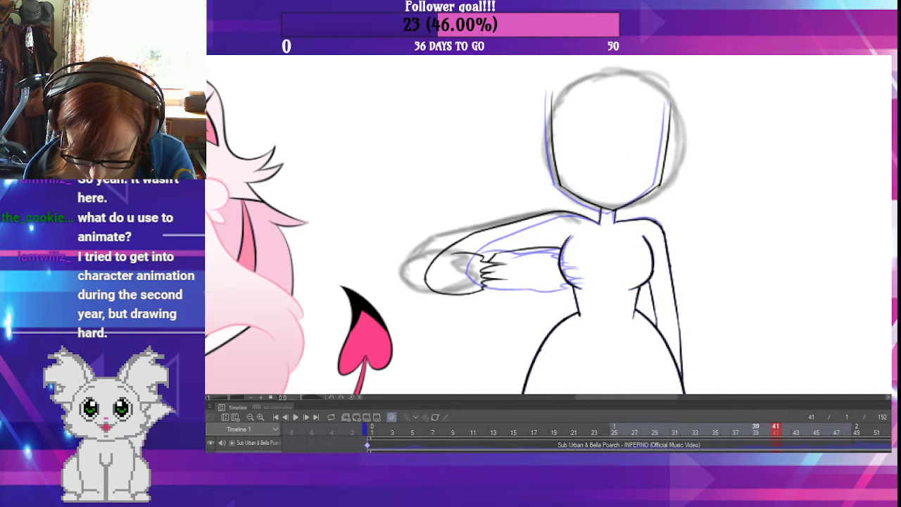
key("Left")
key("Left")
key("Right")
key("Right")
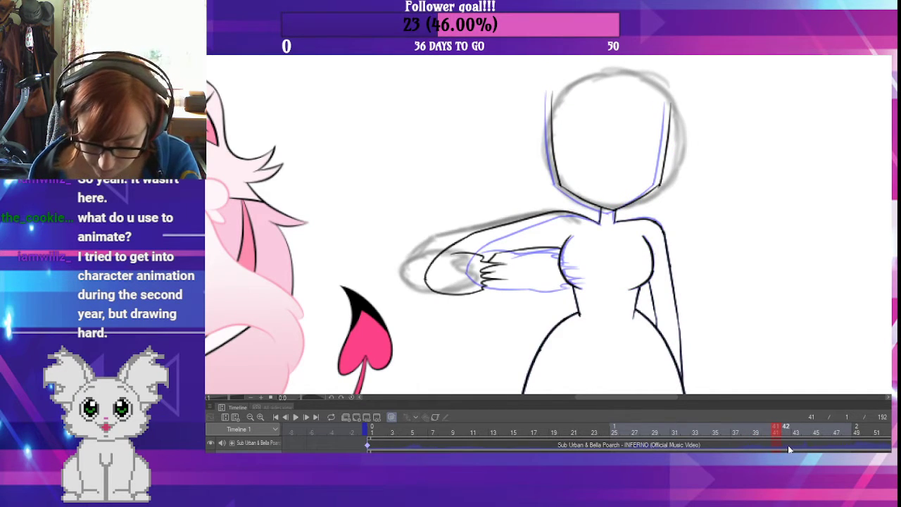
key("Left")
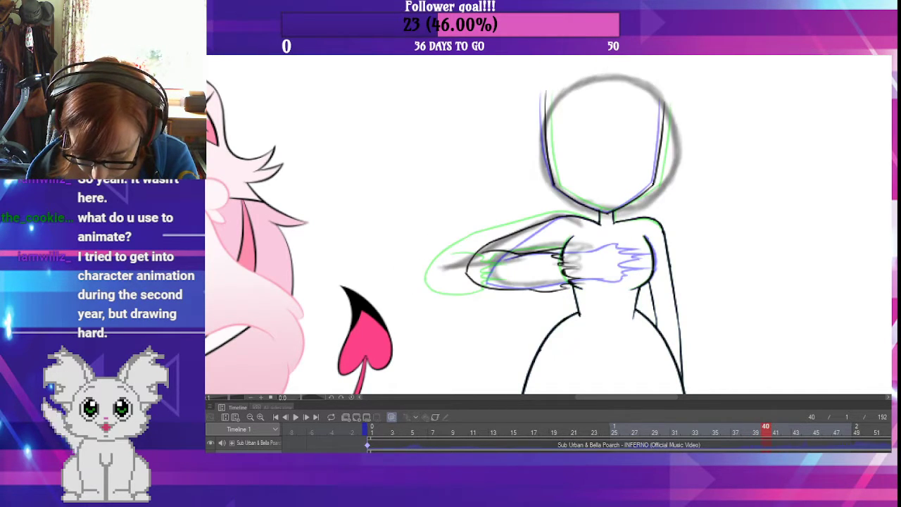
key("Right")
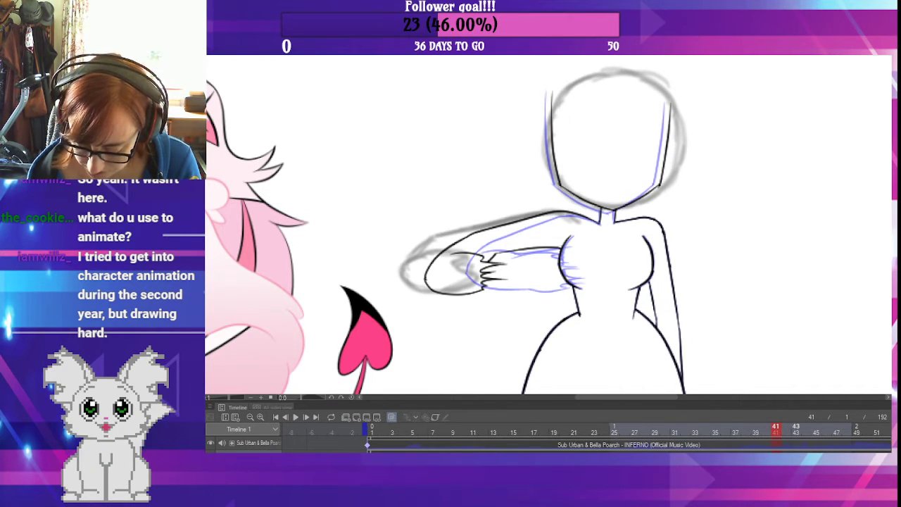
- Try adding a blank body line art cel on frame 43, and undo it
left_click(795, 427)
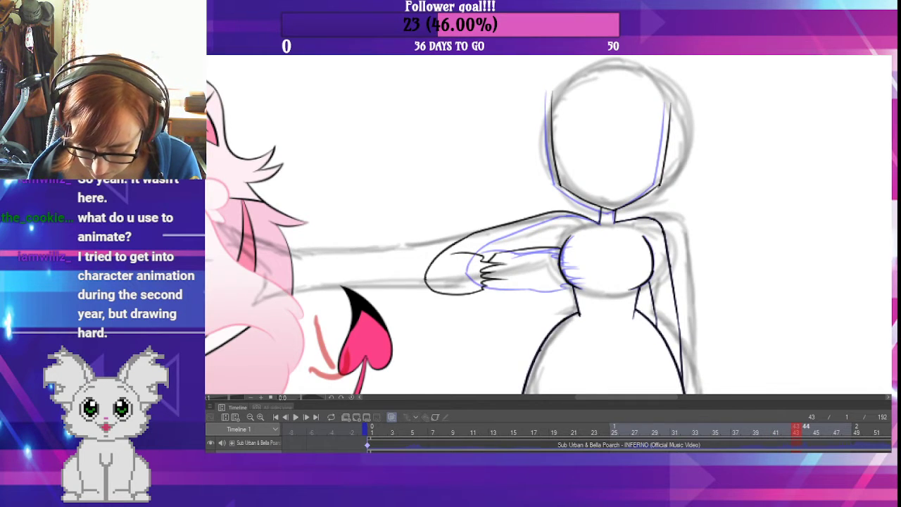
left_click(357, 417)
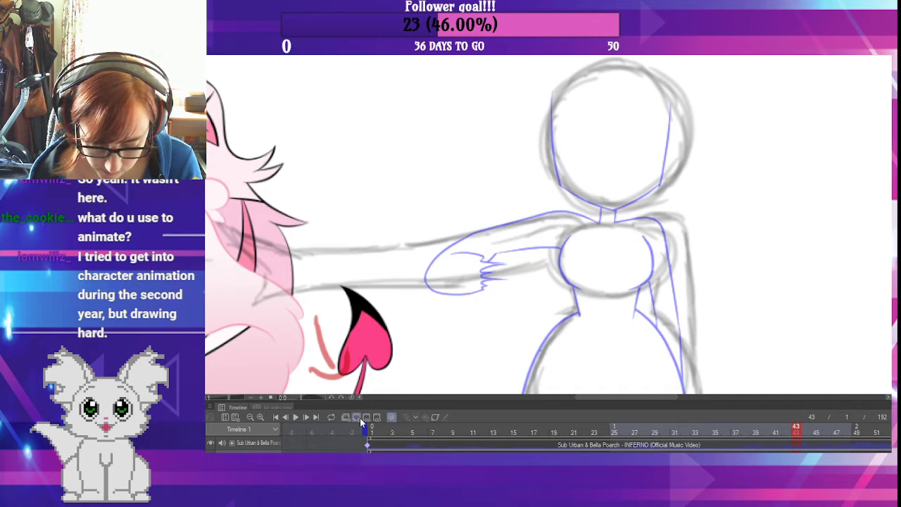
left_click(361, 418)
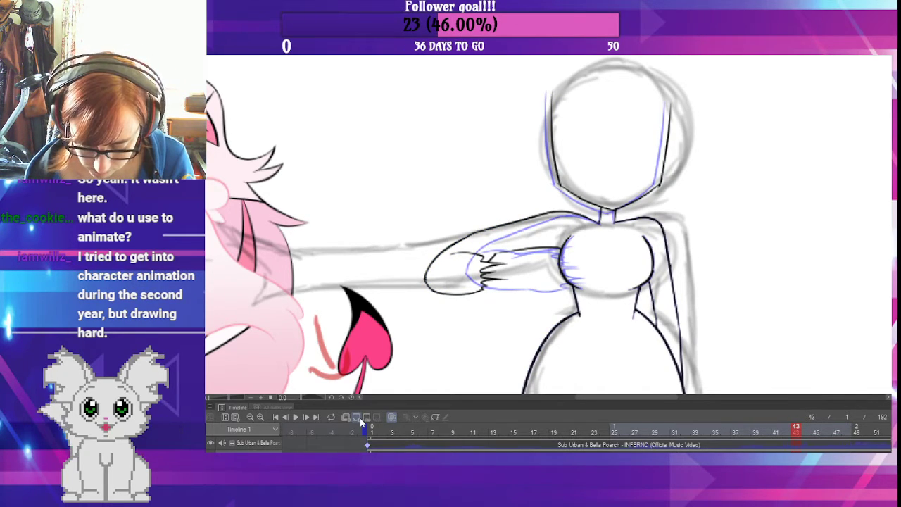
- Scrub back to frame 32, bring the reference character into view, and play the animation from frame 1
mouse_move(766, 427)
left_mouse_down()
mouse_move(613, 427)
mouse_move(684, 427)
left_mouse_up()
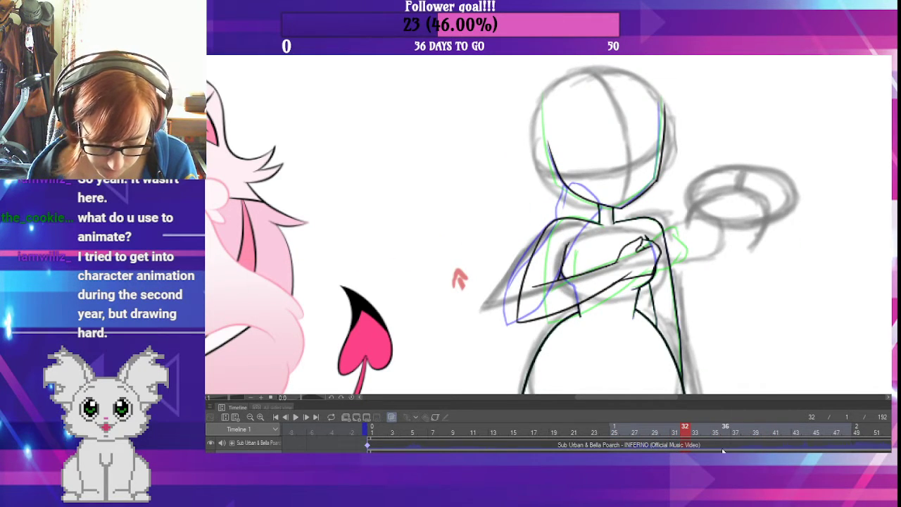
left_click_drag(802, 334, 755, 304)
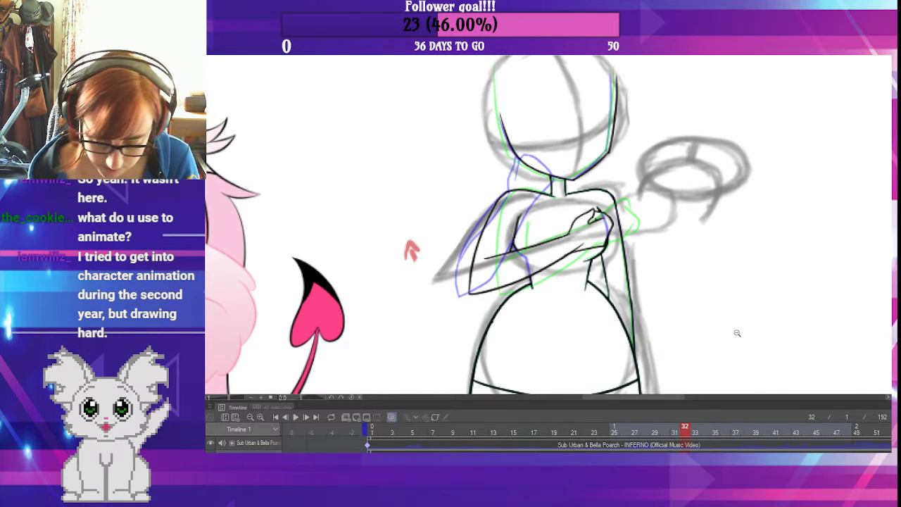
scroll(704, 296, "down", 3)
scroll(674, 256, "up", 4)
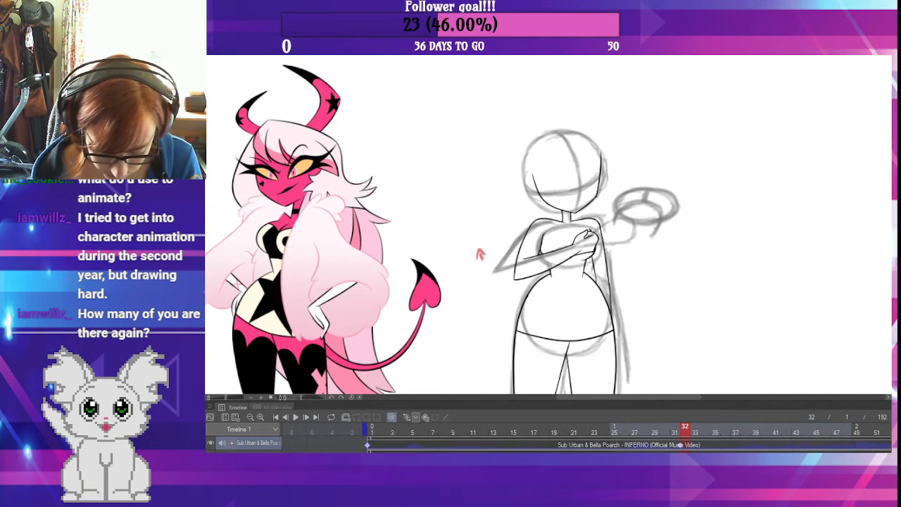
left_click(374, 428)
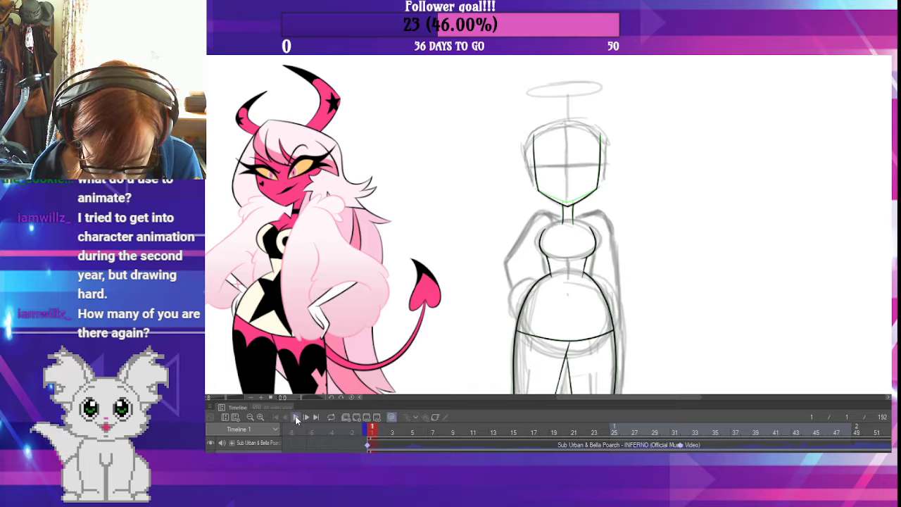
left_click(296, 417)
left_click(296, 418)
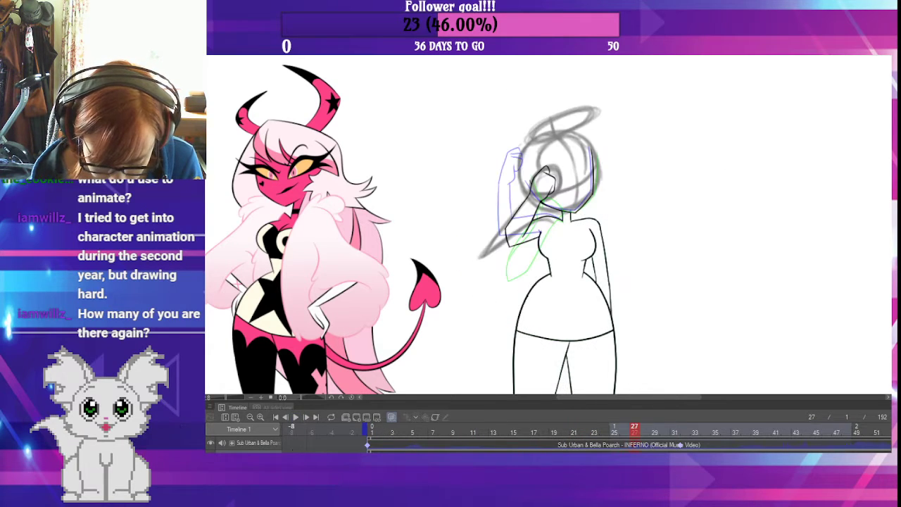
- Replay the animation twice from frame 1, the second time with the rough sketch hidden, and return to the first frame
left_click(373, 444)
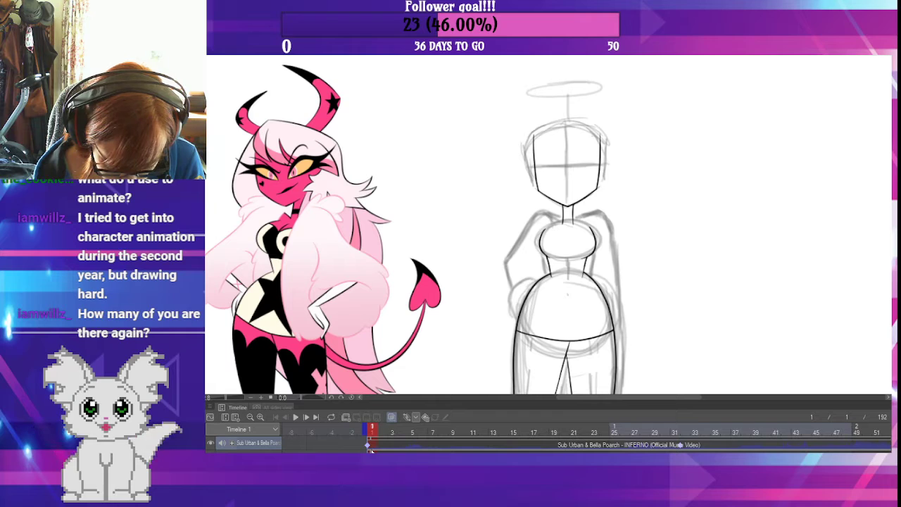
left_click(295, 417)
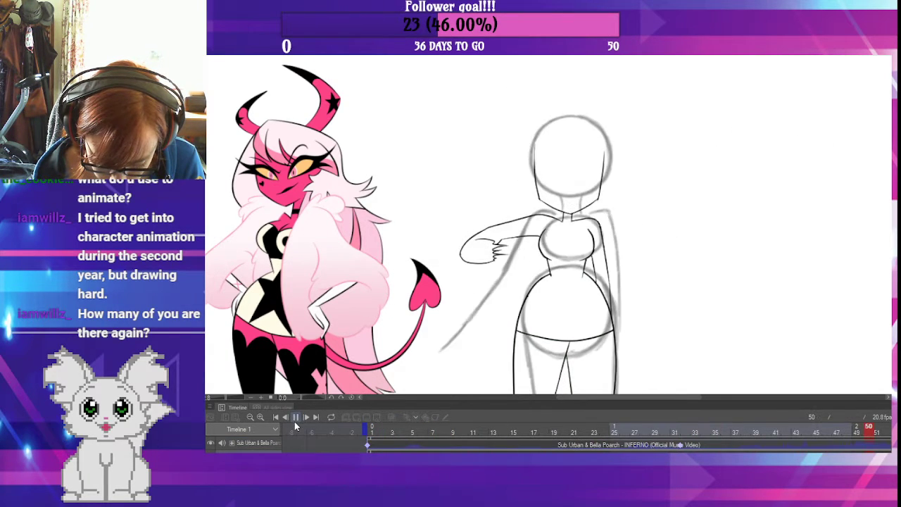
left_click(294, 416)
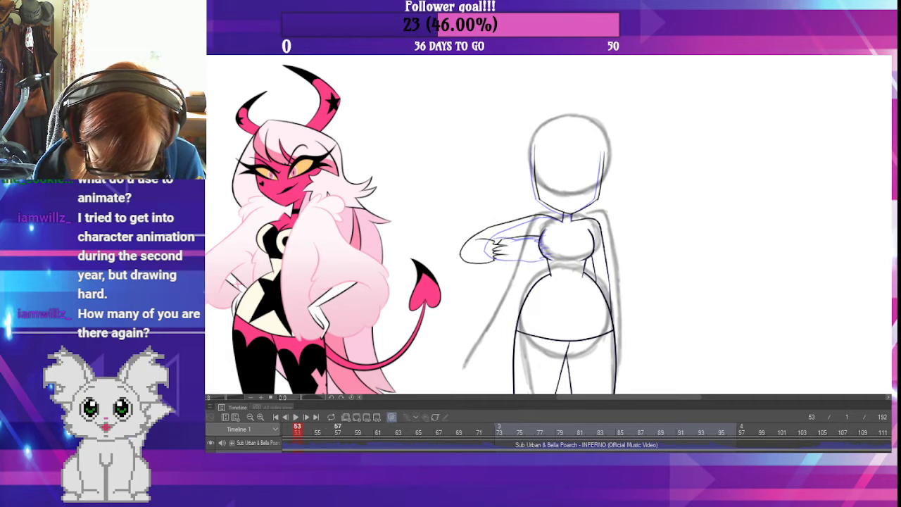
left_click(279, 417)
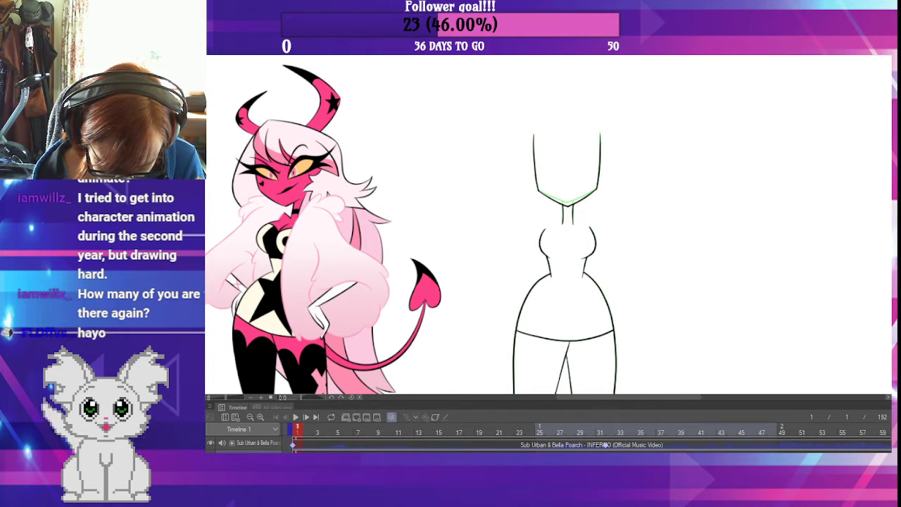
left_click(295, 416)
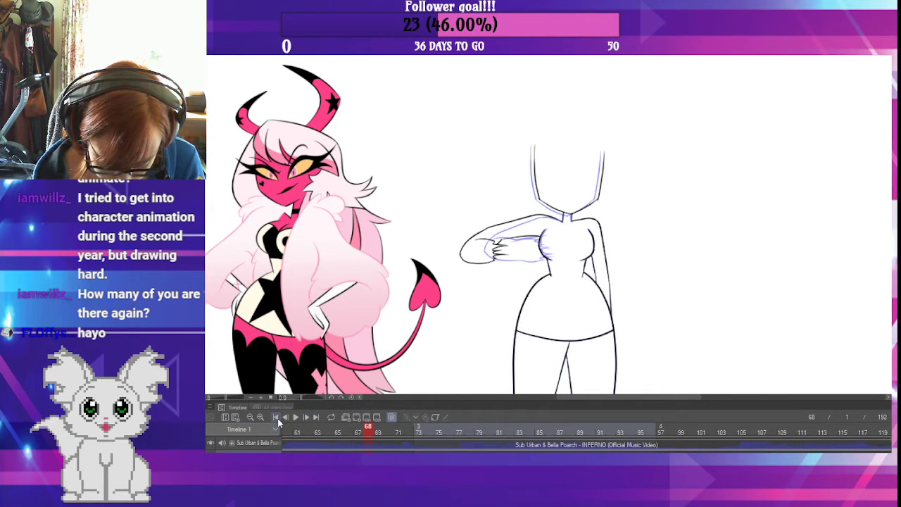
left_click(276, 416)
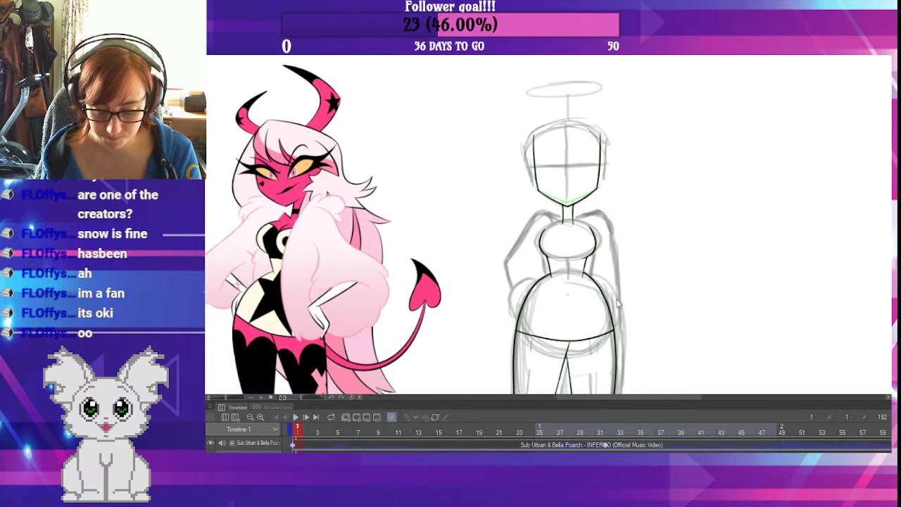
- Inspect frame 41, the audio track's keyframes on frames 32 and 1, and the poses on frames 36 and 24
left_click_drag(676, 317, 629, 296)
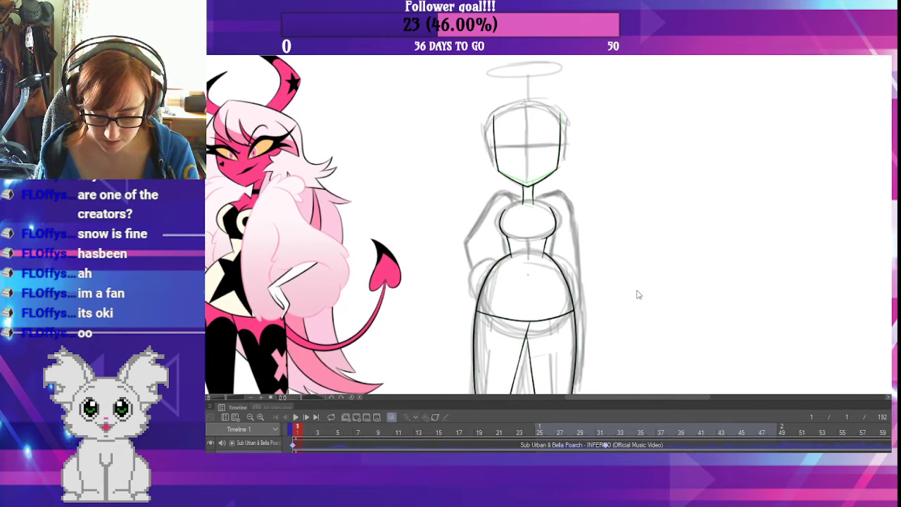
left_click(701, 431)
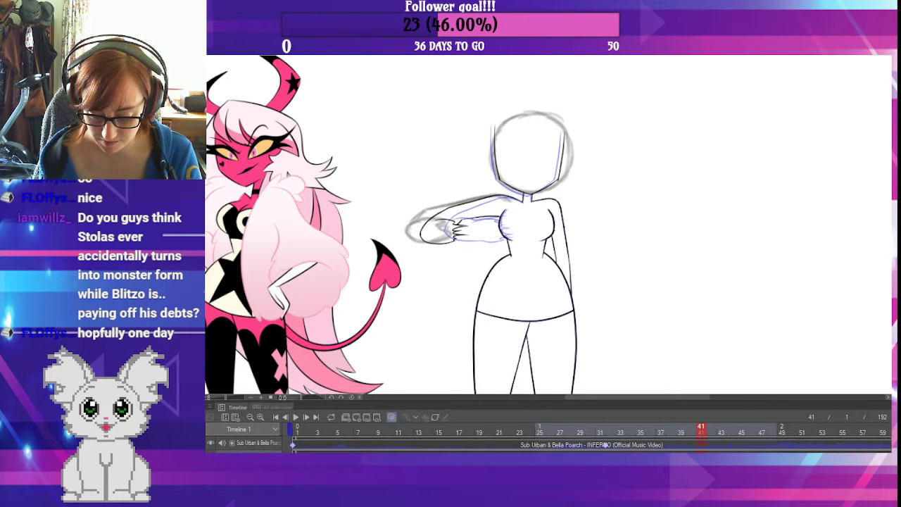
left_click_drag(732, 443, 589, 443)
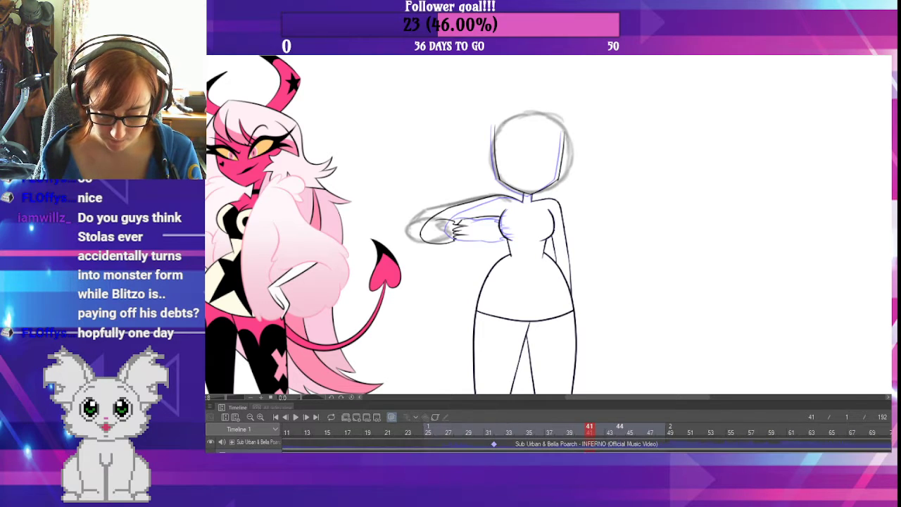
left_click(497, 445)
left_click_drag(497, 446, 700, 447)
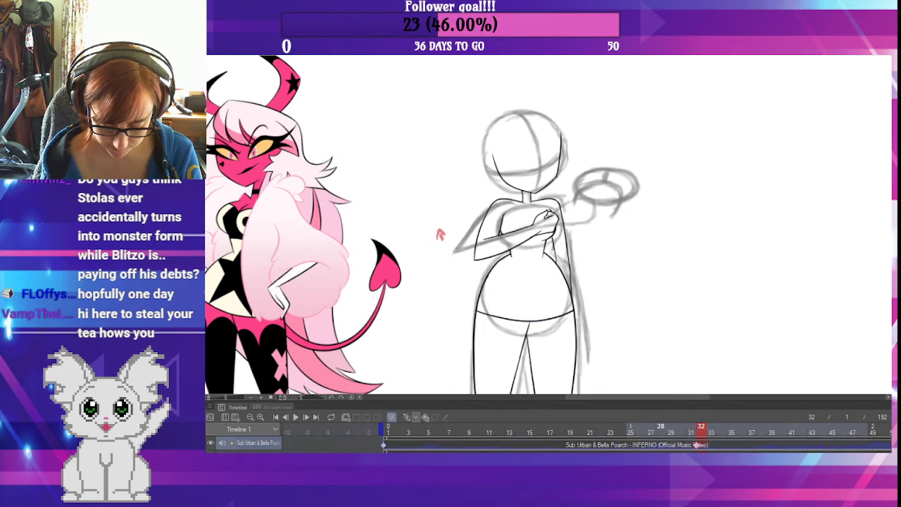
left_click(387, 445)
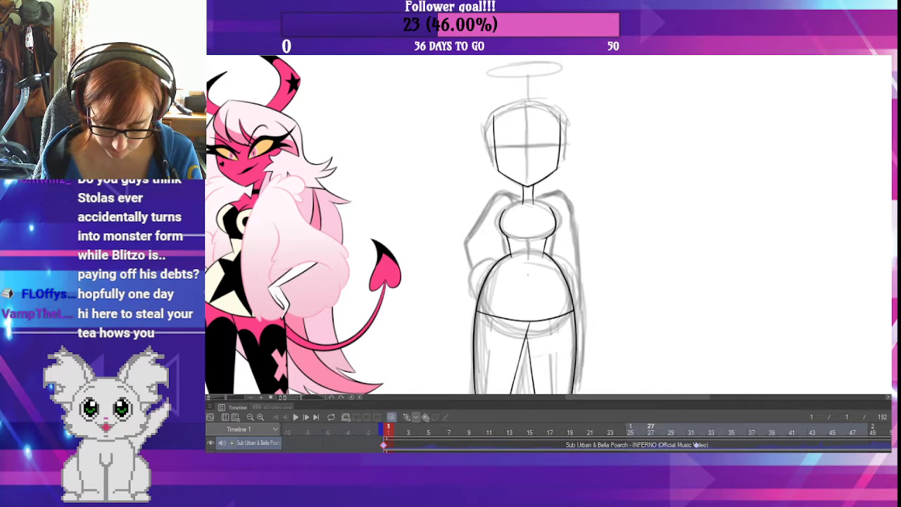
left_click(737, 446)
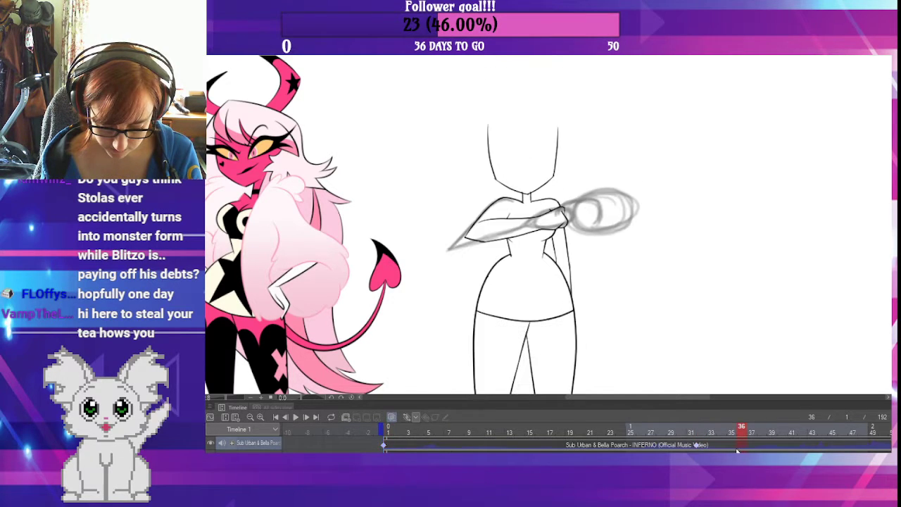
left_click(625, 446)
left_click_drag(671, 426, 448, 426)
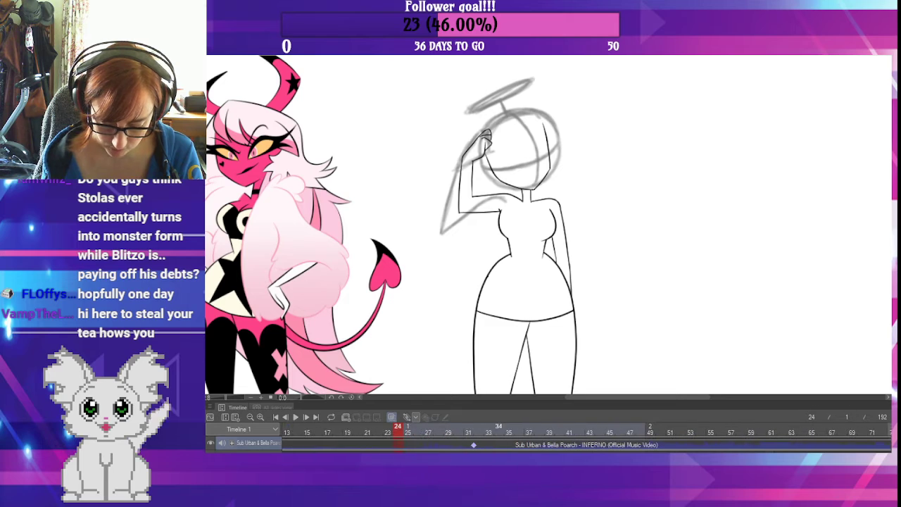
- On frame 43, examine the whole figure against the rough sketch of the outstretched arm
left_click(570, 431)
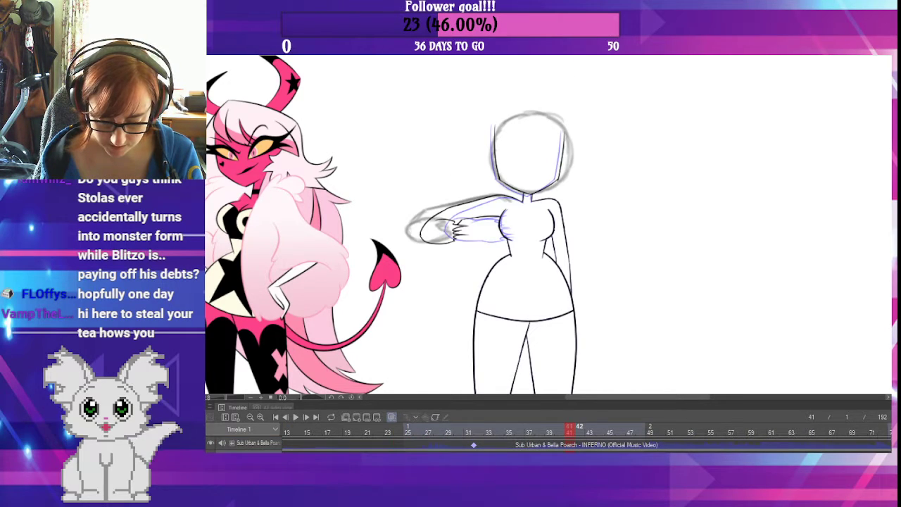
left_click(590, 429)
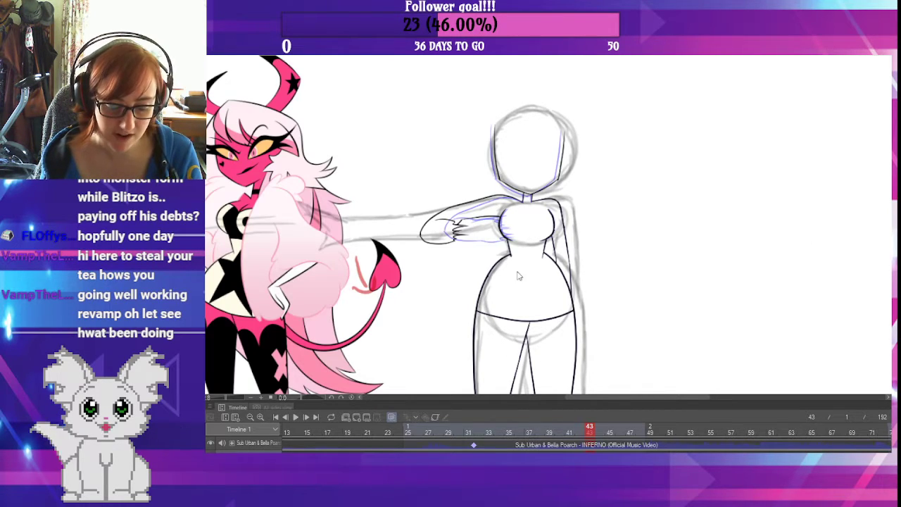
left_click_drag(318, 235, 444, 226)
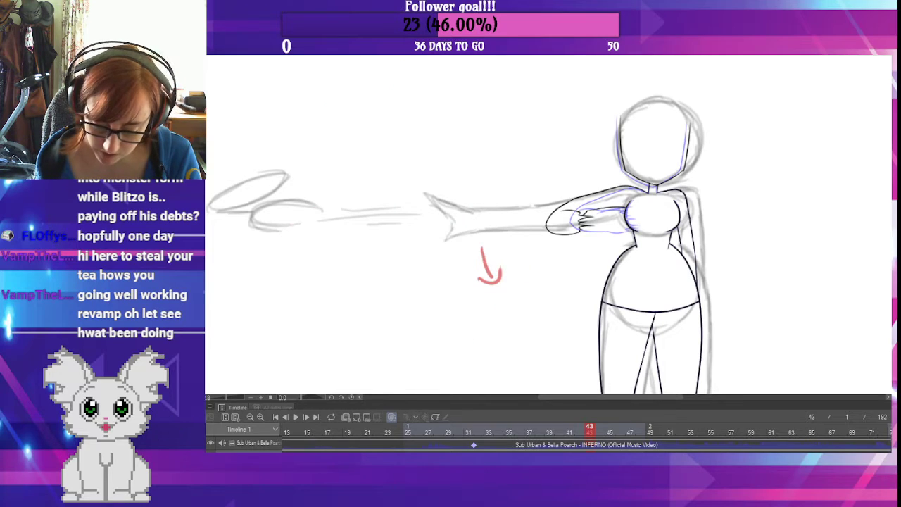
scroll(630, 274, "down", 3)
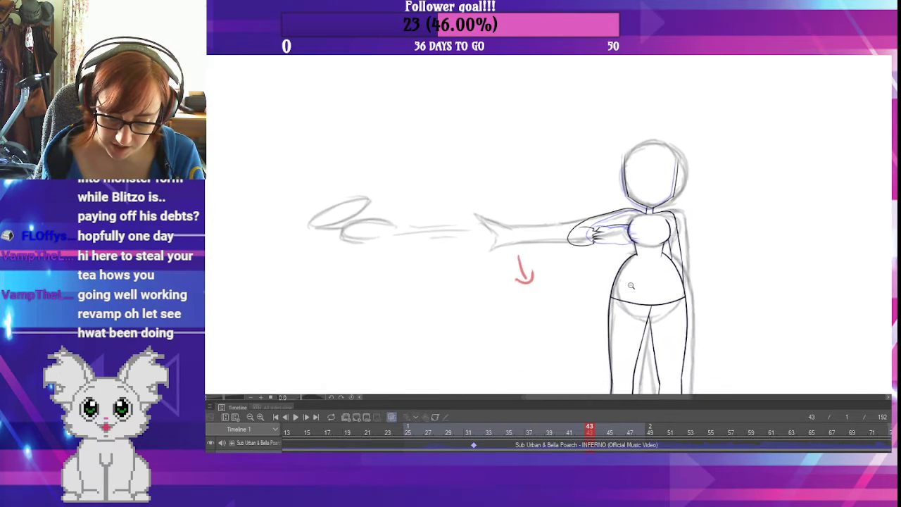
left_click_drag(734, 322, 641, 280)
left_click_drag(694, 299, 684, 260)
scroll(678, 267, "up", 2)
scroll(685, 261, "down", 3)
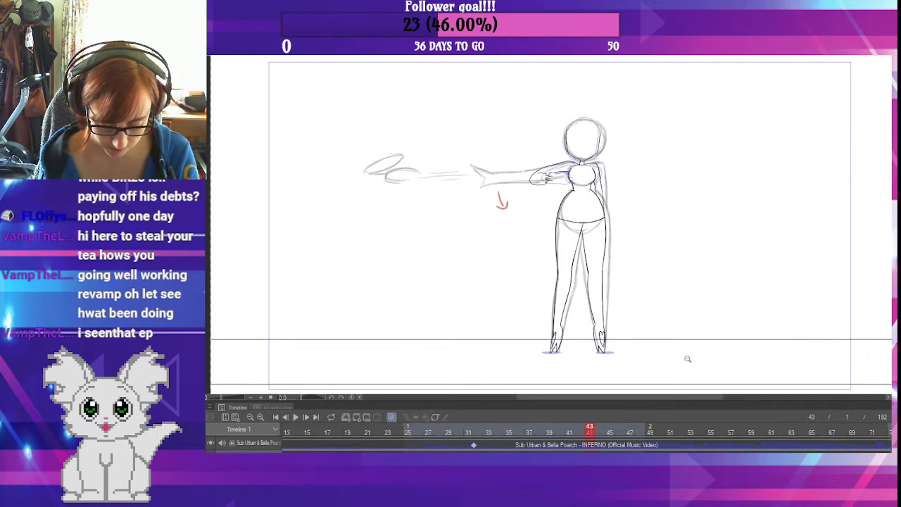
- Select the INFERNO audio track and compare its keyframe positions on frames 1 and 32
left_click(273, 444)
left_click_drag(471, 441, 724, 439)
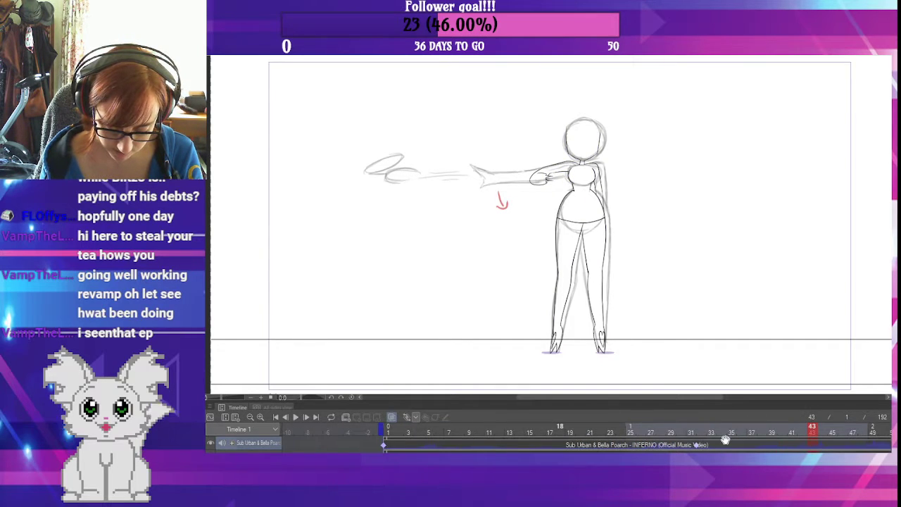
left_click(390, 447)
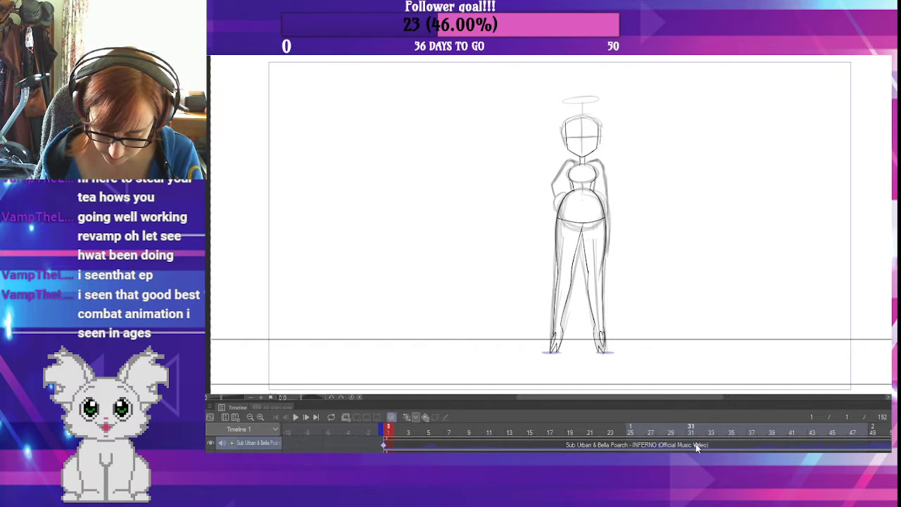
left_click(696, 444)
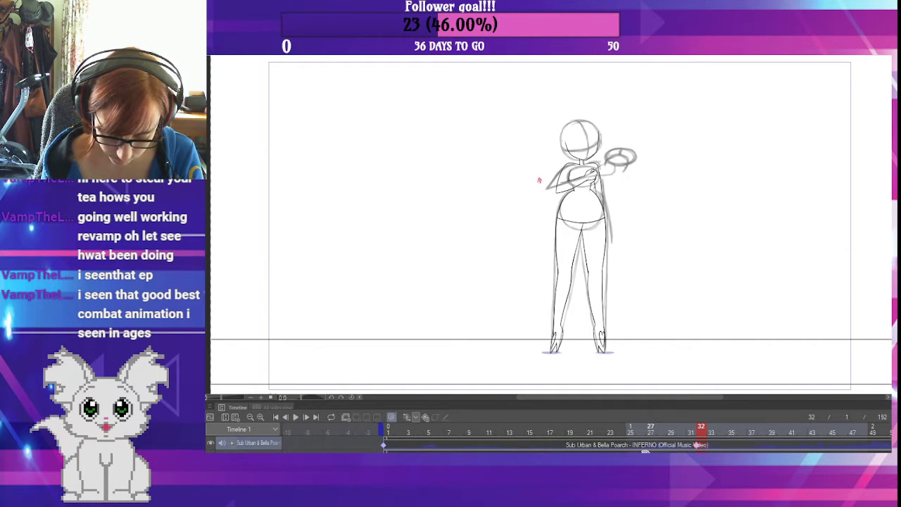
left_click(388, 430)
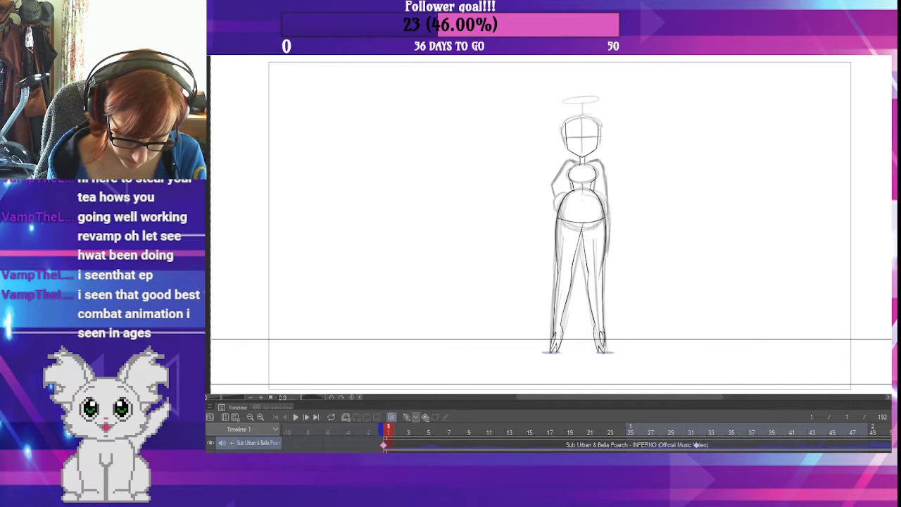
- Remove the INFERNO audio track's keyframe on frame 32, checking it against frames 1, 29 and 33
left_click_drag(698, 445, 711, 449)
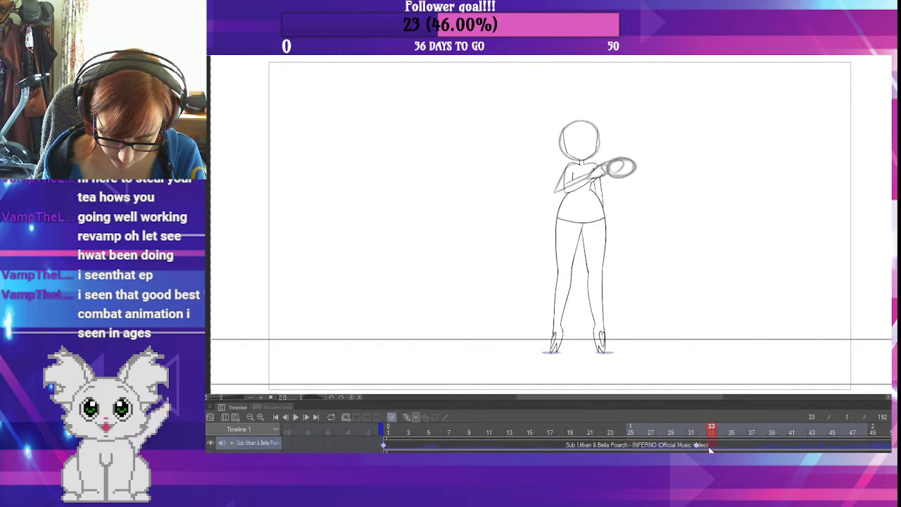
left_click(696, 446)
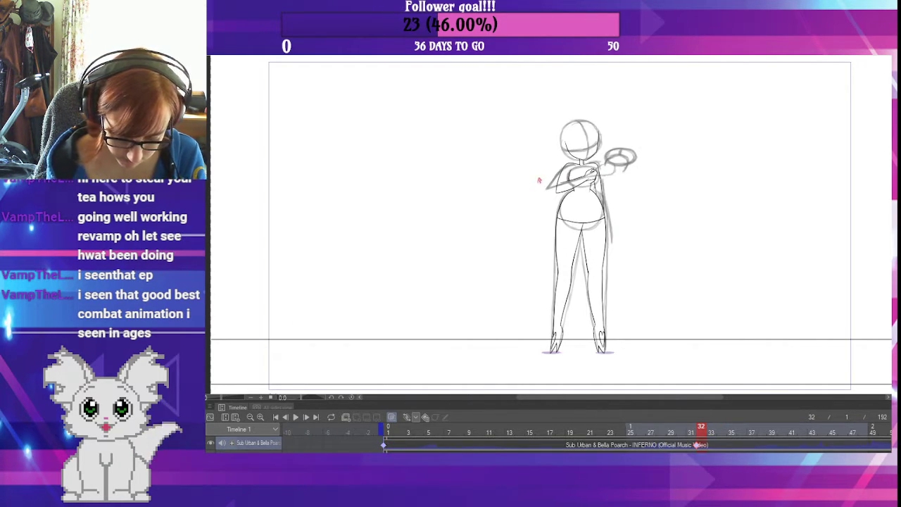
left_click(673, 445)
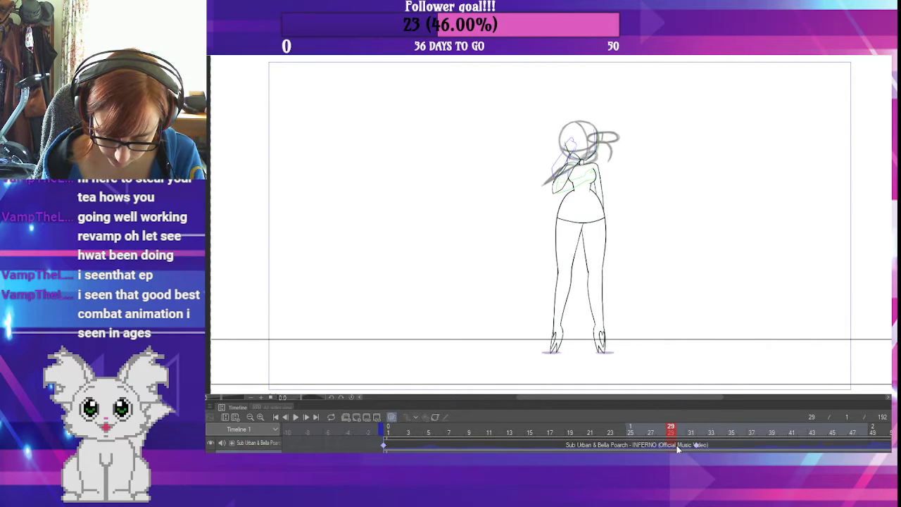
left_click(712, 444)
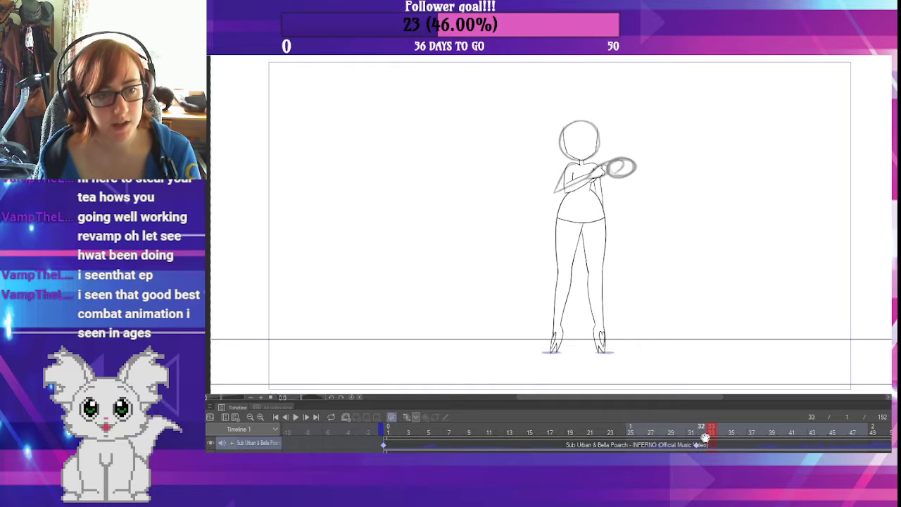
left_click(373, 443)
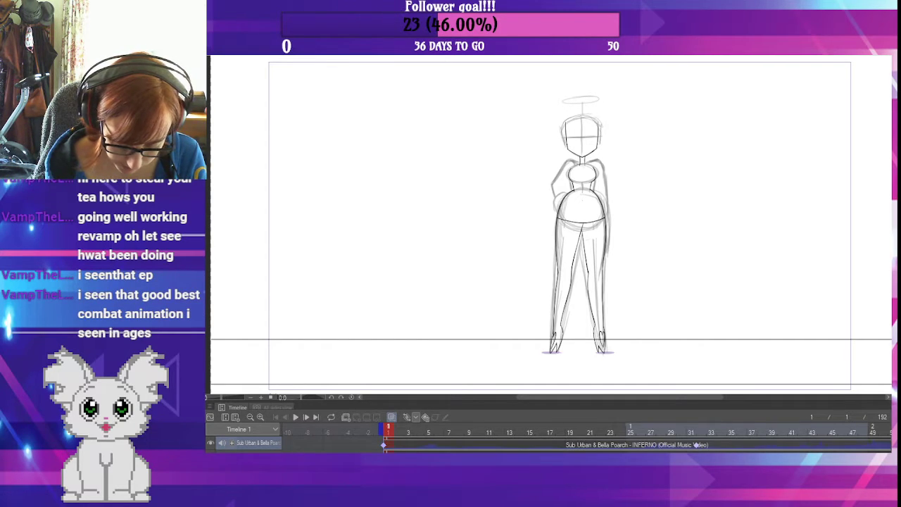
left_click(698, 446)
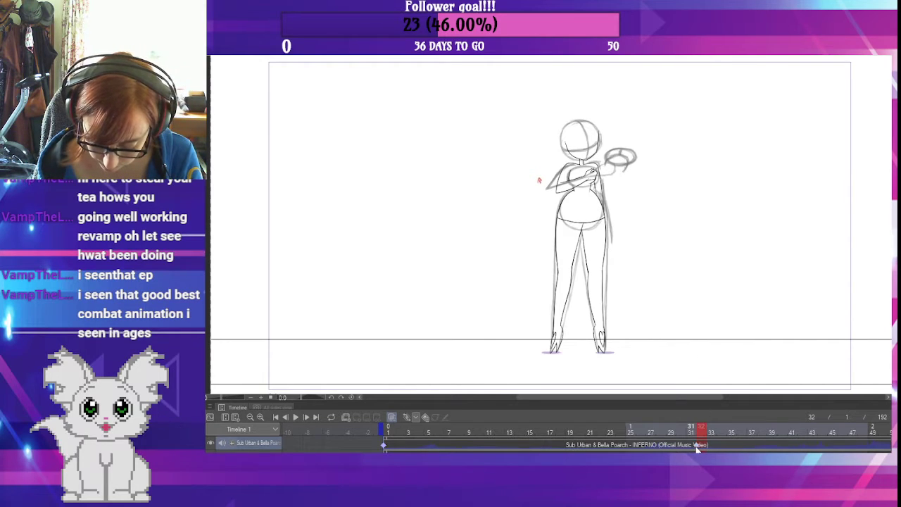
left_click(695, 446)
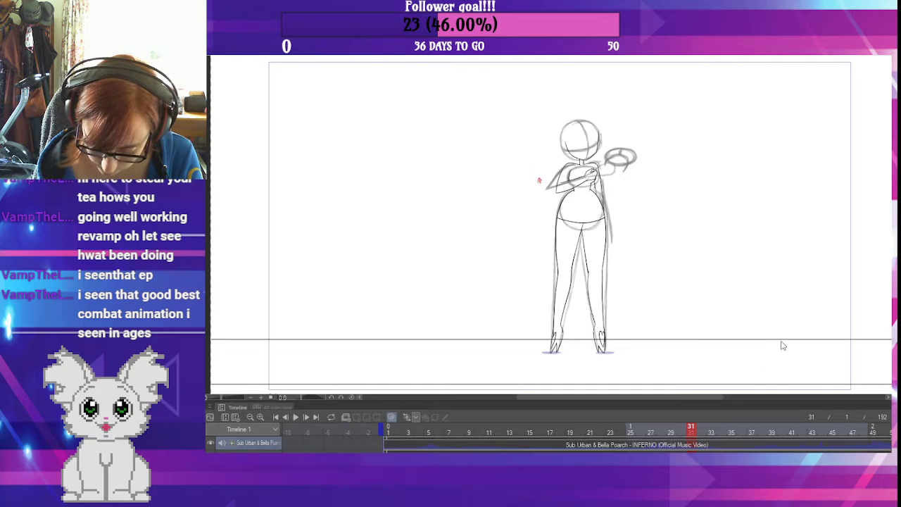
- Play the rough animation from frame 1 through frame 192 with the clean line art hidden
left_click(386, 446)
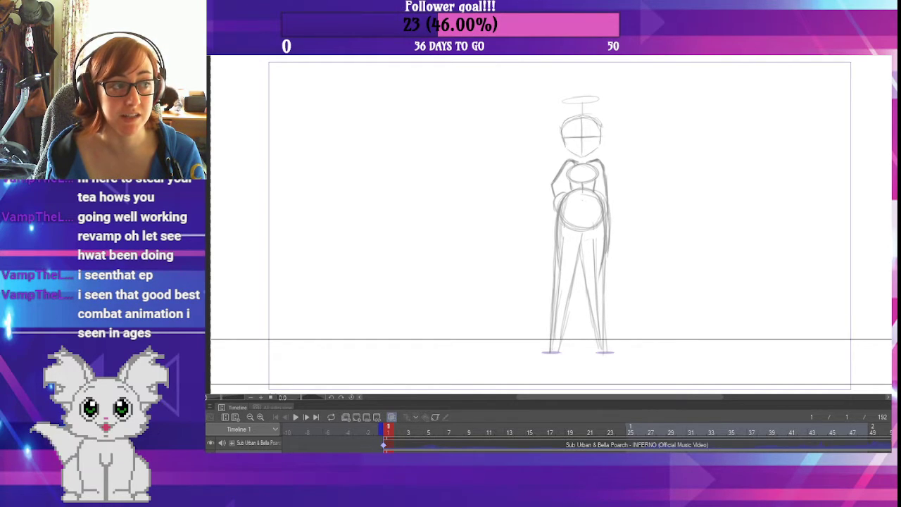
left_click(298, 416)
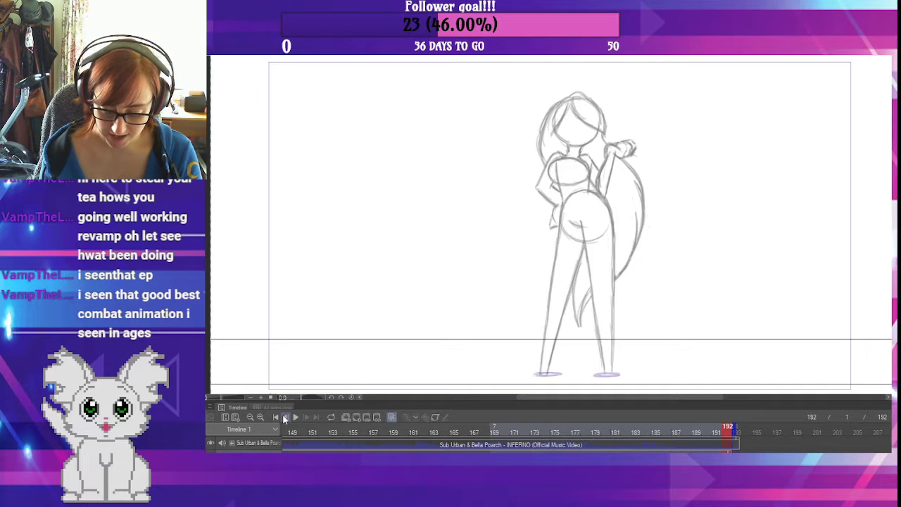
- Return to the start of the animation and step back and forth through frames 38 to 43 to compare the outstretched arm's poses
left_click(277, 417)
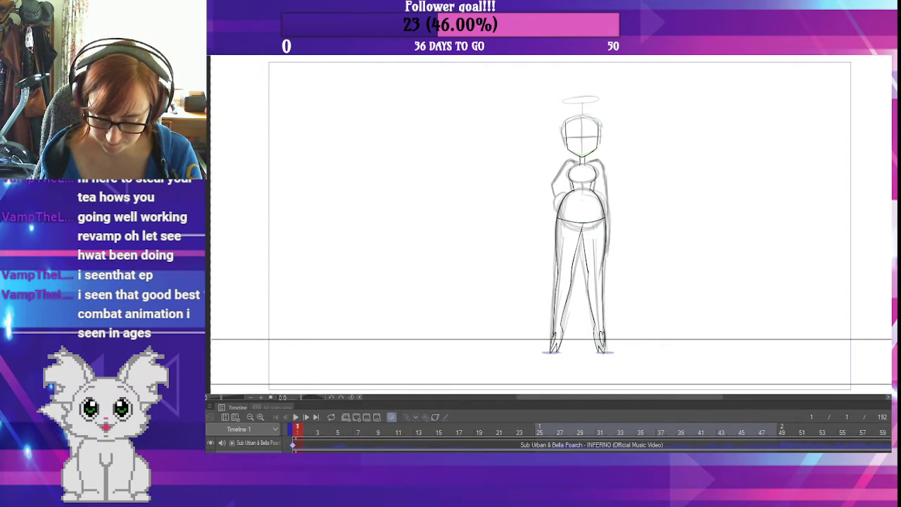
left_click(701, 428)
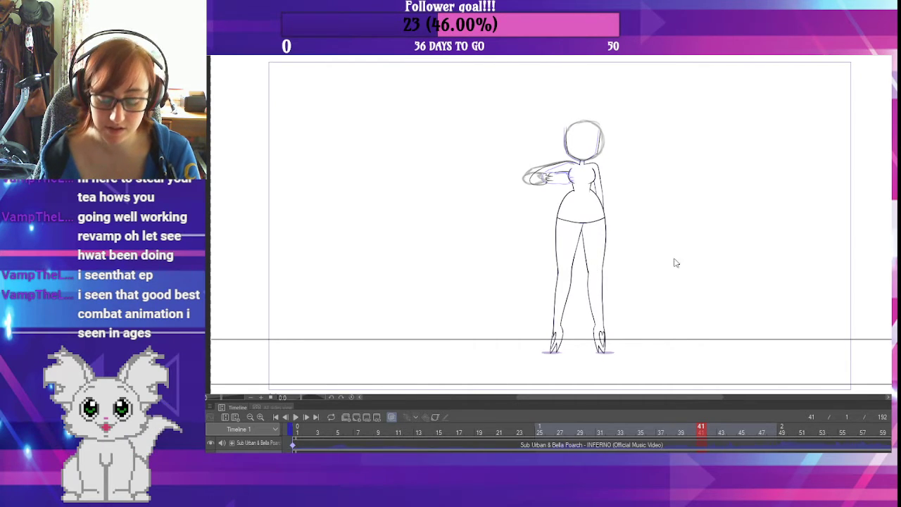
left_click(721, 430)
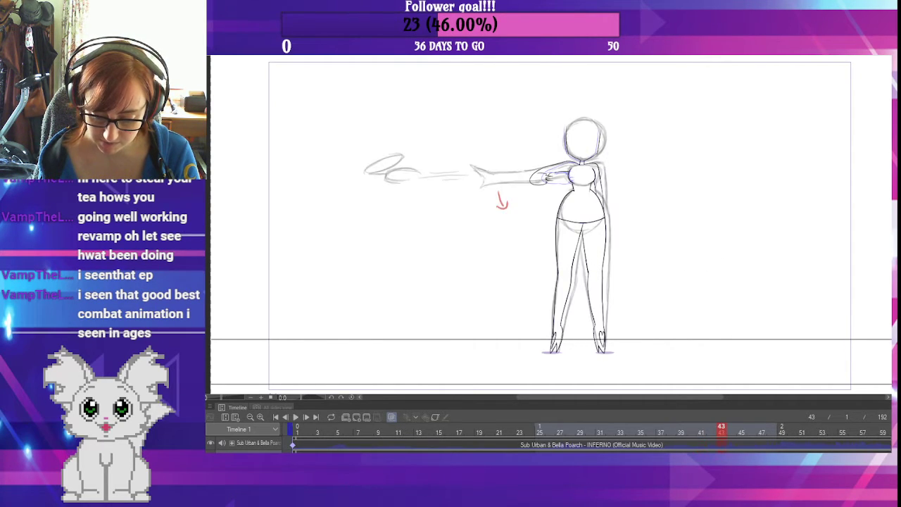
left_click(701, 429)
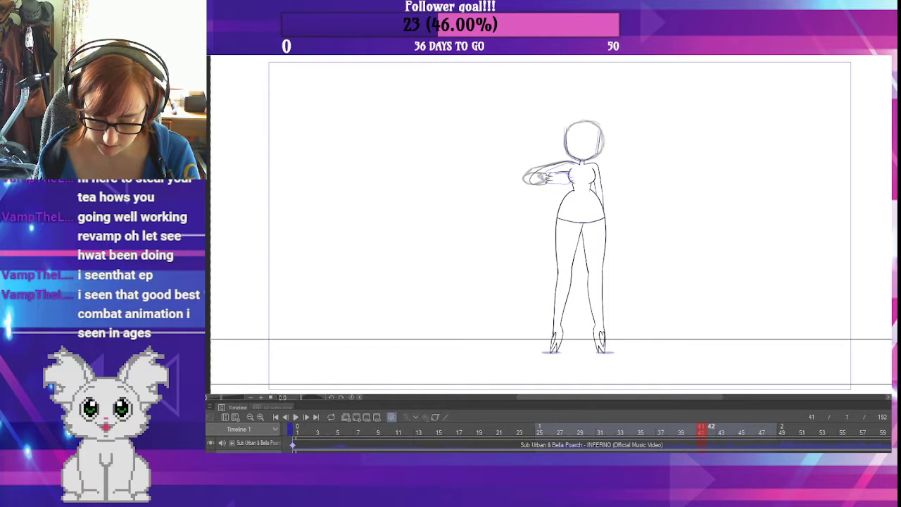
left_click(681, 429)
left_click(711, 429)
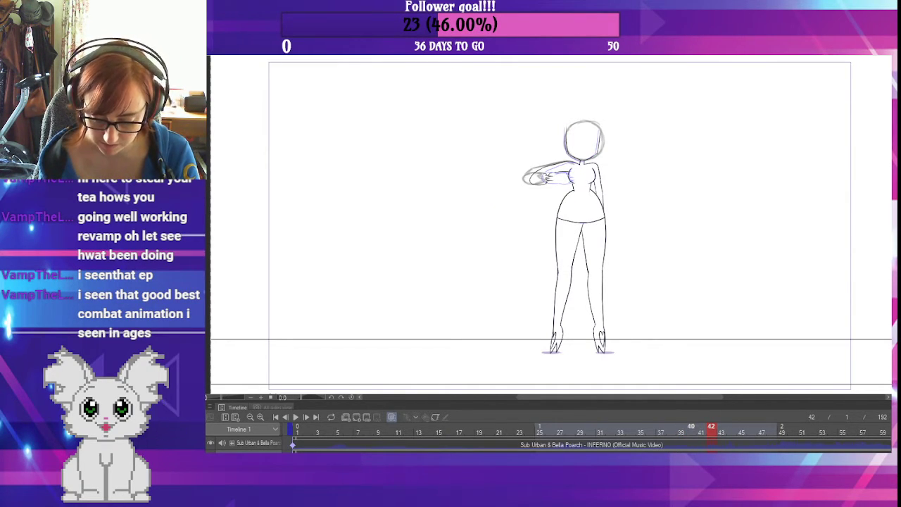
left_click(691, 425)
key("Right")
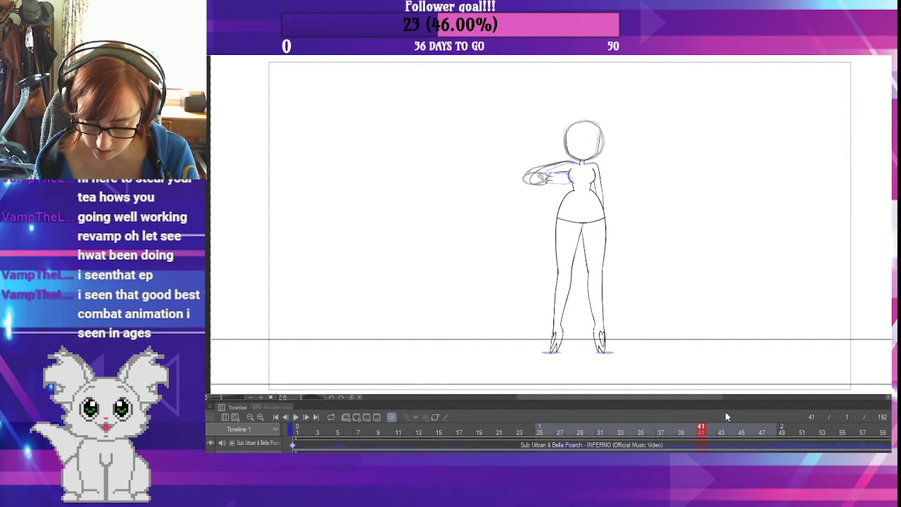
key("Left")
key("Right")
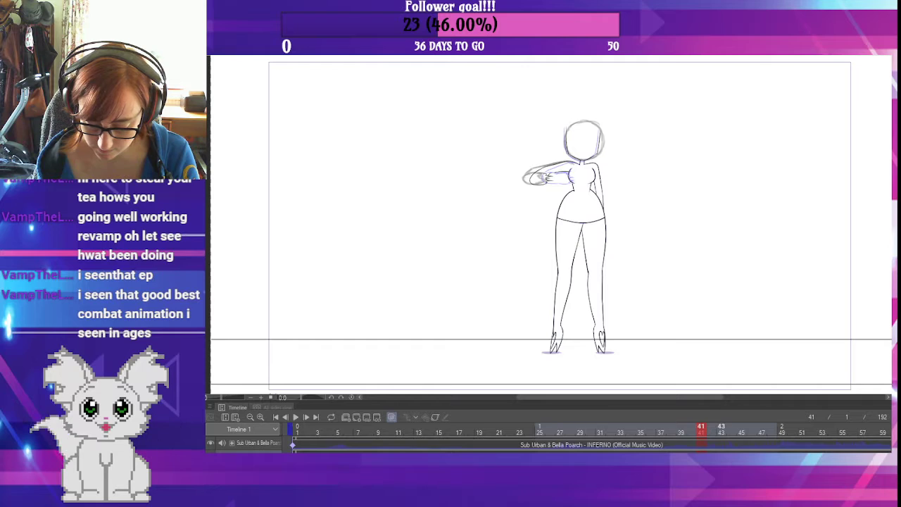
key("Right")
key("Right")
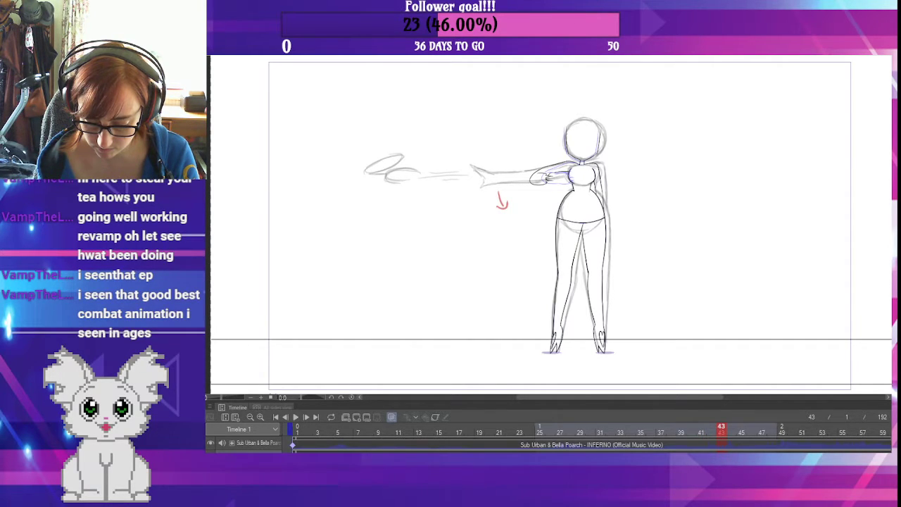
left_click_drag(691, 428, 670, 428)
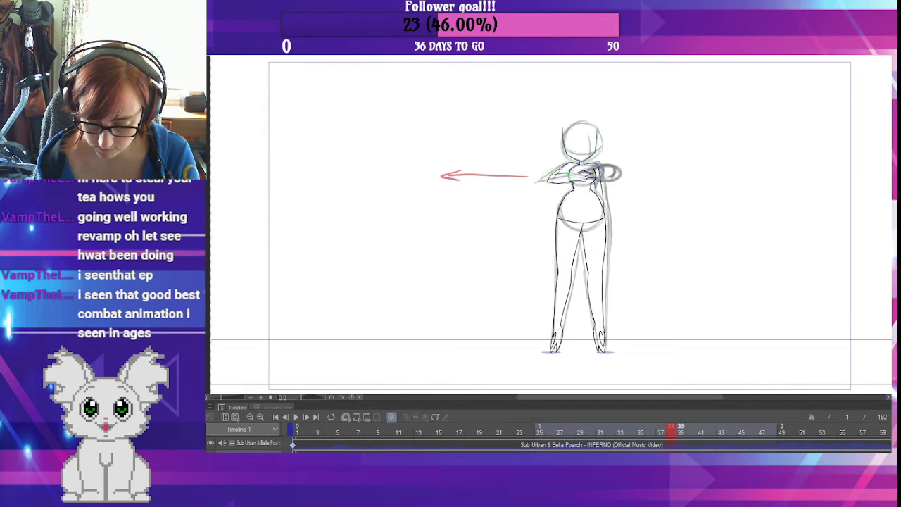
left_click(691, 427)
key("Right")
key("Right")
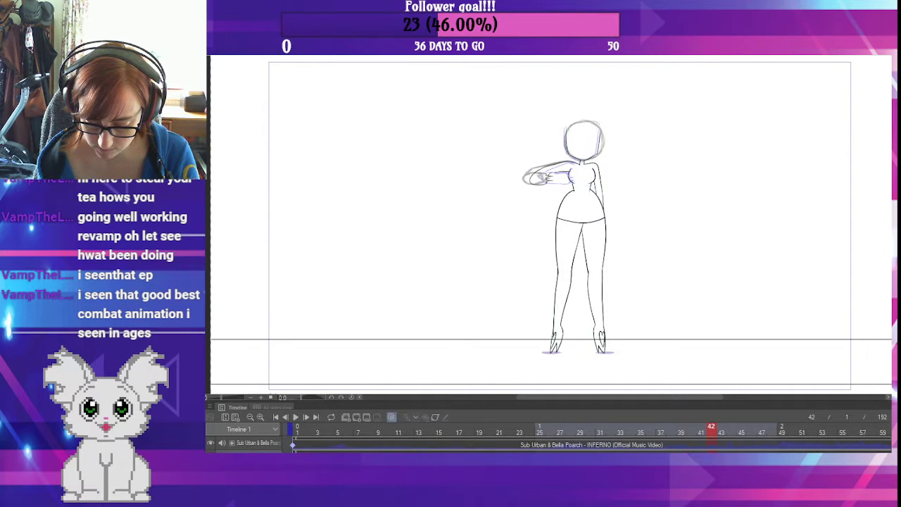
key("Right")
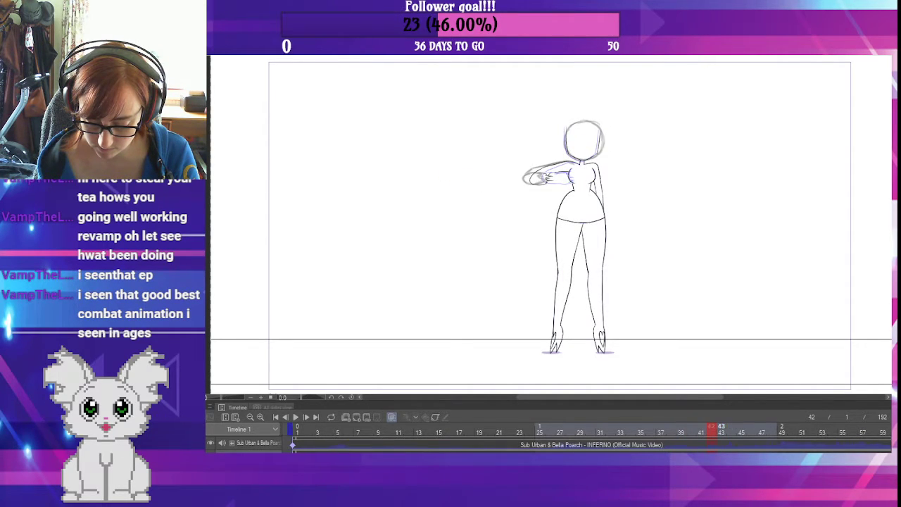
key("Right")
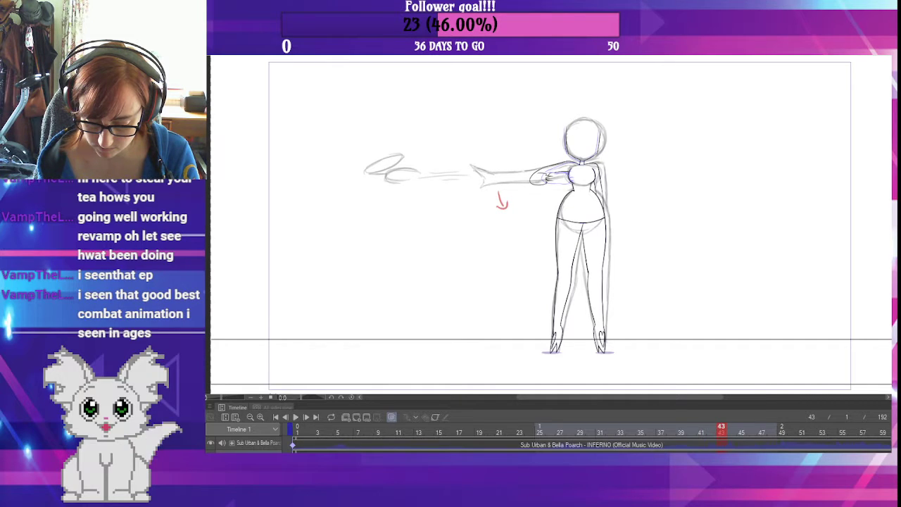
key("Left")
key("Left")
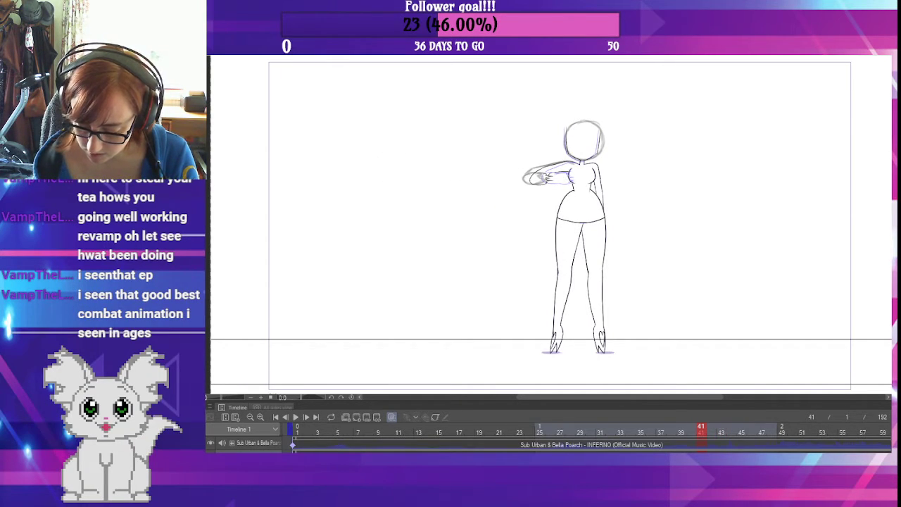
key("Right")
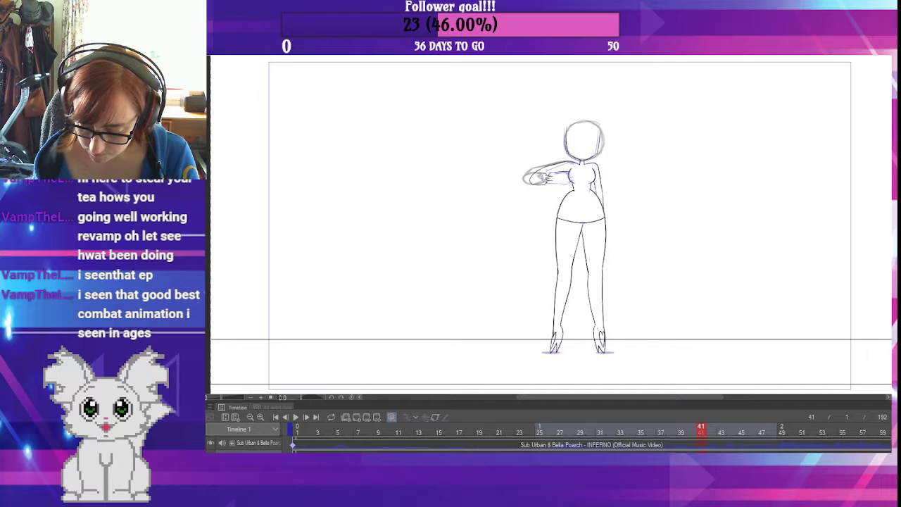
key("Left")
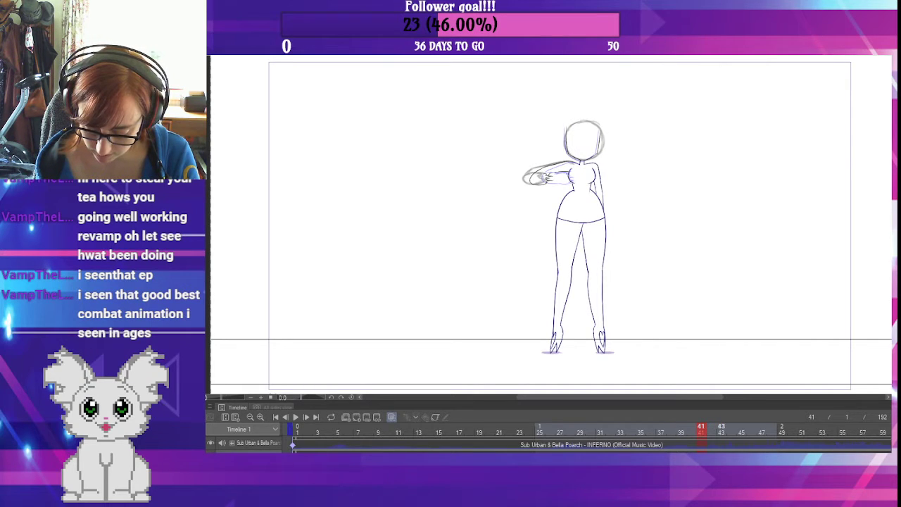
key("Right")
key("Right")
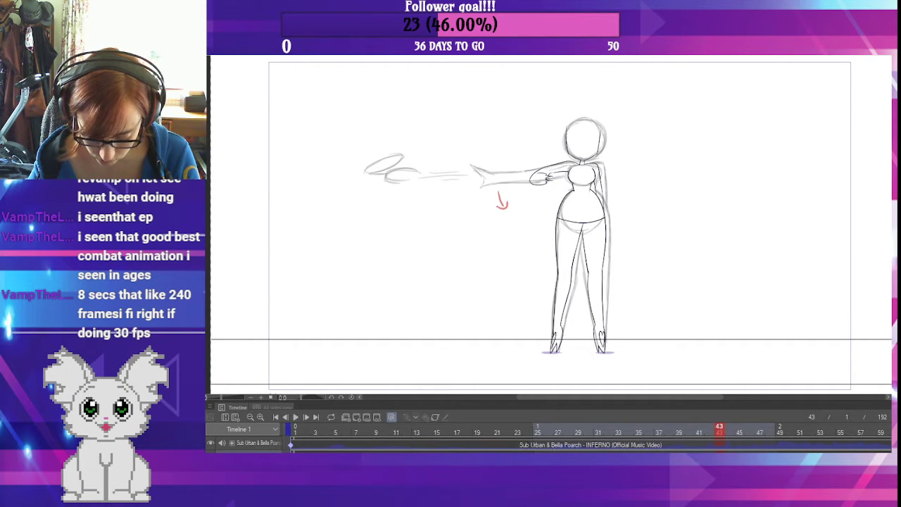
scroll(586, 433, "right", 8)
scroll(586, 432, "right", 5)
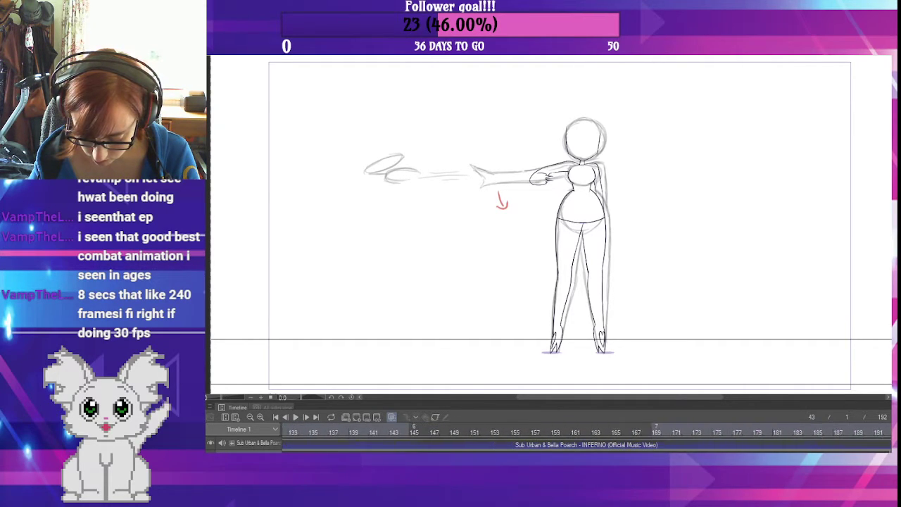
scroll(586, 433, "left", 8)
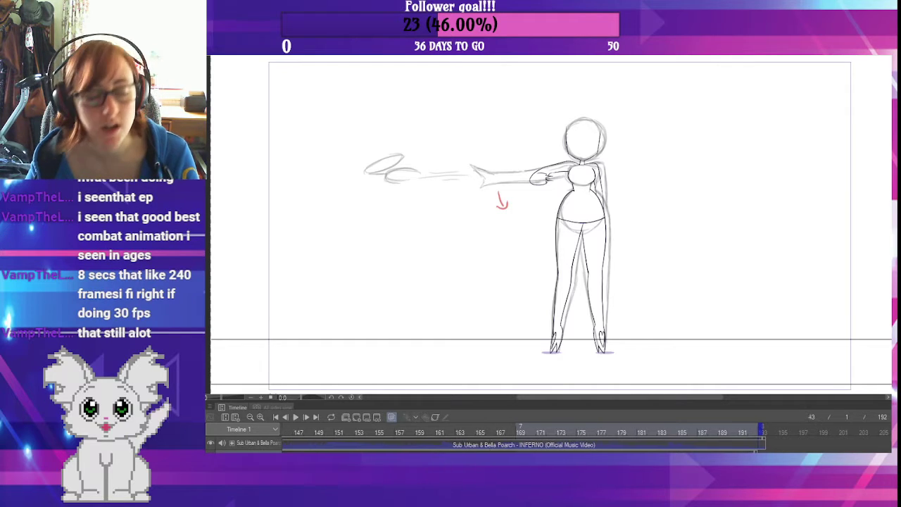
scroll(520, 441, "left", 14)
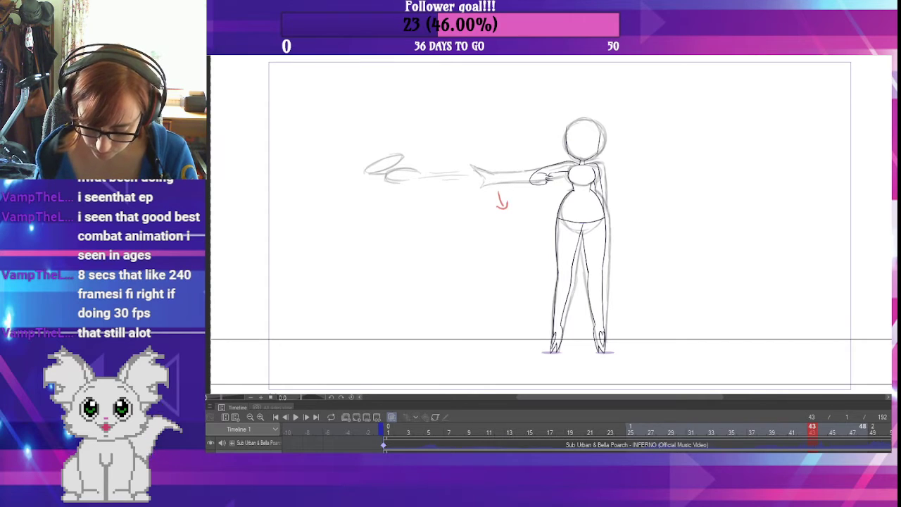
- Try to draw the upper forearm outline over the rough sketch of the outstretched arm on frame 43
left_click_drag(862, 444, 636, 429)
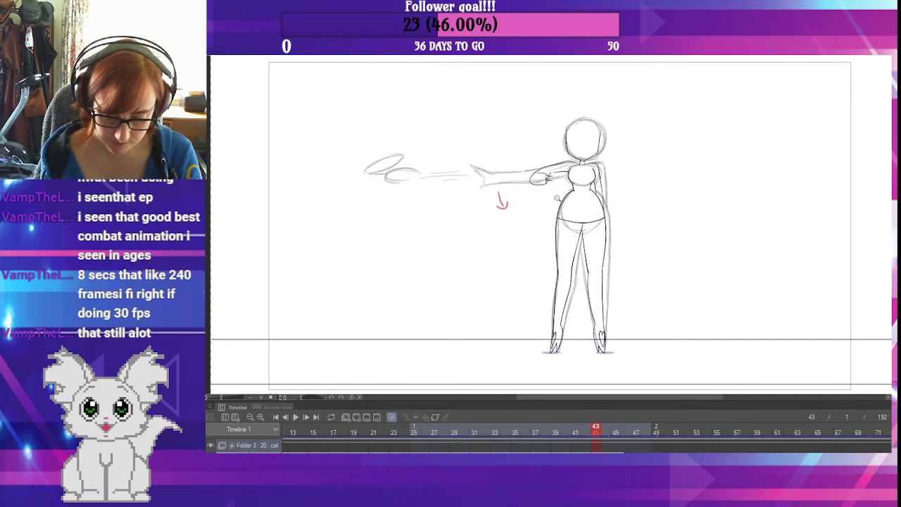
left_click_drag(556, 192, 535, 259)
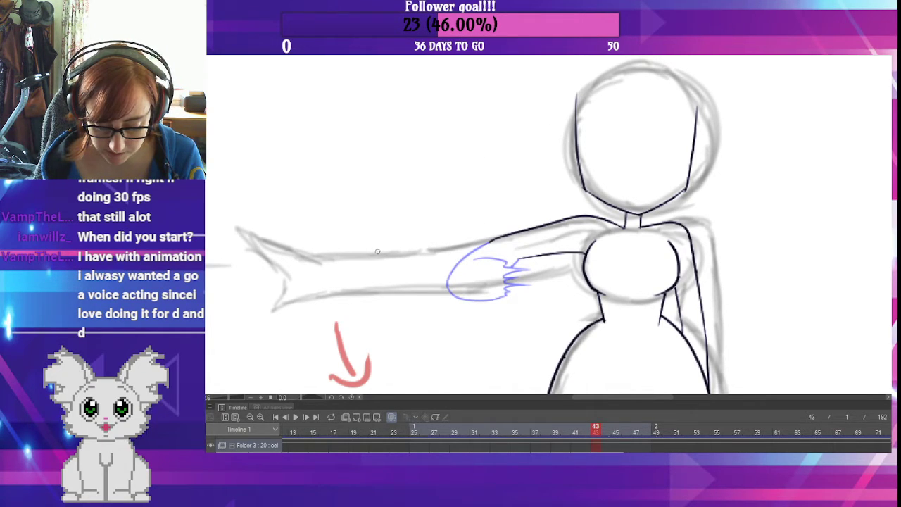
left_click_drag(377, 251, 501, 238)
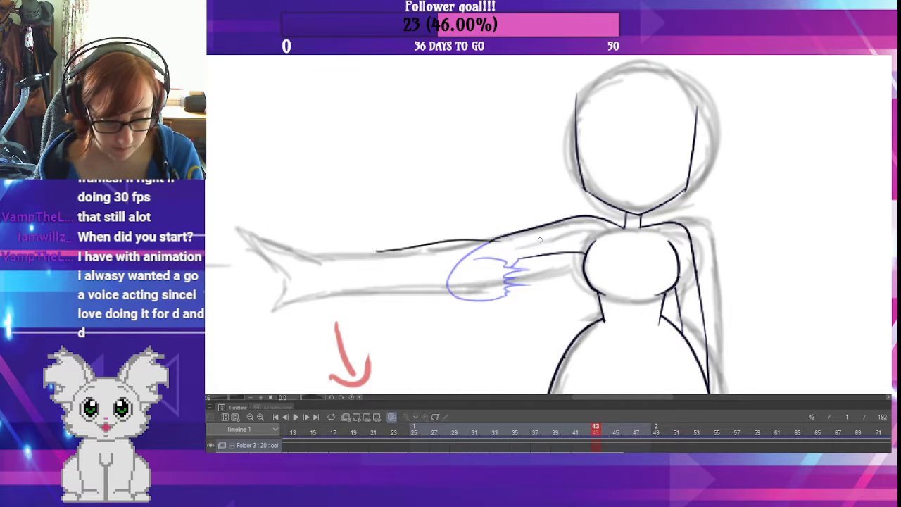
key("ctrl+z")
left_click_drag(386, 249, 514, 238)
key("ctrl+z")
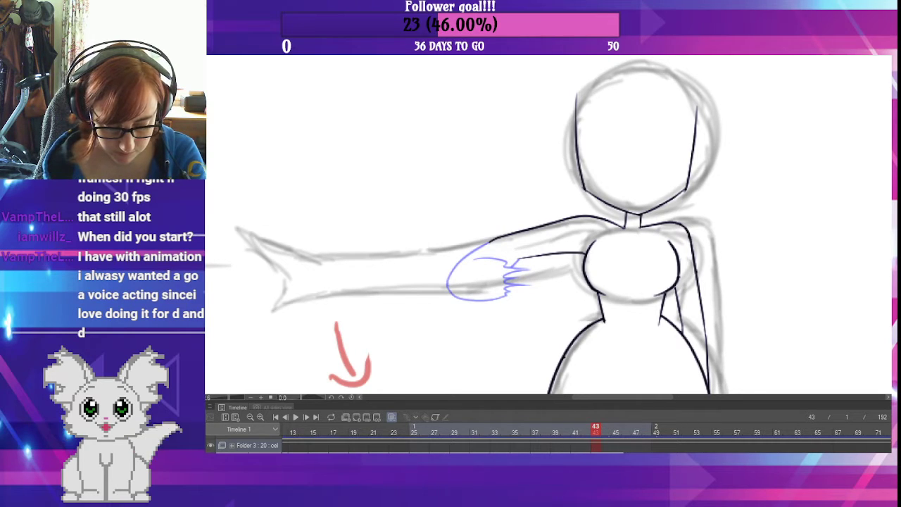
- Shift and slightly rotate the line along the underside of the outstretched upper arm on frame 43
left_click(545, 256, "ctrl")
left_click_drag(505, 263, 485, 276)
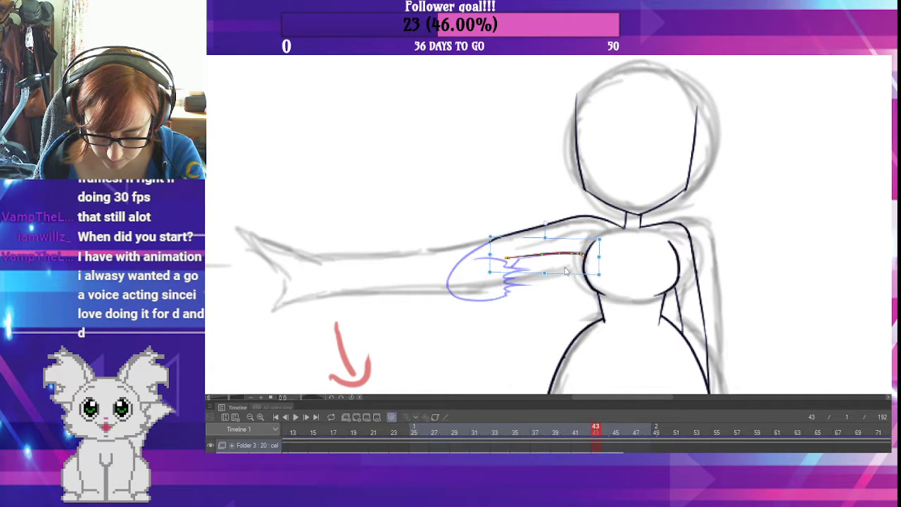
left_click_drag(576, 278, 561, 266)
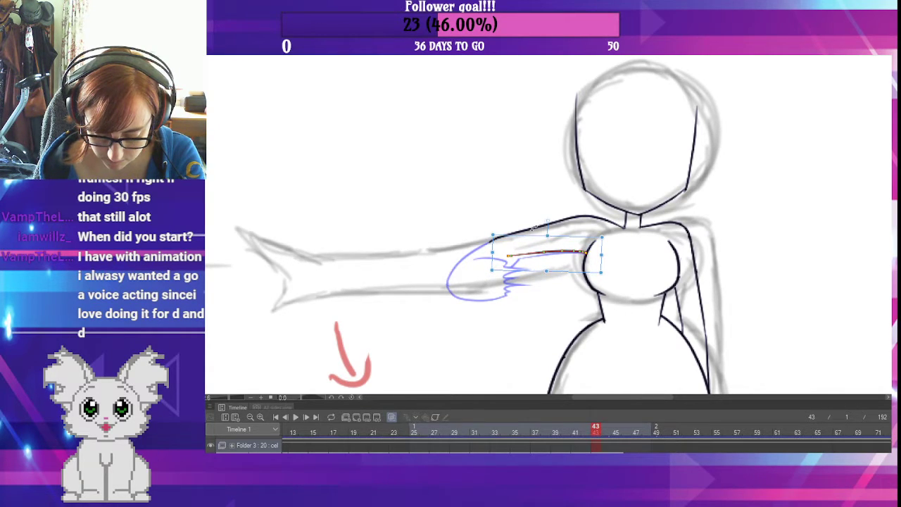
left_click_drag(533, 227, 531, 229)
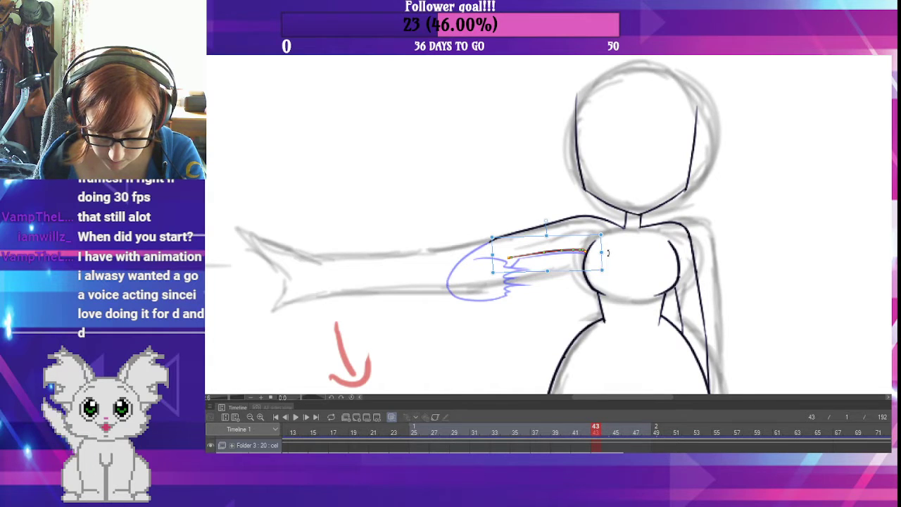
- Slightly resize and rotate the shoulder-to-elbow line along the upper side of the outstretched arm
left_click(591, 220)
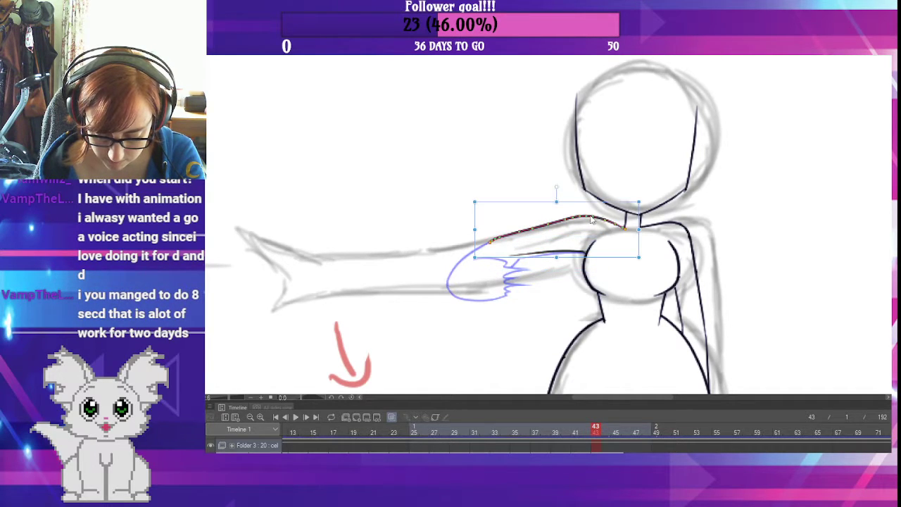
left_click_drag(475, 257, 472, 248)
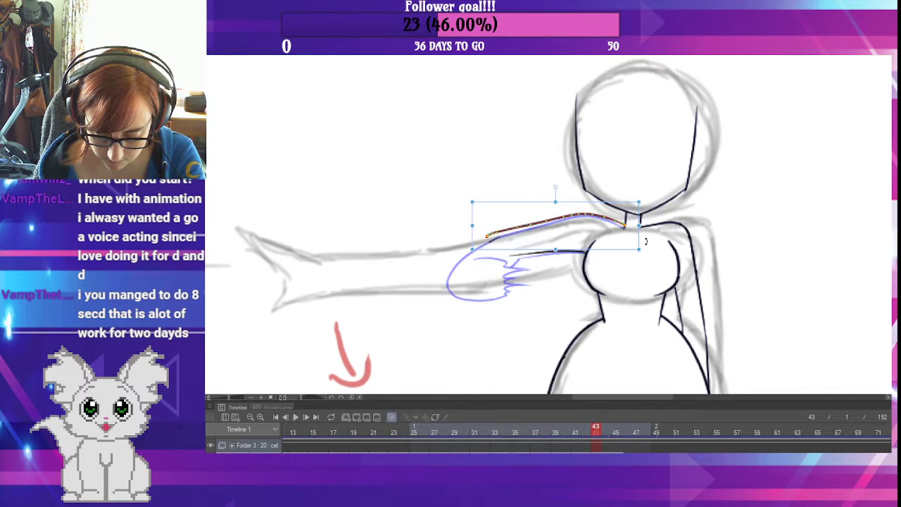
left_click_drag(645, 241, 632, 246)
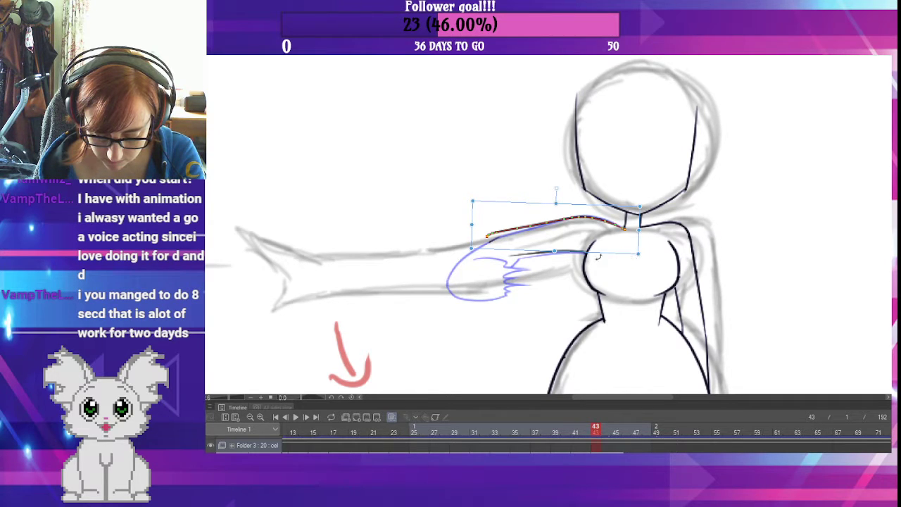
left_click(544, 278)
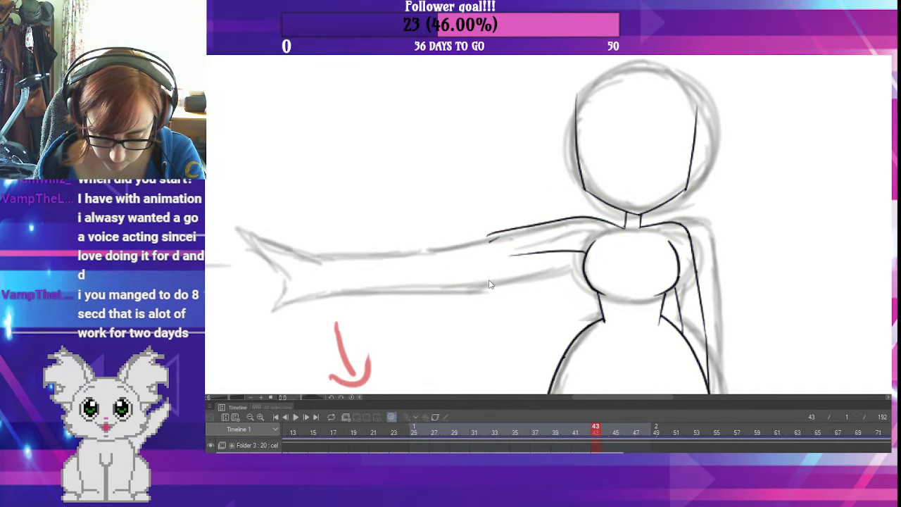
- Nudge and slightly rotate the shoulder-to-elbow line on the upper side of the outstretched arm to fit the shoulder
left_click(614, 227)
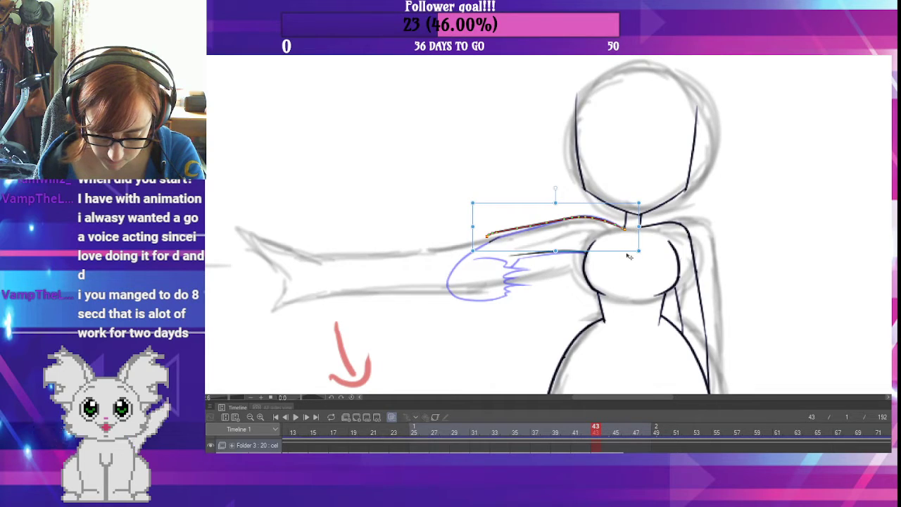
key("Up")
key("Up")
key("Left")
key("Down")
key("Left")
key("Down")
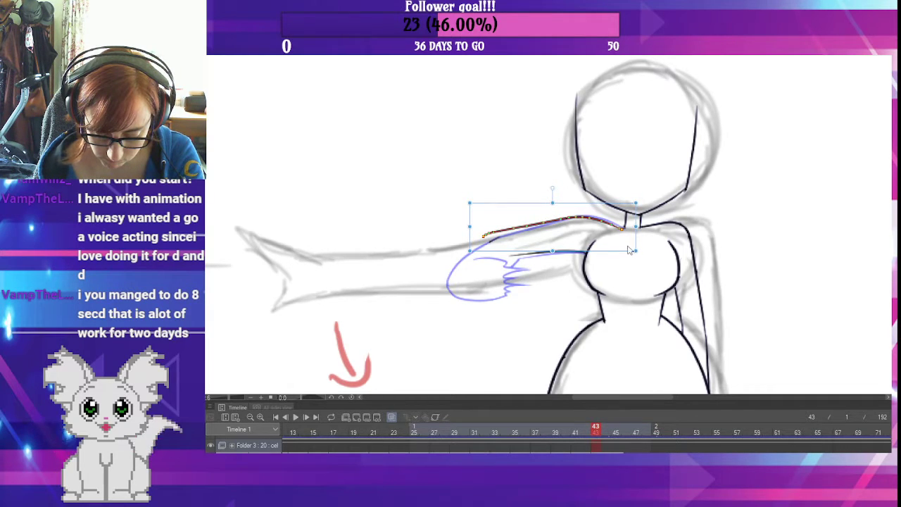
key("Right")
key("Up")
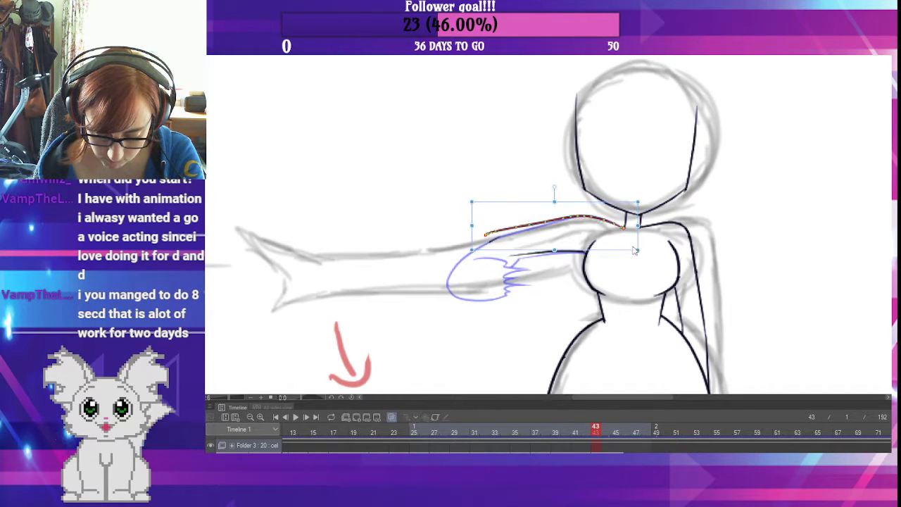
left_click_drag(618, 255, 621, 252)
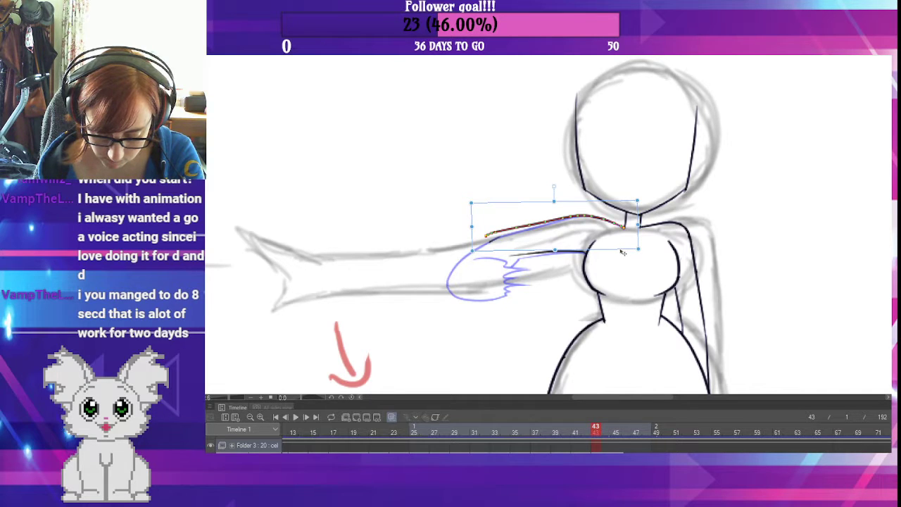
key("Left")
key("Left")
key("Down")
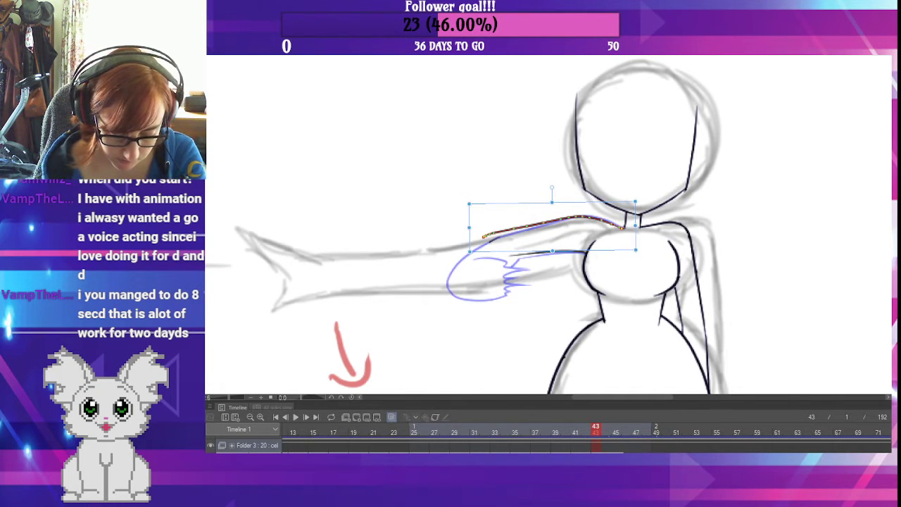
key("Return")
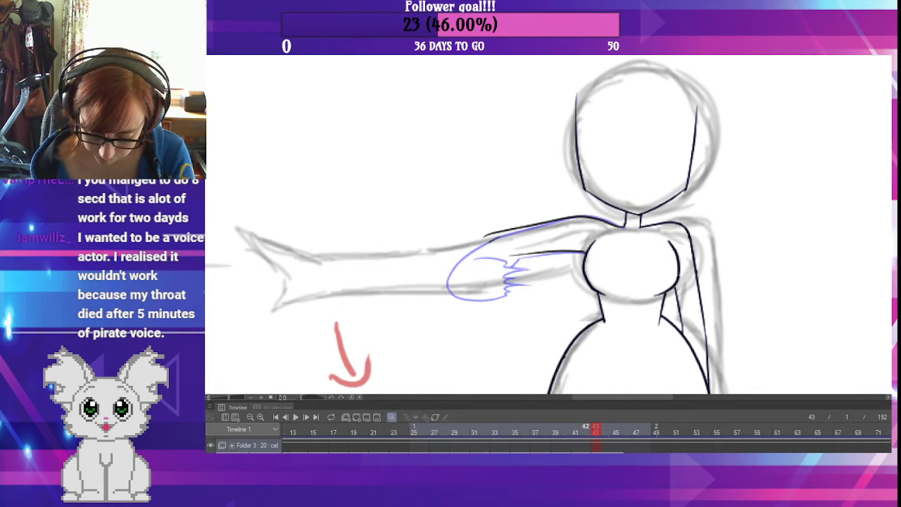
- Try to draw the upper forearm outline from the elbow toward the wrist on frame 43
left_click(585, 429)
left_click(596, 430)
left_click(602, 448)
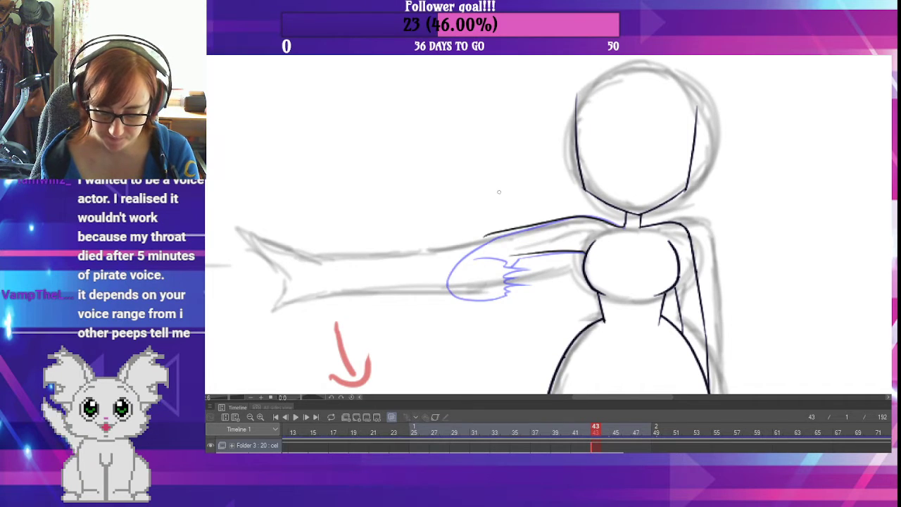
left_click_drag(498, 191, 583, 231)
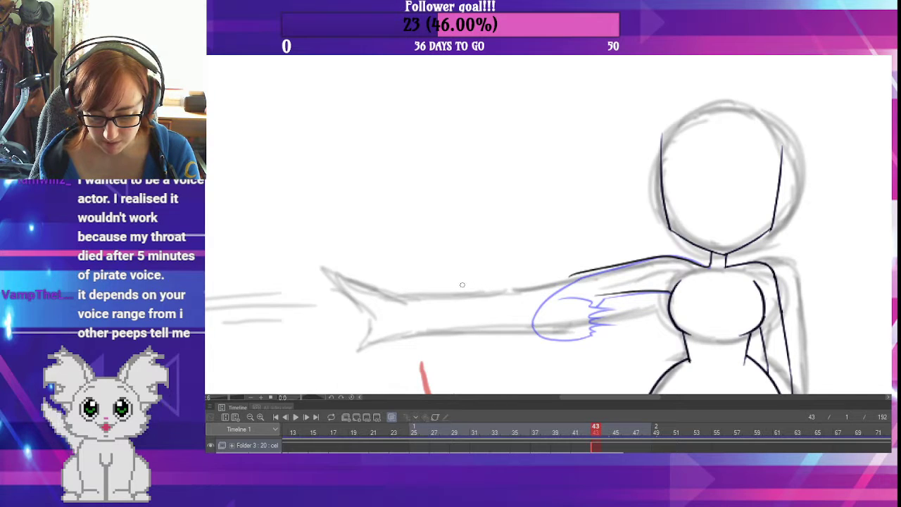
left_click_drag(459, 286, 574, 272)
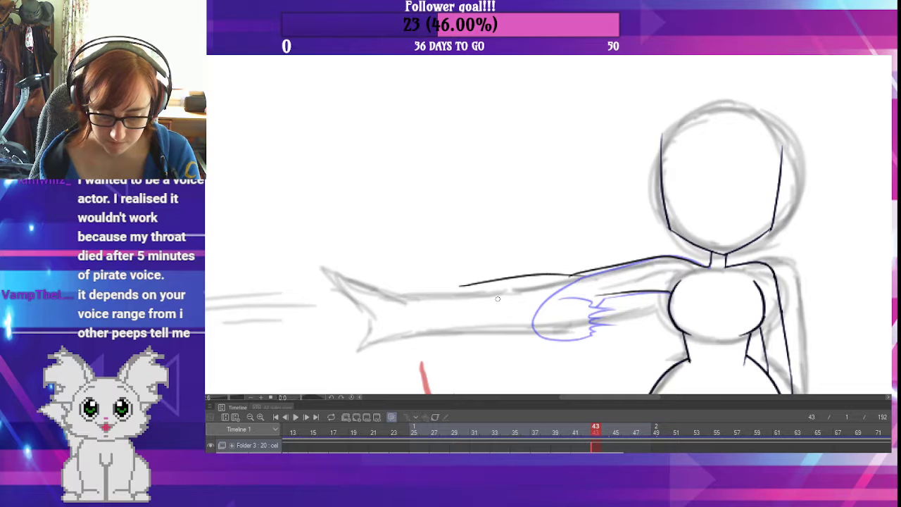
key("ctrl+z")
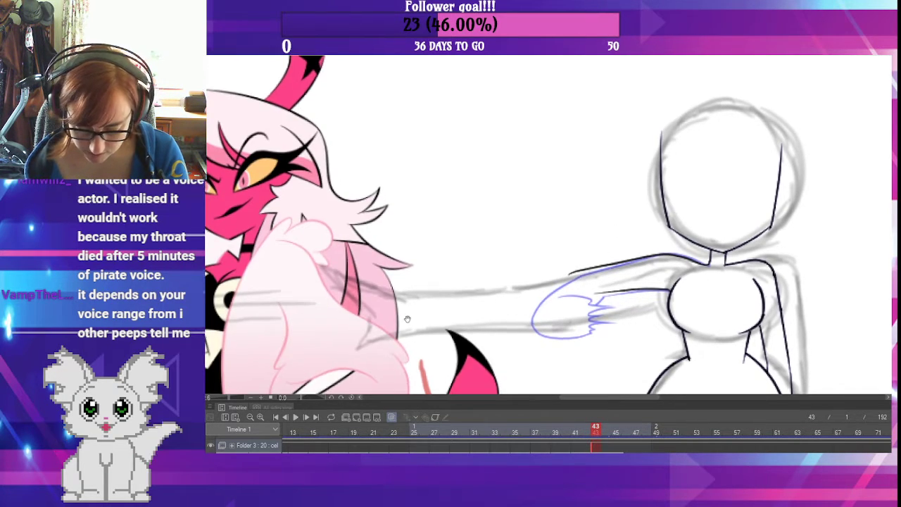
- Draw the lower and upper forearm outlines of the outstretched arm, extending the upper arm lines toward the coloured character
left_click_drag(406, 317, 637, 201)
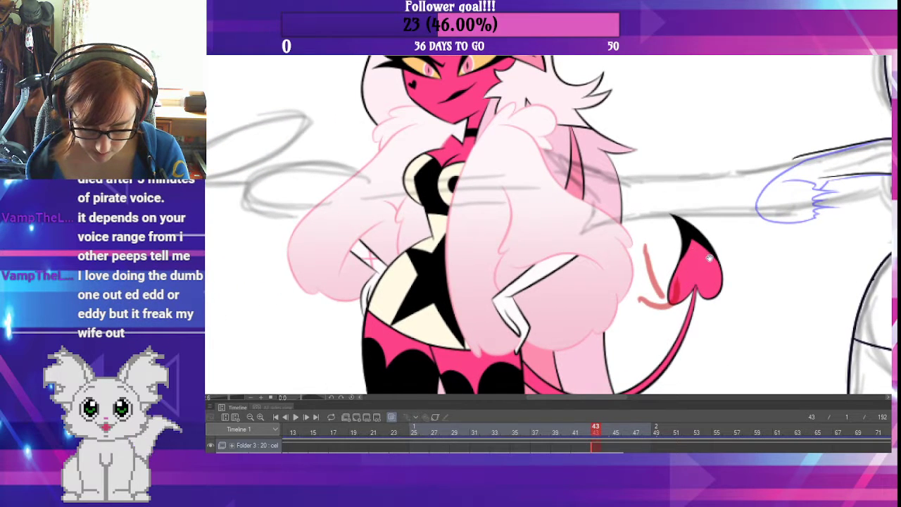
left_click_drag(714, 278, 529, 303)
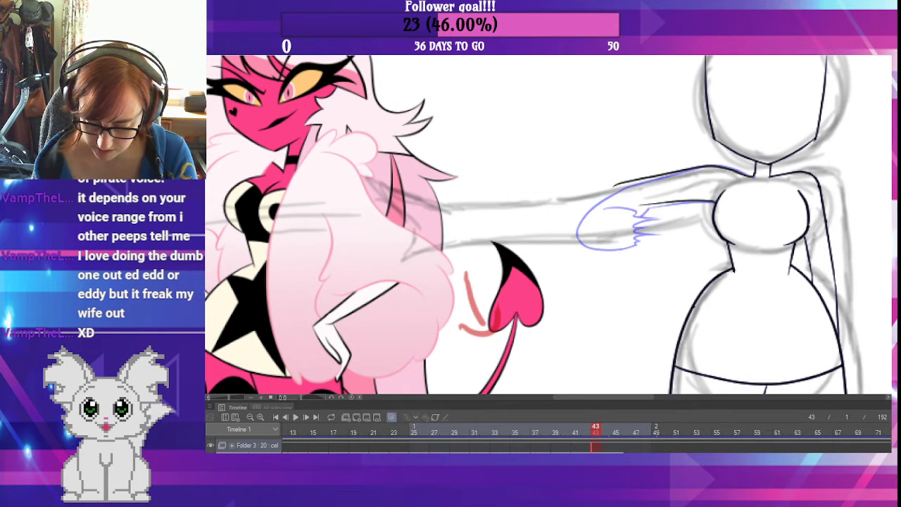
scroll(805, 266, "up", 3)
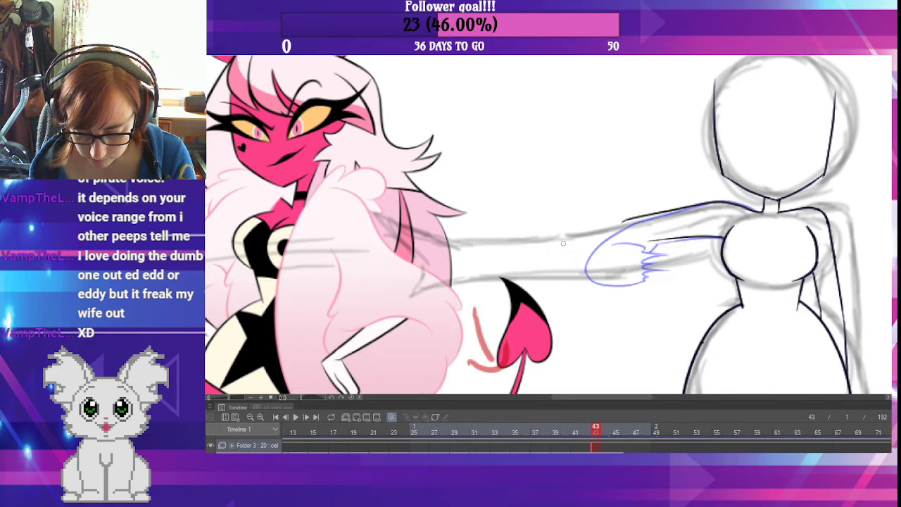
left_click_drag(522, 240, 667, 239)
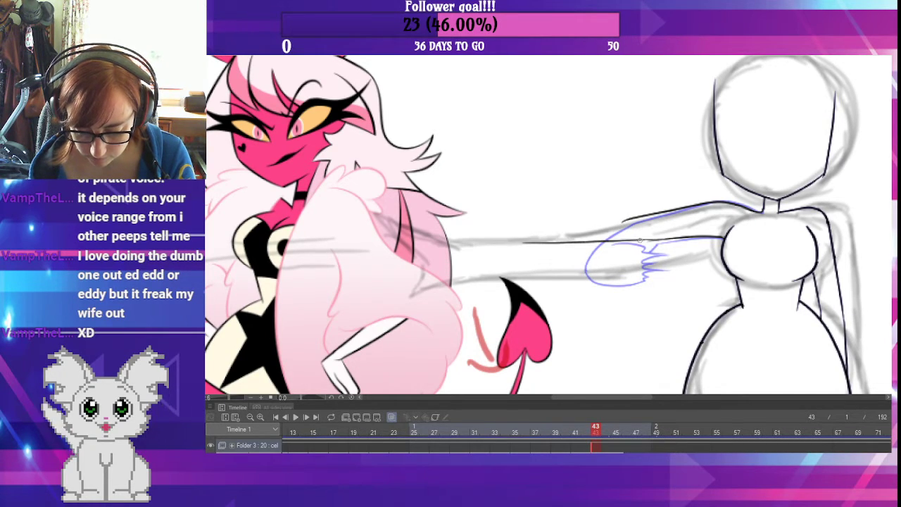
left_click_drag(521, 233, 654, 220)
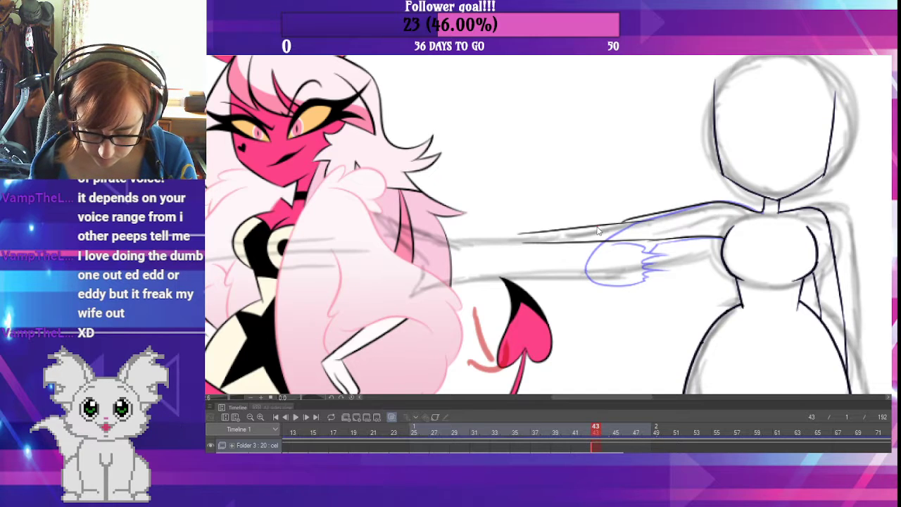
- Raise the upper forearm line to the upper arm line and reposition the lower forearm line to match
left_click_drag(597, 227, 601, 219)
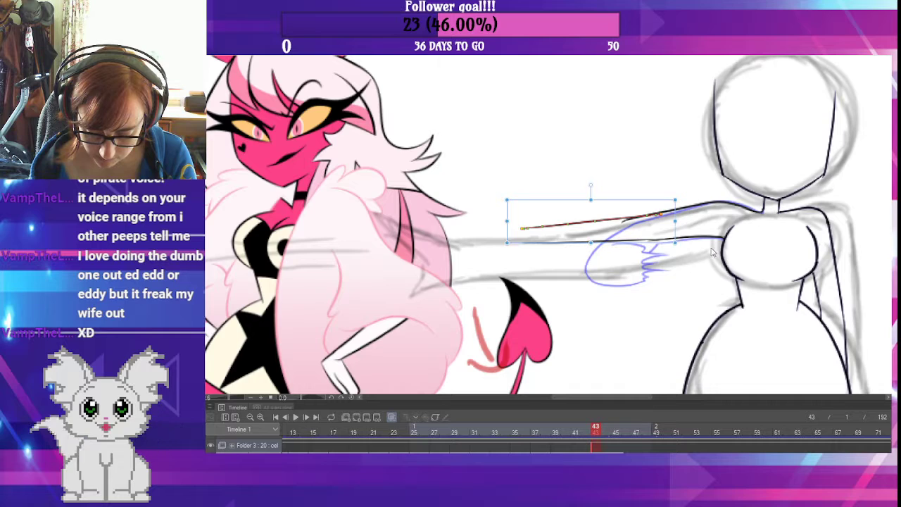
left_click(653, 241)
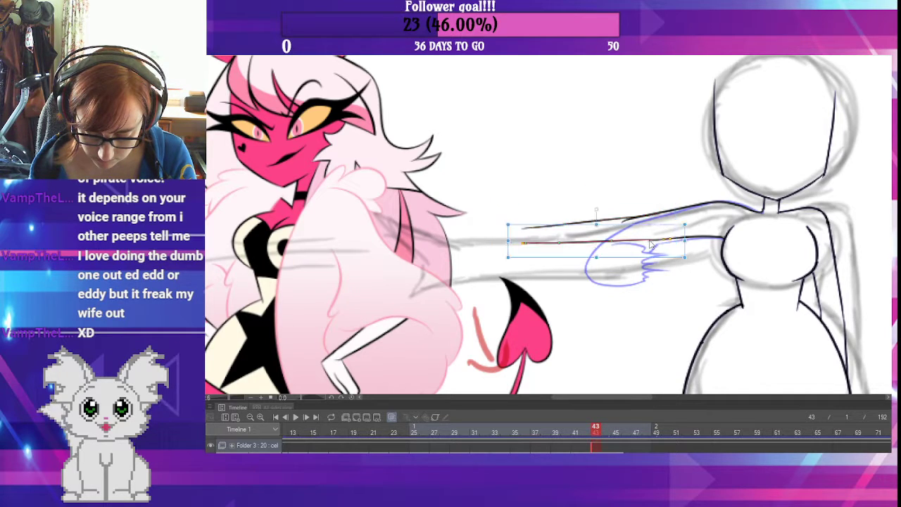
left_click_drag(694, 252, 667, 253)
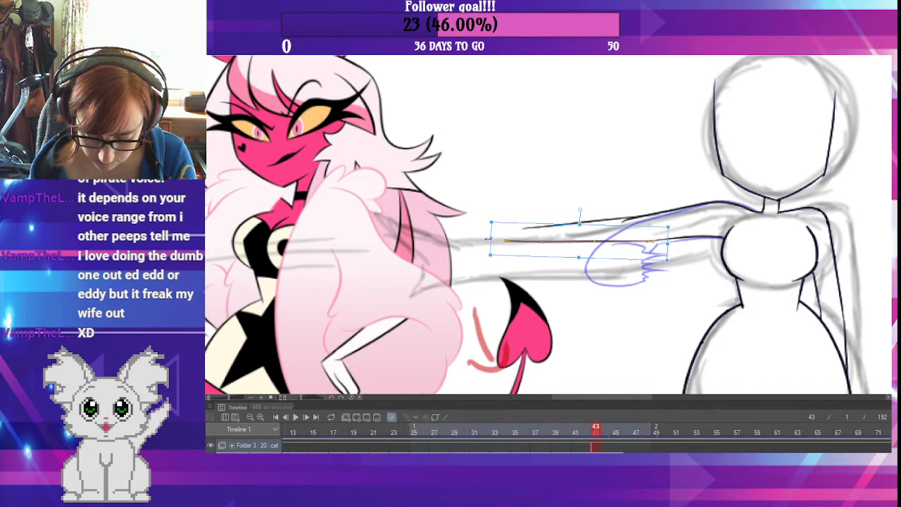
left_click_drag(490, 240, 511, 221)
left_click(542, 228)
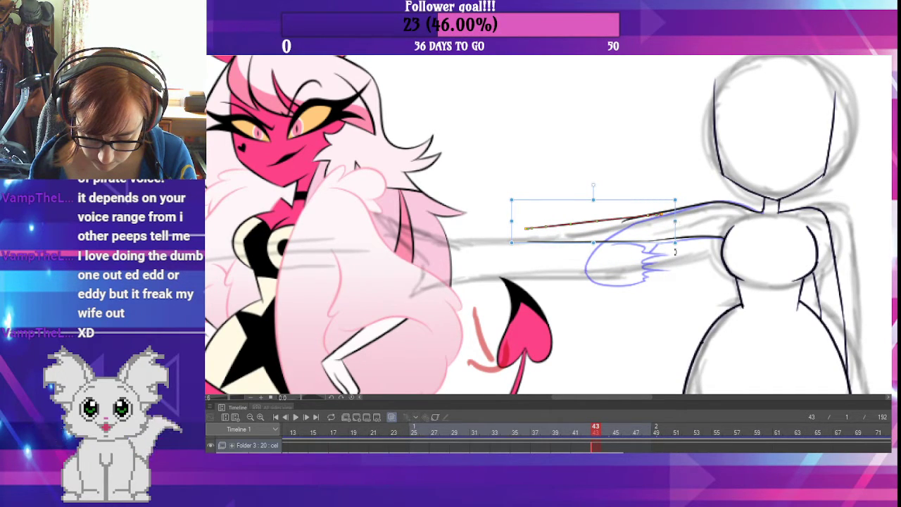
left_click(675, 272)
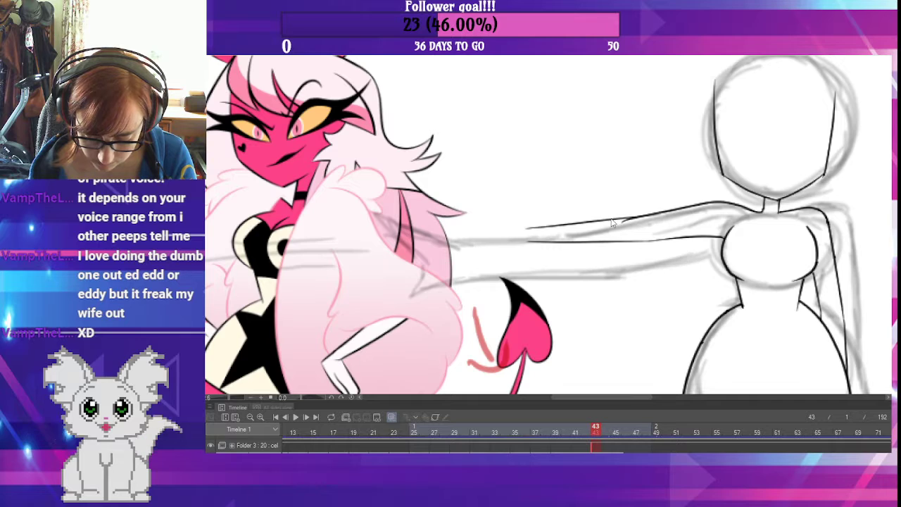
- Shorten, slightly rotate and nudge the upper forearm line so it joins the shoulder-to-elbow line
key("ctrl+z")
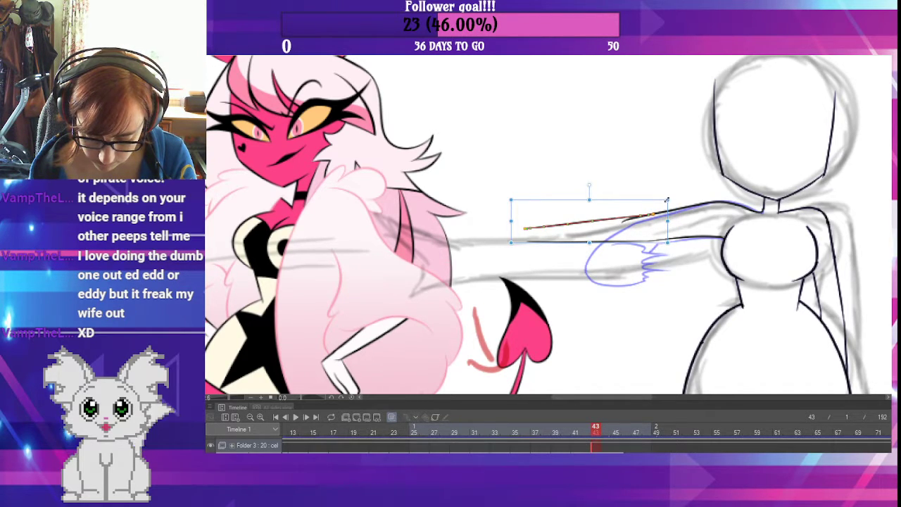
left_click_drag(667, 201, 659, 203)
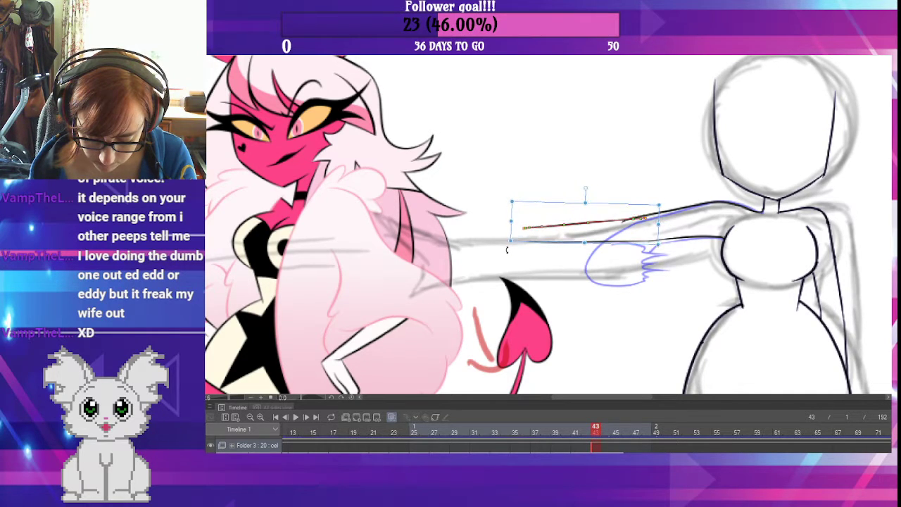
key("Up")
key("Up")
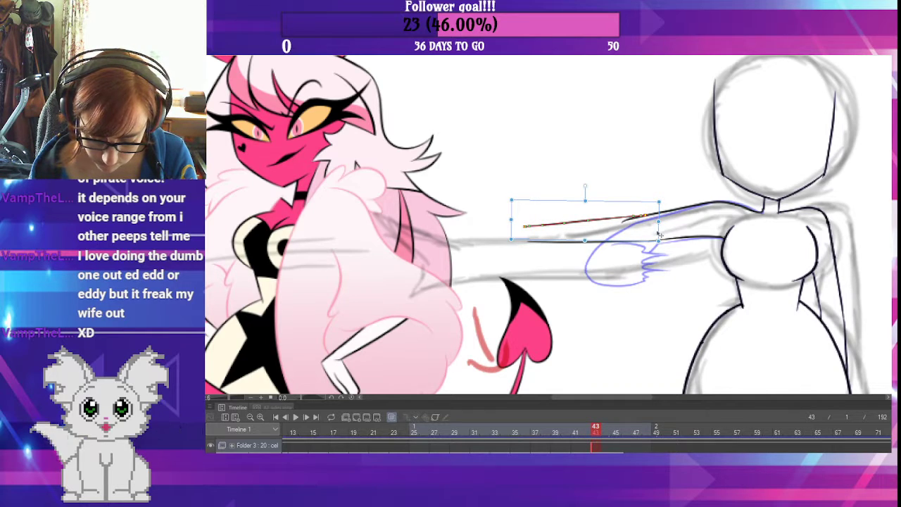
key("Down")
key("Left")
key("Left")
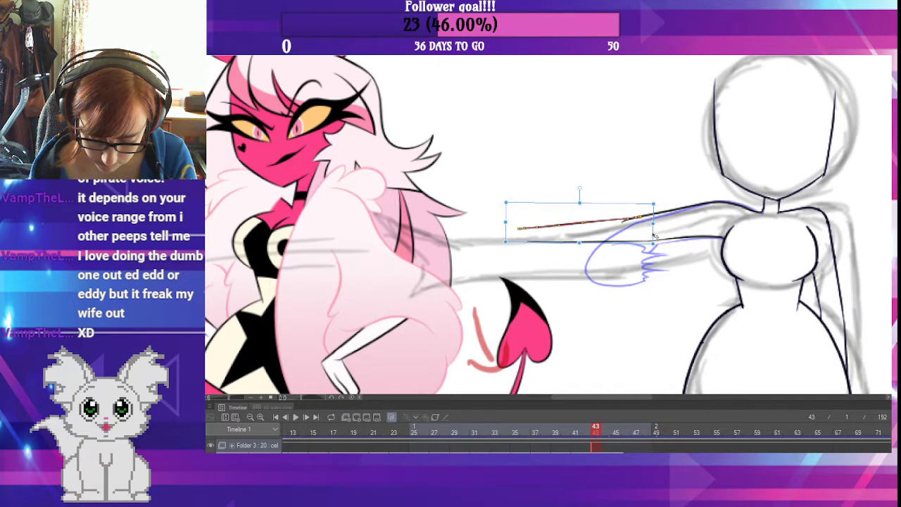
key("Up")
key("Right")
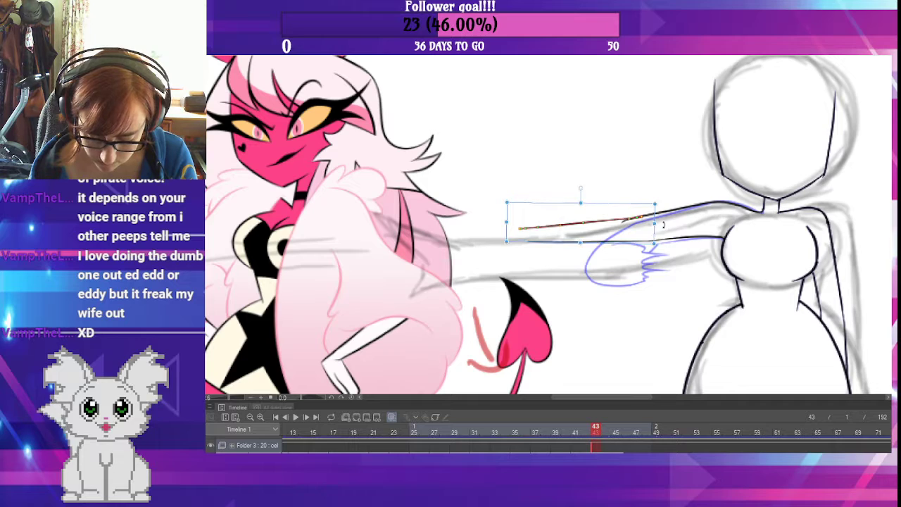
- Adjust the underside lines of the upper arm and forearm so they meet at the elbow
left_click(680, 241)
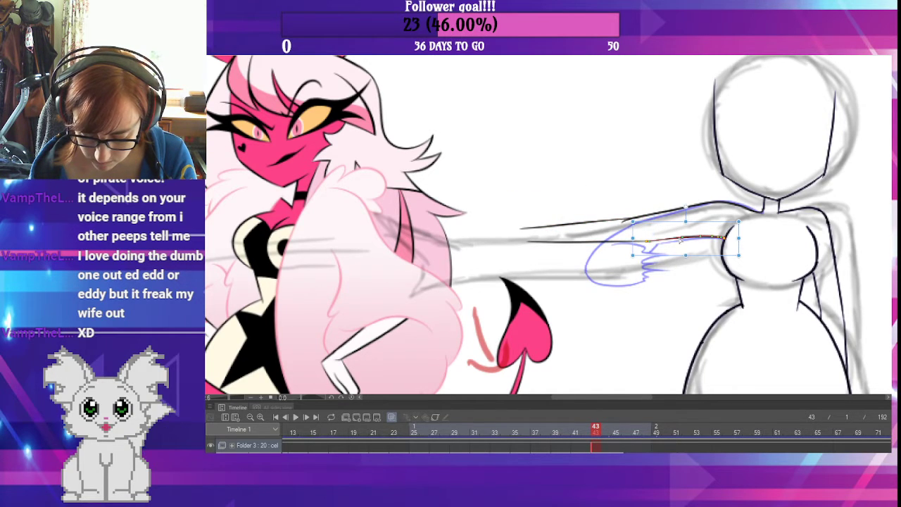
left_click_drag(631, 241, 659, 242)
left_click(608, 241)
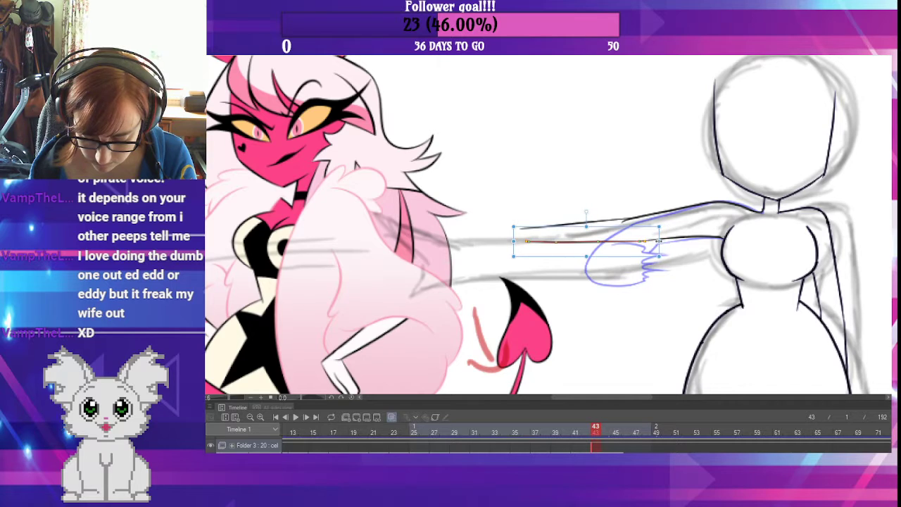
left_click(661, 294)
left_click_drag(665, 305, 656, 303)
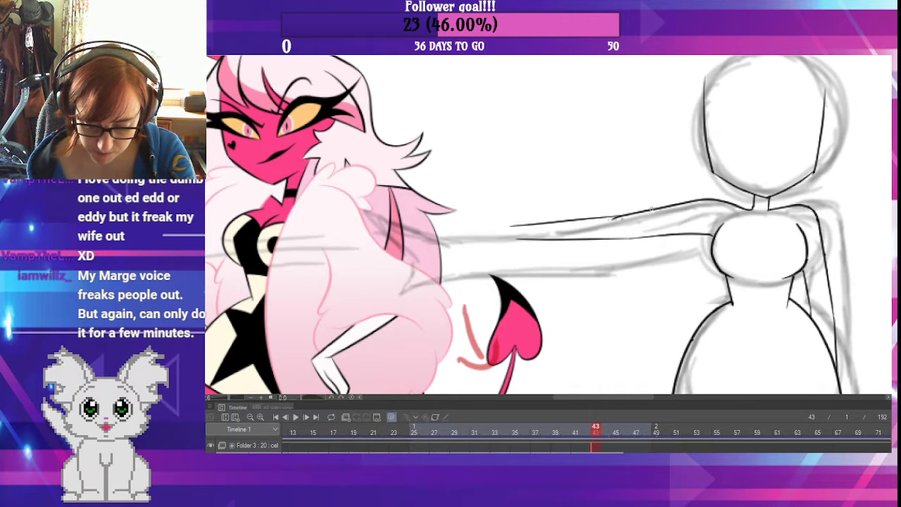
mouse_move(637, 286)
left_mouse_down()
mouse_move(623, 324)
mouse_move(672, 285)
left_mouse_up()
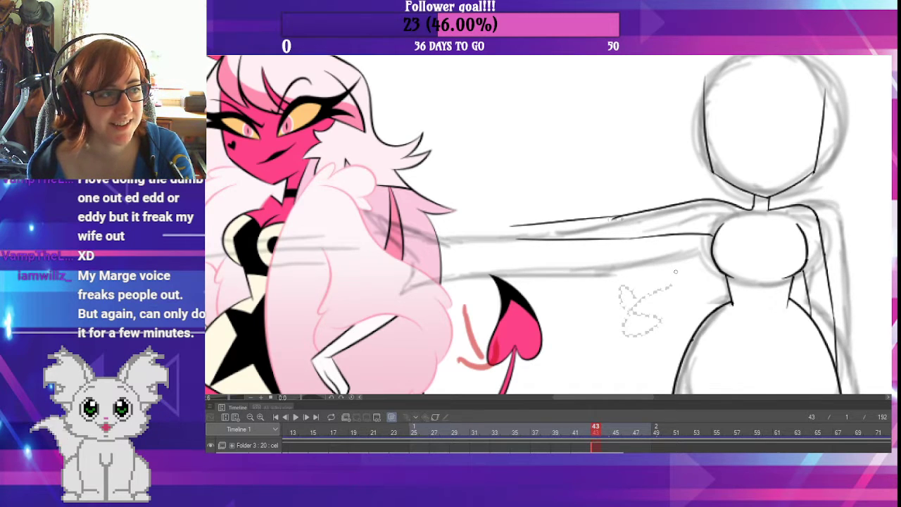
key("ctrl+d")
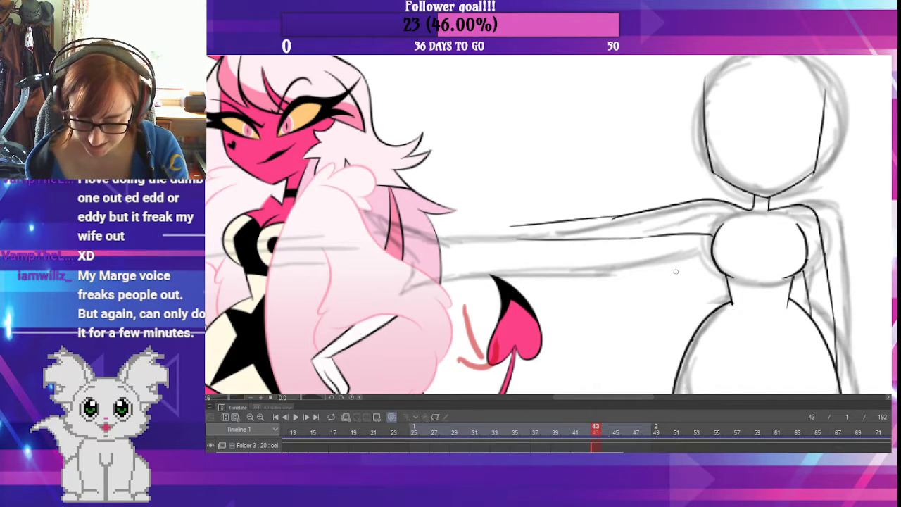
left_click(619, 444)
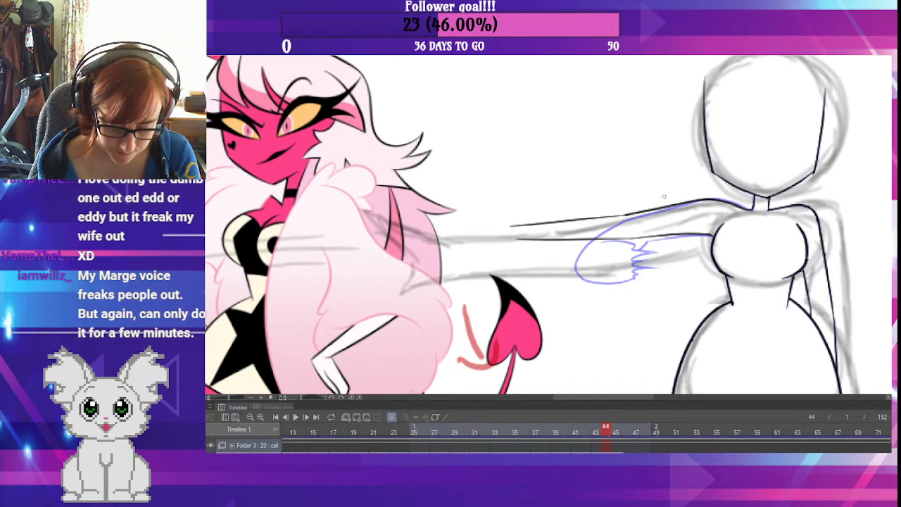
key("Left")
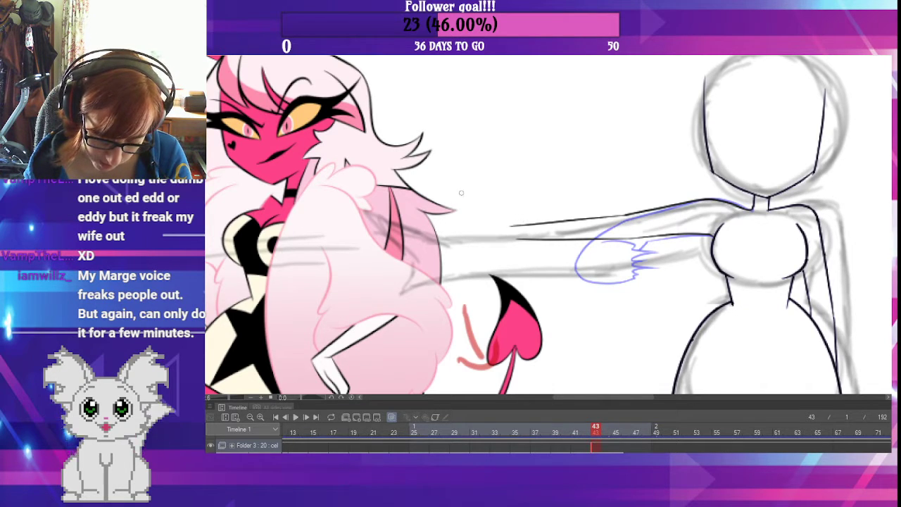
- Draw the back of the hand and upper finger line beyond the wrist of the outstretched arm, nudging the finger line to connect
left_click_drag(503, 211, 548, 228)
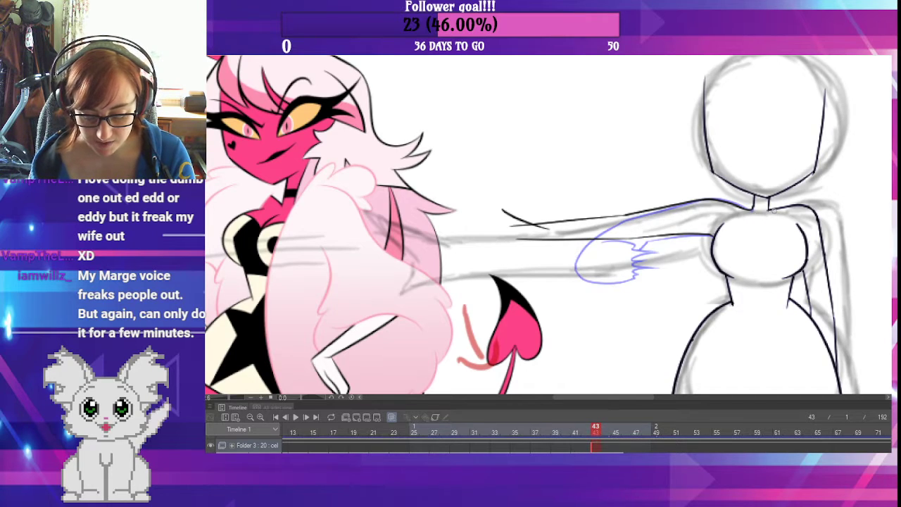
left_click_drag(617, 306, 684, 310)
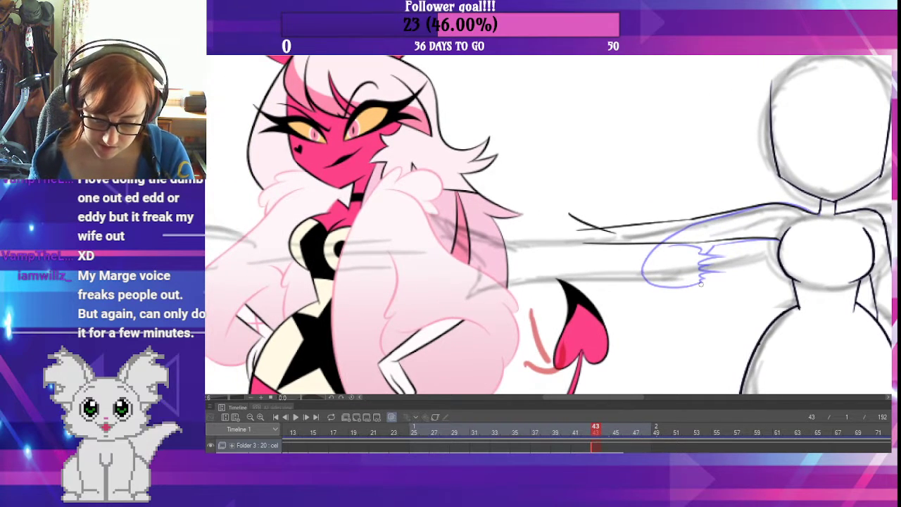
left_click_drag(530, 197, 577, 212)
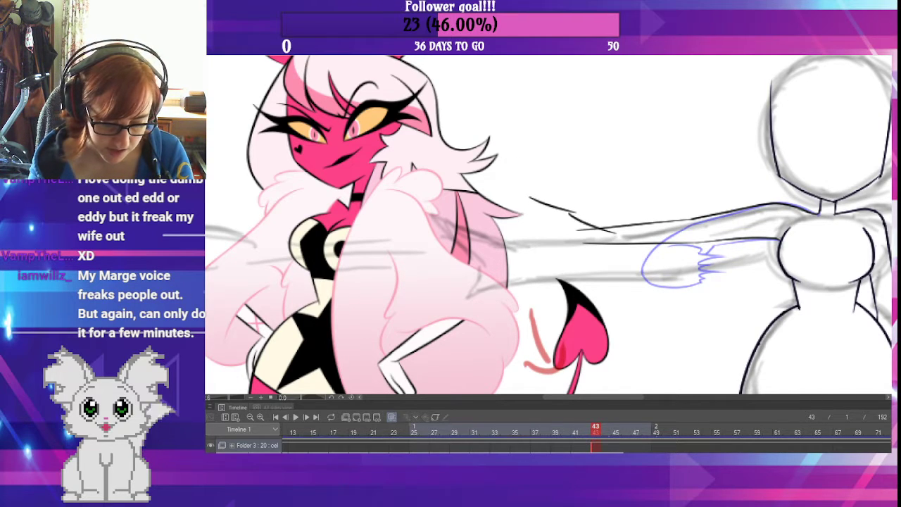
left_click(551, 205)
left_click_drag(550, 205, 554, 210)
key("Return")
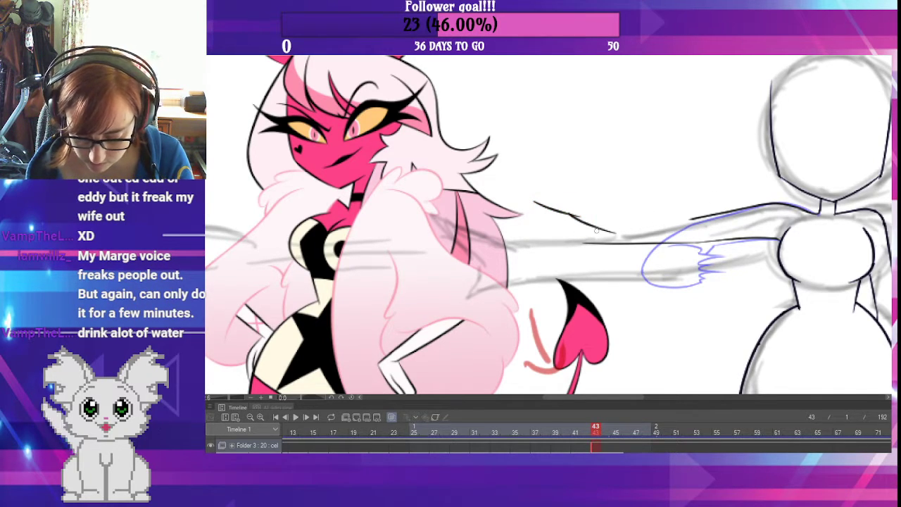
left_click_drag(692, 219, 596, 227)
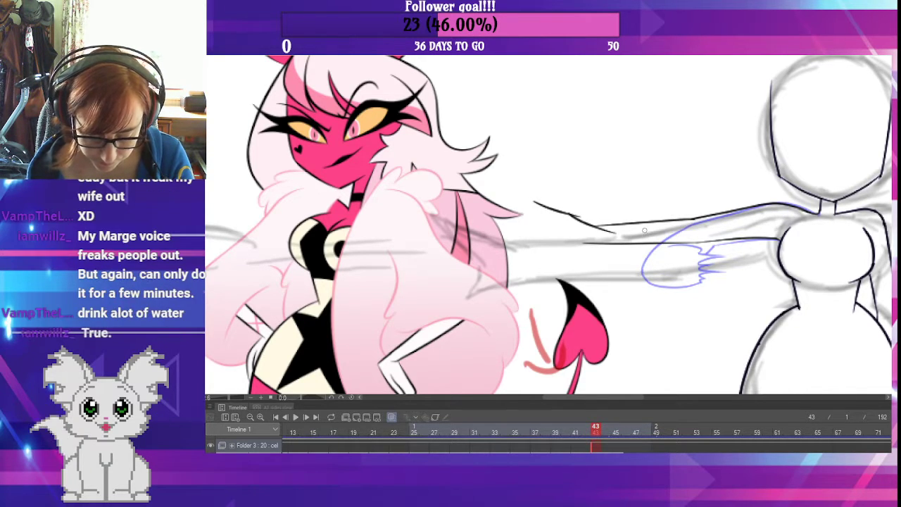
key("ctrl+z")
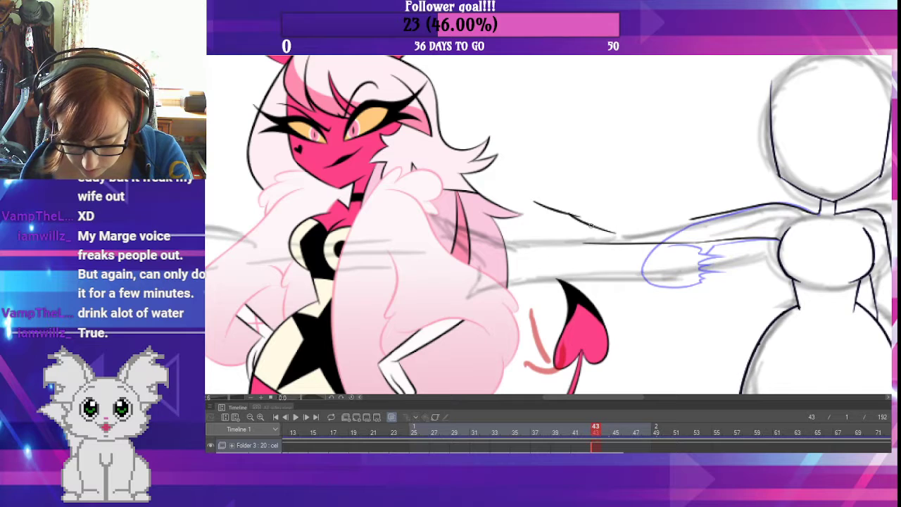
left_click_drag(595, 227, 692, 219)
key("ctrl+z")
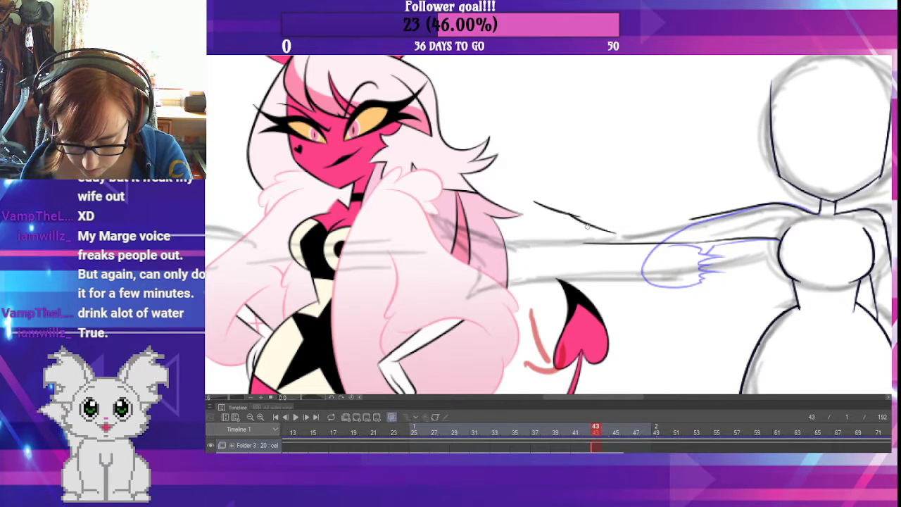
left_click_drag(595, 226, 782, 208)
key("ctrl+z")
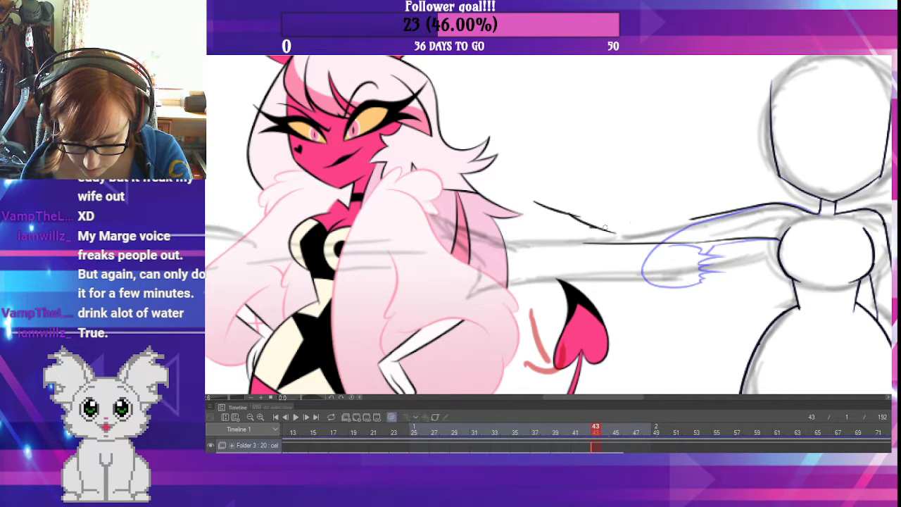
- Redraw the upper forearm outline from wrist to elbow, then shift and slightly rotate it to join the hand and upper arm
left_click_drag(597, 226, 703, 220)
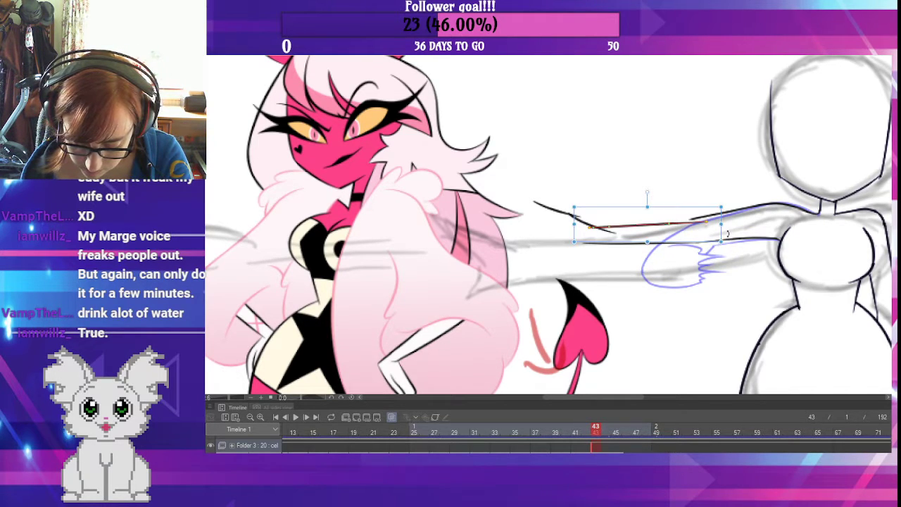
left_click_drag(730, 236, 705, 240)
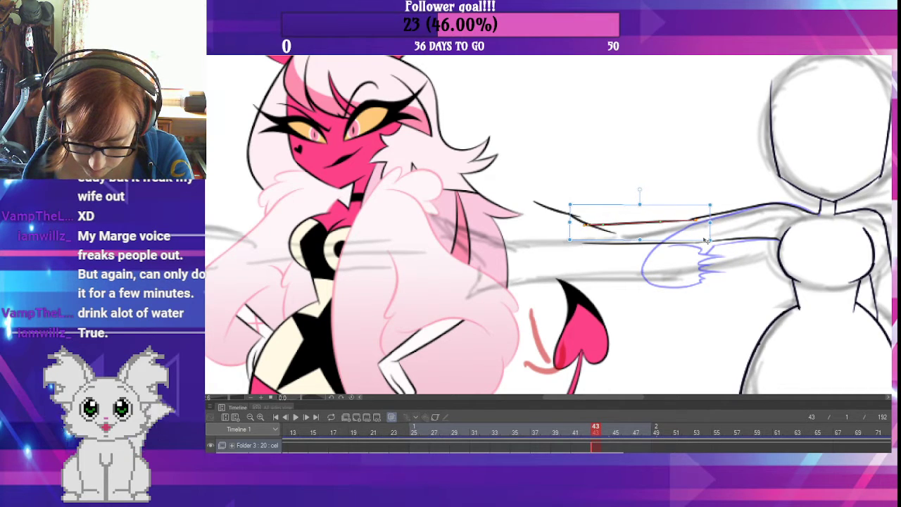
left_click(720, 235)
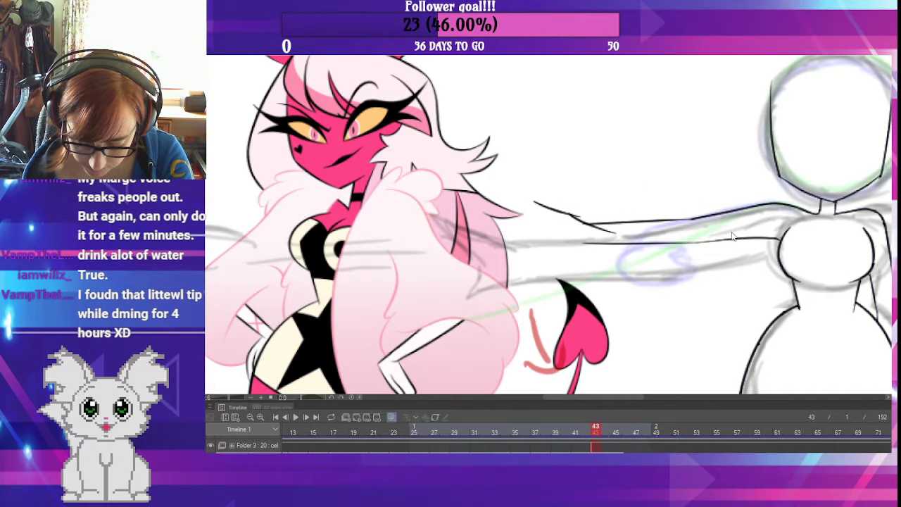
left_click(661, 220)
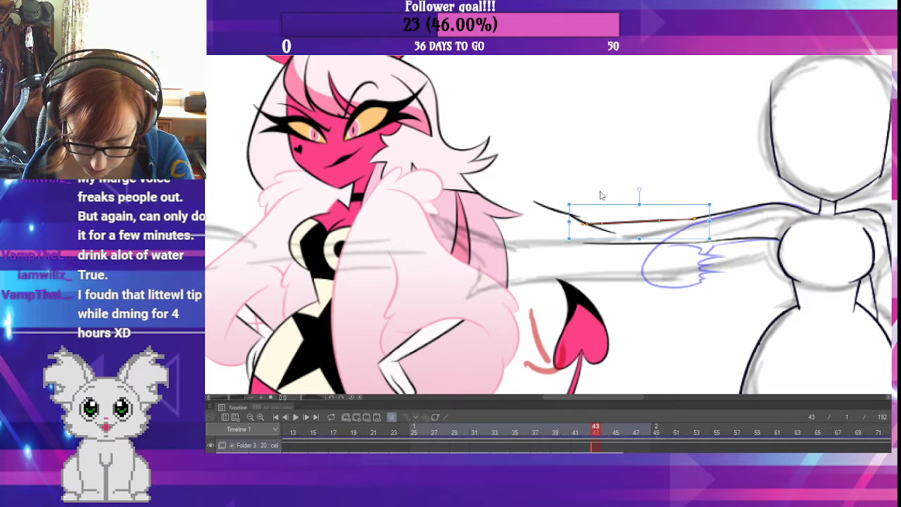
left_click_drag(715, 225, 692, 238)
left_click(726, 227)
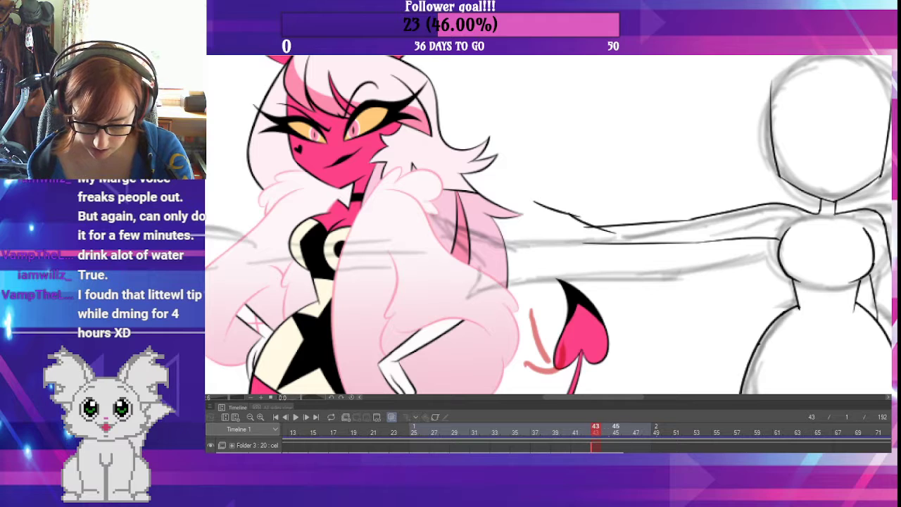
- On frame 44, draw the thumb, palm curve and underside of the finger on the outstretched hand
key("Right")
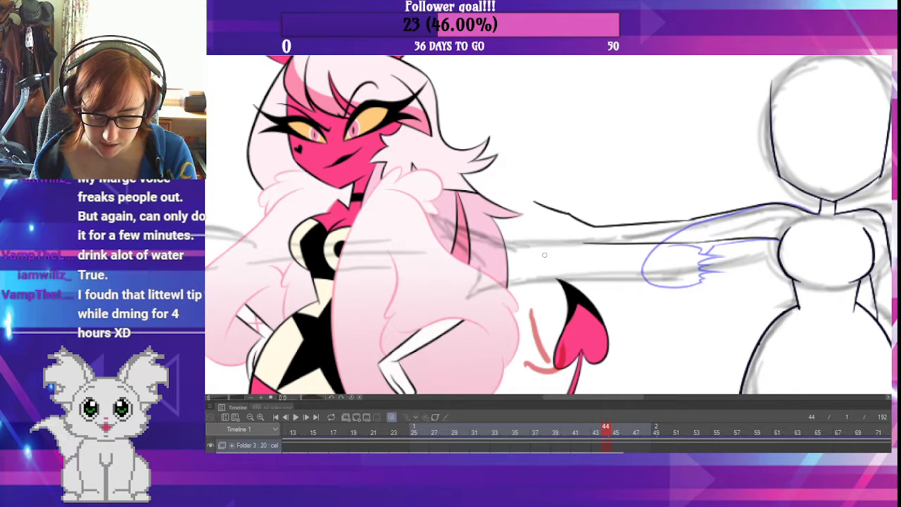
left_click_drag(548, 256, 591, 239)
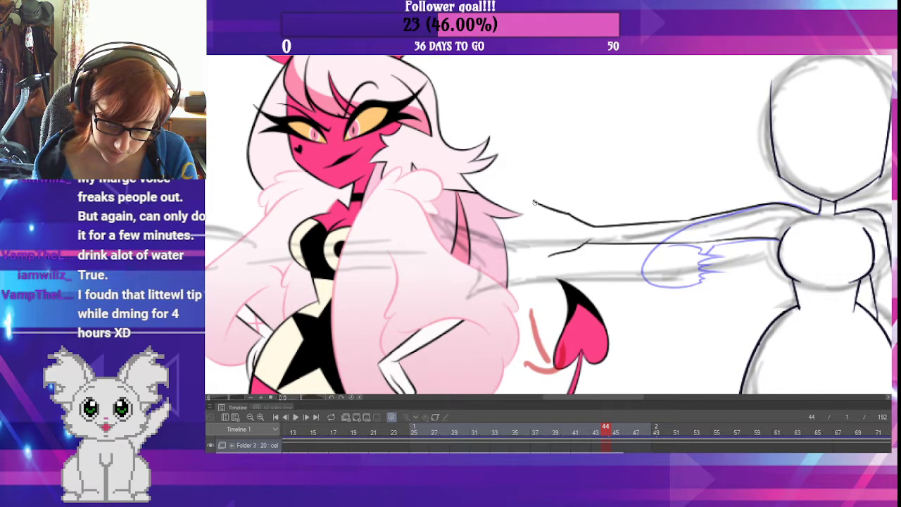
left_click_drag(534, 201, 552, 218)
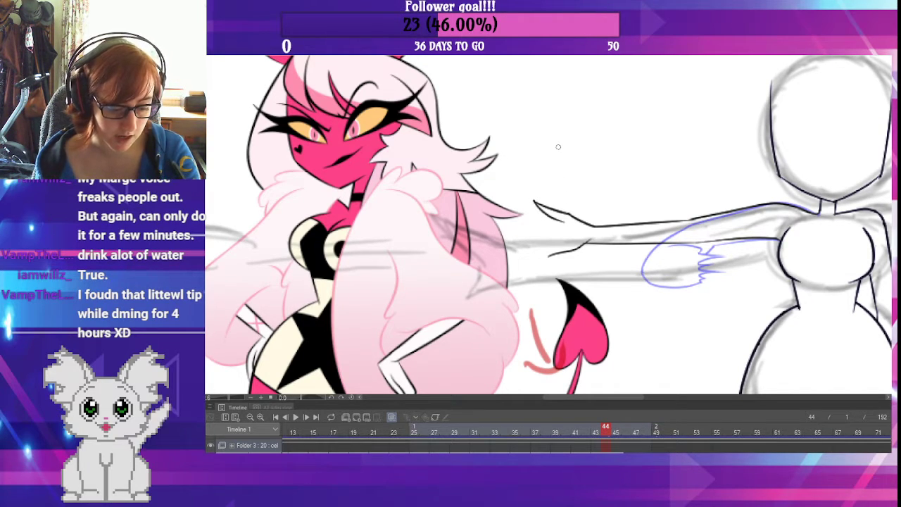
mouse_move(550, 258)
left_mouse_down()
mouse_move(567, 211)
mouse_move(568, 236)
mouse_move(554, 249)
mouse_move(572, 238)
mouse_move(553, 263)
left_mouse_up()
key("ctrl+z")
key("ctrl+z")
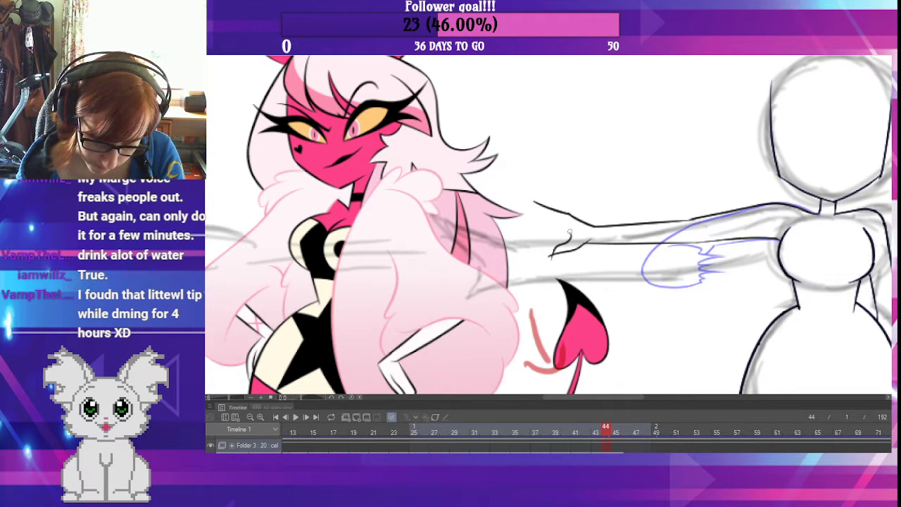
left_click_drag(569, 232, 534, 198)
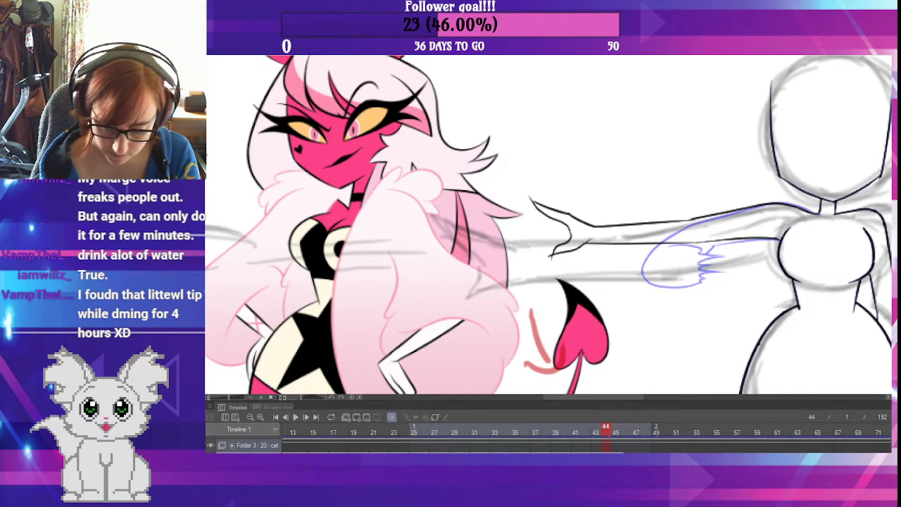
- Lengthen the upper finger line slightly and nudge it up so it meets the fingertip and the back of the hand
left_click(568, 216)
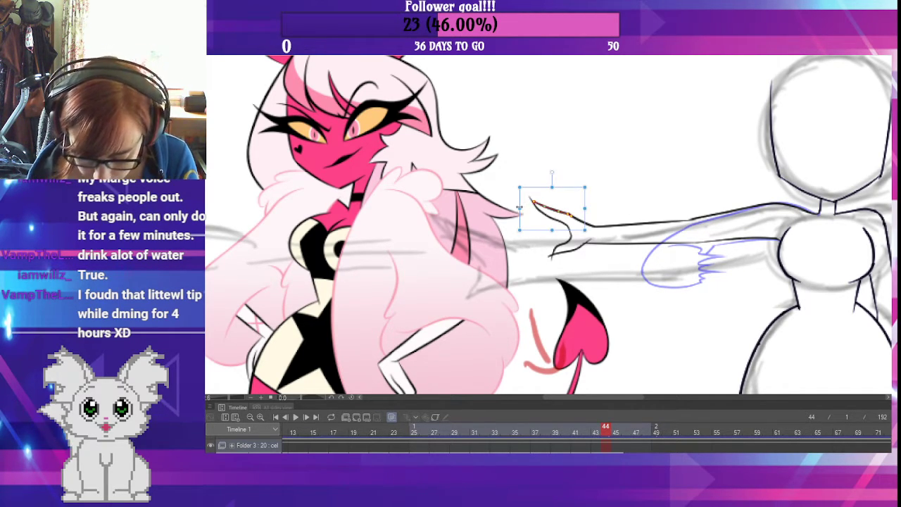
left_click_drag(520, 208, 516, 209)
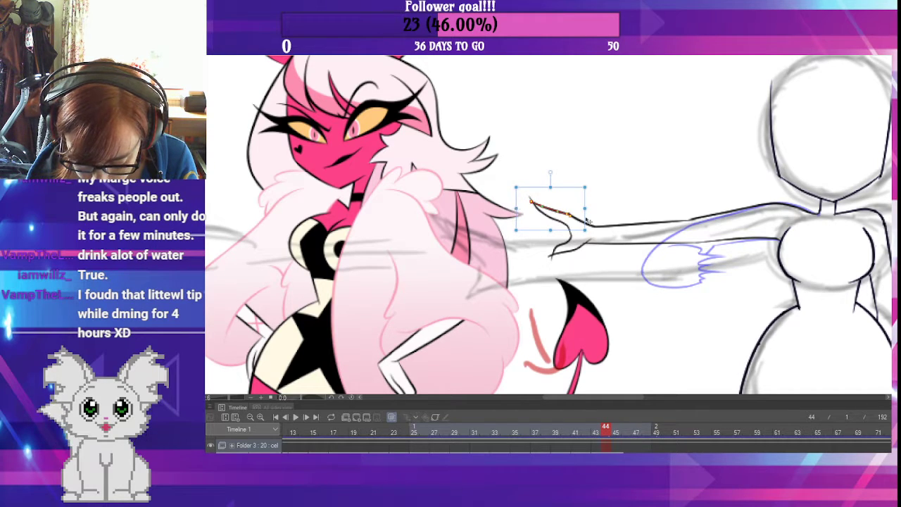
left_click_drag(580, 231, 581, 229)
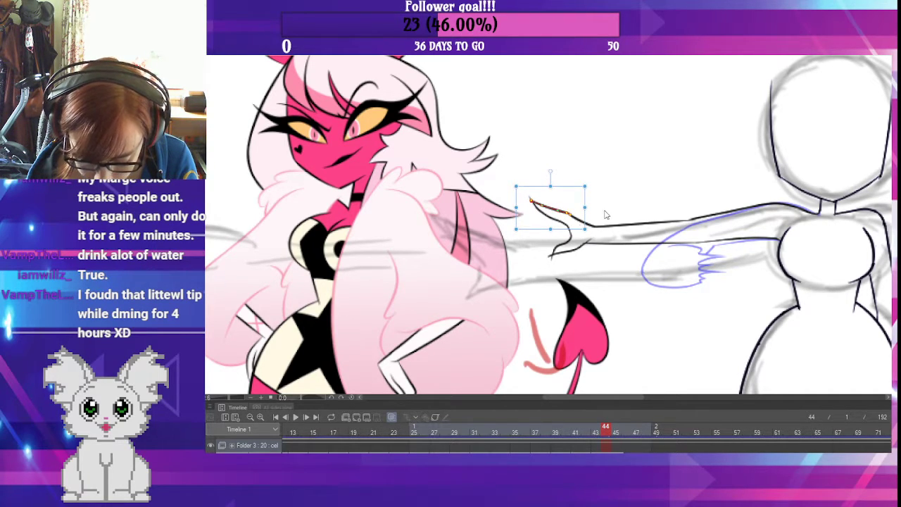
left_click(626, 213)
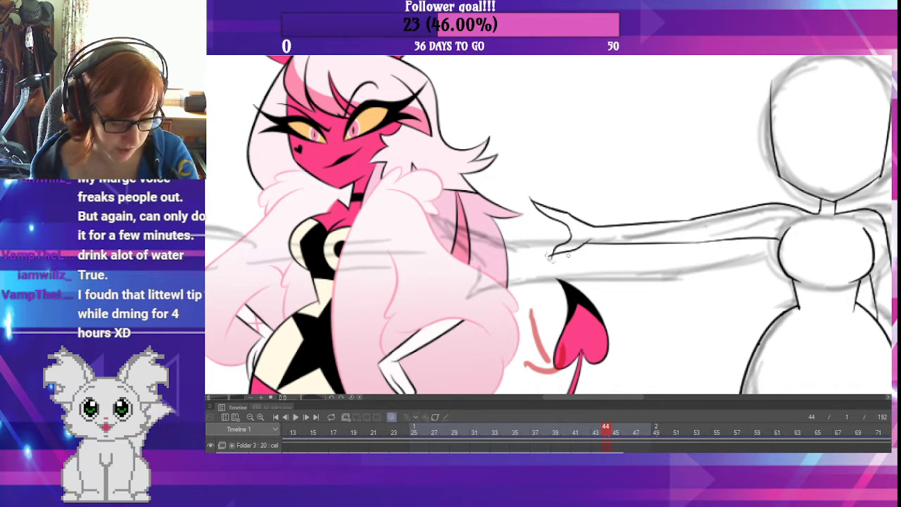
left_click(608, 443)
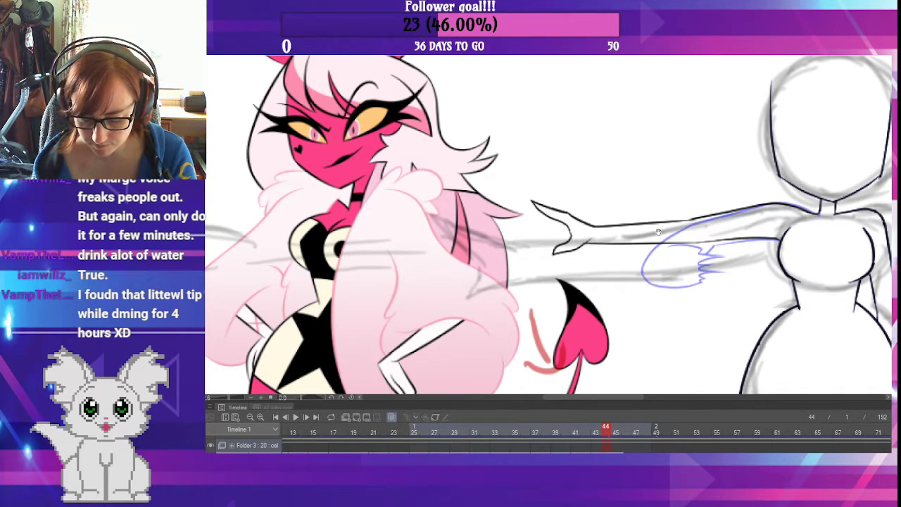
- Slightly enlarge the inner finger lines to fit between the upper finger and the palm
left_click_drag(658, 232, 700, 233)
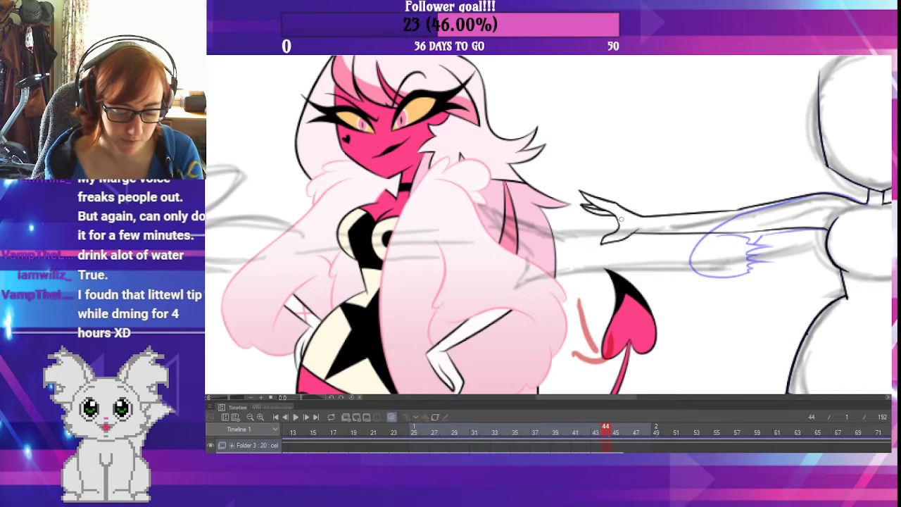
left_click(594, 210)
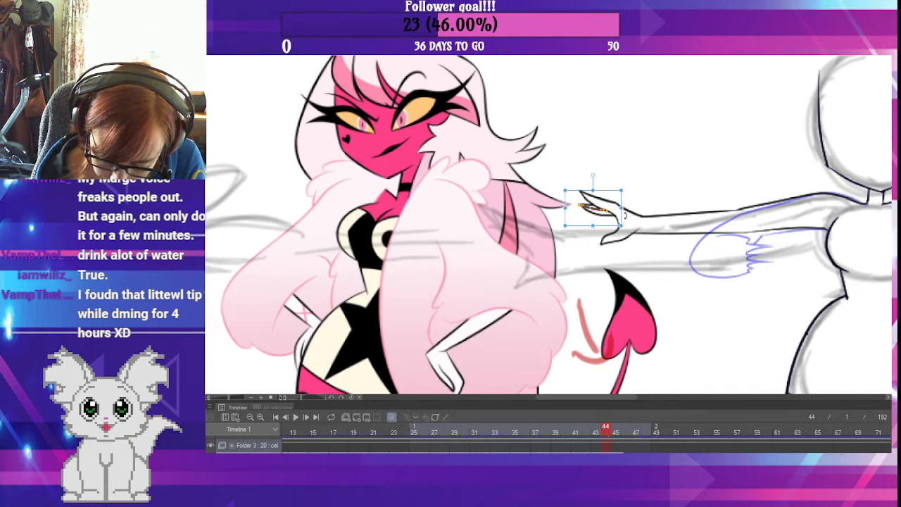
left_click_drag(620, 225, 626, 228)
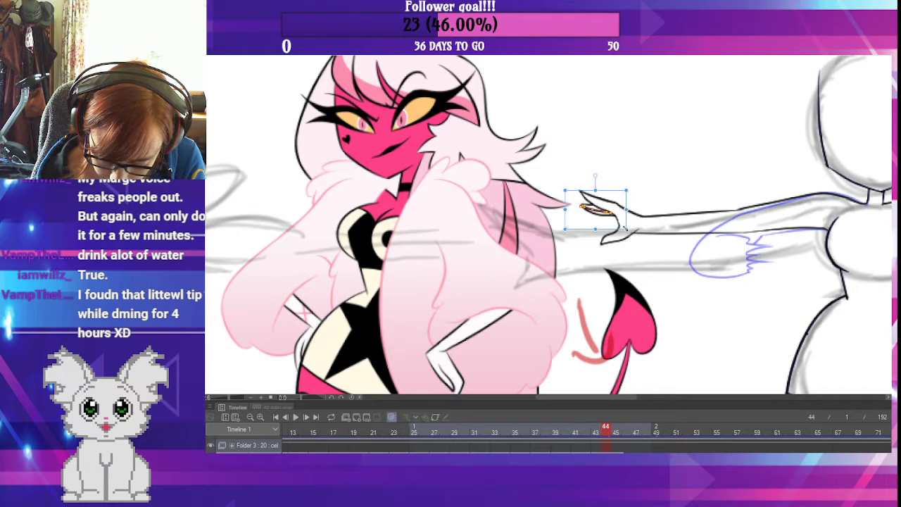
left_click(591, 256)
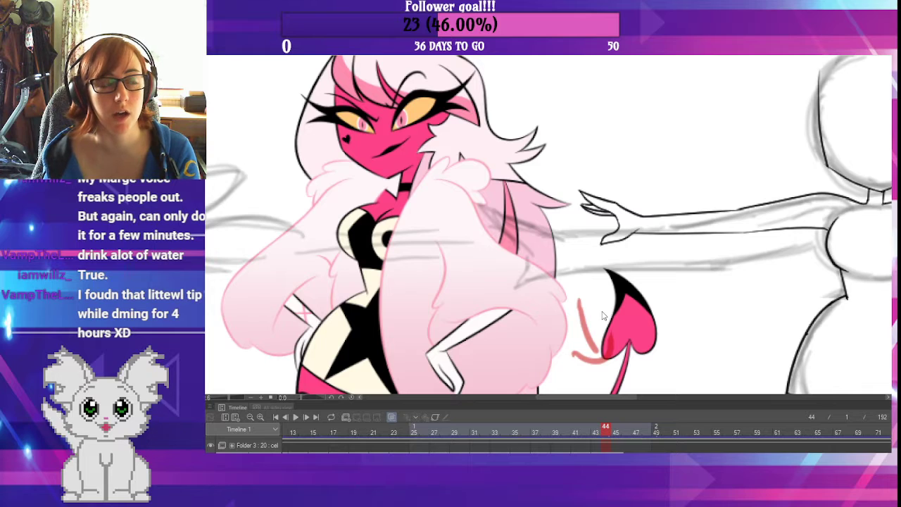
- Go back to frame 43 and slightly rotate the outer upper-arm and forearm lines of the lowered arm
mouse_move(729, 308)
left_mouse_down()
mouse_move(742, 311)
mouse_move(574, 256)
mouse_move(440, 196)
left_mouse_up()
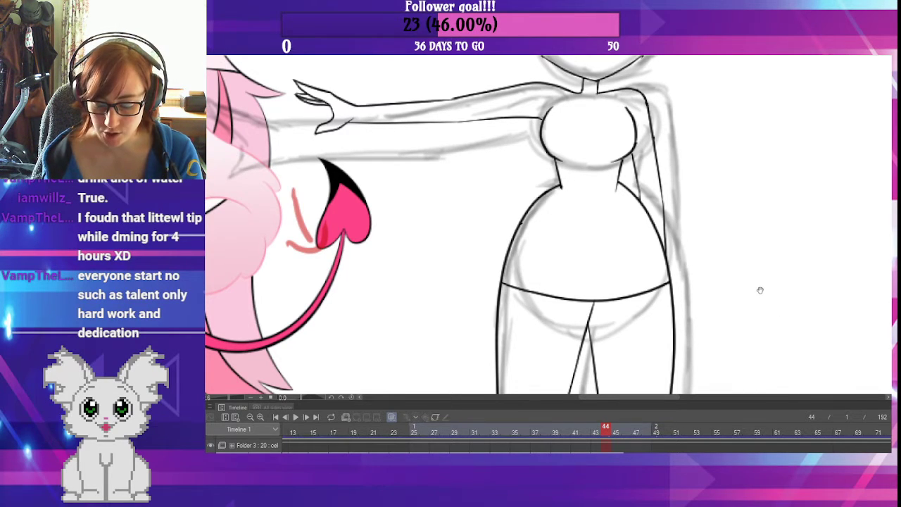
left_click_drag(765, 306, 707, 323)
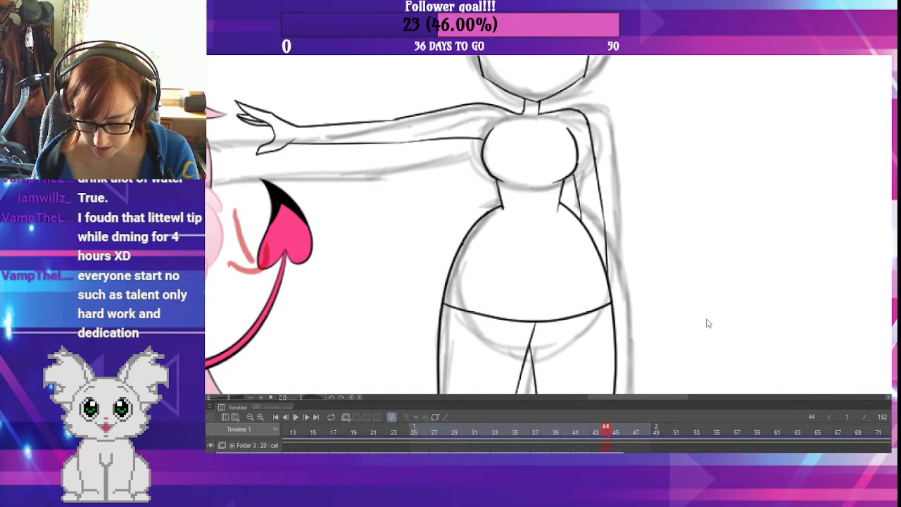
left_click(575, 430)
left_click(595, 430)
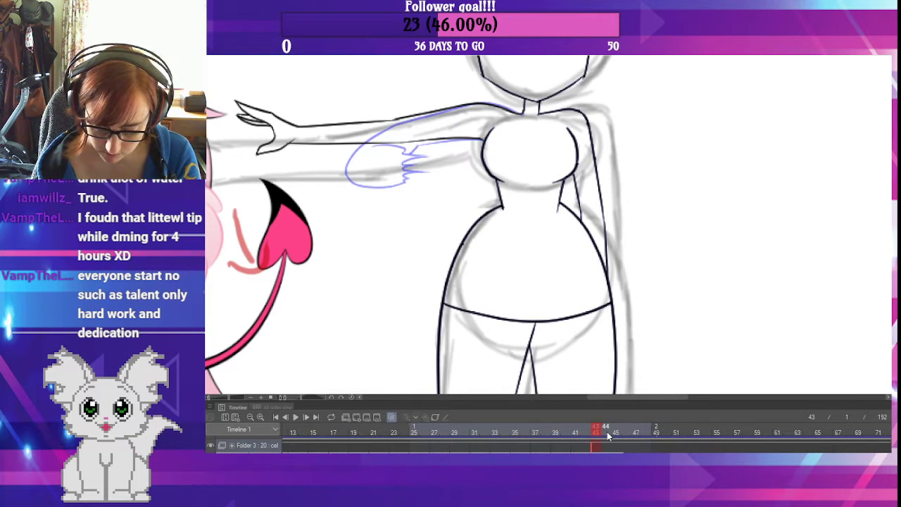
left_click(604, 215)
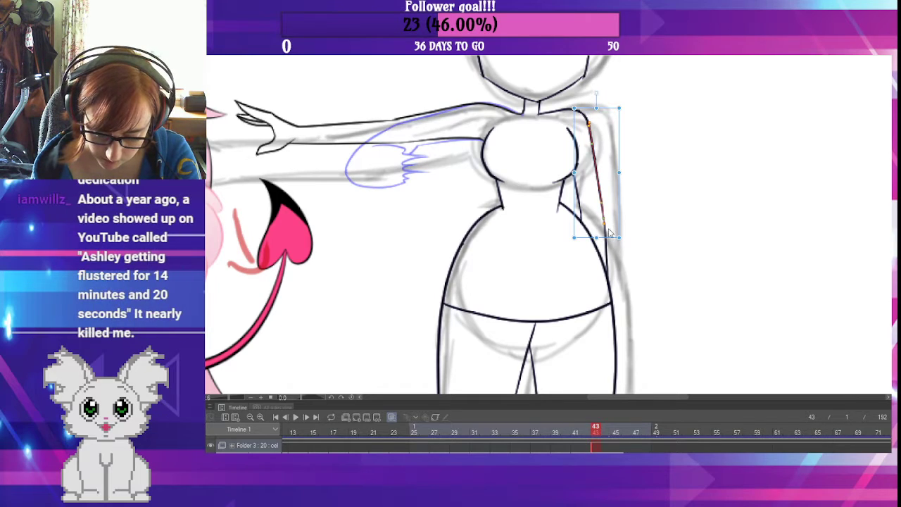
left_click_drag(599, 178, 611, 227)
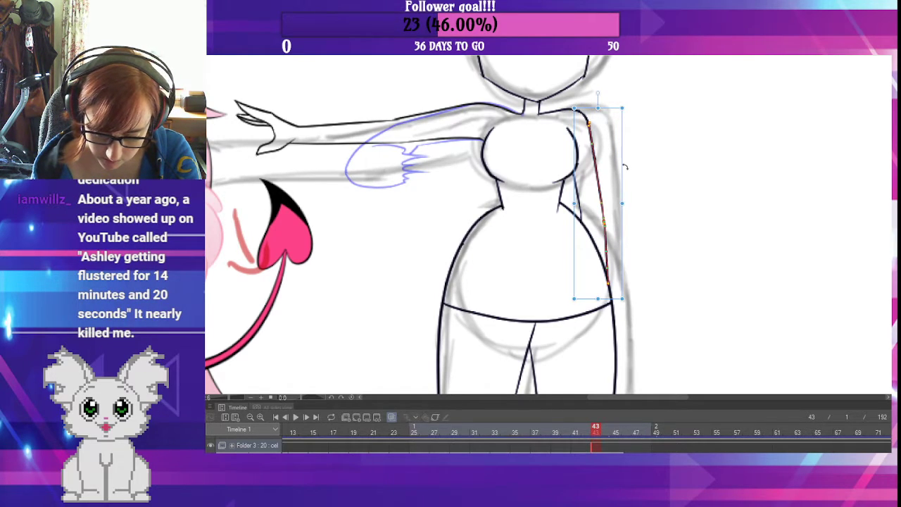
left_click_drag(625, 169, 625, 177)
- Select the shoulder curve and collar line above the lowered arm and rotate them slightly
left_click(589, 121)
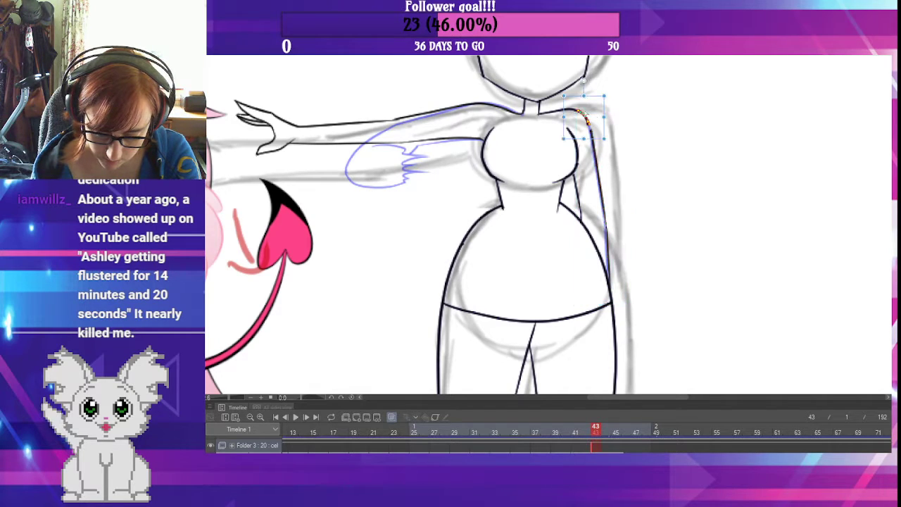
left_click(572, 110, "shift")
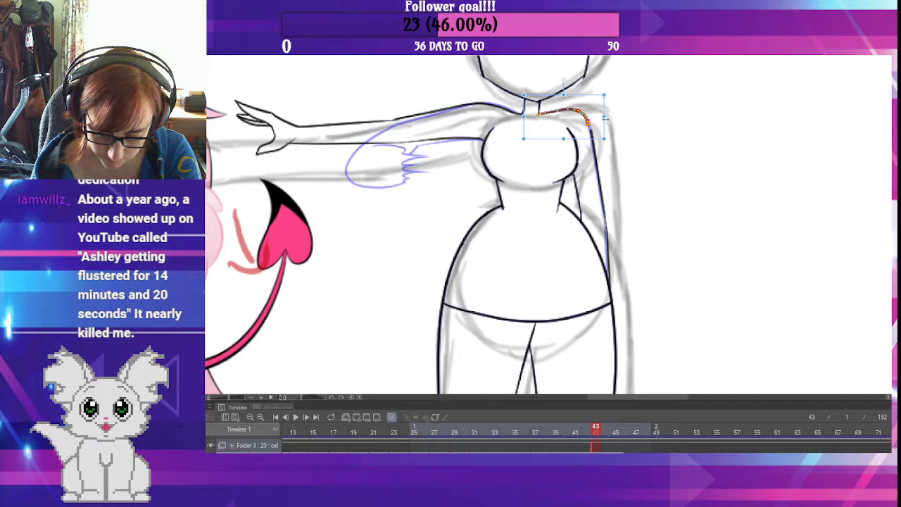
left_click_drag(609, 102, 608, 106)
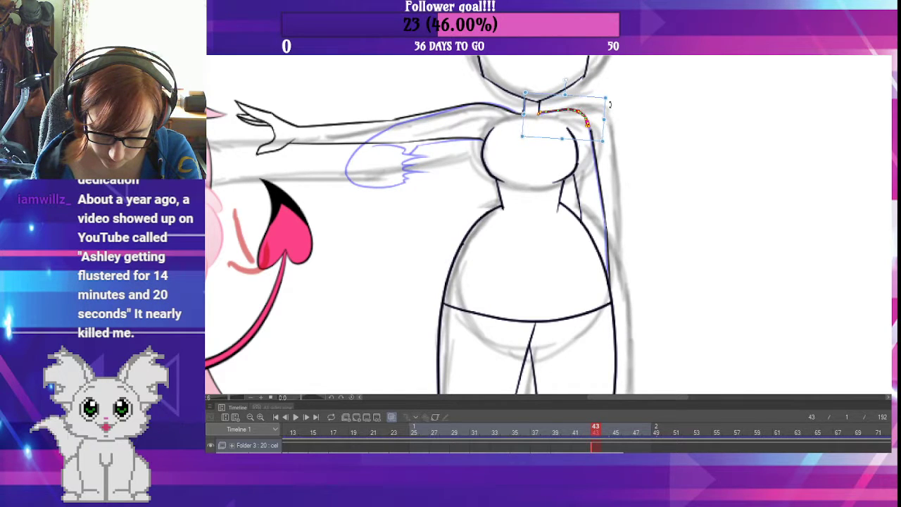
- Slightly enlarge the shoulder curve and collar line above the lowered arm, then inspect the shoulder curve's selection
left_click_drag(602, 138, 606, 147)
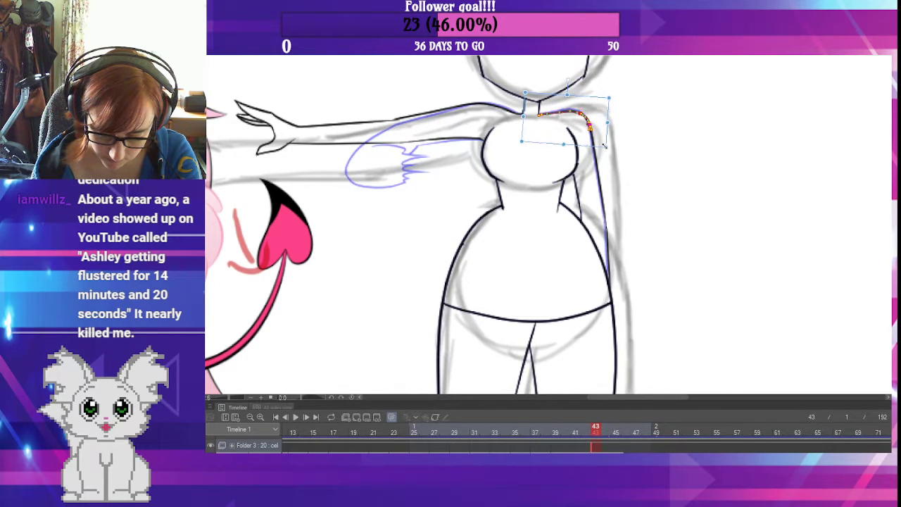
left_click(621, 117)
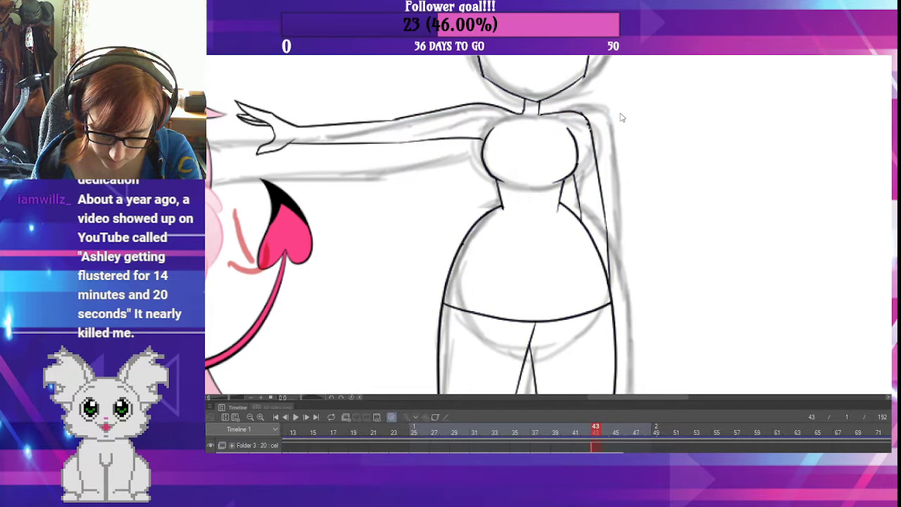
left_click(588, 122)
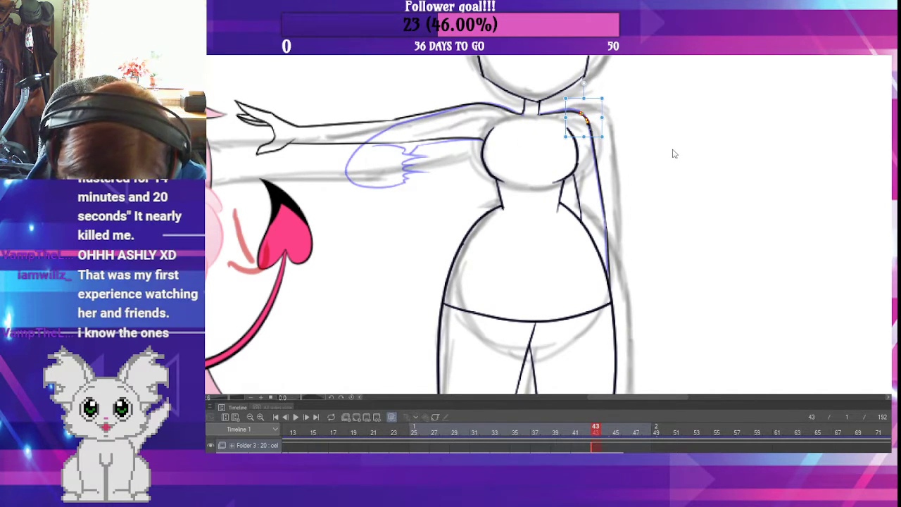
left_click(674, 153)
- Delete the shoulder curve pieces and the collar line above the lowered arm on frame 43
left_click(591, 121)
key("Delete")
left_click(592, 124)
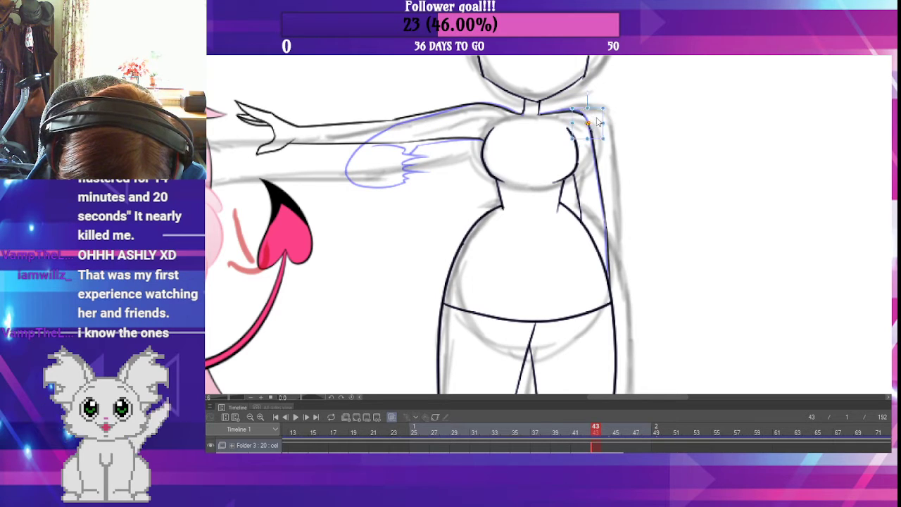
key("Delete")
left_click(590, 119)
key("Delete")
left_click(575, 111)
key("Delete")
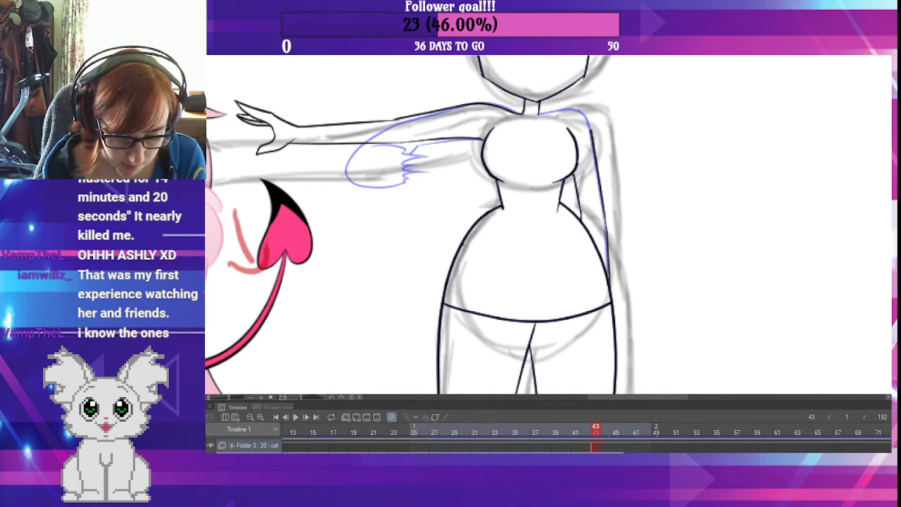
- Redraw the shoulder as one continuous line from the base of the neck into the outer upper-arm line
scroll(587, 142, "up", 3)
left_click_drag(604, 161, 594, 309)
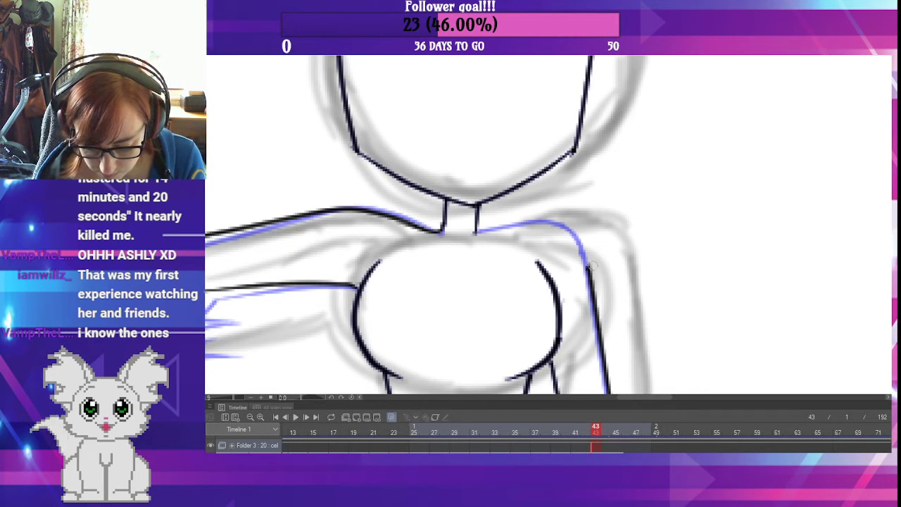
mouse_move(476, 231)
left_mouse_down()
mouse_move(565, 232)
mouse_move(588, 266)
left_mouse_up()
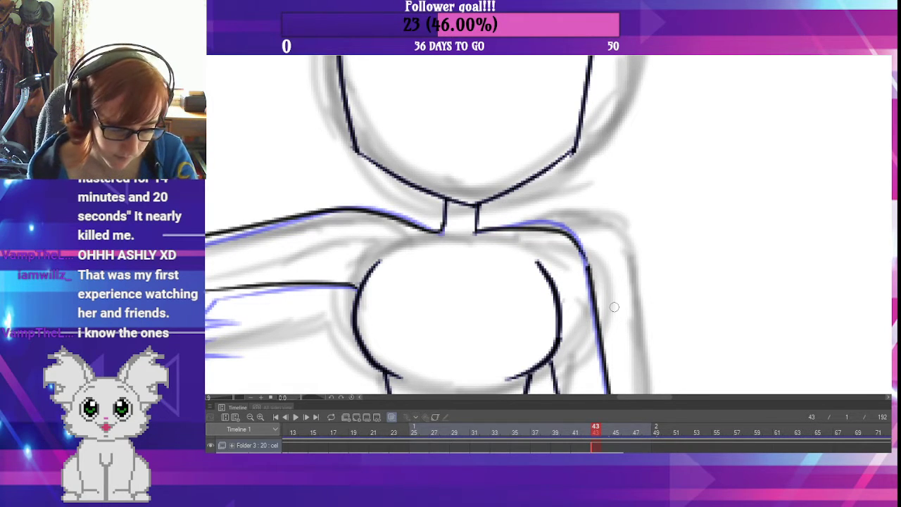
key("ctrl+z")
mouse_move(476, 230)
left_mouse_down()
mouse_move(522, 226)
mouse_move(575, 243)
mouse_move(589, 281)
left_mouse_up()
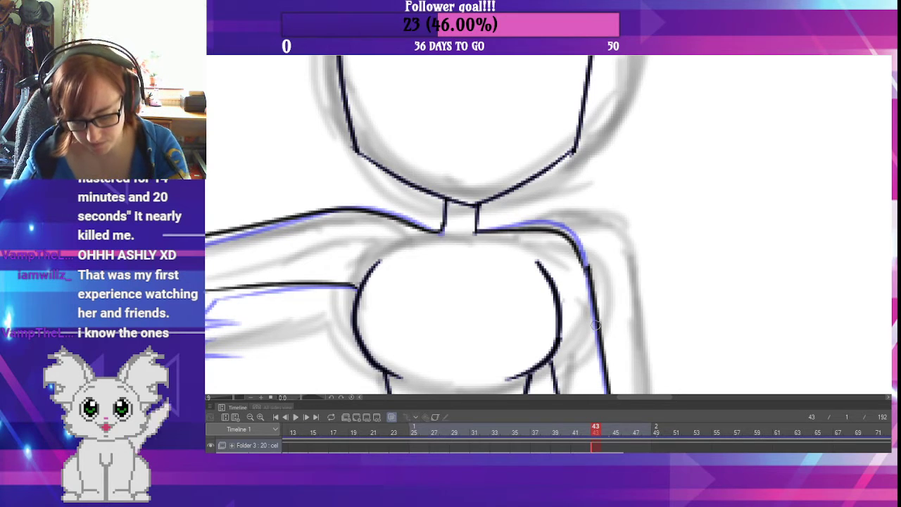
key("ctrl+z")
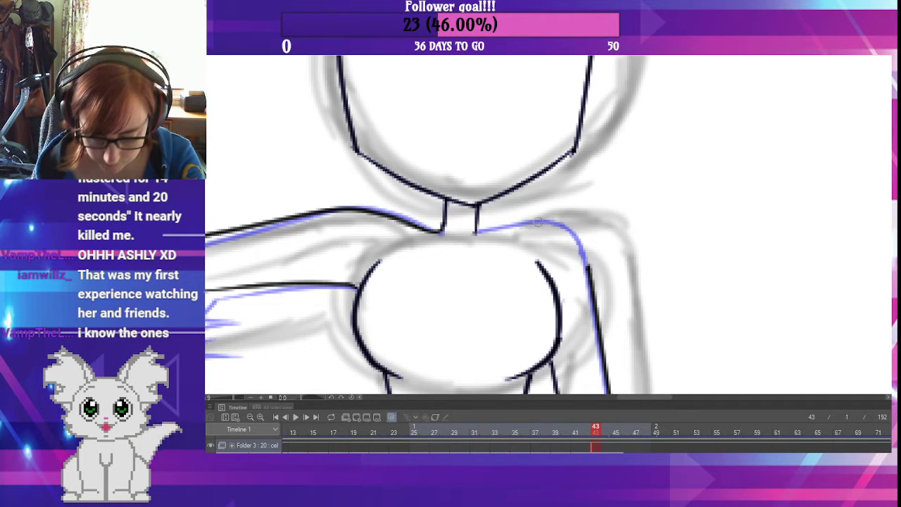
left_click_drag(476, 226, 560, 229)
key("ctrl+z")
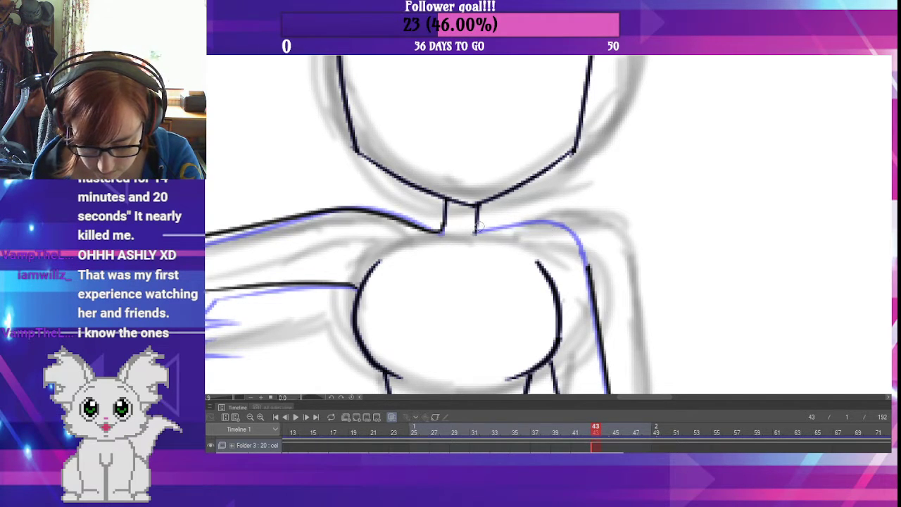
mouse_move(476, 231)
left_mouse_down()
mouse_move(556, 234)
mouse_move(579, 257)
mouse_move(609, 352)
left_mouse_up()
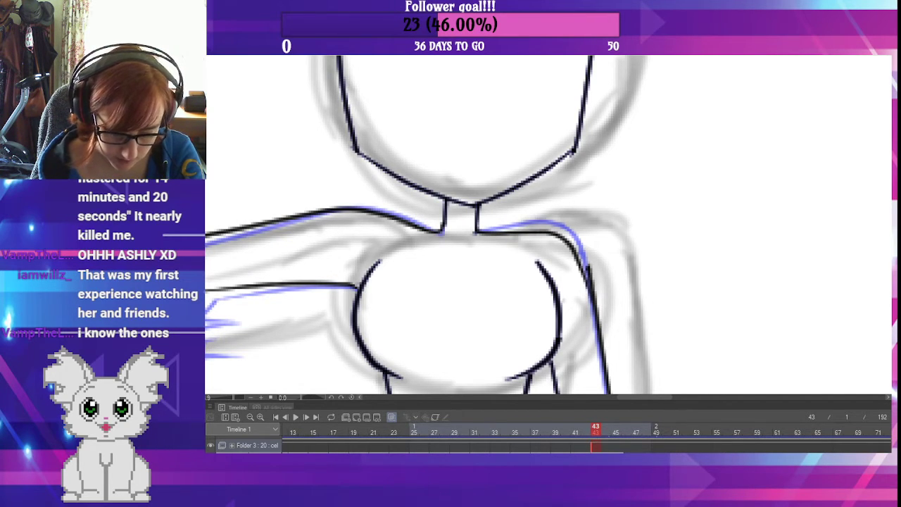
- Move the upper control points of the outer arm line slightly inward so it follows the new shoulder line
left_click(586, 266)
left_click_drag(609, 264, 593, 293)
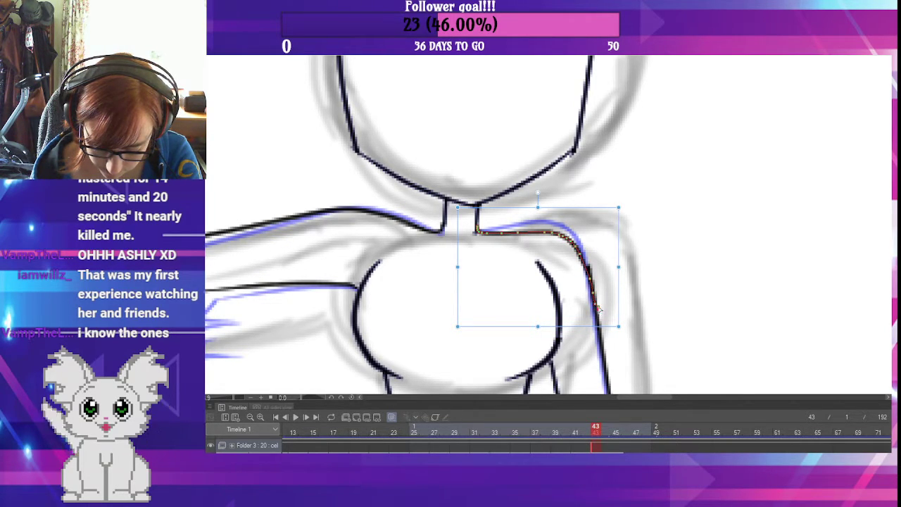
left_click(594, 276)
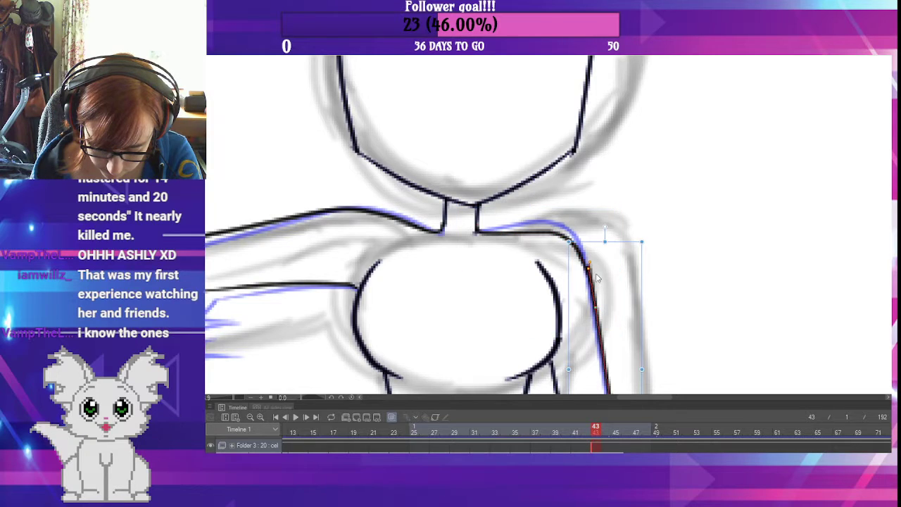
left_click(589, 264)
left_click_drag(590, 265, 586, 270)
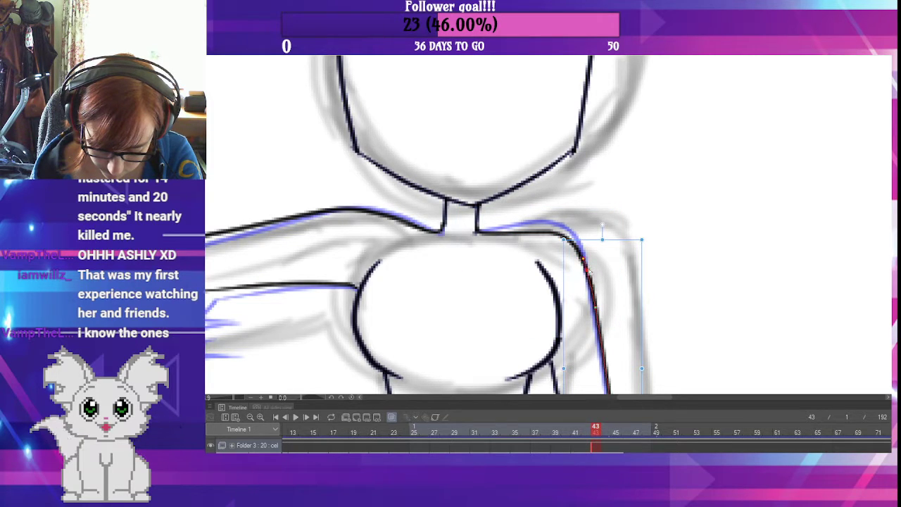
left_click_drag(596, 307, 595, 308)
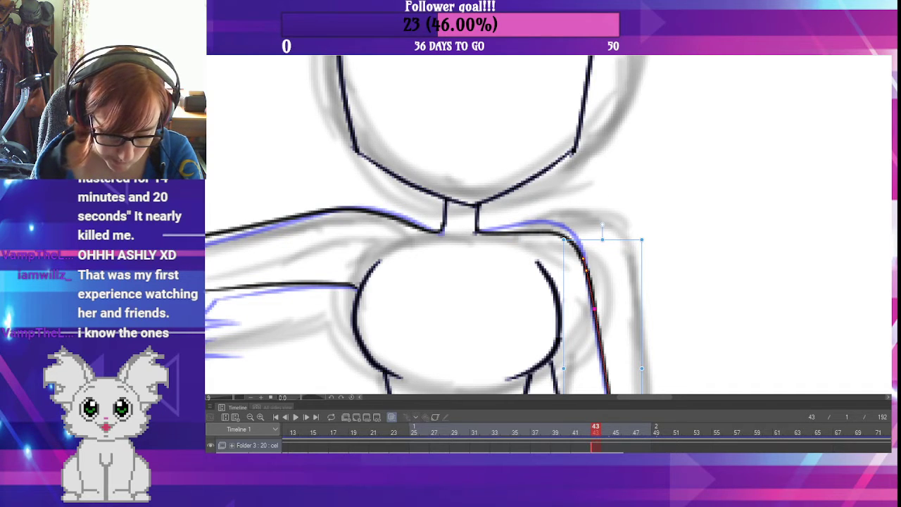
left_click(444, 213)
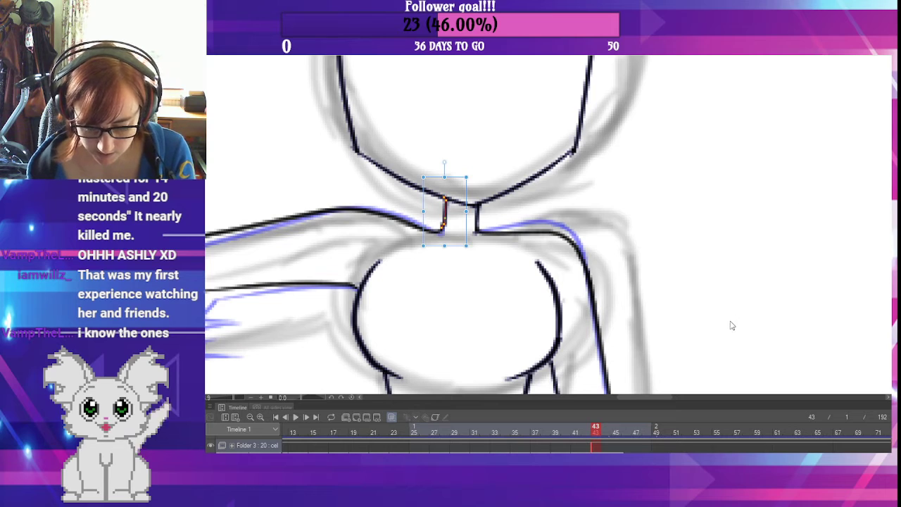
- Lengthen the inner line of the lowered arm downward so it crosses the hip curve
scroll(731, 325, "down", 5)
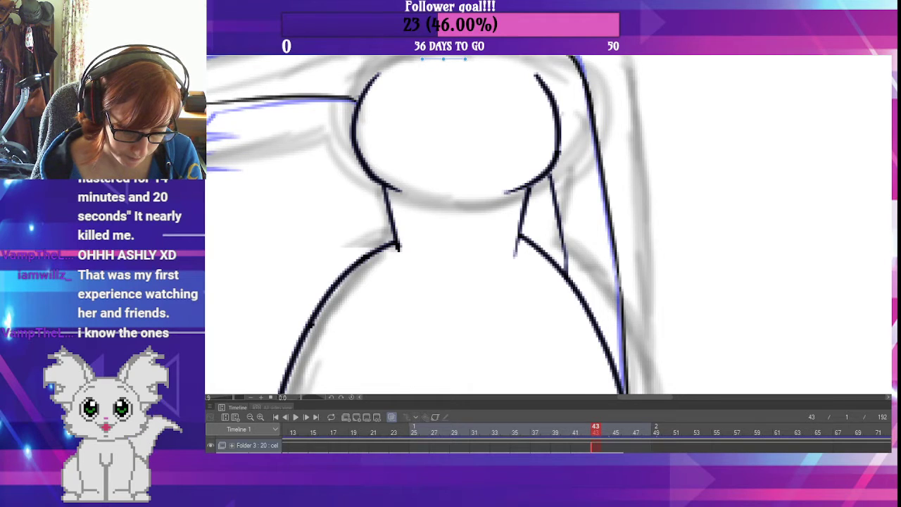
left_click(585, 225)
left_click_drag(558, 156, 558, 150)
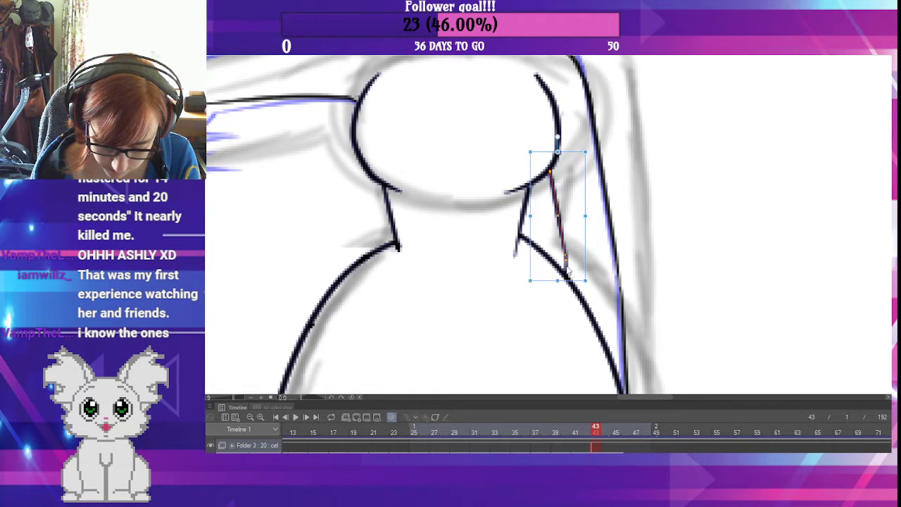
left_click(569, 272)
left_click(559, 222, "shift")
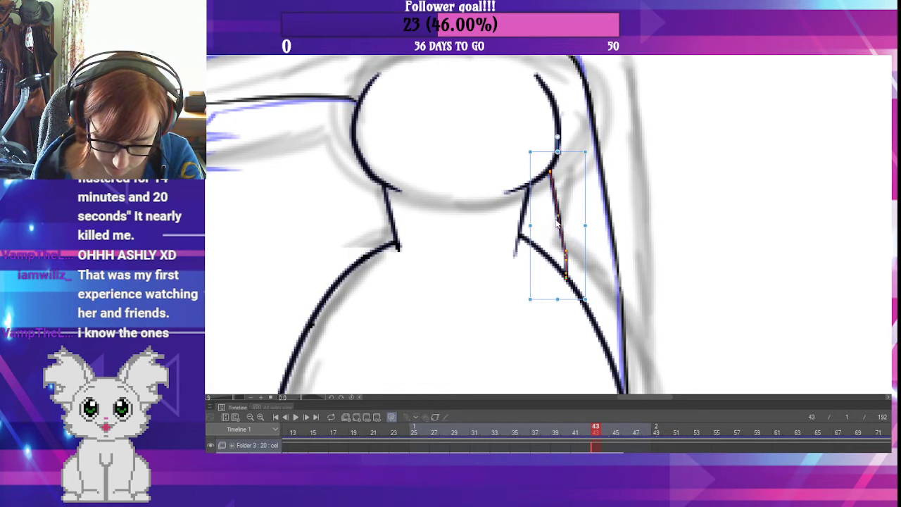
left_click_drag(558, 298, 557, 307)
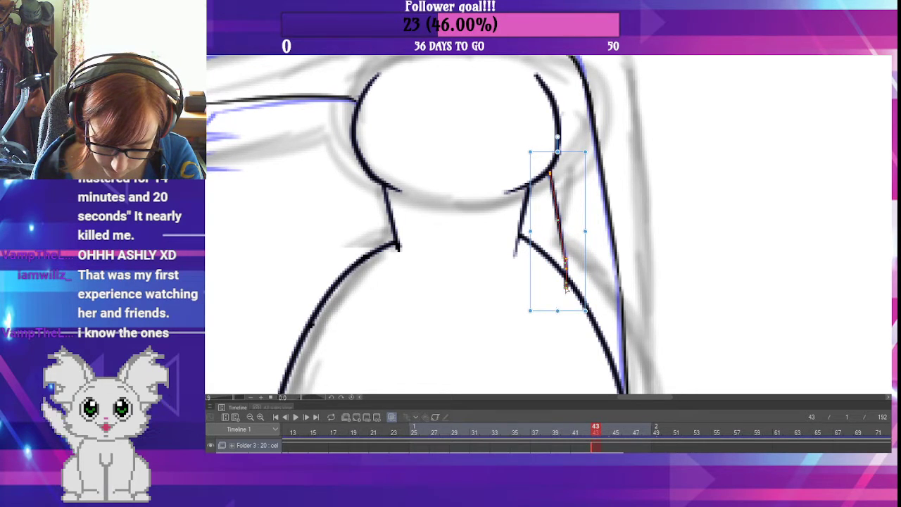
key("e")
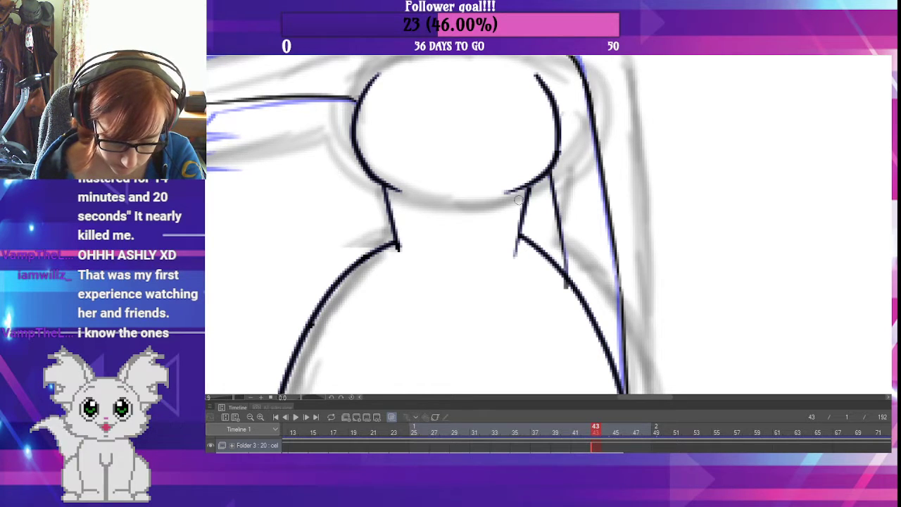
- Nudge the inner arm line slightly outward, away from the waist, and stretch its upper end to meet the chest curve
left_click(560, 204)
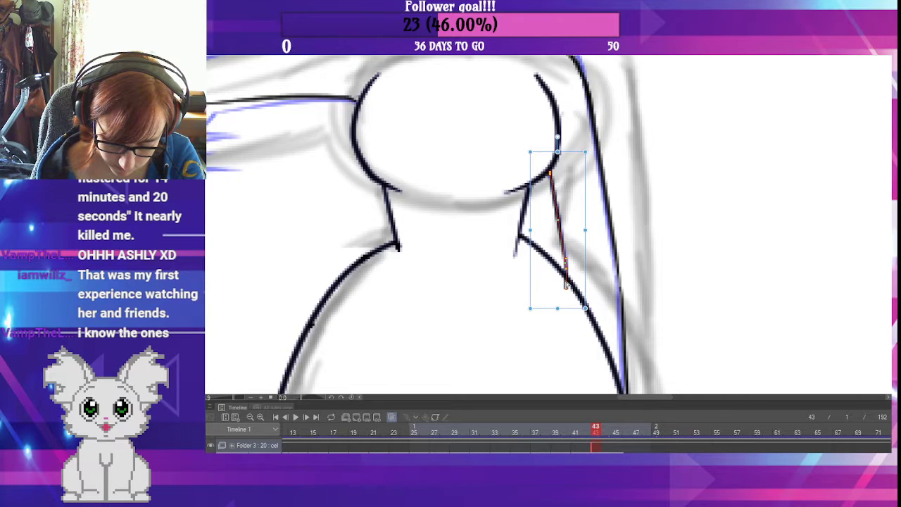
key("Left")
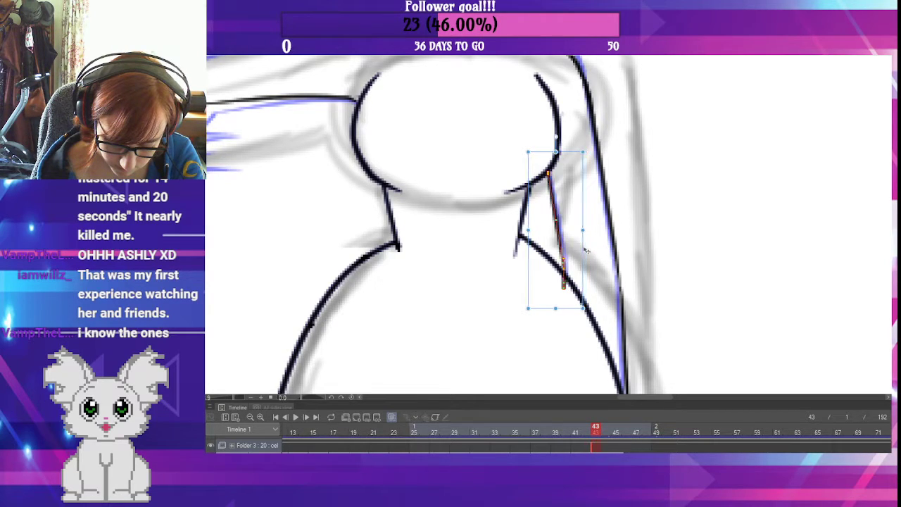
key("Down")
key("Up")
key("Right")
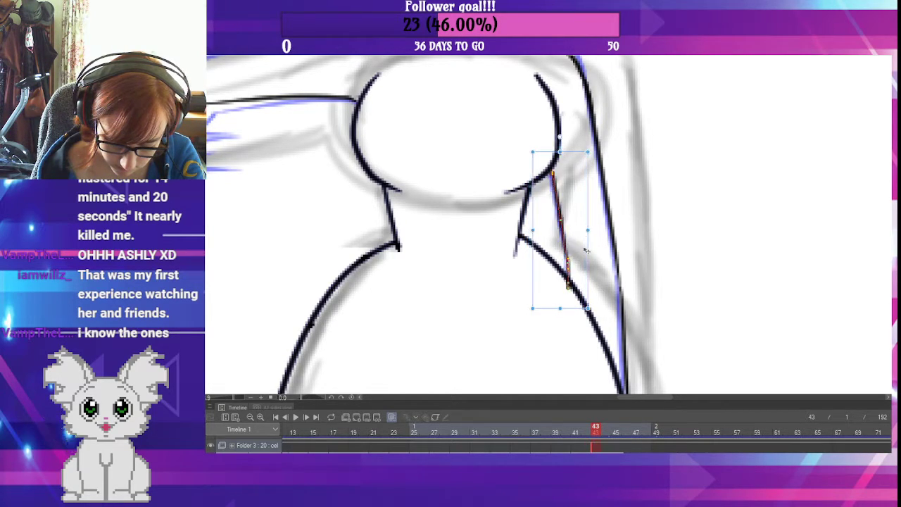
key("Down")
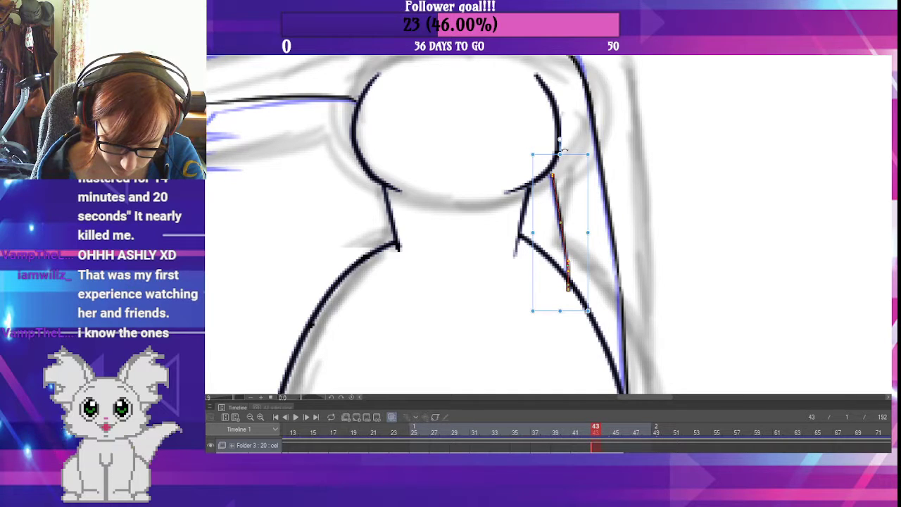
left_click_drag(559, 154, 559, 146)
left_click(602, 236)
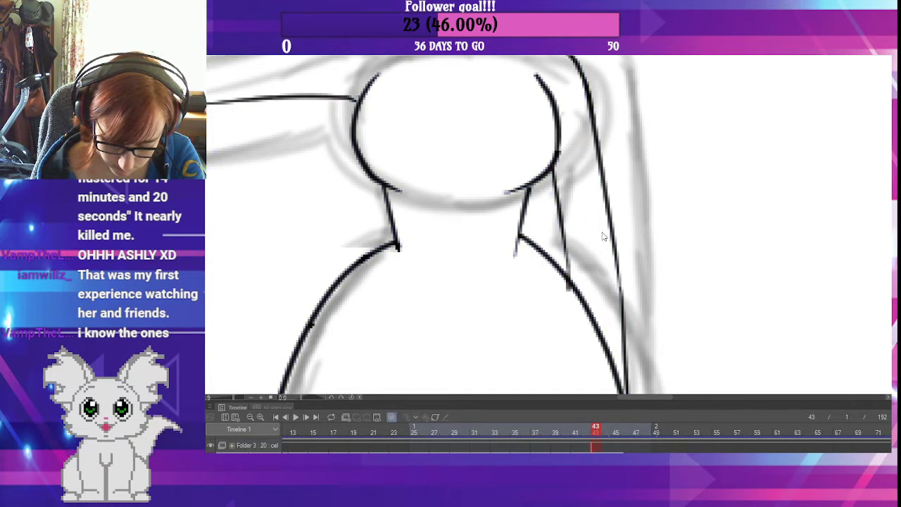
- Flip between frame 43 and its neighbouring frames to compare the shoulder, arm and chest lines
key("Left")
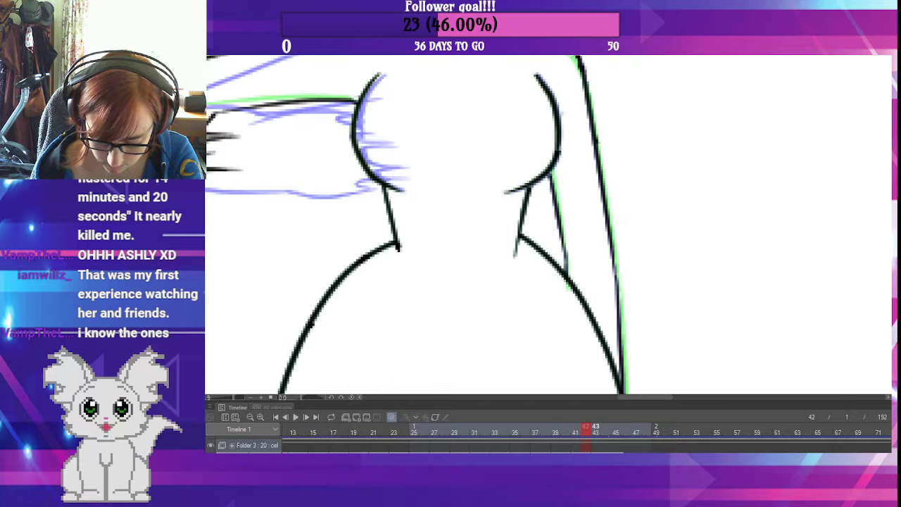
key("Right")
key("Right")
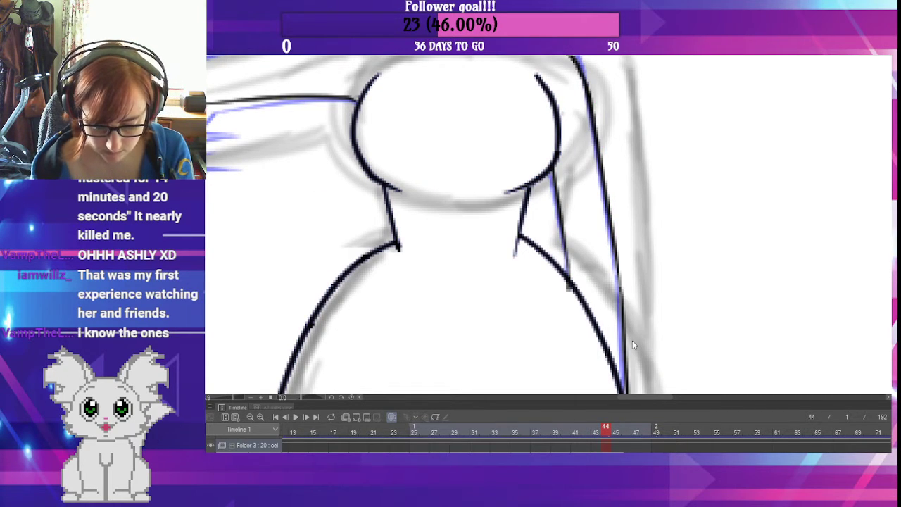
scroll(718, 171, "up", 3)
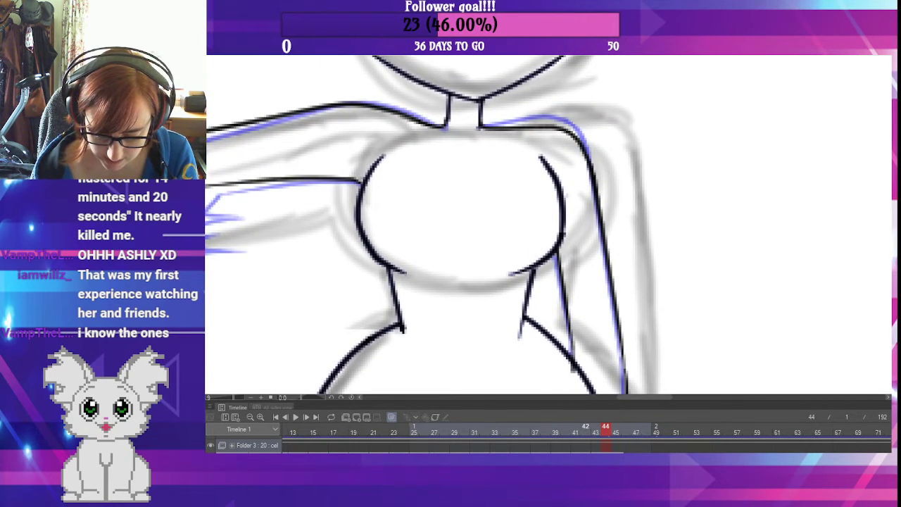
key("Left")
key("Left")
key("Right")
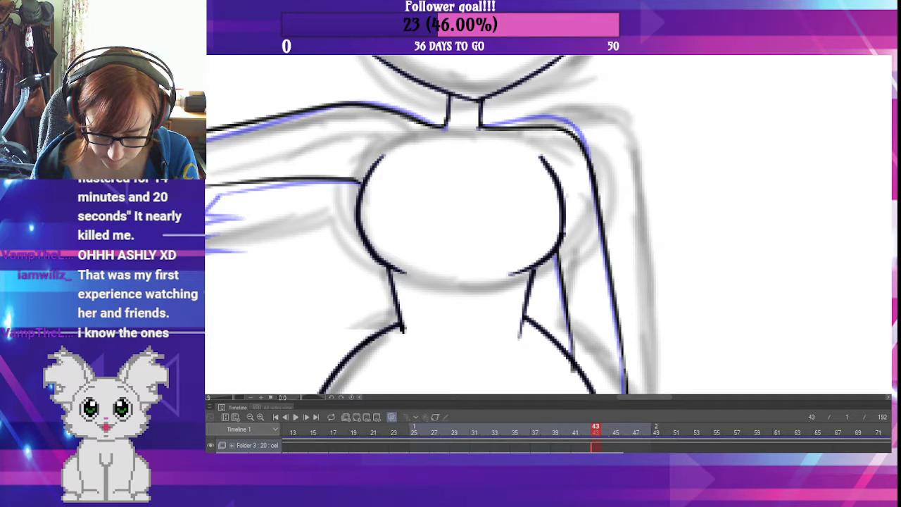
key("Left")
key("Left")
key("Right")
key("Right")
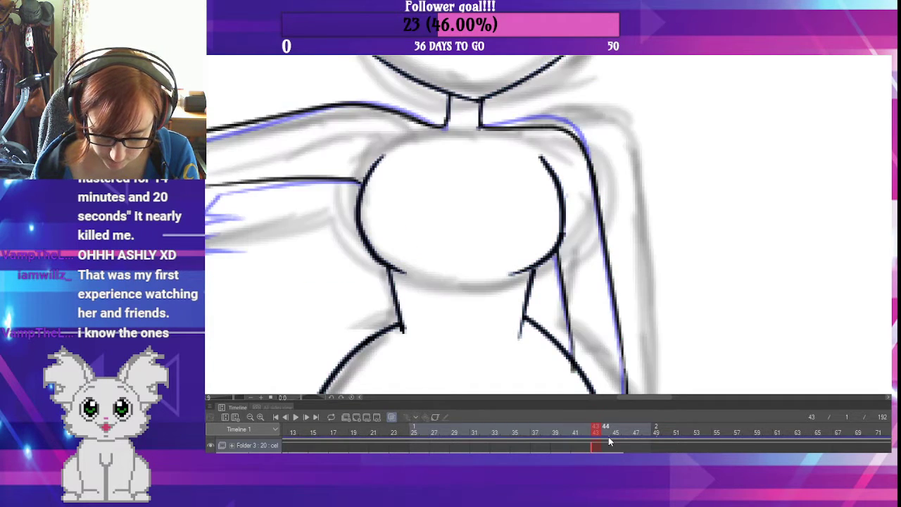
- Select both parts of the chest curve beside the lowered arm and slightly reduce their height from the upper end
left_click(564, 211)
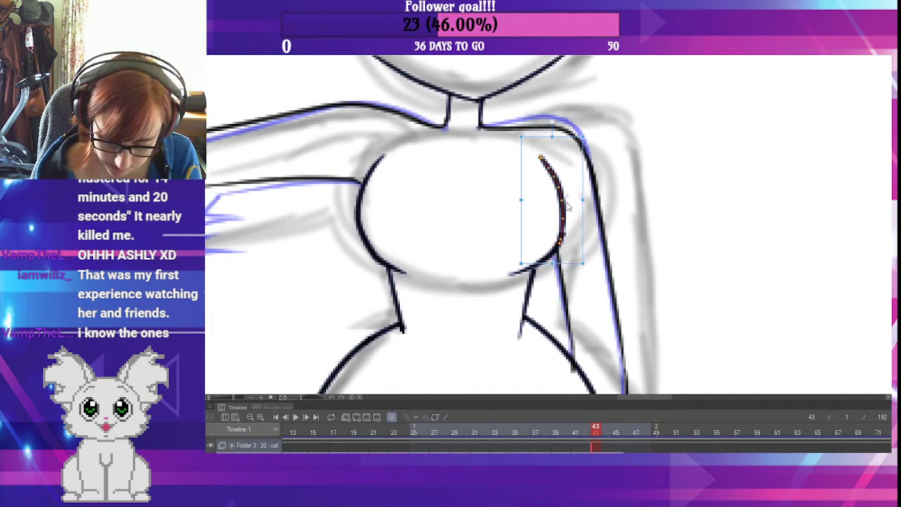
left_click(551, 256, "shift")
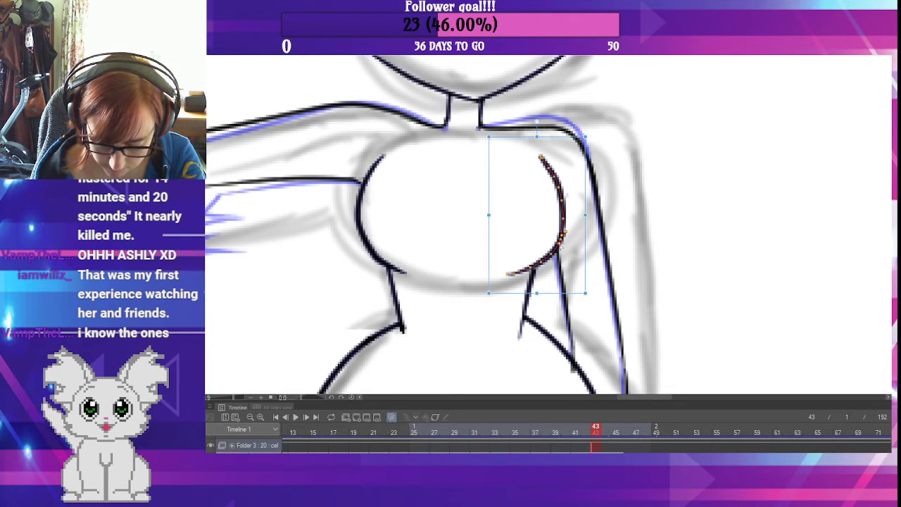
left_click_drag(536, 135, 536, 141)
left_click_drag(565, 235, 563, 228)
left_click(637, 240)
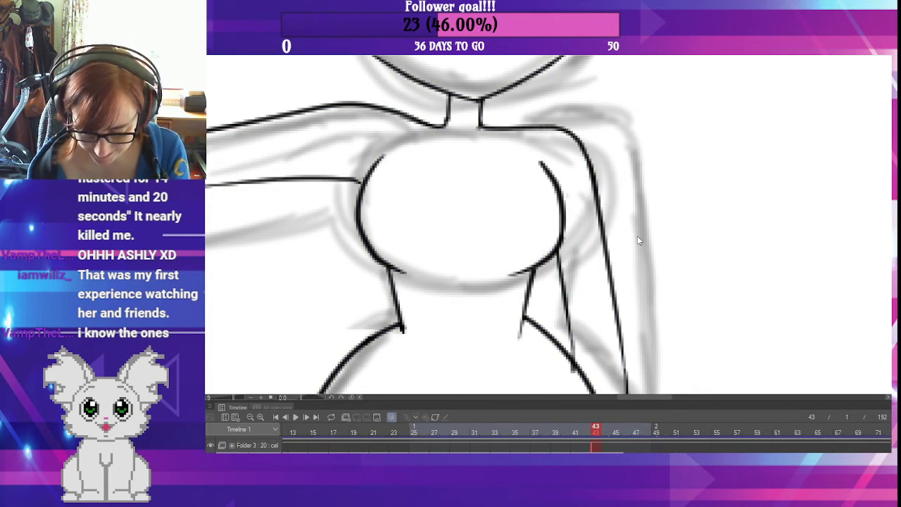
- Trim the overhanging end of the lowered arm's inner line where it crosses the hip curve, and check it against frame 44
scroll(637, 240, "down", 3)
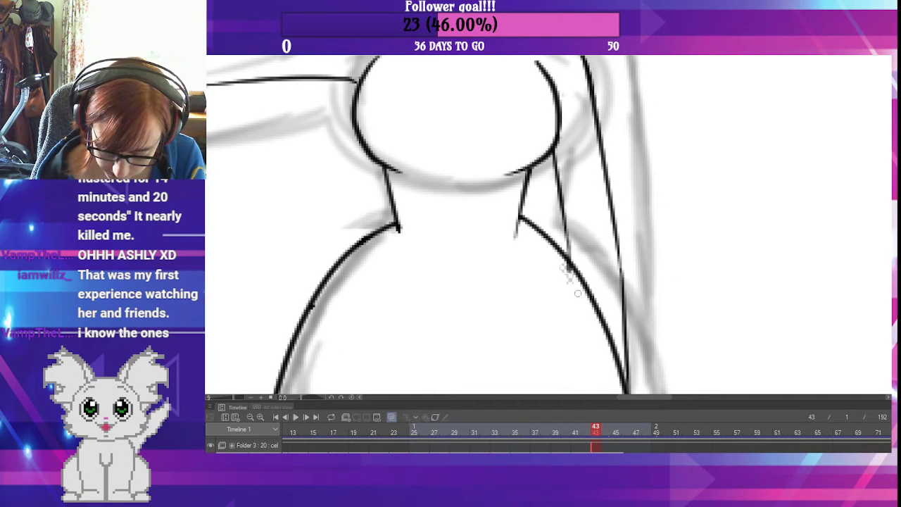
key("Right")
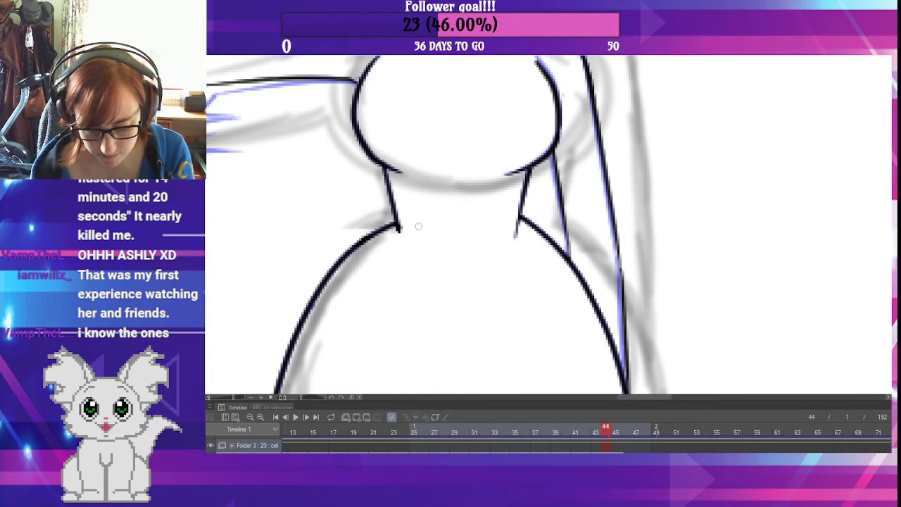
- Flip through frames 38 to 44 to compare the lowered arm, shoulder and chest lines in the overall pose
left_click_drag(700, 332, 677, 236)
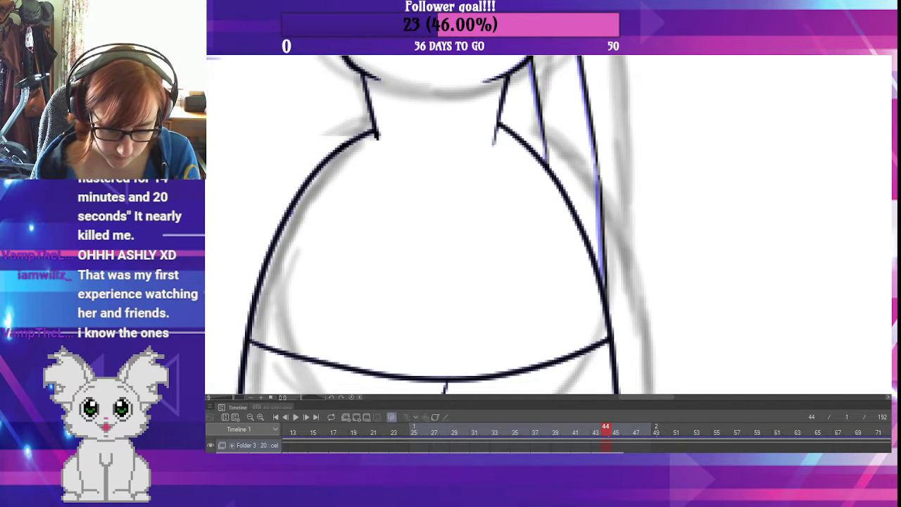
left_click(563, 247, "alt")
left_click_drag(563, 248, 571, 324)
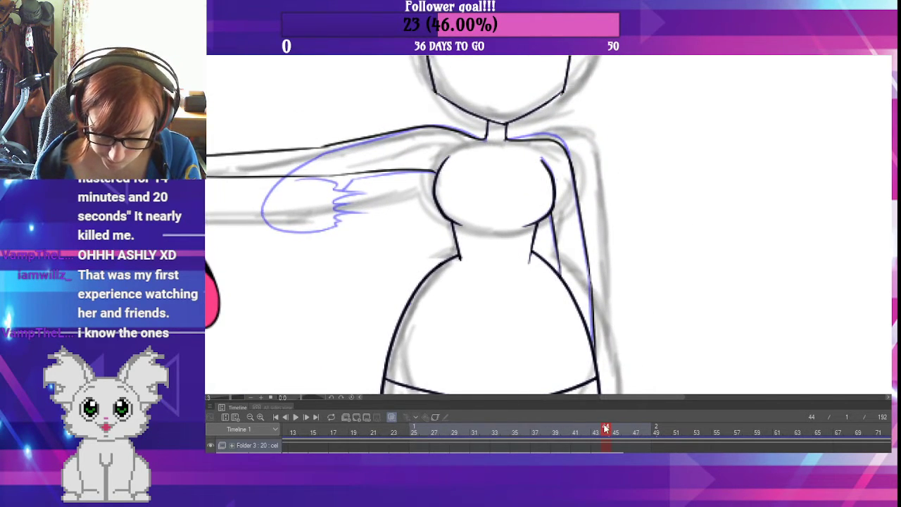
left_click(585, 429)
left_click(595, 428)
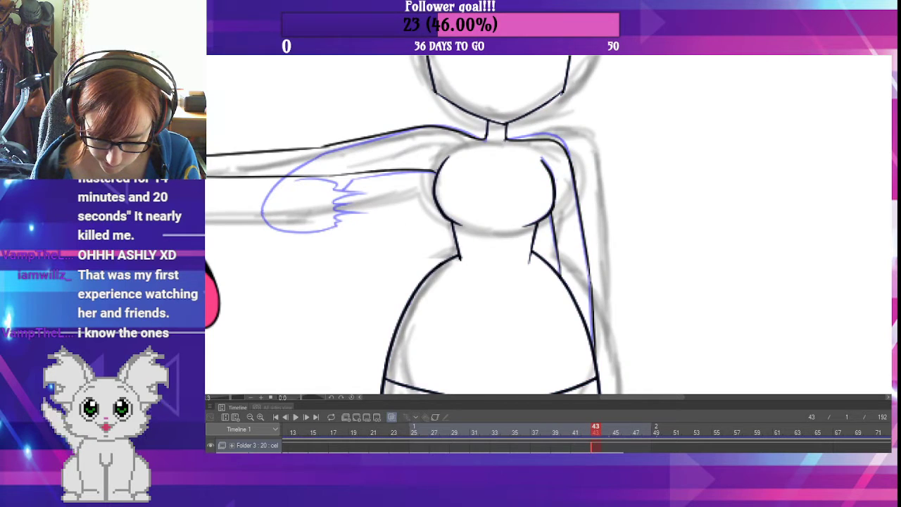
left_click(565, 428)
left_click(545, 429)
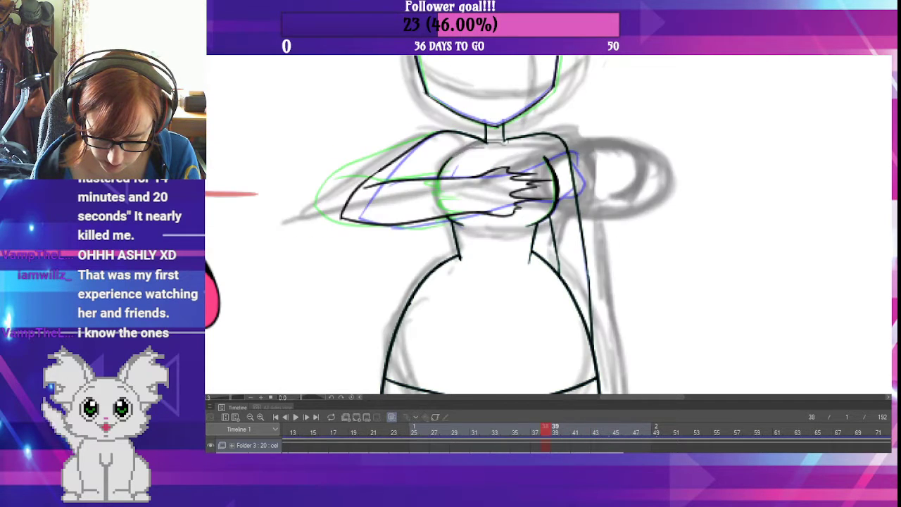
left_click(554, 429)
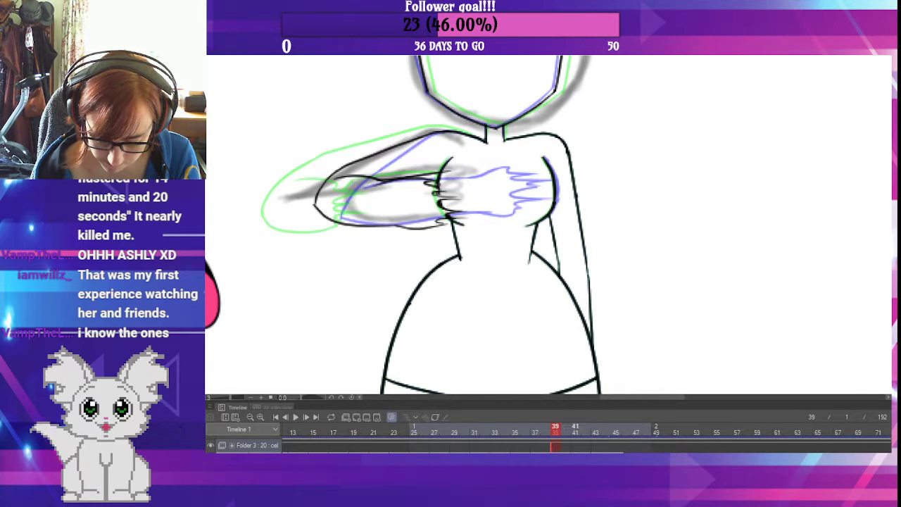
left_click(575, 429)
left_click(565, 429)
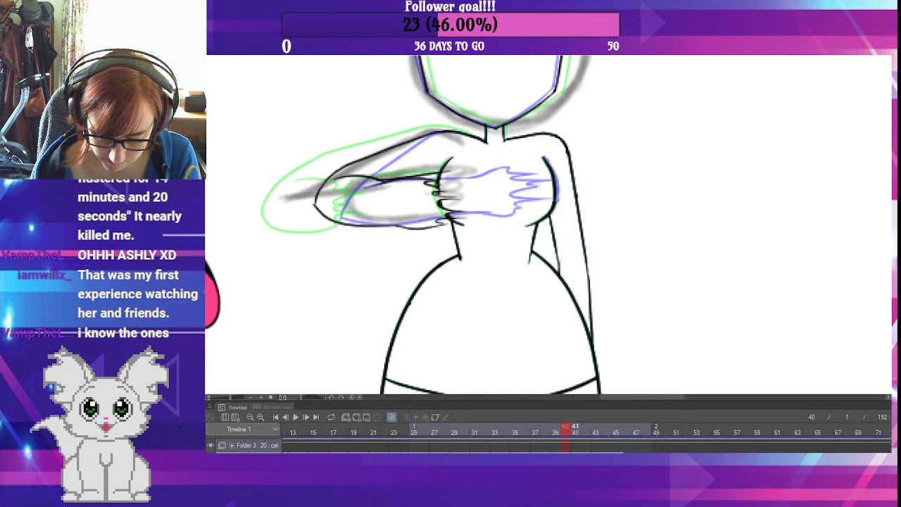
key("Right")
left_click(605, 428)
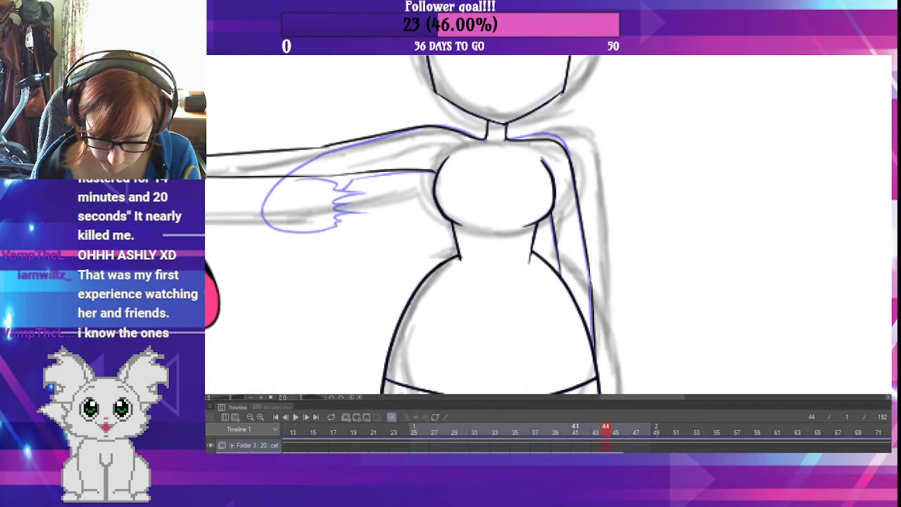
key("Left")
key("Left")
key("Left")
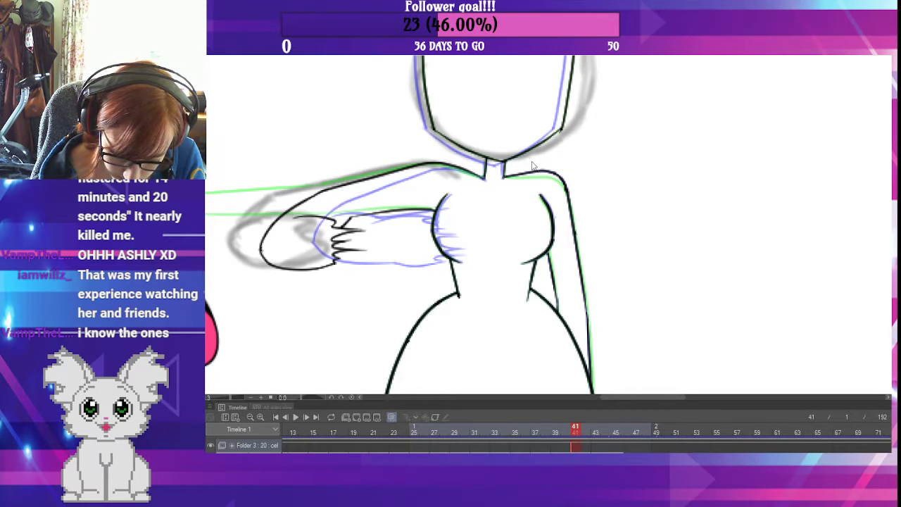
- On frame 41, select the shoulder curve, outer arm line and shoulder top line together and scale them inward very slightly
key("alt+[")
left_click(567, 185)
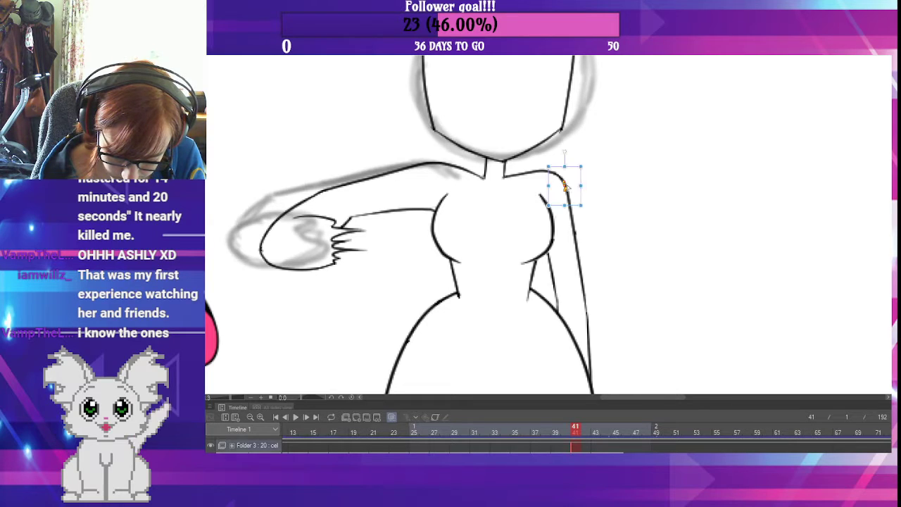
left_click(560, 177)
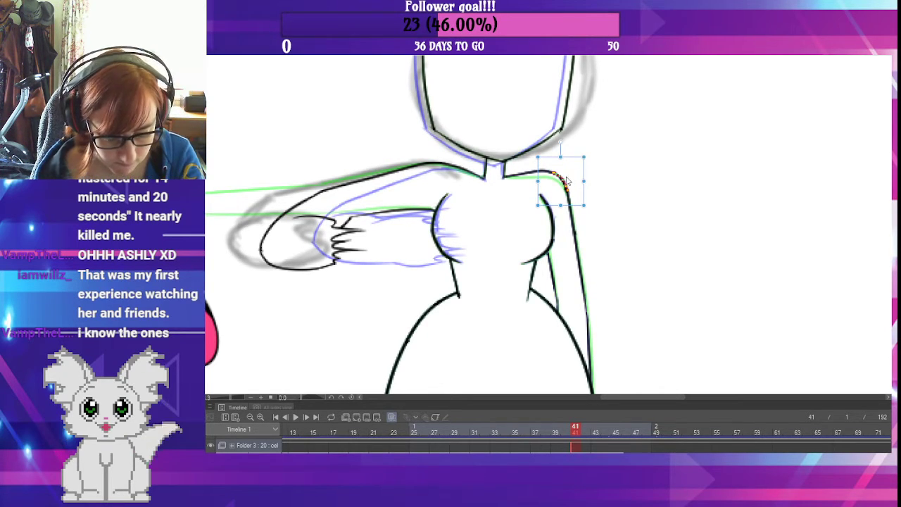
left_click(570, 202)
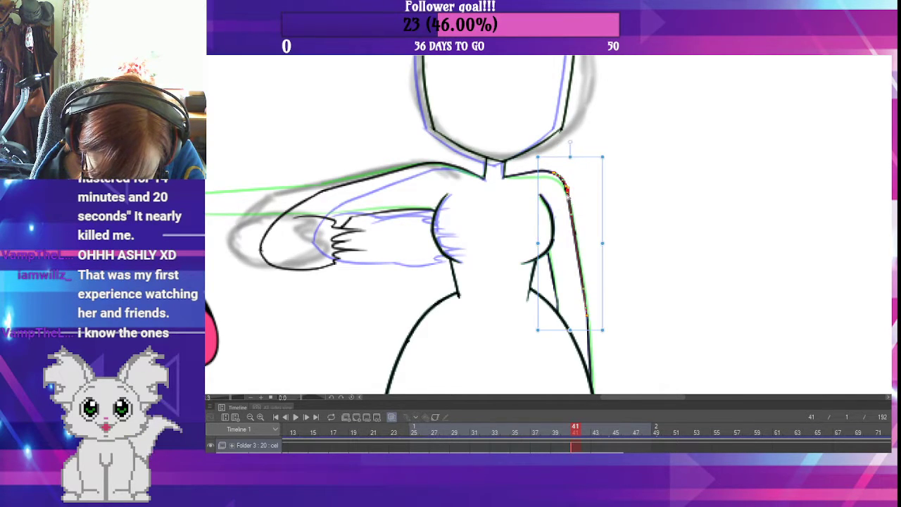
left_click(553, 177)
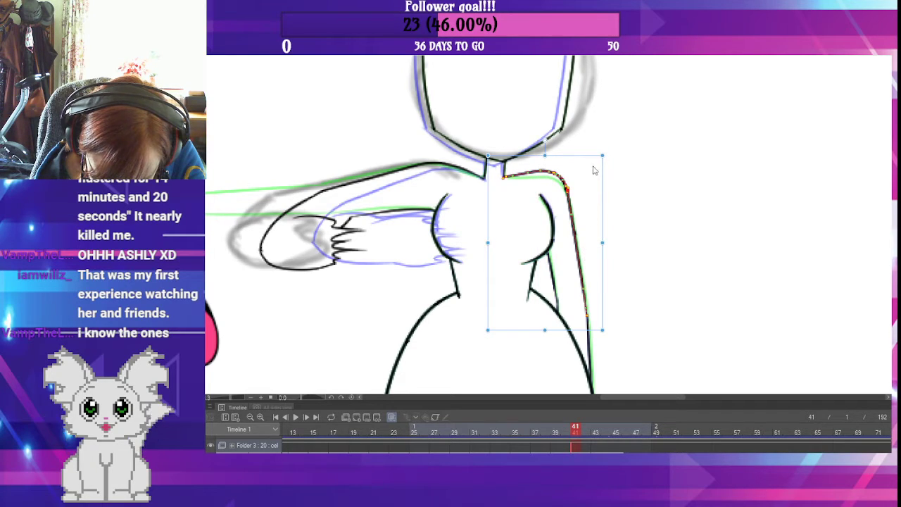
left_click_drag(601, 156, 601, 156)
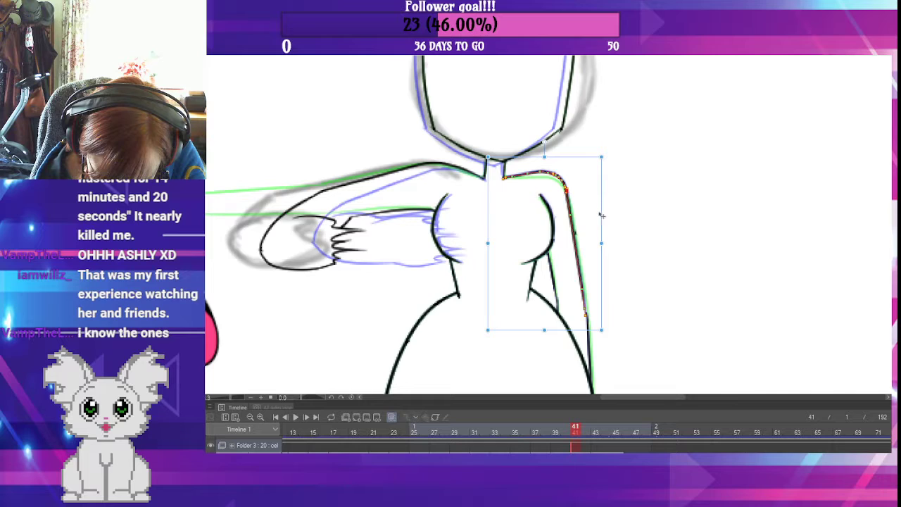
left_click(635, 229)
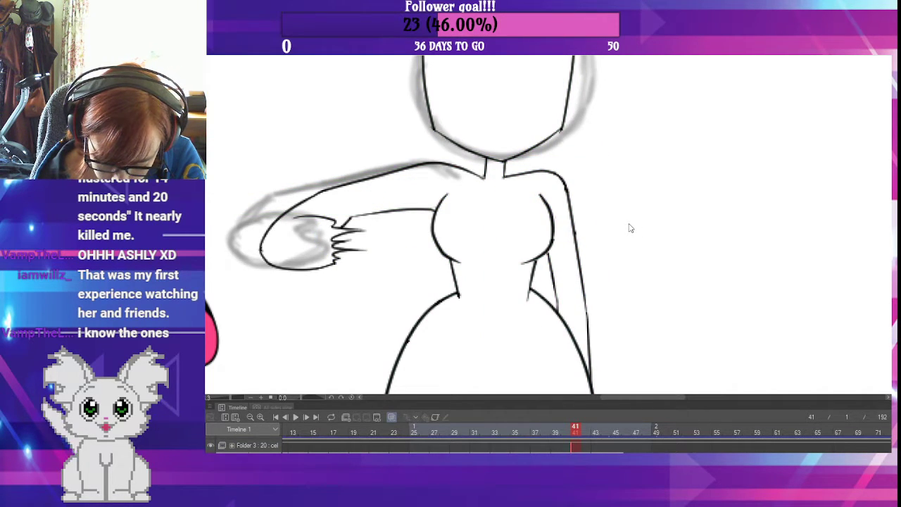
- Reduce the height of the shoulder's top line above the lowered arm on frame 41 to flatten it slightly
left_click(550, 175)
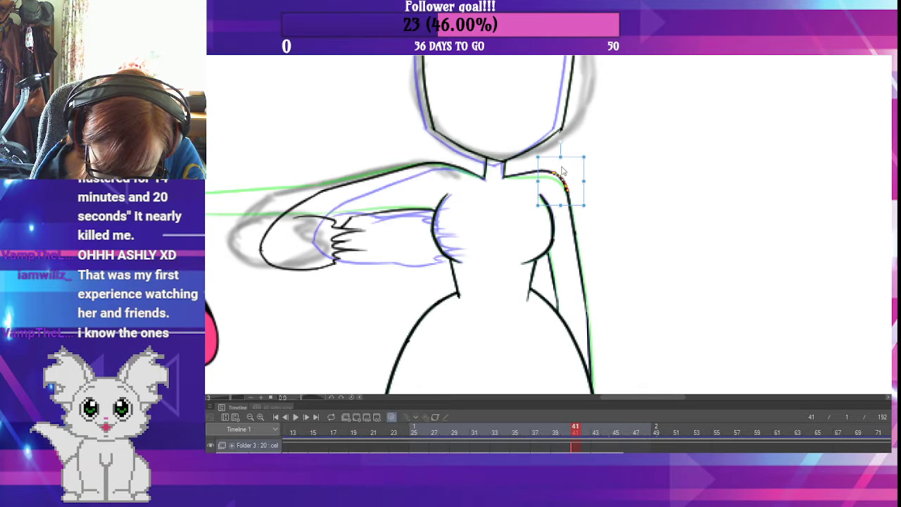
left_click(546, 174)
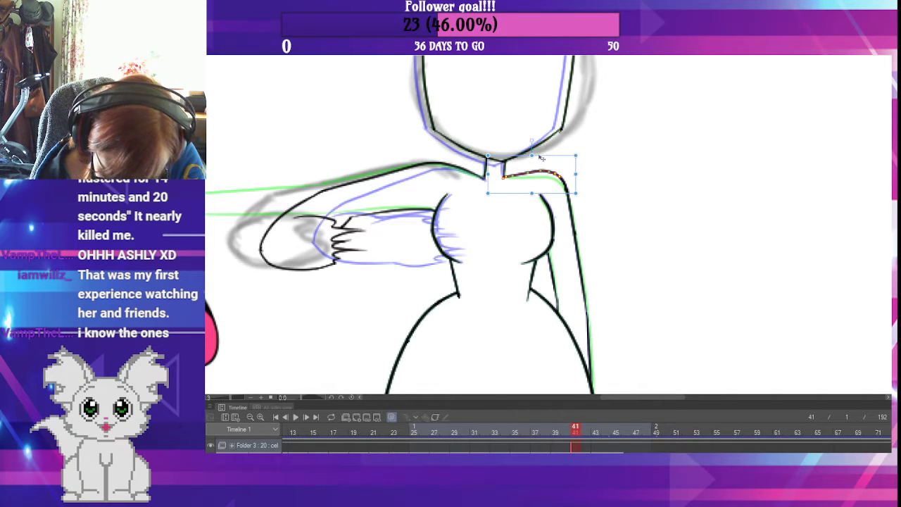
left_click_drag(573, 191, 571, 162)
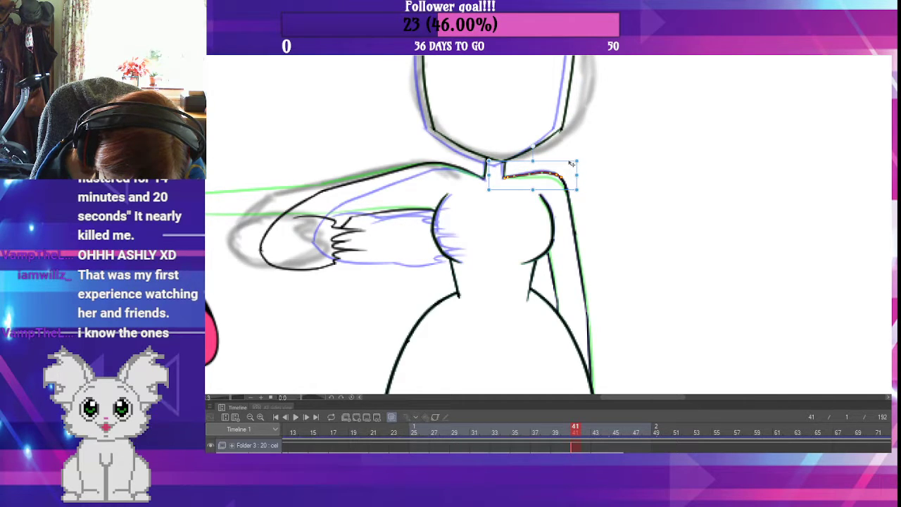
left_click(614, 167)
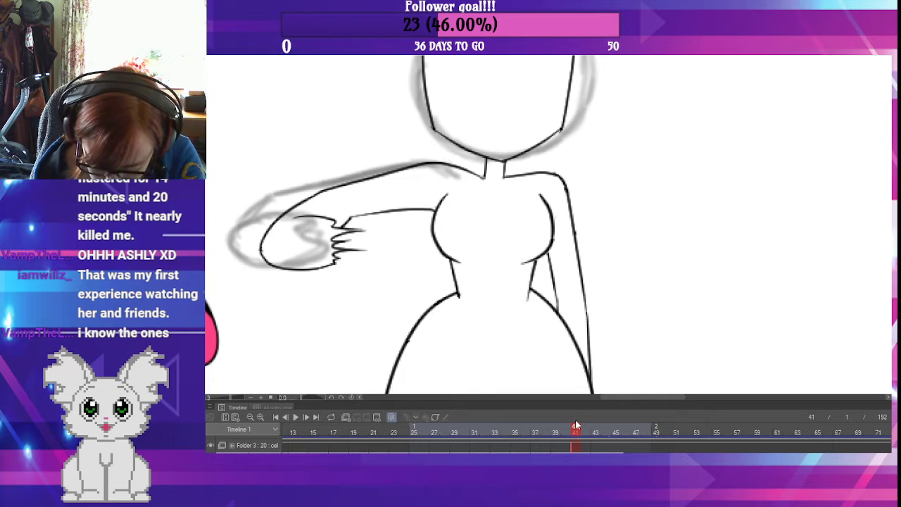
- On frame 43, reshape the shoulder line above the lowered arm so it rises slightly between the neck and the shoulder curve
left_click_drag(565, 427, 615, 426)
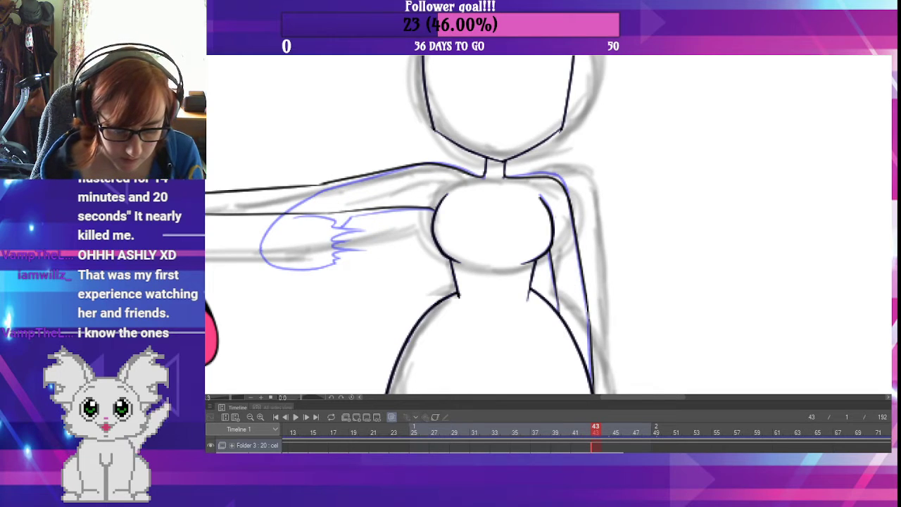
left_click_drag(545, 182, 581, 217)
left_click_drag(499, 122, 527, 176)
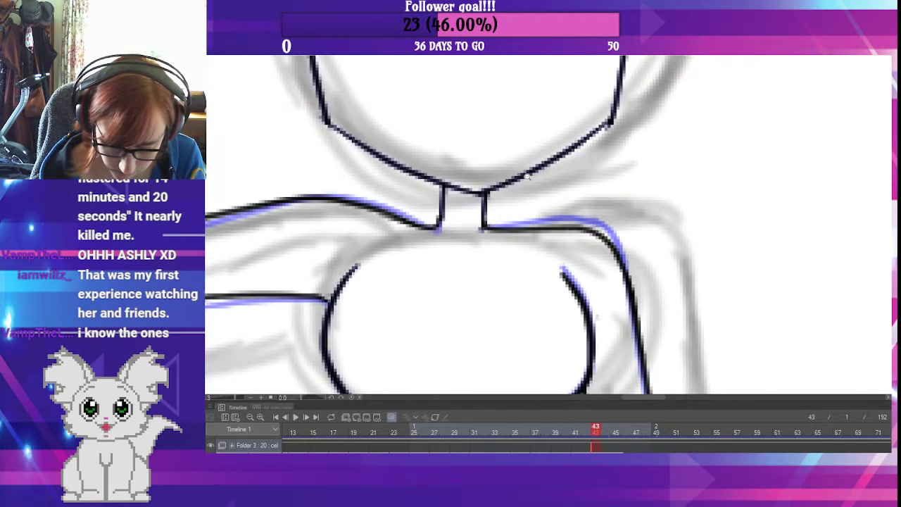
left_click(556, 230)
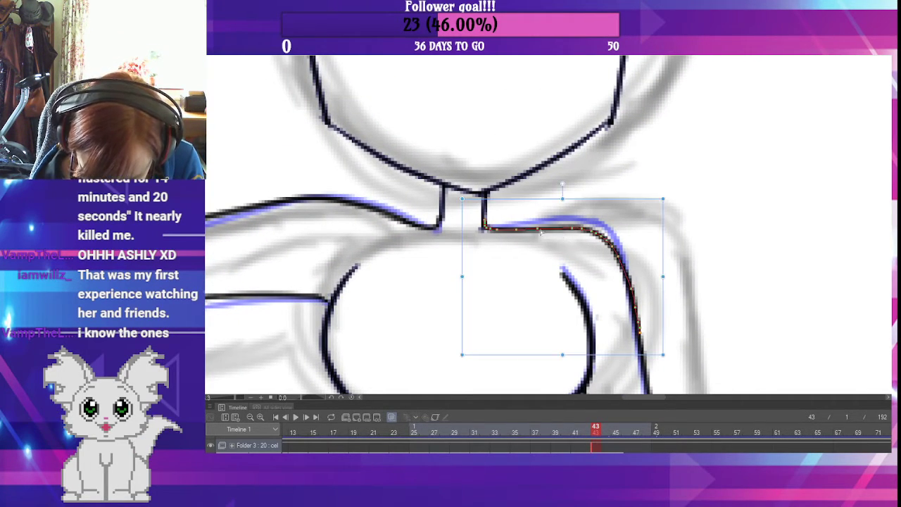
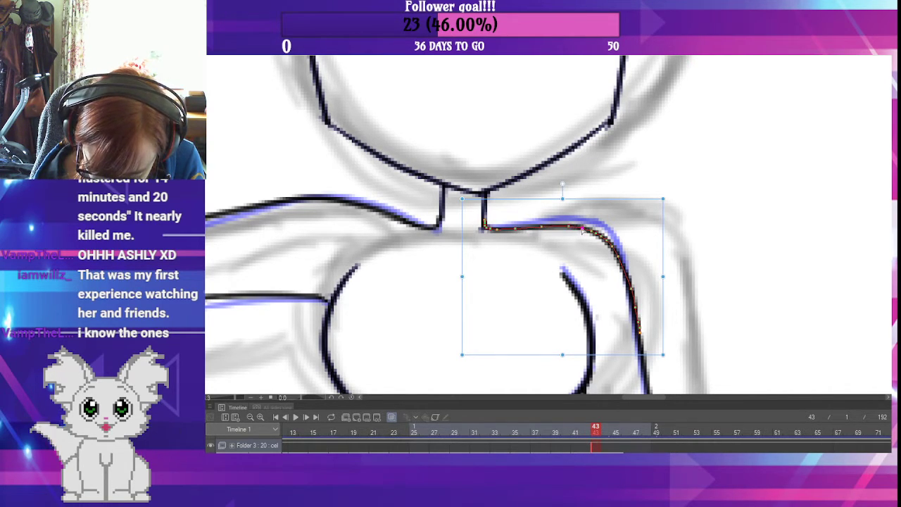
left_click(686, 233)
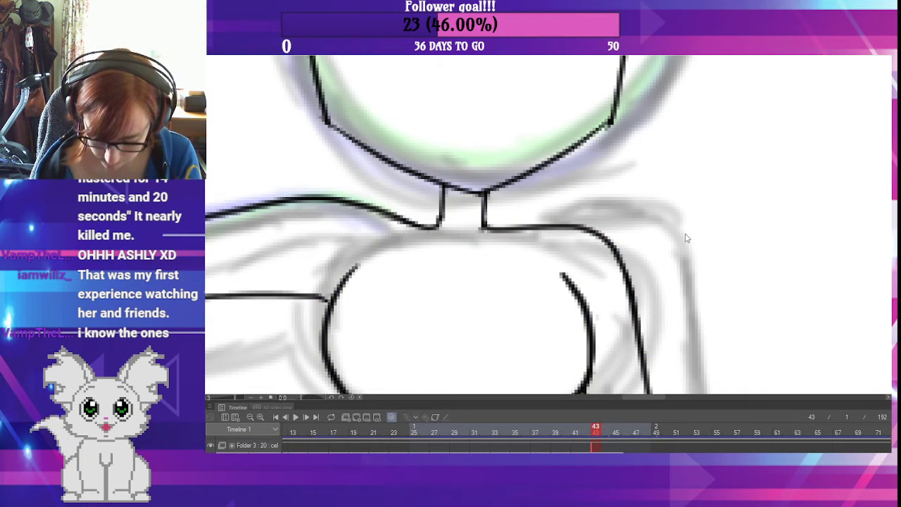
- Compare the shoulder across frames 39 to 43, and move frame 42's rounded shoulder curve slightly down and inward
left_click(555, 430)
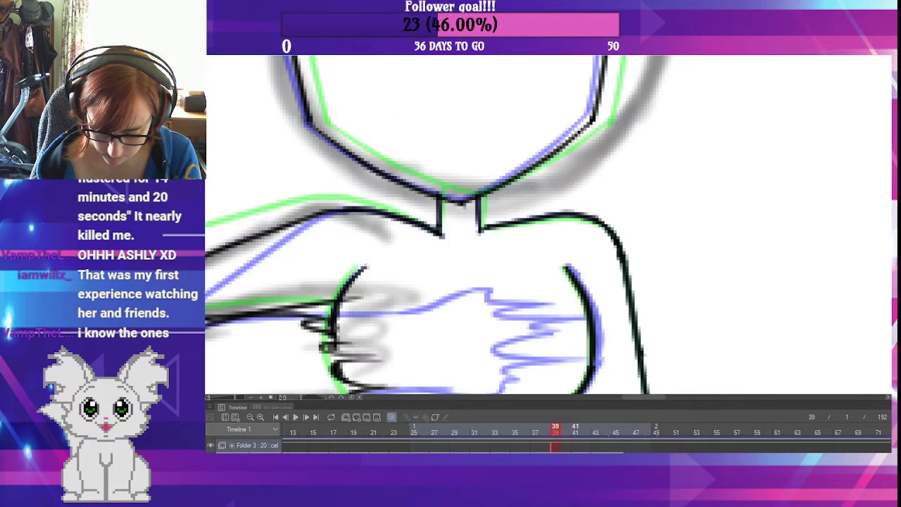
left_click(574, 430)
left_click(596, 430)
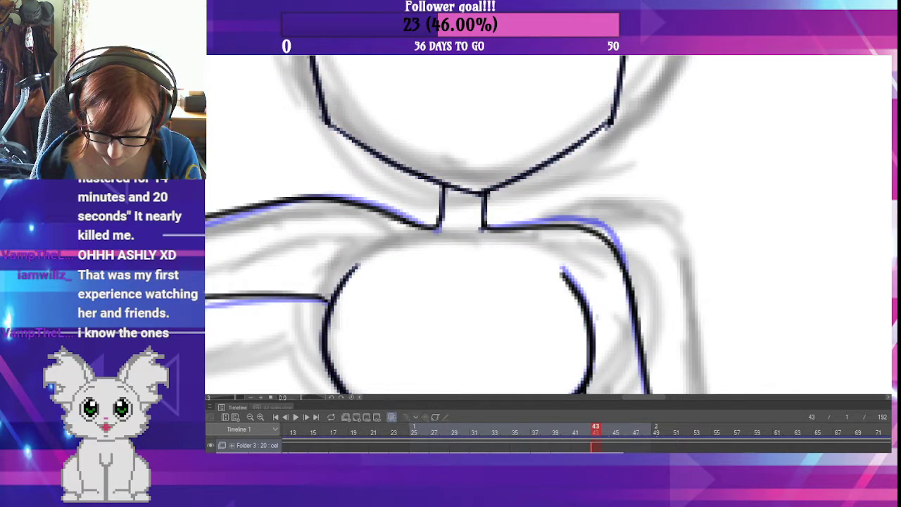
left_click(586, 430)
left_click(565, 430)
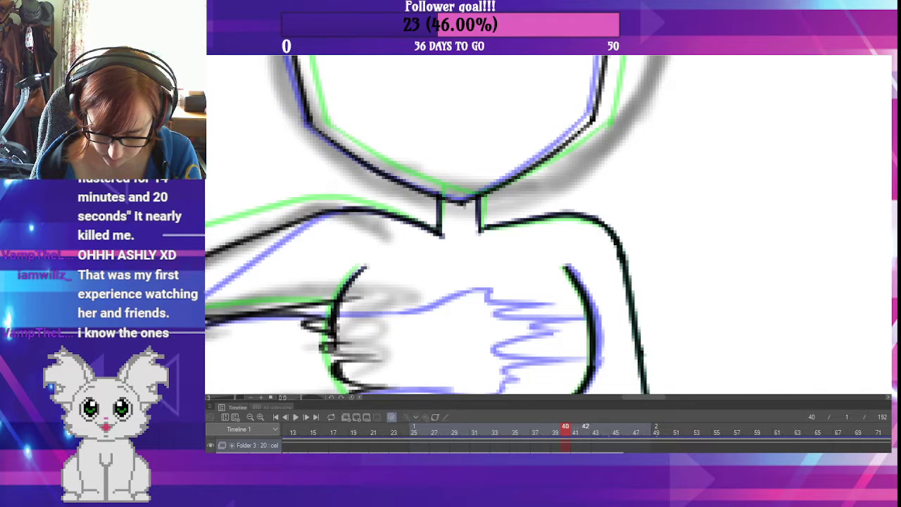
left_click(586, 430)
left_click(617, 225)
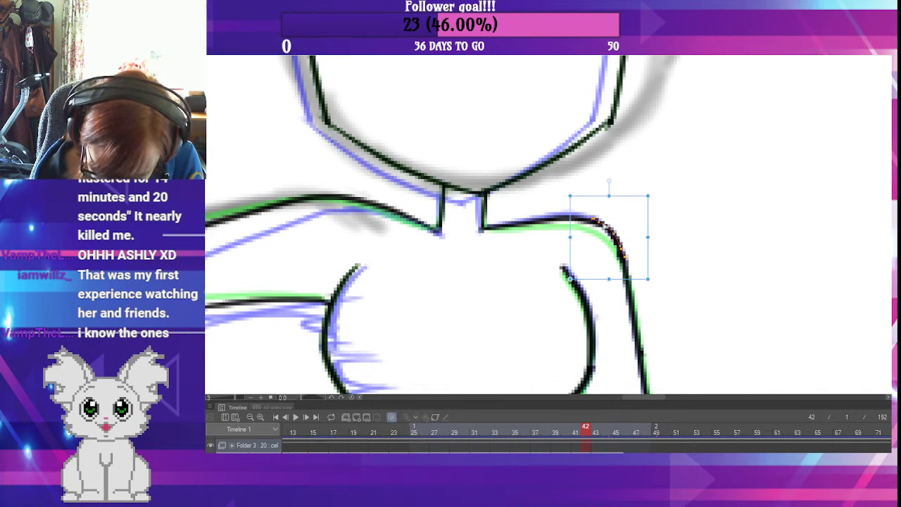
left_click_drag(592, 221, 587, 221)
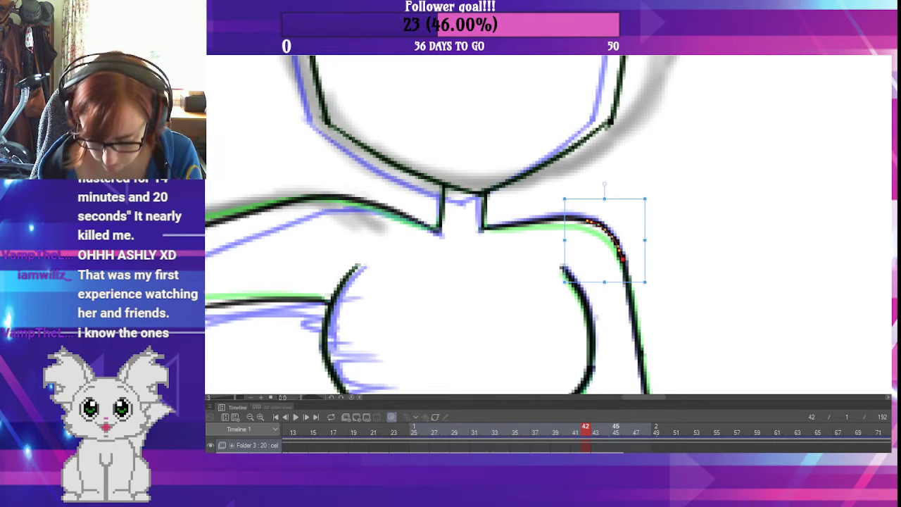
- Compare frames 39 to 43, then shift the lowered arm's upper outer line on frame 42 slightly down and inward, adjusting its length
left_click(554, 426)
left_click(575, 426)
left_click(595, 427)
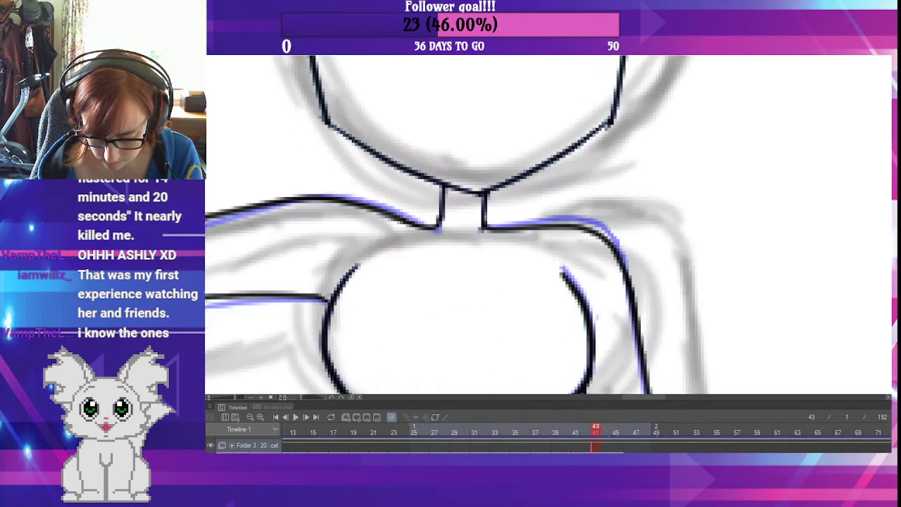
left_click(575, 426)
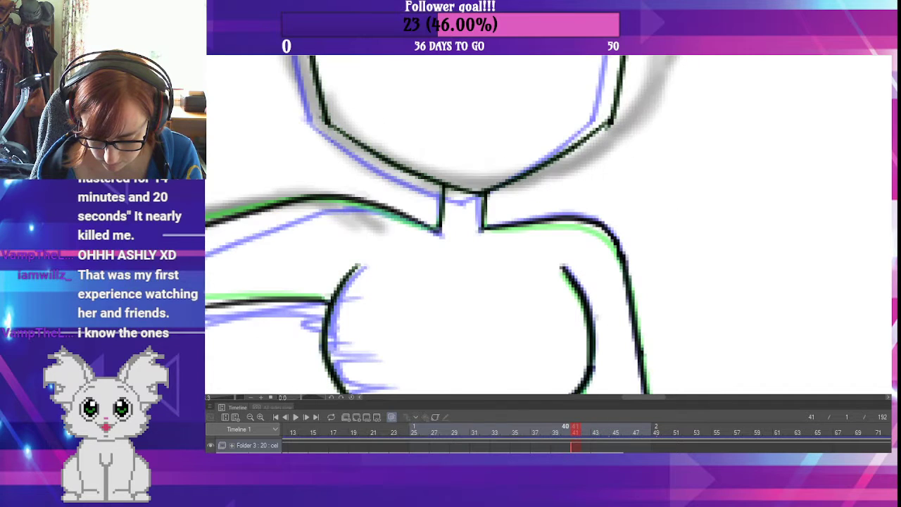
left_click(565, 427)
left_click(584, 427)
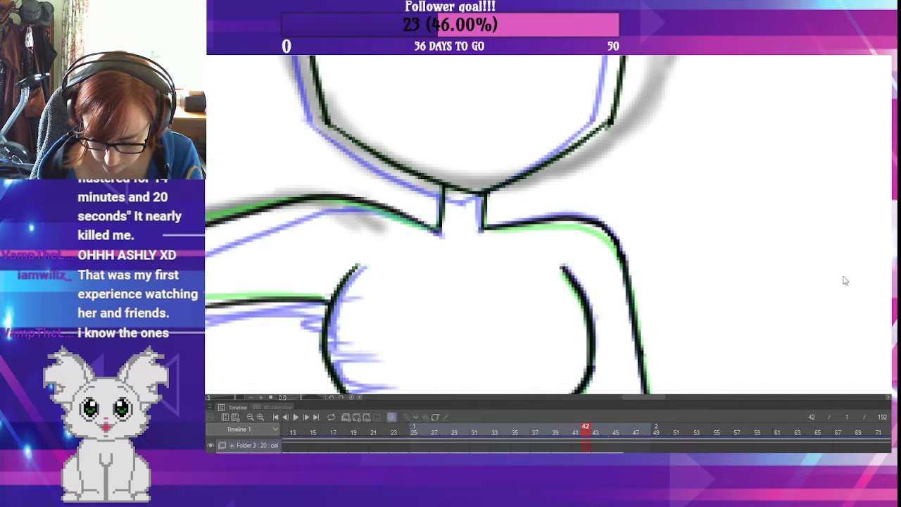
left_click_drag(803, 340, 671, 153)
left_click_drag(671, 242, 694, 298)
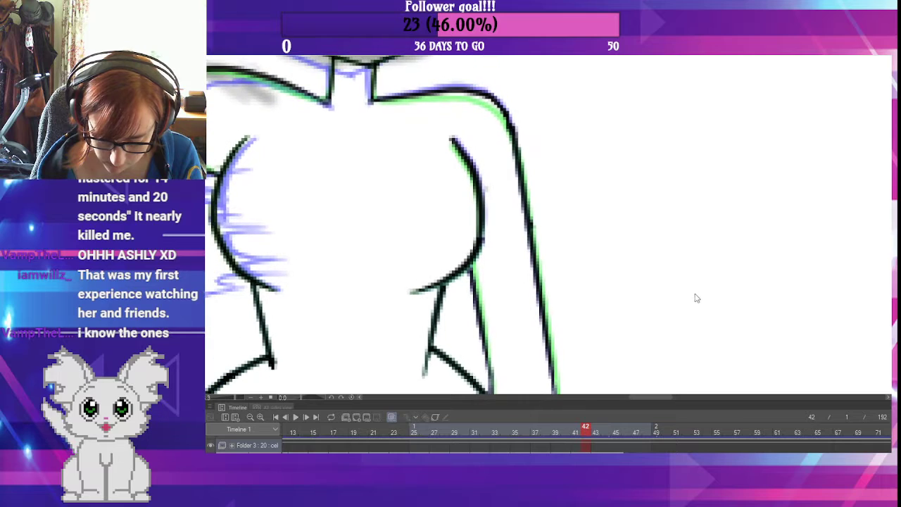
left_click(533, 227)
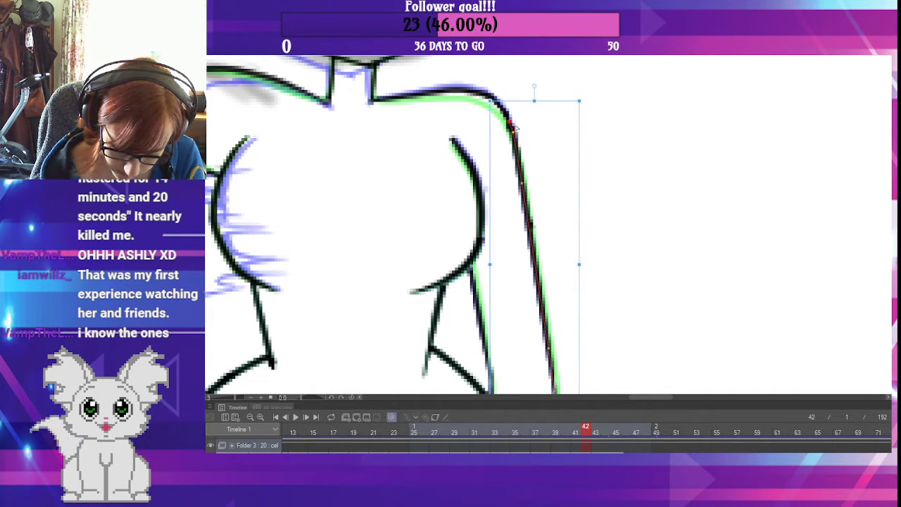
left_click_drag(513, 125, 534, 106)
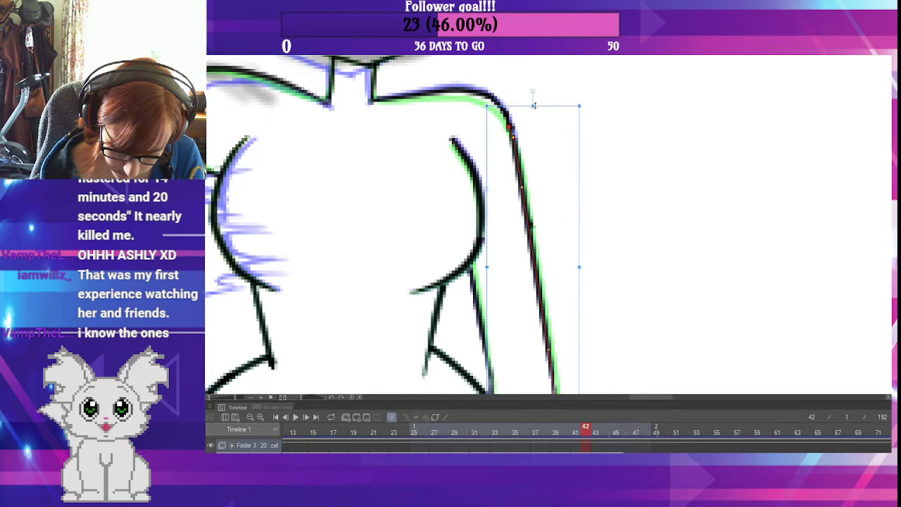
key("space")
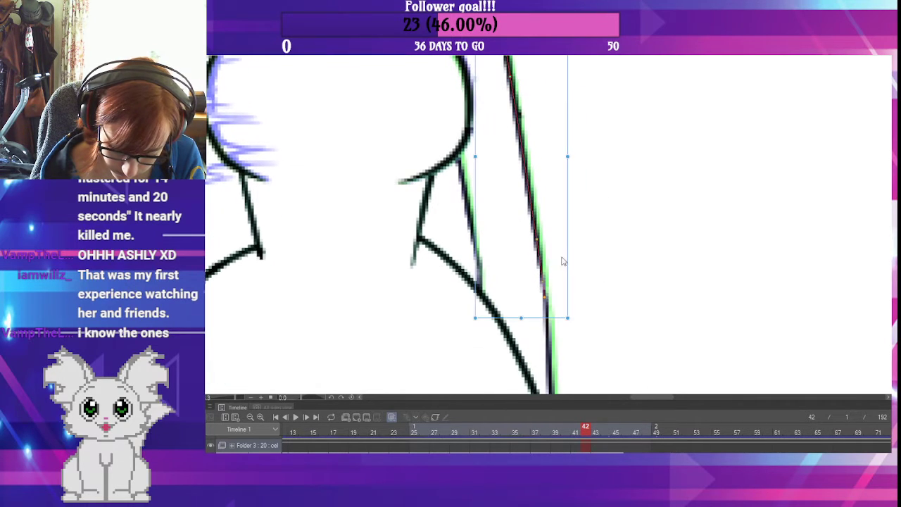
left_click(550, 332)
left_click(545, 287)
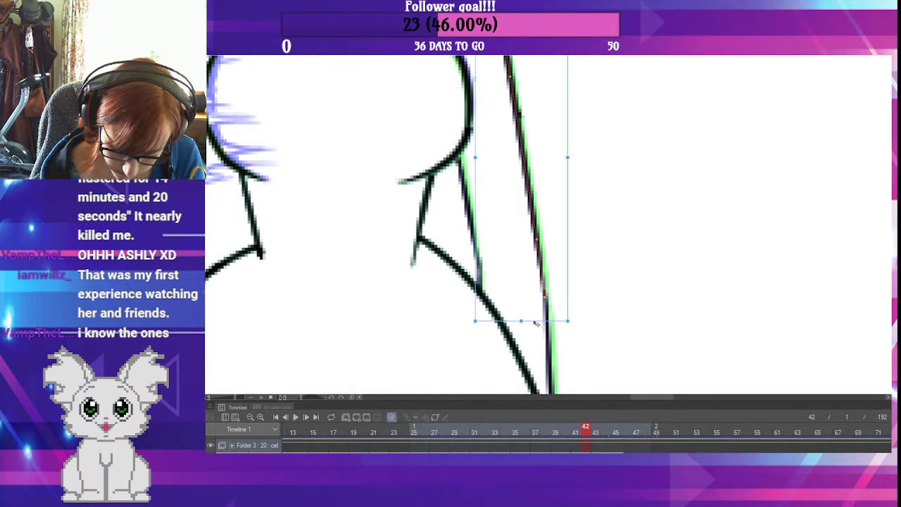
- On frame 42, move the lowered arm's lower outer line slightly outward so it continues the upper arm line
left_click_drag(547, 324, 581, 270)
left_click(551, 293)
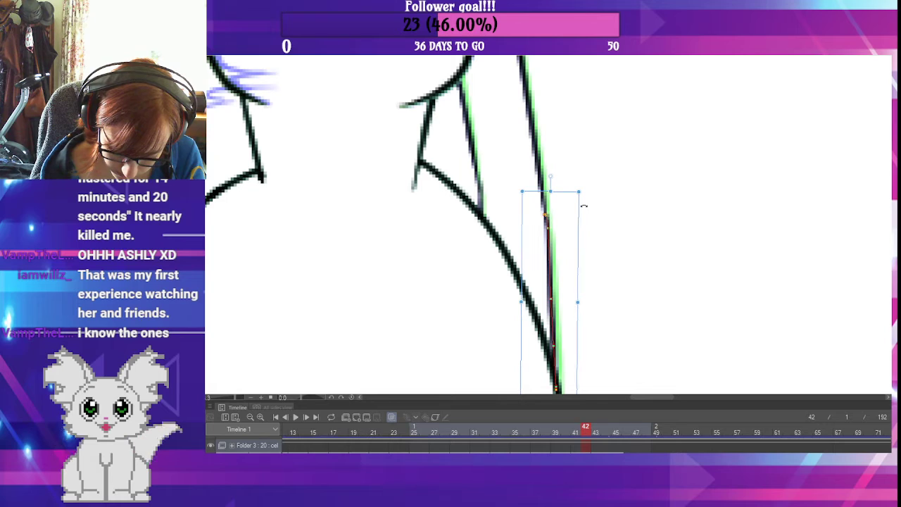
left_click_drag(583, 205, 582, 204)
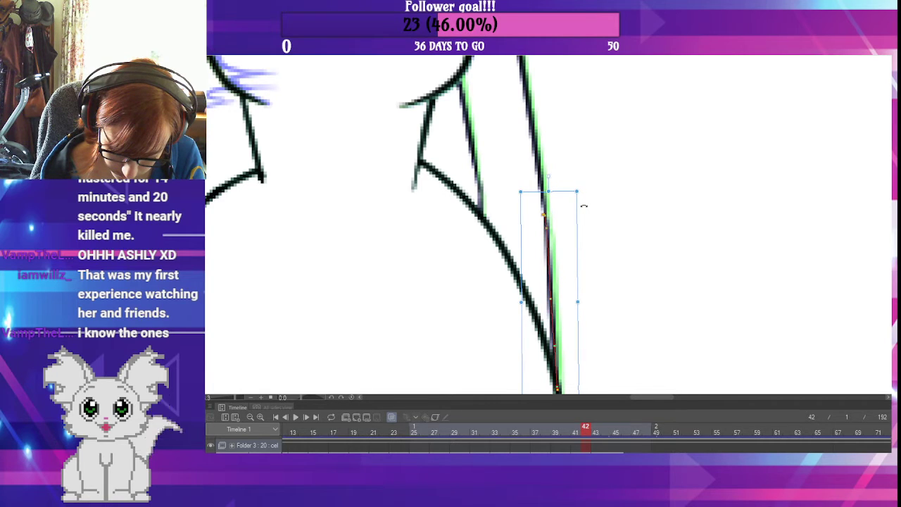
left_click(551, 279)
left_click_drag(551, 280, 552, 273)
left_click_drag(589, 330, 584, 328)
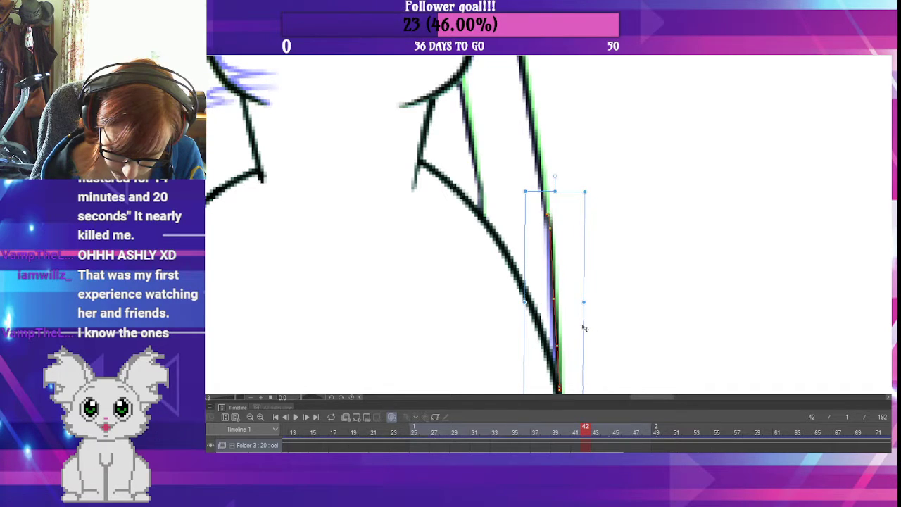
key("Left")
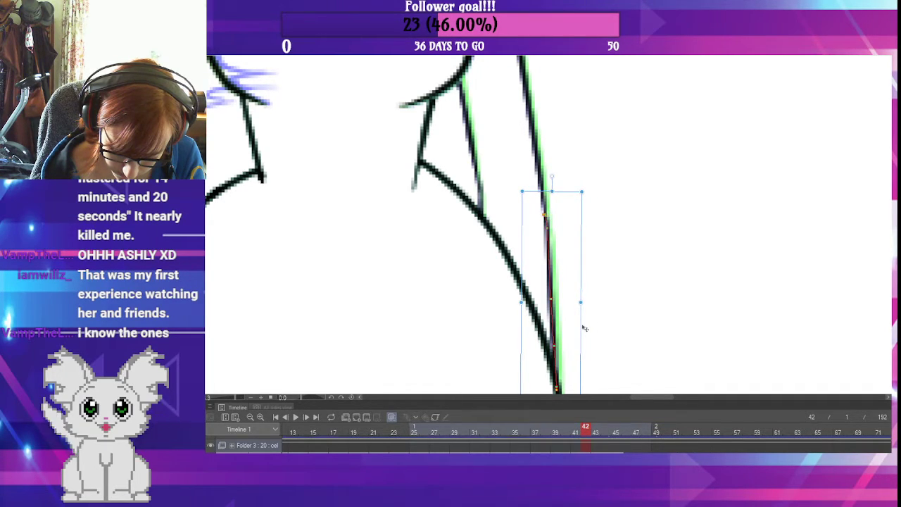
key("Right")
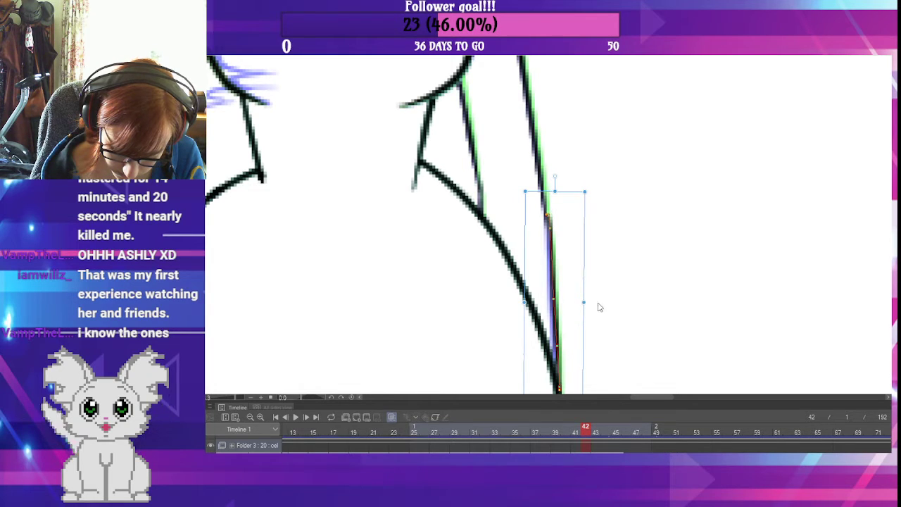
- Adjust the lowered arm's inner line and its short lower segment on frame 42 where they meet the hip
left_click(496, 241)
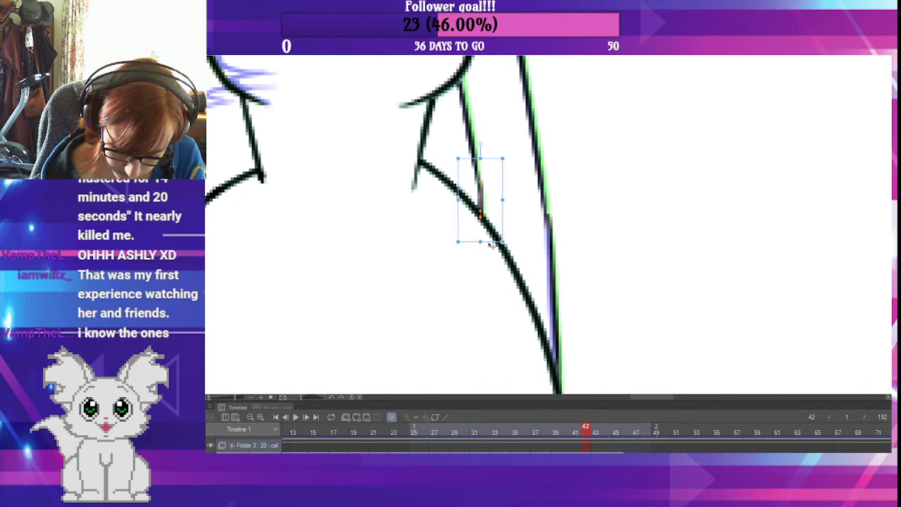
left_click_drag(501, 242, 511, 212)
left_click(474, 142)
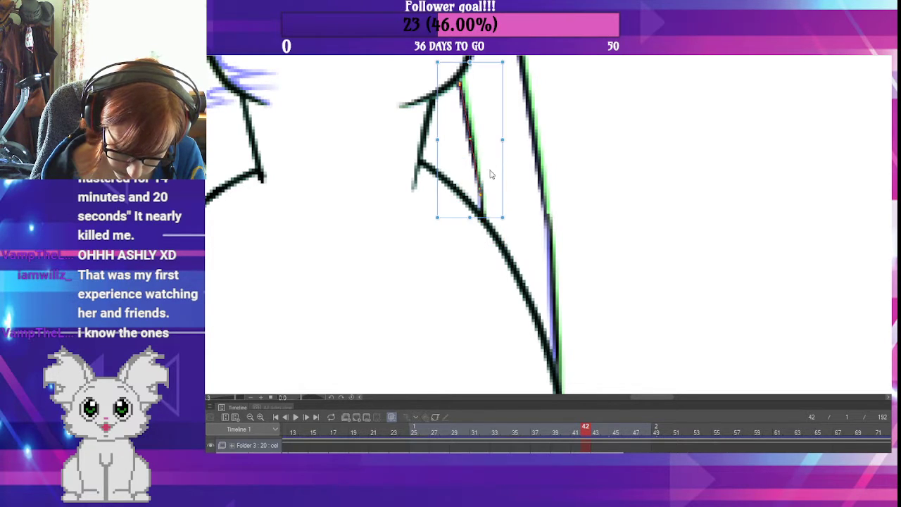
left_click_drag(500, 216, 504, 222)
scroll(516, 171, "up", 2)
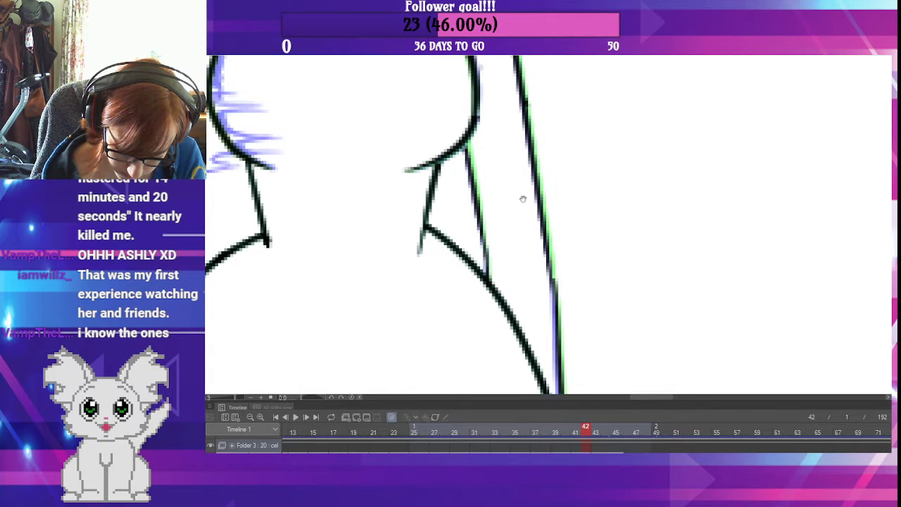
left_click_drag(475, 124, 475, 114)
key("space")
- Flip through the frames up to 44, then inspect the arms, shoulders and head on frame 44
left_click_drag(586, 175, 613, 281)
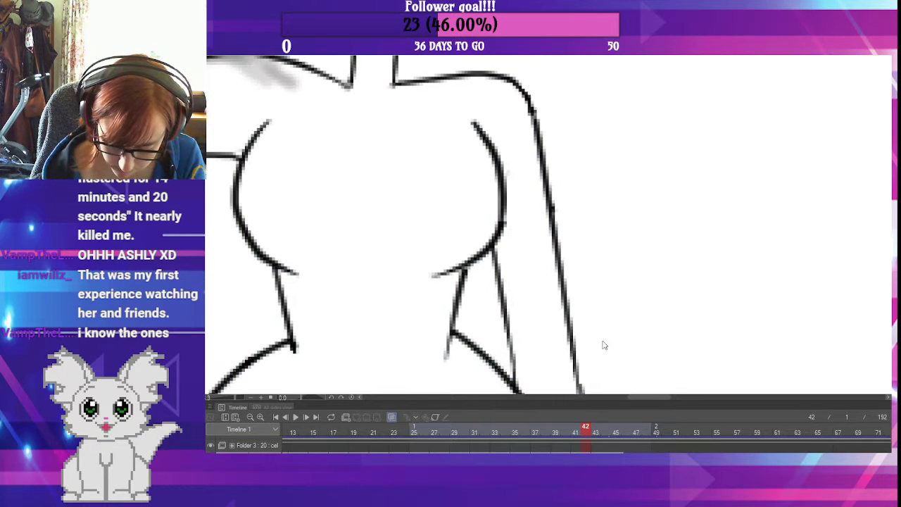
left_click_drag(545, 429, 605, 429)
left_click_drag(540, 231, 732, 276)
left_click_drag(605, 429, 555, 429)
key("period")
key("period")
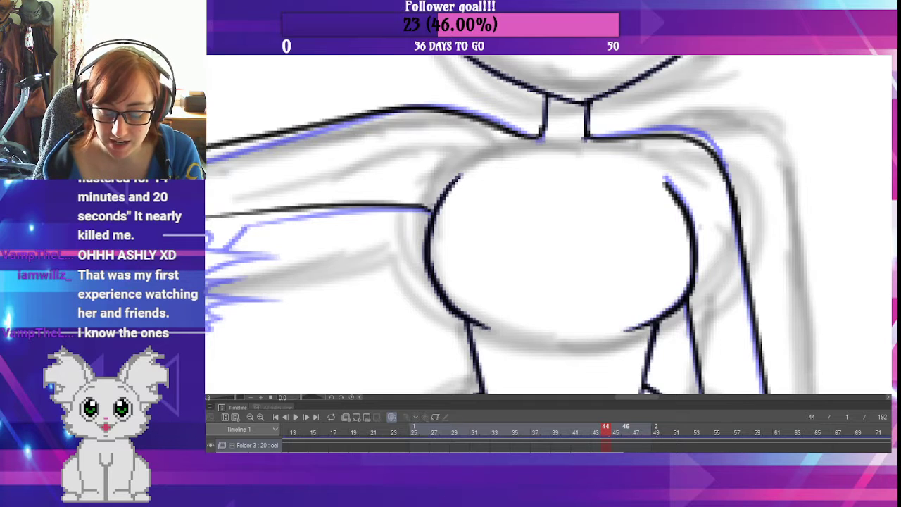
left_click_drag(556, 276, 681, 312)
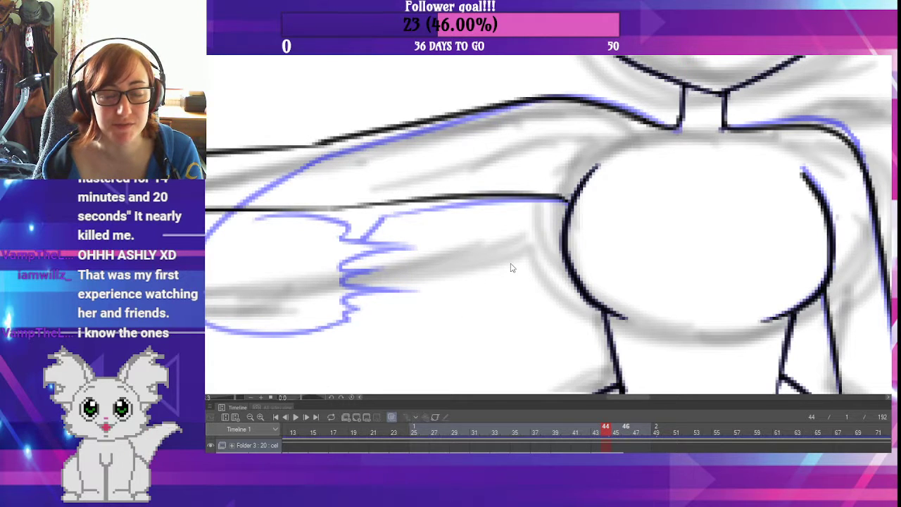
left_click_drag(734, 350, 597, 370)
left_click_drag(639, 272, 682, 350)
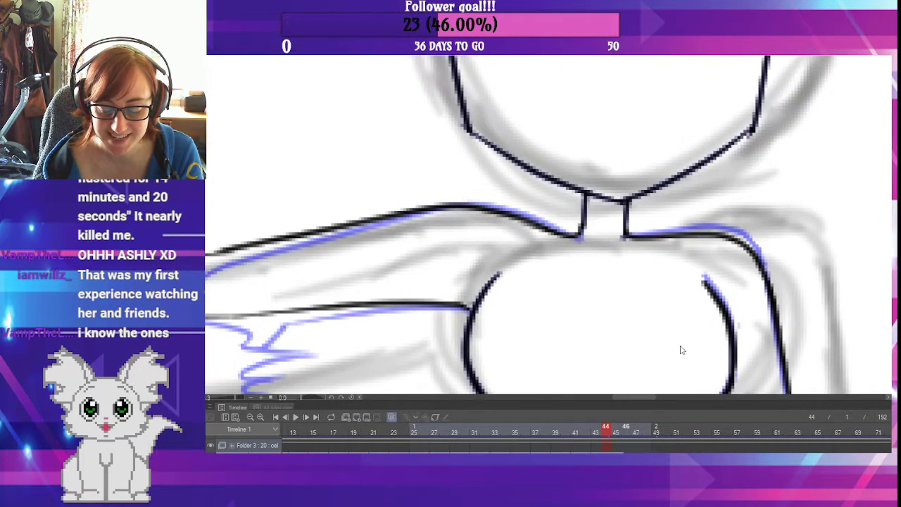
left_click_drag(717, 274, 660, 391)
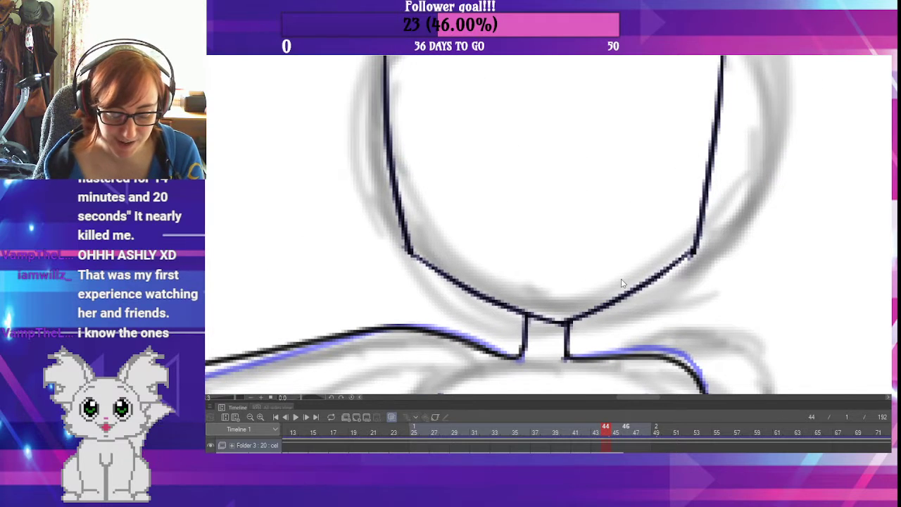
scroll(697, 302, "down", 4)
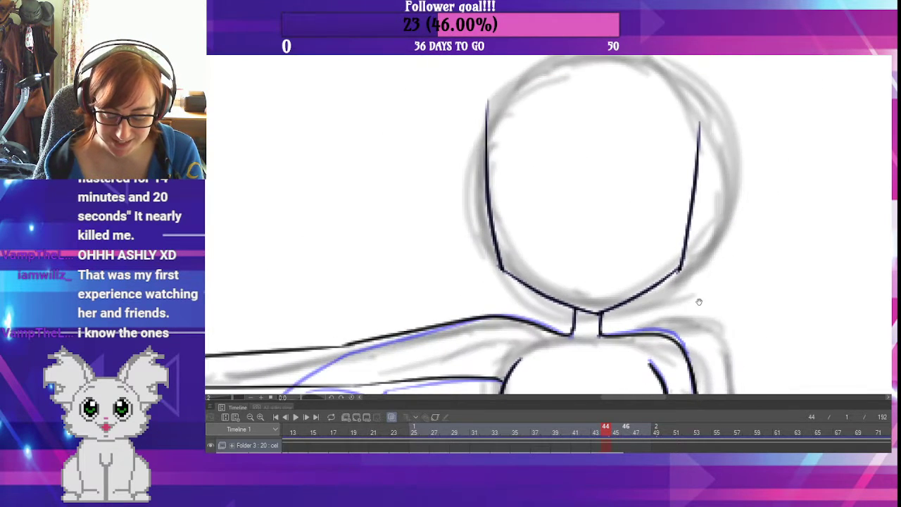
- Compare the position of the head and jaw lines between frames 39 and 45
left_click(575, 429)
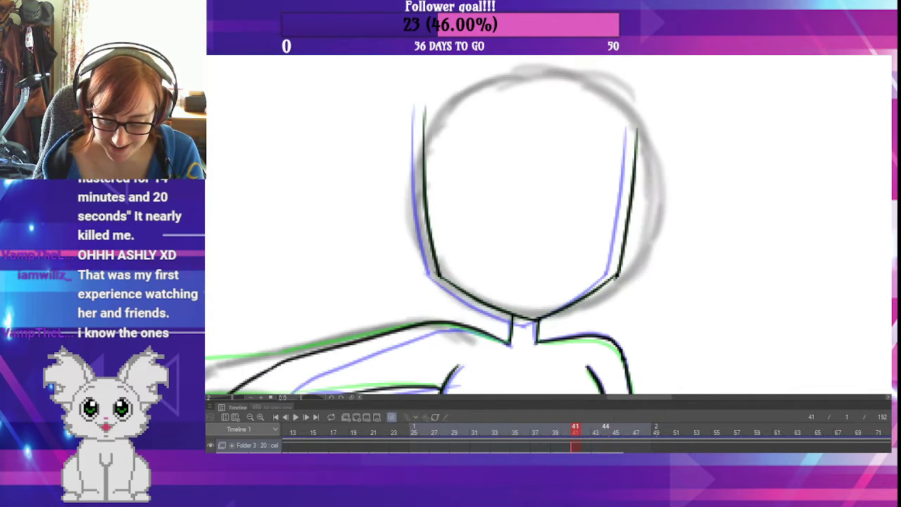
left_click(606, 429)
left_click(616, 429)
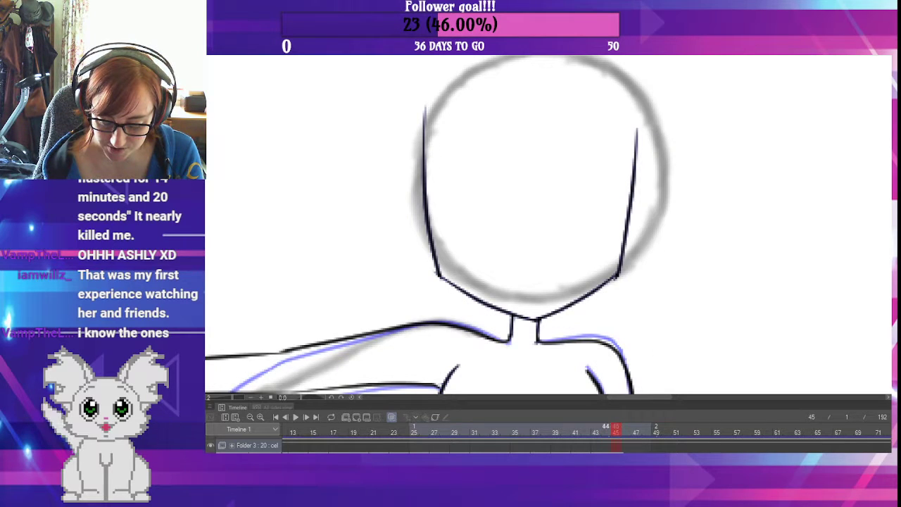
left_click(605, 430)
left_click(575, 429)
left_click(554, 430)
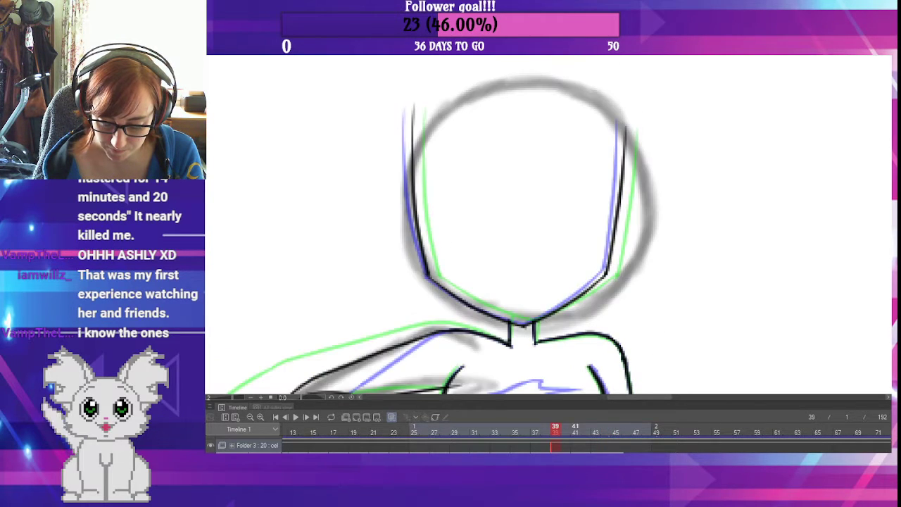
left_click(585, 430)
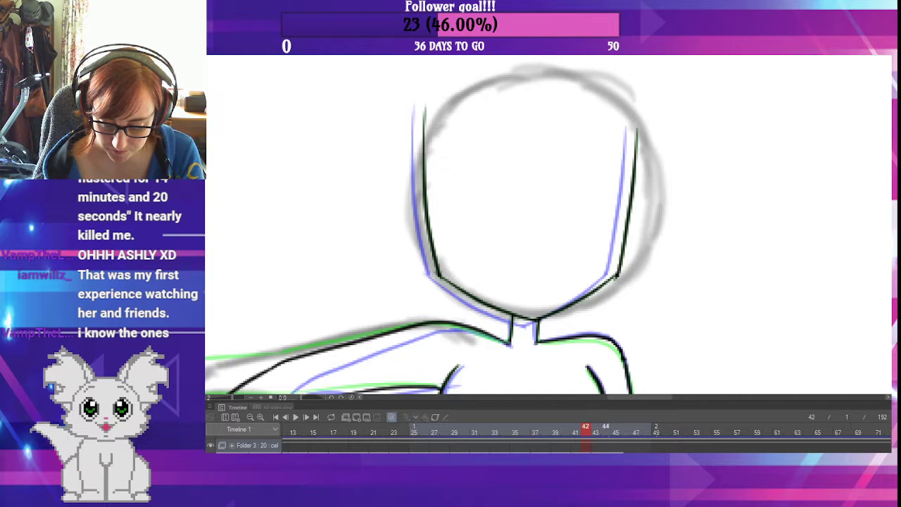
left_click(565, 429)
left_click(575, 430)
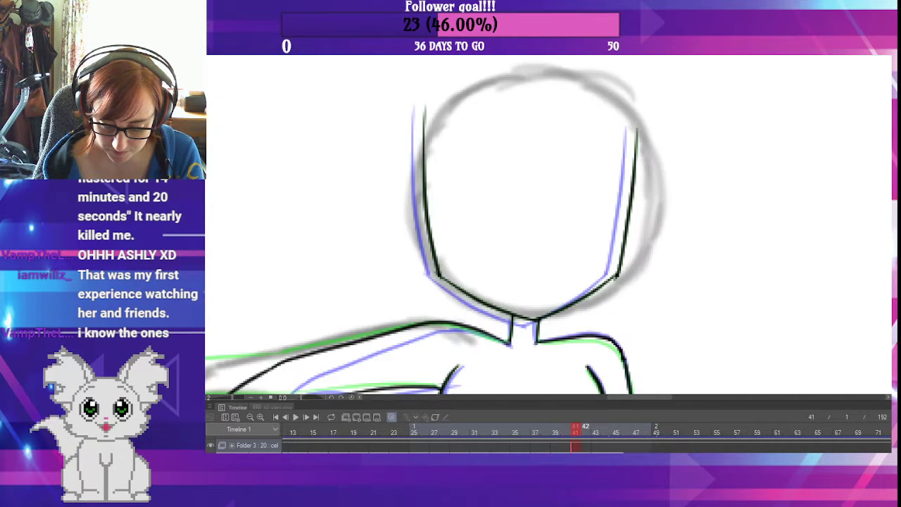
left_click(605, 429)
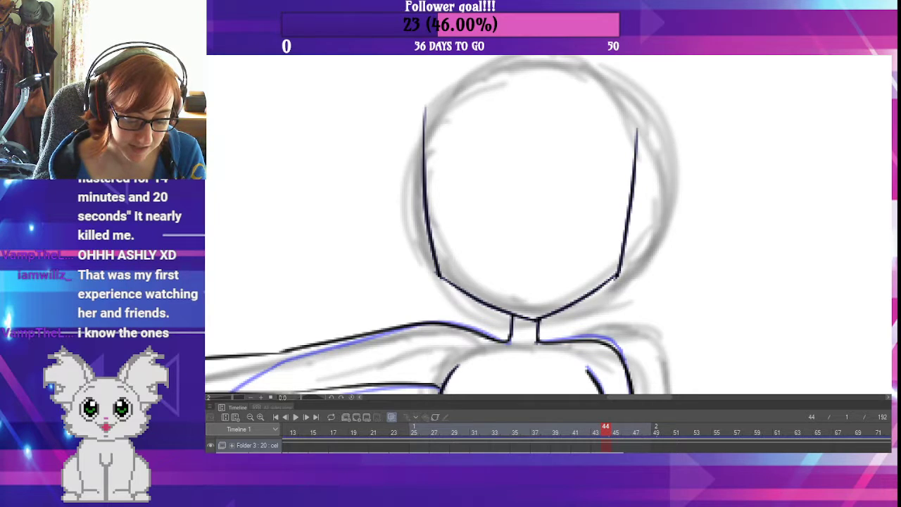
- On frame 44, select both cheek lines and both jaw lines together and move them slightly up and outward
left_click(431, 250)
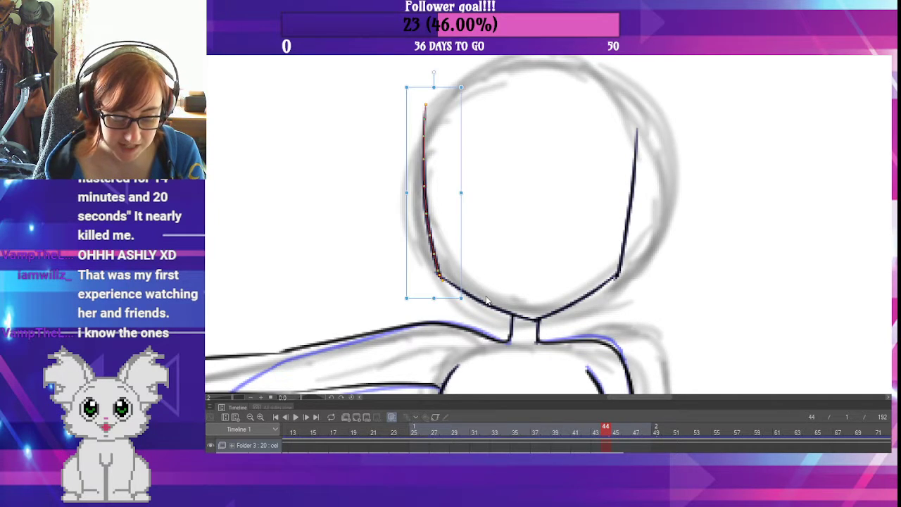
left_click(483, 288, "shift")
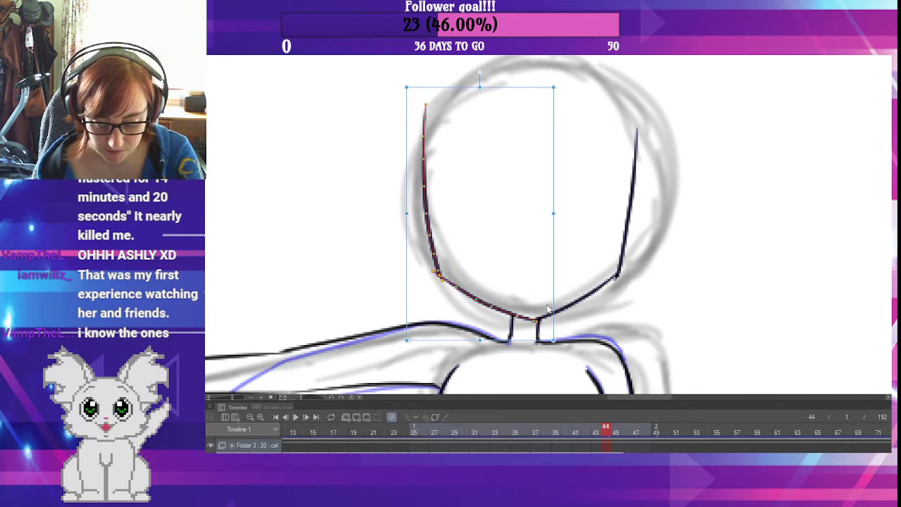
left_click(622, 262, "shift")
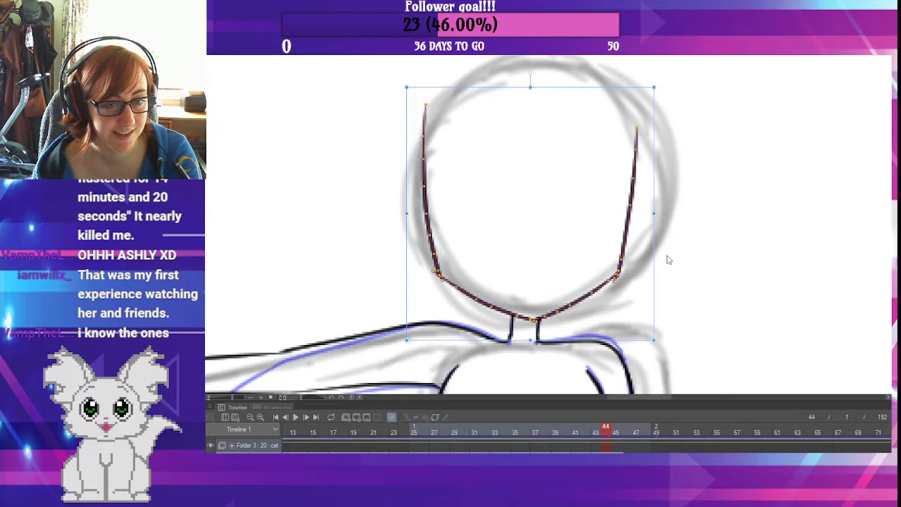
left_click_drag(654, 277, 654, 271)
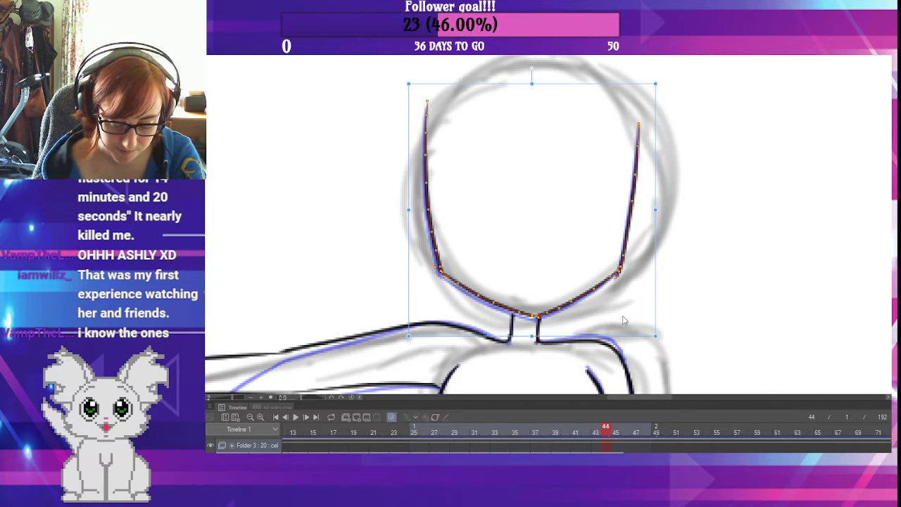
left_click(683, 298)
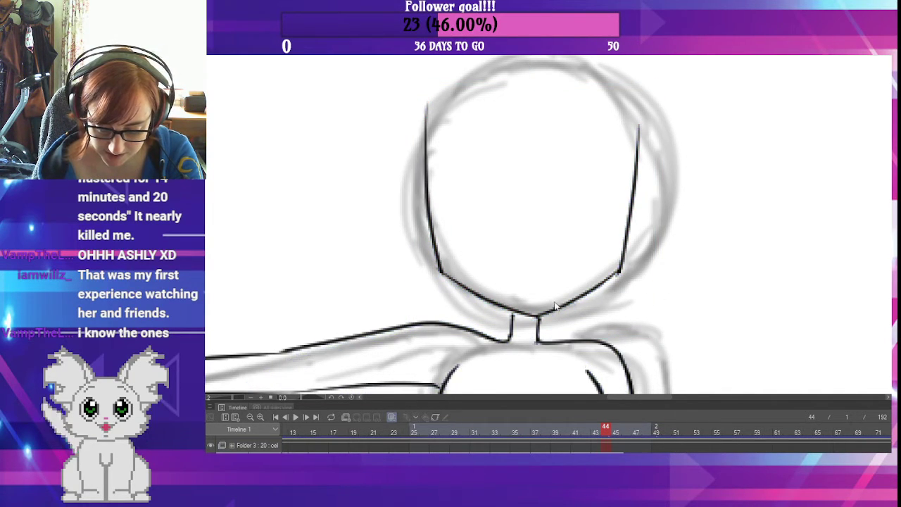
- On frame 44, rotate the cheek line on the lowered-arm side so its upper end tilts slightly toward the face
left_click(556, 306)
left_click(527, 316, "shift")
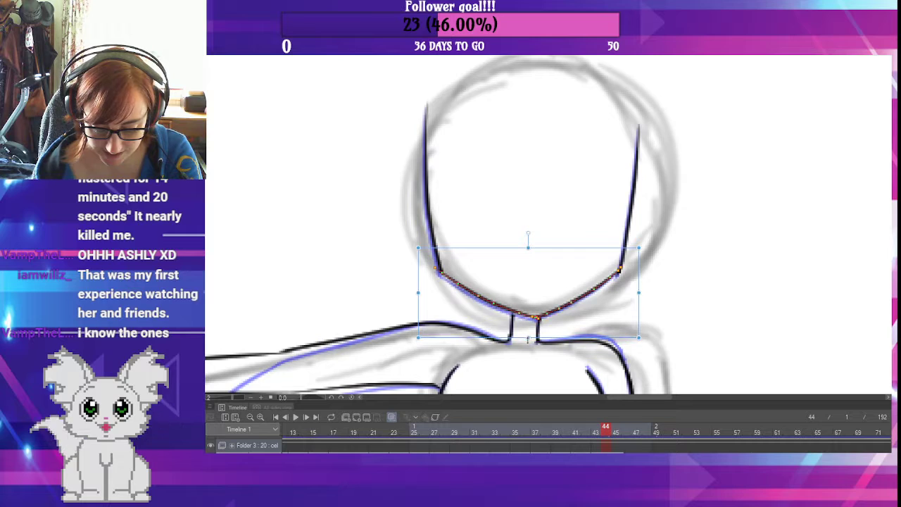
left_click(624, 256)
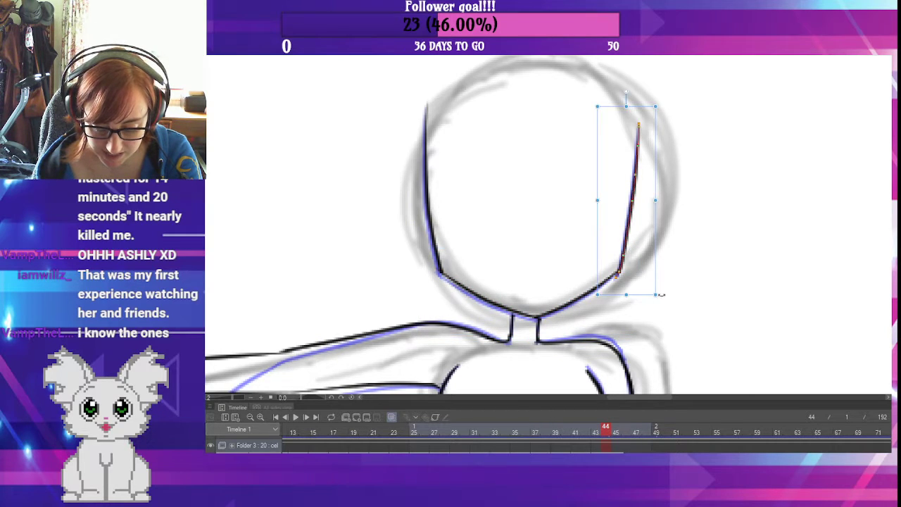
left_click_drag(659, 300, 653, 265)
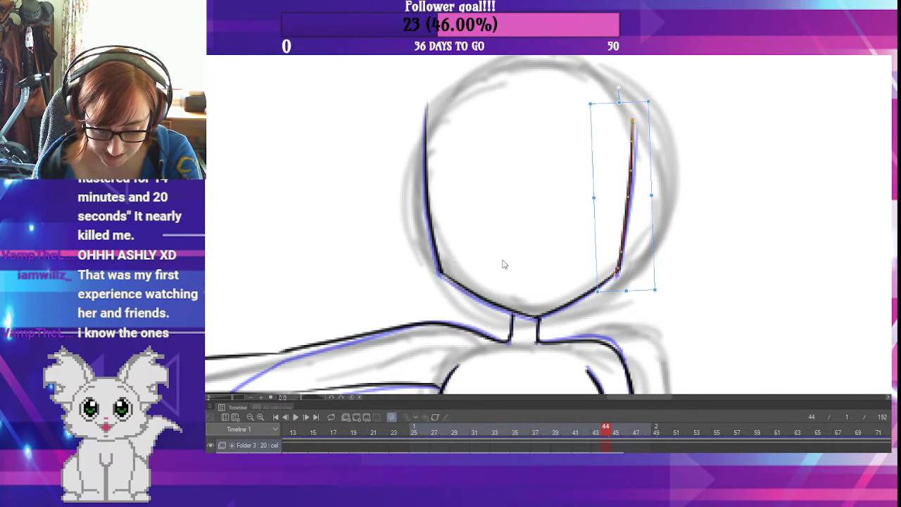
- Shift the outer end of the jaw line on the outstretched-arm side slightly so it joins the cheek line on frame 44
left_click(435, 246)
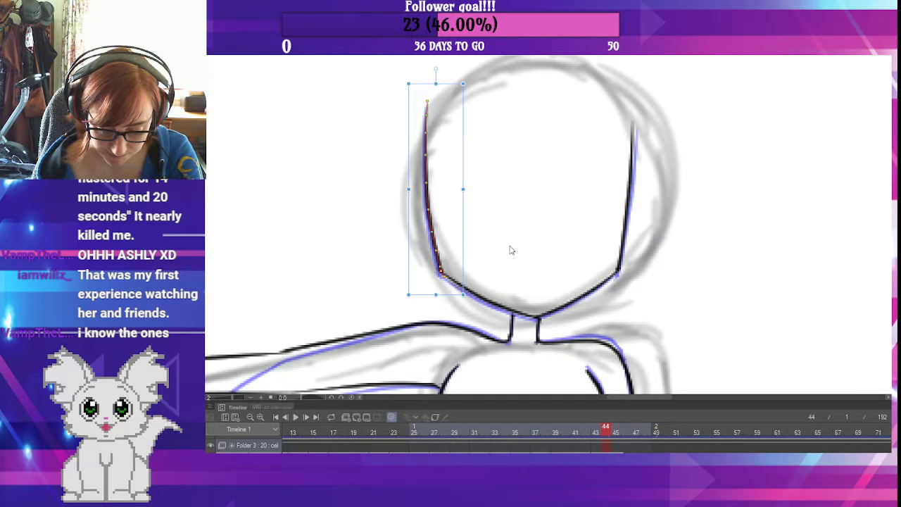
left_click(453, 283)
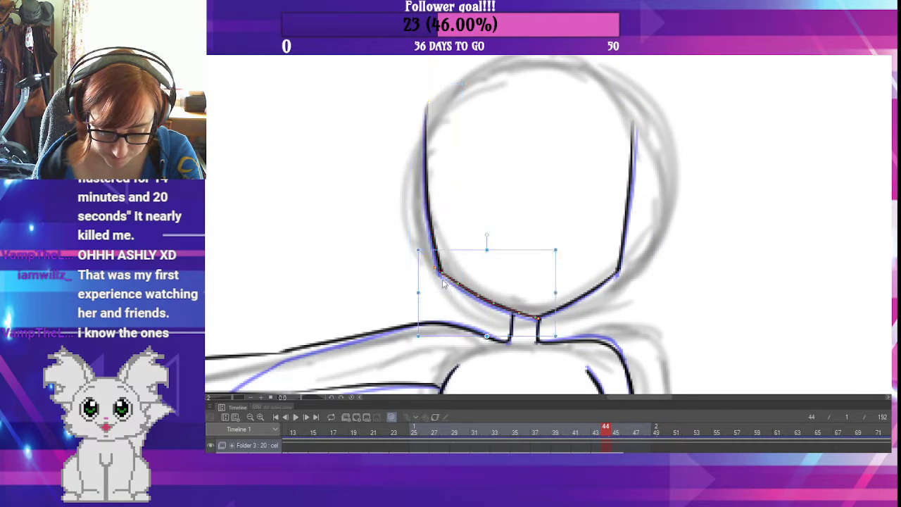
left_click_drag(436, 266, 439, 263)
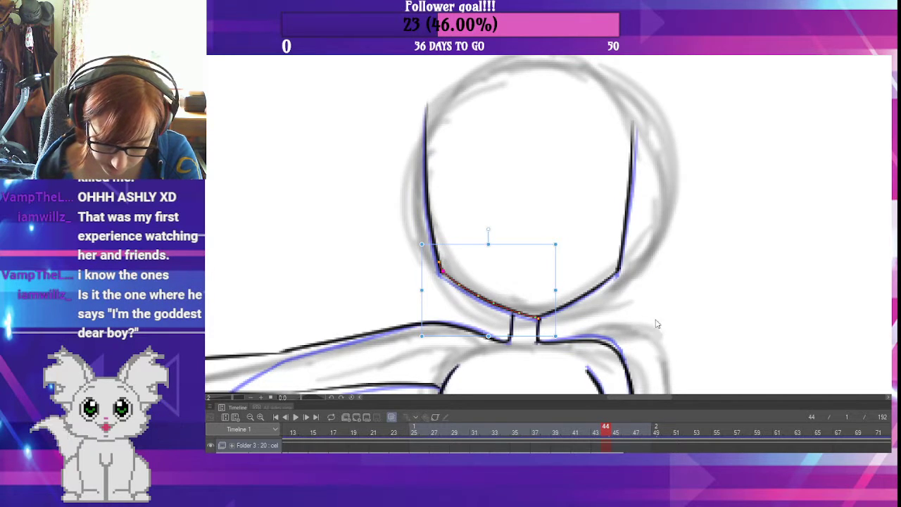
left_click(707, 323)
- On frame 42, extend the lower end of the lowered-arm-side cheek line inward so it meets the jaw line at the corner
left_click(565, 428)
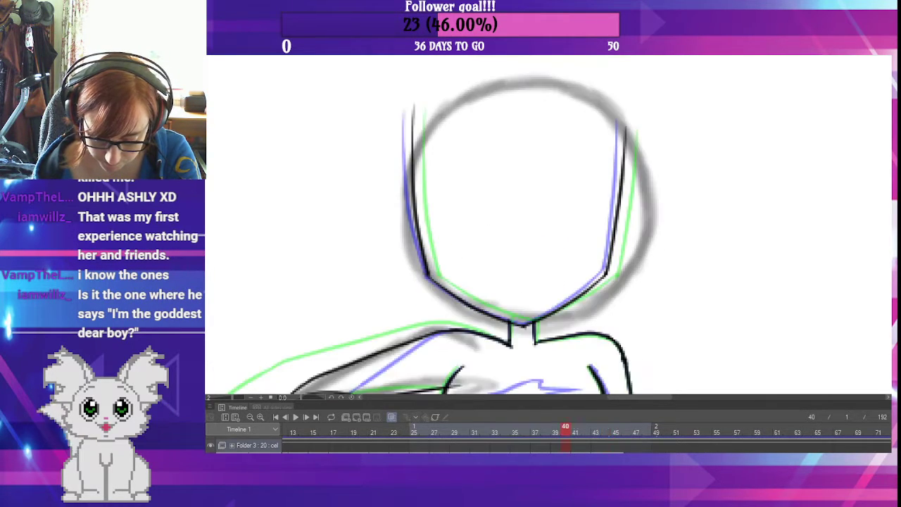
left_click(585, 427)
left_click(605, 427)
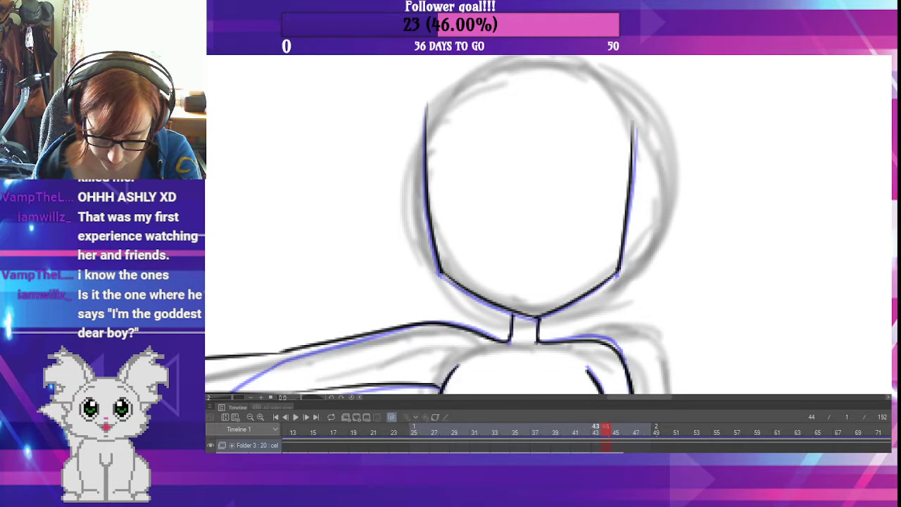
left_click(585, 428)
left_click(618, 280)
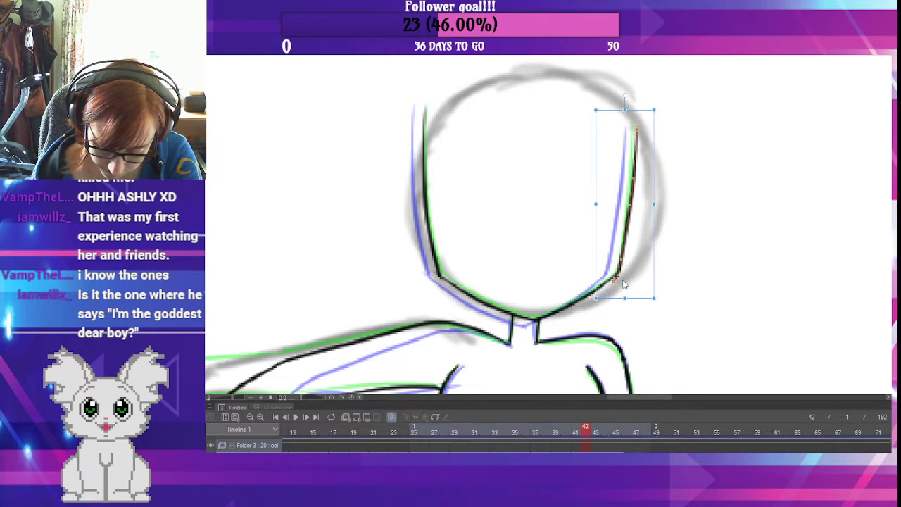
left_click_drag(611, 281, 606, 282)
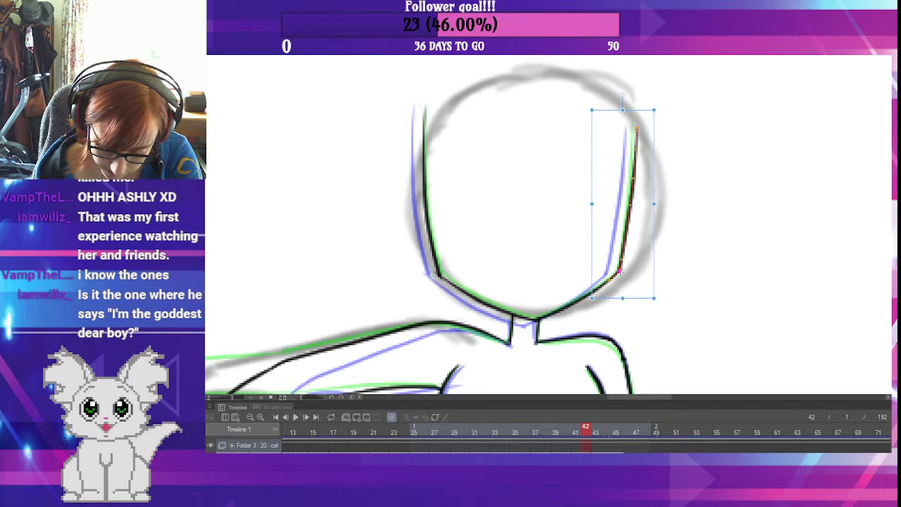
left_click(664, 284)
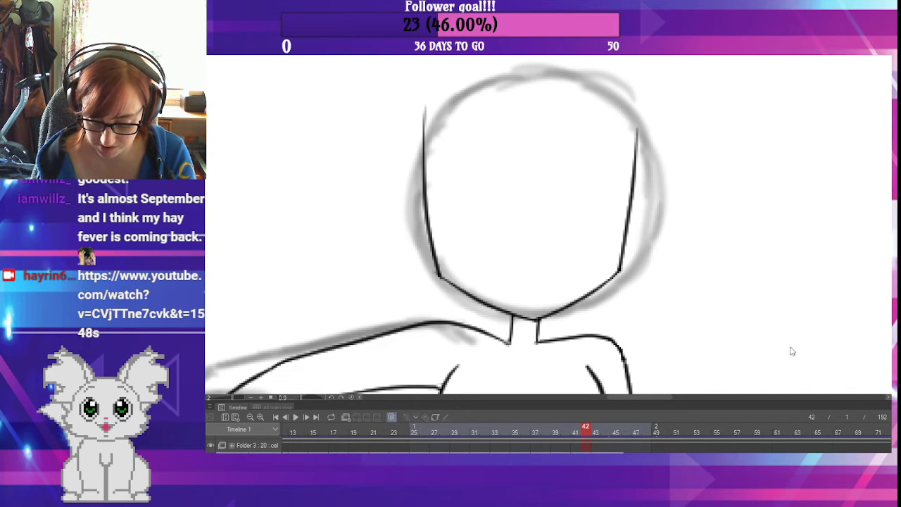
- Compare the outstretched arm, neck and shoulder lines between frames 42 and 45
left_click(606, 432)
mouse_move(642, 345)
left_mouse_down()
mouse_move(646, 319)
mouse_move(730, 213)
left_mouse_up()
mouse_move(720, 312)
left_mouse_down()
mouse_move(713, 302)
mouse_move(836, 269)
left_mouse_up()
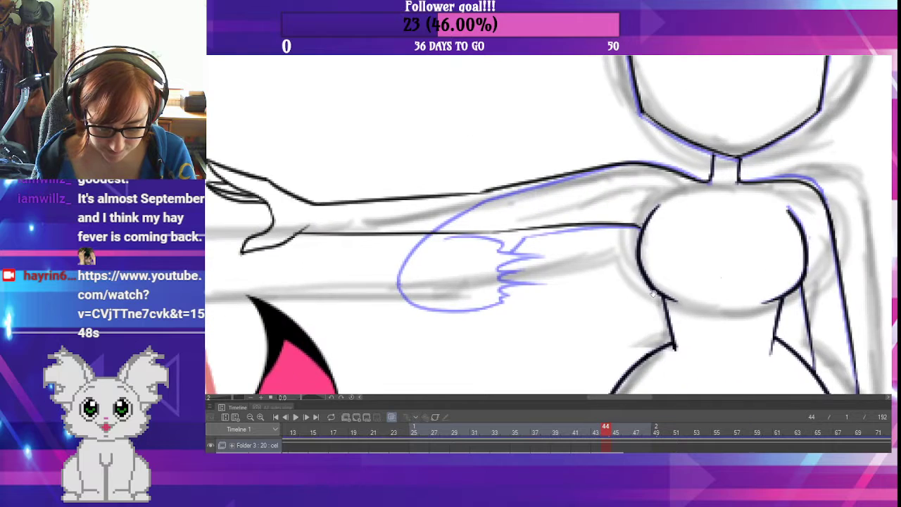
left_click(575, 430)
left_click(605, 429)
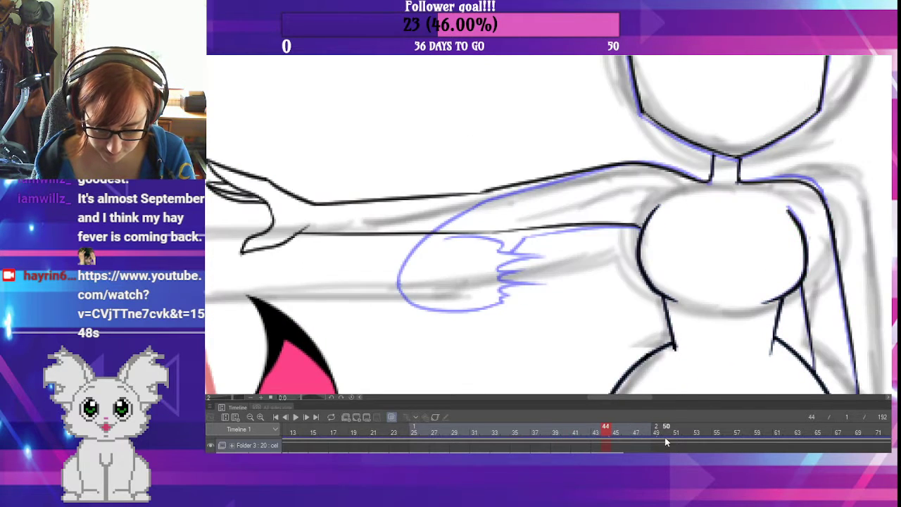
left_click(616, 430)
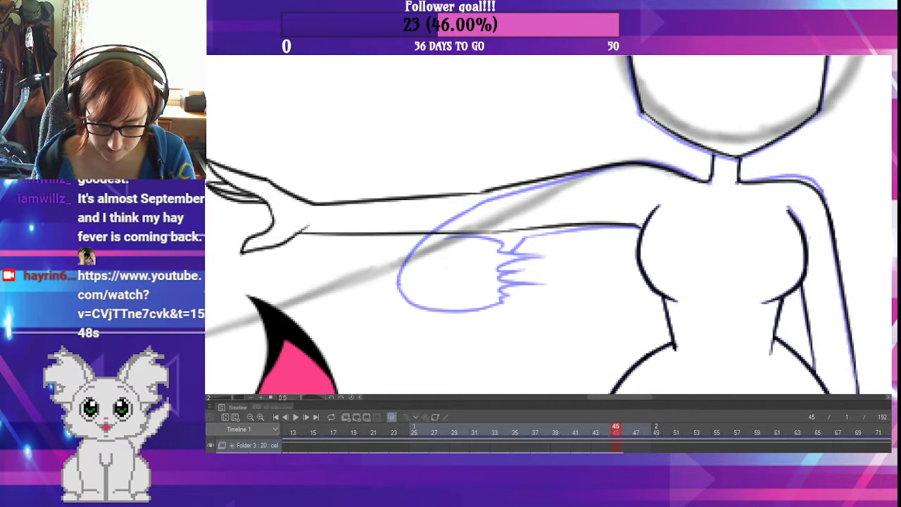
mouse_move(705, 344)
left_mouse_down()
mouse_move(692, 326)
mouse_move(624, 343)
left_mouse_up()
left_click(584, 431)
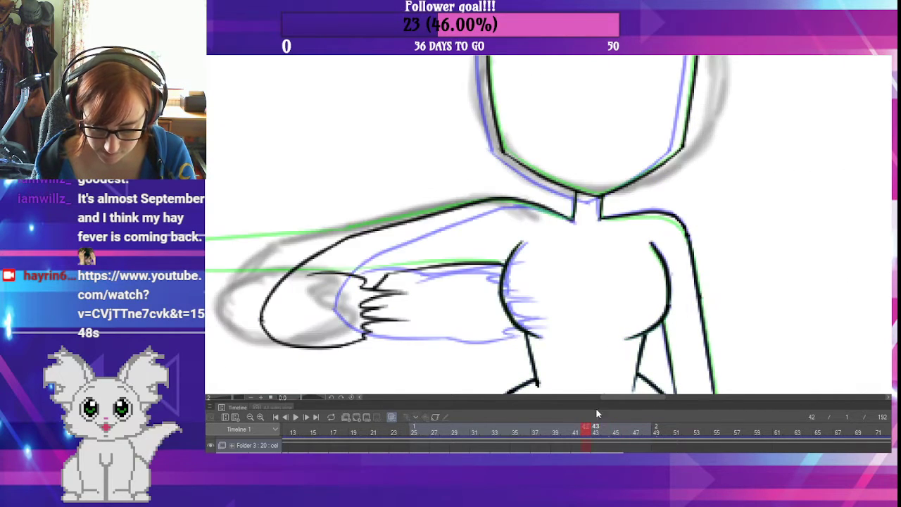
left_click(595, 429)
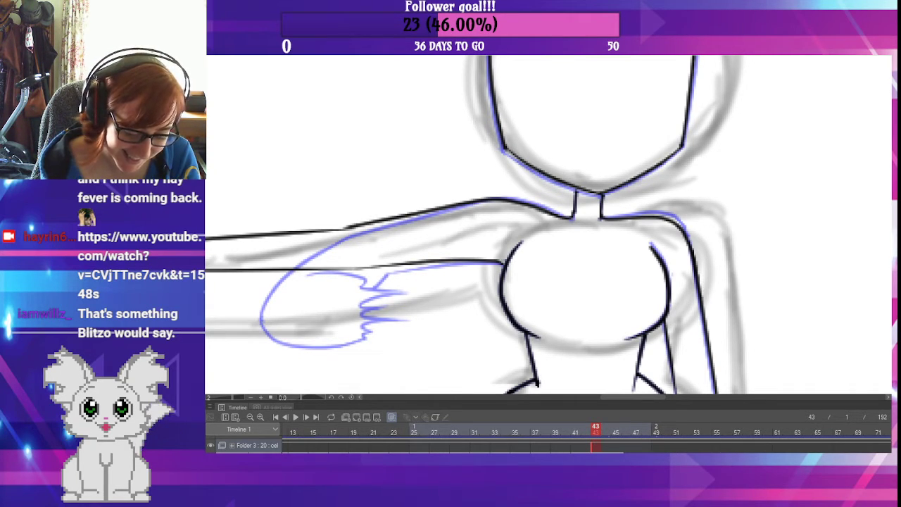
- On frame 43, tilt both neck lines slightly toward the lowered arm and shift the line on that side outward
left_click(575, 207)
left_click_drag(596, 173, 598, 167)
left_click_drag(606, 227, 551, 234)
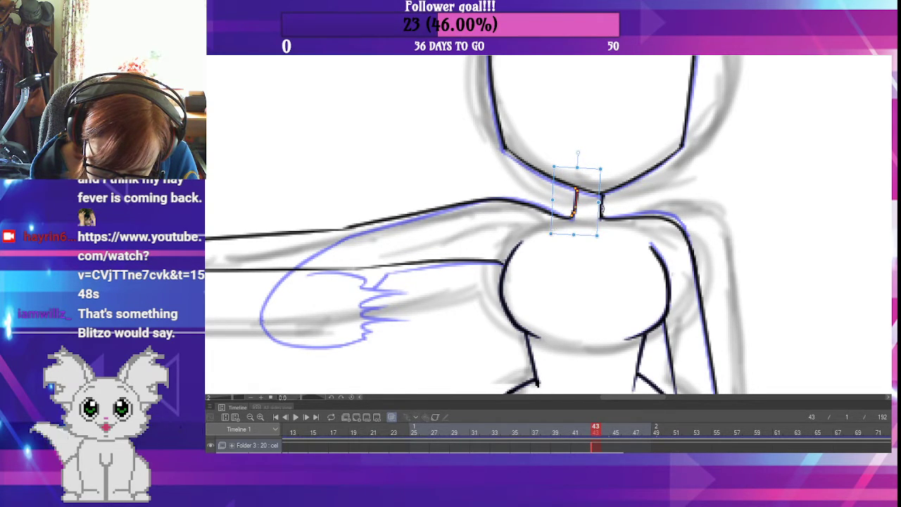
left_click(602, 205)
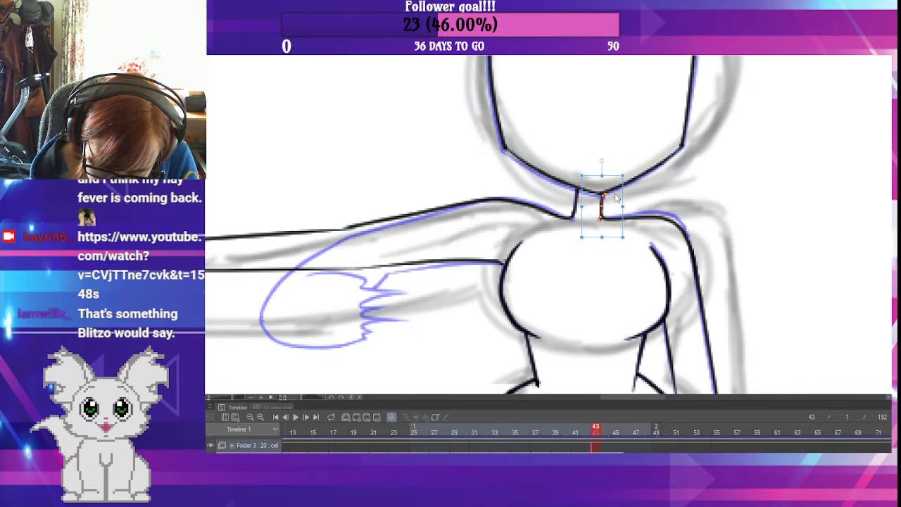
left_click_drag(627, 174, 630, 188)
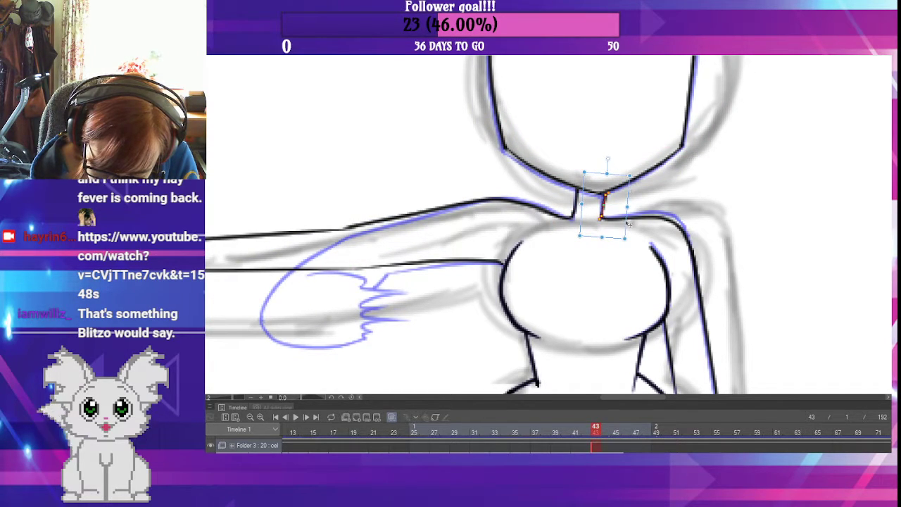
left_click_drag(626, 225, 630, 224)
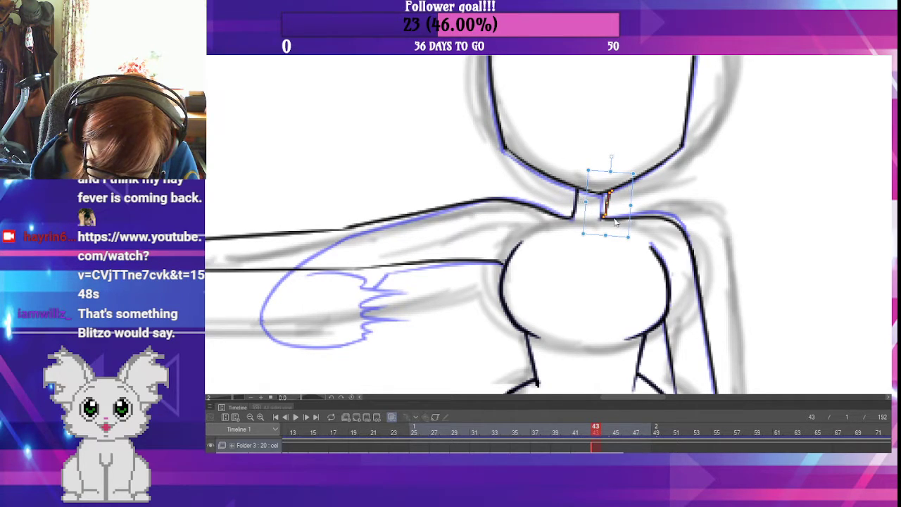
- Pull the lowered-arm shoulder line's inner end to the shifted neck line and delete the leftover stub beside it
left_click(603, 220)
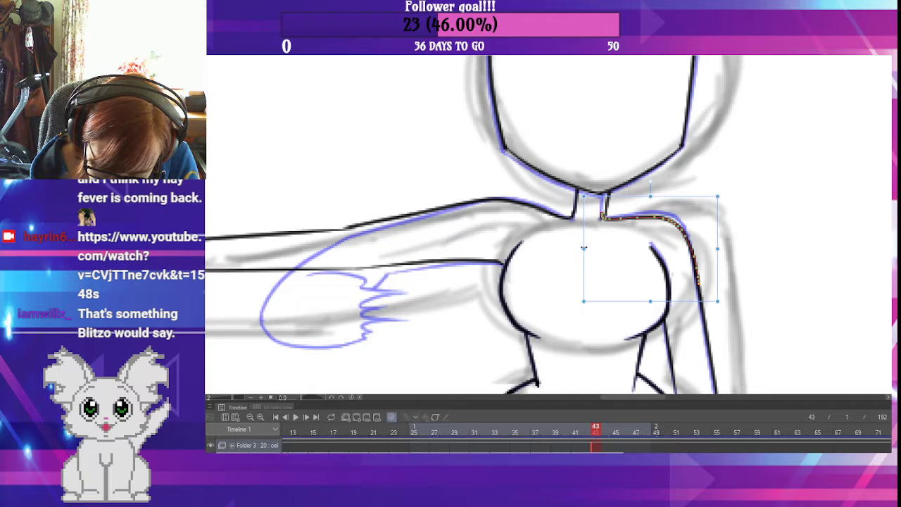
left_click_drag(583, 248, 587, 249)
left_click(600, 219)
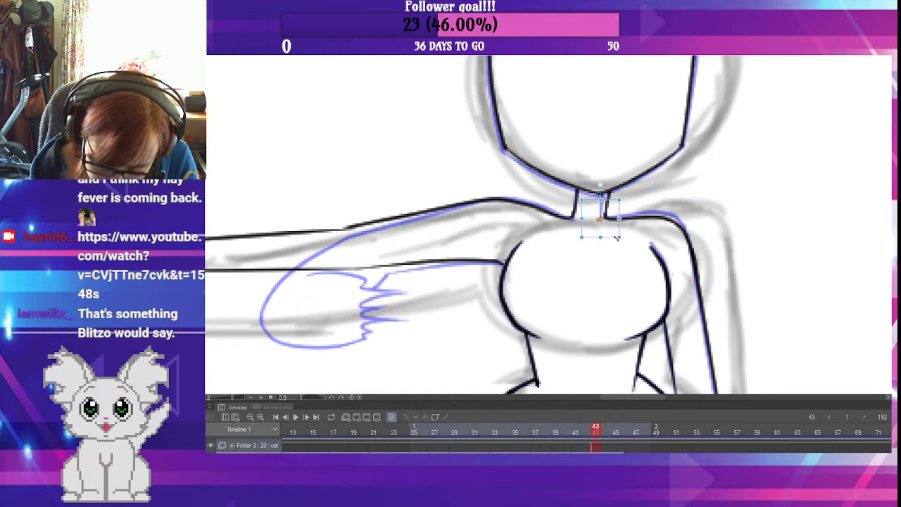
key("Delete")
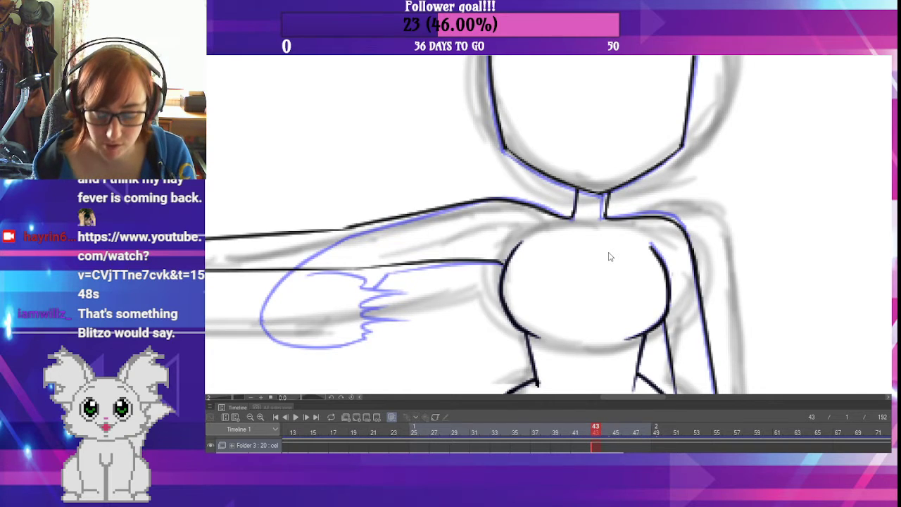
- Place a copy of frame 43's line art on a new cel at frame 45
left_click(616, 427)
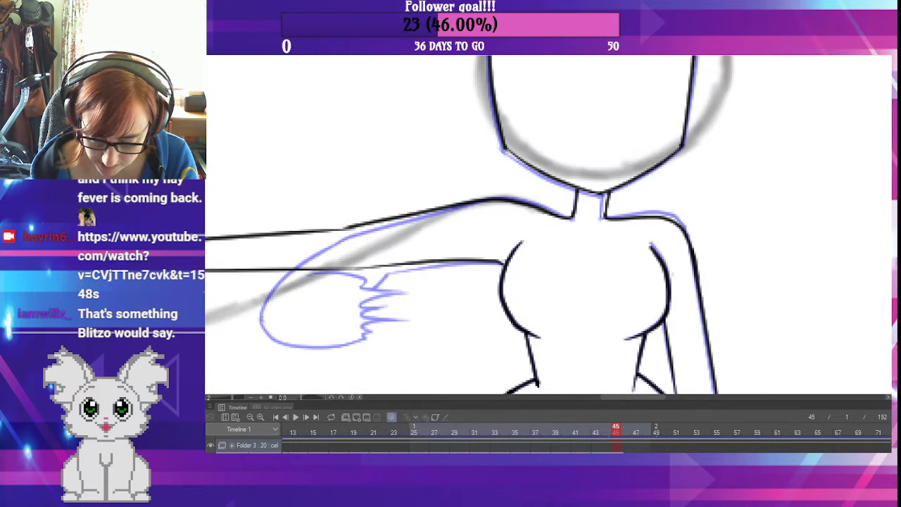
left_click(595, 428)
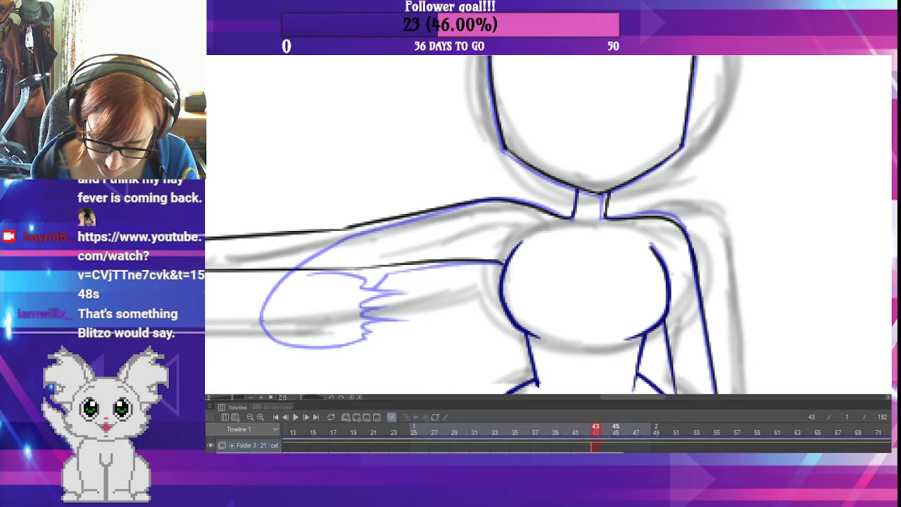
left_click(615, 428)
left_click(621, 445)
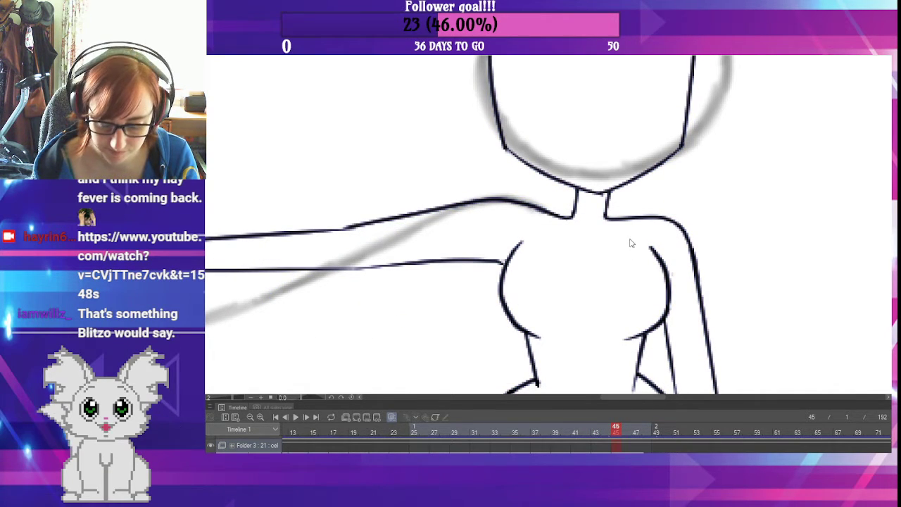
- Flip between frames 37 and 50 to compare the head, neck and shoulder positions with the rough sketch
left_click_drag(640, 279, 598, 378)
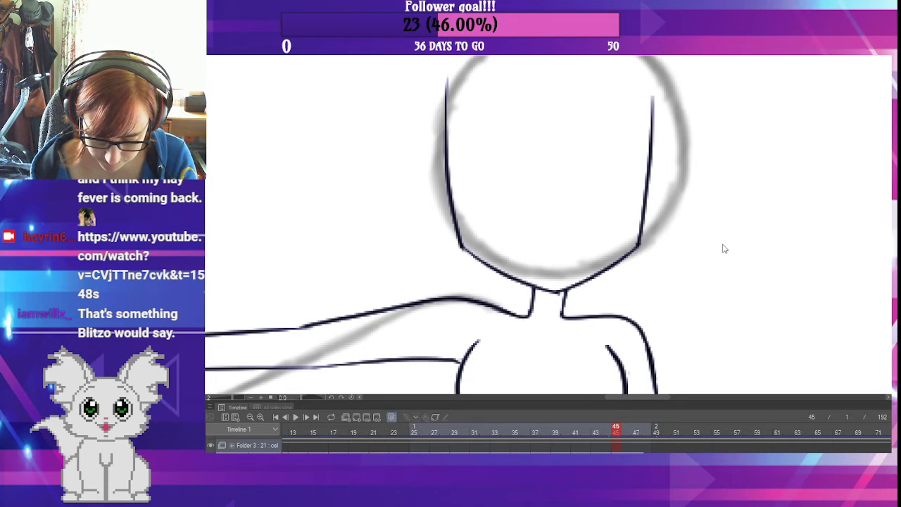
key("Left")
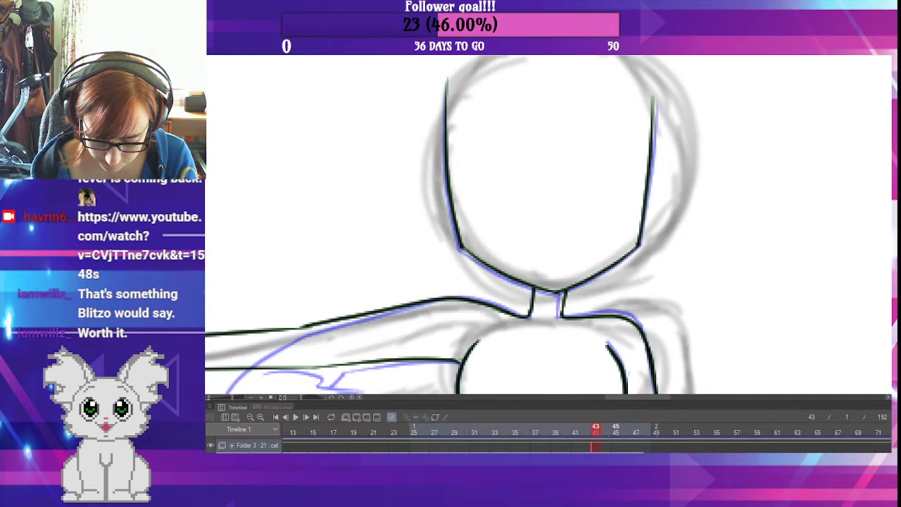
key("Right")
mouse_move(615, 429)
left_mouse_down()
mouse_move(666, 428)
mouse_move(635, 429)
left_mouse_up()
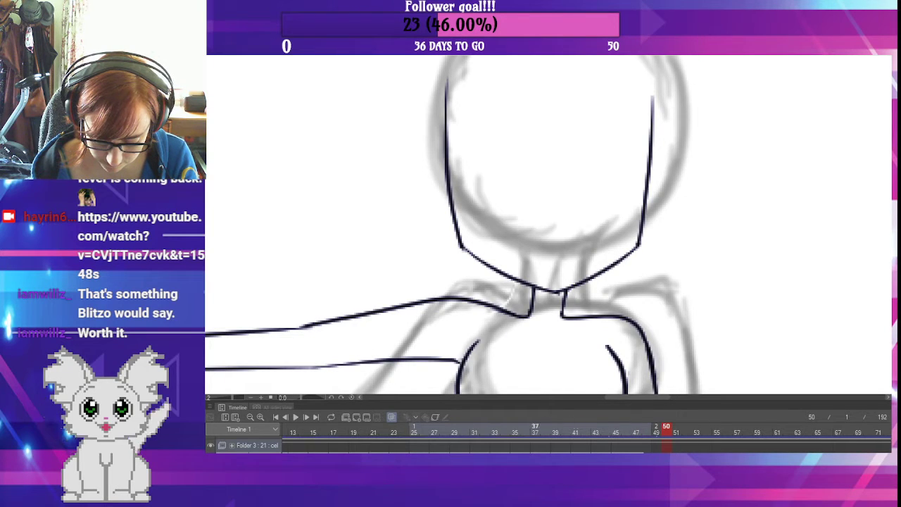
left_click(535, 428)
left_click(565, 429)
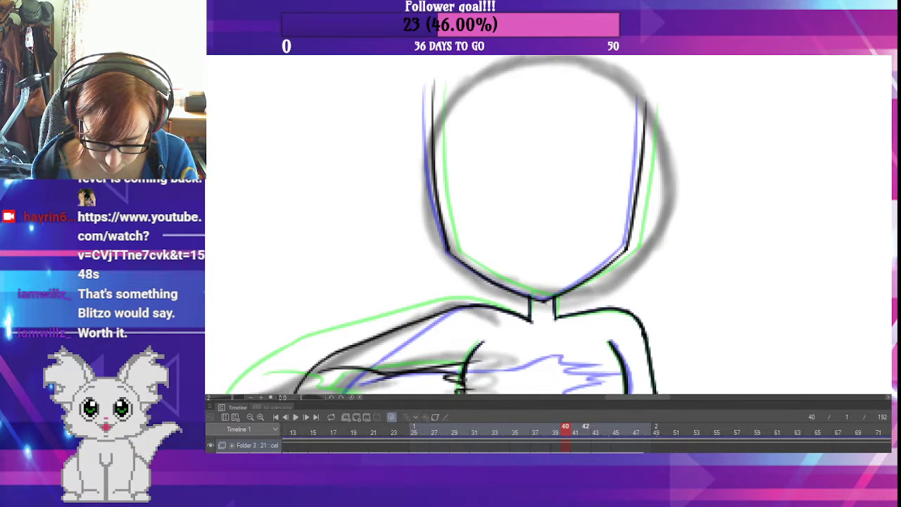
left_click(595, 429)
left_click(626, 429)
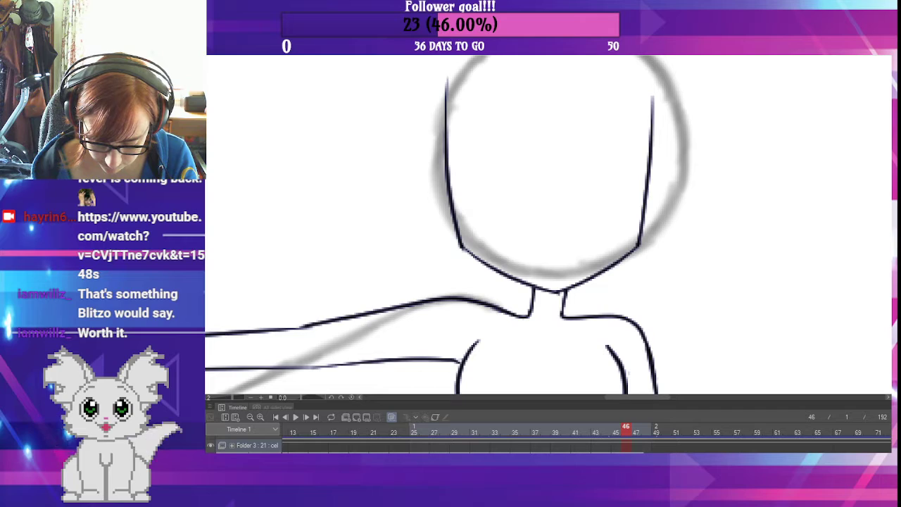
mouse_move(626, 428)
left_mouse_down()
mouse_move(595, 428)
mouse_move(615, 428)
left_mouse_up()
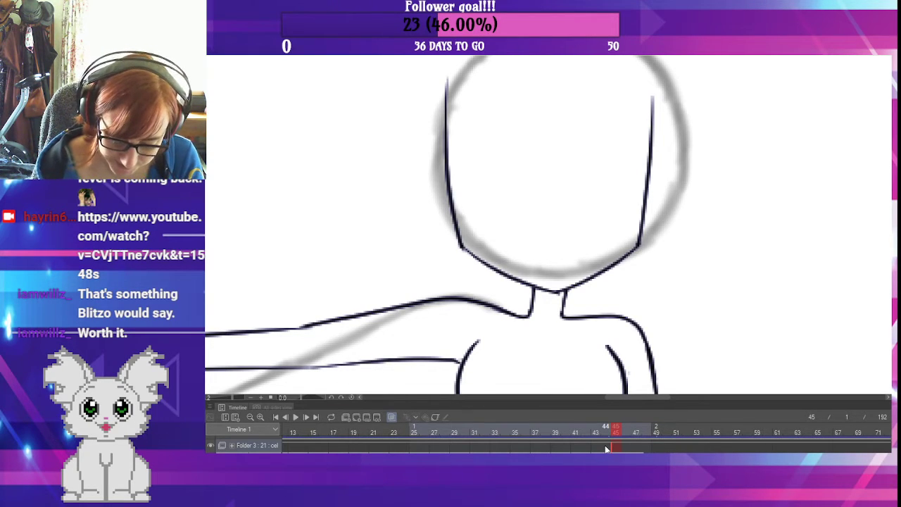
- On frame 45, straighten the neck line on the outstretched-arm side so it stands slightly more upright
left_click_drag(476, 343, 658, 253)
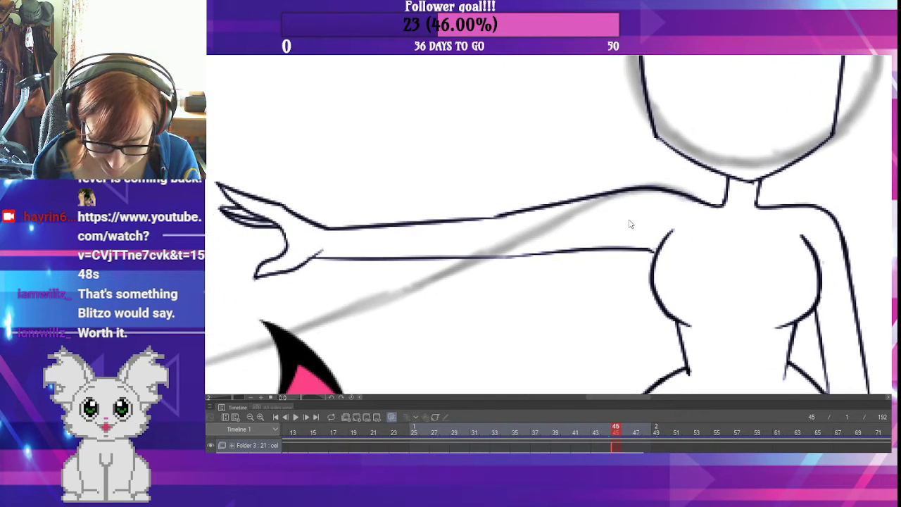
left_click(527, 215)
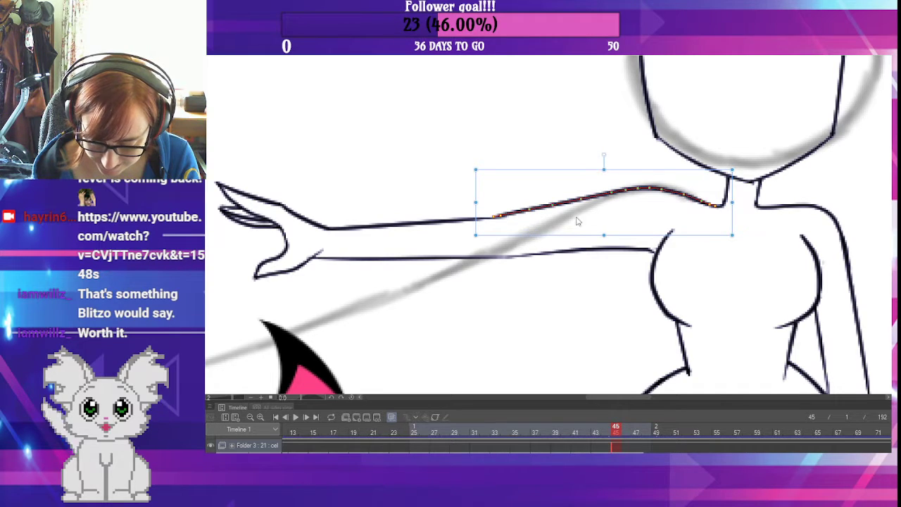
left_click_drag(768, 258, 549, 331)
left_click(520, 278)
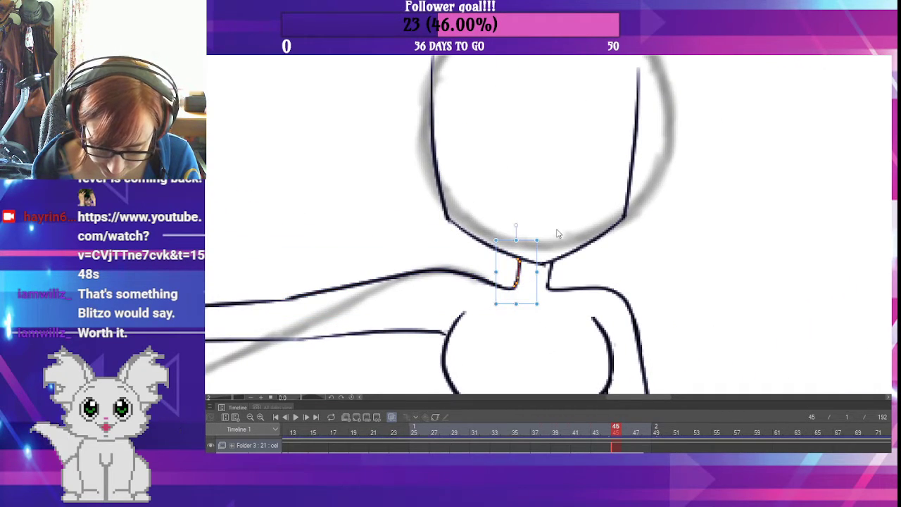
left_click_drag(542, 242, 543, 240)
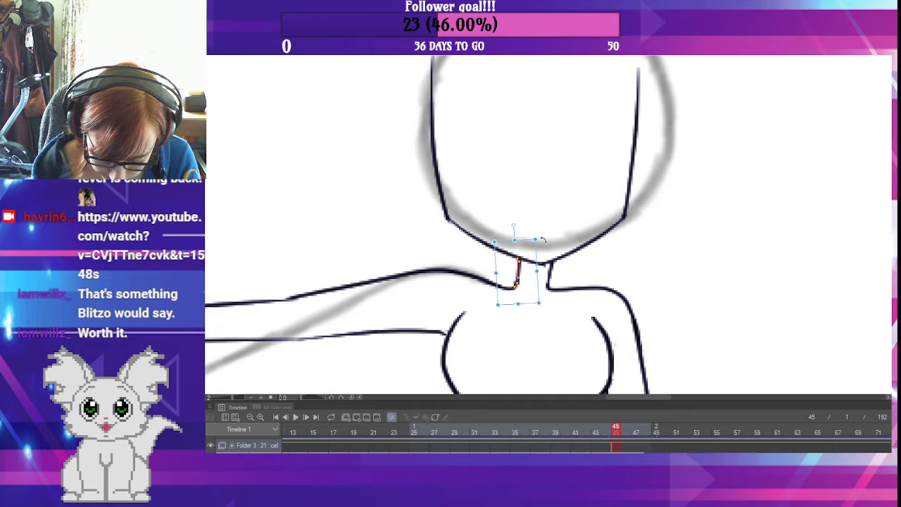
left_click_drag(540, 285, 533, 282)
left_click(549, 277)
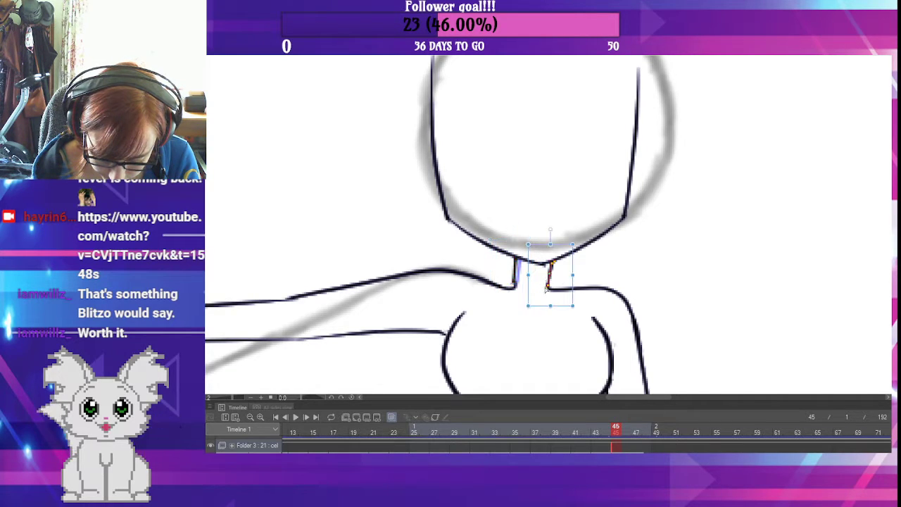
left_click(519, 277)
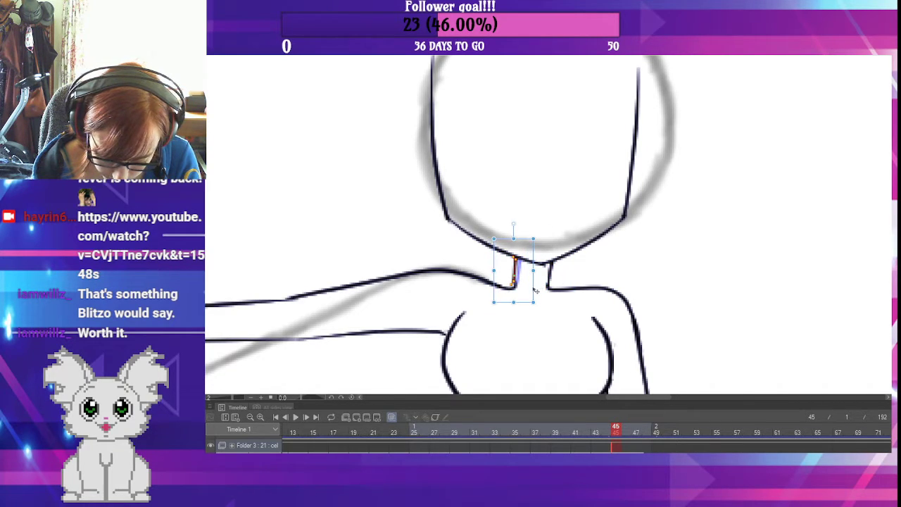
left_click_drag(534, 285, 555, 274)
- Make the neck line on the lowered-arm side more upright, shifting its upper end slightly toward the outstretched arm
left_click(553, 281)
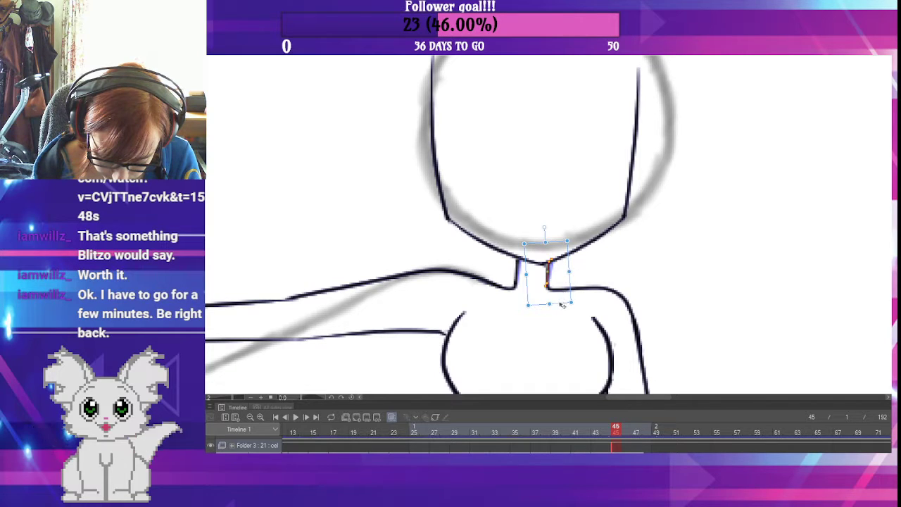
key("ctrl+z")
left_click(517, 278)
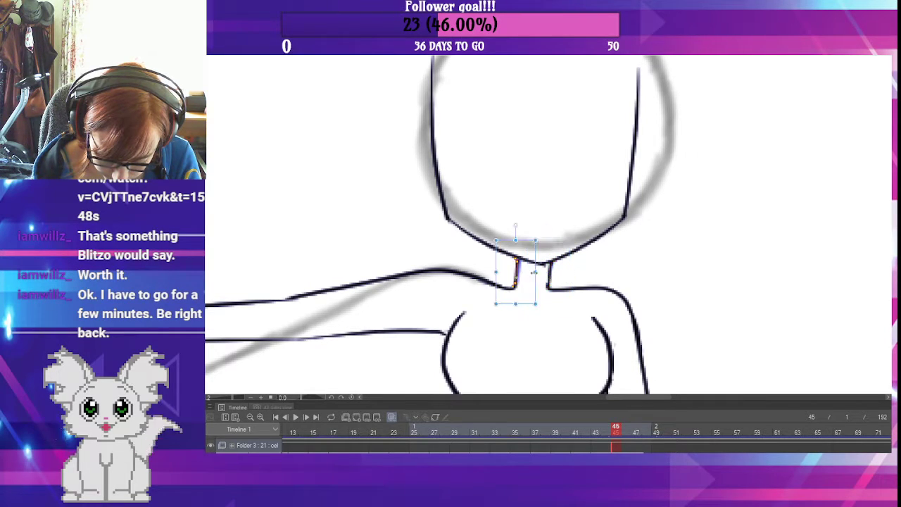
left_click(552, 277)
key("Left")
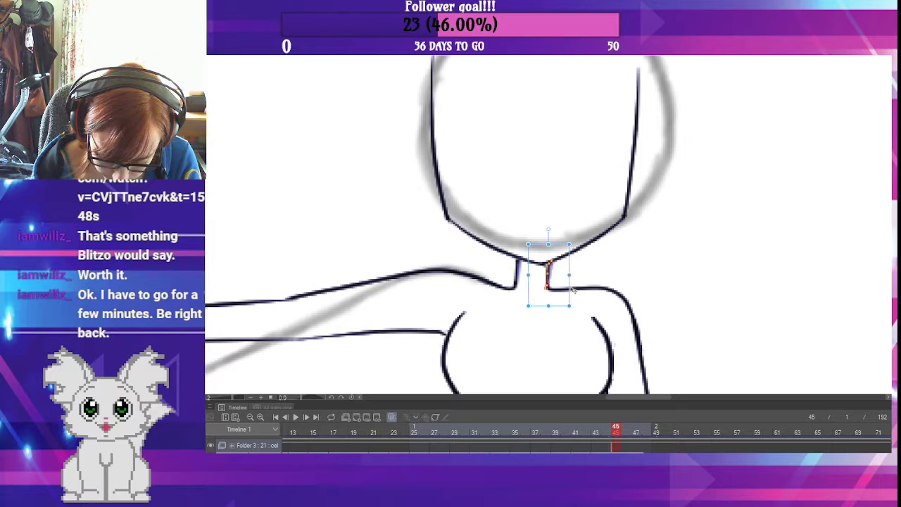
- Raise the outstretched-arm side's neck line to the jaw and pull its lower end back down to the shoulder line
left_click(518, 277)
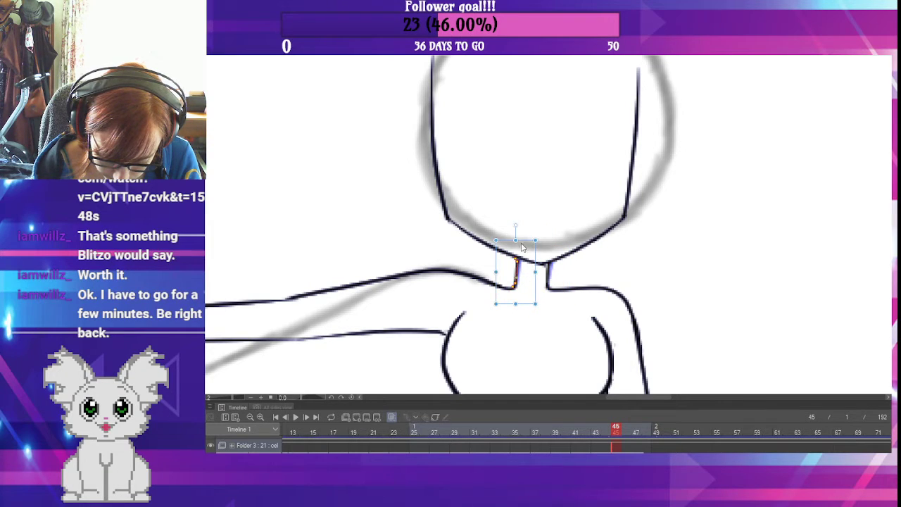
key("Up")
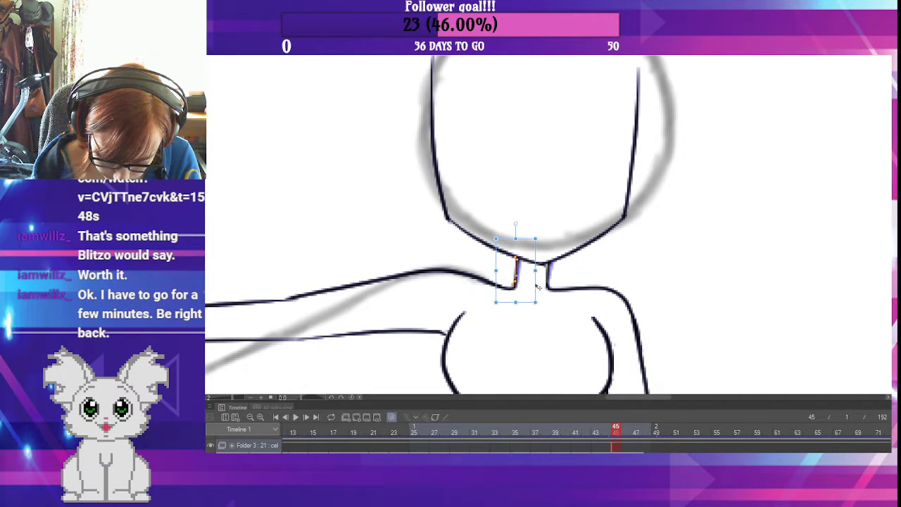
left_click(575, 274)
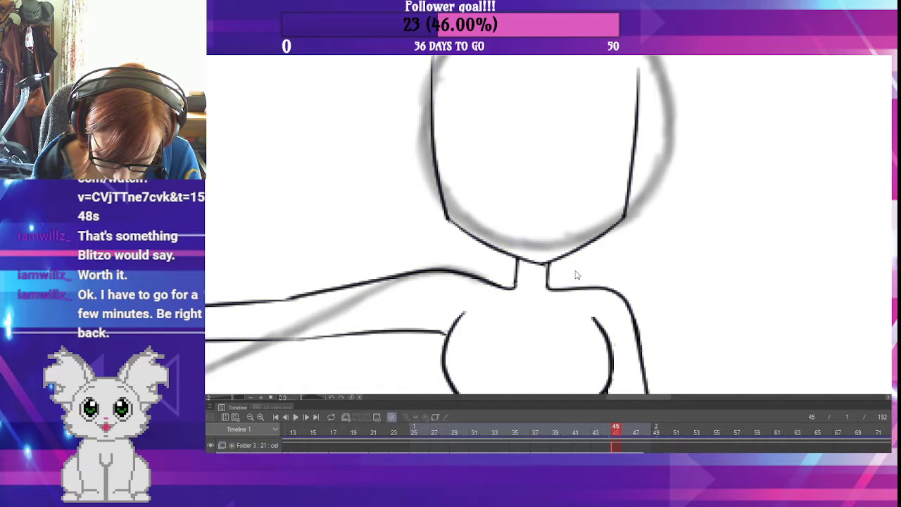
left_click(522, 288)
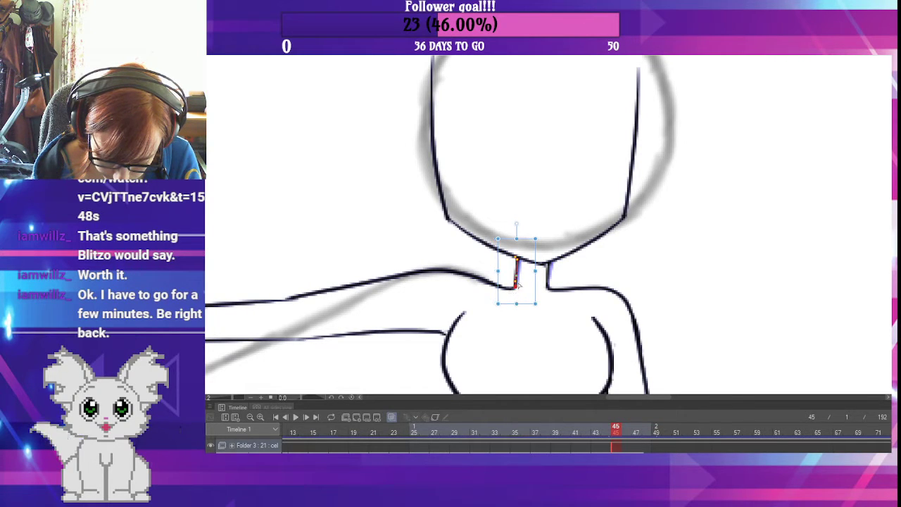
left_click(575, 268)
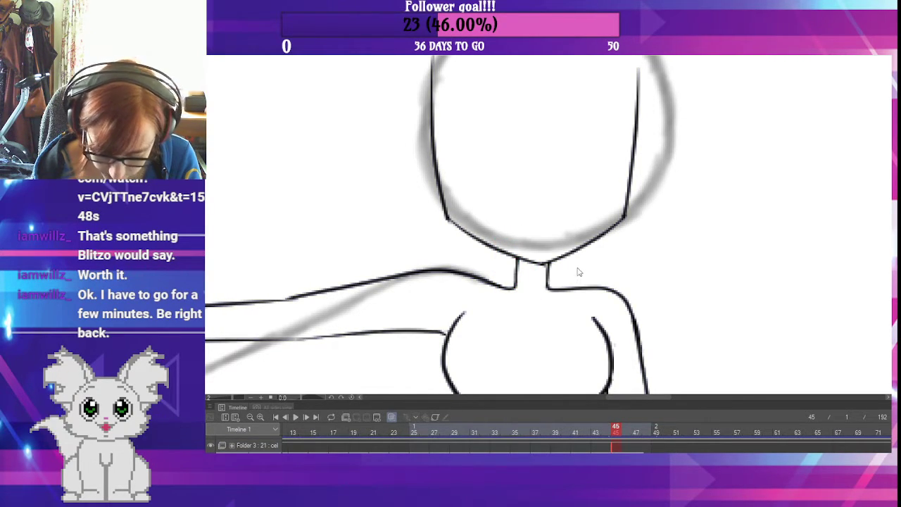
- Select both jaw lines and both side lines of the head and nudge them upward and slightly toward the outstretched arm
left_click(581, 230)
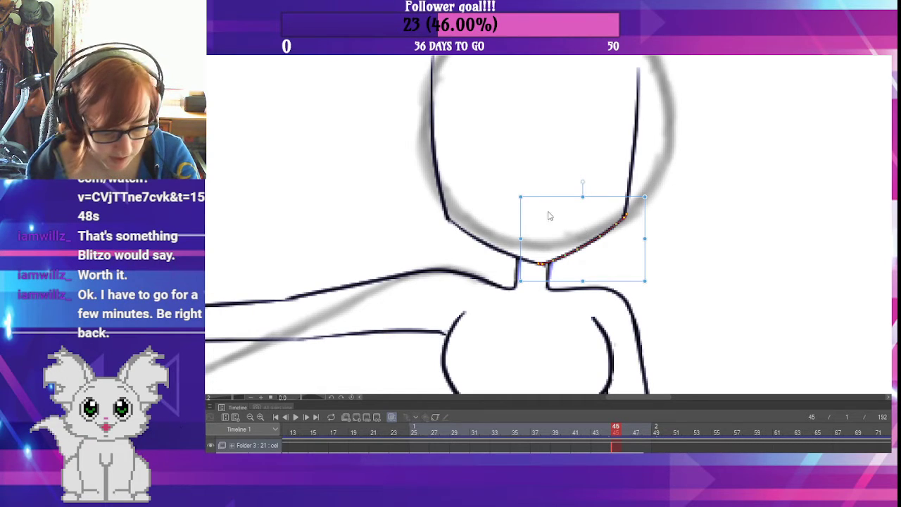
left_click(507, 253)
left_click(558, 262, "shift")
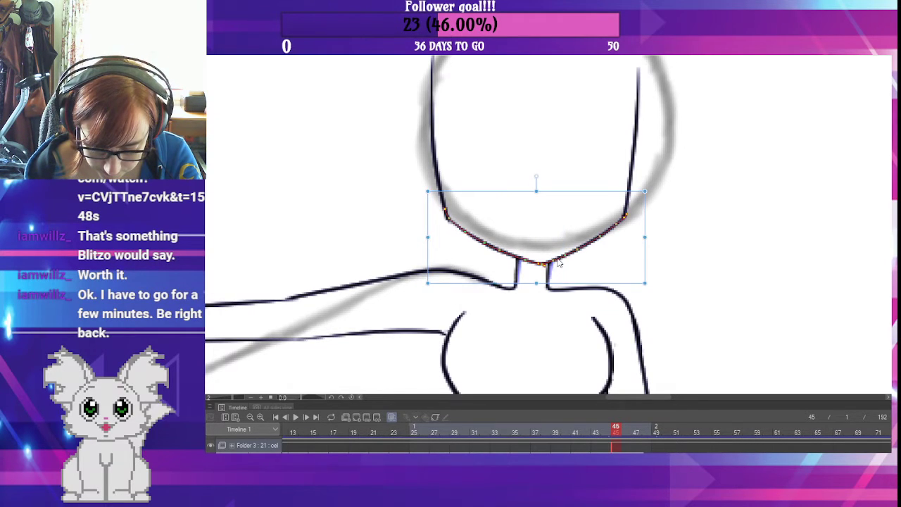
left_click(626, 199, "shift")
left_click(444, 200, "shift")
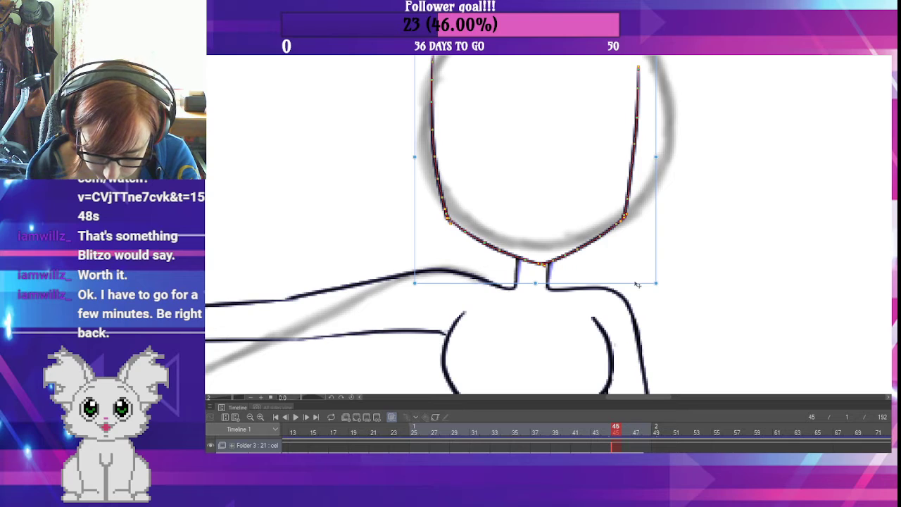
left_click_drag(636, 284, 635, 283)
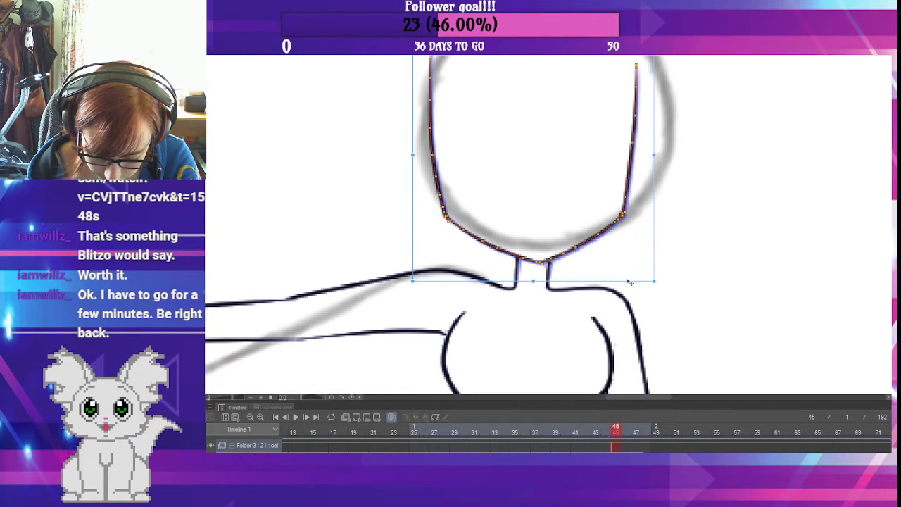
key("ctrl+z")
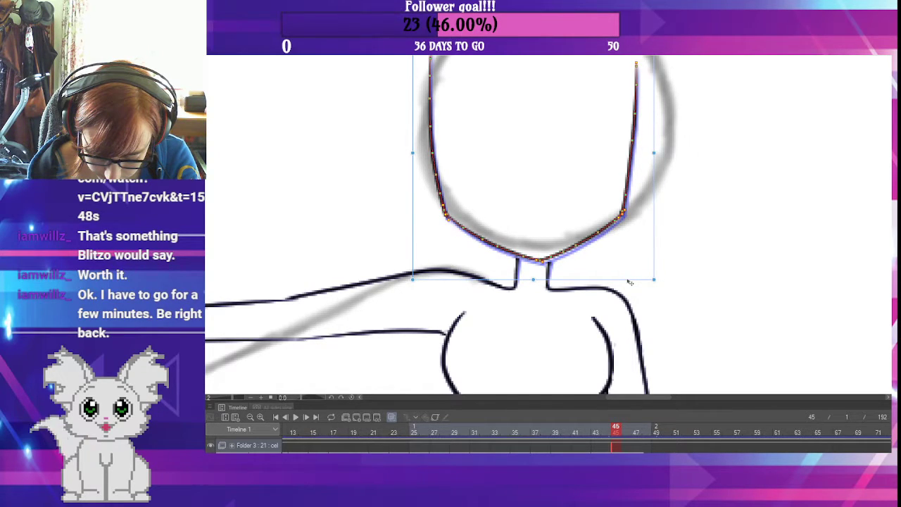
- Try to stretch the neck lines individually up to the raised jaw
left_click(517, 274)
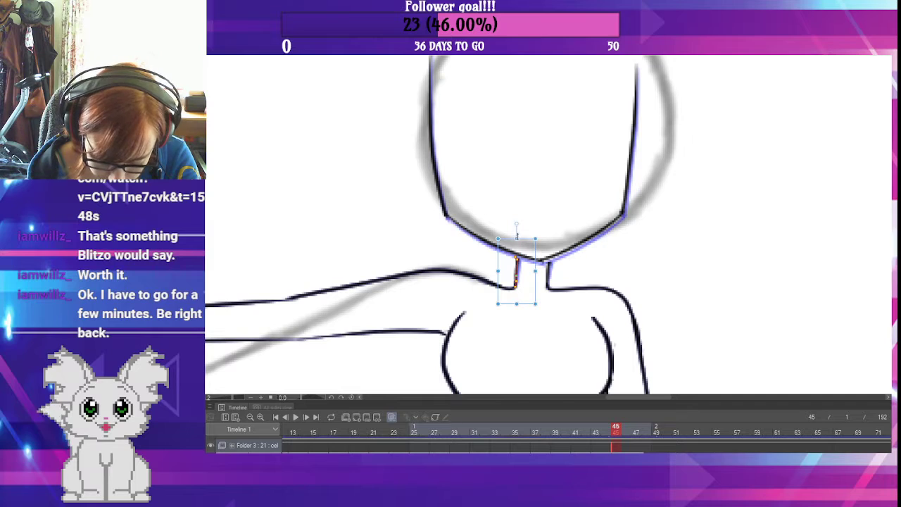
left_click(549, 276)
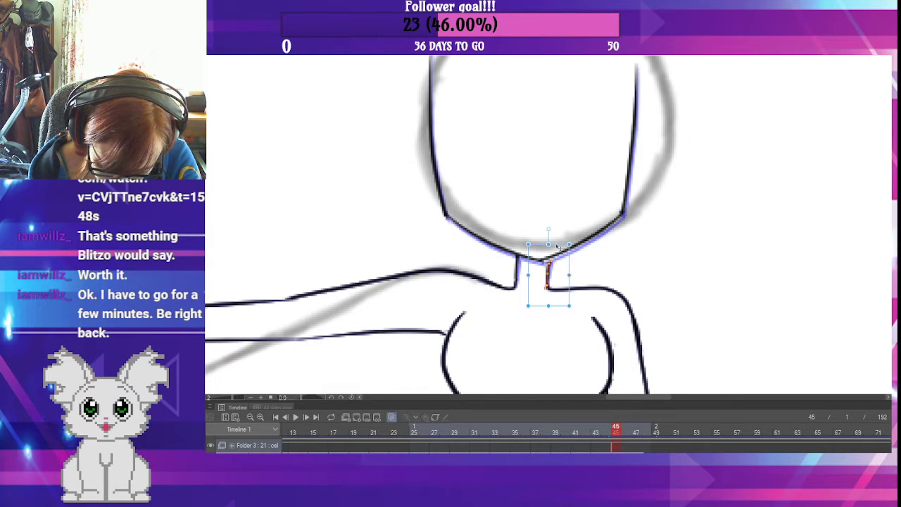
left_click(598, 255)
left_click(508, 287)
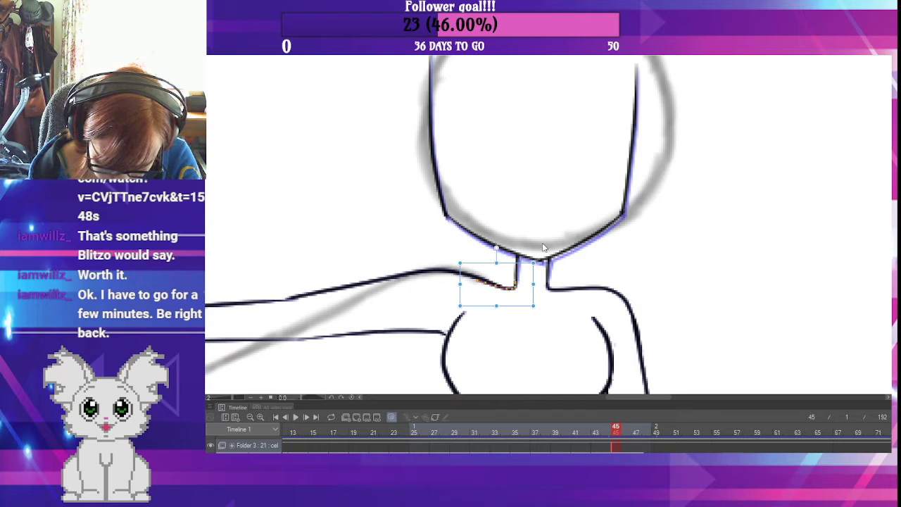
left_click(544, 278)
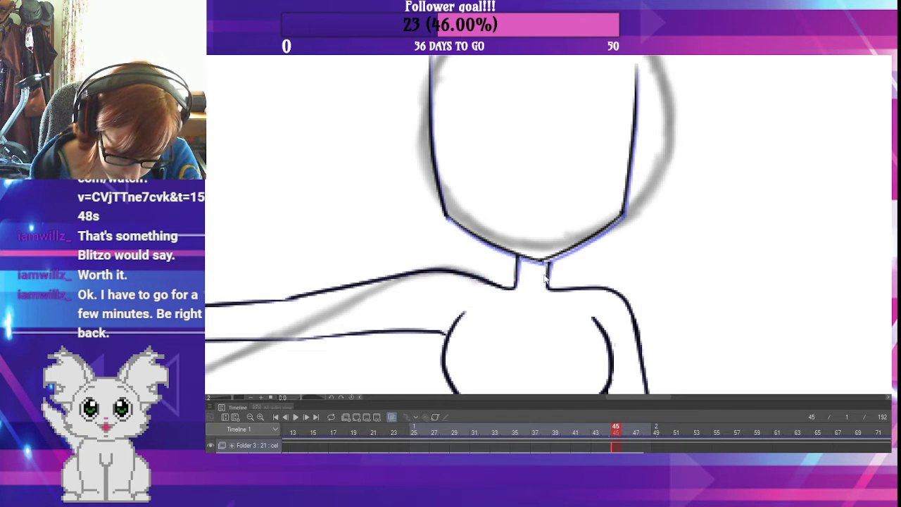
- Rotate the outstretched-arm side's neck and shoulder lines together slightly so the neck end rises to the jaw
left_click(512, 285)
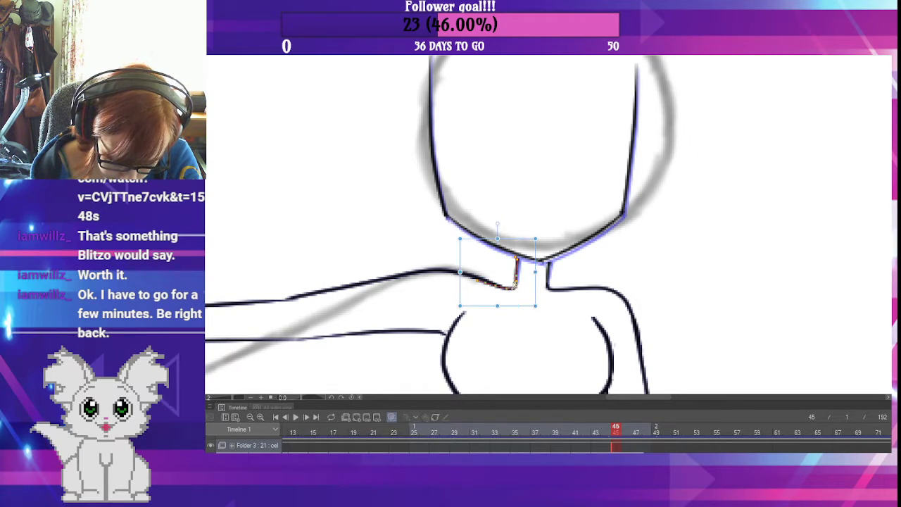
left_click(480, 280, "shift")
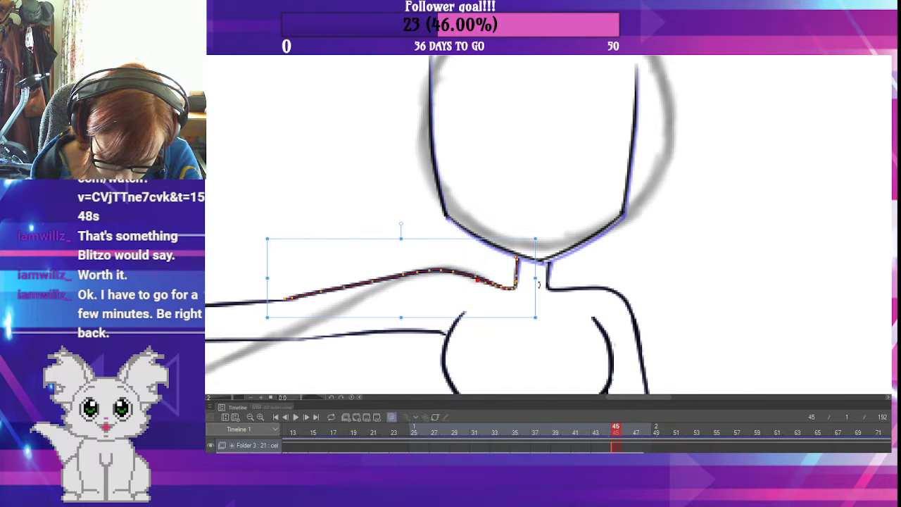
left_click_drag(539, 284, 539, 285)
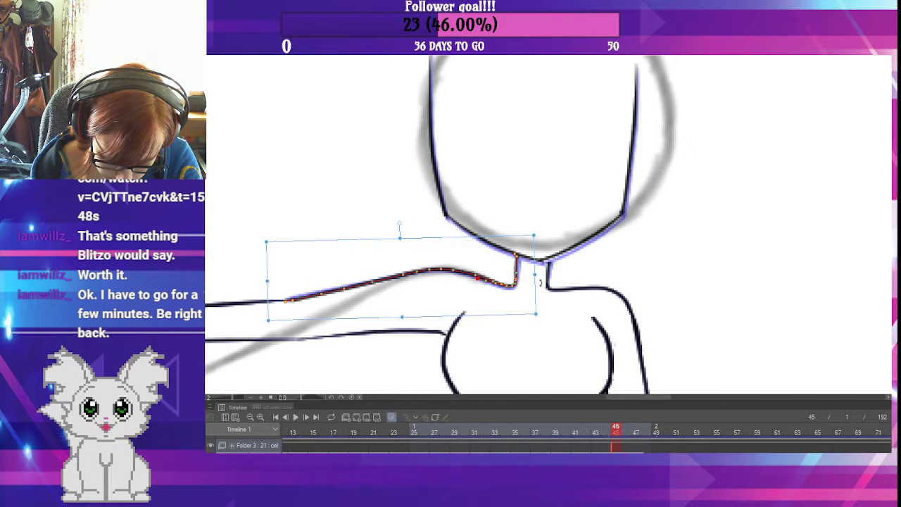
- Stretch the lowered-arm side's neck and shoulder lines together slightly upward so the neck line meets the jaw
left_click(547, 278)
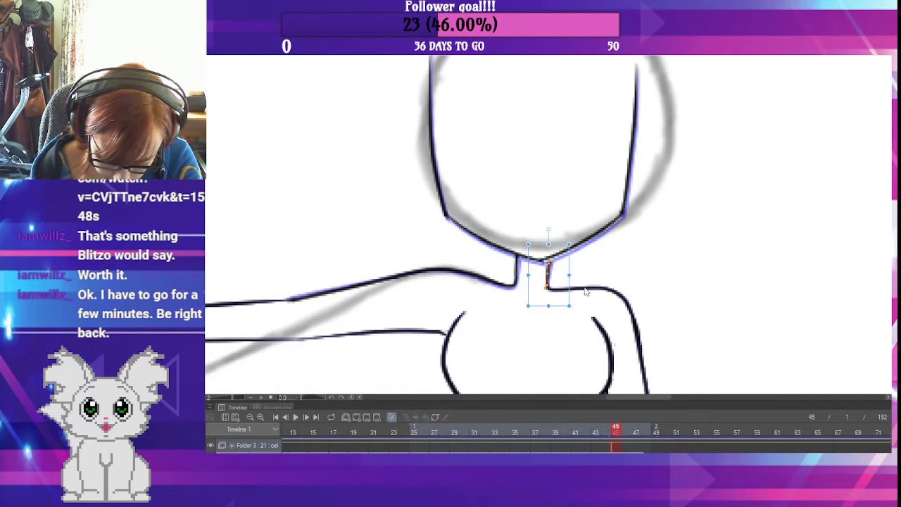
left_click(584, 288, "shift")
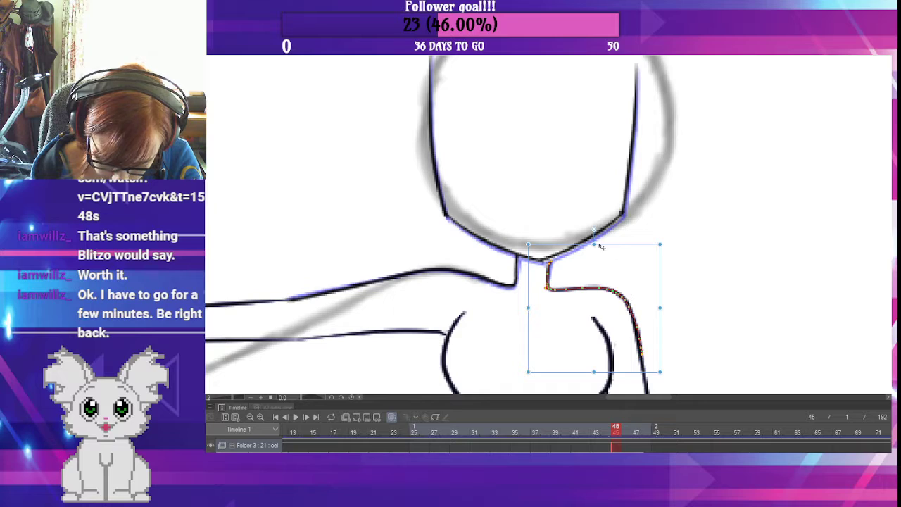
left_click_drag(593, 246, 593, 241)
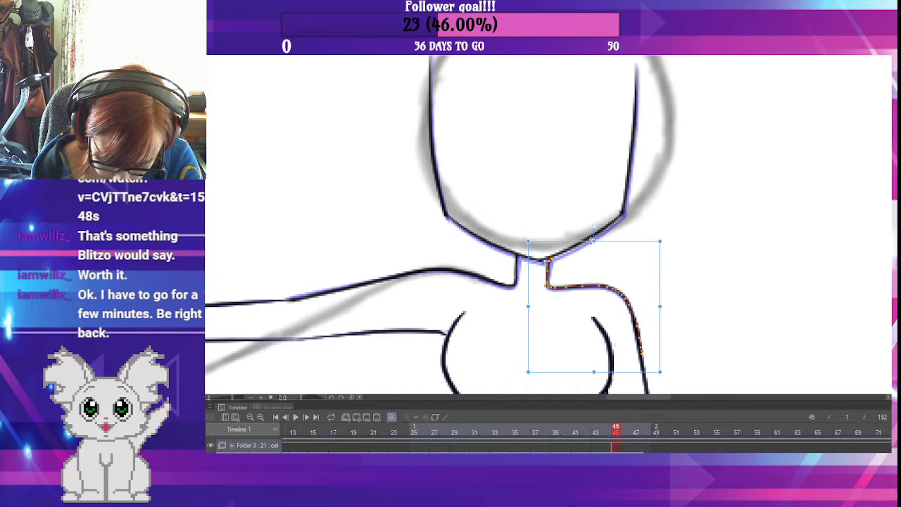
left_click(672, 309)
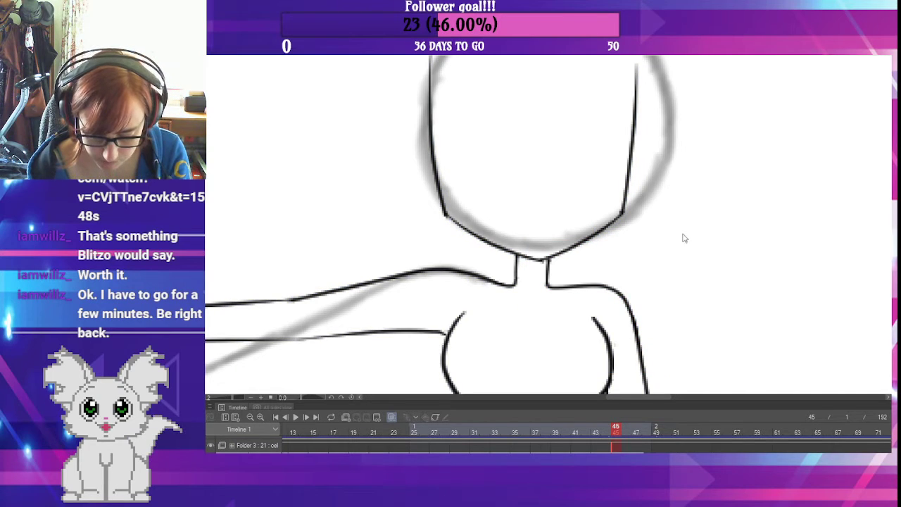
- Lower the upper contour line of the outstretched upper arm and rotate its elbow end downward to follow the rough sketch
left_click_drag(575, 262, 708, 223)
left_click(475, 258)
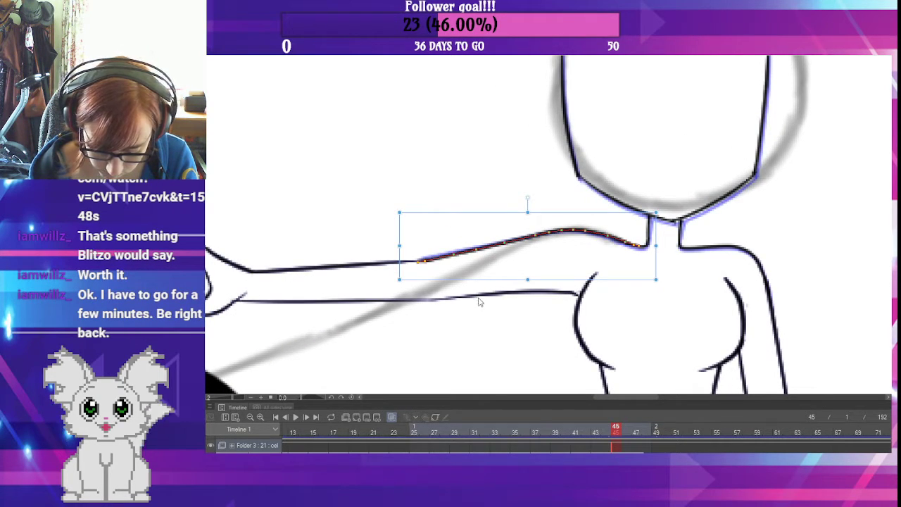
left_click_drag(500, 329, 551, 314)
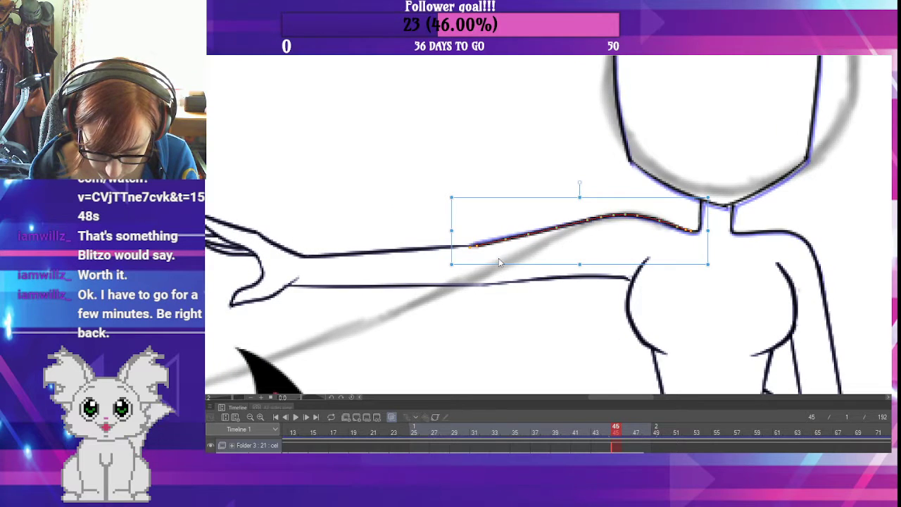
left_click_drag(448, 273, 462, 280)
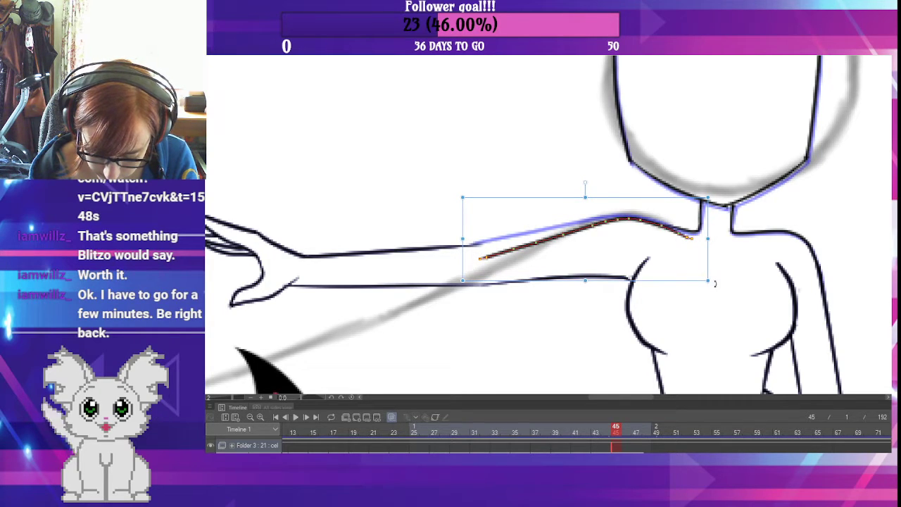
left_click_drag(715, 283, 713, 257)
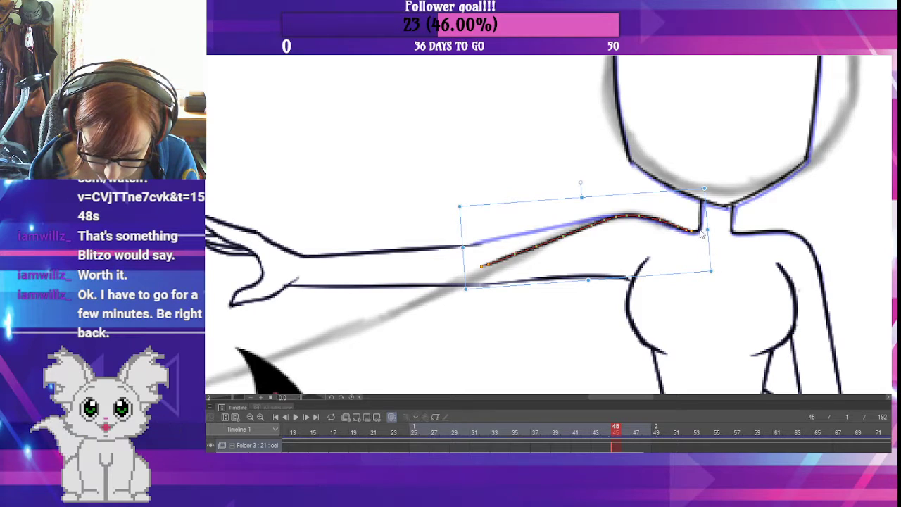
- Shorten and slightly rotate the small line joining the outstretched arm's shoulder to the neck so it follows the shoulder curve
left_click(701, 232)
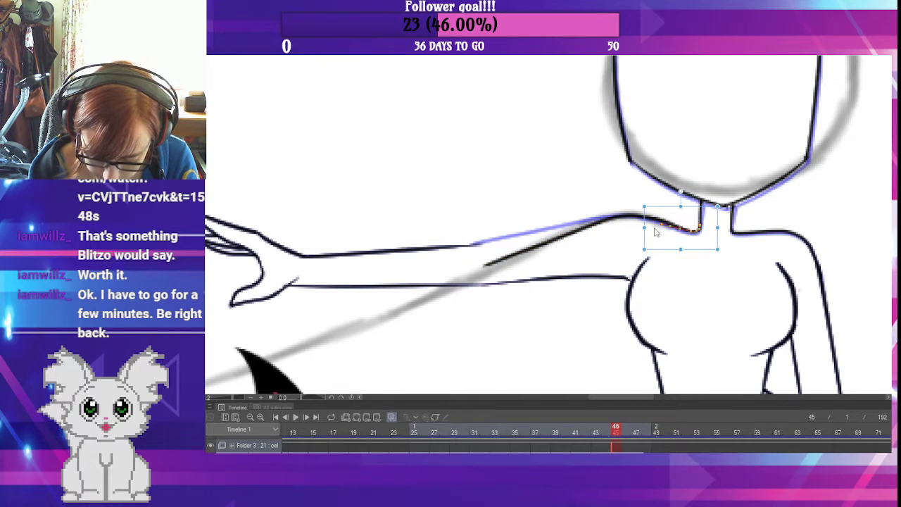
left_click_drag(644, 249, 642, 253)
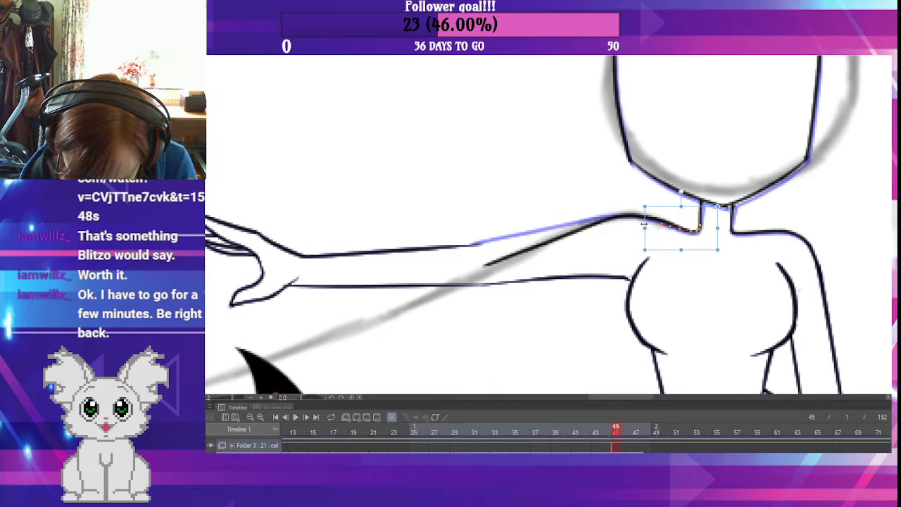
left_click_drag(644, 206, 649, 206)
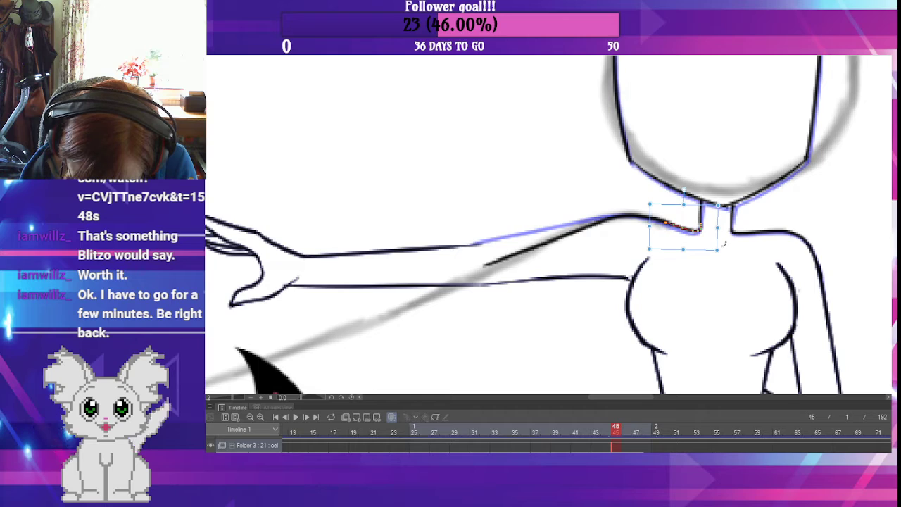
left_click_drag(718, 243, 716, 243)
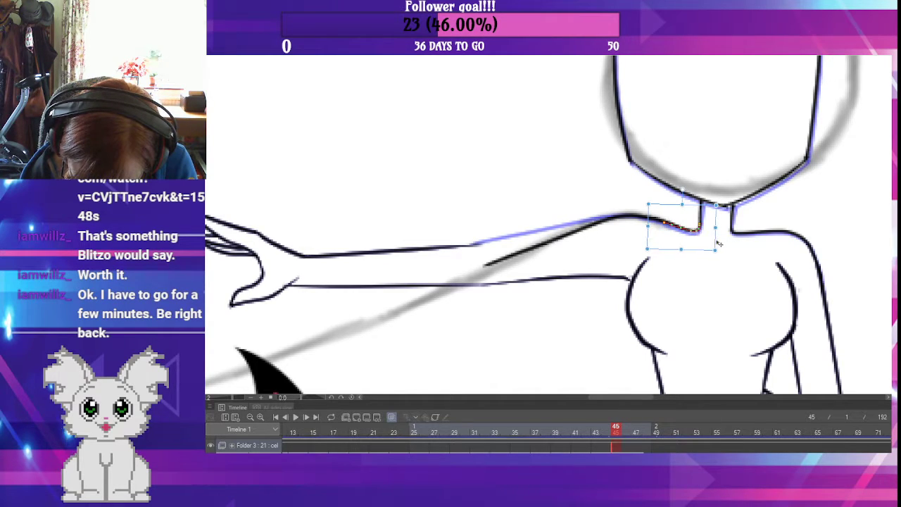
left_click(709, 279)
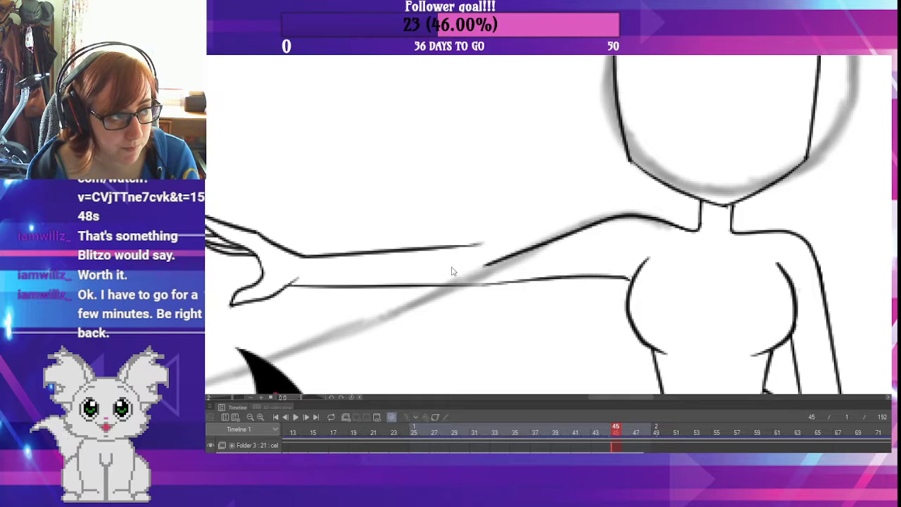
- Rotate the underside line of the outstretched upper arm so its elbow end slopes downward, parallel to the lowered upper contour
left_click_drag(506, 307, 561, 274)
left_click(598, 240)
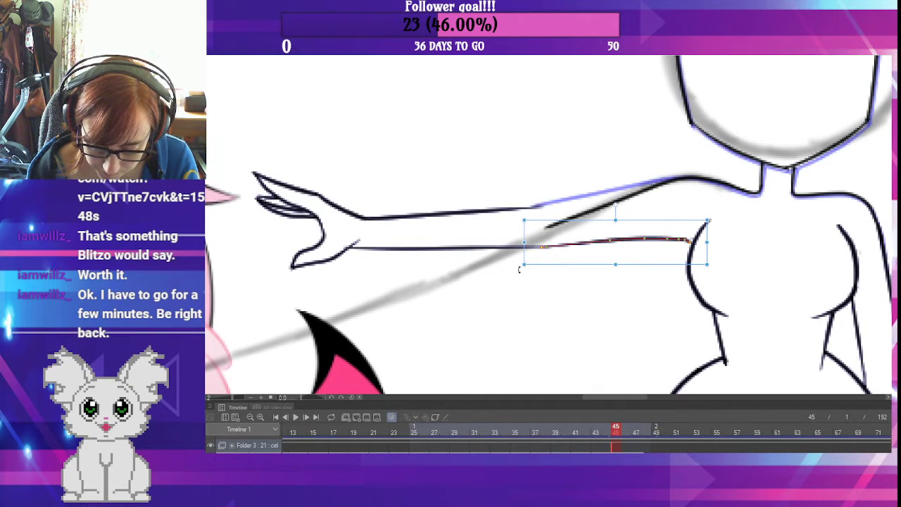
left_click_drag(519, 271, 592, 284)
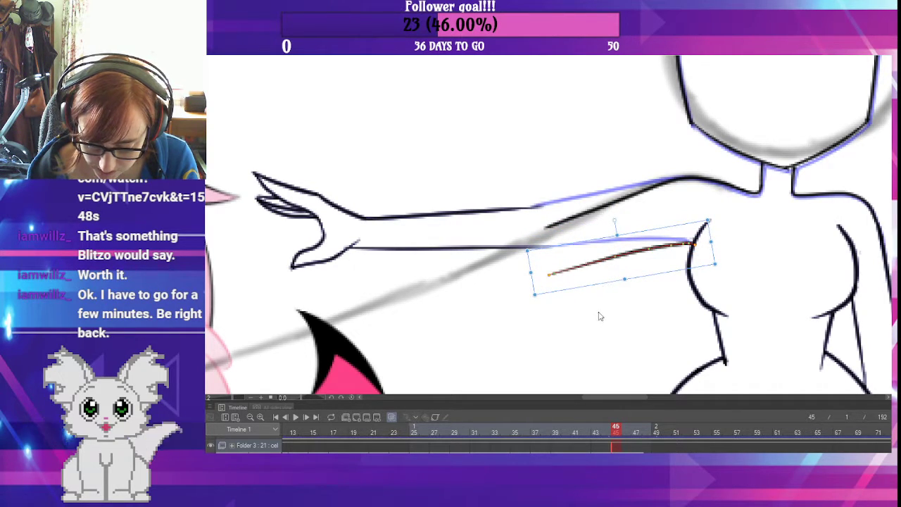
key("Return")
left_click_drag(596, 326, 616, 292)
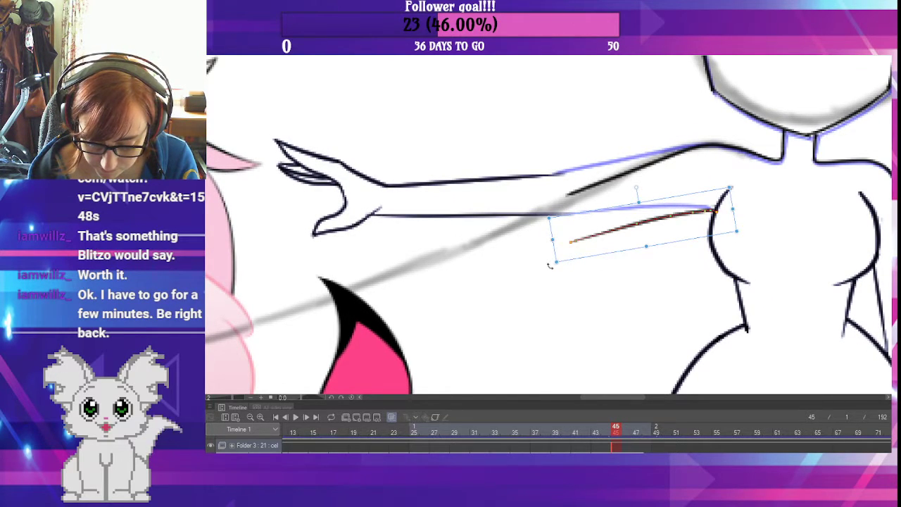
left_click_drag(549, 267, 551, 266)
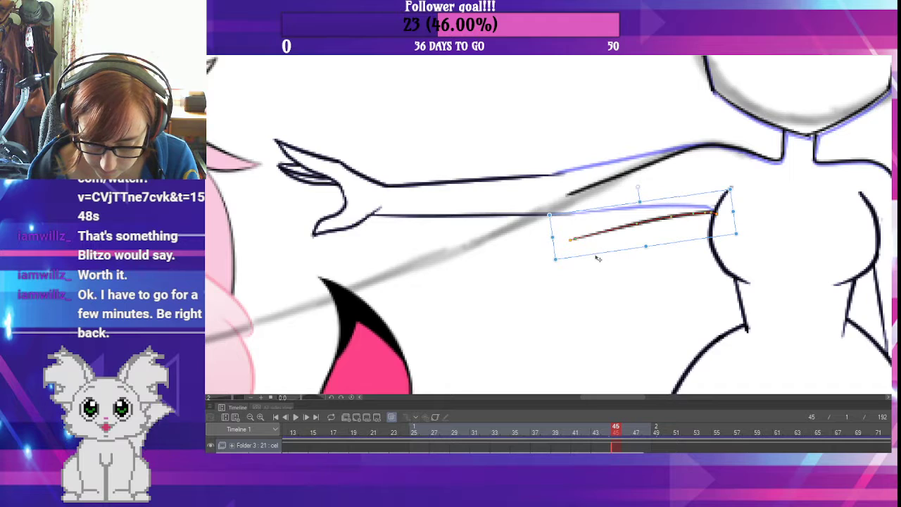
- Nudge the upper arm's underside line in small increments until its inner end meets the chest outline
key("Up")
key("Left")
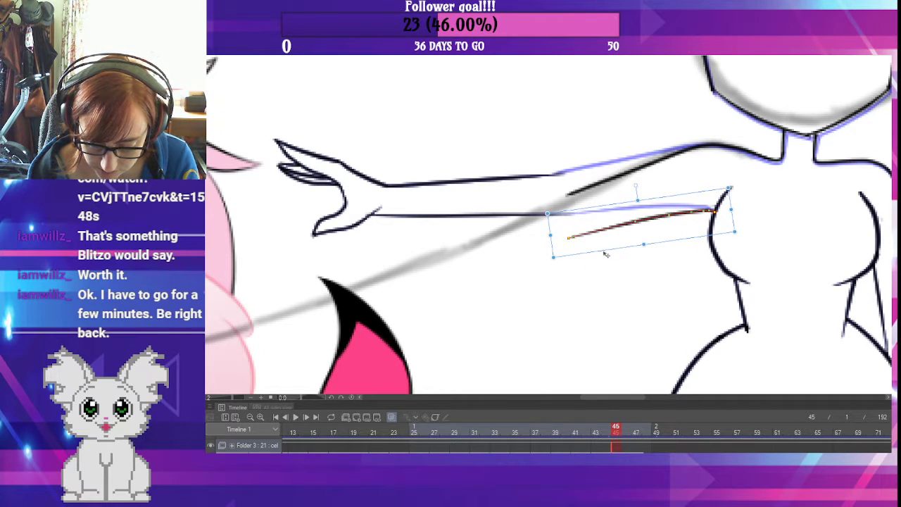
key("Right")
key("Up")
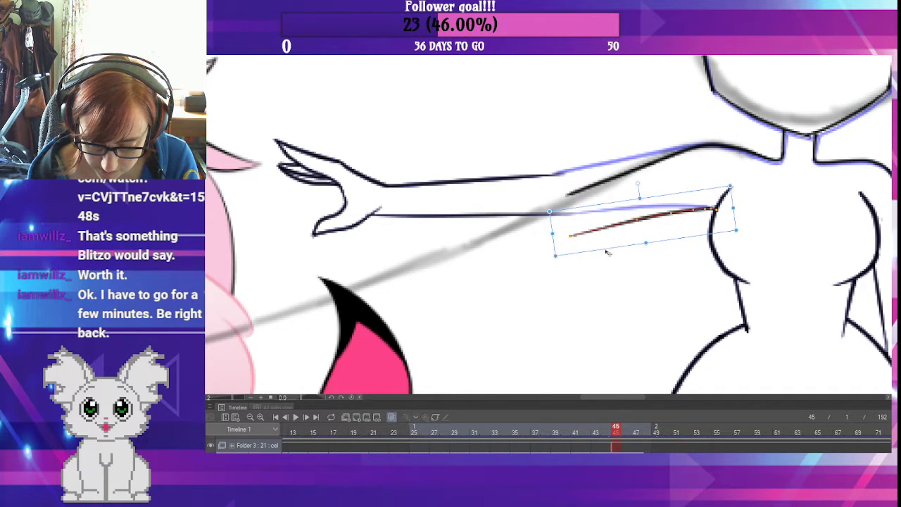
key("Down")
key("Right")
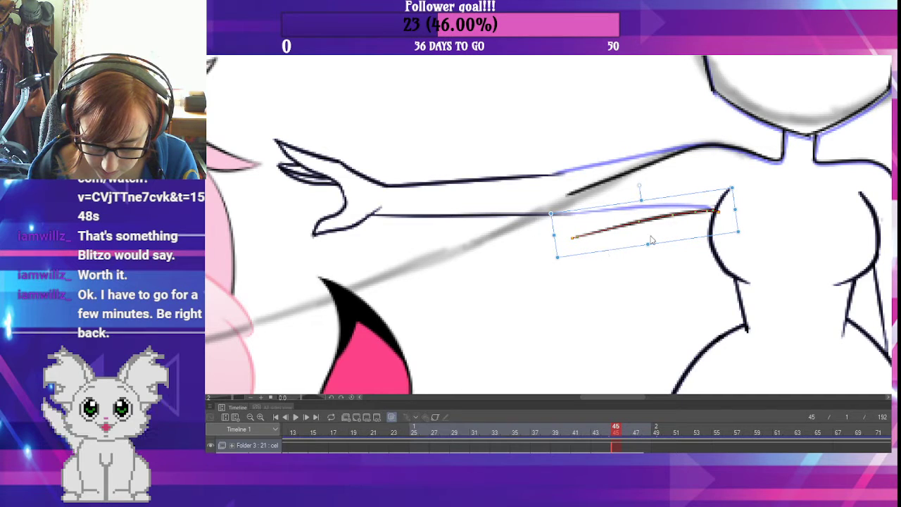
left_click(758, 225)
left_click(712, 211)
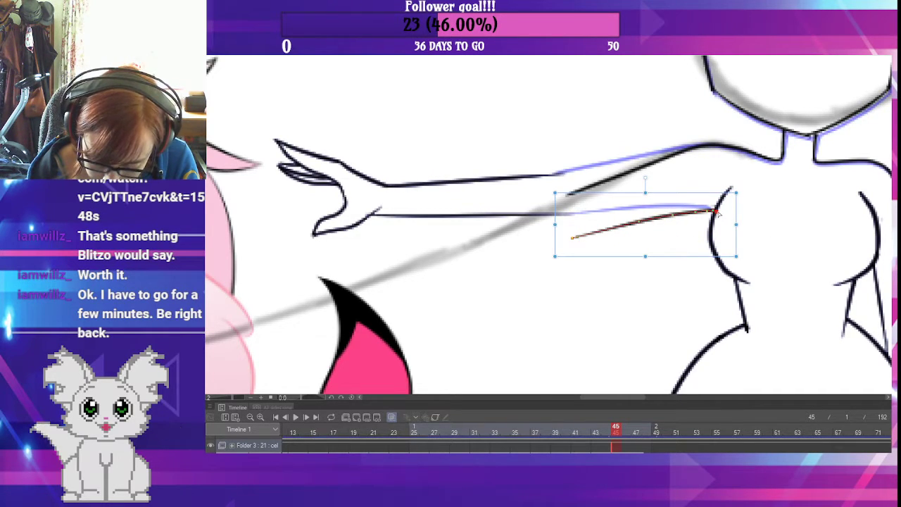
- Select both forearm lines of the outstretched arm, move them down and tilt their wrist end downward
left_click(491, 179)
left_click(480, 213, "shift")
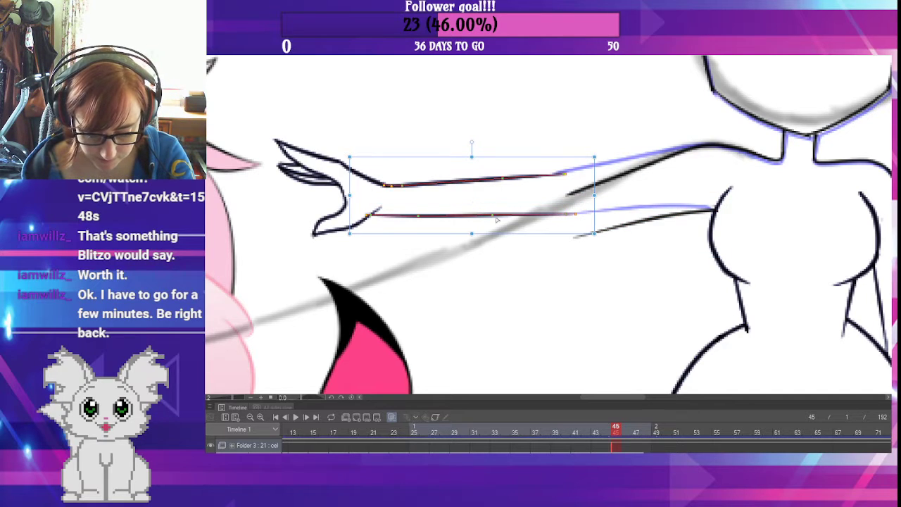
left_click_drag(510, 239, 516, 262)
left_click_drag(611, 268, 553, 245)
key("Return")
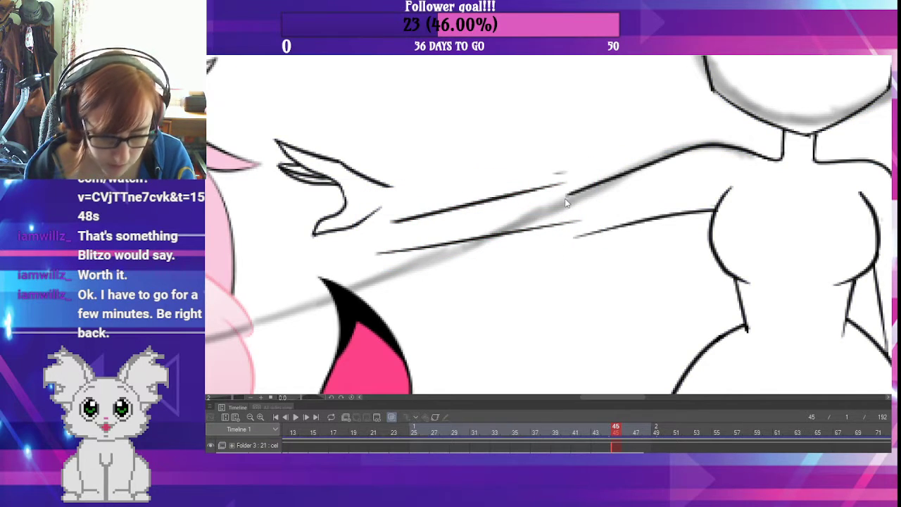
- Move both forearm lines farther down to the elbow and rotate them to a steeper slope toward the wrist
left_click(539, 233)
left_click(546, 235, "shift")
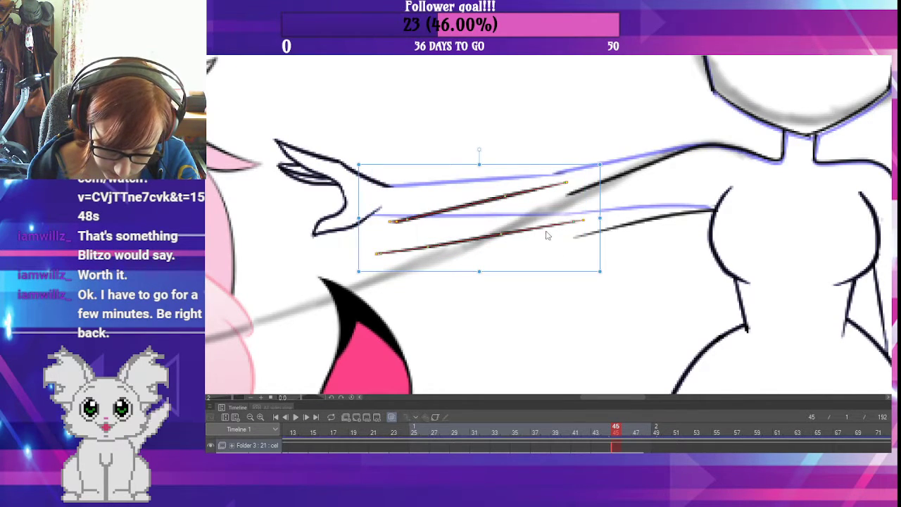
left_click_drag(553, 274, 555, 291)
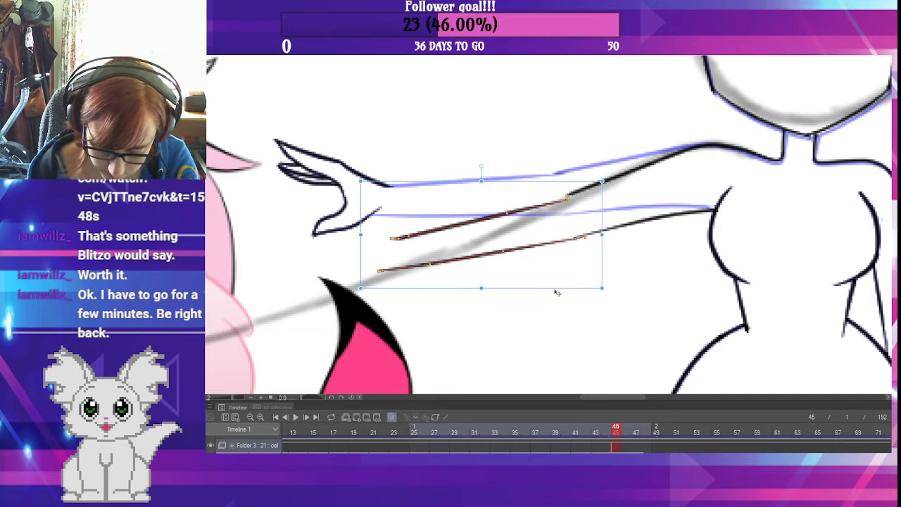
mouse_move(608, 272)
left_mouse_down()
mouse_move(606, 262)
mouse_move(573, 295)
left_mouse_up()
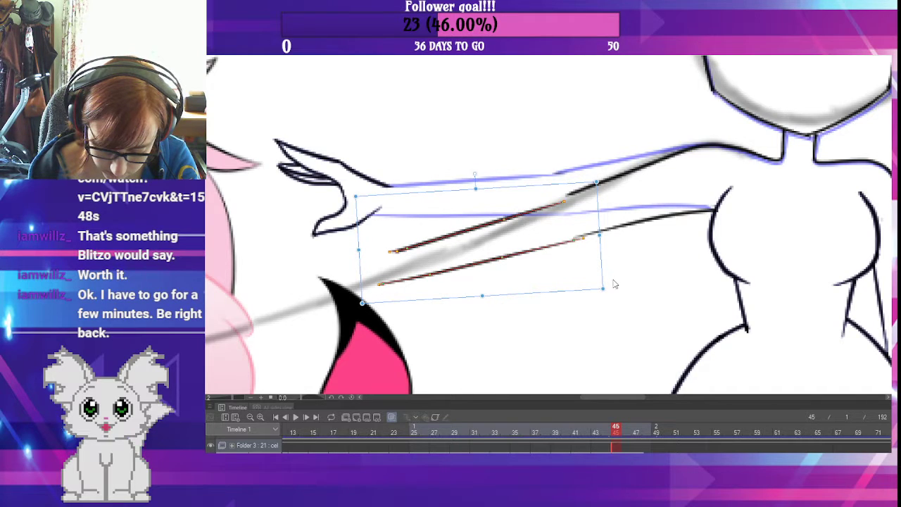
left_click(613, 280)
- Fine-tune the rotation and position of both forearm lines so they continue the upper arm lines at the elbow
left_click(558, 243)
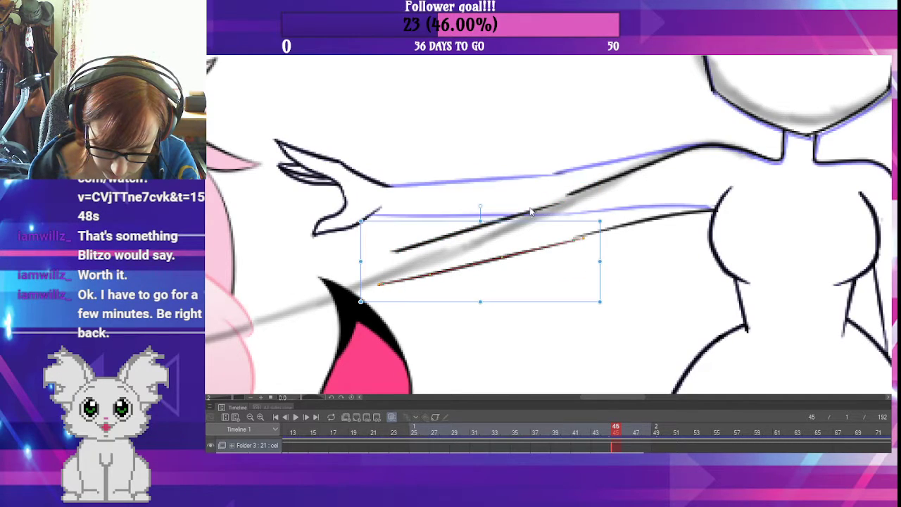
left_click(533, 210, "shift")
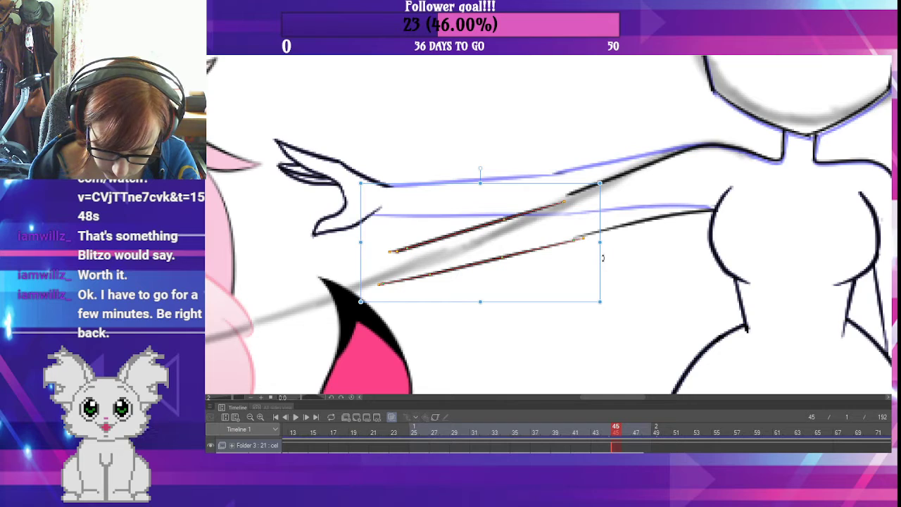
left_click_drag(603, 258, 602, 251)
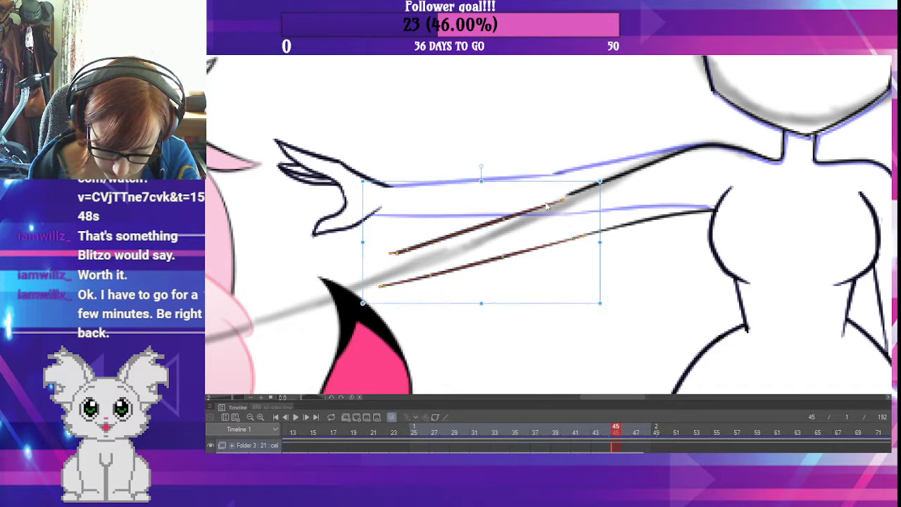
left_click_drag(545, 203, 544, 205)
left_click_drag(597, 263, 603, 253)
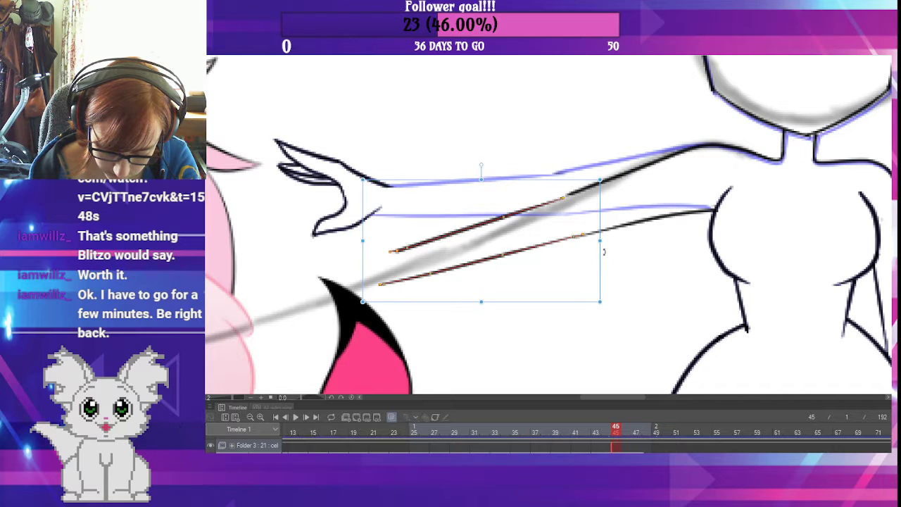
key("Return")
- Stretch the forearm's upper line toward the wrist and delete the stray line fragment left above the elbow
left_click(538, 210)
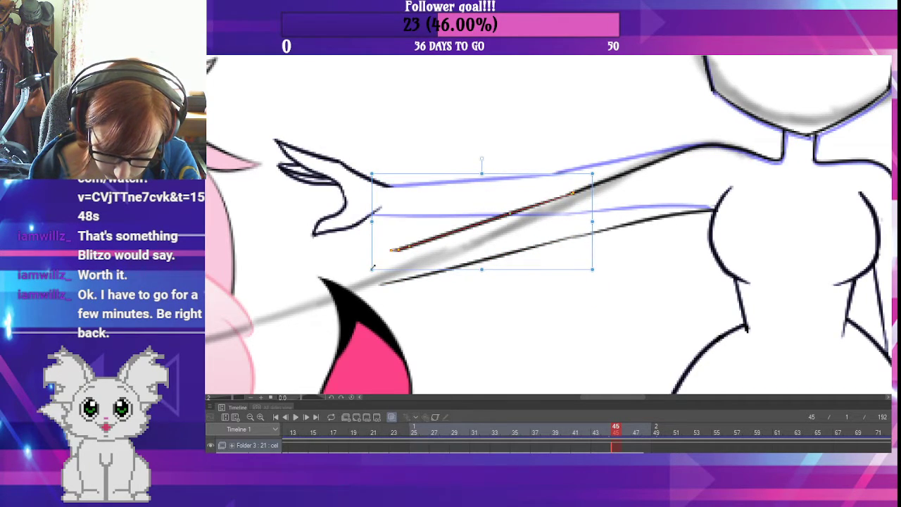
left_click_drag(373, 267, 358, 275)
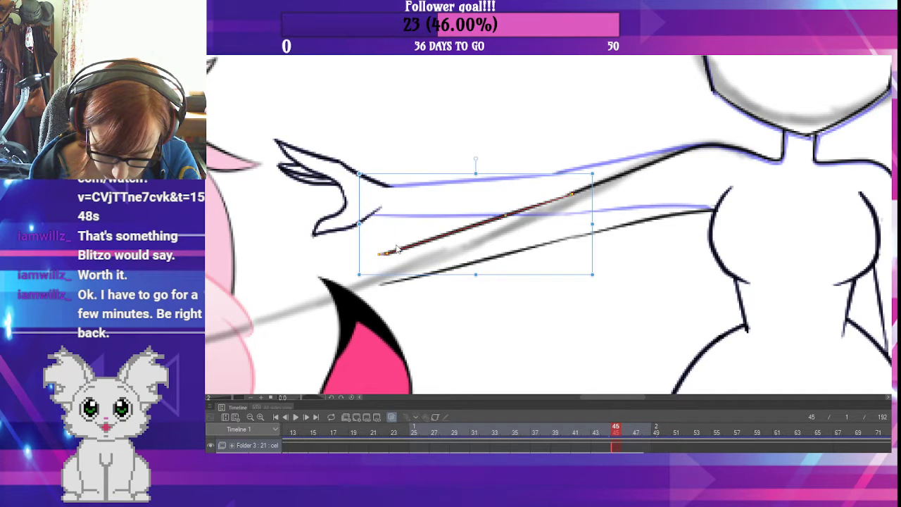
key("Return")
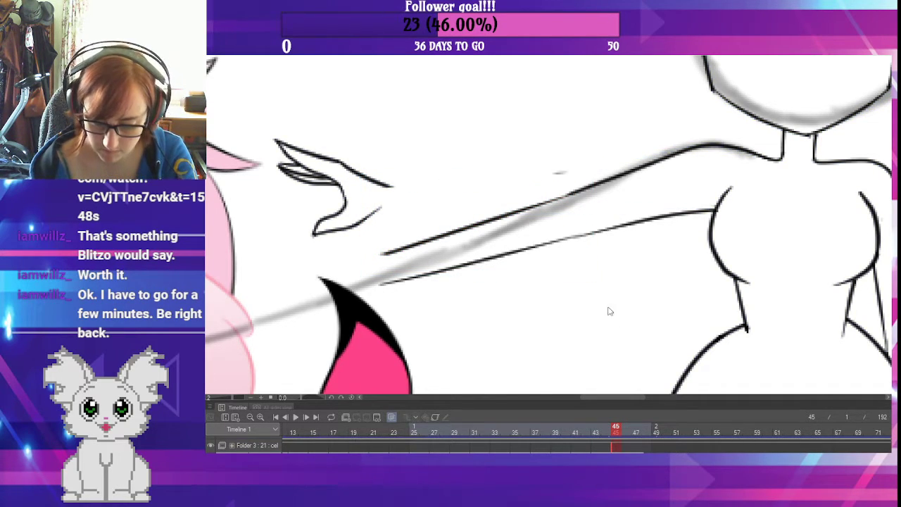
left_click(560, 173)
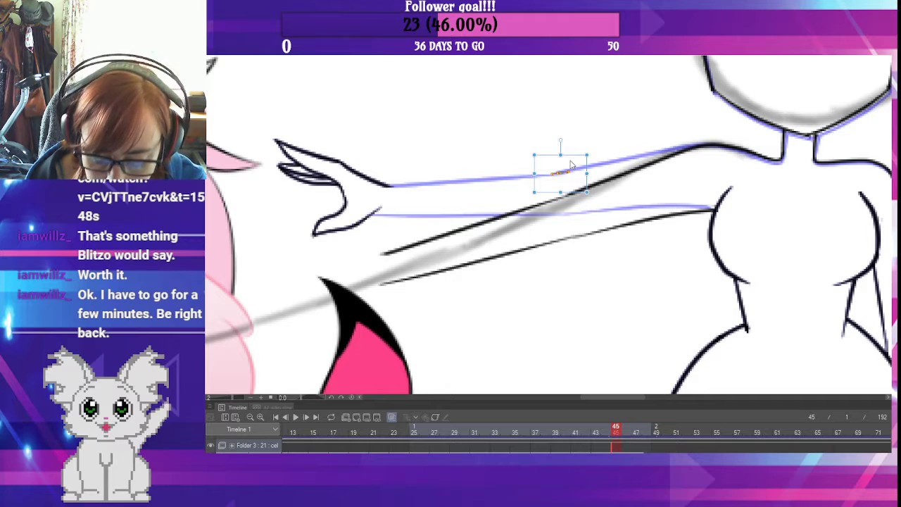
key("Delete")
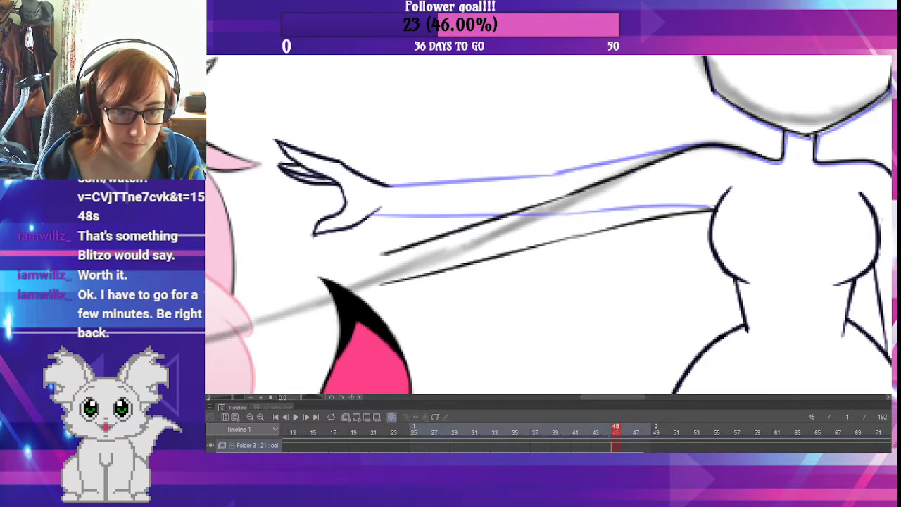
- Erase the outstretched arm's old hand, including the fingers, thumb and wrist lines
left_click_drag(294, 146, 285, 177)
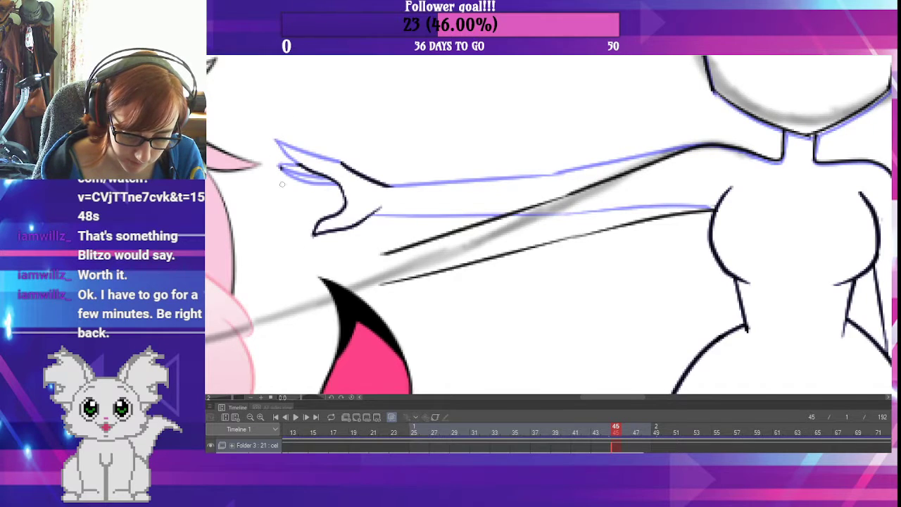
left_click_drag(380, 210, 313, 232)
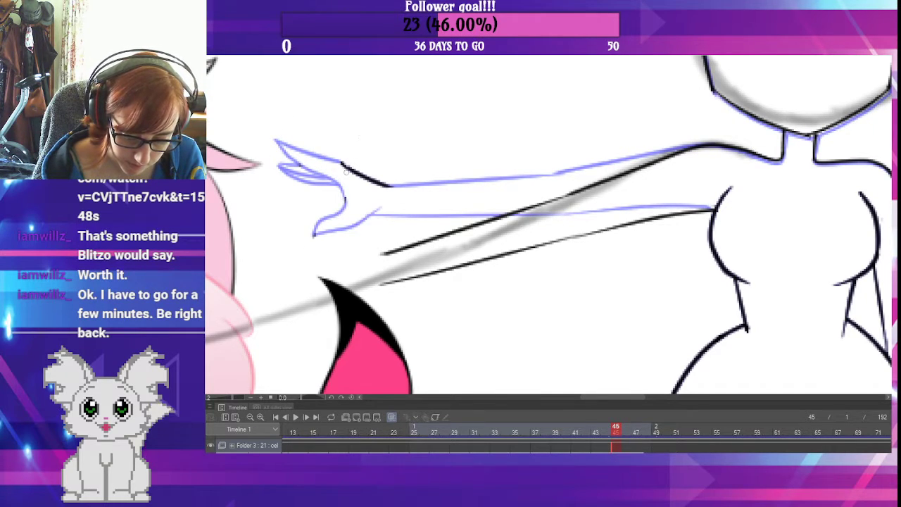
left_click_drag(391, 185, 342, 162)
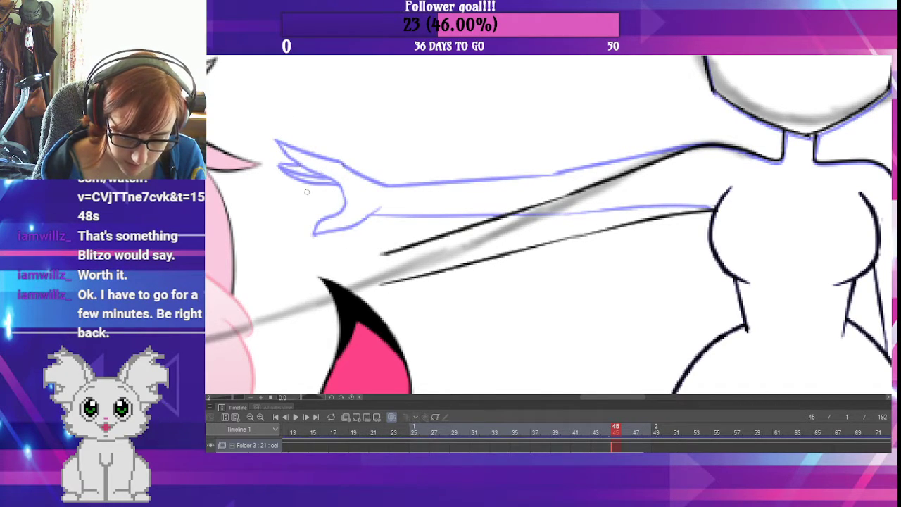
left_click_drag(531, 336, 534, 282)
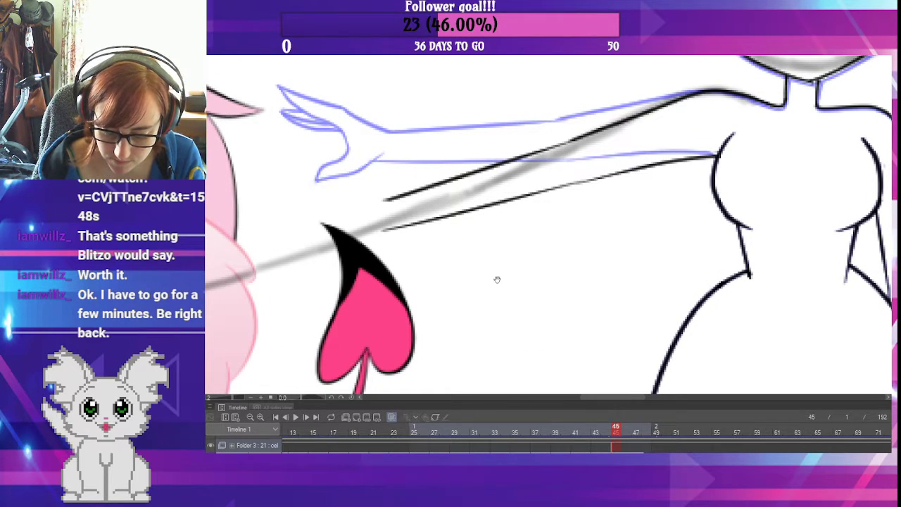
- Draw the outstretched arm's new hand from the forearm lines, with the back of the hand, thumb and downward-curving pointed fingers
left_click_drag(497, 277, 694, 292)
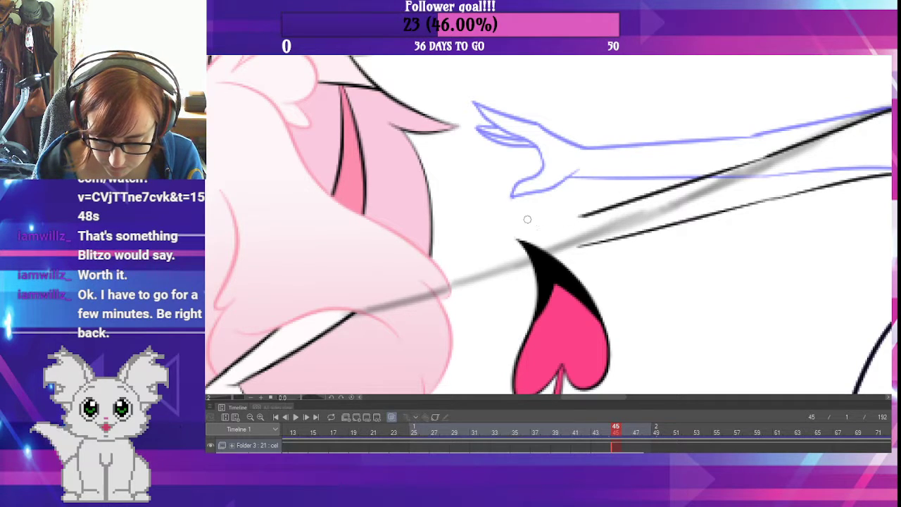
left_click_drag(528, 219, 602, 206)
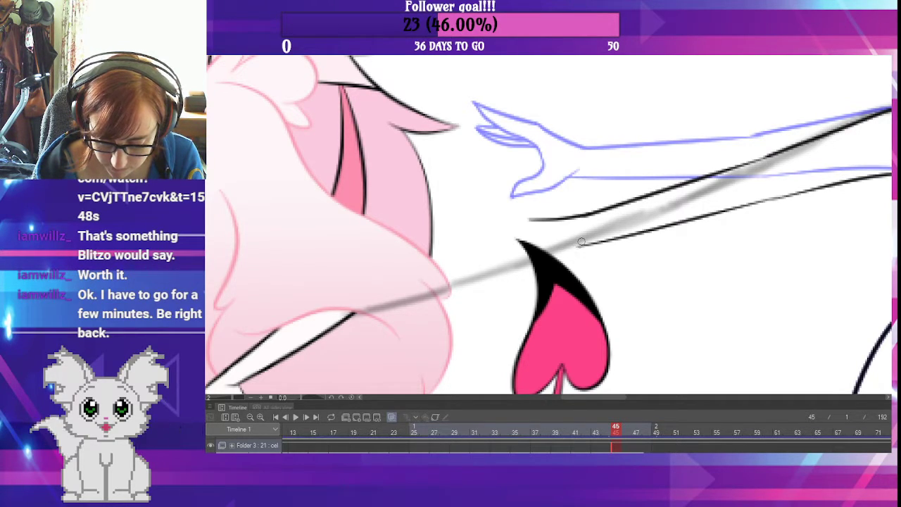
left_click_drag(577, 246, 549, 263)
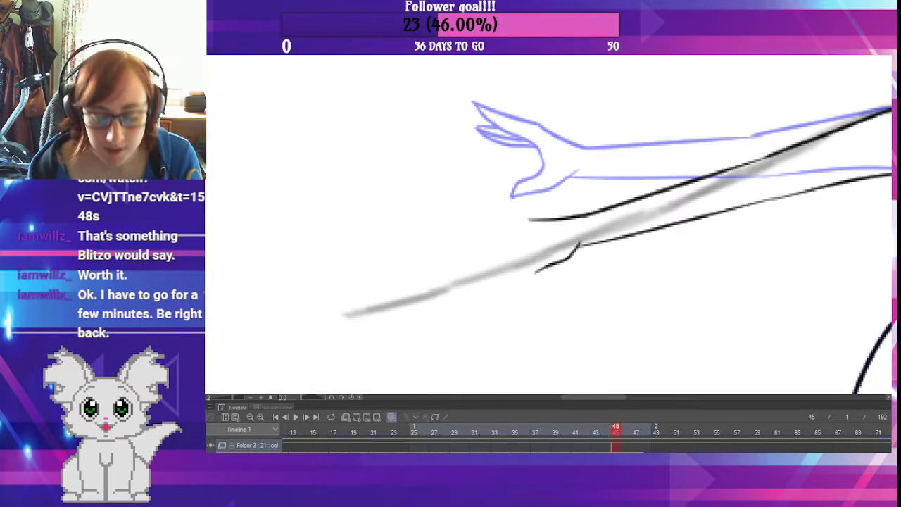
left_click_drag(550, 242, 534, 272)
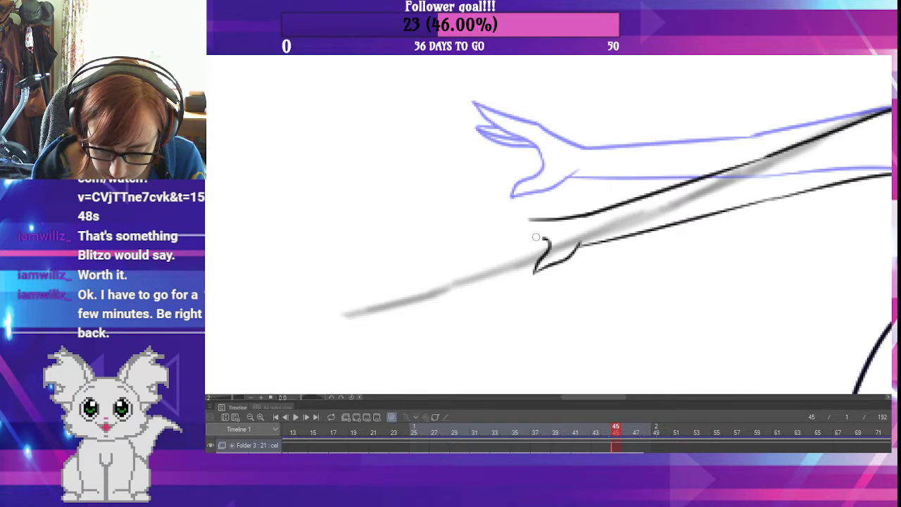
mouse_move(542, 239)
left_mouse_down()
mouse_move(459, 255)
mouse_move(490, 237)
mouse_move(611, 218)
left_mouse_up()
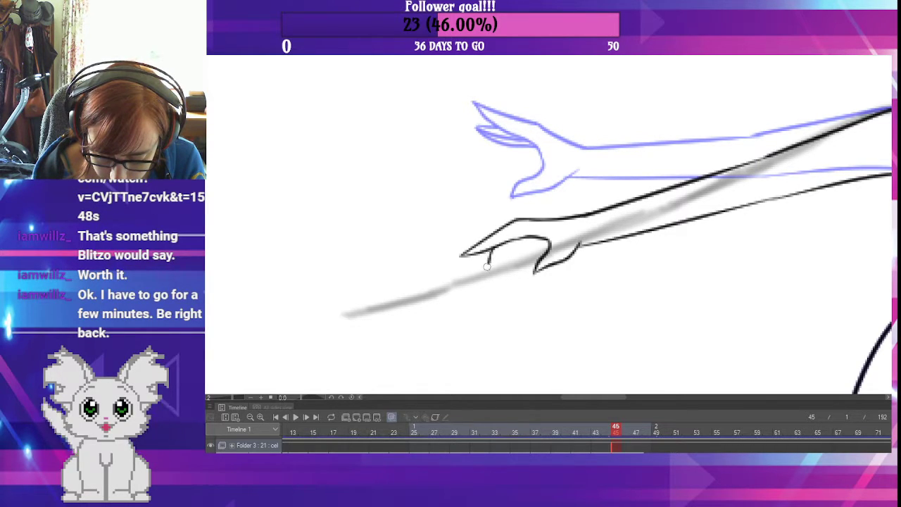
mouse_move(486, 271)
left_mouse_down()
mouse_move(521, 236)
mouse_move(530, 240)
mouse_move(510, 249)
mouse_move(564, 241)
left_mouse_up()
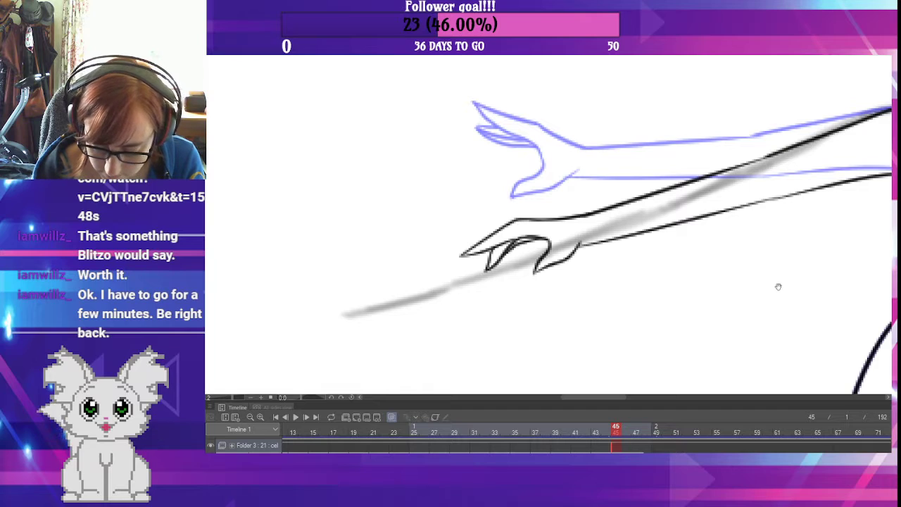
- Examine the head, neck, shoulders and arm against the rough sketches at frames 47, 49 and 51 and the earlier pose at frame 13
left_click_drag(778, 287, 442, 290)
left_click_drag(668, 314, 739, 324)
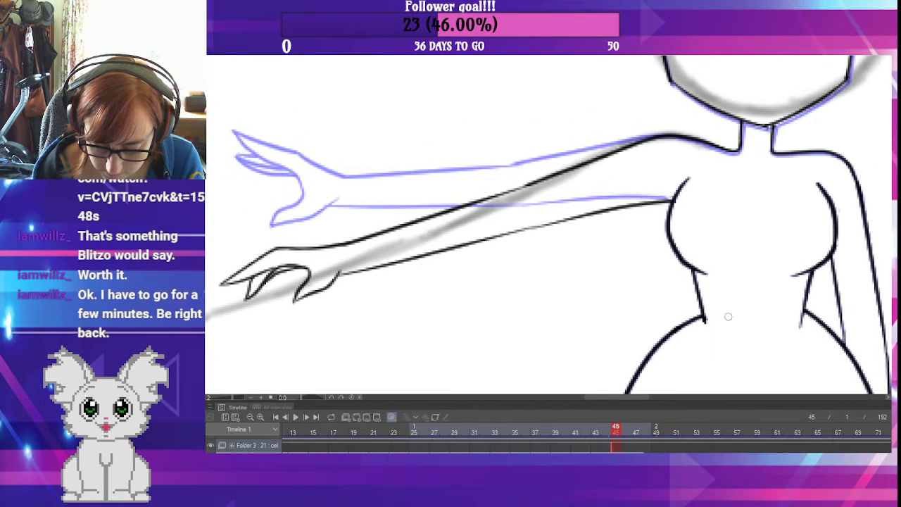
key("Right")
key("Left")
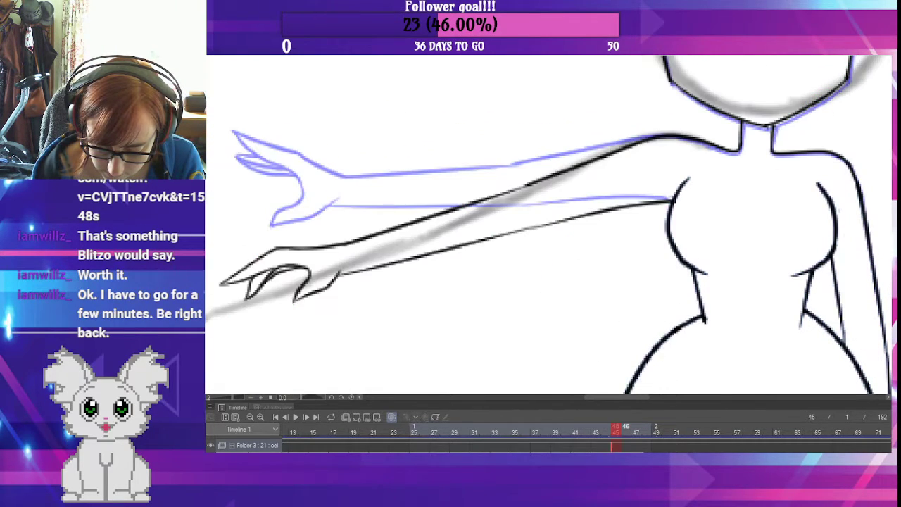
left_click(635, 430)
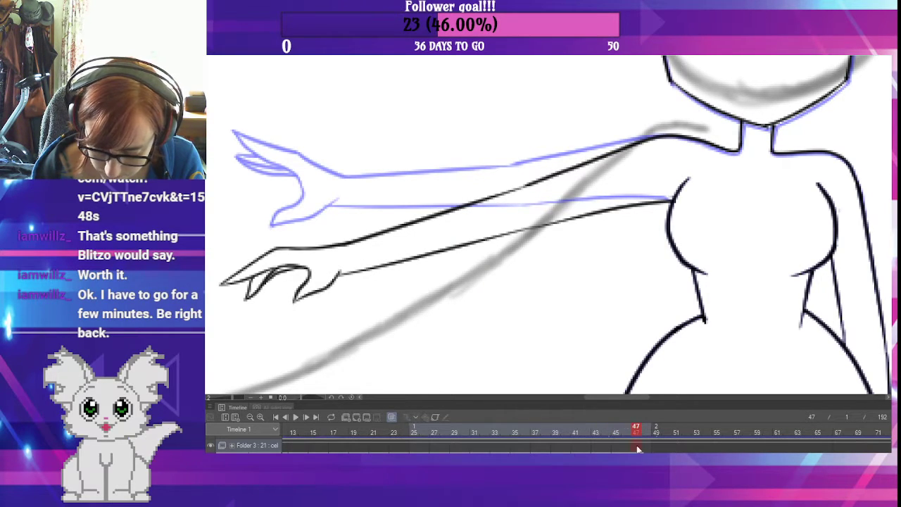
mouse_move(731, 276)
left_mouse_down()
mouse_move(661, 272)
mouse_move(569, 338)
mouse_move(546, 366)
left_mouse_up()
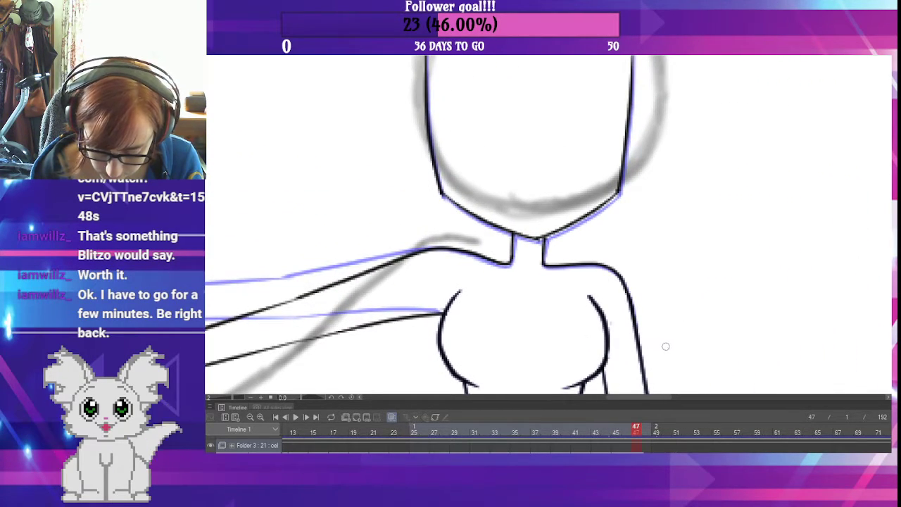
key("Right")
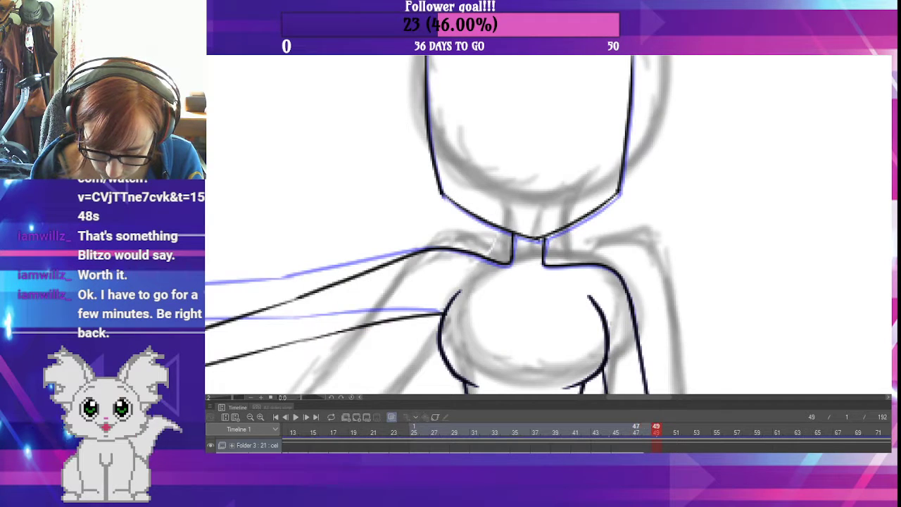
left_click_drag(682, 260, 659, 273)
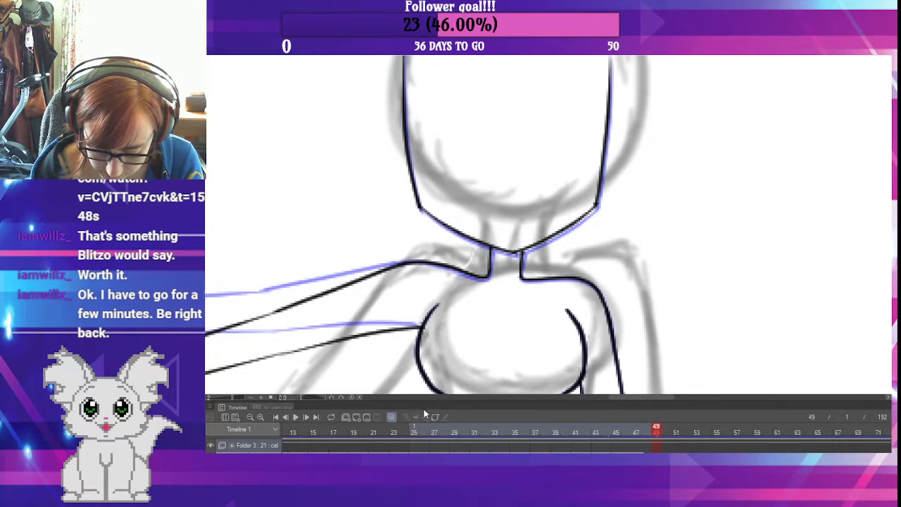
key("Right")
key("Right")
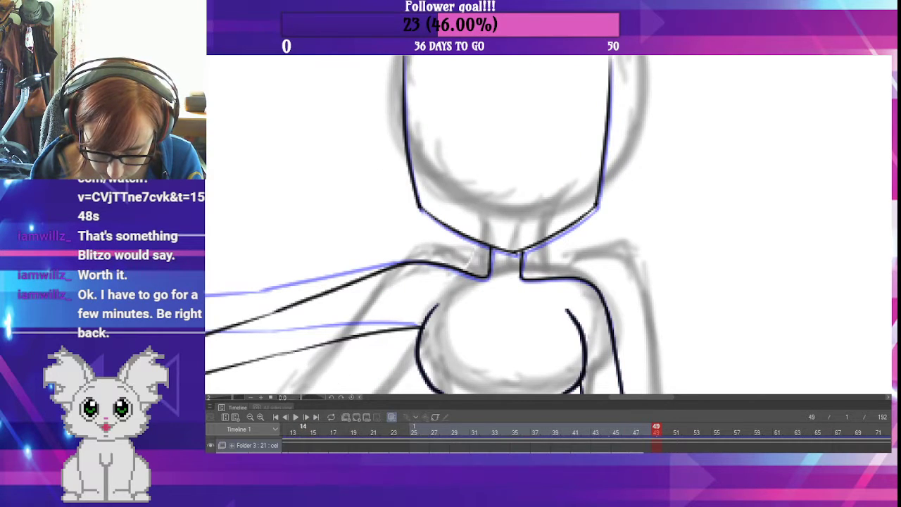
left_click(293, 430)
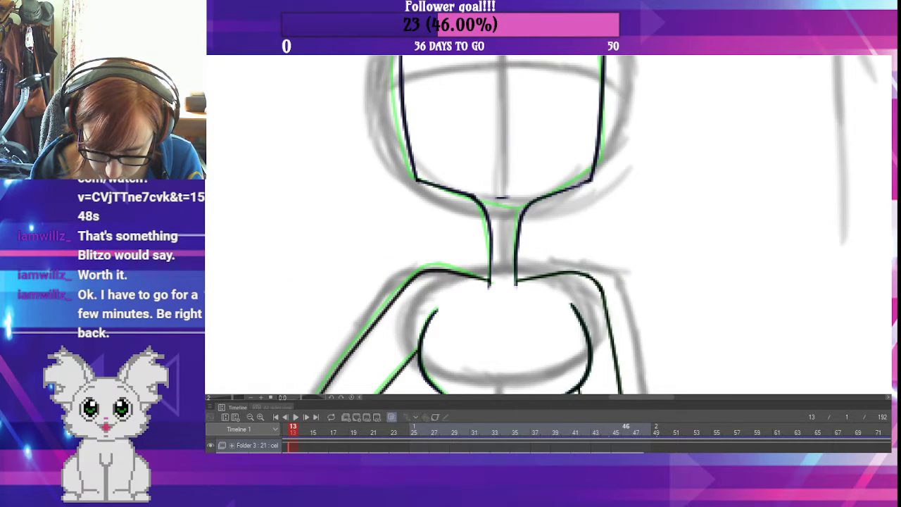
left_click(635, 430)
left_click(656, 430)
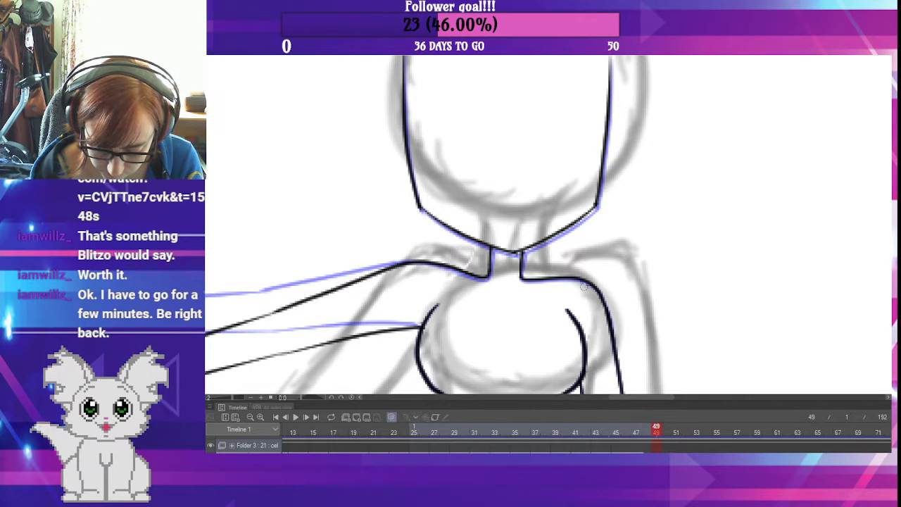
left_click_drag(606, 428, 675, 428)
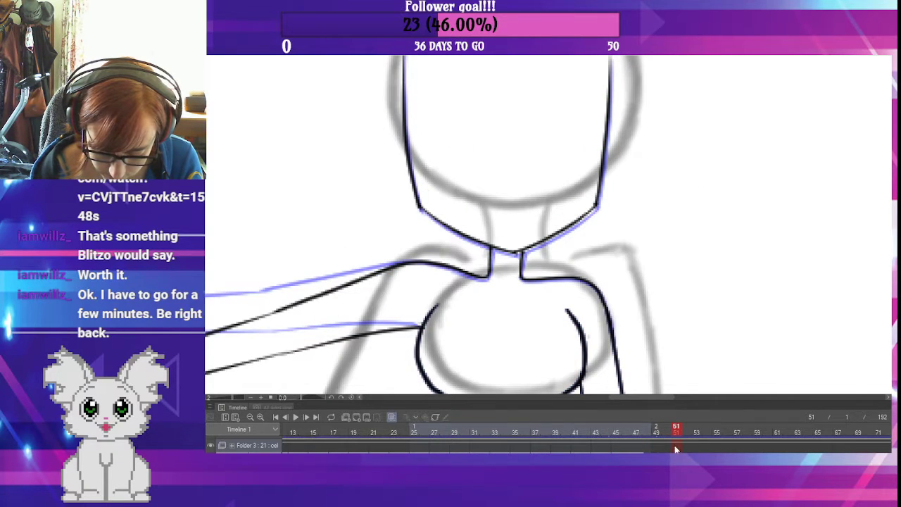
- Compare the head, neck and shoulder line art with the rough sketch across frames 39 to 47
left_click(635, 448)
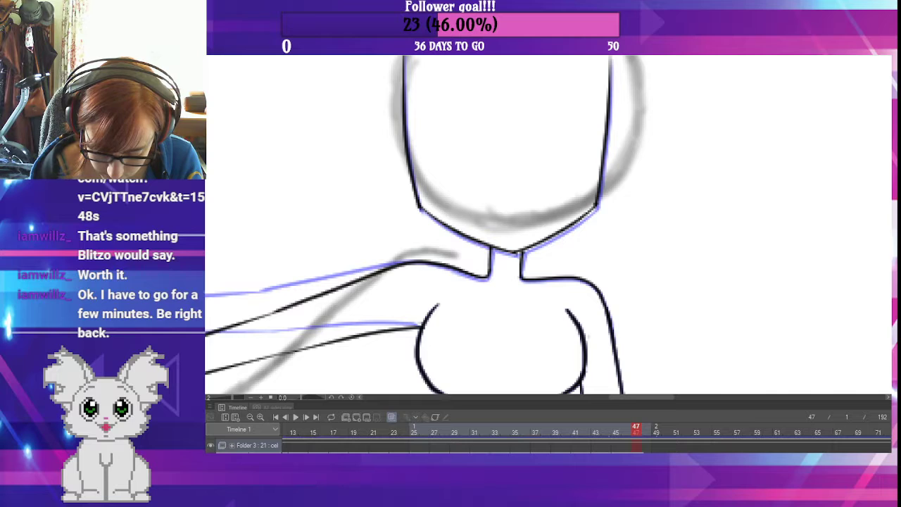
left_click(615, 428)
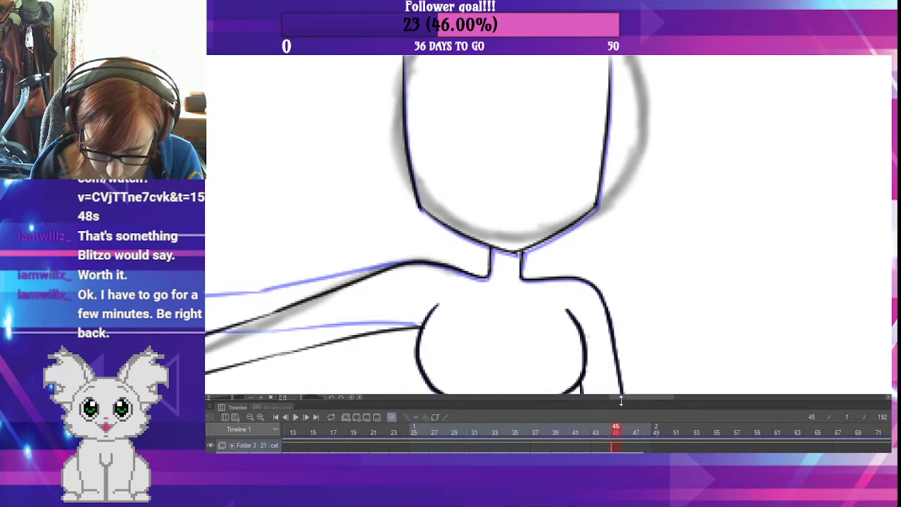
left_click_drag(636, 338, 639, 359)
left_click_drag(655, 309, 653, 338)
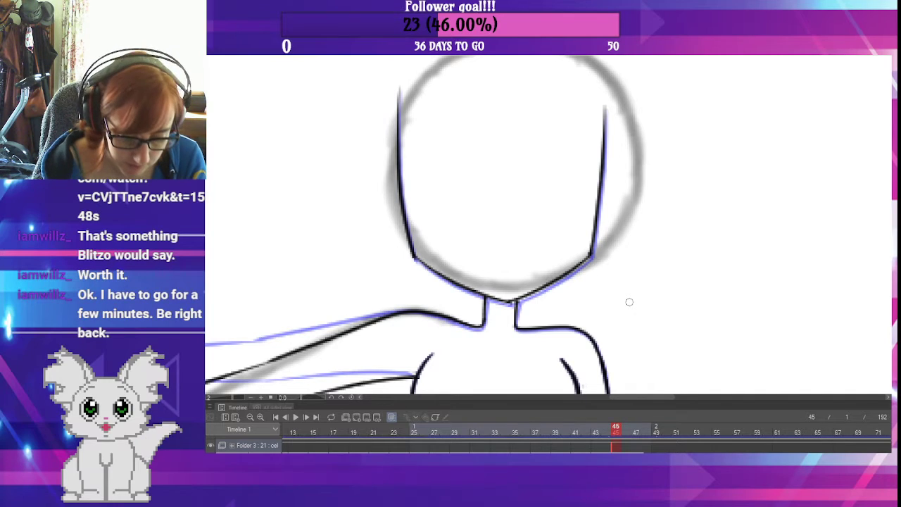
left_click(466, 281)
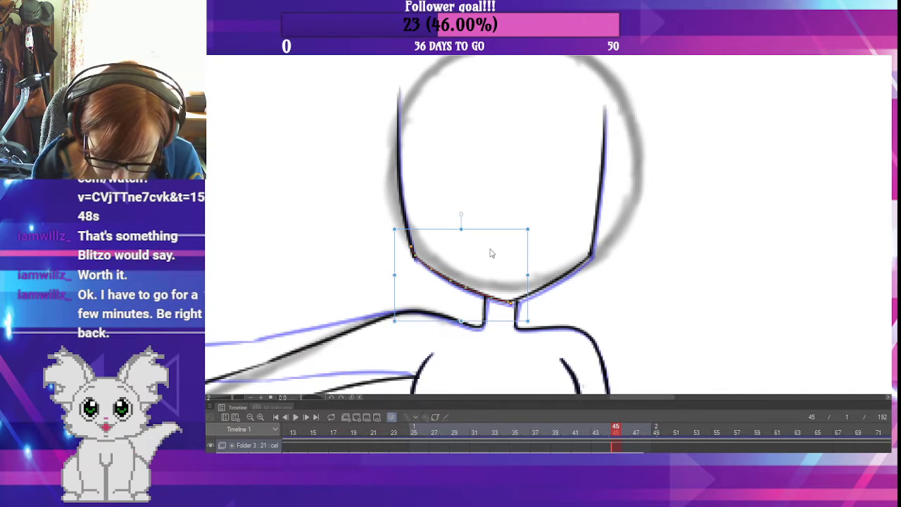
key("Left")
key("Left")
key("Left")
key("Left")
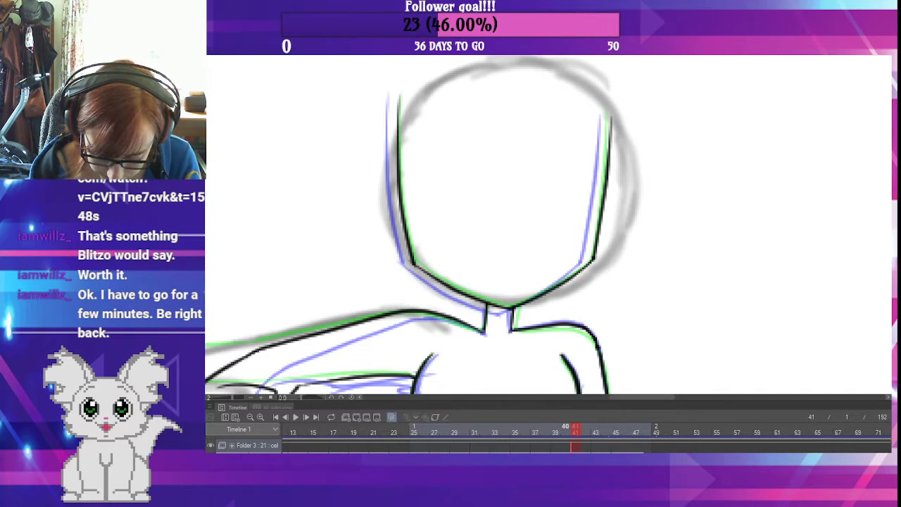
key("Left")
key("Left")
key("Left")
key("Left")
key("Right")
key("Right")
key("Right")
key("Right")
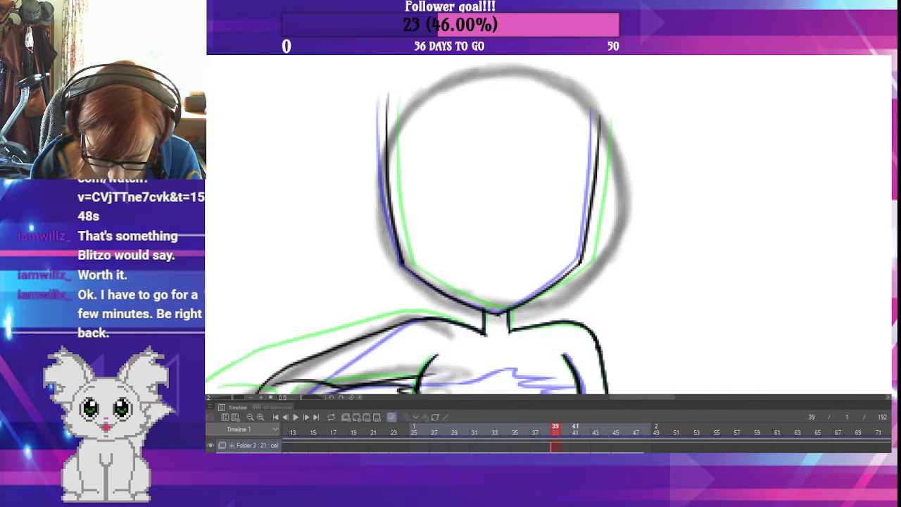
key("Right")
key("Right")
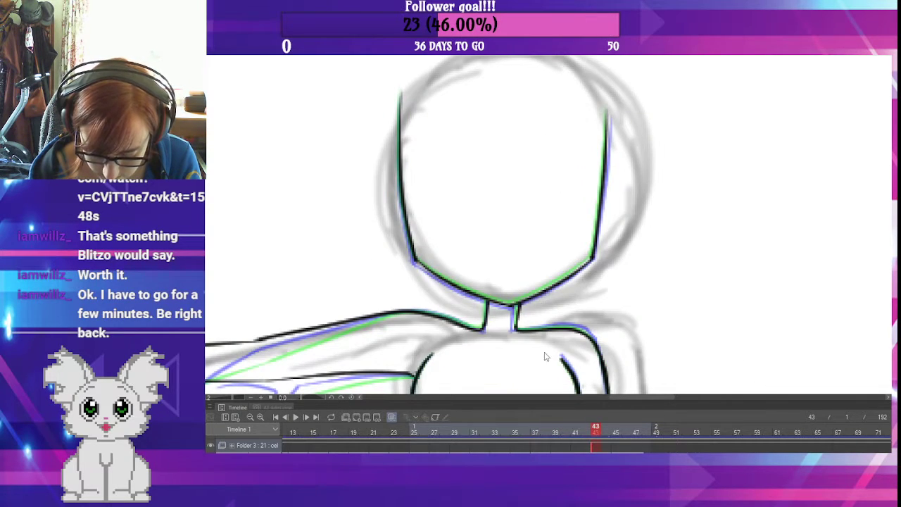
- On frame 45, select all four head outline strokes and move them slightly upward
left_click(615, 440)
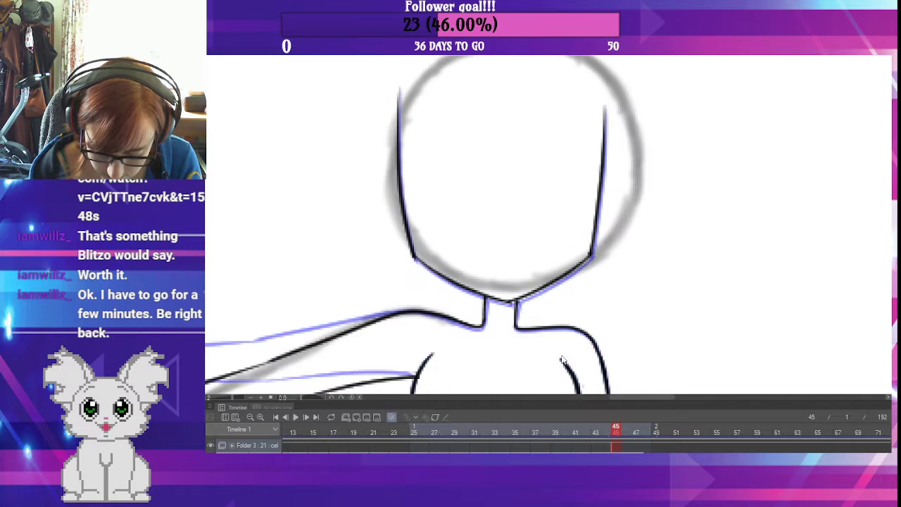
left_click(468, 289)
left_click(412, 215, "shift")
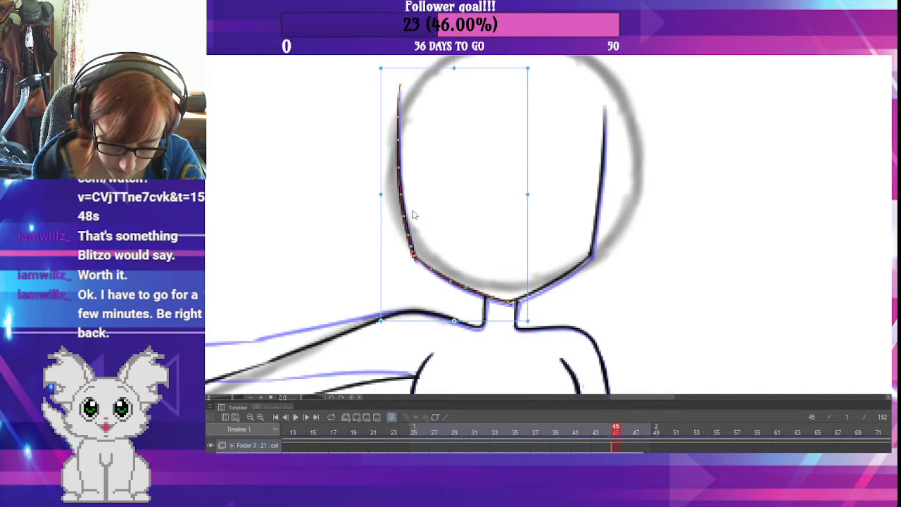
left_click(525, 297, "shift")
left_click(589, 243, "shift")
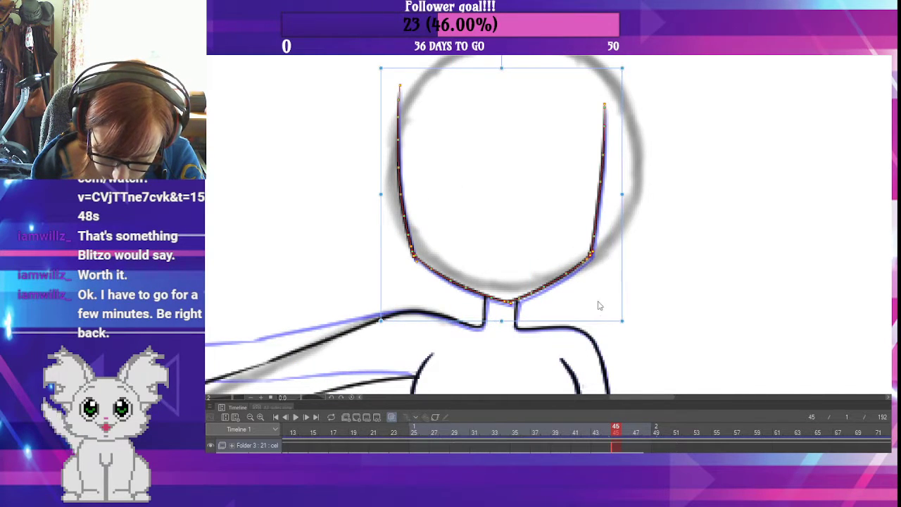
left_click_drag(597, 323, 596, 318)
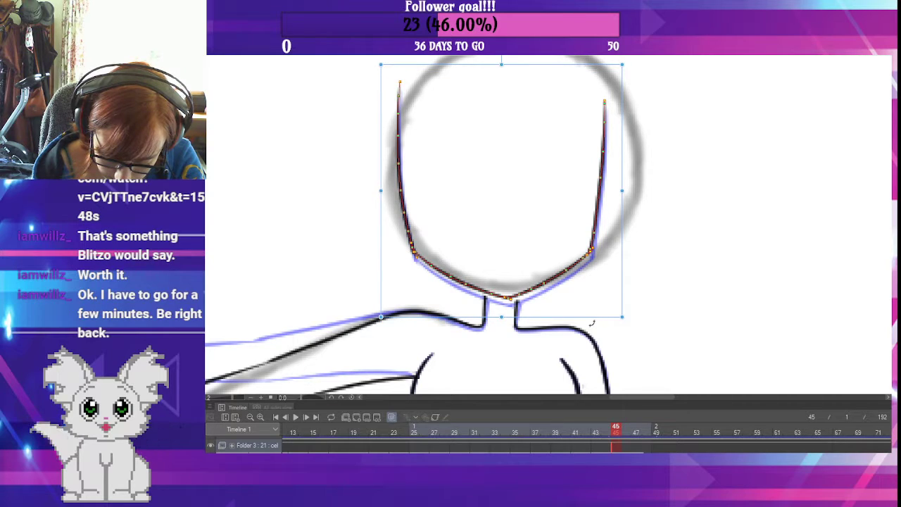
- On frame 43, select the four head outline strokes together and nudge them up slightly
key("Left")
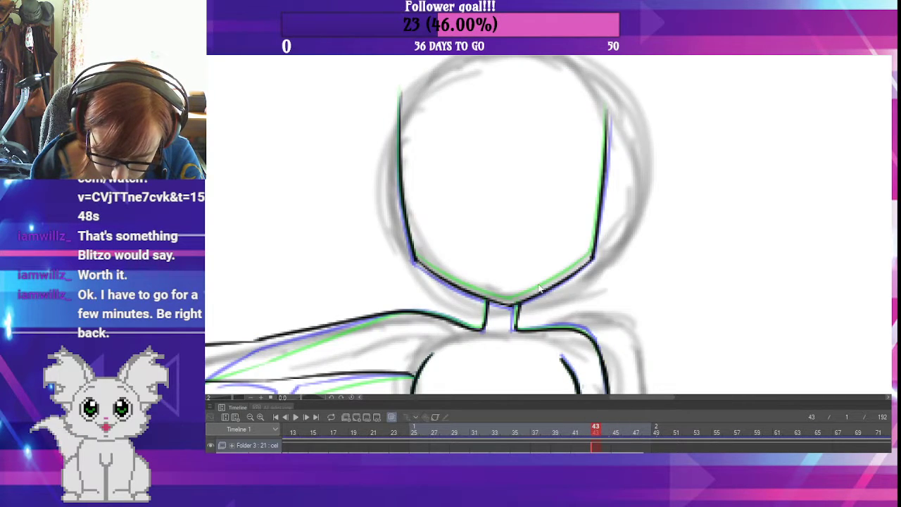
left_click(414, 255)
left_click(475, 290, "shift")
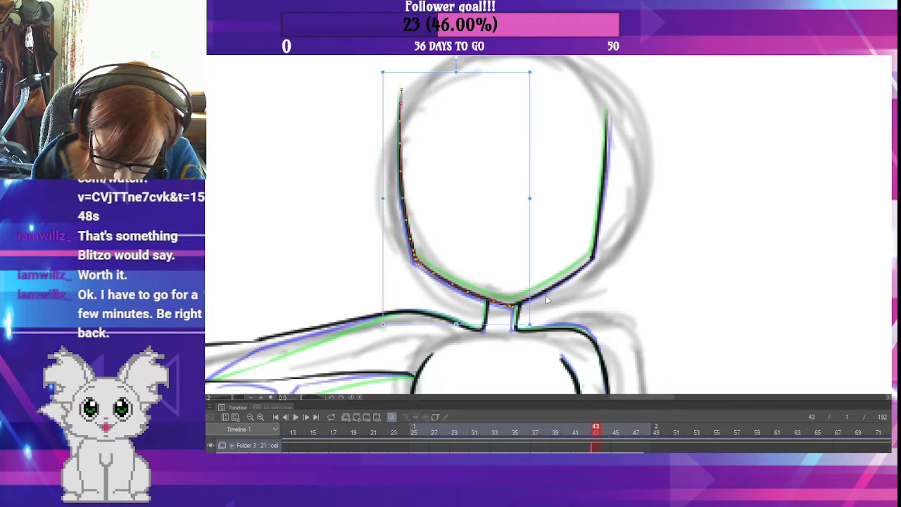
left_click(526, 300, "shift")
left_click(596, 240, "shift")
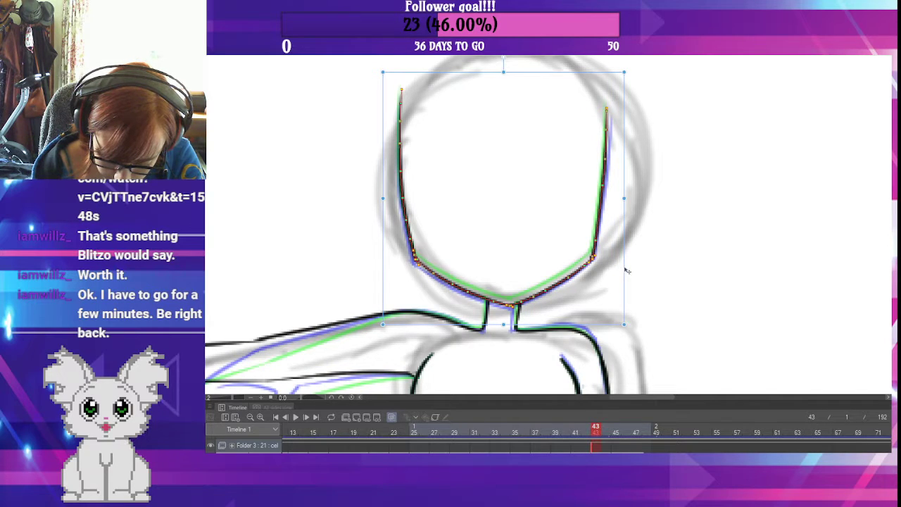
key("Up")
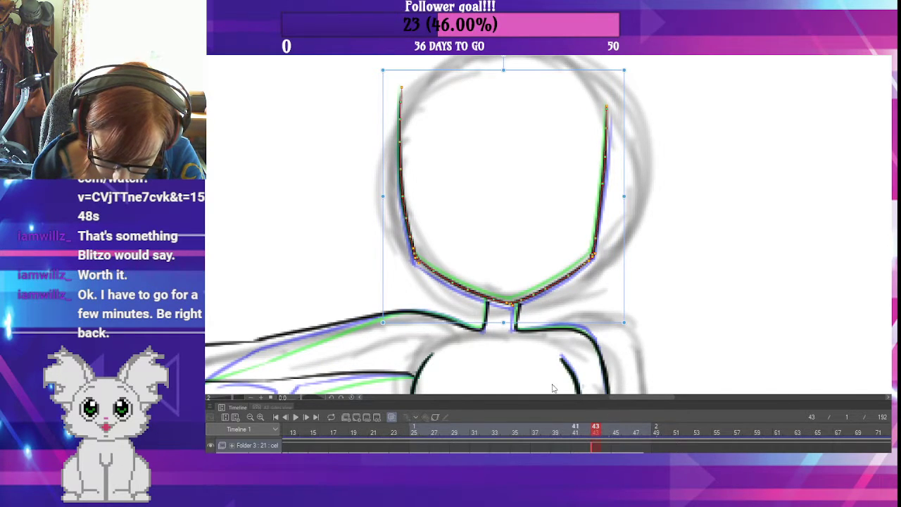
- Stretch both neck lines on frame 43 upward to meet the jaw line
left_click(486, 318)
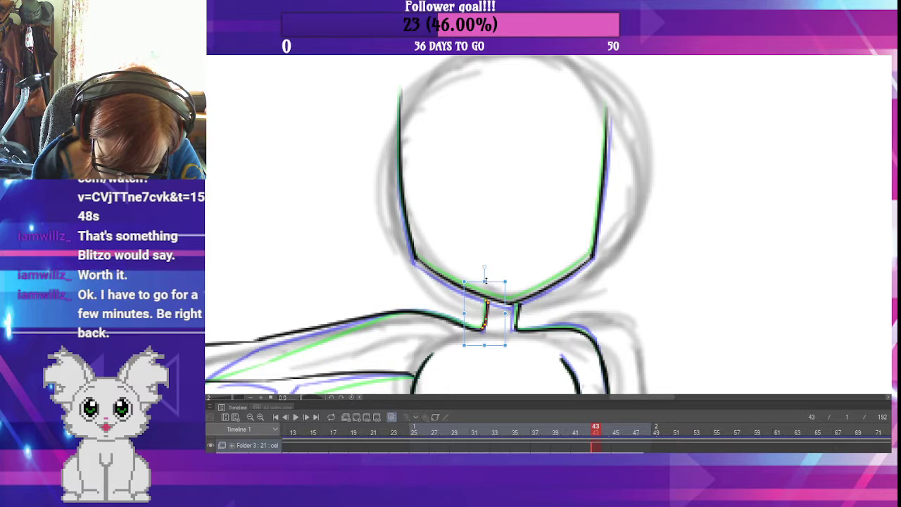
left_click_drag(485, 282, 519, 282)
left_click(519, 316)
- On frame 45, extend the two neck lines upward so they reach the raised jaw
left_click(614, 433)
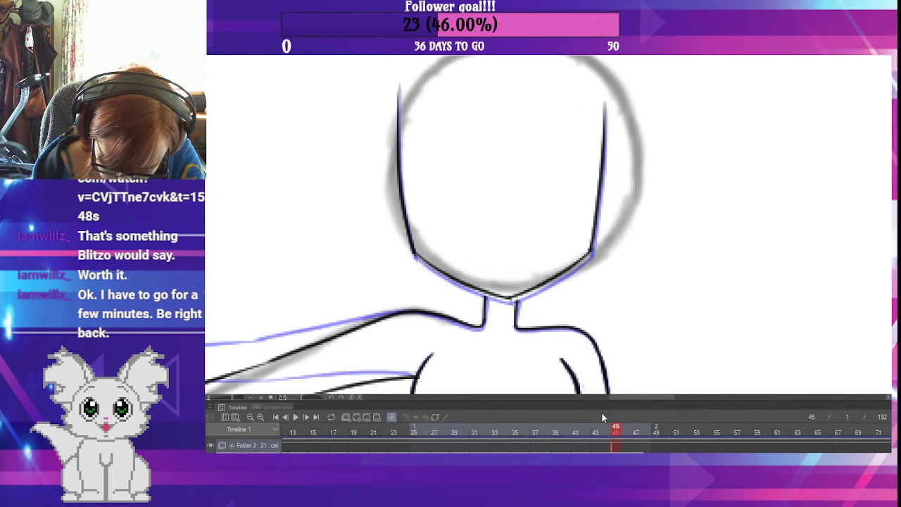
left_click(486, 309)
left_click_drag(483, 279, 516, 274)
left_click(518, 314)
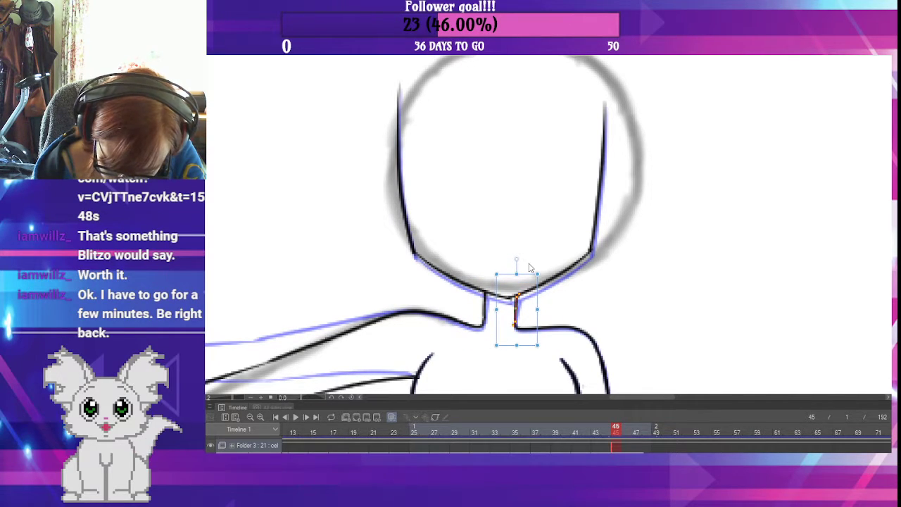
- Examine the torso, arm and head line art on frames 44 to 47 against the neighbouring frames
left_click(635, 432)
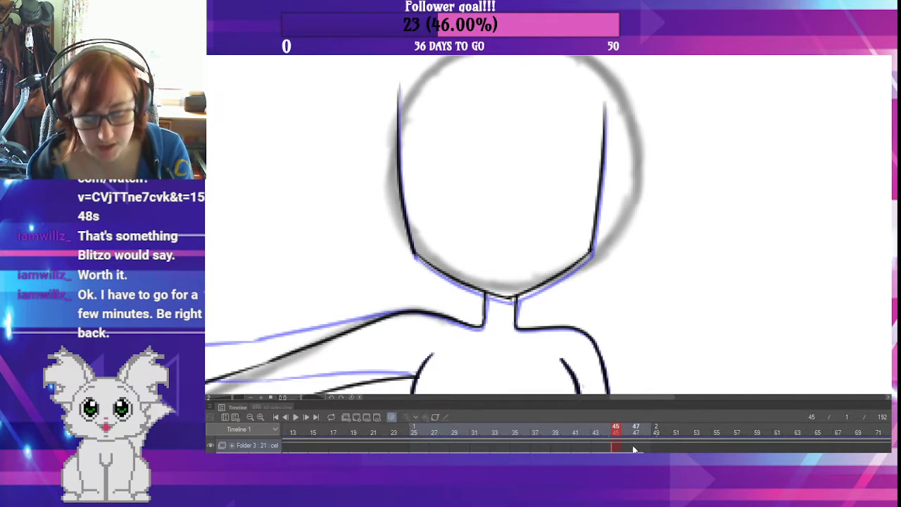
left_click_drag(610, 362, 559, 232)
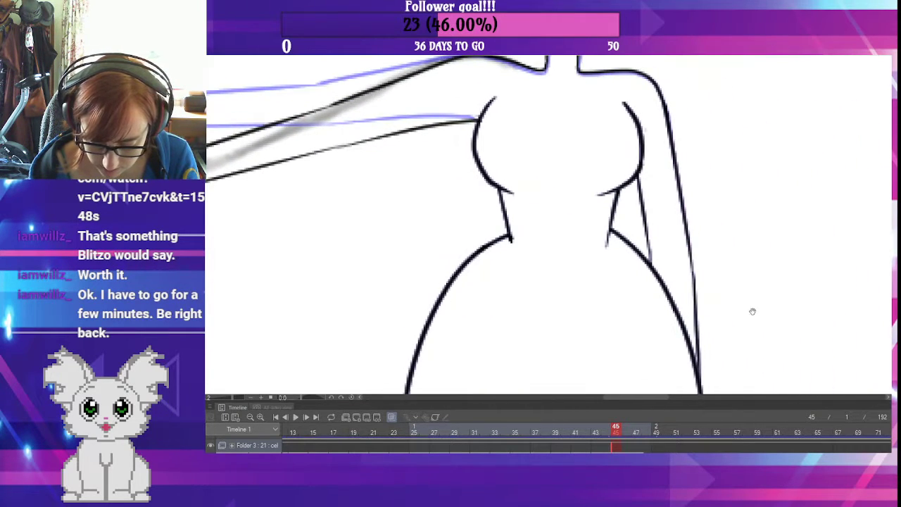
left_click_drag(752, 312, 726, 388)
key("Left")
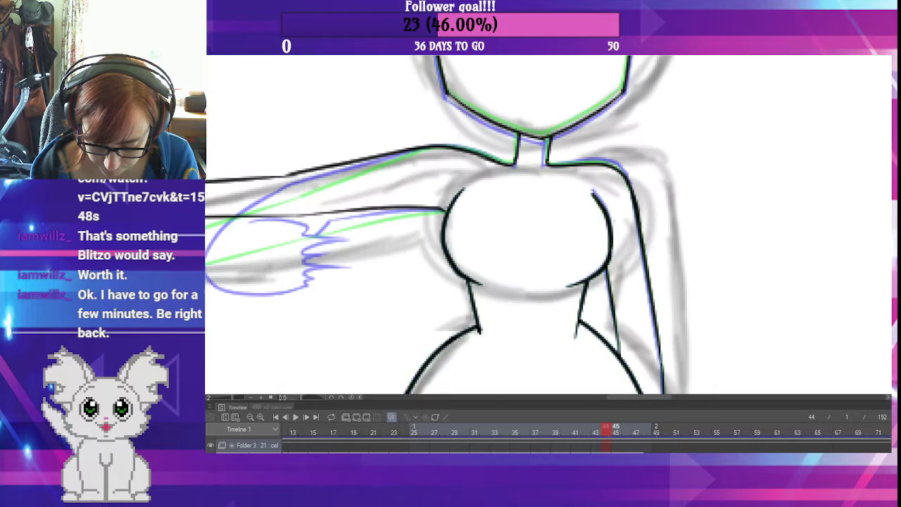
key("Right")
left_click(636, 419)
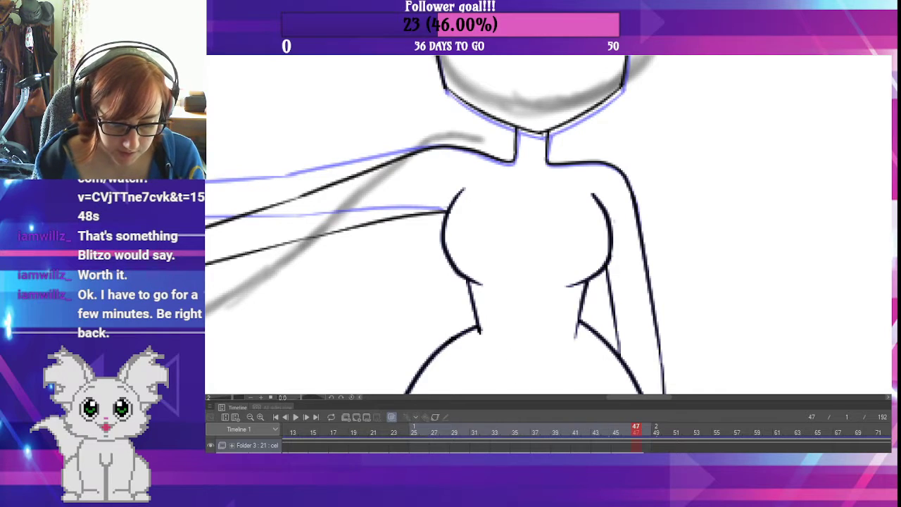
left_click_drag(635, 316, 597, 225)
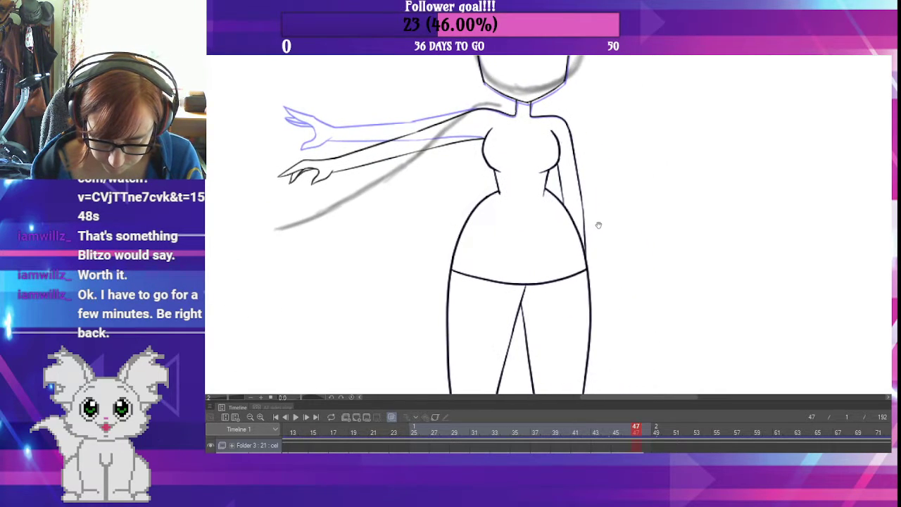
mouse_move(626, 261)
left_mouse_down()
mouse_move(627, 356)
mouse_move(625, 324)
left_mouse_up()
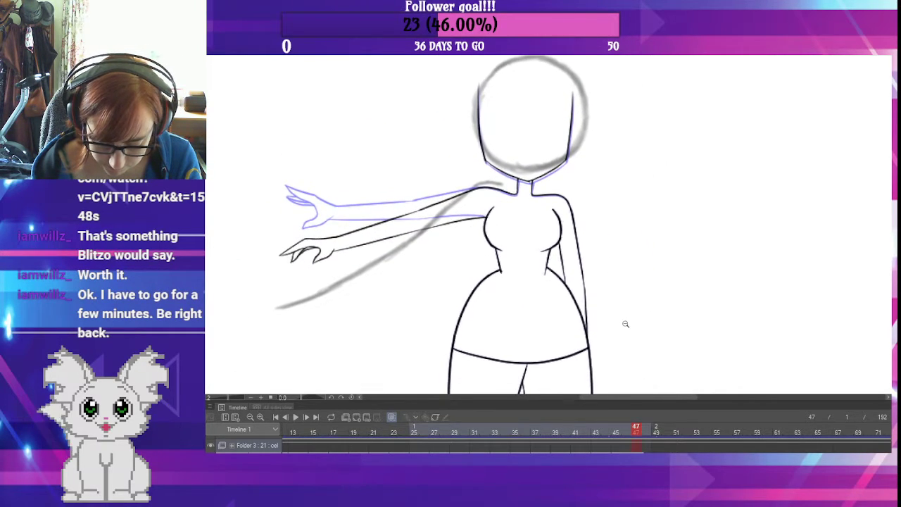
- Play the animation repeatedly from frame 1 to review the head and arm movement, and return to the first frame
scroll(549, 442, "up", 1)
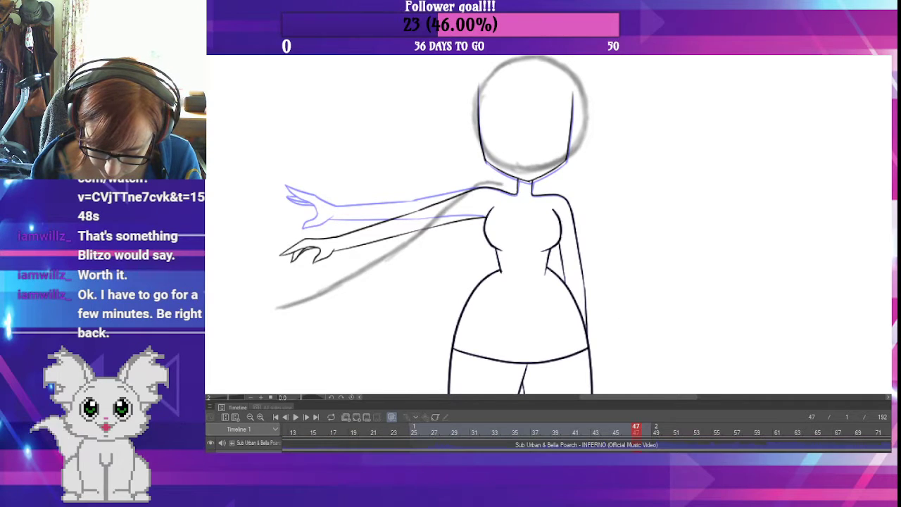
scroll(585, 437, "left", 4)
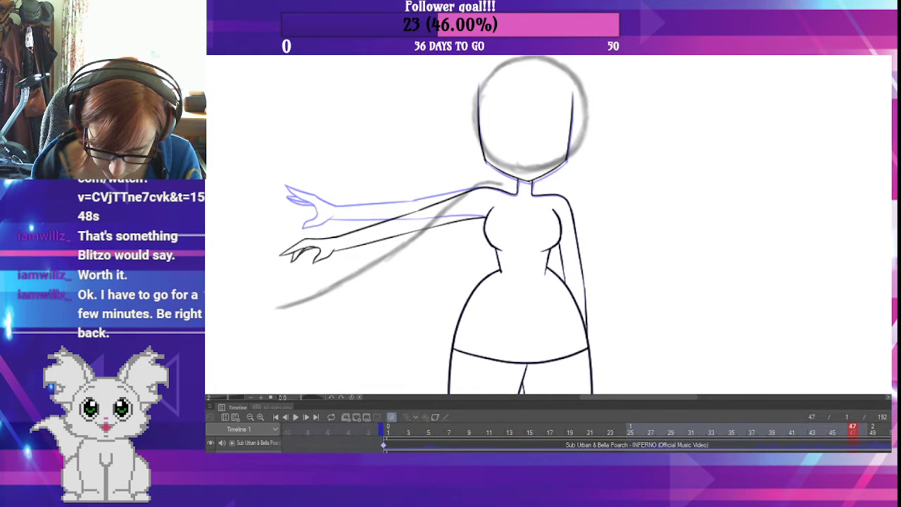
left_click(383, 446)
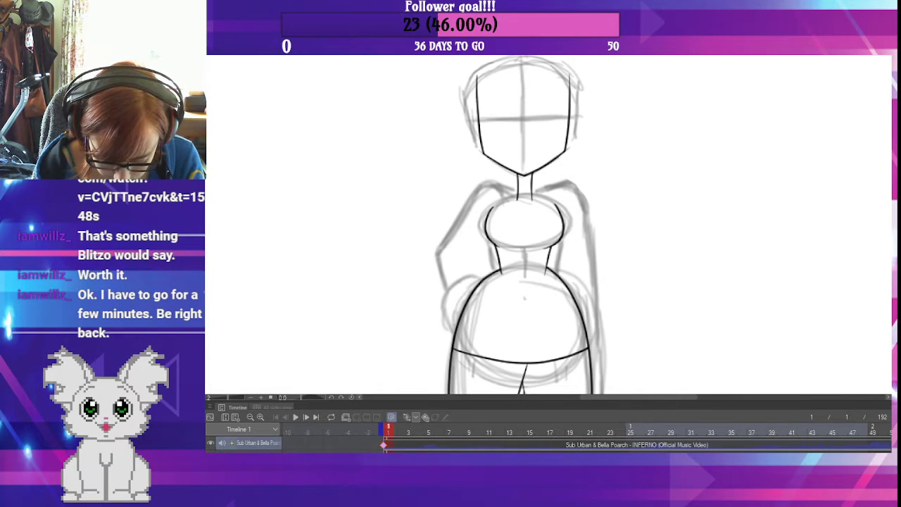
key("alt+[")
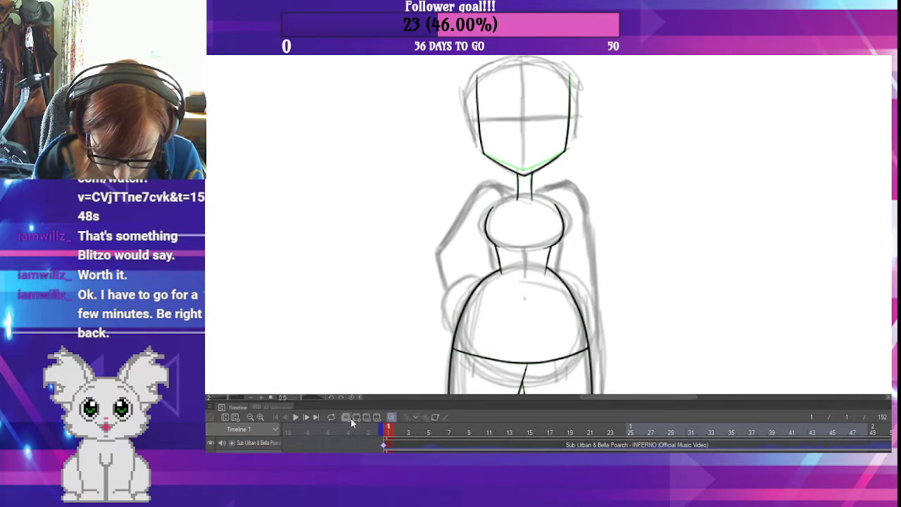
left_click(296, 417)
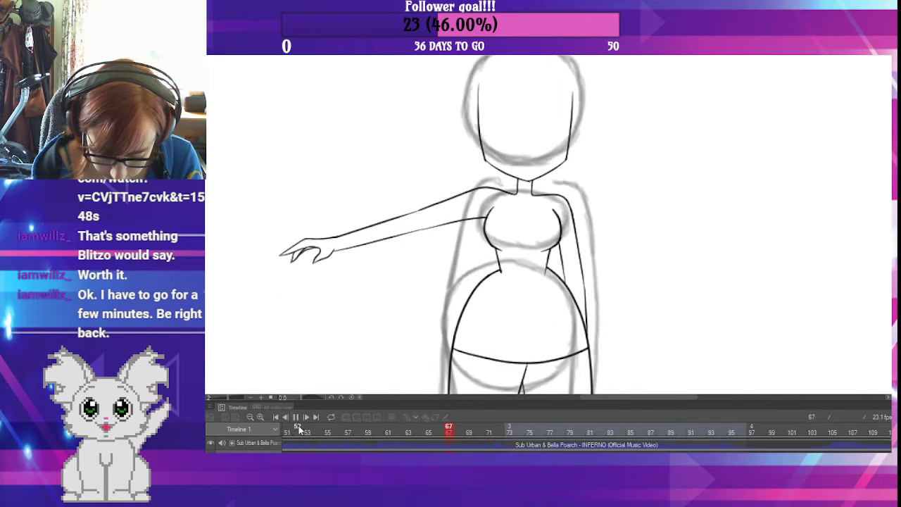
left_click(295, 419)
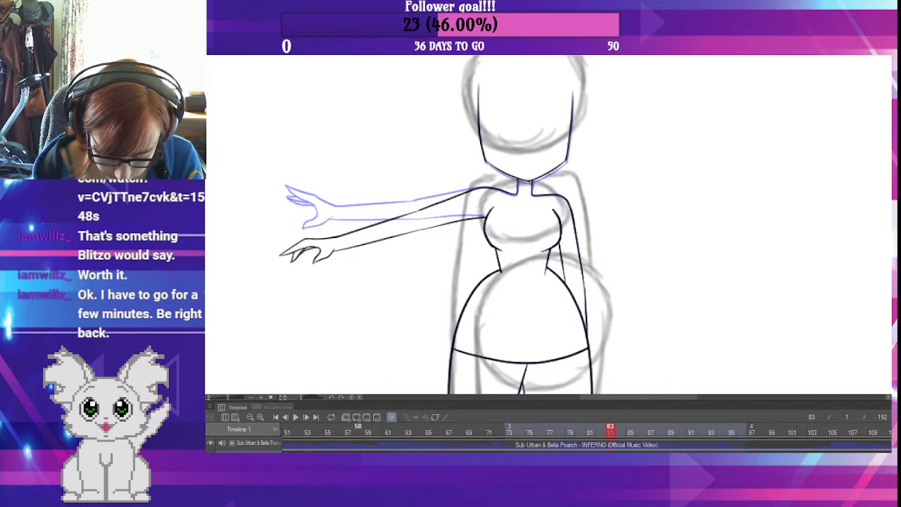
left_click(275, 417)
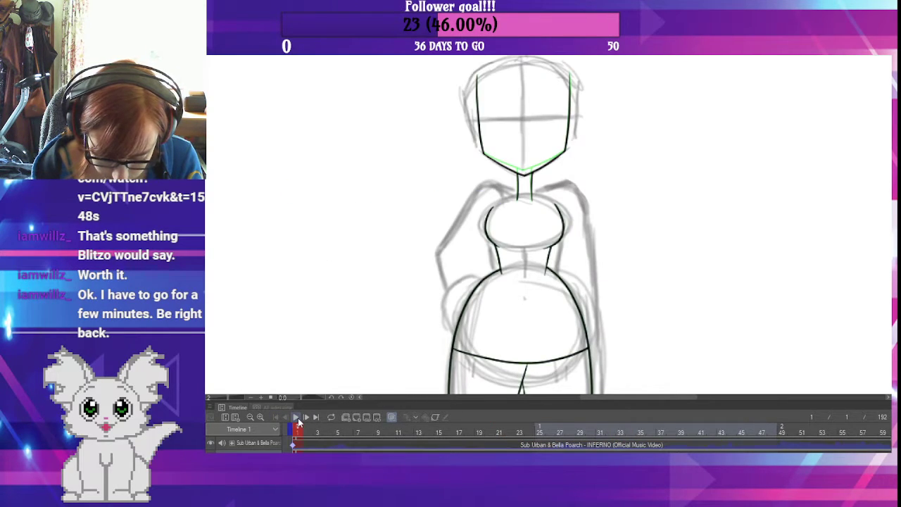
left_click(297, 418)
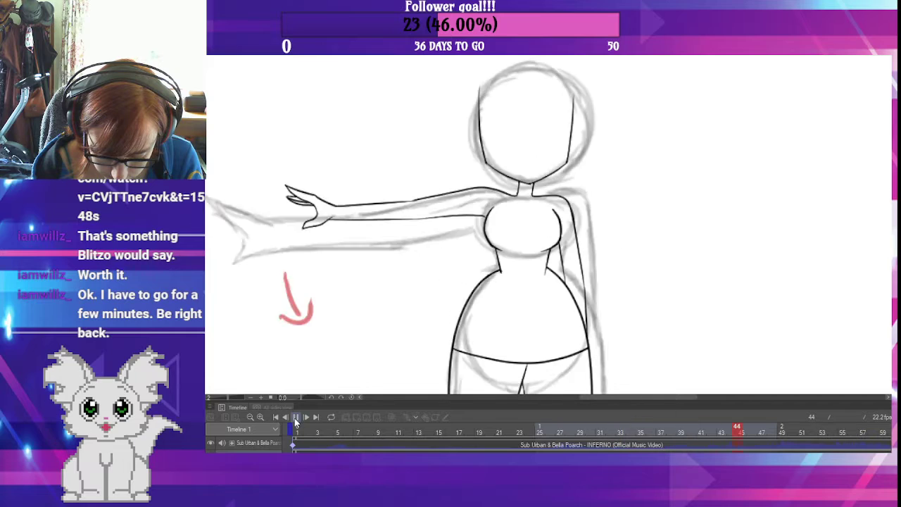
left_click(295, 418)
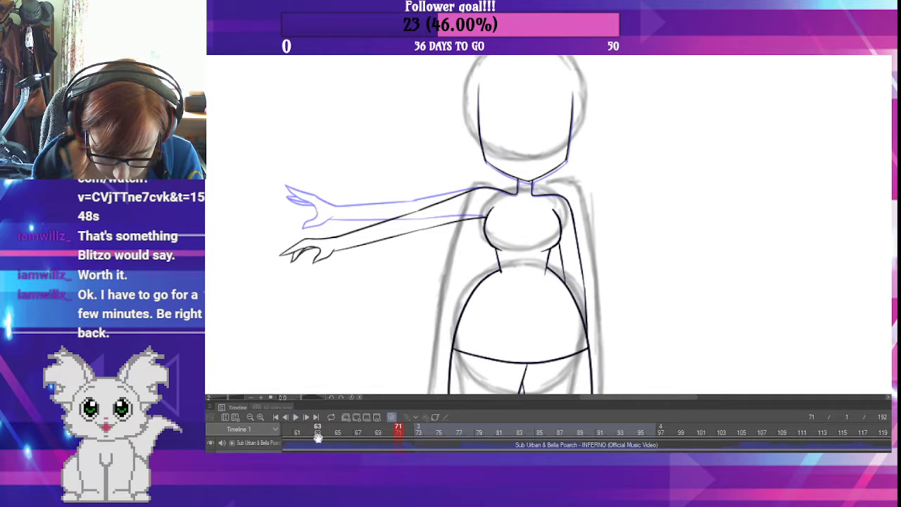
left_click_drag(534, 320, 566, 235)
left_click_drag(625, 325, 601, 303)
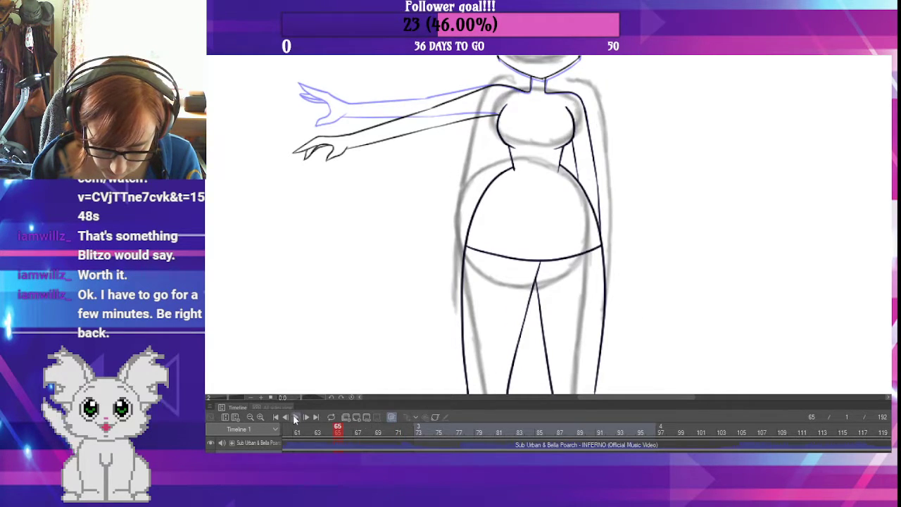
left_click(277, 416)
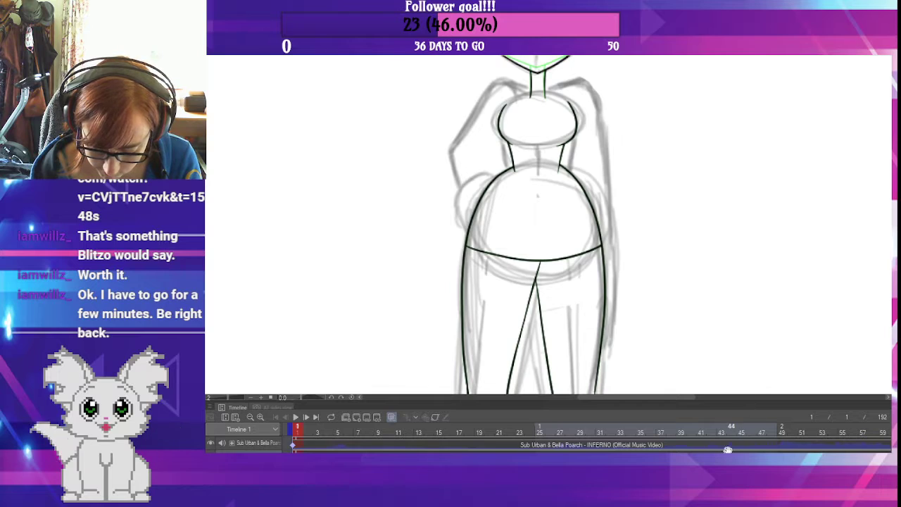
- Play the animation past frame 50 and examine the head, arm and leg line art on frames 44 to 58
key("space")
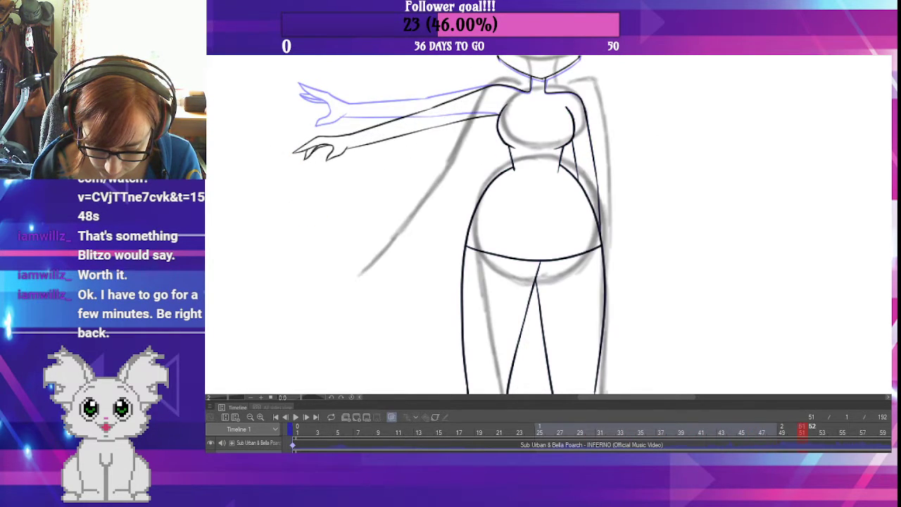
left_click_drag(697, 273, 671, 380)
left_click_drag(702, 308, 671, 333)
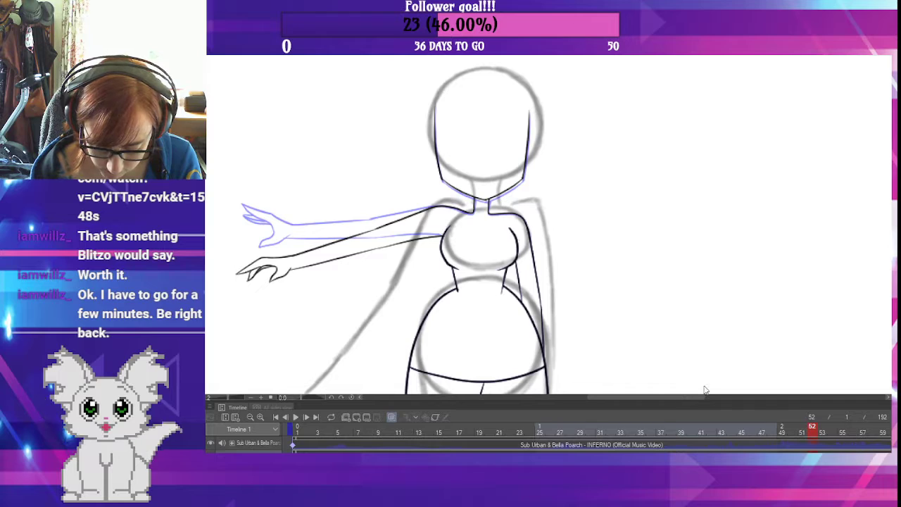
scroll(552, 426, "right", 3)
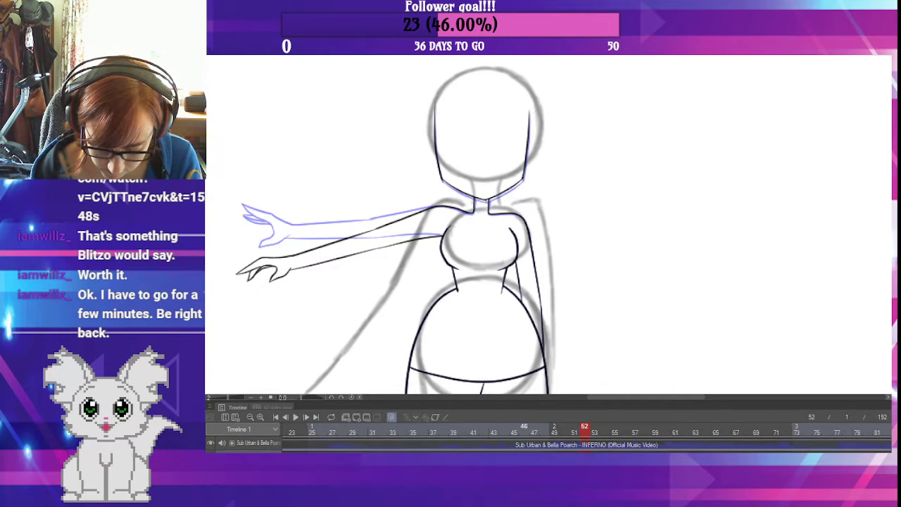
left_click(523, 428)
left_click(574, 428)
left_click(599, 427)
left_click(644, 428)
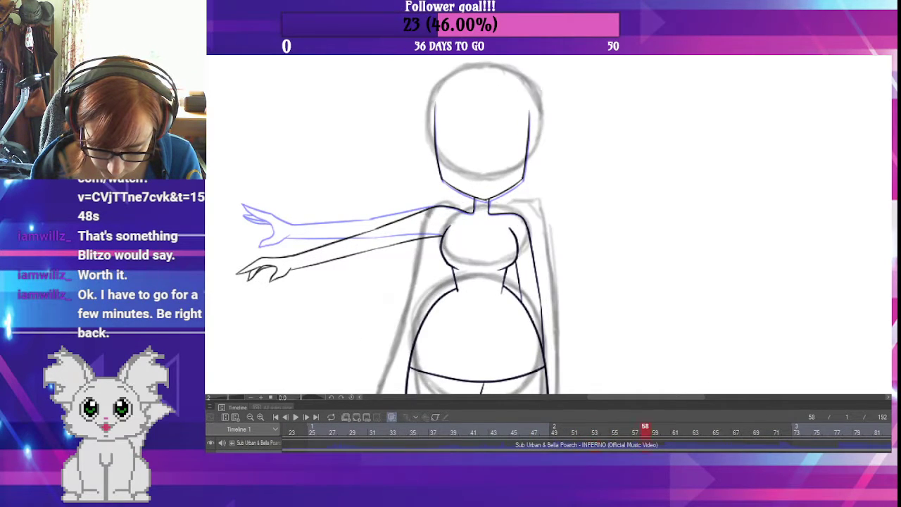
left_click_drag(644, 428, 504, 428)
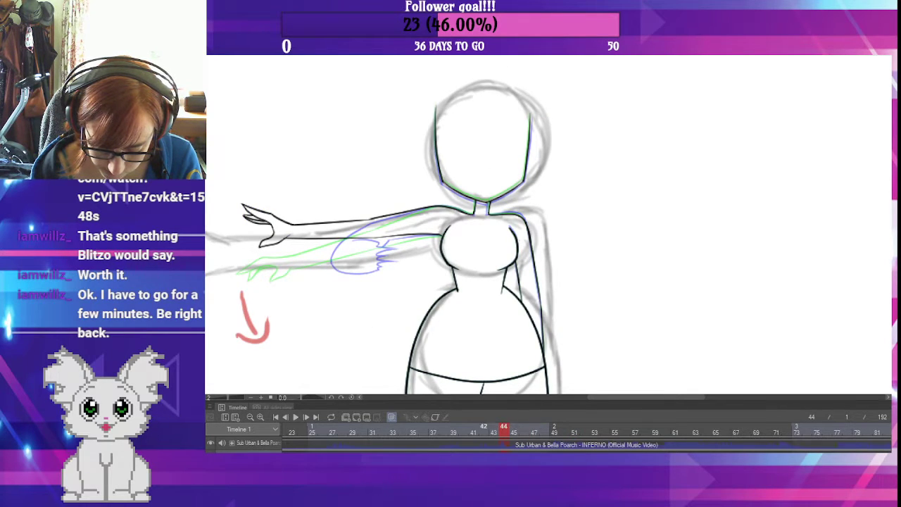
left_click_drag(576, 333, 586, 170)
left_click_drag(651, 287, 633, 195)
left_click_drag(645, 309, 617, 386)
left_click_drag(633, 243, 644, 356)
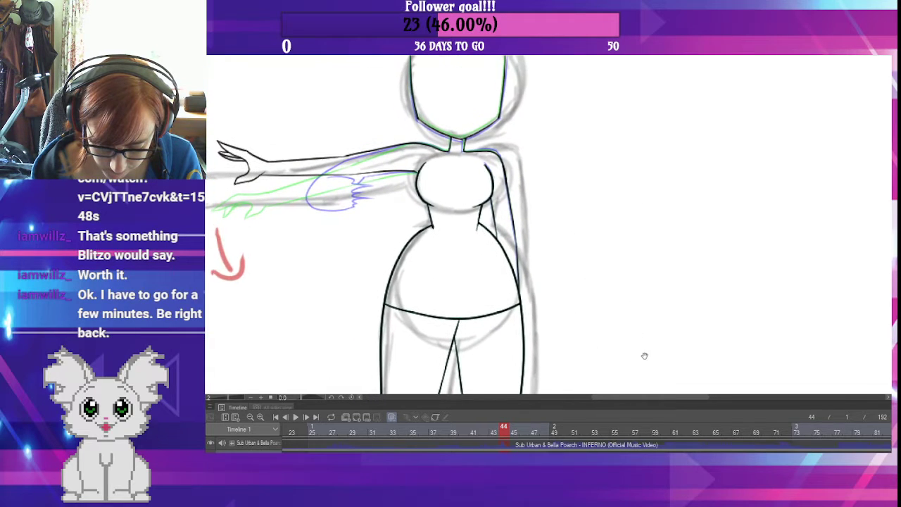
mouse_move(638, 297)
left_mouse_down()
mouse_move(650, 276)
mouse_move(657, 318)
mouse_move(613, 242)
mouse_move(613, 162)
left_mouse_up()
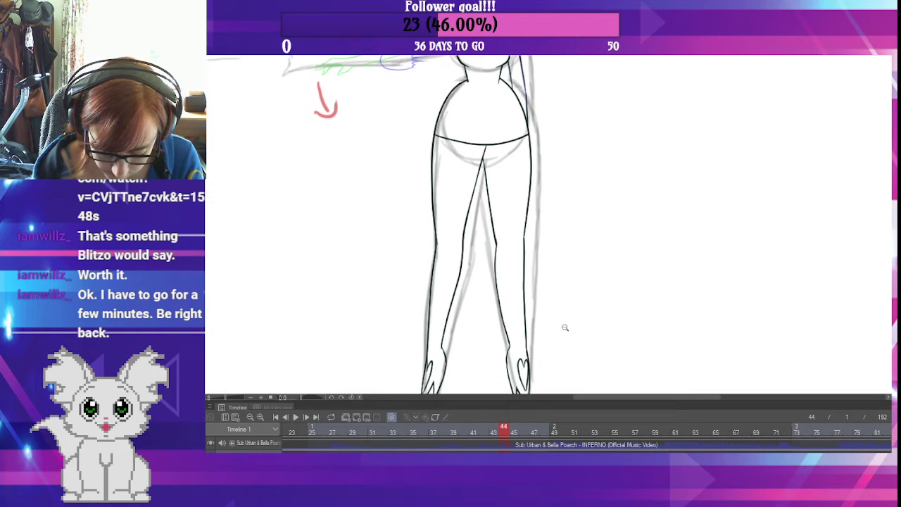
- Compare the full-body pose and arm swing on frames 37 to 41
left_click(473, 431)
left_click(463, 431)
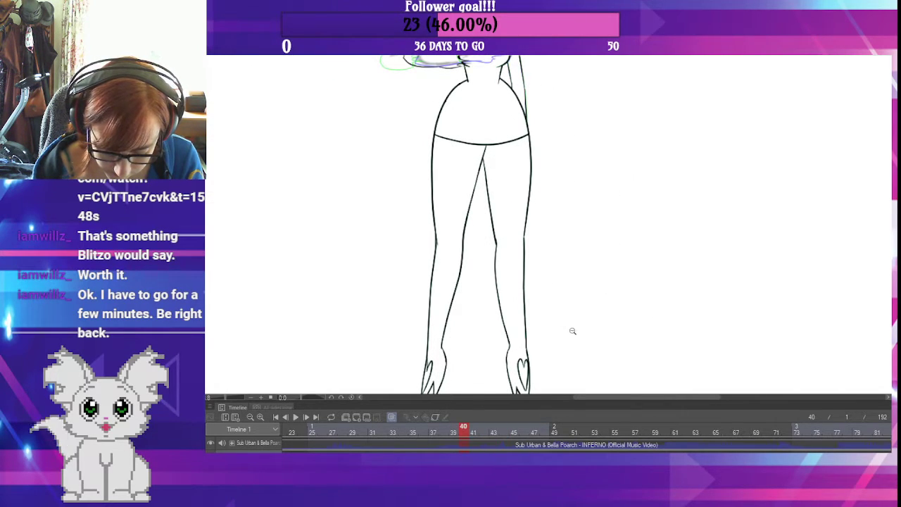
scroll(571, 329, "down", 2)
scroll(591, 324, "down", 2)
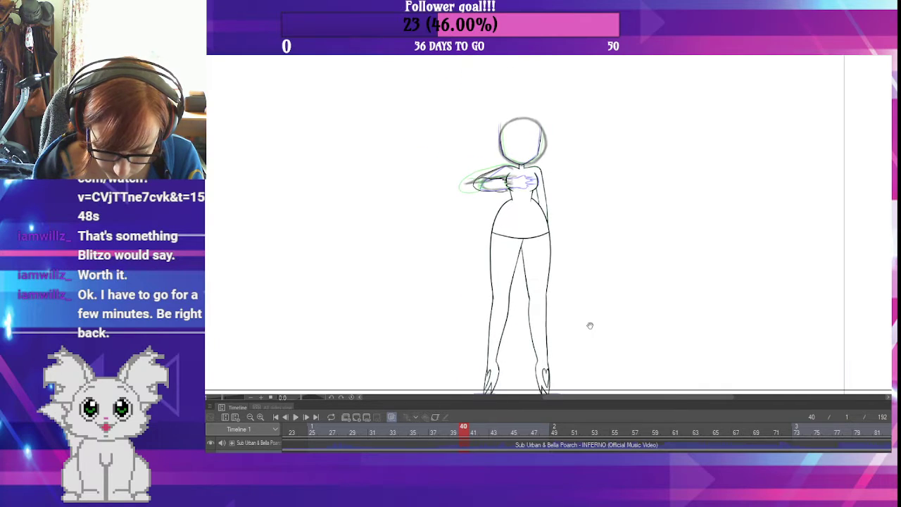
scroll(556, 344, "up", 1)
key("Left")
key("Left")
key("Left")
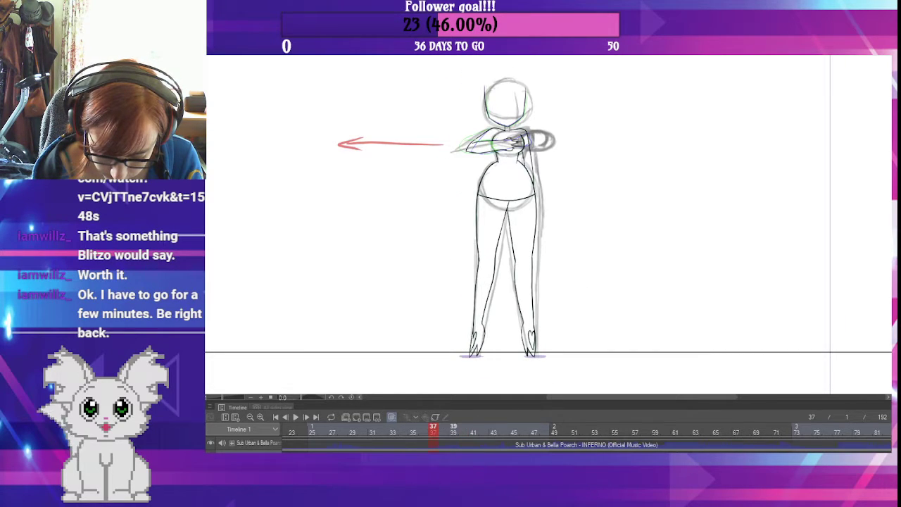
key("Right")
key("Right")
key("Right")
key("Right")
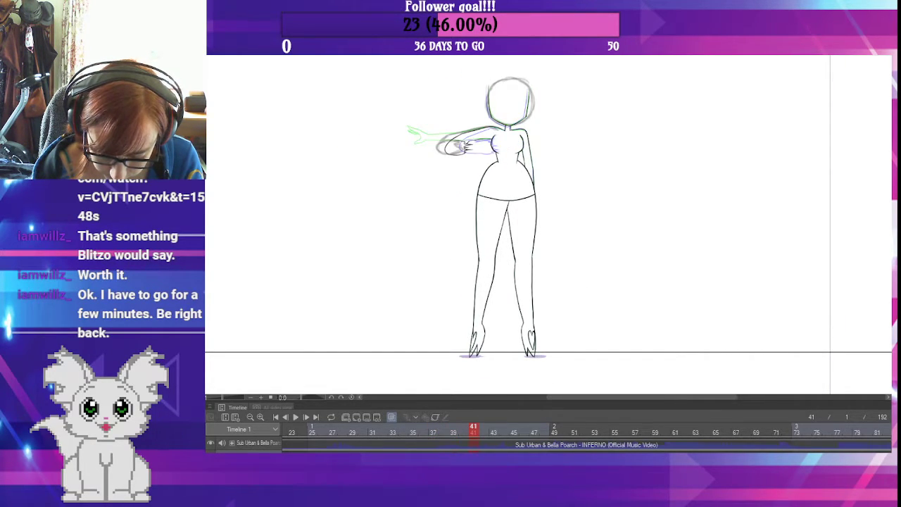
key("Left")
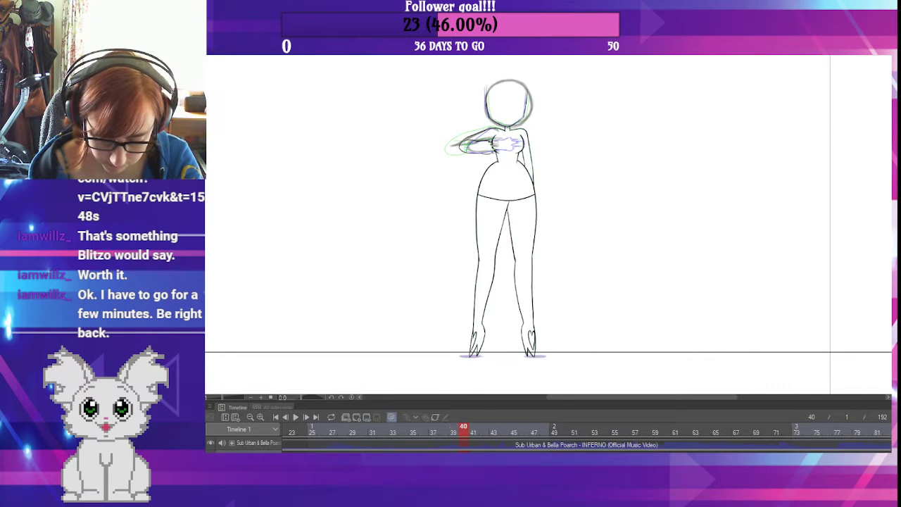
- On frame 41, skew the character's line art slightly to the right from the head, keeping the feet in place
key("Right")
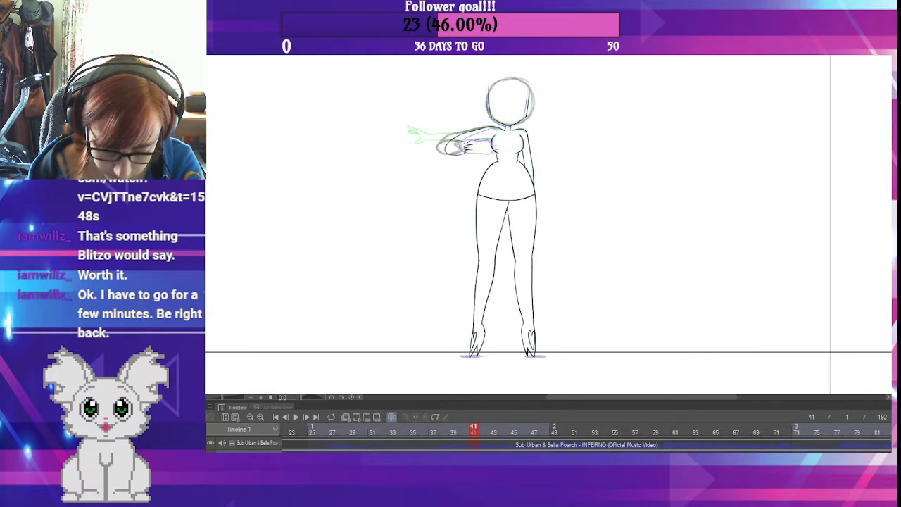
key("ctrl+t")
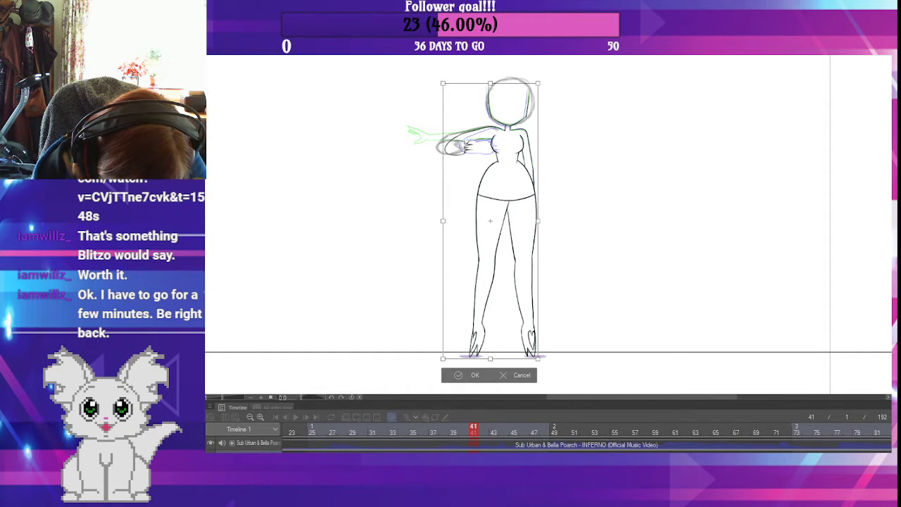
left_click_drag(494, 84, 495, 84)
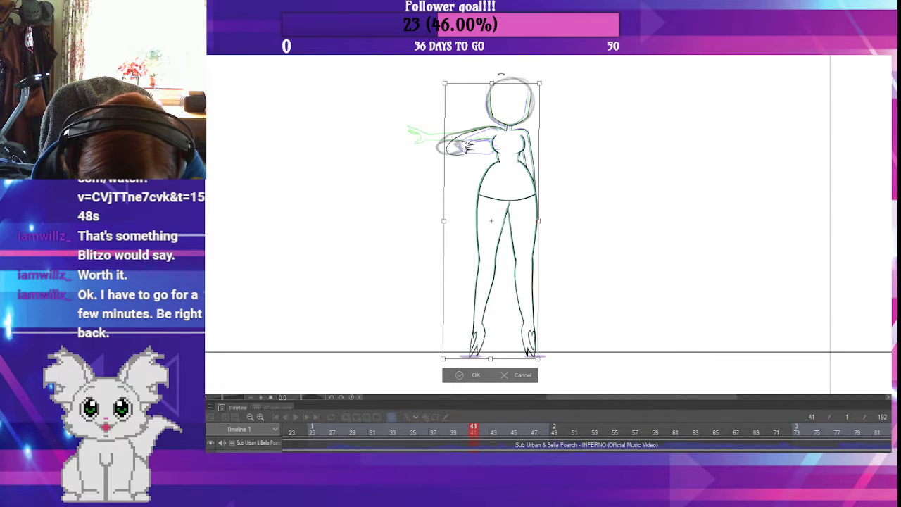
left_click(474, 377)
- On frame 43, skew the full-body line art slightly to the right so the upper body leans while the feet stay planted
key("Right")
key("Right")
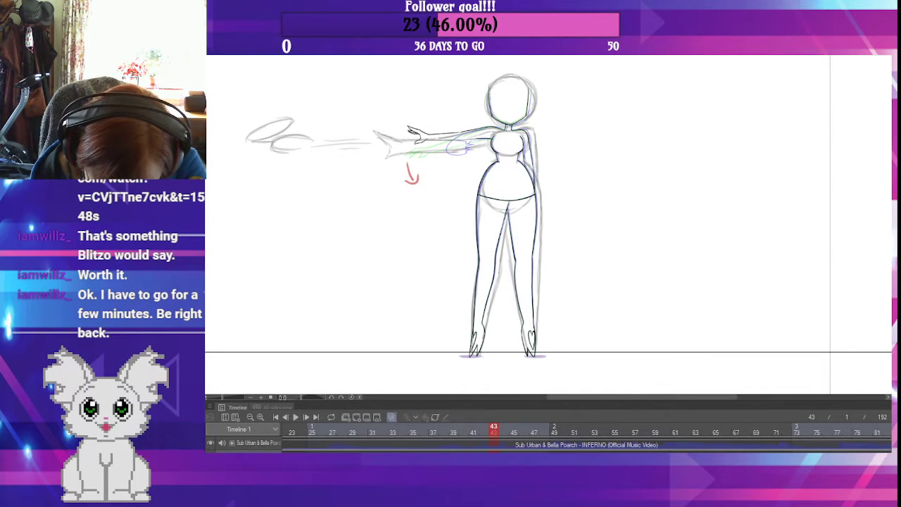
key("ctrl+t")
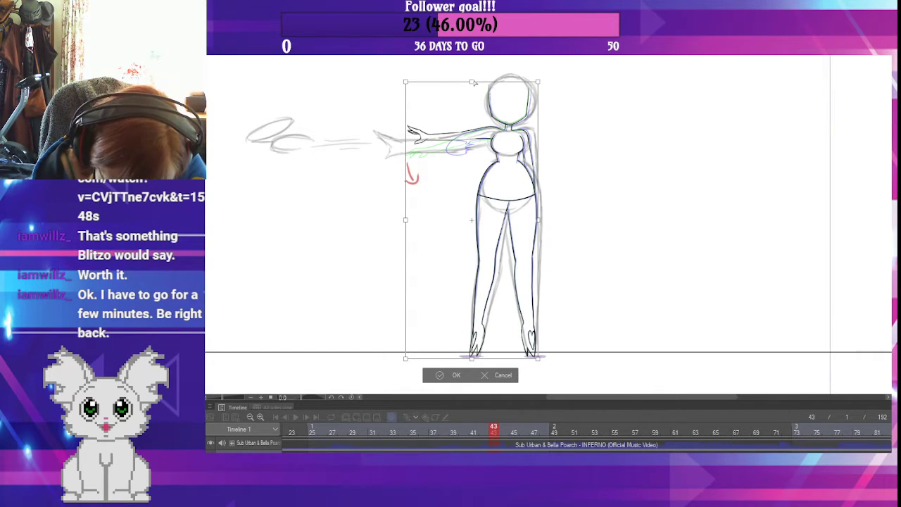
key("Right")
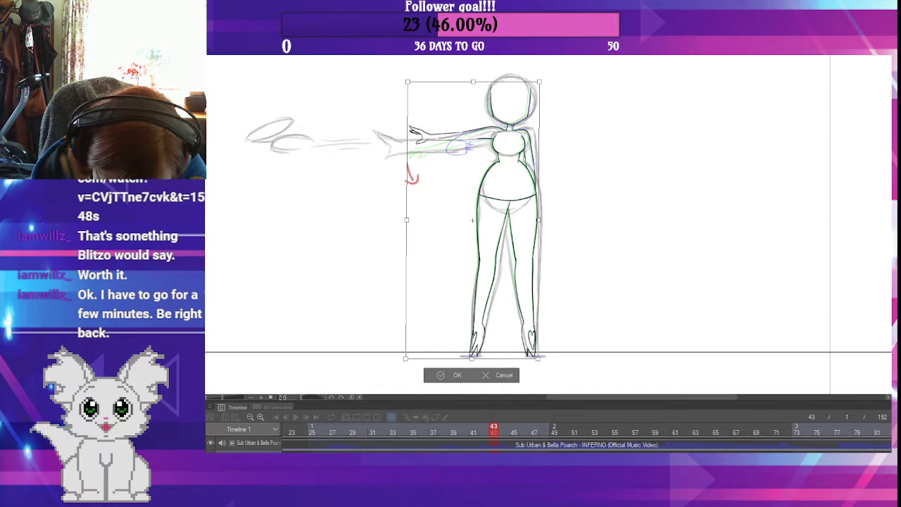
key("Return")
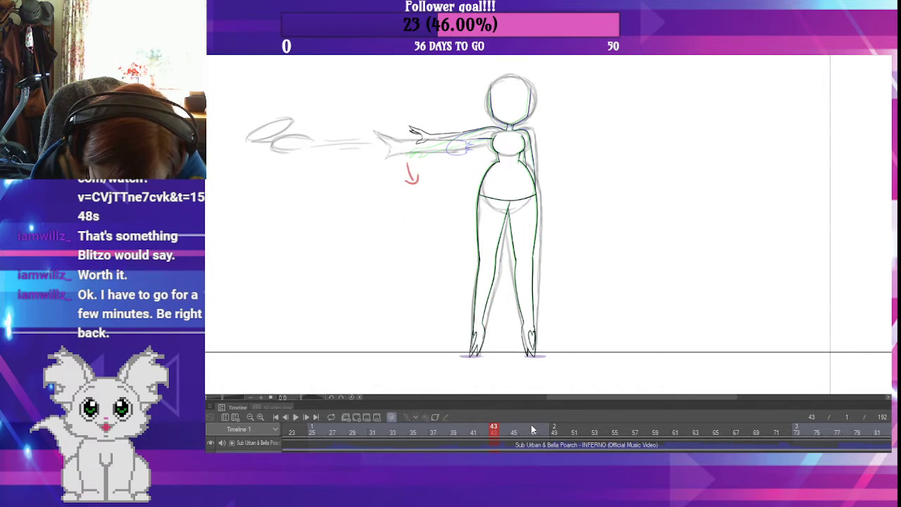
- Review the body lean and arm movement across frames 8 to 47, ending on frame 45
left_click(514, 427)
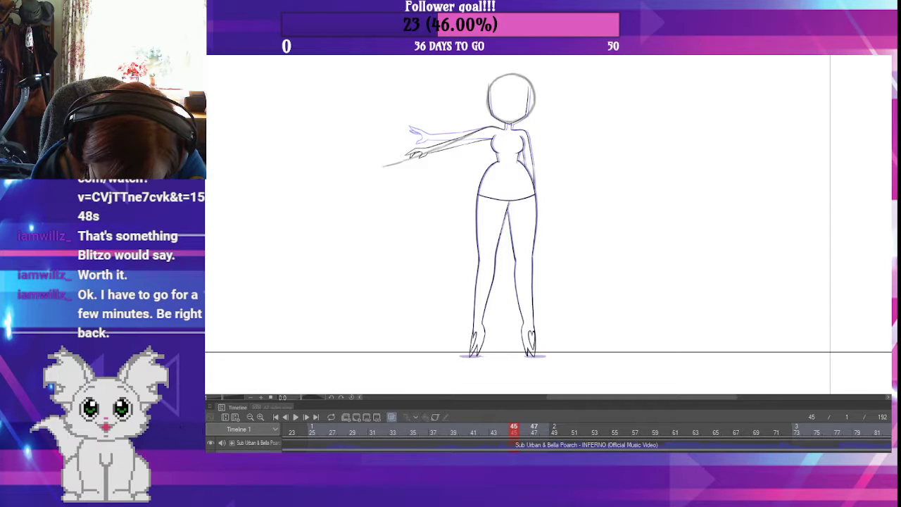
left_click(534, 427)
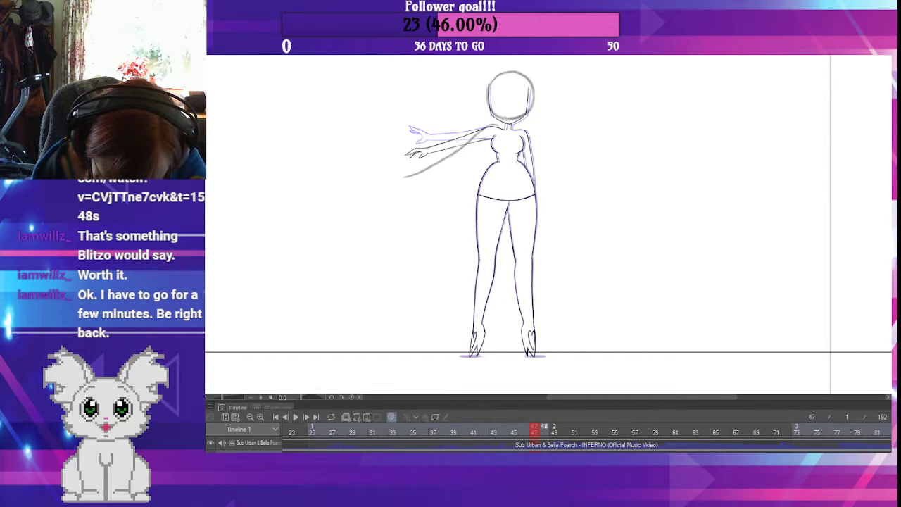
left_click(453, 427)
mouse_move(342, 427)
left_mouse_down()
mouse_move(301, 427)
mouse_move(382, 428)
left_mouse_up()
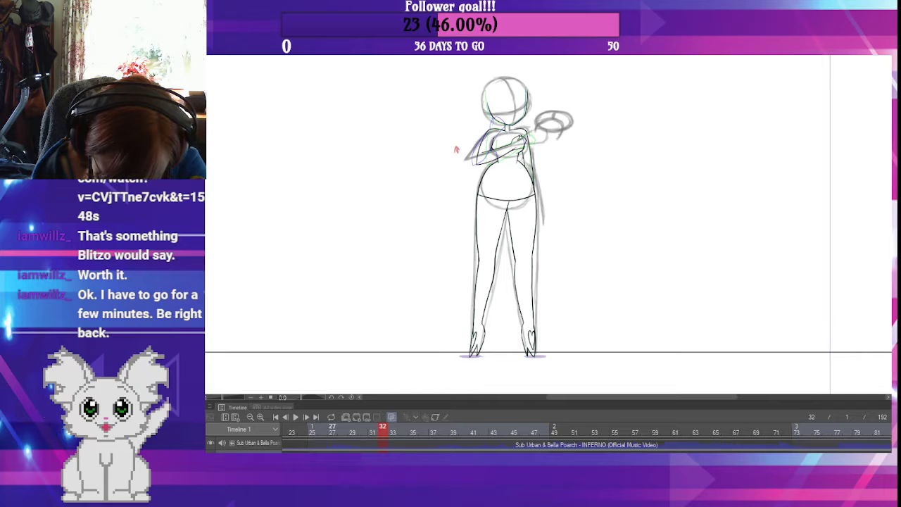
left_click(321, 428)
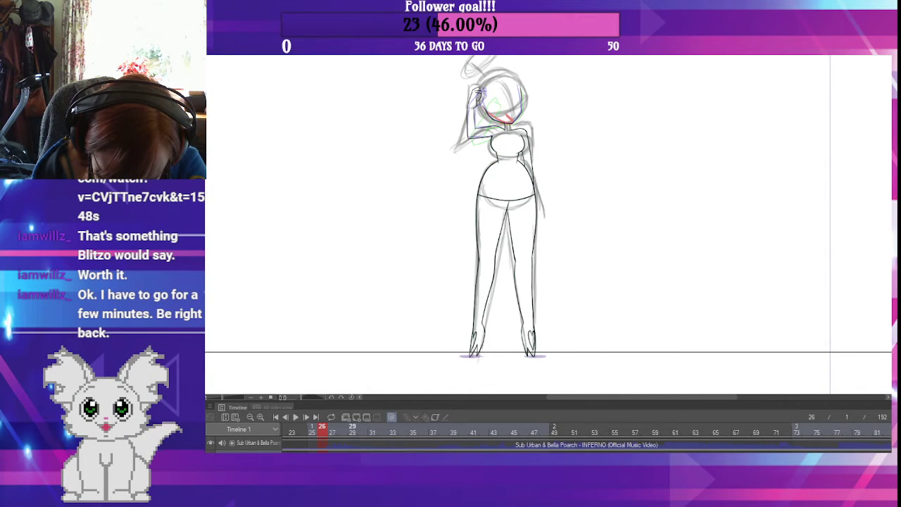
left_click(352, 427)
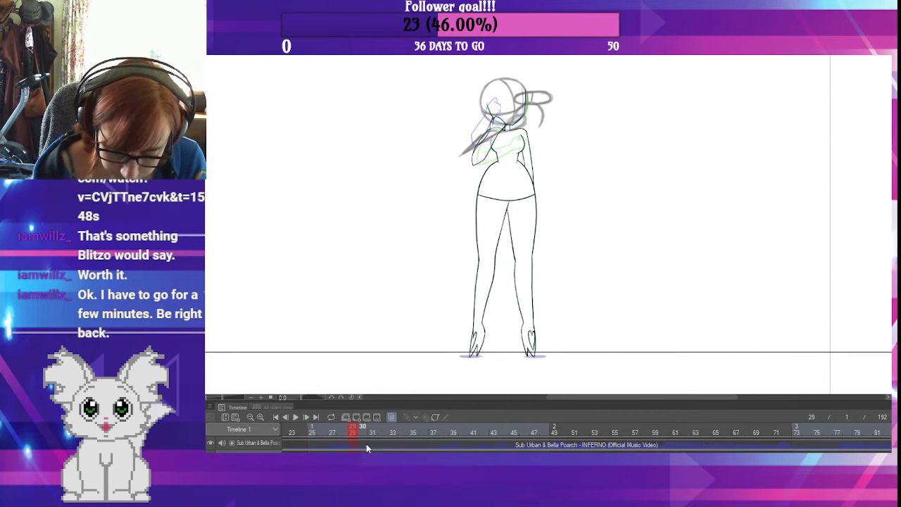
left_click_drag(555, 273, 540, 323)
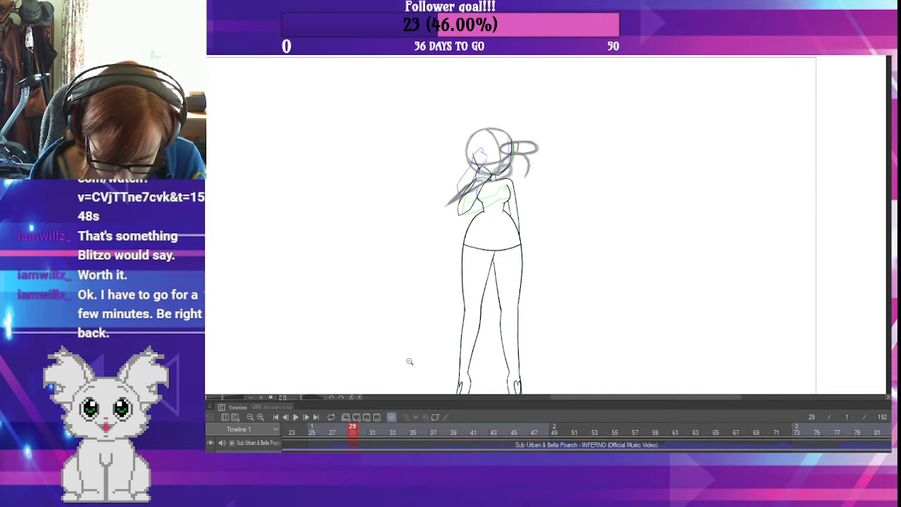
left_click_drag(330, 440, 532, 436)
left_click(342, 427)
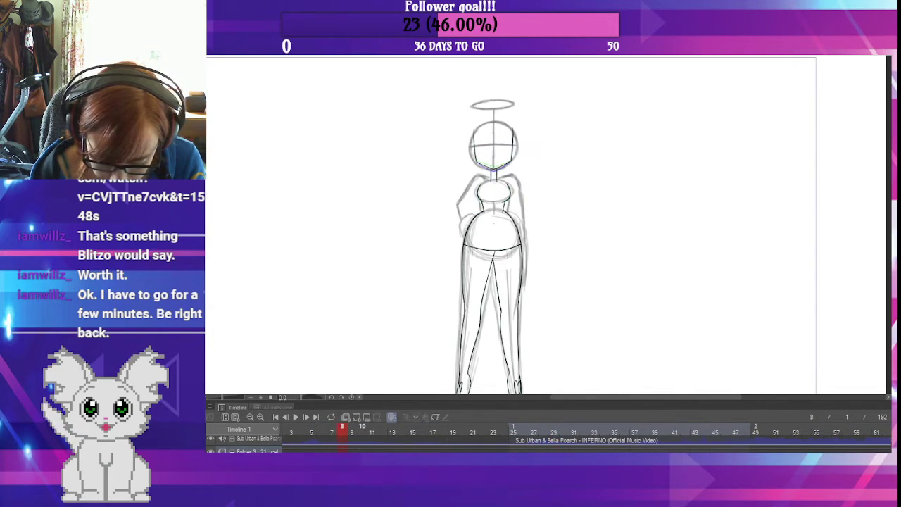
left_click(443, 427)
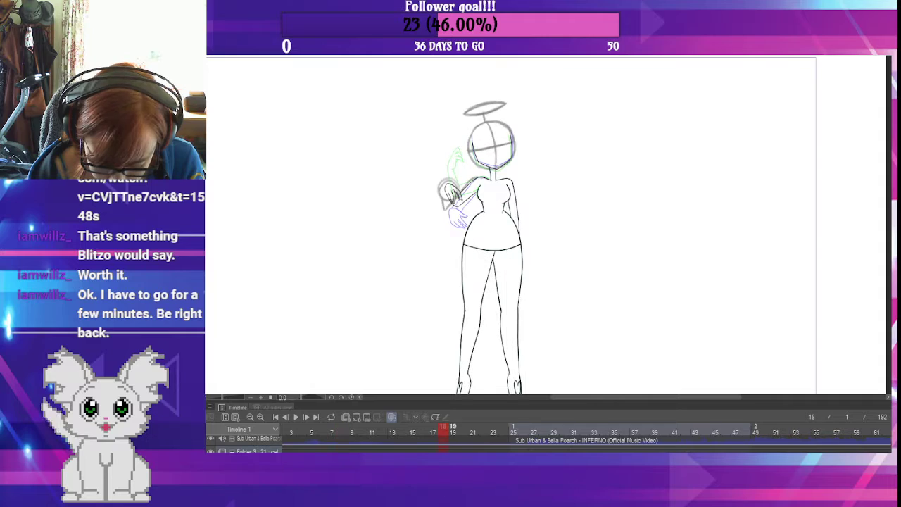
left_click(463, 428)
left_click(482, 427)
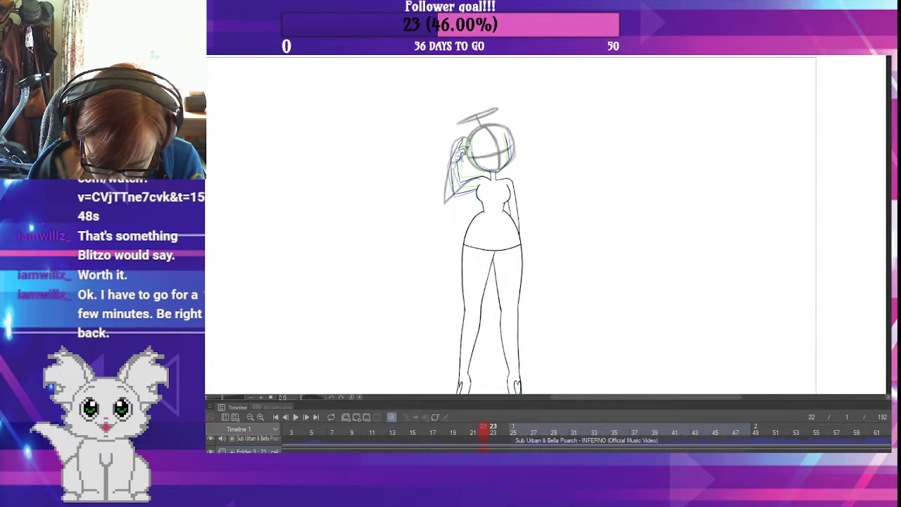
left_click_drag(492, 427, 634, 427)
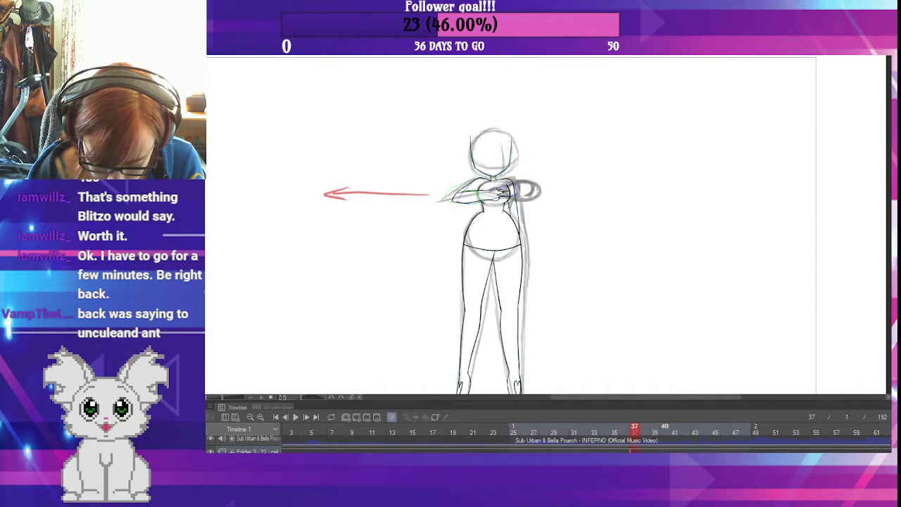
mouse_move(634, 427)
left_mouse_down()
mouse_move(604, 427)
mouse_move(674, 427)
left_mouse_up()
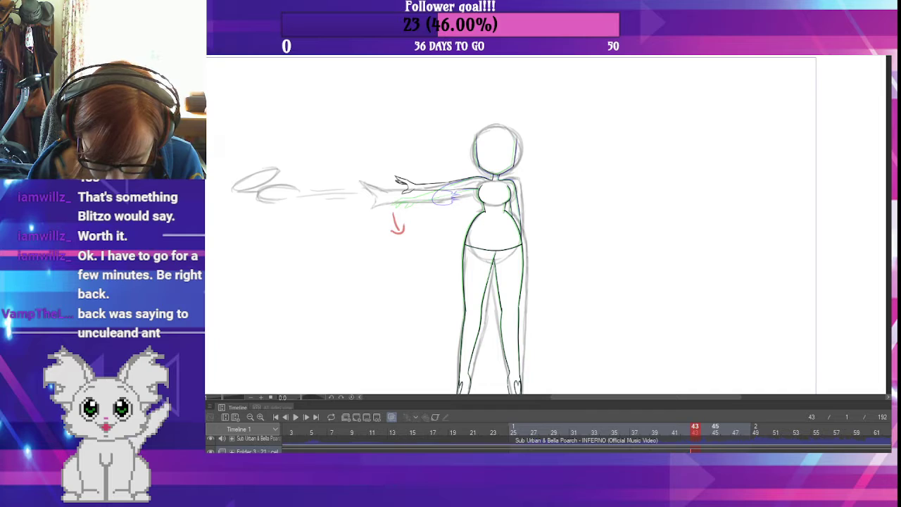
key("Right")
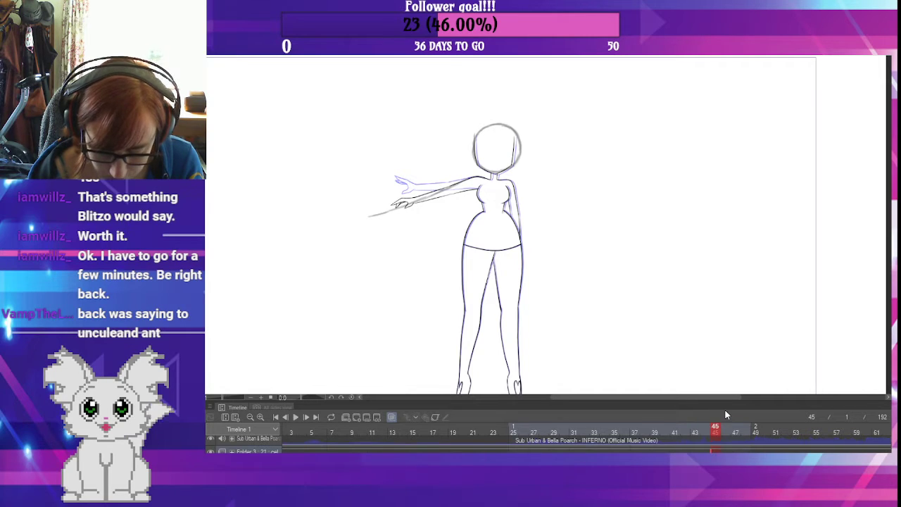
- Compare the torso and arm line art on frame 45 with the coloured reference character
left_click_drag(511, 193, 609, 221)
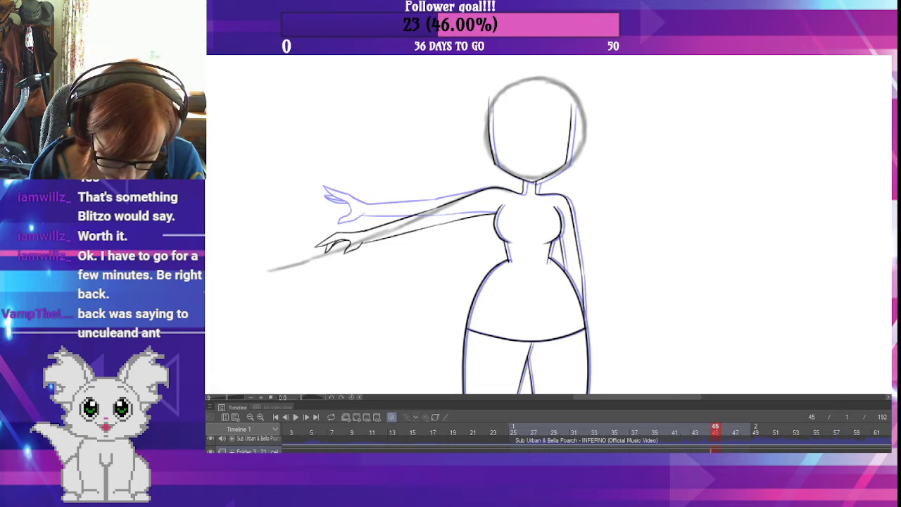
scroll(548, 442, "down", 3)
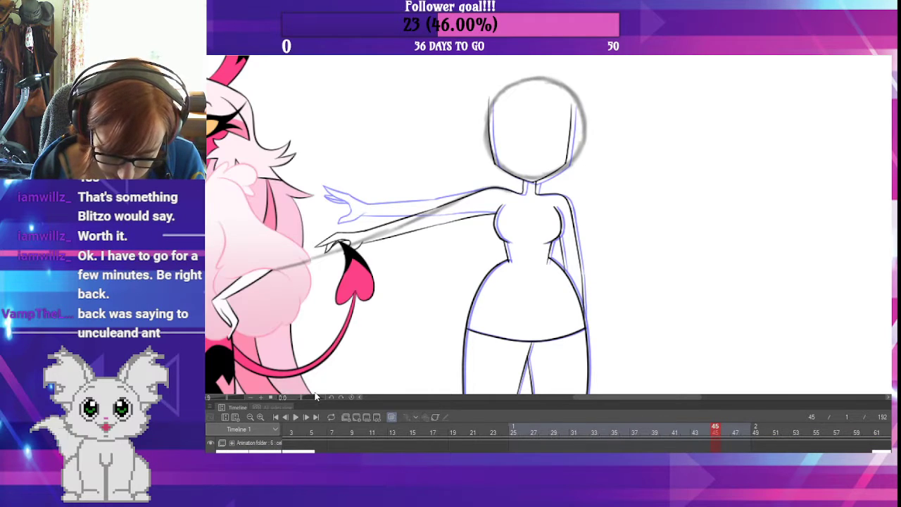
left_click_drag(356, 326, 468, 331)
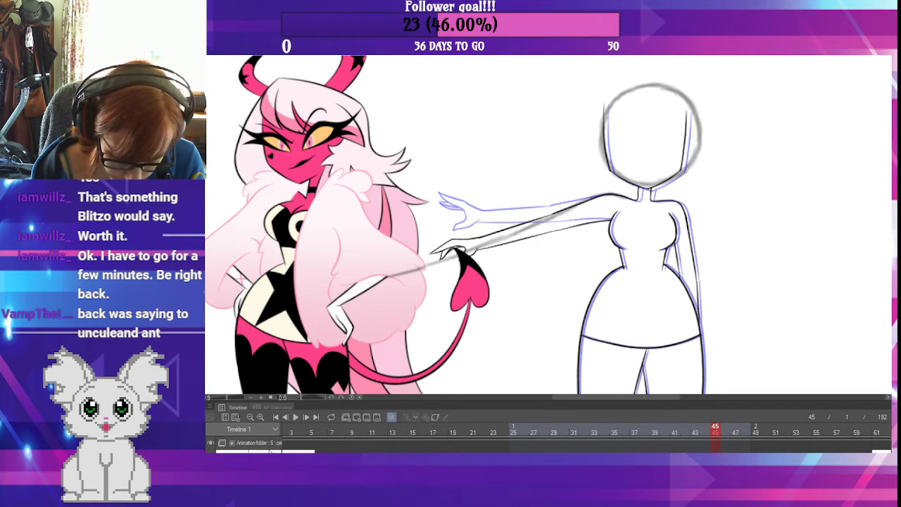
left_click_drag(658, 310, 511, 325)
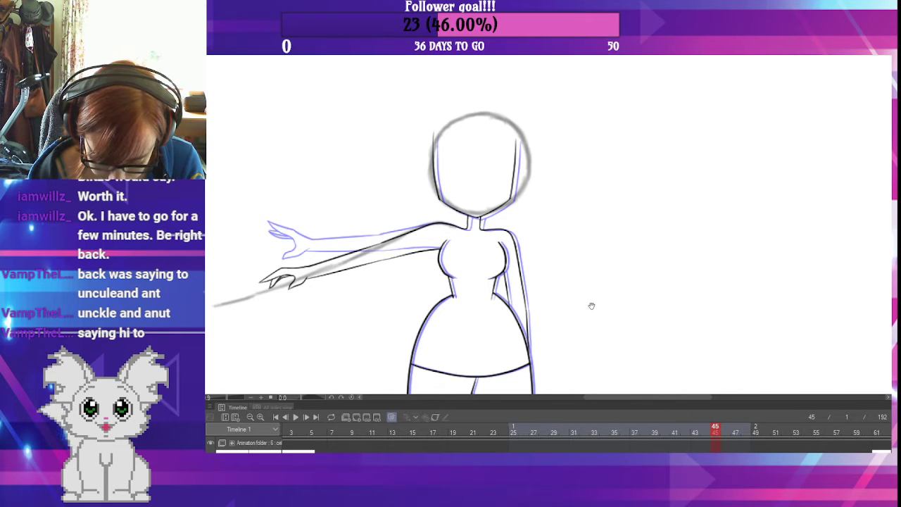
- On frame 45, try adjusting the lowered arm's outer line from the shoulder and stretching its lower end further down towards the hip
left_click_drag(589, 306, 611, 317)
left_click(542, 259)
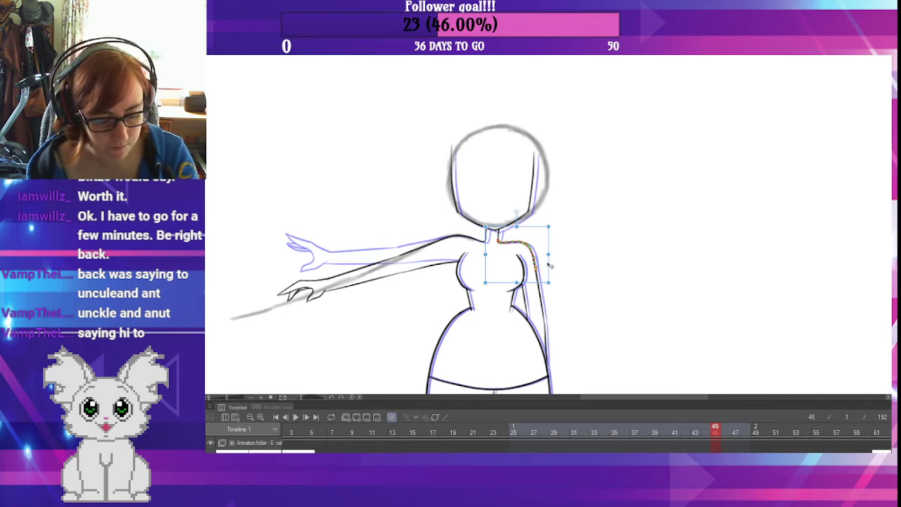
left_click_drag(541, 284, 564, 302)
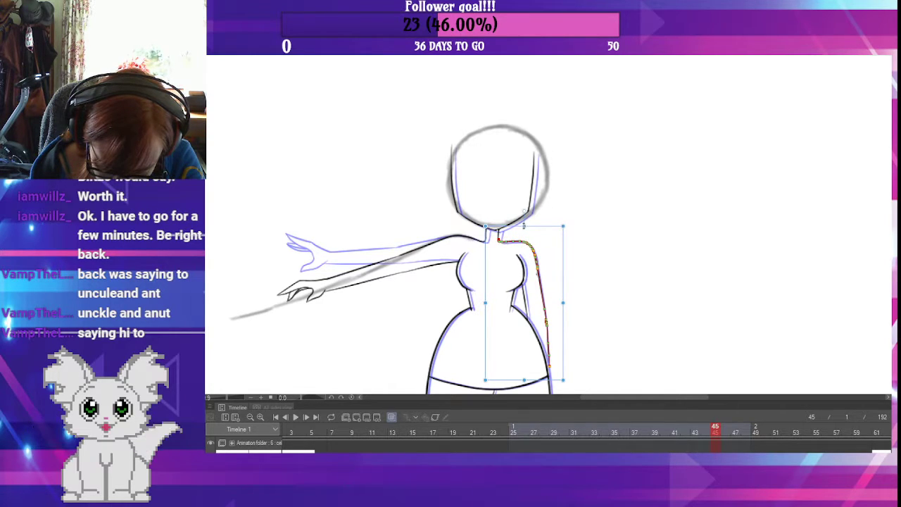
left_click(578, 324)
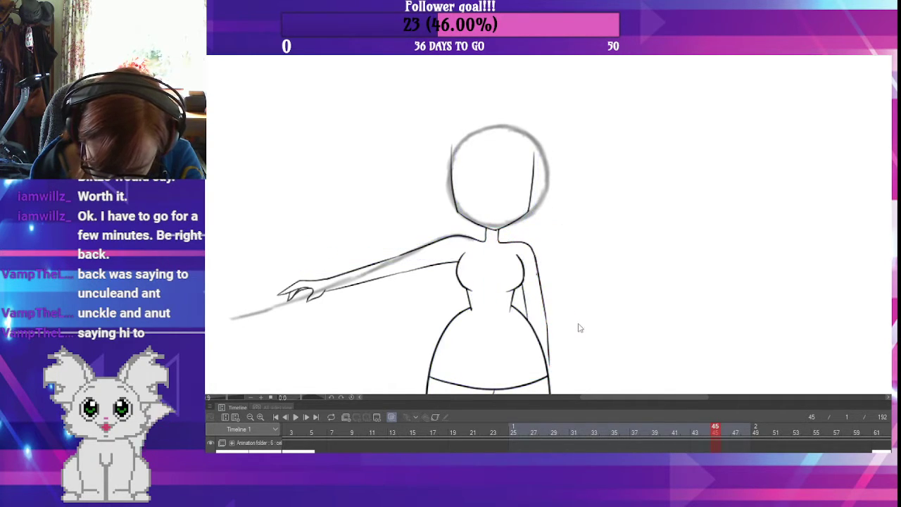
left_click(548, 357)
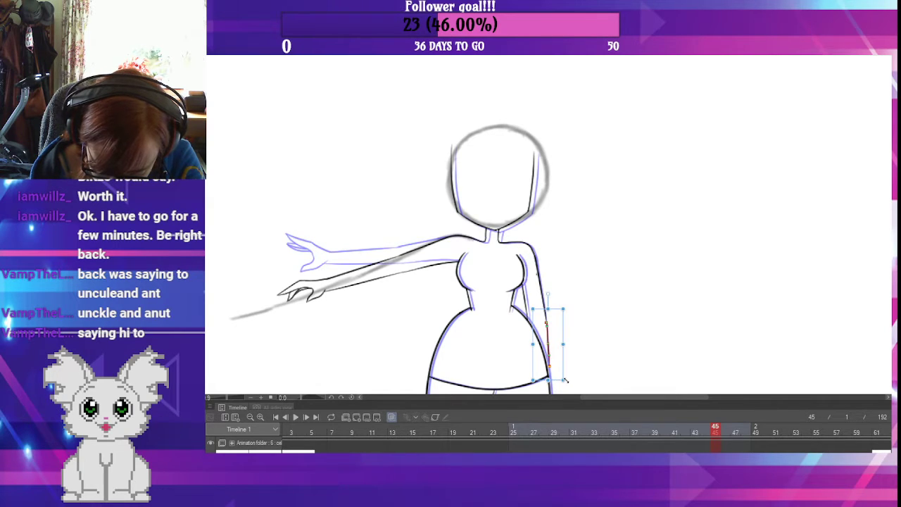
left_click_drag(564, 380, 560, 393)
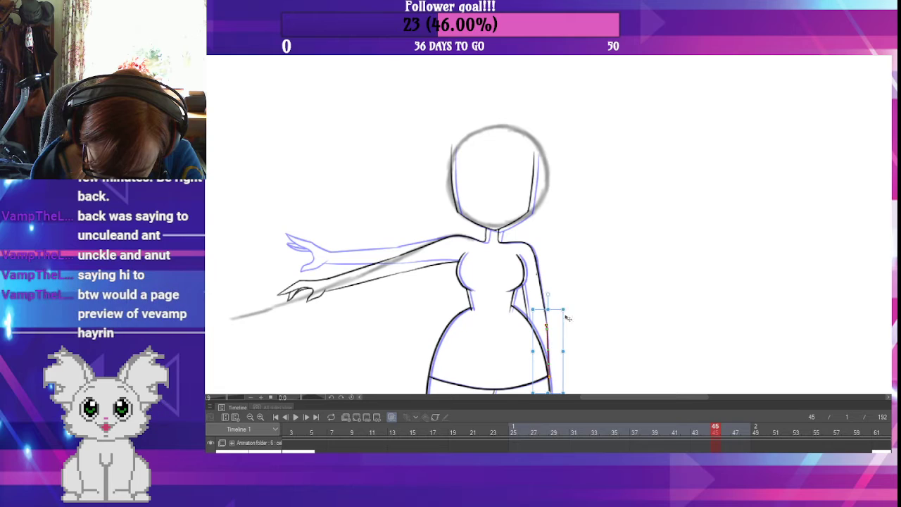
left_click_drag(571, 354, 570, 357)
left_click(575, 326)
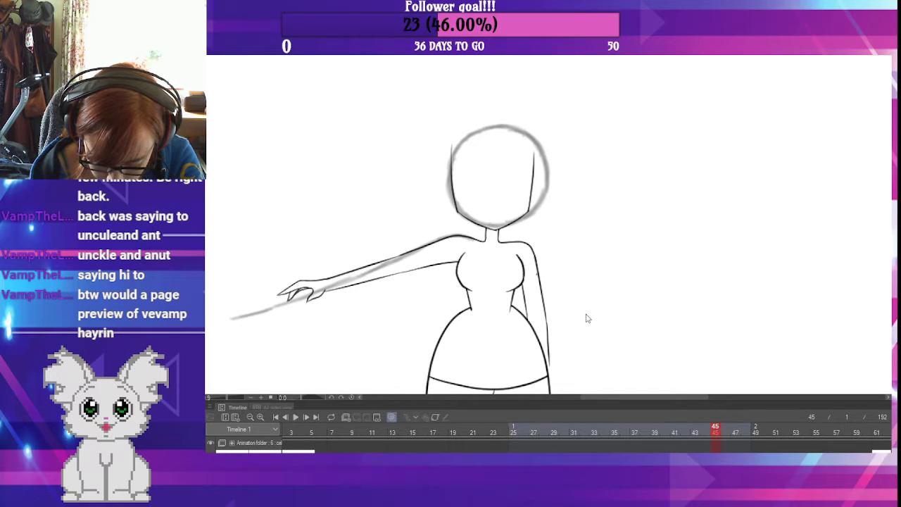
- Compare the lowered arm's outer line with and without the stretch, ending with the stretch undone
key("ctrl+z")
key("ctrl+y")
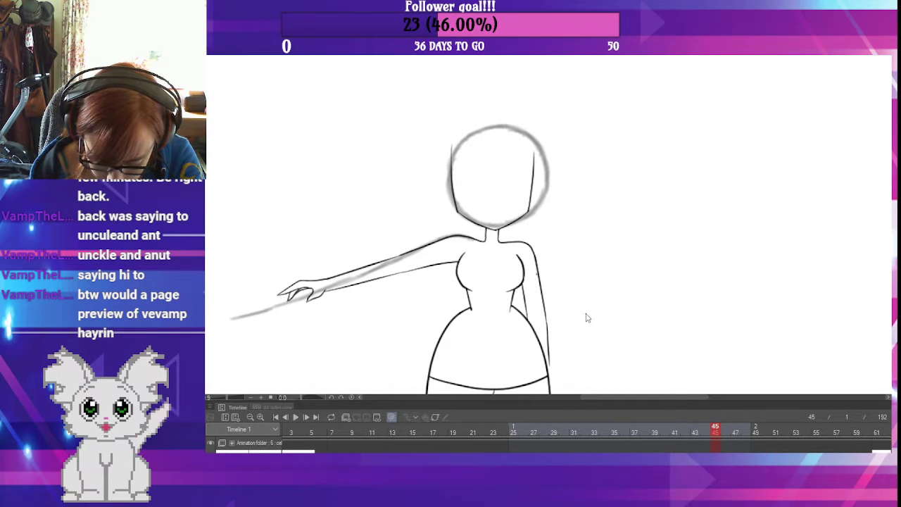
key("ctrl+z")
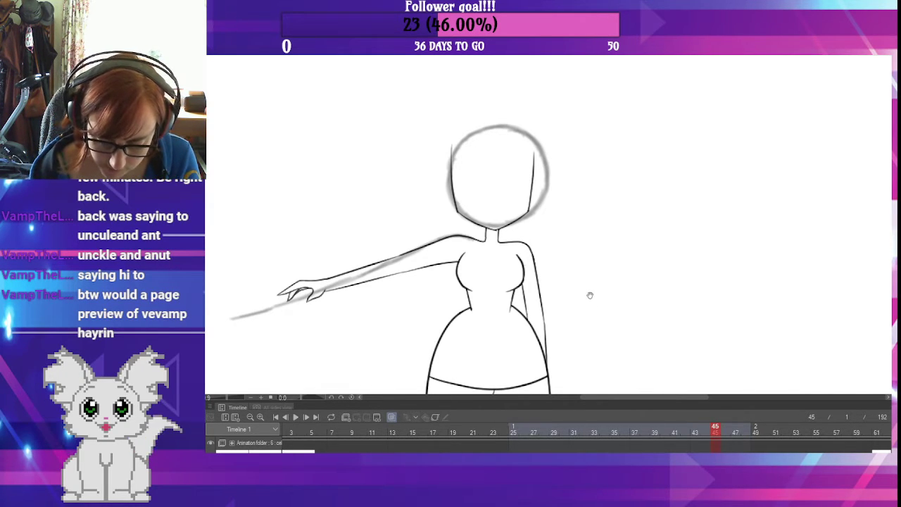
- Try lengthening the lowered arm's inner line slightly and shifting its inner and outer lines outward together on frame 45
mouse_move(589, 296)
left_mouse_down()
mouse_move(617, 215)
mouse_move(629, 219)
left_mouse_up()
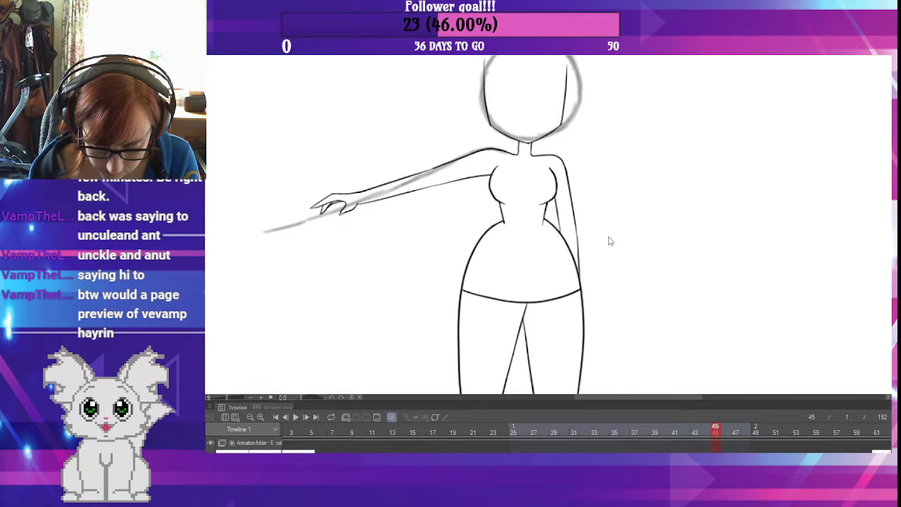
left_click(570, 217)
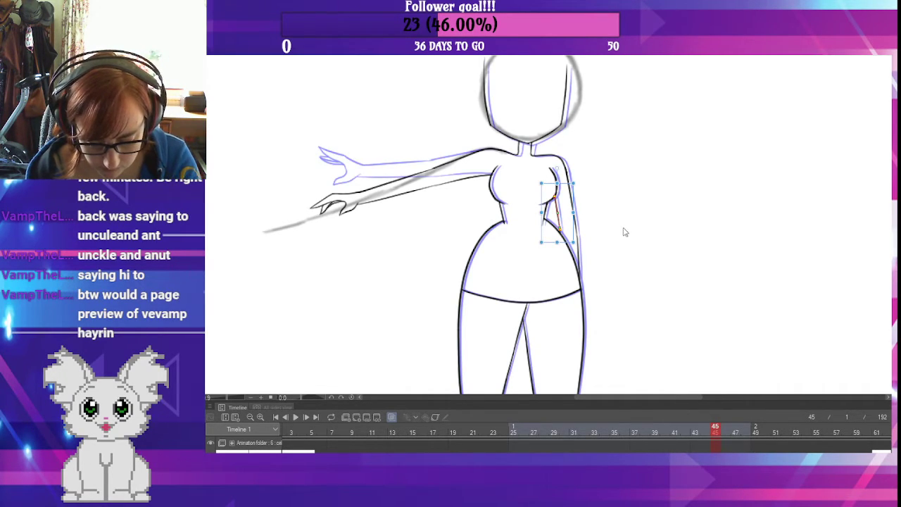
left_click_drag(559, 242, 561, 246)
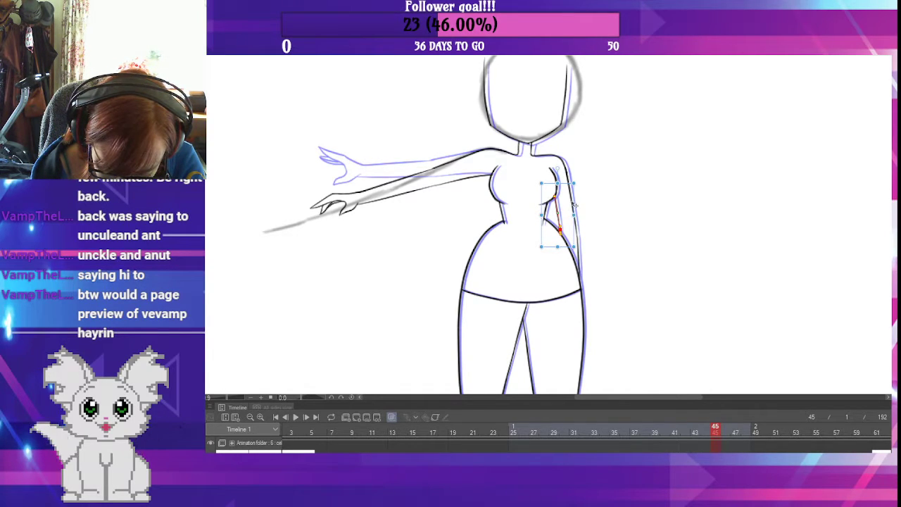
left_click(572, 204, "shift")
left_click(579, 253, "shift")
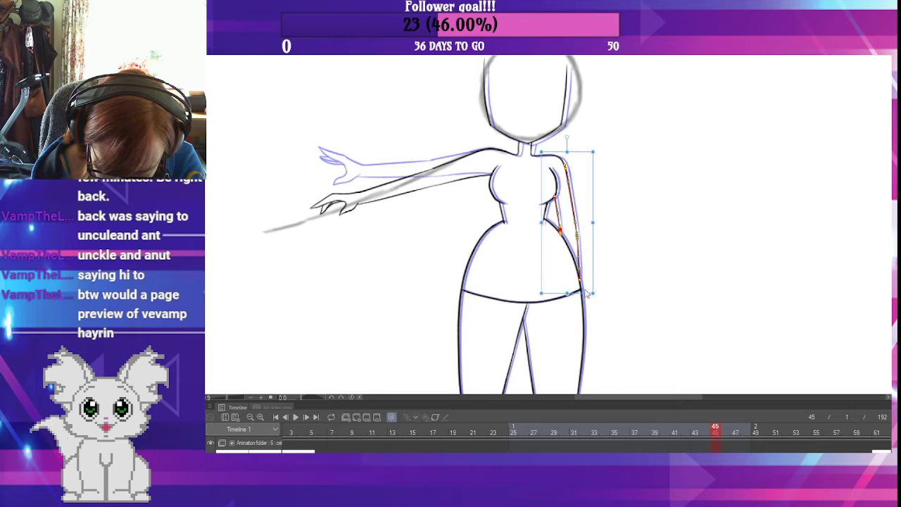
mouse_move(567, 292)
left_mouse_down()
mouse_move(567, 304)
mouse_move(598, 305)
mouse_move(601, 294)
mouse_move(601, 313)
mouse_move(602, 284)
left_mouse_up()
key("Return")
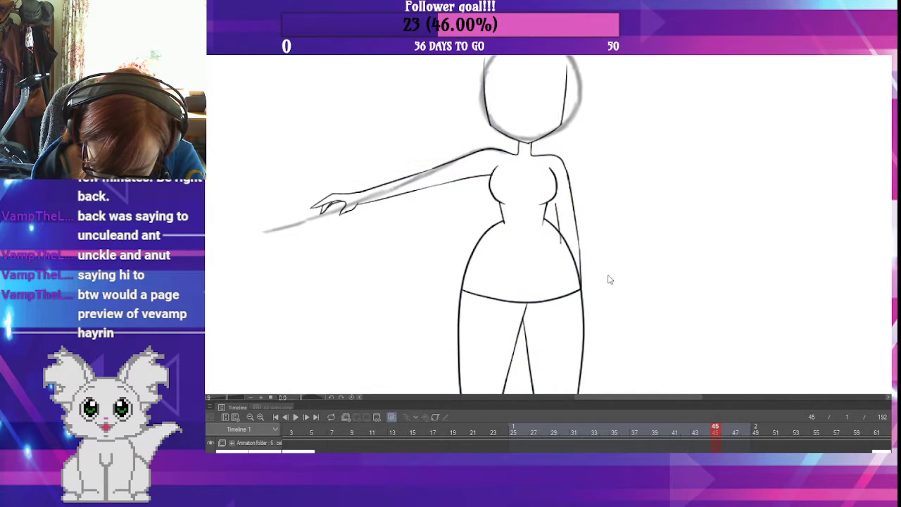
- Undo the recent shift and stretch of the lowered arm's lines on frame 45
key("ctrl+z")
key("ctrl+z")
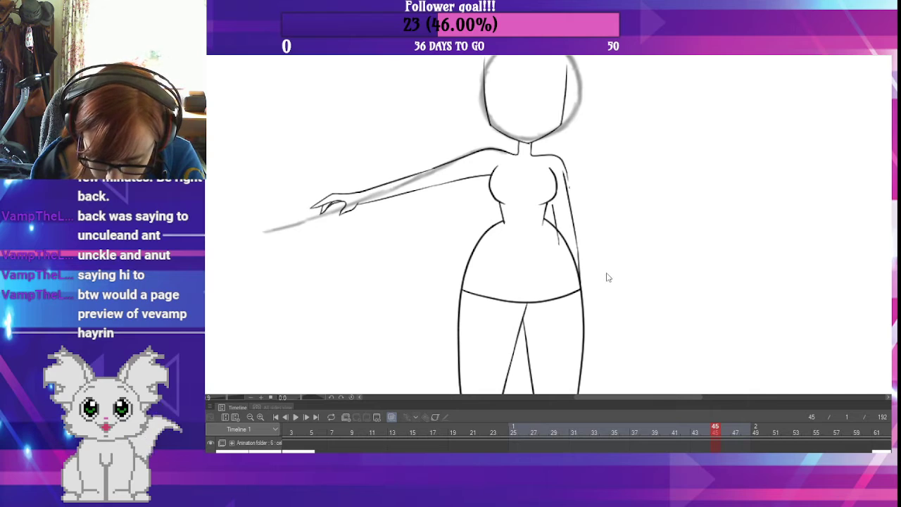
key("ctrl+z")
key("ctrl+z")
key("ctrl+z")
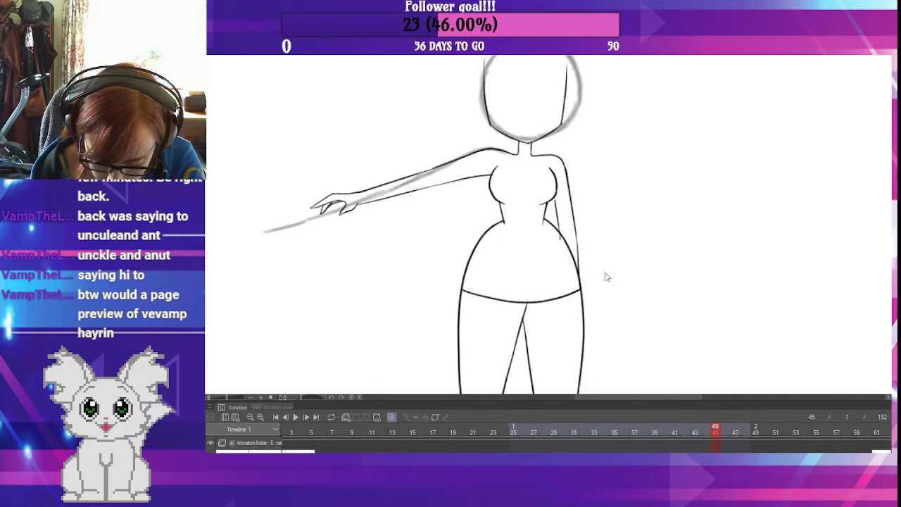
- Try stretching the lowered arm's inner line slightly upward towards the chest, leaving the line deselected
left_click(561, 220)
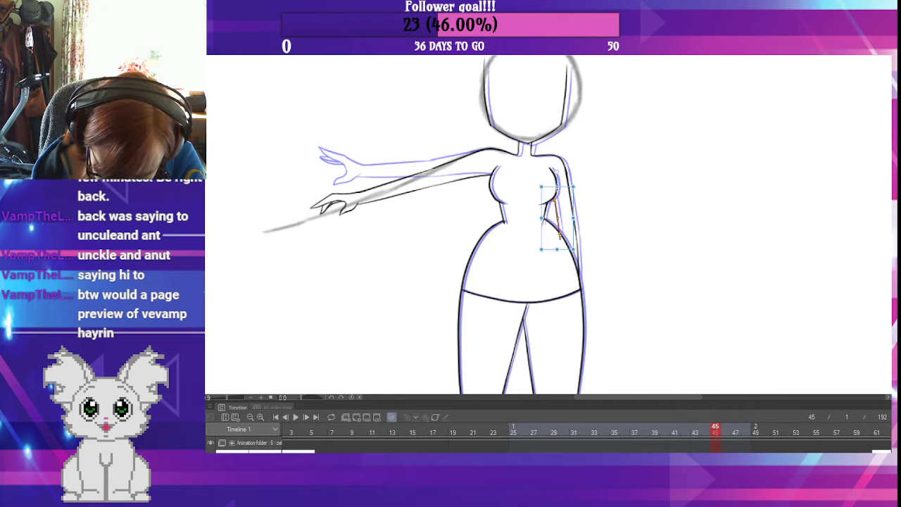
left_click_drag(556, 186, 556, 183)
left_click(606, 223)
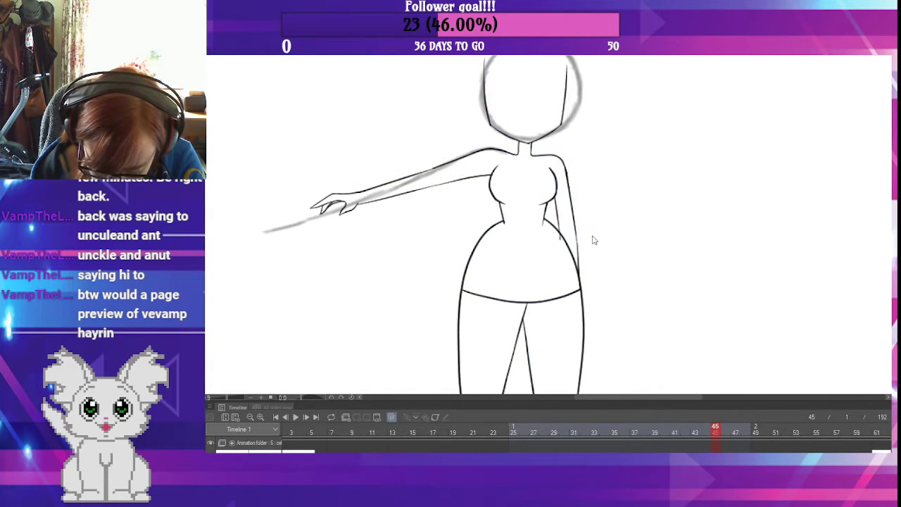
left_click(560, 218)
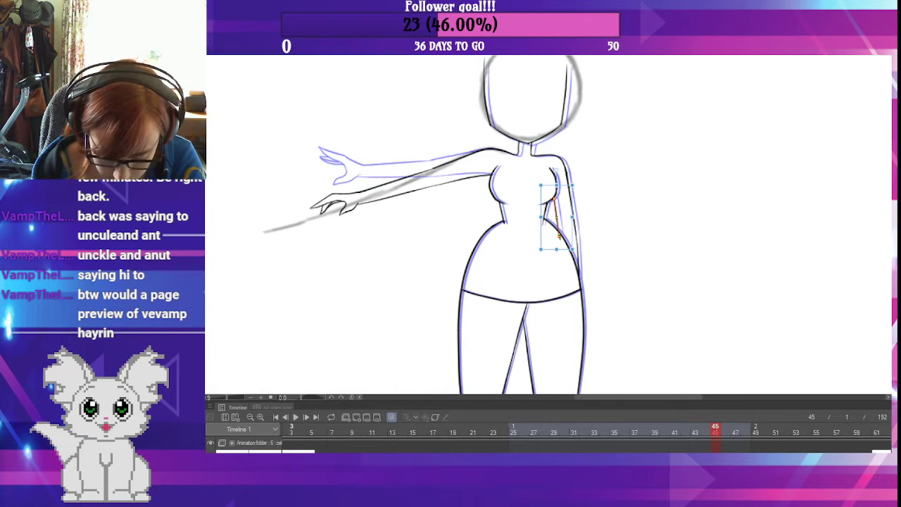
key("Escape")
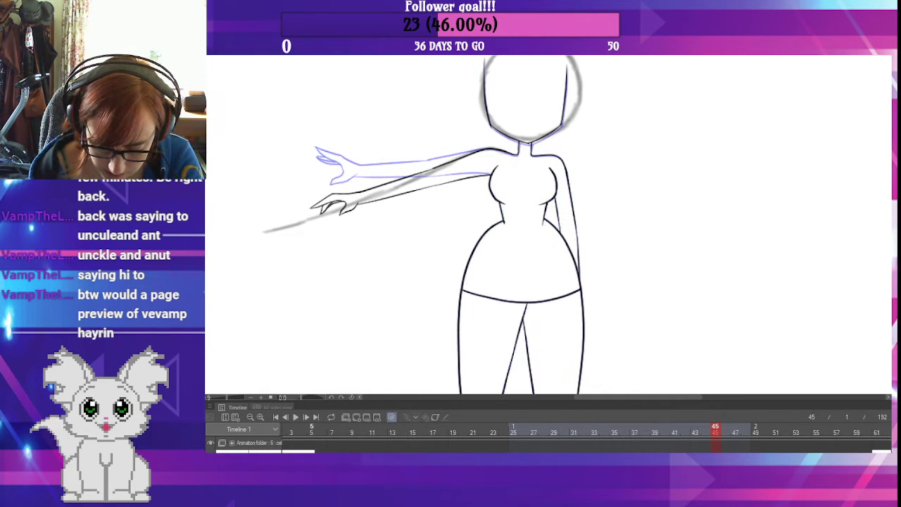
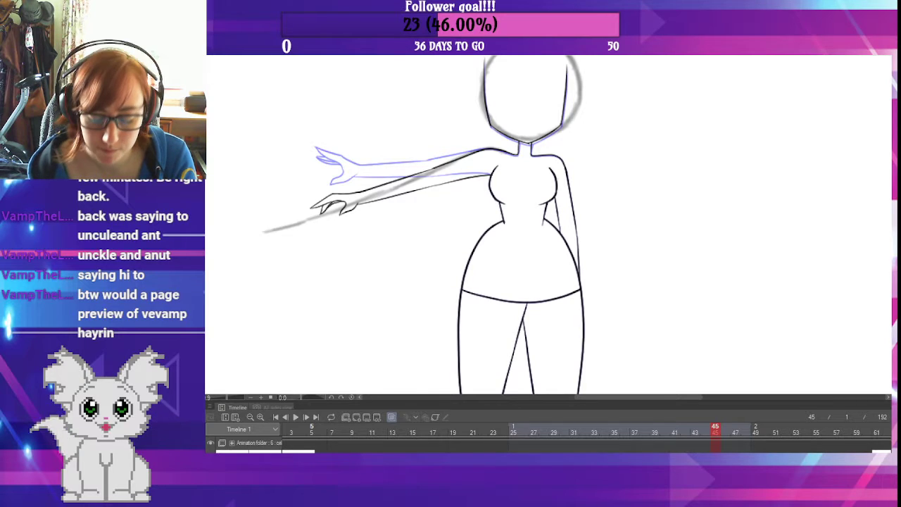
- Go back to frame 1 and examine the line art of the feet, legs and upper body against the rough sketch
left_click_drag(597, 258, 604, 307)
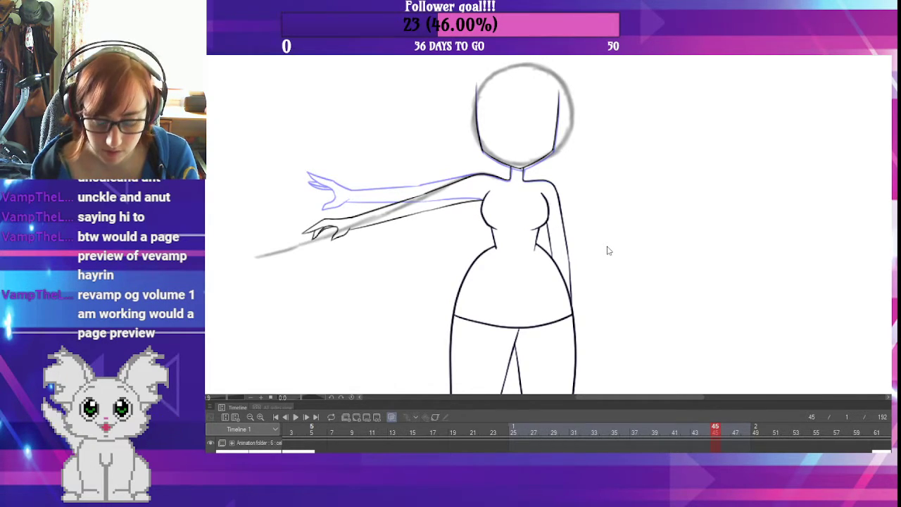
left_click_drag(424, 307, 474, 280)
scroll(366, 449, "left", 2)
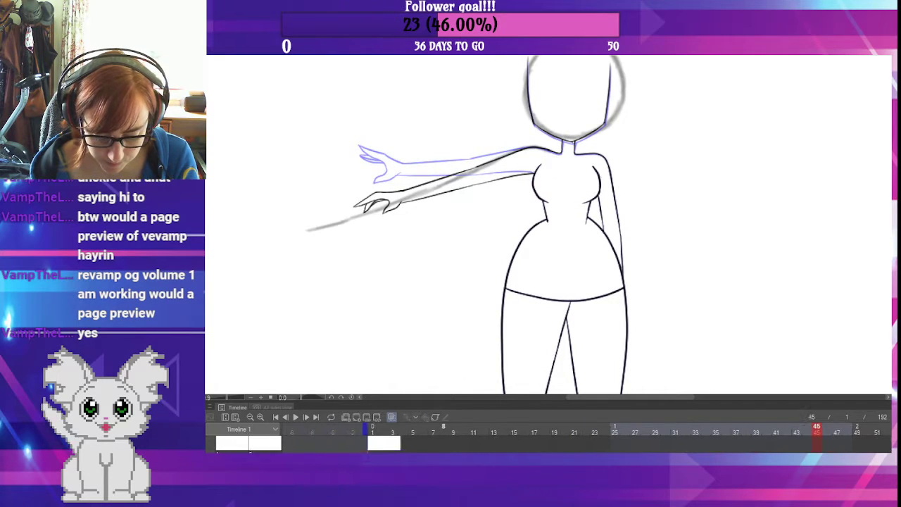
scroll(549, 440, "down", 1)
scroll(548, 440, "up", 2)
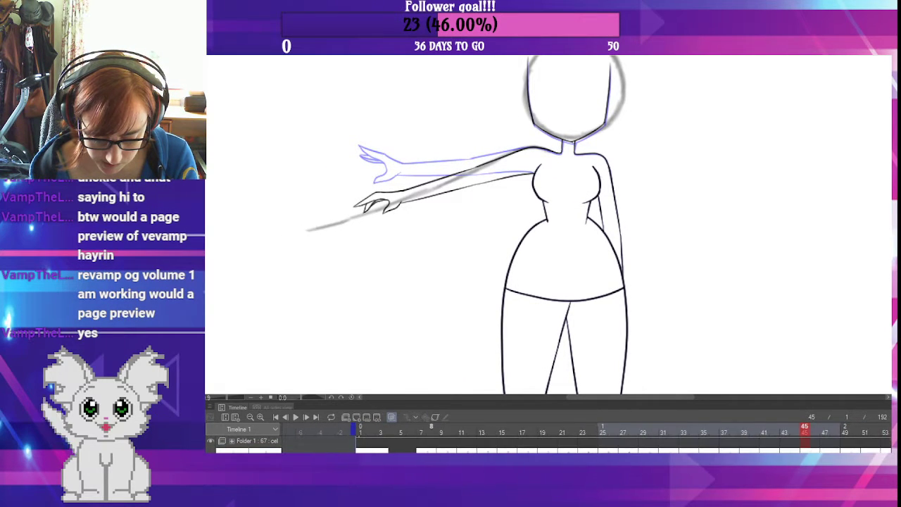
left_click_drag(431, 425, 441, 420)
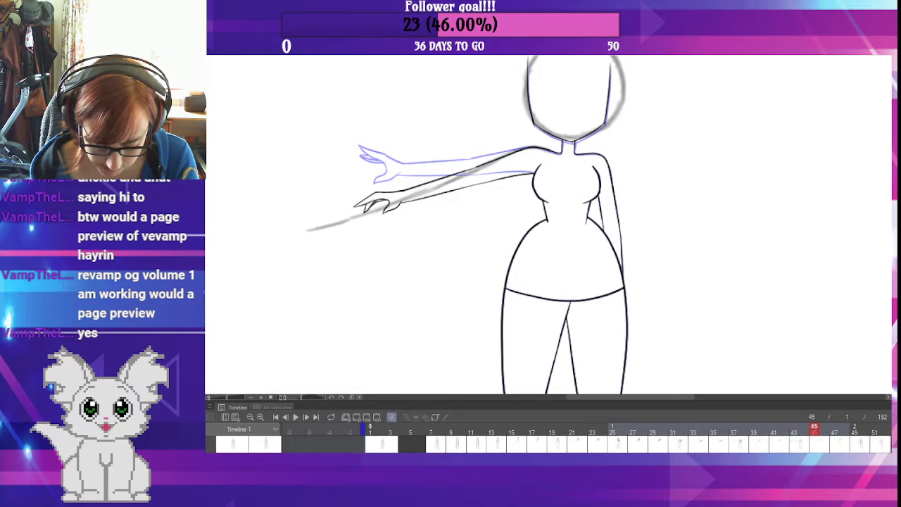
left_click(370, 429)
left_click_drag(607, 342, 577, 218)
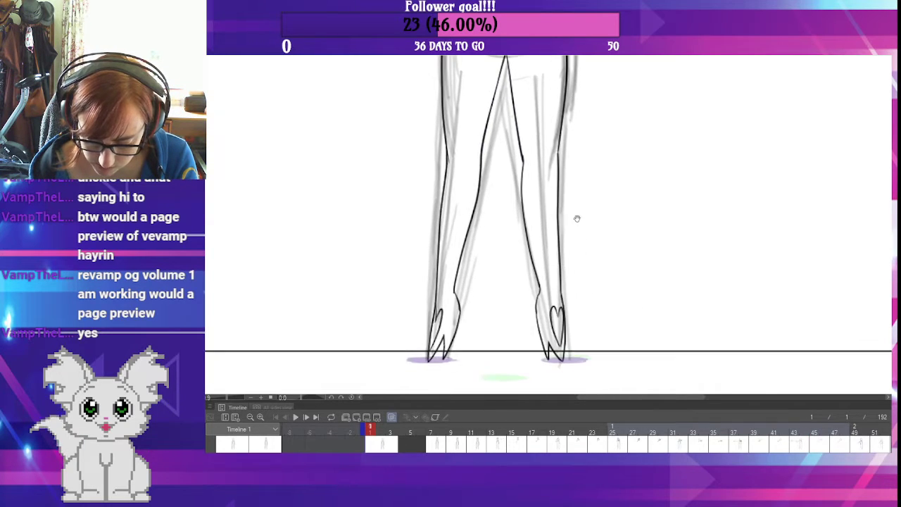
left_click_drag(514, 320, 483, 237)
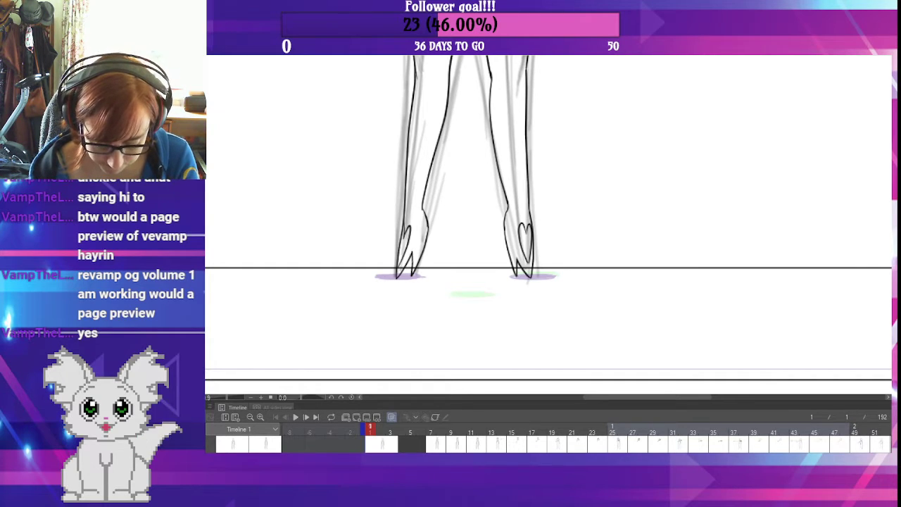
scroll(586, 440, "down", 2)
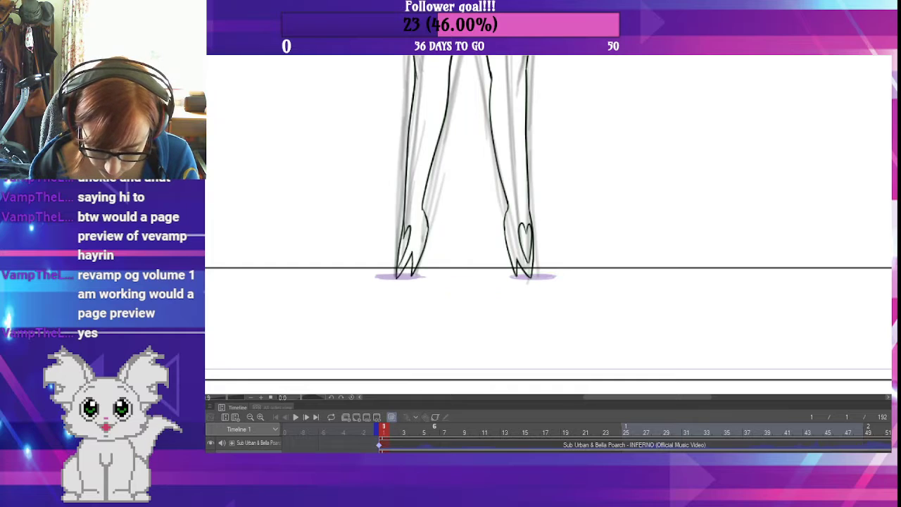
scroll(495, 241, "up", 10)
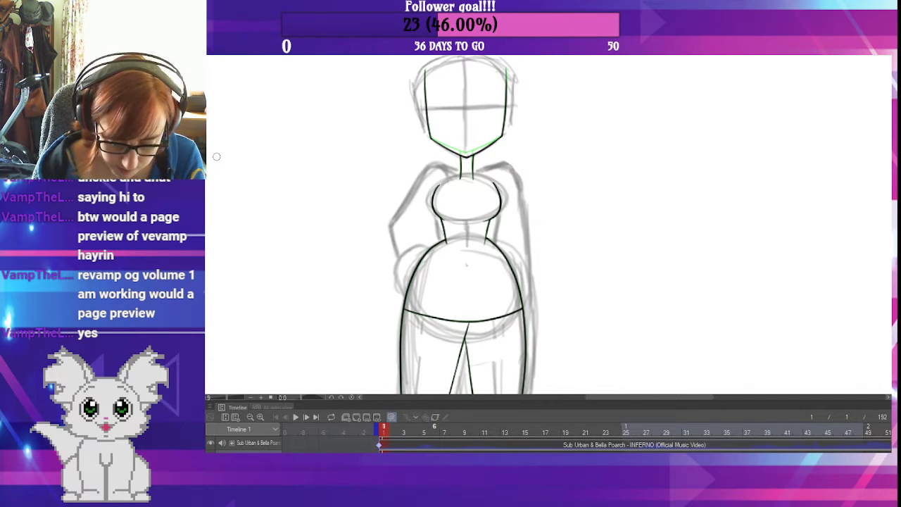
- Switch to the rough sketch's animation track, add a new animation cel at frame 2 and return to frame 1
scroll(549, 442, "down", 2)
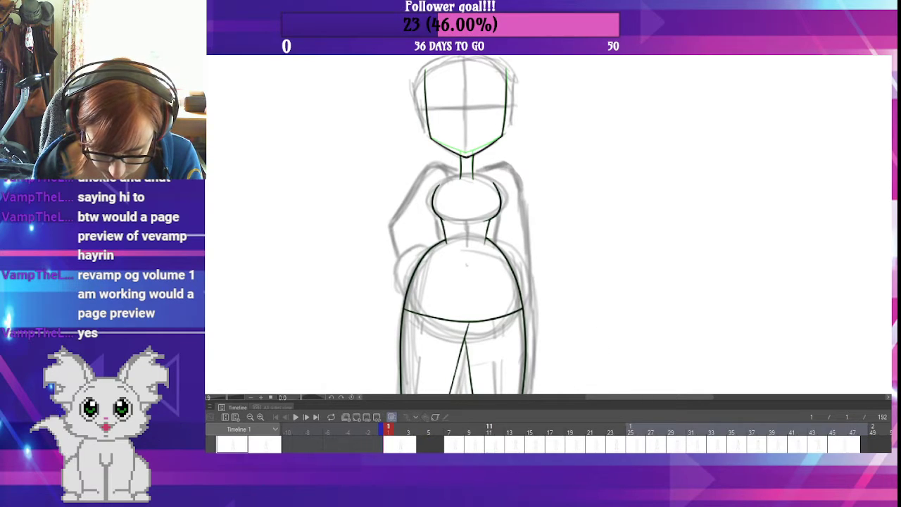
key("alt+[")
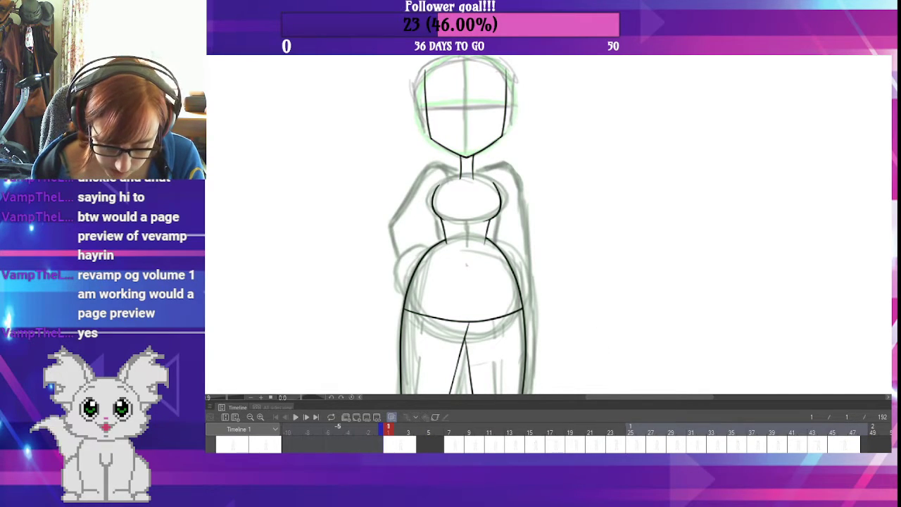
left_click(408, 428)
left_click(387, 429)
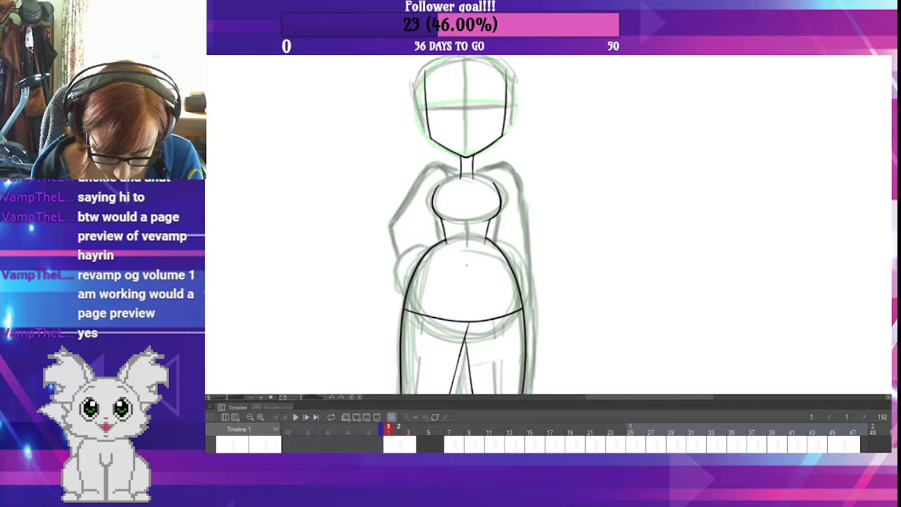
left_click_drag(504, 332, 491, 371)
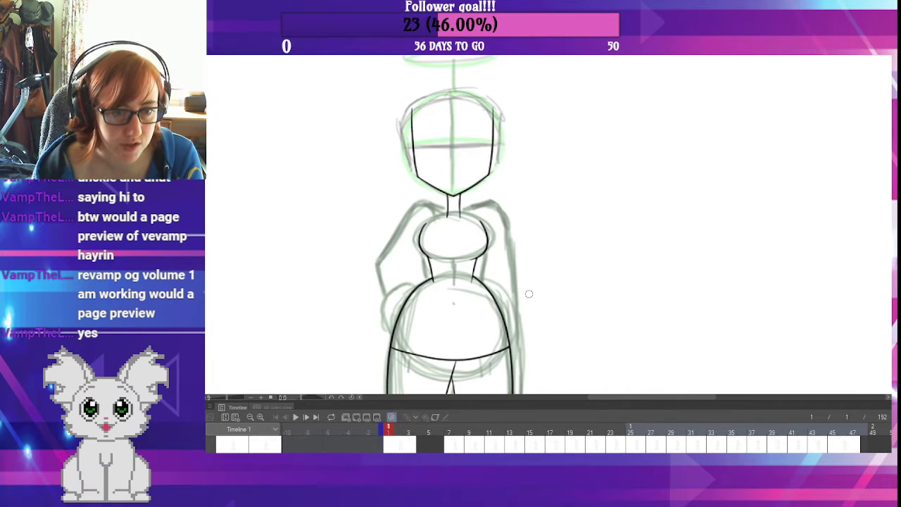
mouse_move(448, 429)
left_mouse_down()
mouse_move(550, 429)
mouse_move(398, 428)
left_mouse_up()
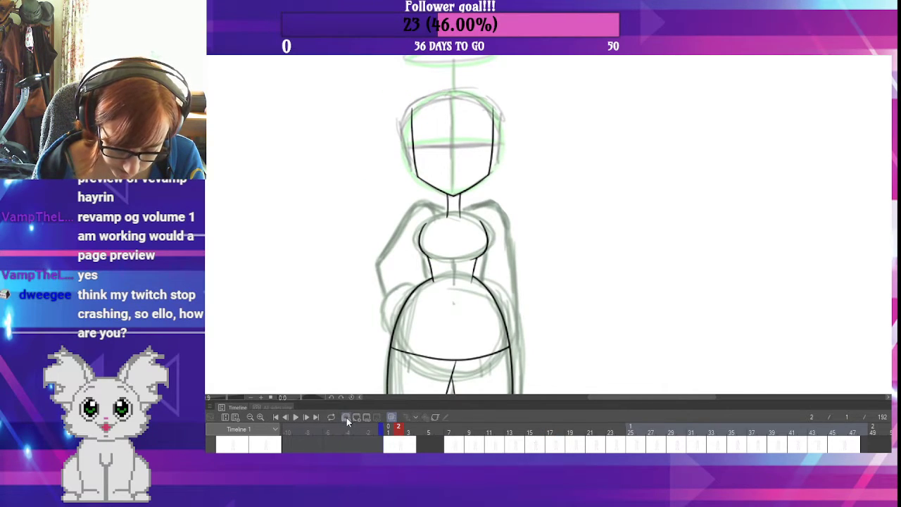
left_click(347, 417)
left_click(387, 428)
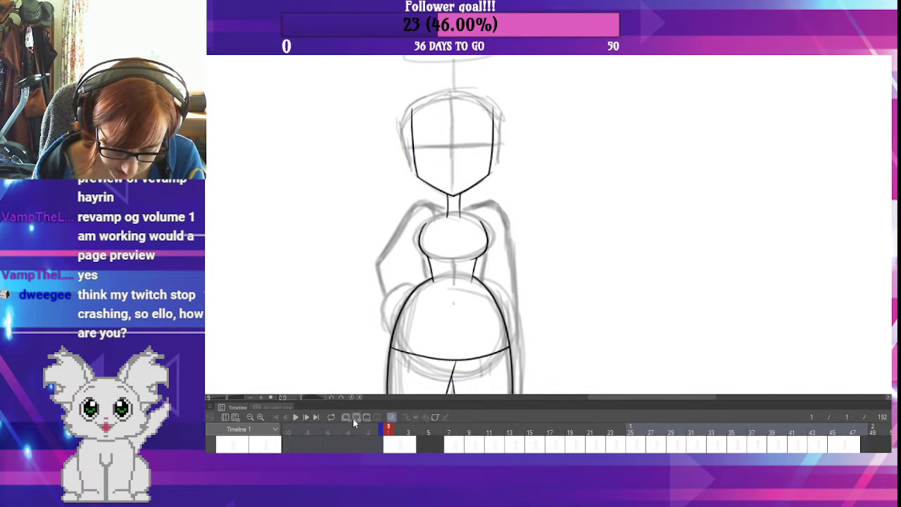
- Hide the clean body line art so that only the rough sketch shows on frame 1
left_click_drag(490, 432, 462, 432)
left_click(211, 442)
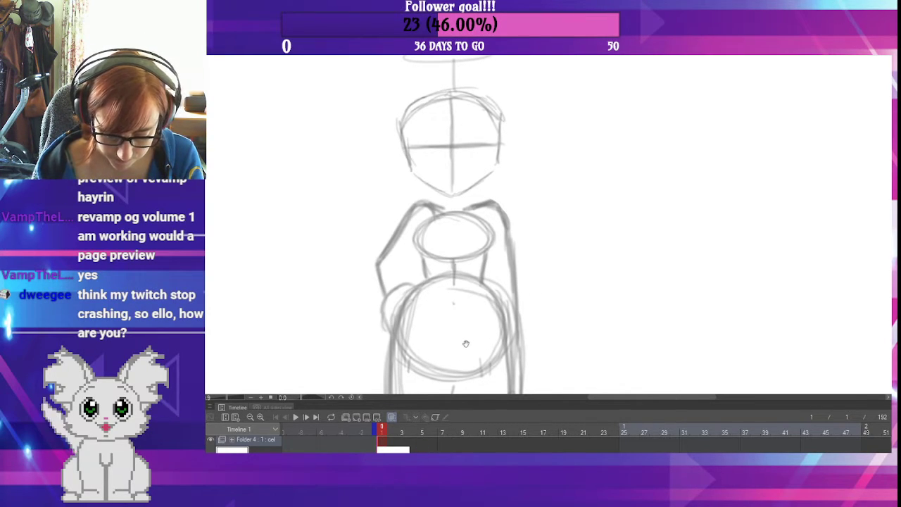
- Try out the brush with a few test strokes in the blank area beside the figure, undoing each one
left_click_drag(465, 343, 521, 366)
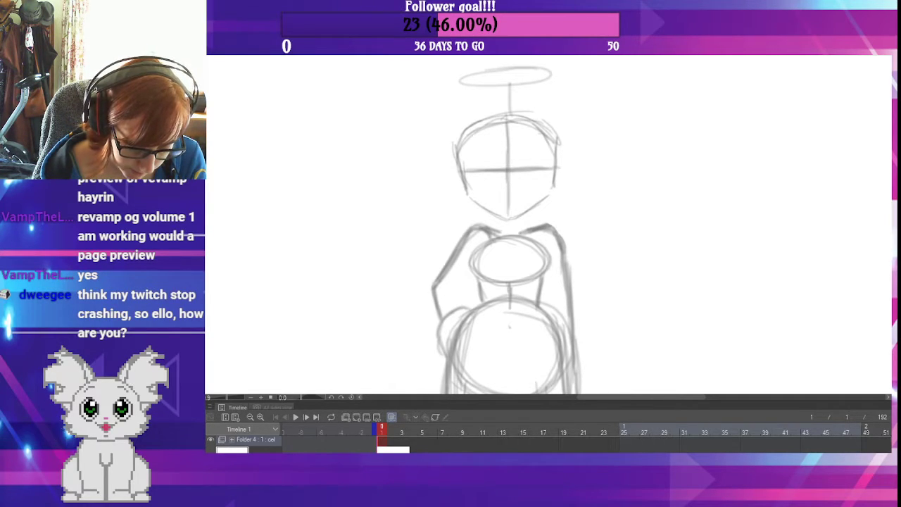
mouse_move(342, 206)
left_mouse_down()
mouse_move(389, 230)
mouse_move(406, 204)
left_mouse_up()
key("ctrl+z")
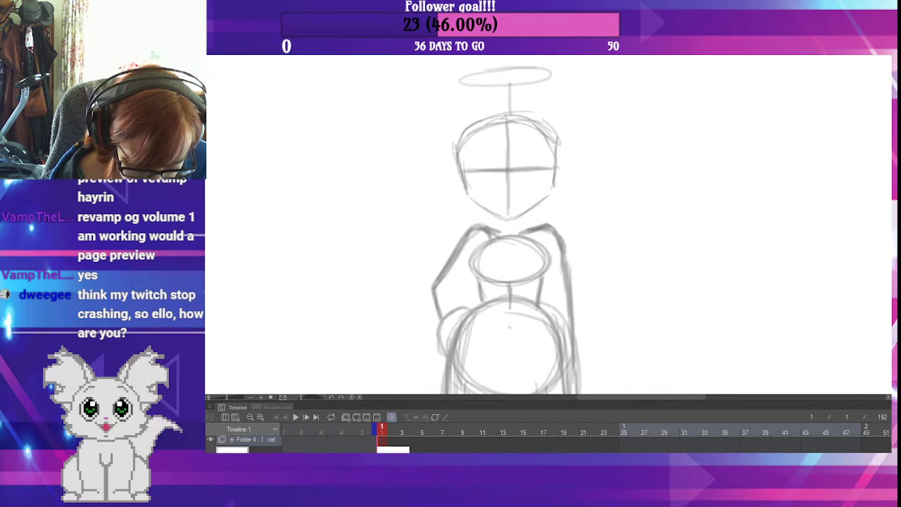
mouse_move(361, 211)
left_mouse_down()
mouse_move(328, 246)
mouse_move(383, 271)
left_mouse_up()
key("ctrl+z")
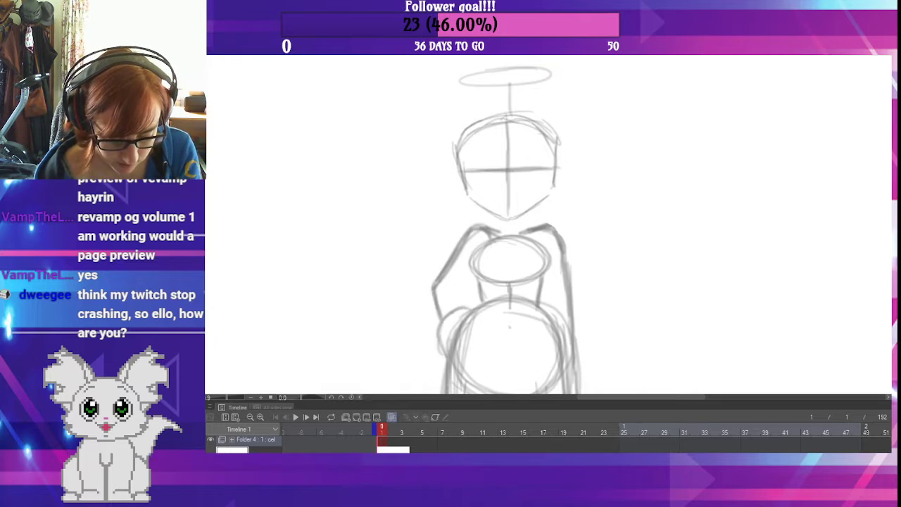
left_click_drag(307, 249, 401, 259)
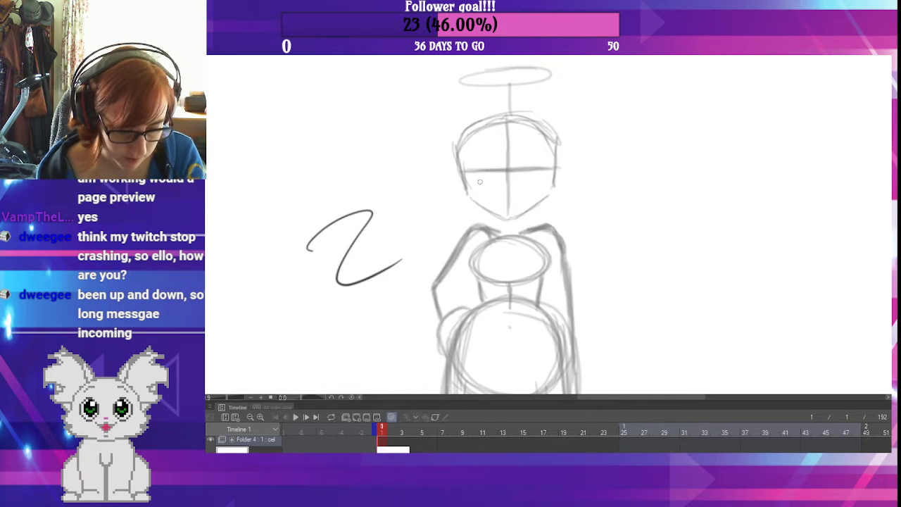
key("ctrl+z")
left_click_drag(265, 257, 380, 248)
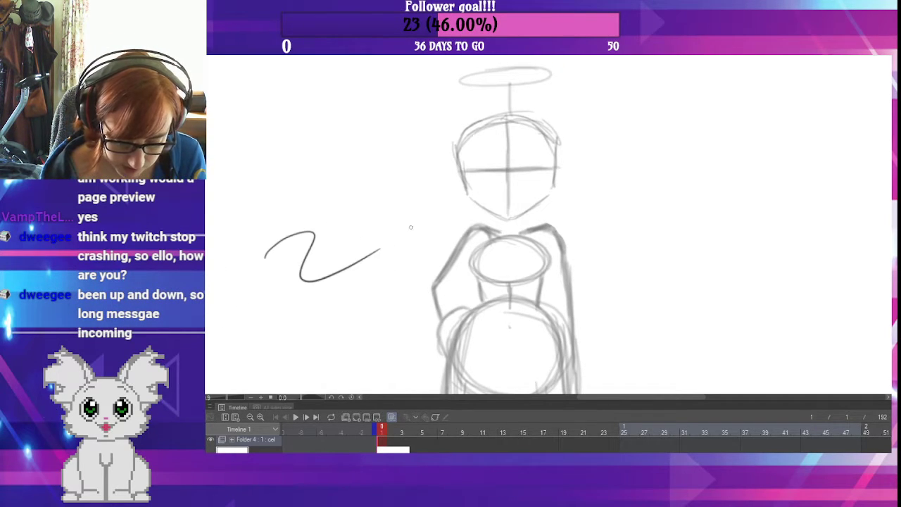
key("ctrl+z")
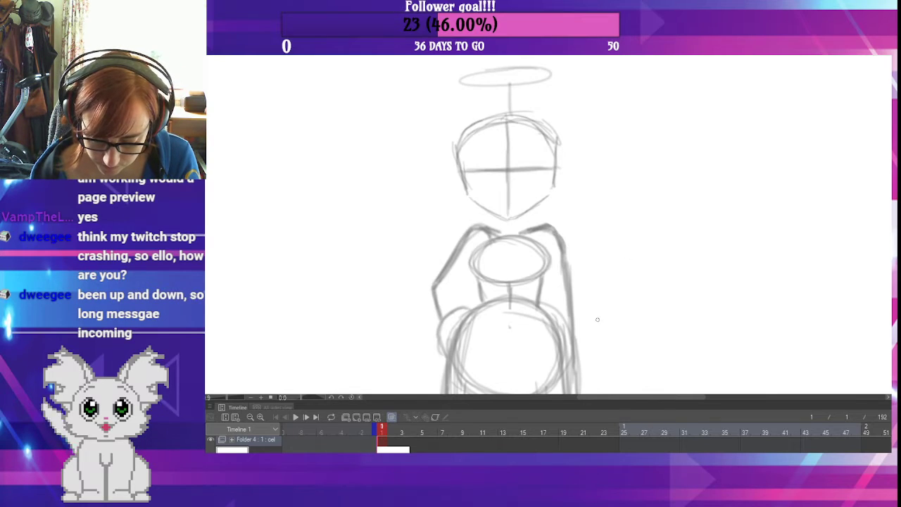
- Show the clean body line art again on frame 1 as a guide over the rough sketch
left_click_drag(597, 319, 605, 287)
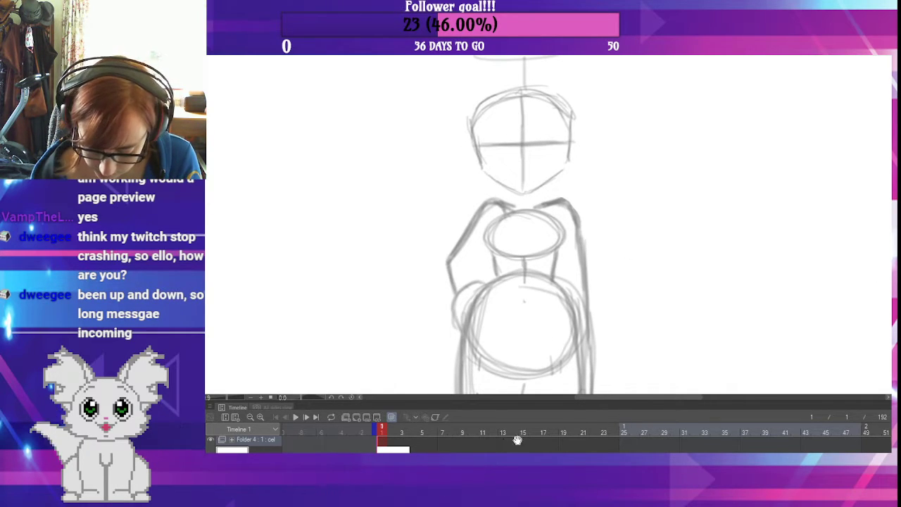
scroll(516, 440, "down", 2)
scroll(245, 444, "up", 2)
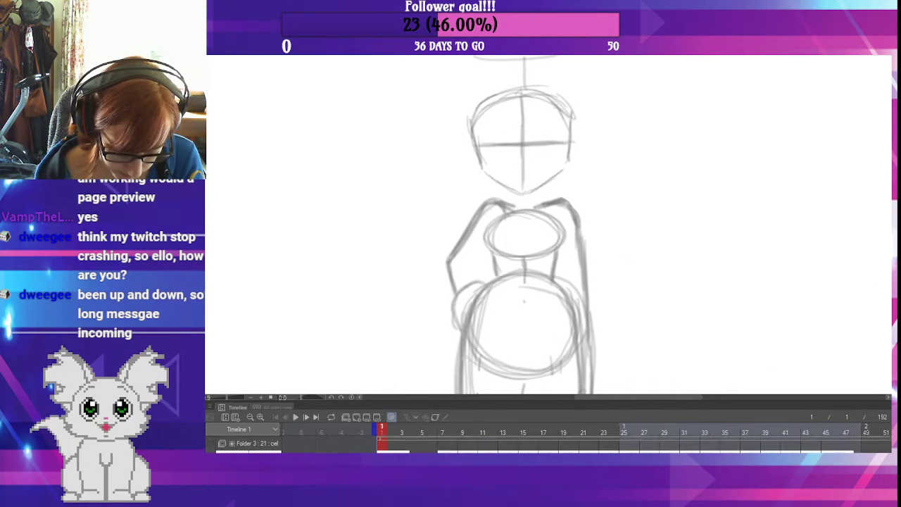
left_click(211, 446)
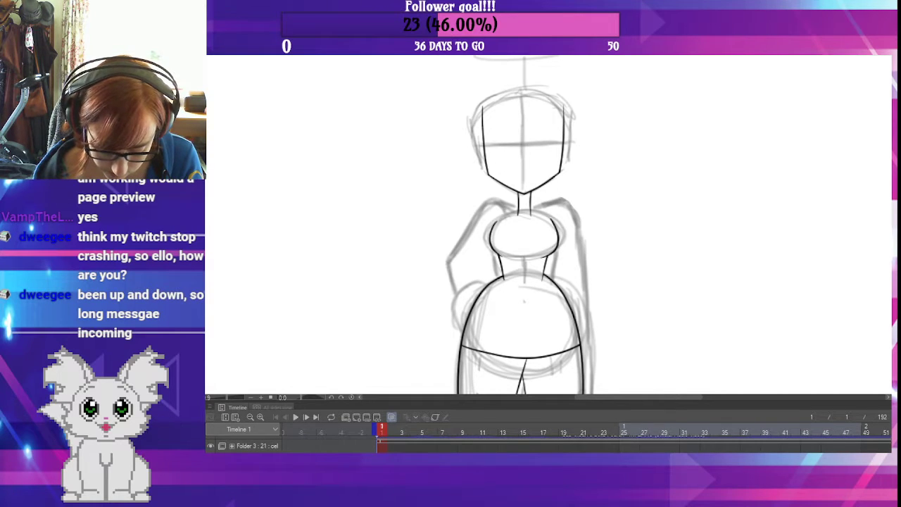
- Trace the sides of the head, the jaw and the neck in black, following the clean line art
left_click_drag(482, 109, 488, 173)
mouse_move(483, 128)
left_mouse_down()
mouse_move(489, 174)
mouse_move(522, 194)
left_mouse_up()
mouse_move(488, 175)
left_mouse_down()
mouse_move(531, 190)
mouse_move(521, 194)
mouse_move(557, 174)
left_mouse_up()
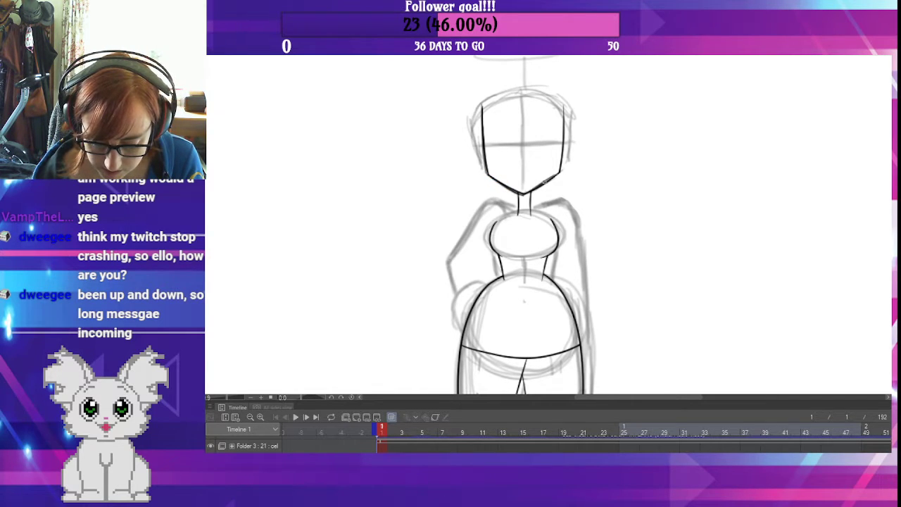
left_click_drag(564, 110, 560, 158)
mouse_move(518, 194)
left_mouse_down()
mouse_move(517, 215)
mouse_move(530, 213)
left_mouse_up()
- Trace the chest, waist and hip curves down to the outer thighs in black
left_click_drag(573, 254, 575, 184)
left_click_drag(499, 152, 496, 180)
left_click_drag(553, 184, 558, 161)
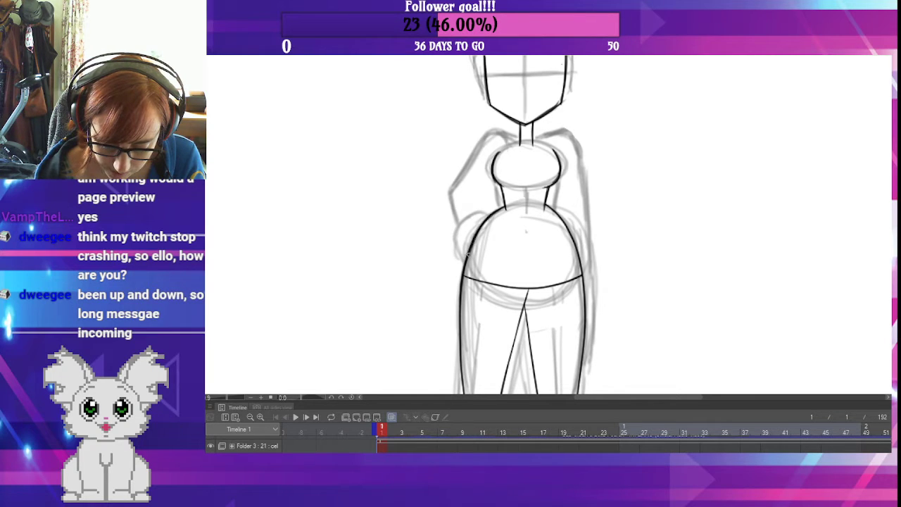
left_click_drag(553, 258, 537, 194)
left_click_drag(532, 140, 563, 191)
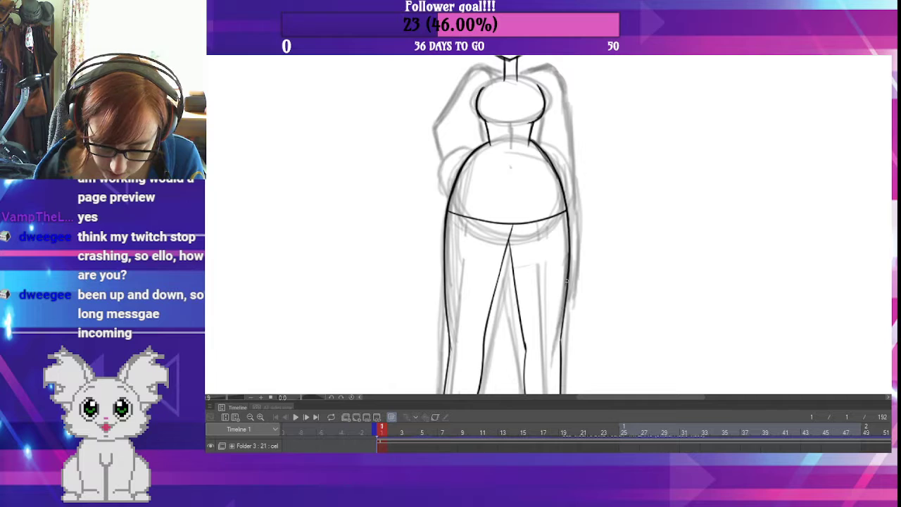
mouse_move(566, 281)
left_mouse_down()
mouse_move(560, 349)
mouse_move(577, 250)
left_mouse_up()
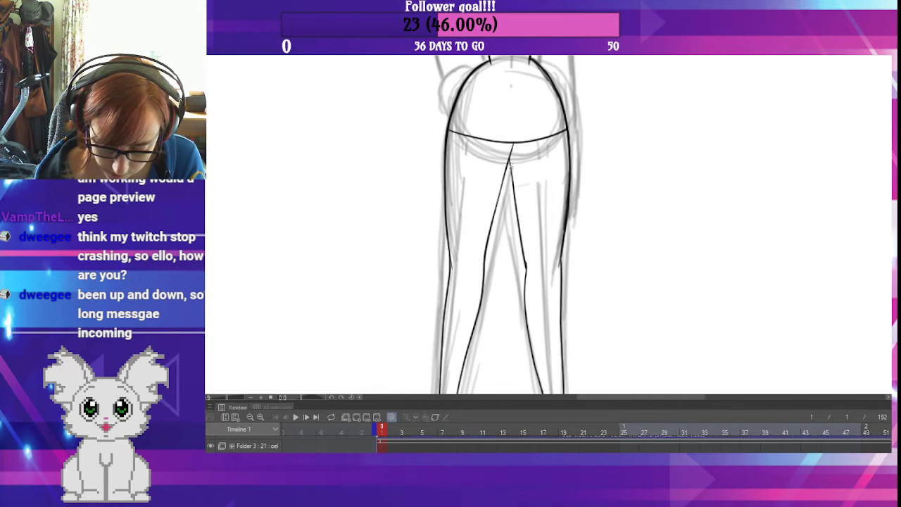
- Trace the inner thigh and the outer edge of the leg on the bent arm's side, down past the knee
left_click_drag(510, 163, 497, 194)
left_click_drag(511, 144, 489, 238)
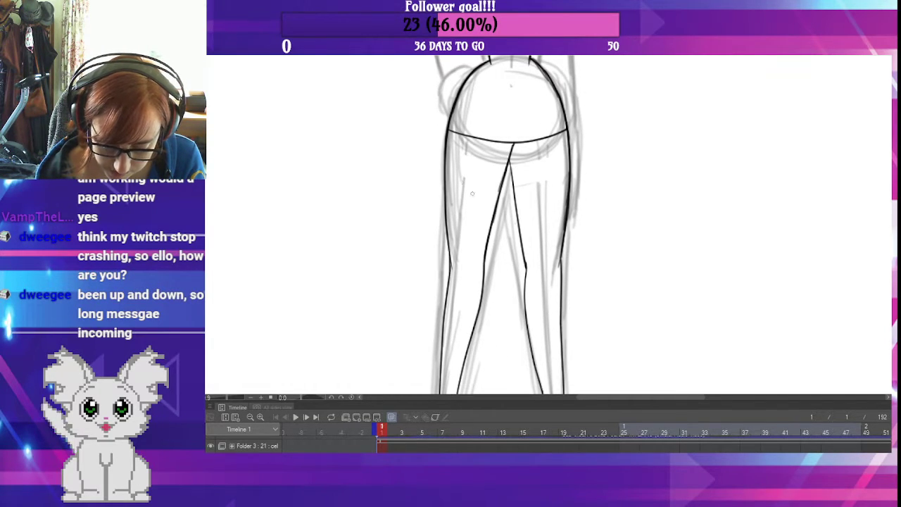
left_click_drag(445, 145, 447, 223)
left_click_drag(445, 174, 450, 266)
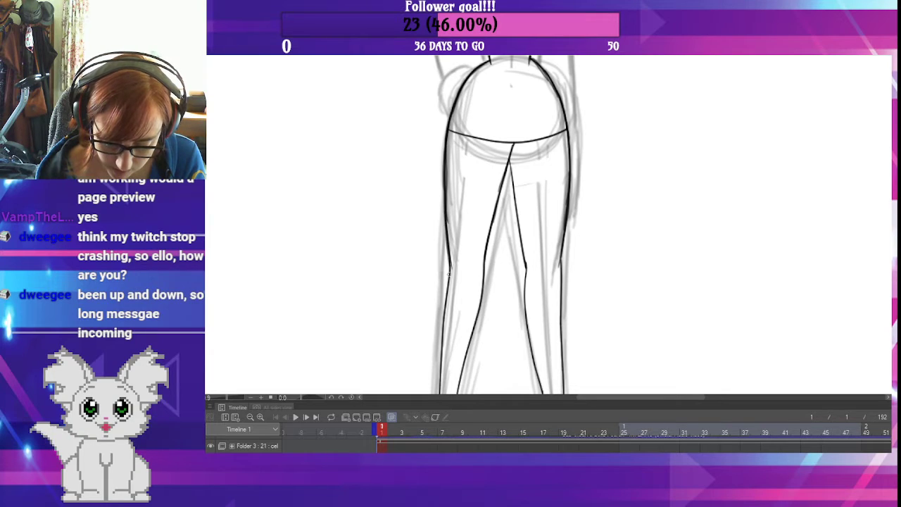
left_click_drag(520, 278, 532, 204)
left_click_drag(465, 188, 450, 281)
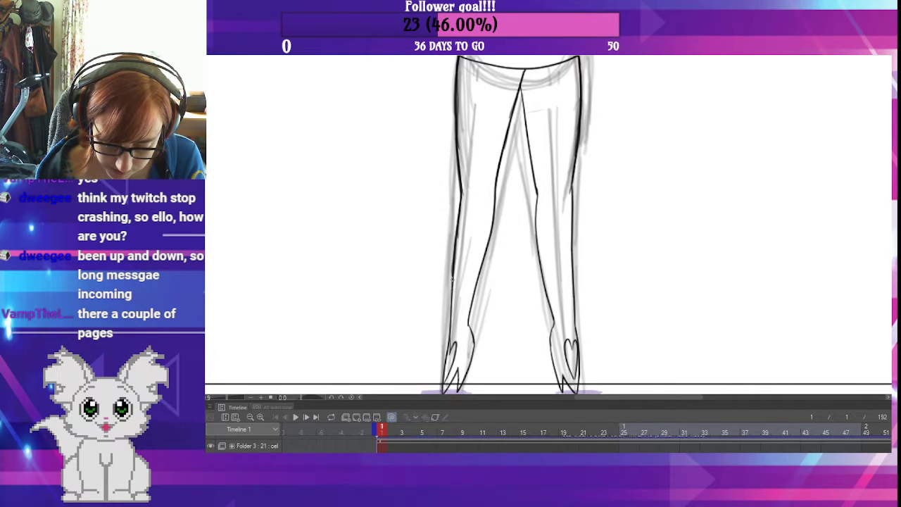
- Trace the lower leg and foot on the bent arm's side, including the inner calf up to the knee
mouse_move(455, 250)
left_mouse_down()
mouse_move(446, 341)
mouse_move(485, 267)
mouse_move(454, 299)
mouse_move(453, 318)
left_mouse_up()
mouse_move(455, 290)
left_mouse_down()
mouse_move(450, 333)
mouse_move(466, 308)
mouse_move(467, 329)
left_mouse_up()
left_click_drag(481, 299, 468, 328)
left_click_drag(484, 286, 473, 318)
mouse_move(481, 279)
left_mouse_down()
mouse_move(475, 247)
mouse_move(488, 206)
left_mouse_up()
left_click_drag(481, 242, 511, 104)
- Trace the outer lower leg and the inner thigh of the leg on the lowered arm's side
mouse_move(543, 131)
left_mouse_down()
mouse_move(566, 320)
mouse_move(570, 329)
mouse_move(572, 313)
mouse_move(588, 330)
mouse_move(582, 227)
left_mouse_up()
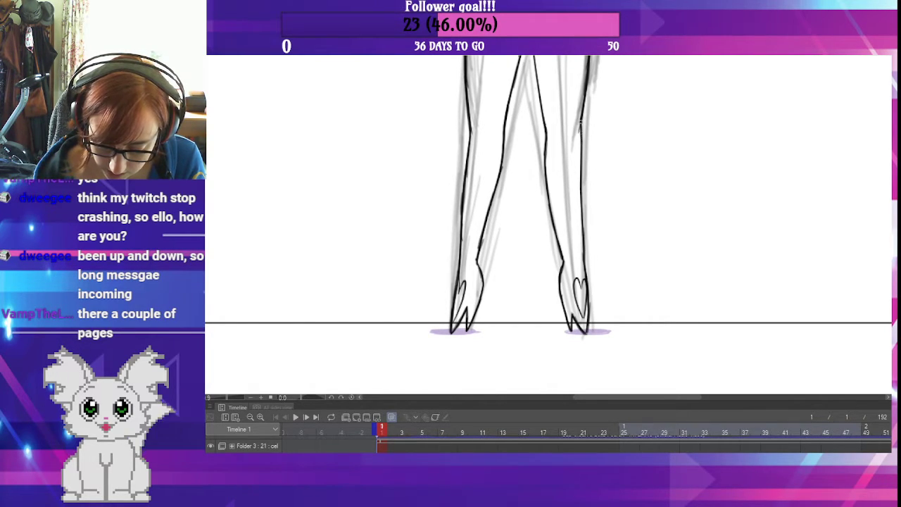
left_click_drag(580, 123, 582, 228)
left_click_drag(581, 179, 589, 330)
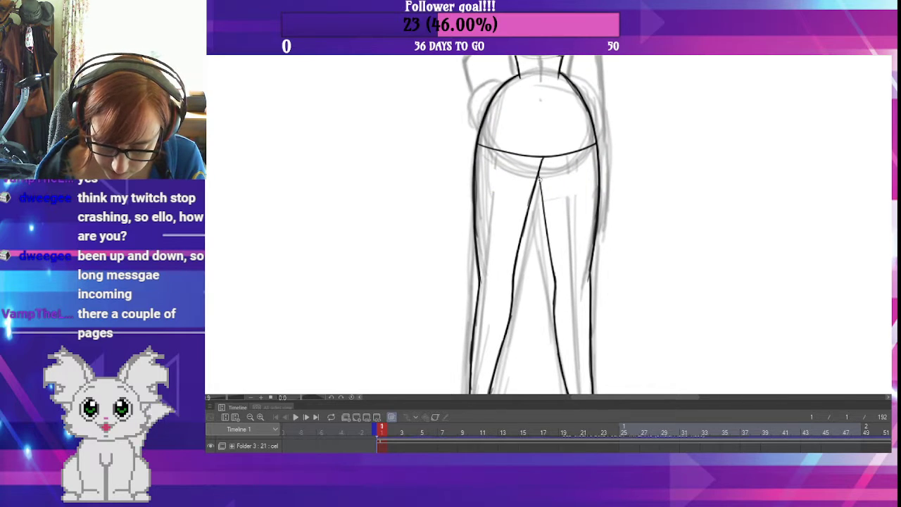
left_click_drag(538, 176, 546, 229)
left_click_drag(541, 195, 556, 268)
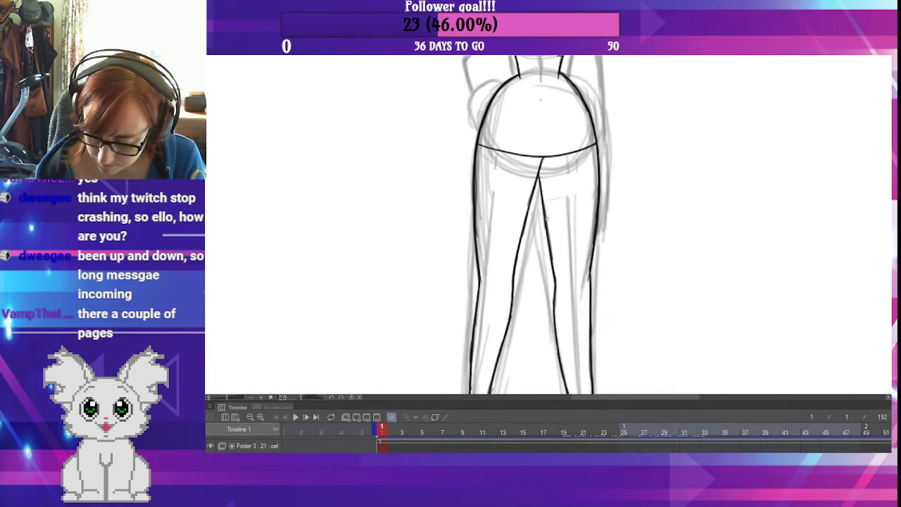
- Hide the clean body line art and darken the traced chest, waist and hip lines
left_click(211, 447)
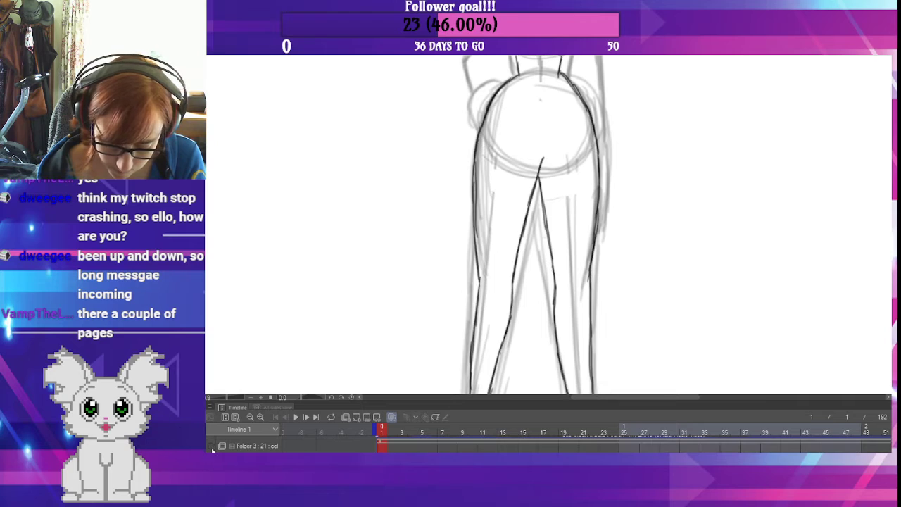
left_click_drag(579, 180, 563, 354)
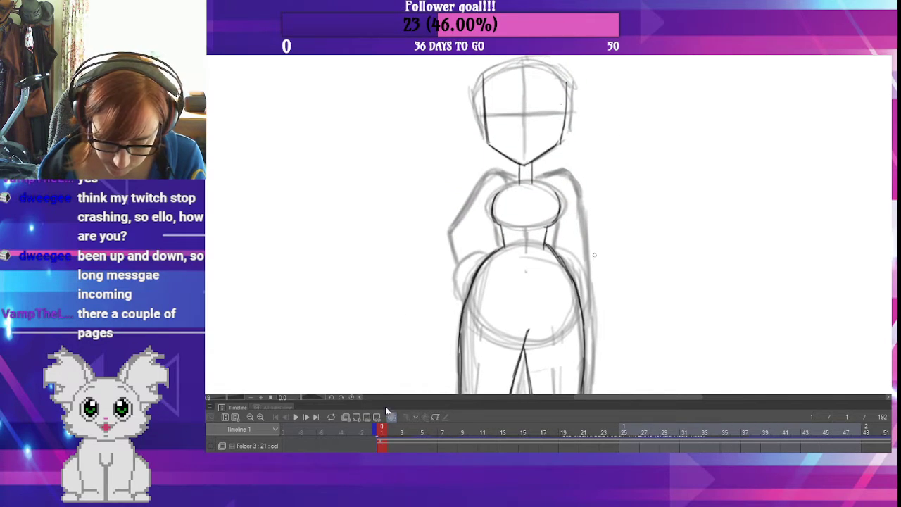
mouse_move(499, 194)
left_mouse_down()
mouse_move(491, 209)
mouse_move(507, 228)
left_mouse_up()
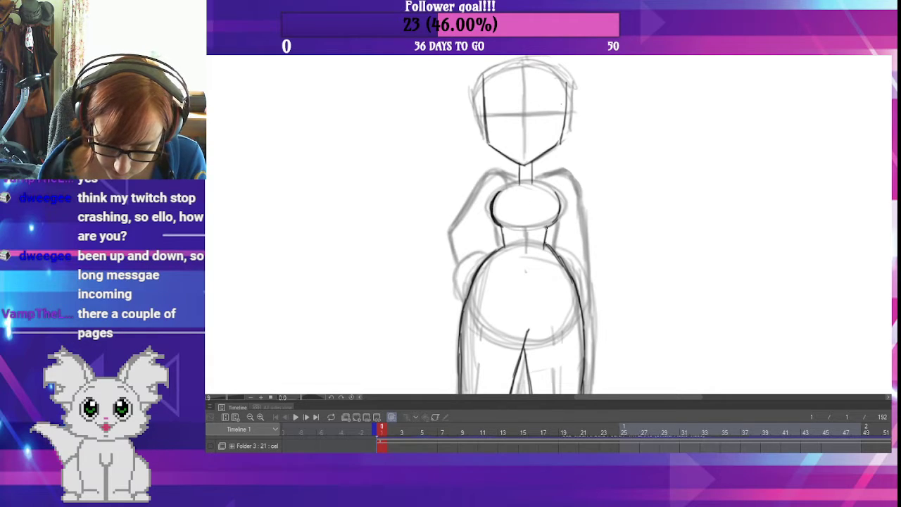
left_click_drag(560, 206, 543, 248)
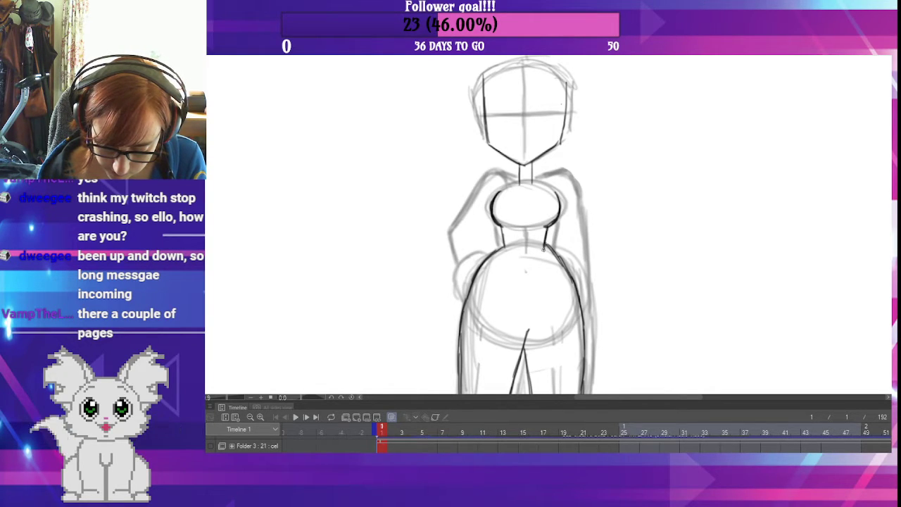
mouse_move(499, 226)
left_mouse_down()
mouse_move(470, 287)
mouse_move(481, 262)
mouse_move(461, 343)
left_mouse_up()
left_click_drag(464, 301, 461, 362)
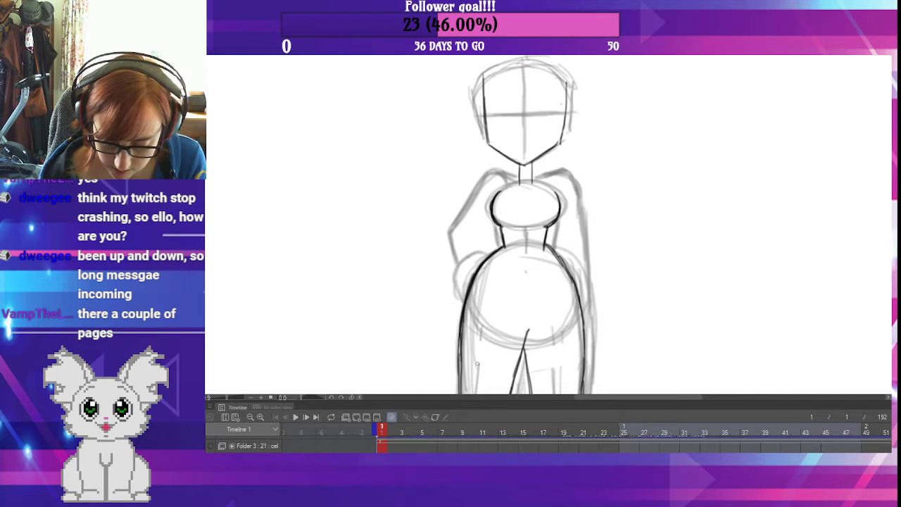
mouse_move(545, 244)
left_mouse_down()
mouse_move(573, 279)
mouse_move(581, 319)
left_mouse_up()
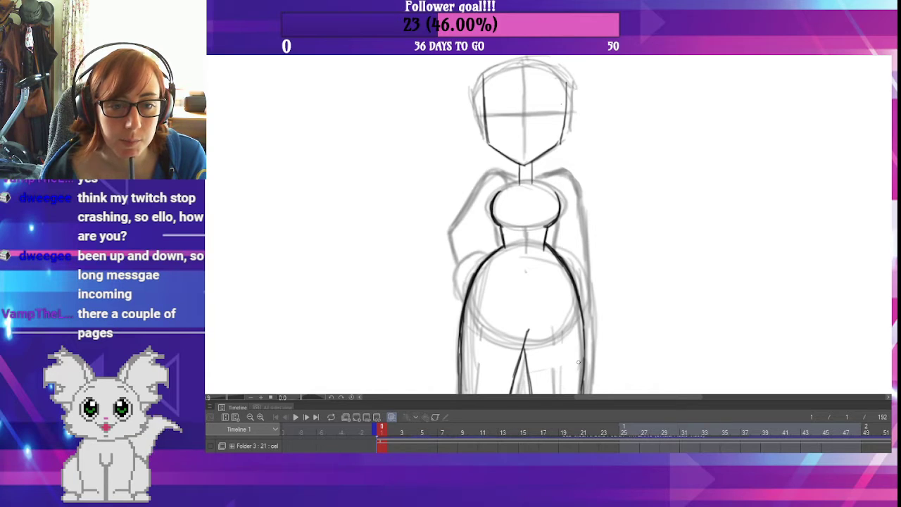
- Darken both inner thigh lines and the outer thigh on the lowered arm's side
left_click_drag(591, 270, 582, 200)
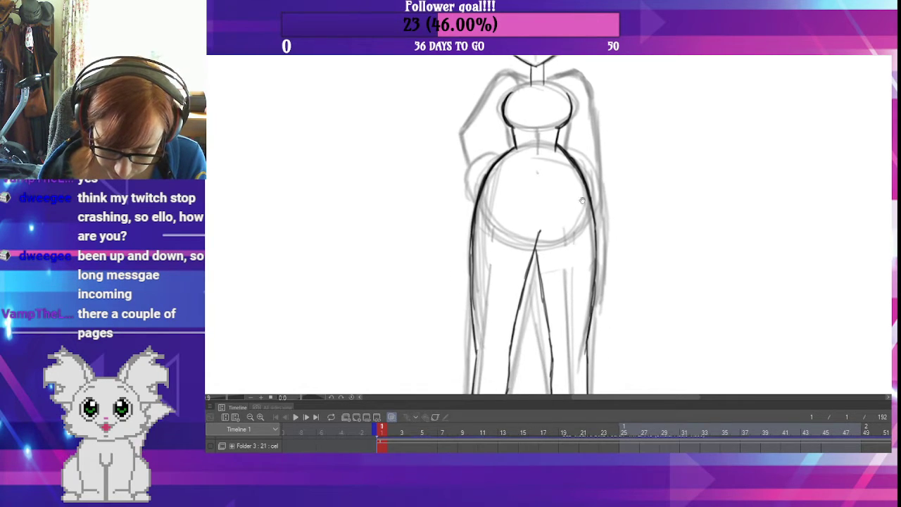
left_click_drag(538, 232, 512, 338)
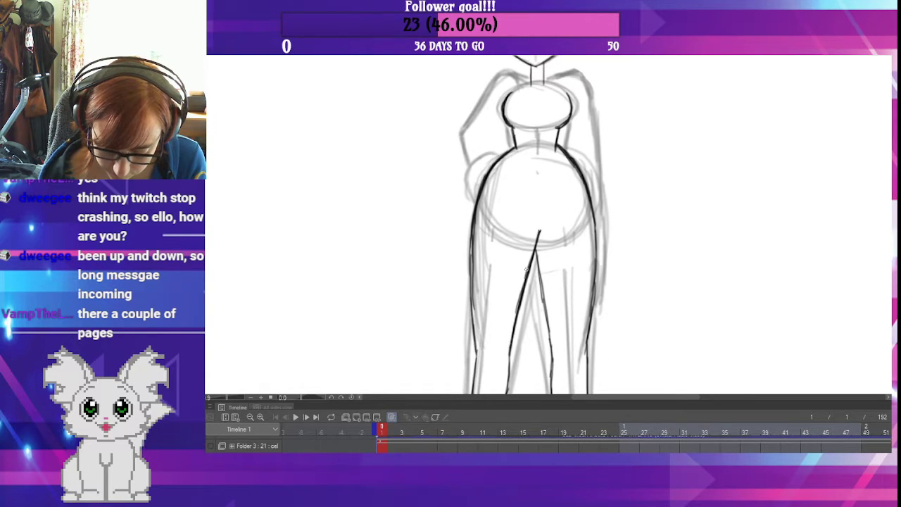
left_click_drag(535, 247, 547, 323)
left_click_drag(543, 287, 552, 353)
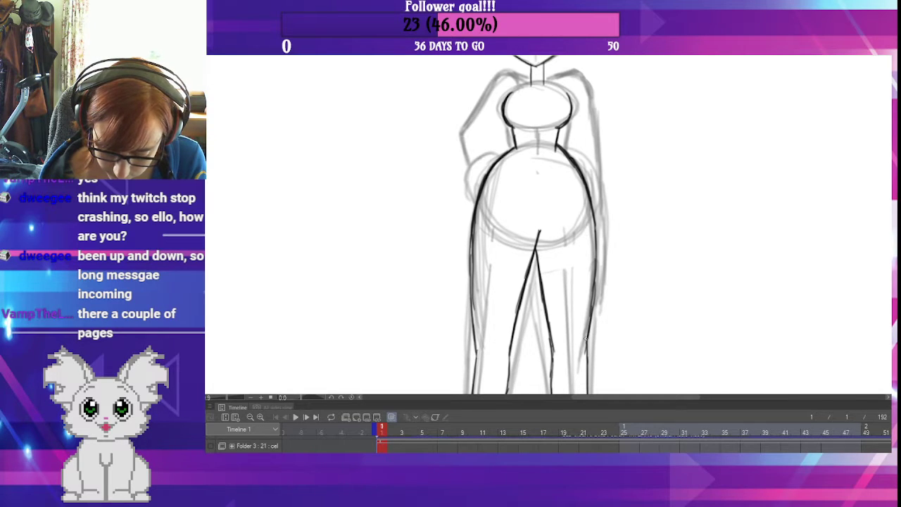
left_click_drag(594, 287, 592, 312)
left_click_drag(596, 243, 594, 281)
left_click_drag(594, 210, 598, 313)
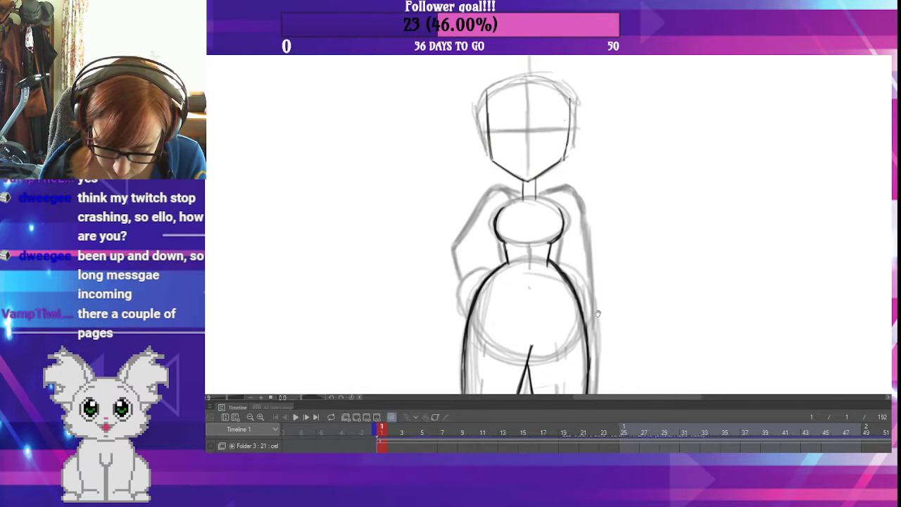
- Darken the traced jaw, neck and both sides of the head
mouse_move(522, 180)
left_mouse_down()
mouse_move(522, 201)
mouse_move(535, 199)
mouse_move(563, 159)
mouse_move(491, 159)
left_mouse_up()
left_click_drag(486, 88, 494, 169)
left_click_drag(567, 88, 565, 159)
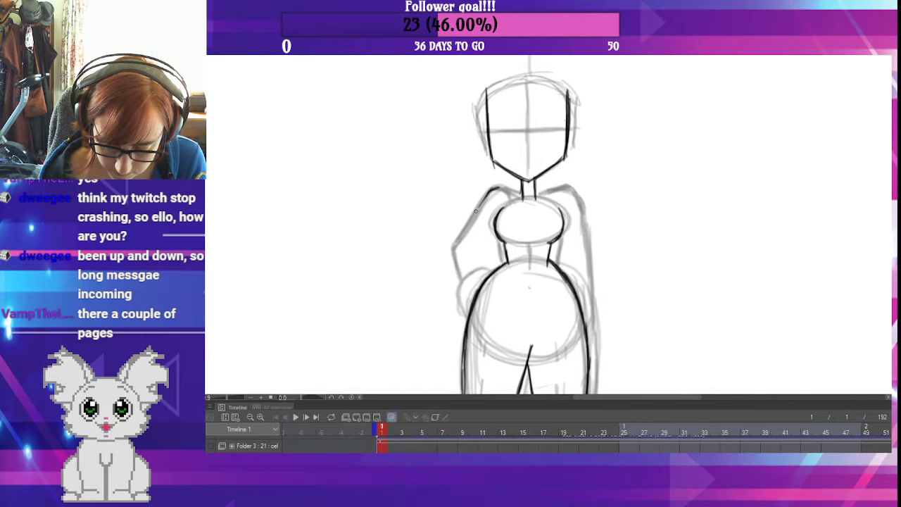
- Draw the bent arm over the sketch from shoulder to elbow, with its forearm and a fingered hand resting on the hip
left_click_drag(491, 189, 454, 248)
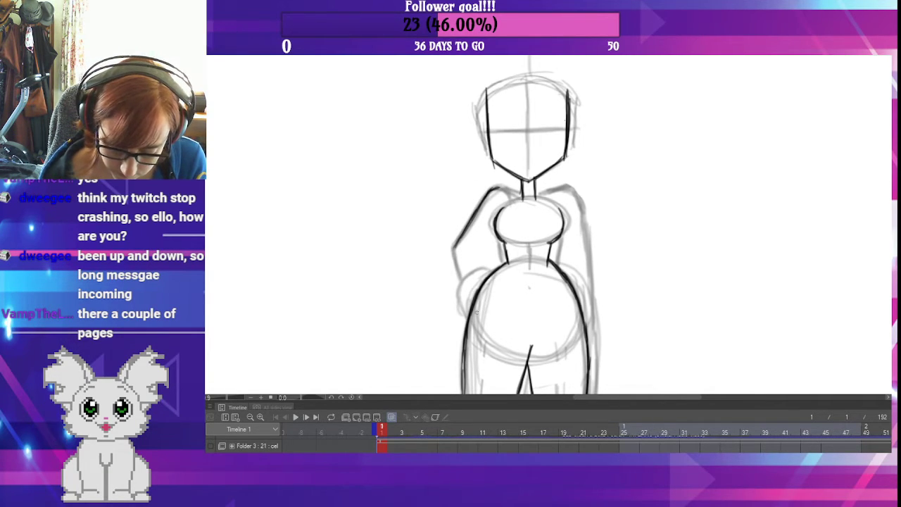
left_click_drag(518, 271, 510, 248)
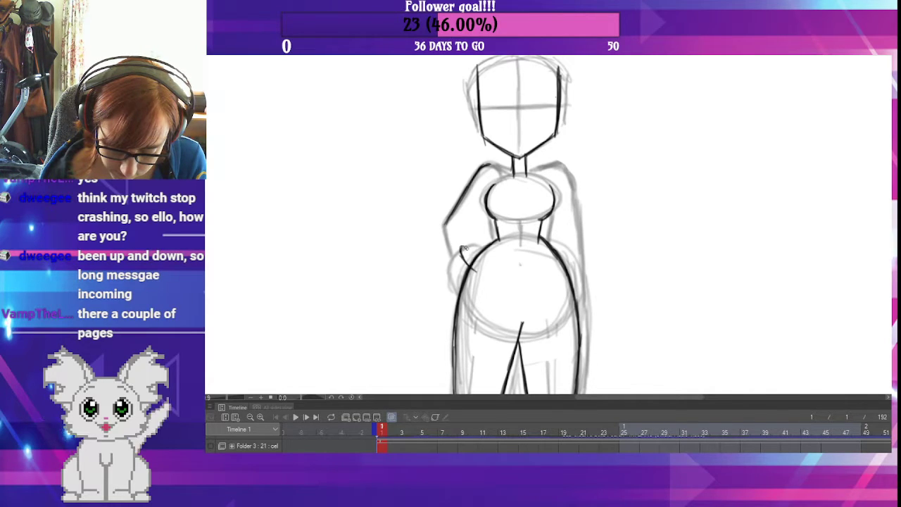
mouse_move(464, 246)
left_mouse_down()
mouse_move(475, 266)
mouse_move(461, 256)
mouse_move(470, 268)
mouse_move(454, 268)
mouse_move(467, 275)
mouse_move(457, 275)
mouse_move(465, 284)
left_mouse_up()
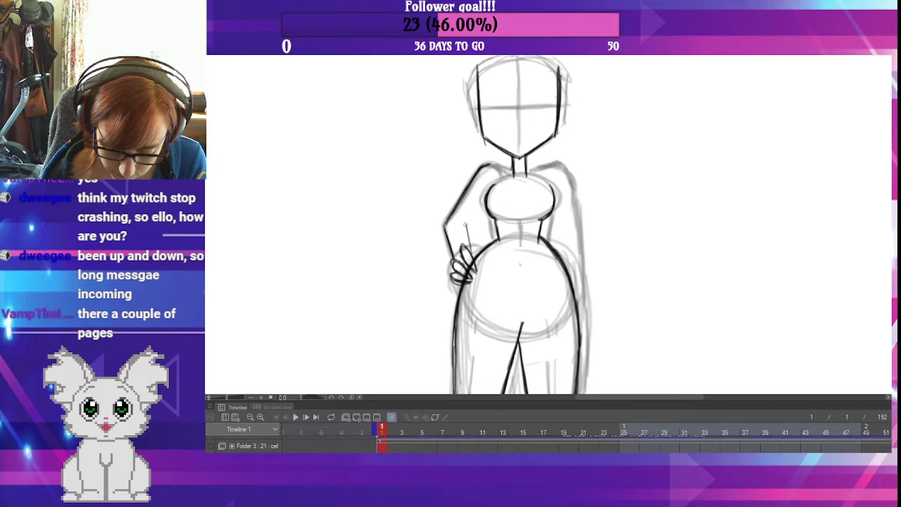
left_click_drag(463, 227, 486, 199)
mouse_move(490, 165)
left_mouse_down()
mouse_move(510, 174)
mouse_move(496, 165)
left_mouse_up()
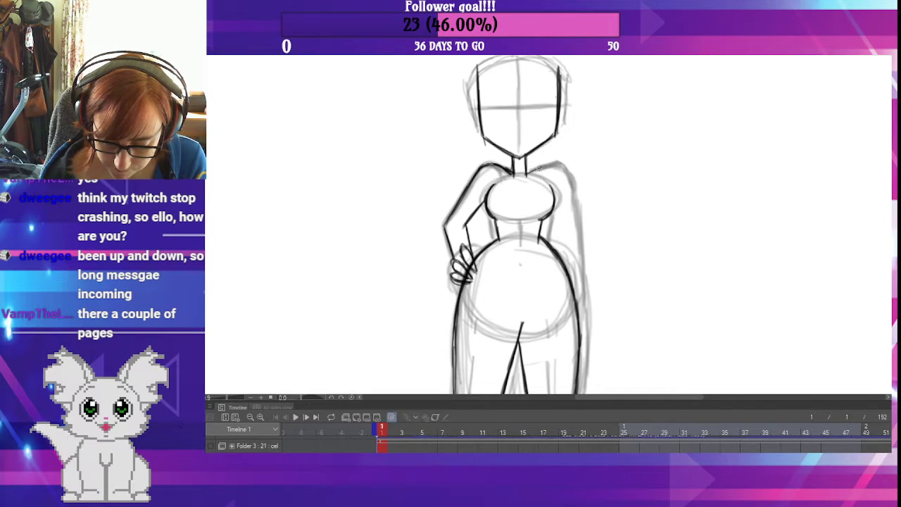
- Draw the shoulder on the lowered arm's side and the arm's long outer line down beside the hip
mouse_move(526, 172)
left_mouse_down()
mouse_move(555, 164)
mouse_move(573, 215)
left_mouse_up()
left_click_drag(560, 176, 577, 250)
mouse_move(570, 207)
left_mouse_down()
mouse_move(578, 263)
mouse_move(602, 197)
mouse_move(572, 222)
left_mouse_up()
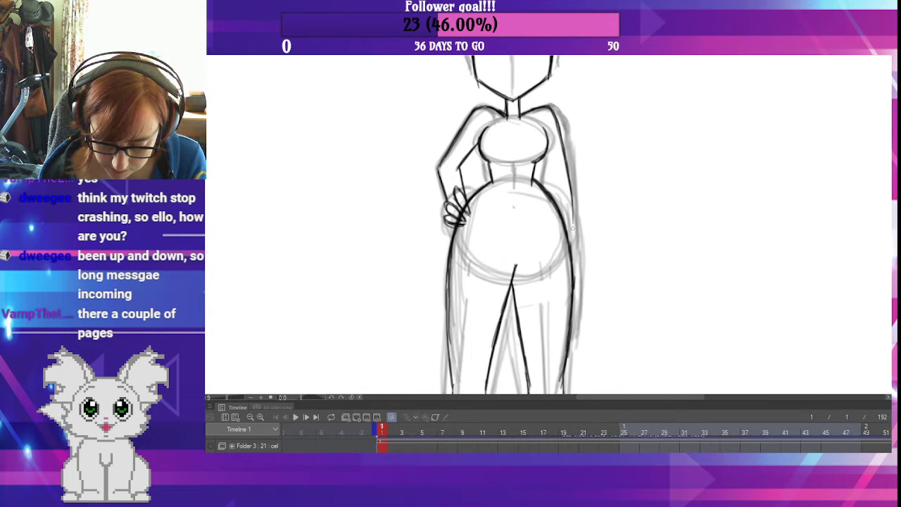
left_click_drag(570, 184, 574, 268)
left_click_drag(569, 210, 573, 266)
left_click_drag(570, 189, 572, 214)
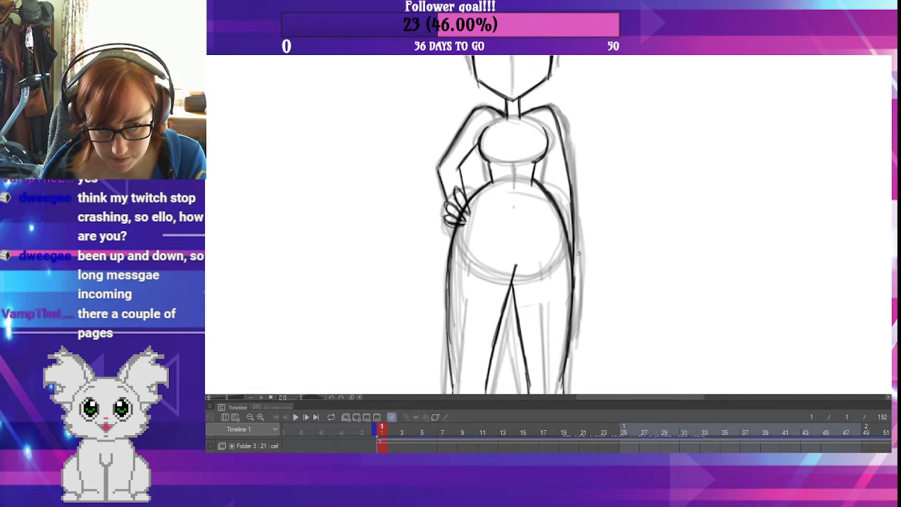
- Undo the last strokes on the lowered arm and try to redraw its outer line beside the waist
key("ctrl+z")
key("ctrl+z")
key("ctrl+z")
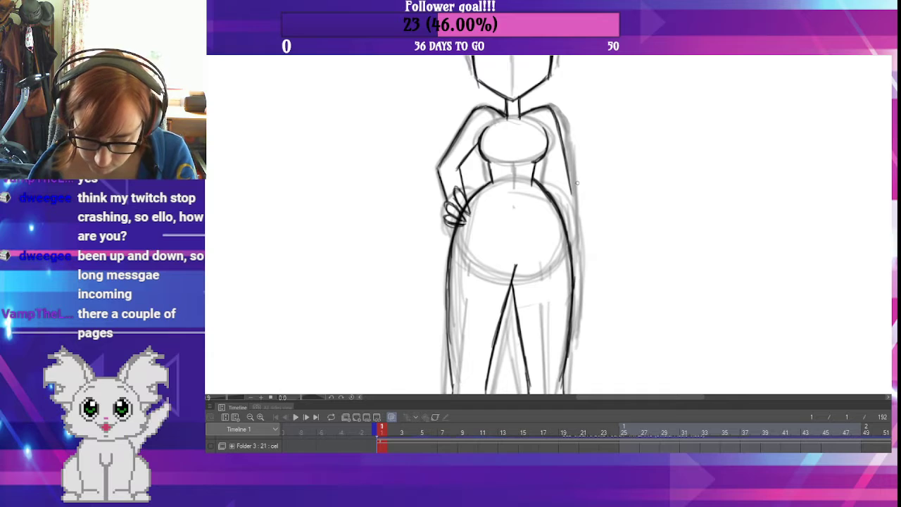
left_click_drag(567, 173, 569, 208)
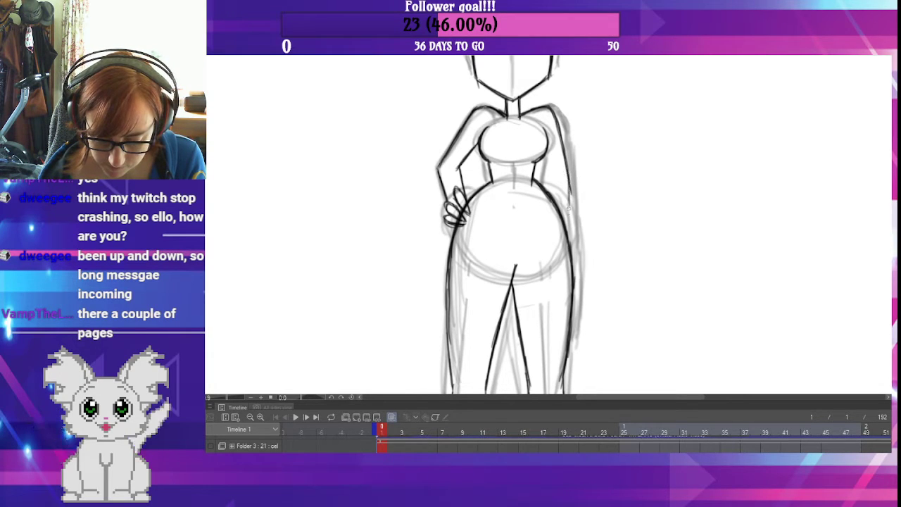
left_click_drag(566, 159, 570, 194)
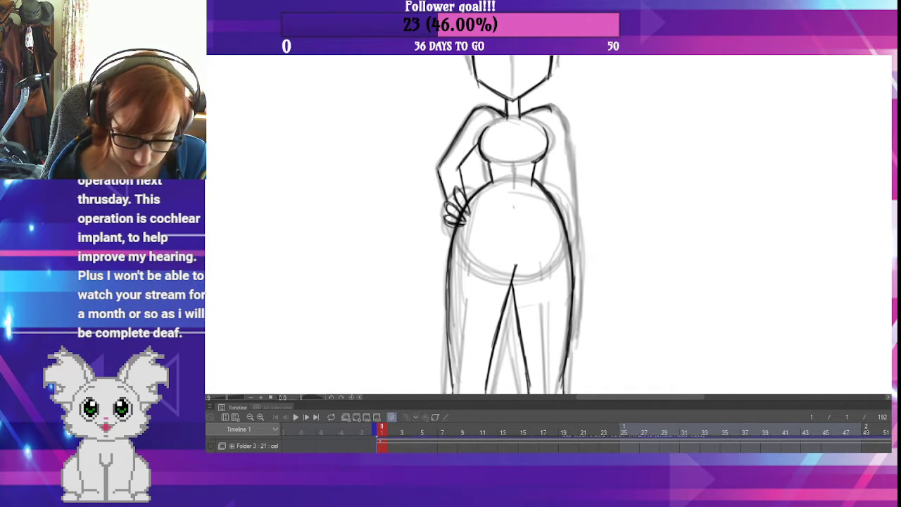
- Draw the lowered arm's outer line nearly straight from shoulder to hip, closer to the body
left_click_drag(552, 107, 560, 176)
left_click_drag(557, 125, 560, 191)
left_click_drag(558, 149, 561, 210)
left_click_drag(559, 178, 559, 209)
mouse_move(558, 138)
left_mouse_down()
mouse_move(559, 185)
mouse_move(540, 183)
mouse_move(560, 213)
left_mouse_up()
left_click_drag(551, 107, 559, 121)
left_click_drag(560, 182, 562, 218)
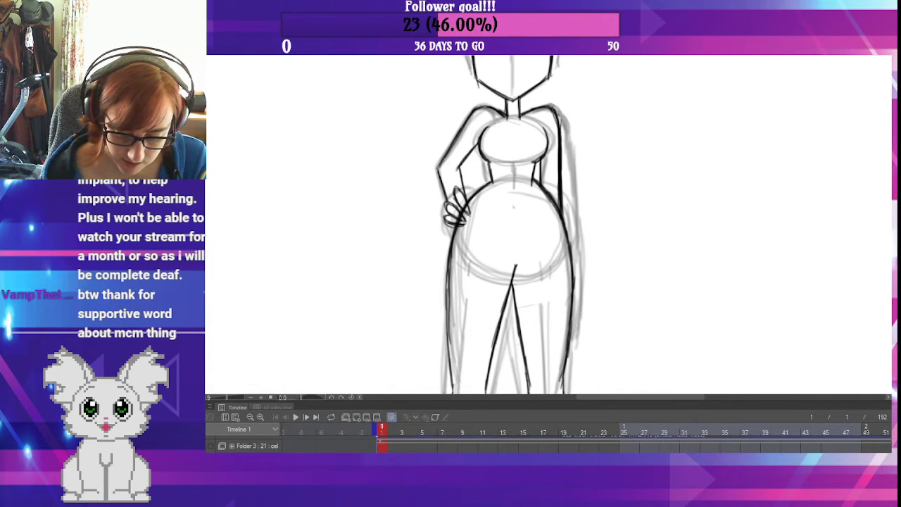
- Erase the bent arm's outer line and redraw it with a smoother shoulder down to the elbow and wrist
mouse_move(434, 173)
left_mouse_down()
mouse_move(468, 113)
mouse_move(450, 170)
mouse_move(468, 144)
mouse_move(467, 184)
mouse_move(442, 178)
left_mouse_up()
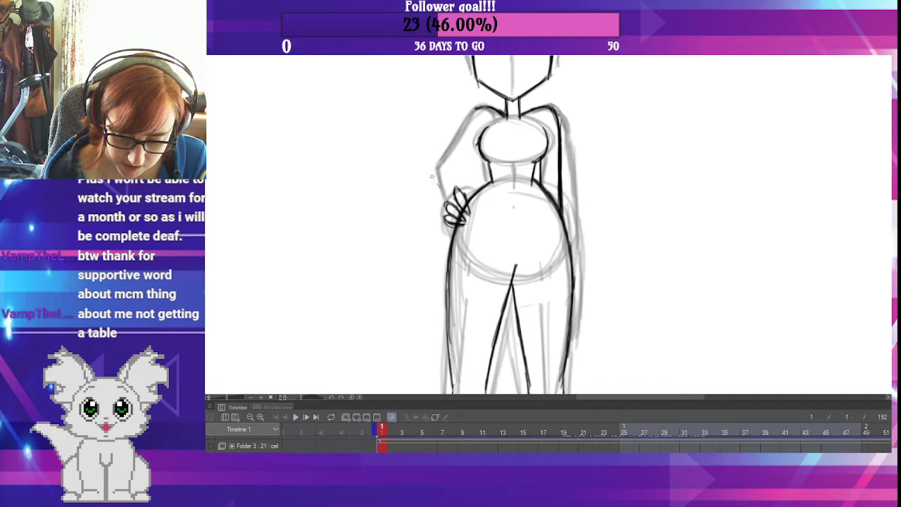
mouse_move(431, 176)
left_mouse_down()
mouse_move(449, 203)
mouse_move(465, 192)
mouse_move(458, 166)
mouse_move(465, 195)
mouse_move(458, 169)
mouse_move(467, 157)
mouse_move(458, 169)
left_mouse_up()
mouse_move(468, 111)
left_mouse_down()
mouse_move(432, 166)
mouse_move(439, 190)
left_mouse_up()
left_click_drag(543, 202, 494, 247)
mouse_move(423, 157)
left_mouse_down()
mouse_move(497, 153)
mouse_move(509, 178)
left_mouse_up()
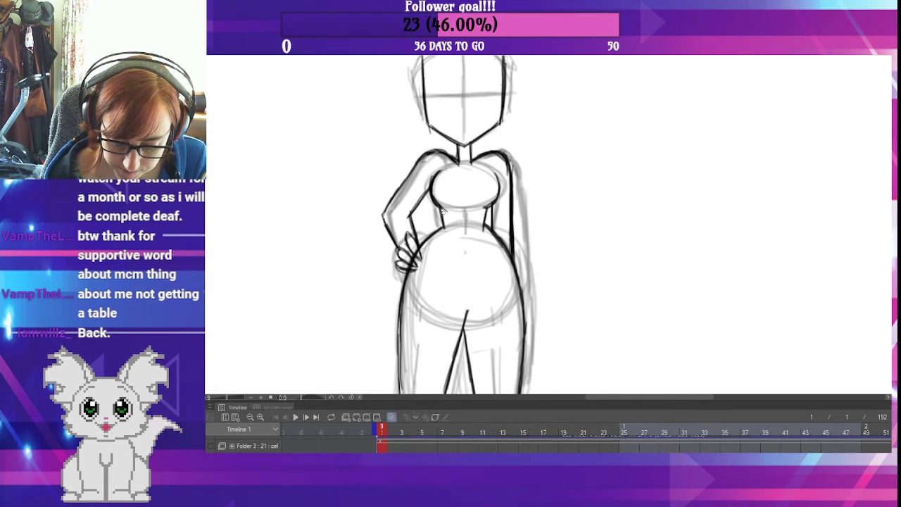
- Draw the rounded top of the head to join both side lines
left_click_drag(605, 225, 621, 348)
mouse_move(438, 185)
left_mouse_down()
mouse_move(484, 168)
mouse_move(458, 174)
mouse_move(506, 173)
mouse_move(481, 169)
mouse_move(517, 188)
mouse_move(517, 199)
mouse_move(496, 170)
mouse_move(435, 190)
mouse_move(440, 204)
left_mouse_up()
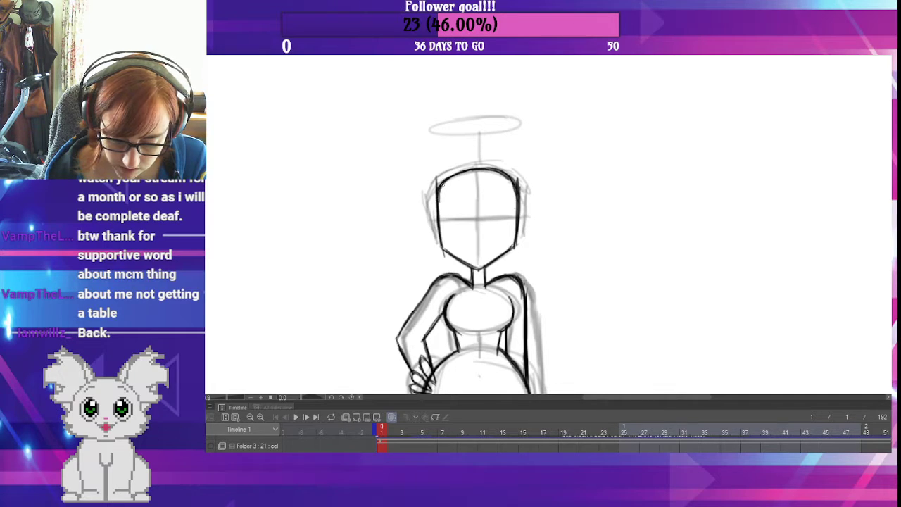
left_click_drag(636, 370, 610, 282)
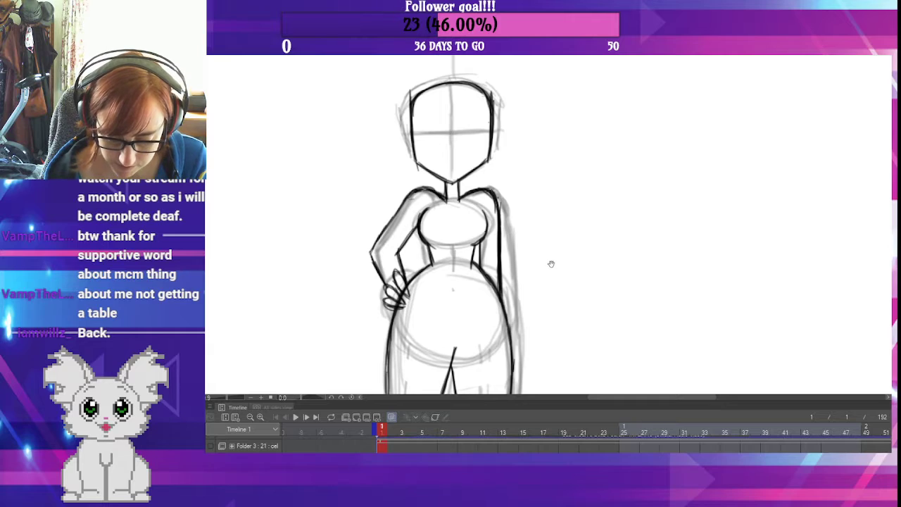
left_click_drag(551, 264, 544, 336)
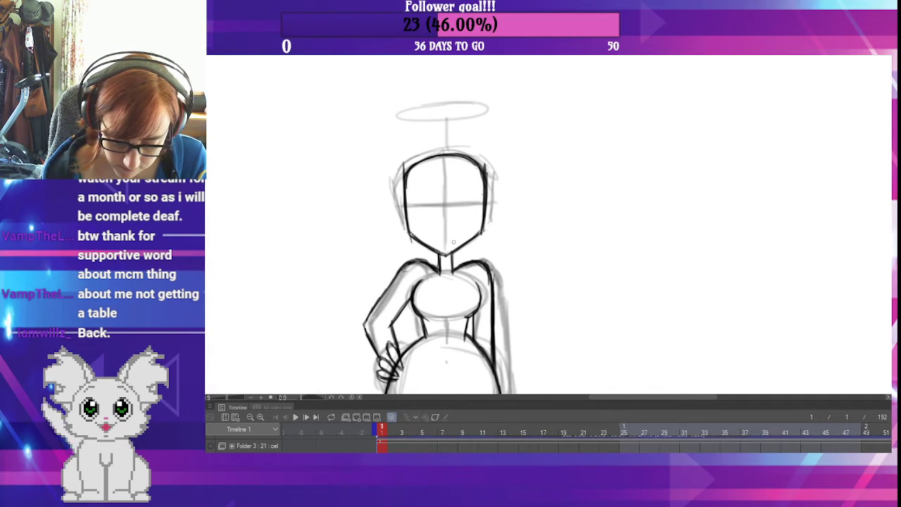
- Add a new cel at frame 7 and draw the head outline over the onion skin with a slightly higher chin
left_click(443, 427)
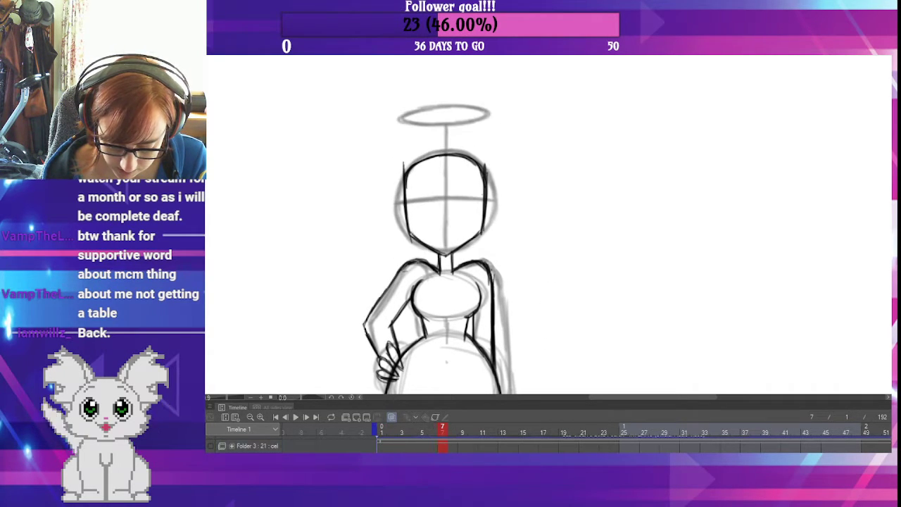
left_click(356, 416)
mouse_move(566, 297)
left_mouse_down()
mouse_move(564, 219)
mouse_move(556, 282)
left_mouse_up()
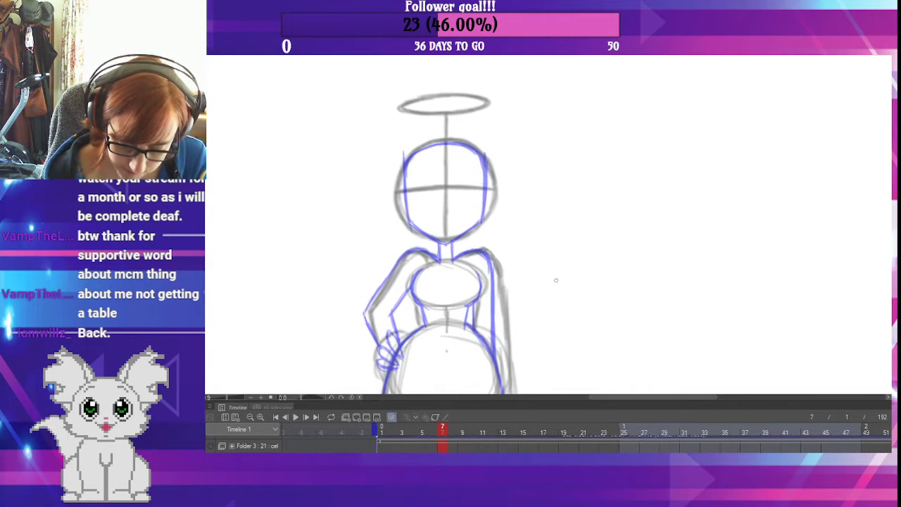
mouse_move(409, 222)
left_mouse_down()
mouse_move(445, 240)
mouse_move(480, 224)
left_mouse_up()
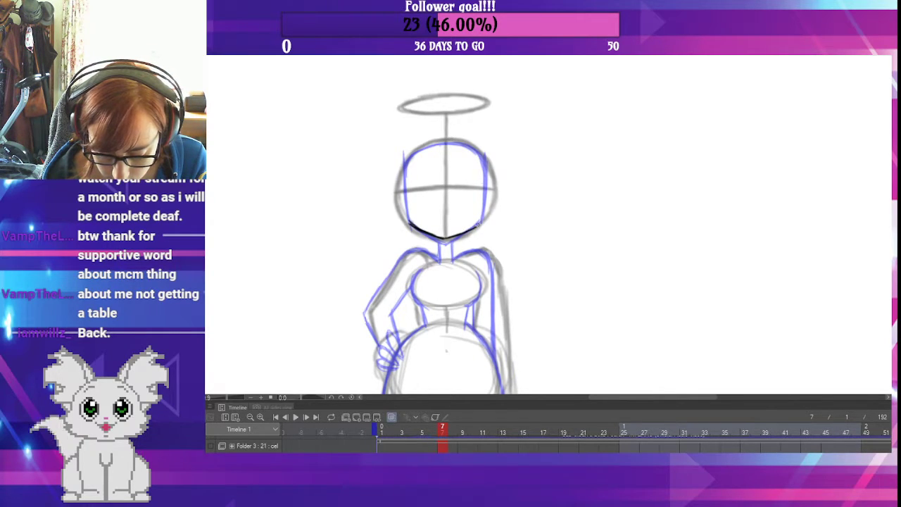
left_click_drag(404, 166, 410, 228)
left_click_drag(480, 224, 485, 158)
mouse_move(404, 174)
left_mouse_down()
mouse_move(439, 143)
mouse_move(423, 149)
mouse_move(465, 144)
mouse_move(484, 173)
left_mouse_up()
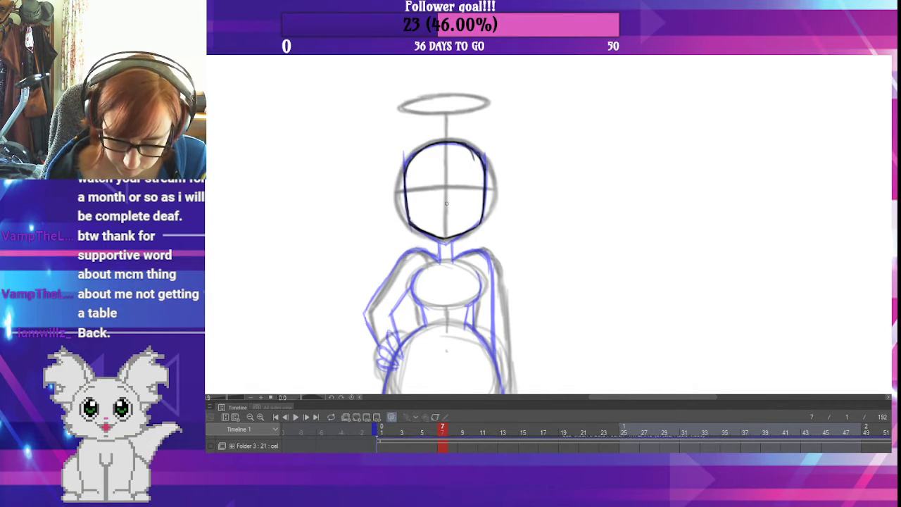
- Draw the vertical and curved horizontal face guidelines on frame 7, and darken the straight face guidelines on frame 1
left_click_drag(445, 142, 445, 239)
left_click_drag(404, 192, 483, 190)
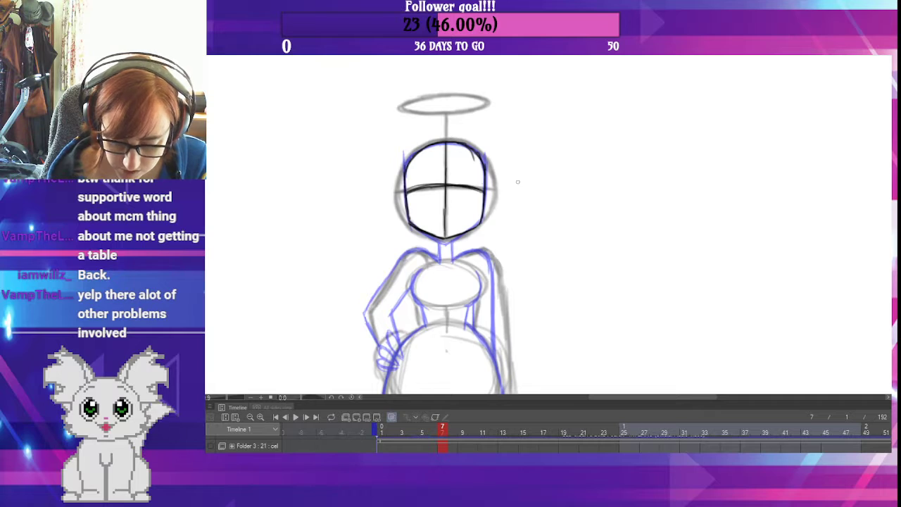
left_click(392, 427)
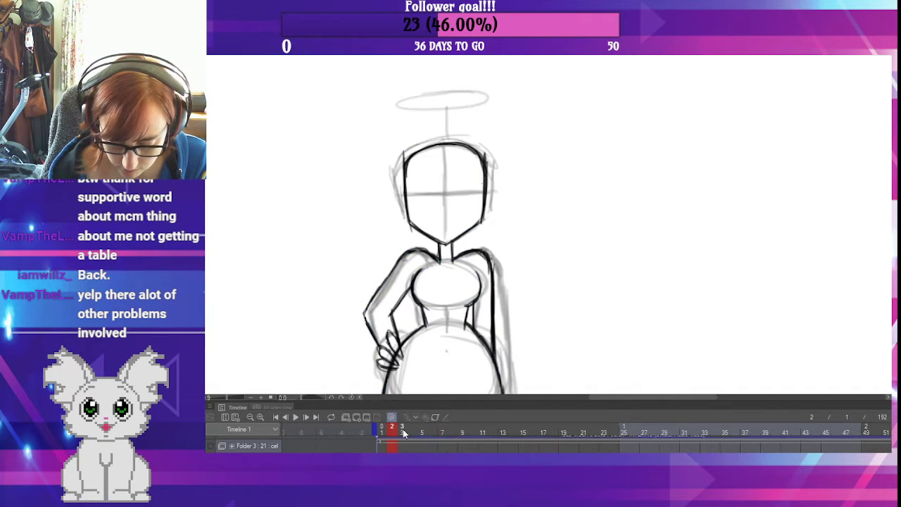
left_click(380, 426)
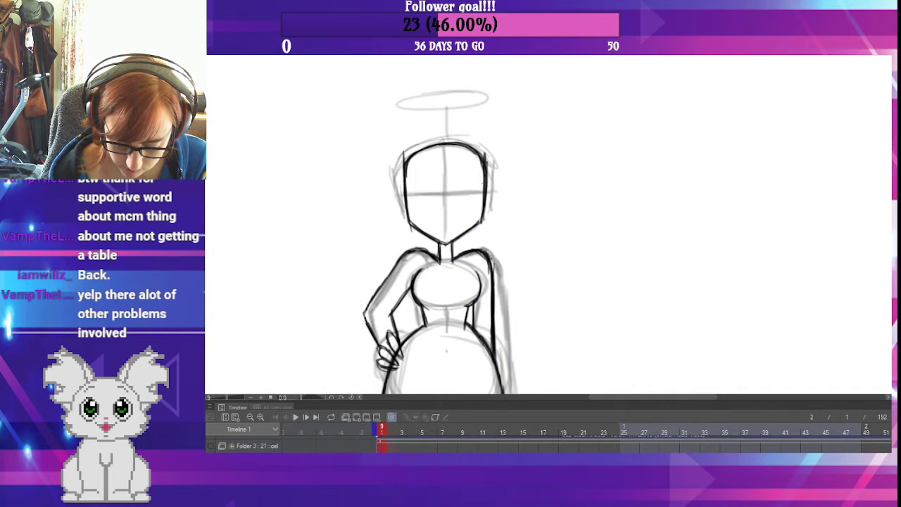
left_click_drag(444, 145, 446, 236)
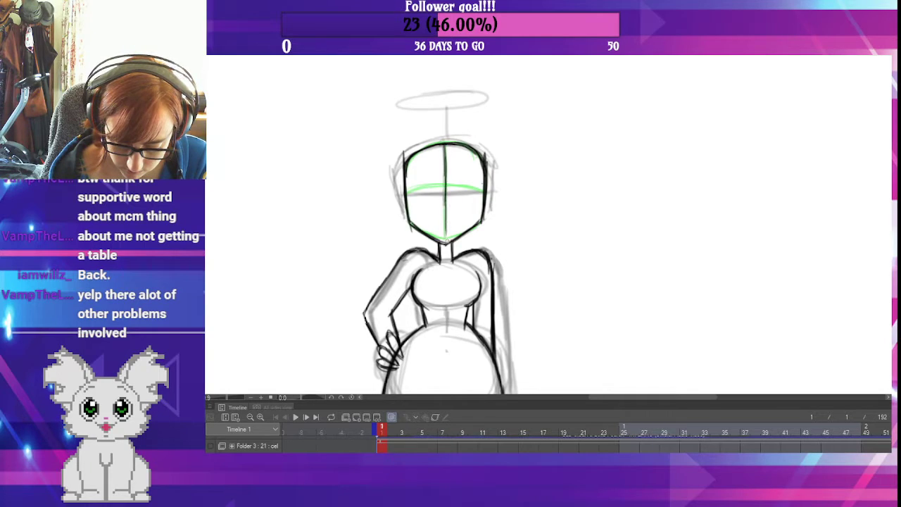
mouse_move(406, 193)
left_mouse_down()
mouse_move(484, 191)
mouse_move(406, 193)
left_mouse_up()
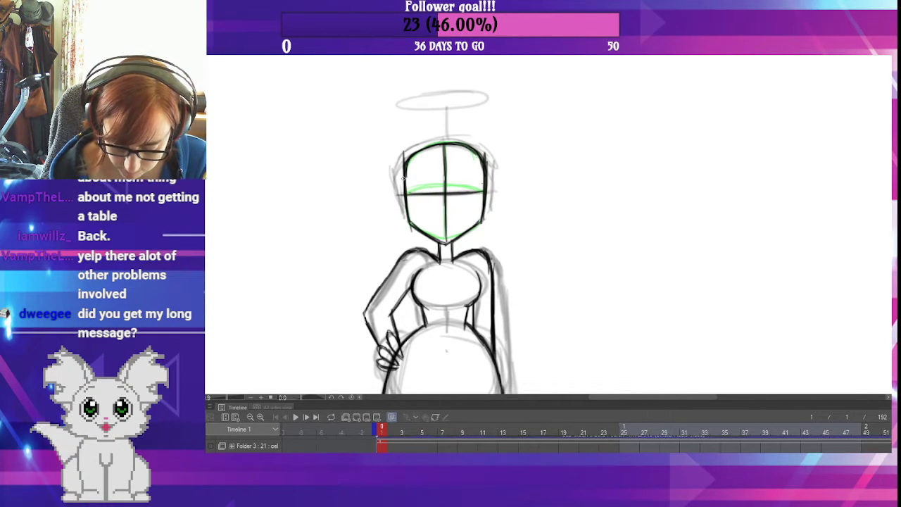
- Return to frame 7 and trace the neck and the bent arm from shoulder to wrist over the onion skin
left_click(472, 427)
left_click(462, 427)
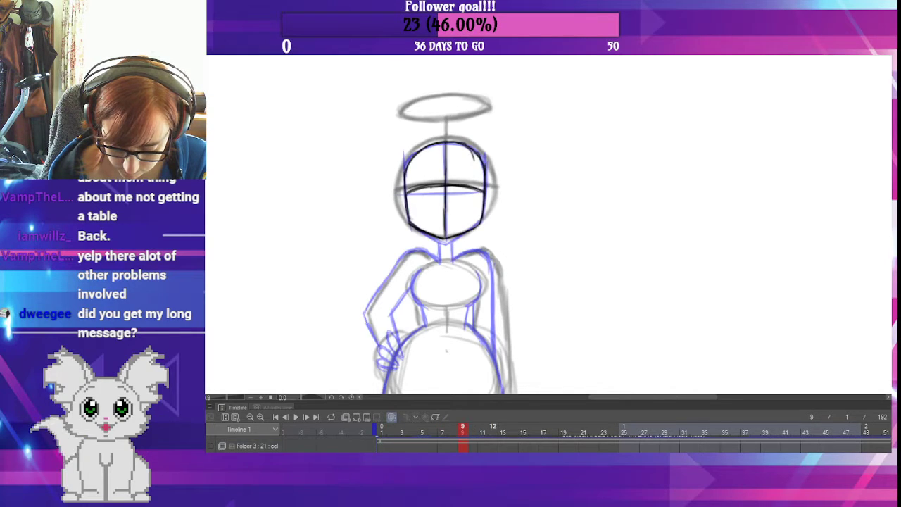
left_click(437, 428)
scroll(530, 321, "down", 2)
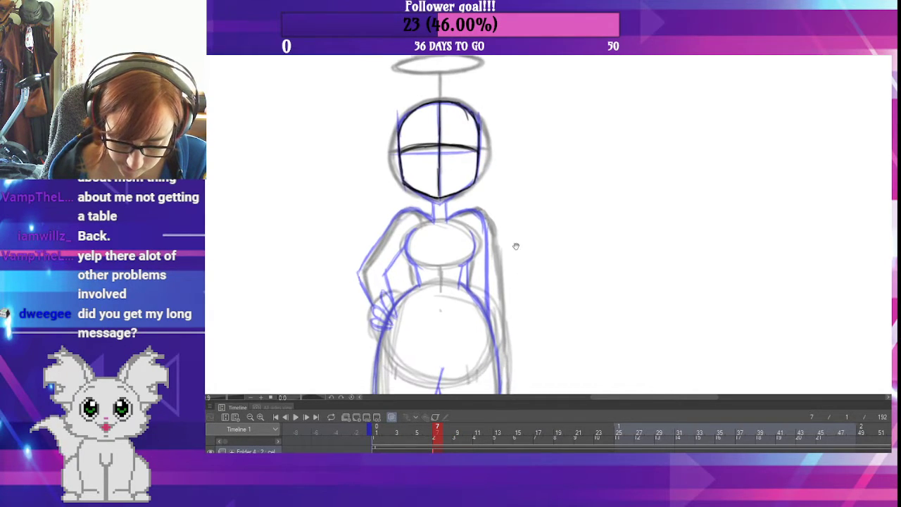
mouse_move(435, 198)
left_mouse_down()
mouse_move(432, 216)
mouse_move(447, 218)
left_mouse_up()
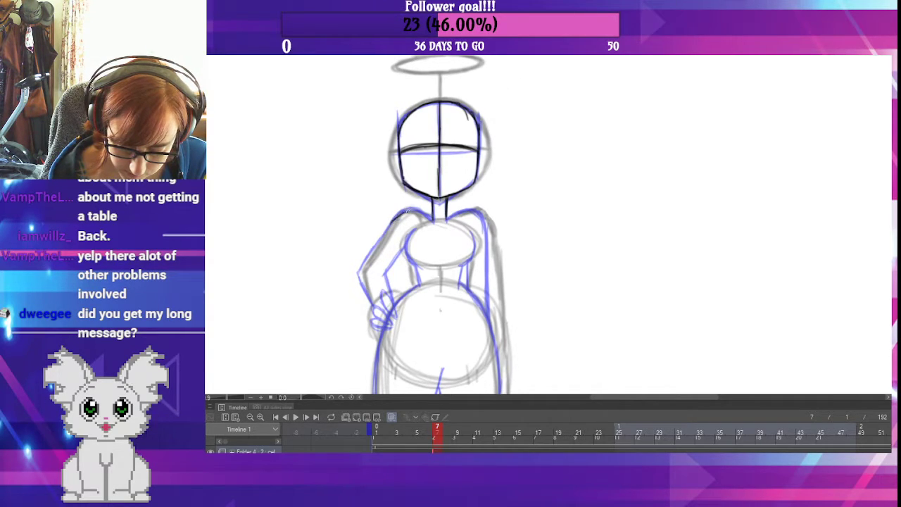
mouse_move(394, 218)
left_mouse_down()
mouse_move(419, 210)
mouse_move(431, 220)
mouse_move(403, 211)
mouse_move(416, 212)
mouse_move(382, 237)
mouse_move(389, 222)
mouse_move(358, 273)
mouse_move(363, 267)
mouse_move(357, 278)
mouse_move(375, 311)
left_mouse_up()
left_click_drag(382, 276, 391, 297)
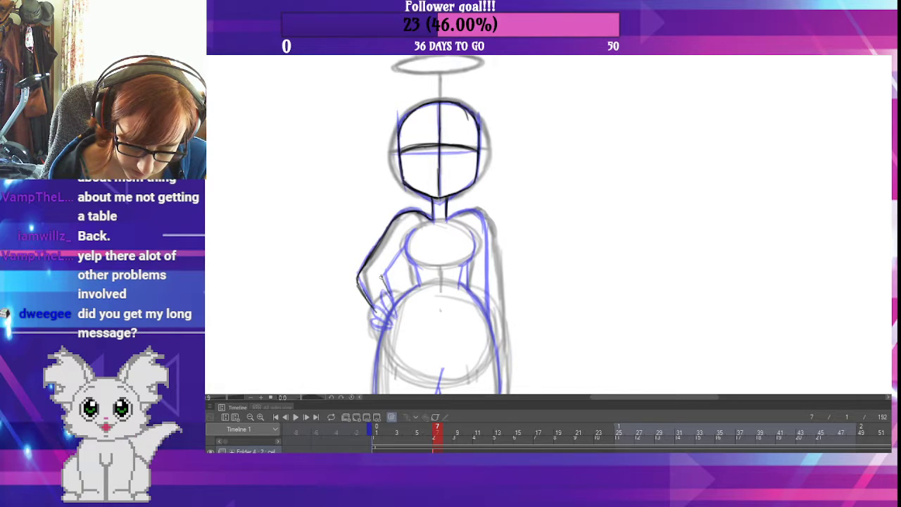
left_click_drag(406, 248, 380, 277)
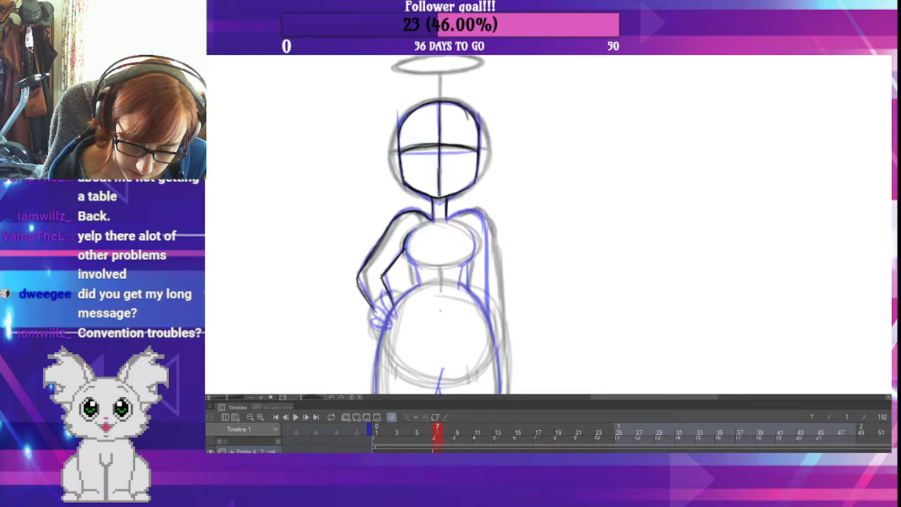
- Trace the chest, waist and lowered arm lines on frame 7, along with the hand resting on the hip
left_click_drag(407, 259, 406, 249)
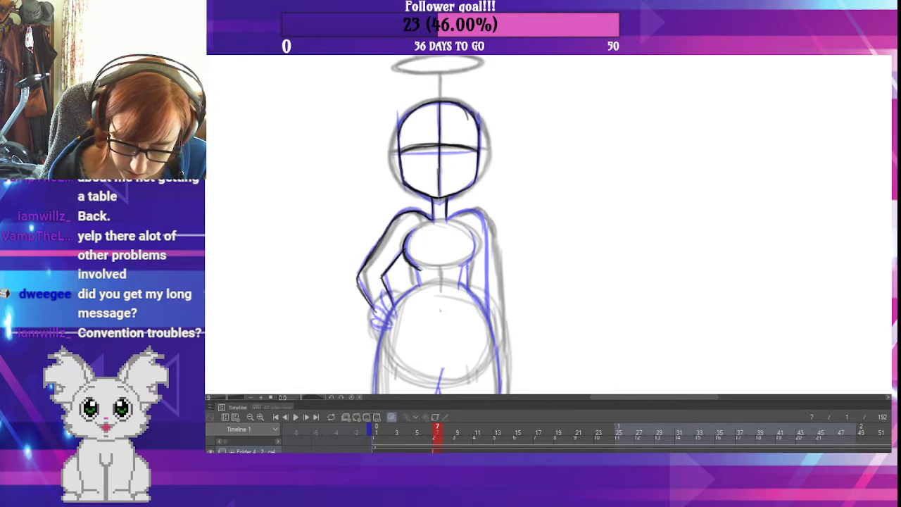
mouse_move(466, 263)
left_mouse_down()
mouse_move(473, 239)
mouse_move(474, 248)
mouse_move(468, 232)
mouse_move(458, 269)
left_mouse_up()
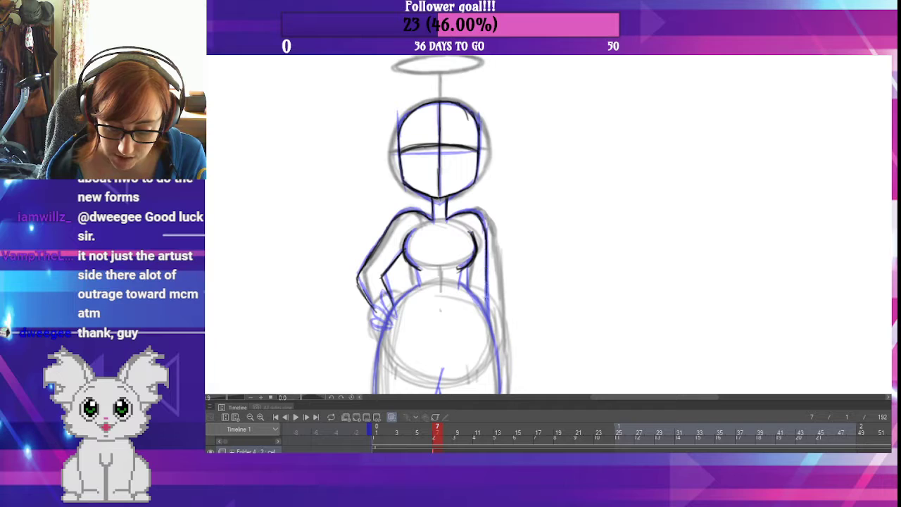
left_click_drag(499, 302, 509, 261)
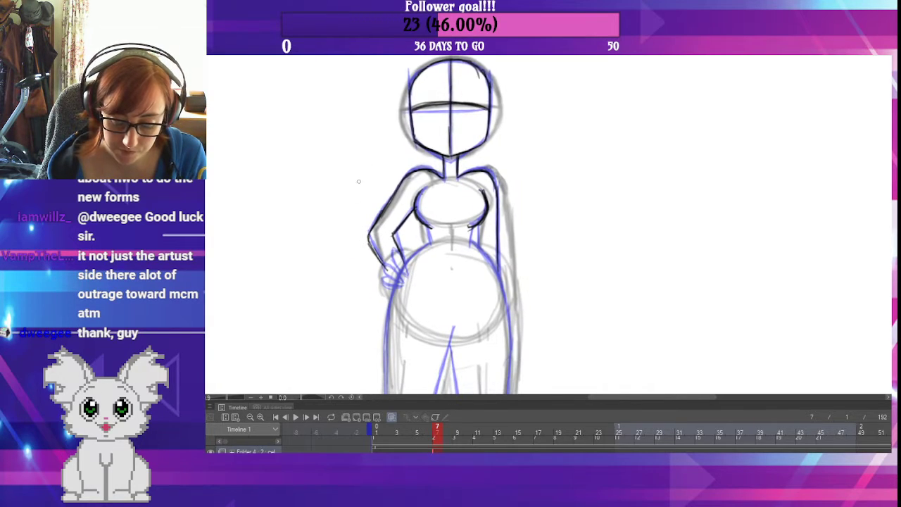
mouse_move(392, 252)
left_mouse_down()
mouse_move(408, 278)
mouse_move(393, 252)
mouse_move(392, 272)
mouse_move(397, 257)
mouse_move(409, 276)
mouse_move(392, 255)
mouse_move(384, 267)
mouse_move(404, 285)
mouse_move(387, 273)
mouse_move(389, 285)
mouse_move(384, 272)
mouse_move(406, 288)
left_mouse_up()
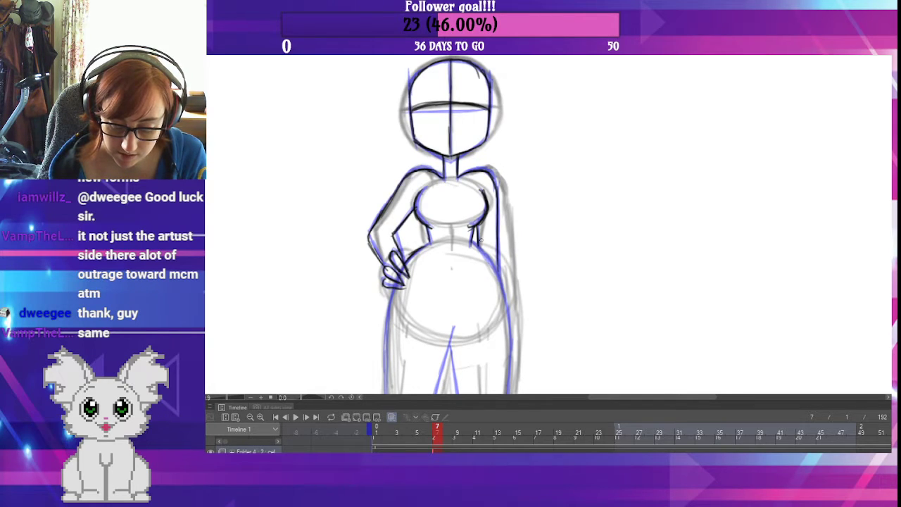
- Trace the hips and the inner and outer thigh lines of both legs on frame 7
scroll(476, 228, "down", 3)
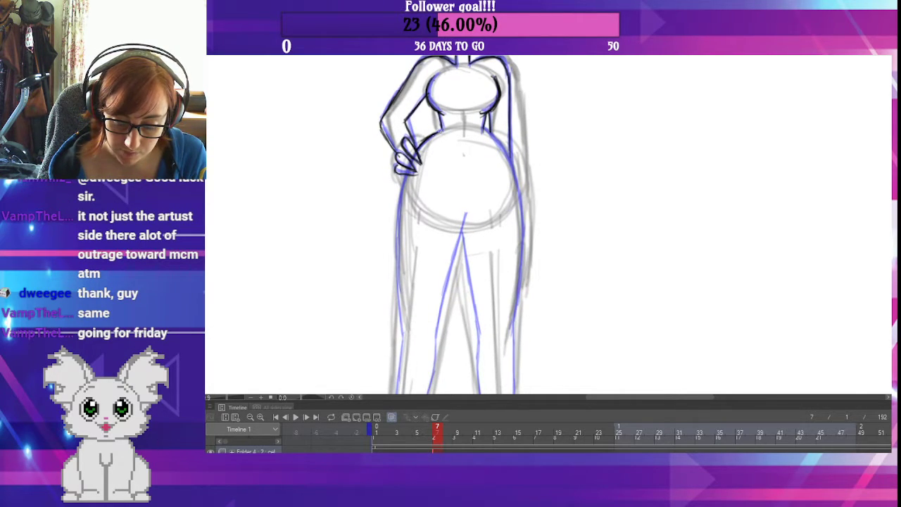
mouse_move(405, 178)
left_mouse_down()
mouse_move(397, 257)
mouse_move(403, 335)
left_mouse_up()
left_click_drag(464, 212, 435, 334)
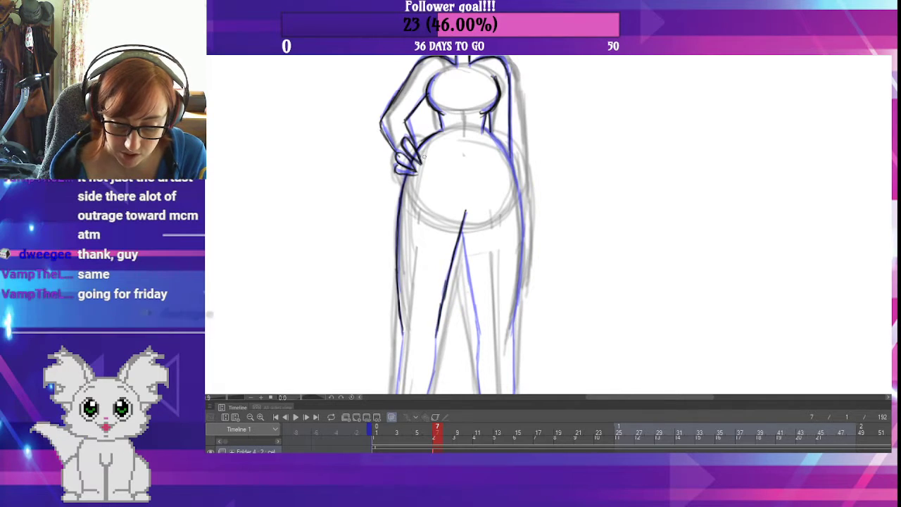
left_click_drag(461, 230, 477, 328)
left_click_drag(470, 294, 478, 334)
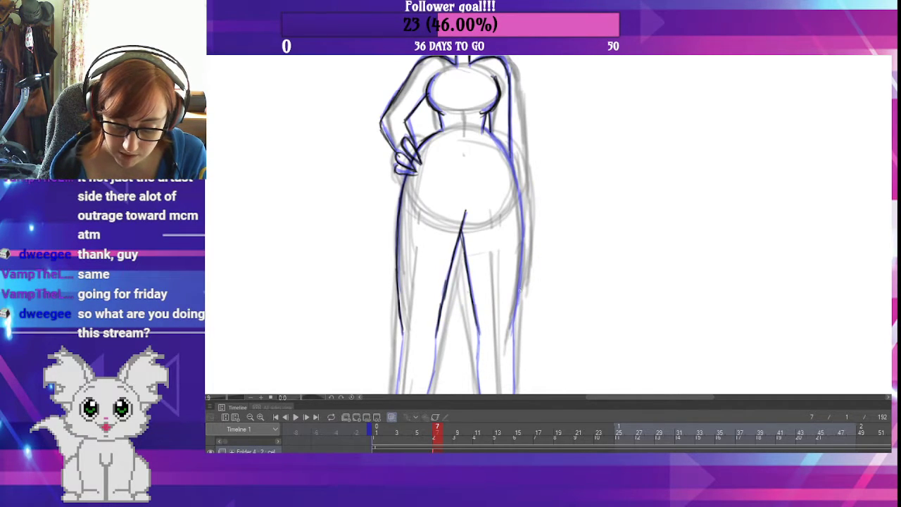
left_click_drag(522, 282, 513, 327)
mouse_move(523, 245)
left_mouse_down()
mouse_move(520, 273)
mouse_move(523, 213)
left_mouse_up()
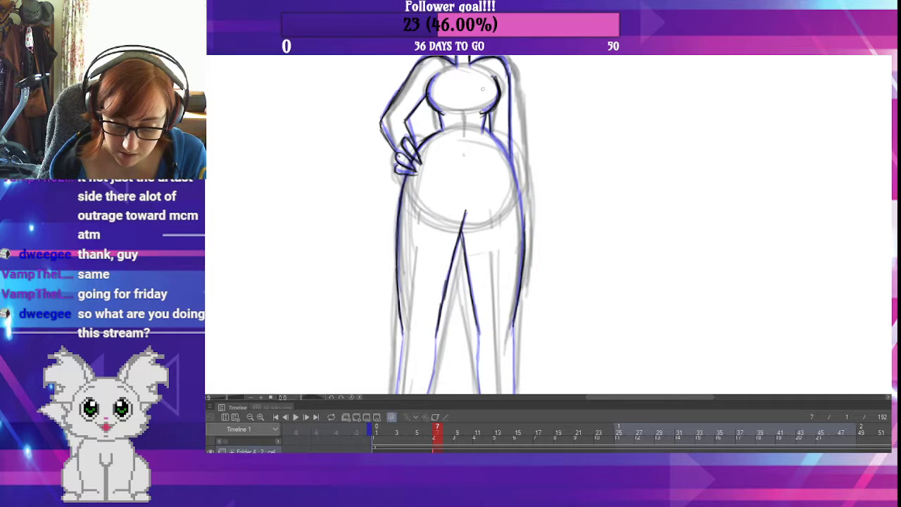
left_click_drag(486, 129, 525, 221)
- Trace the lower leg outlines and both pointed feet on frame 7, following the onion skin down to the ground line
left_click_drag(522, 317, 517, 152)
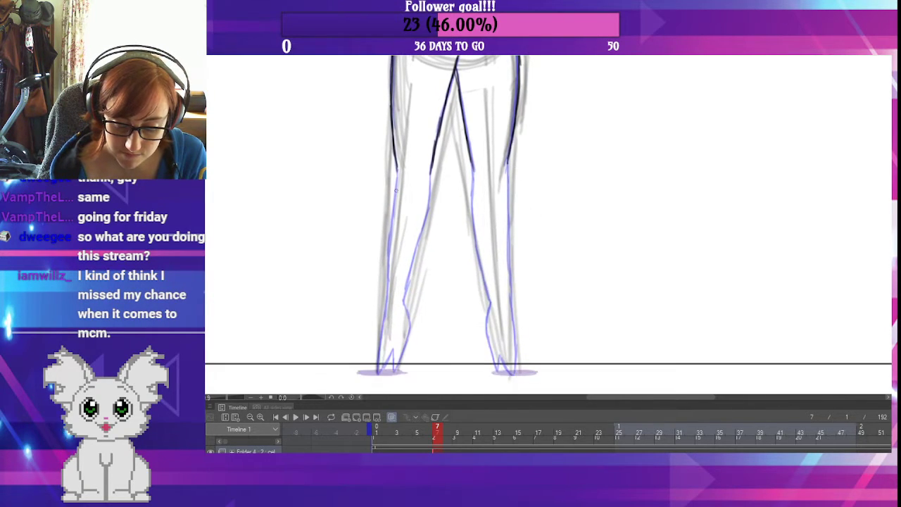
left_click_drag(398, 170, 386, 287)
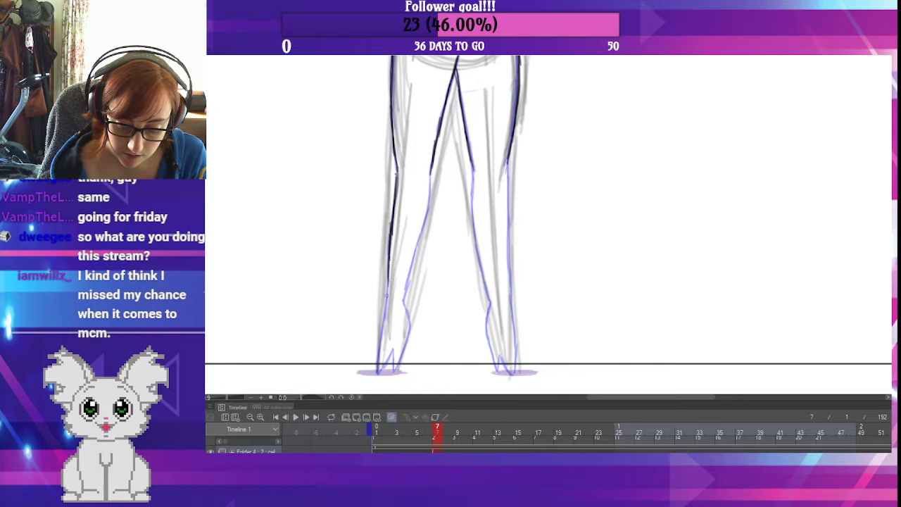
left_click_drag(377, 369, 387, 257)
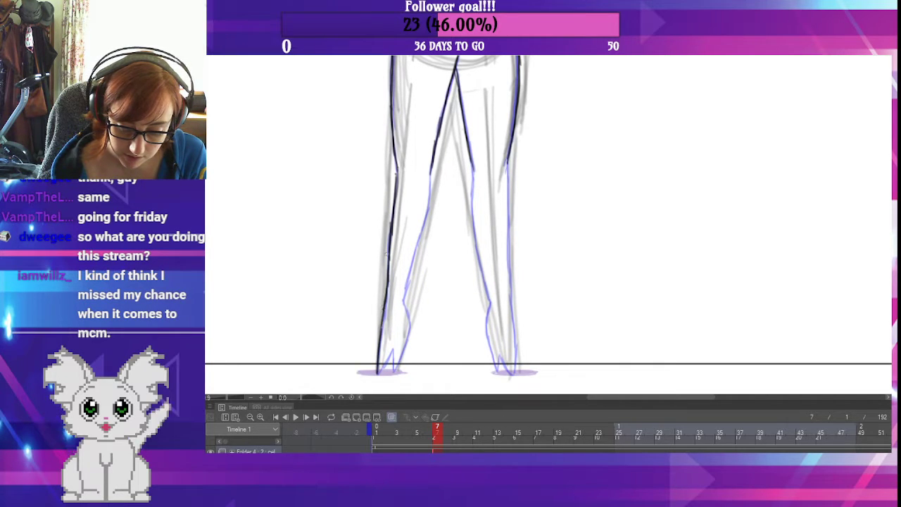
mouse_move(378, 372)
left_mouse_down()
mouse_move(395, 341)
mouse_move(394, 371)
left_mouse_up()
mouse_move(403, 338)
left_mouse_down()
mouse_move(431, 156)
mouse_move(458, 116)
mouse_move(491, 310)
left_mouse_up()
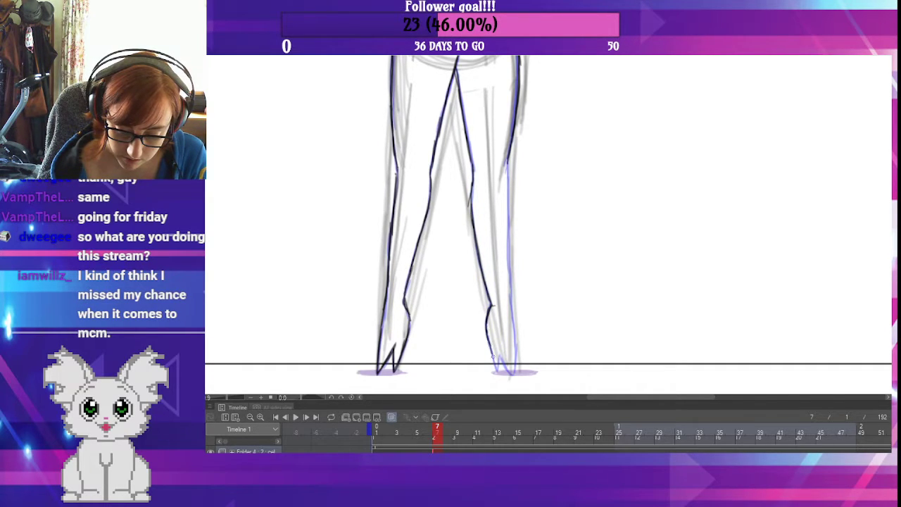
mouse_move(498, 354)
left_mouse_down()
mouse_move(512, 373)
mouse_move(510, 275)
left_mouse_up()
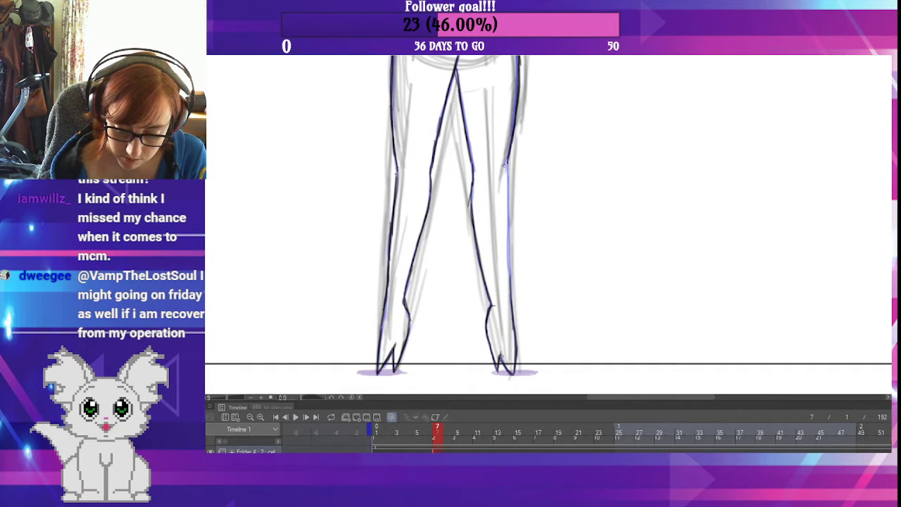
left_click_drag(507, 159, 509, 259)
left_click_drag(507, 201, 511, 307)
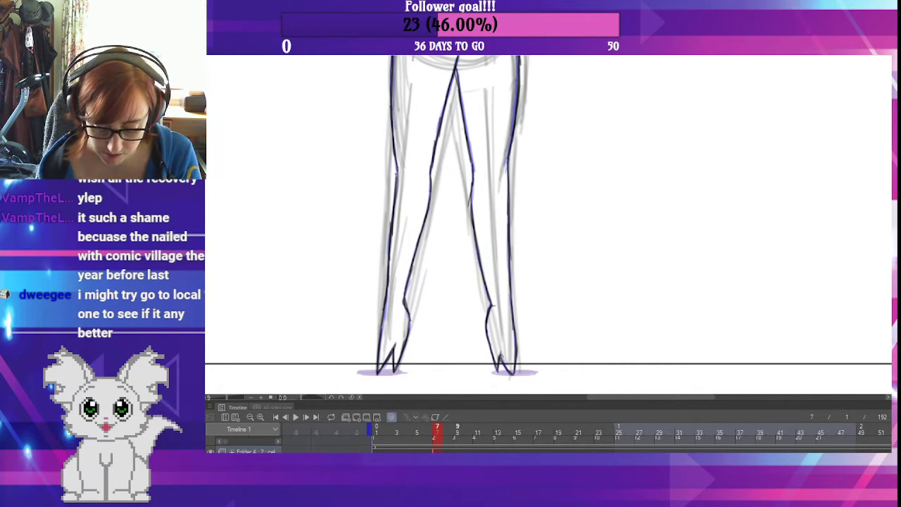
- Redraw the curved horizontal face guideline on frame 7 as a darker arc, comparing the head with the rough on frame 9
left_click(458, 431)
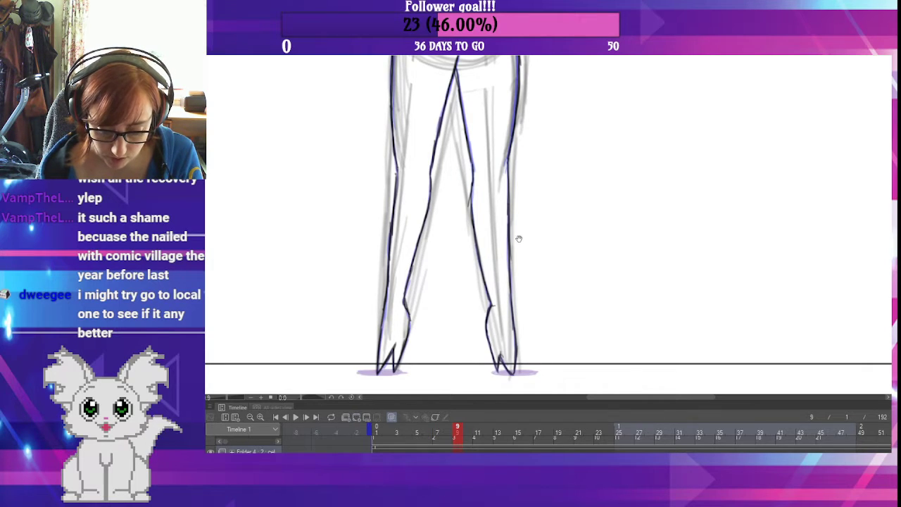
left_click_drag(503, 115, 531, 377)
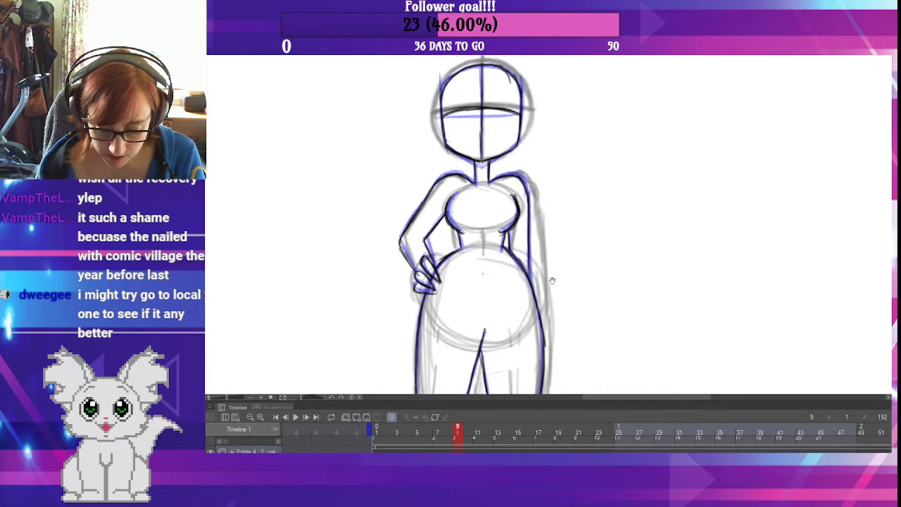
left_click_drag(552, 280, 582, 337)
left_click(447, 429)
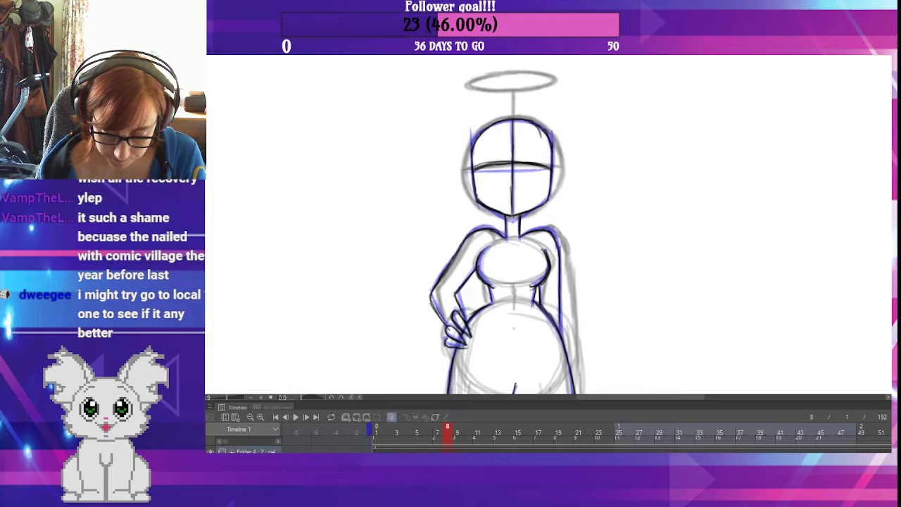
left_click(458, 429)
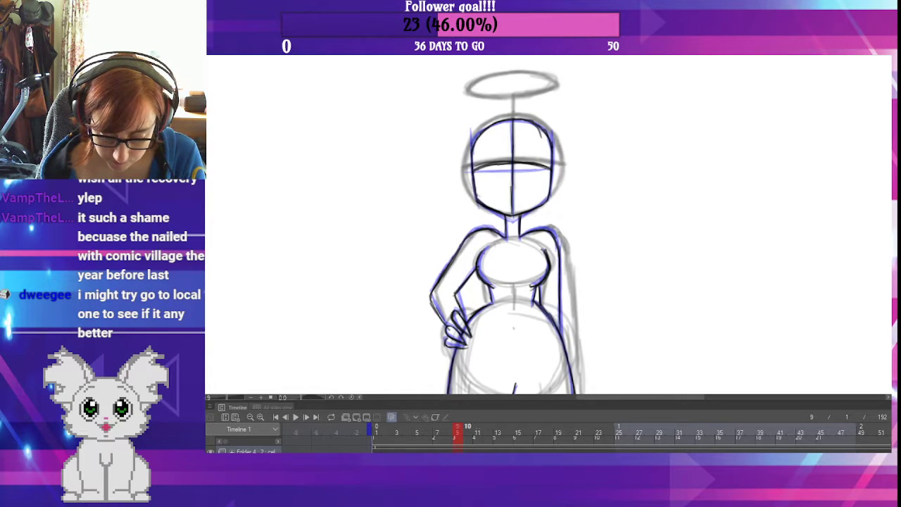
left_click(437, 429)
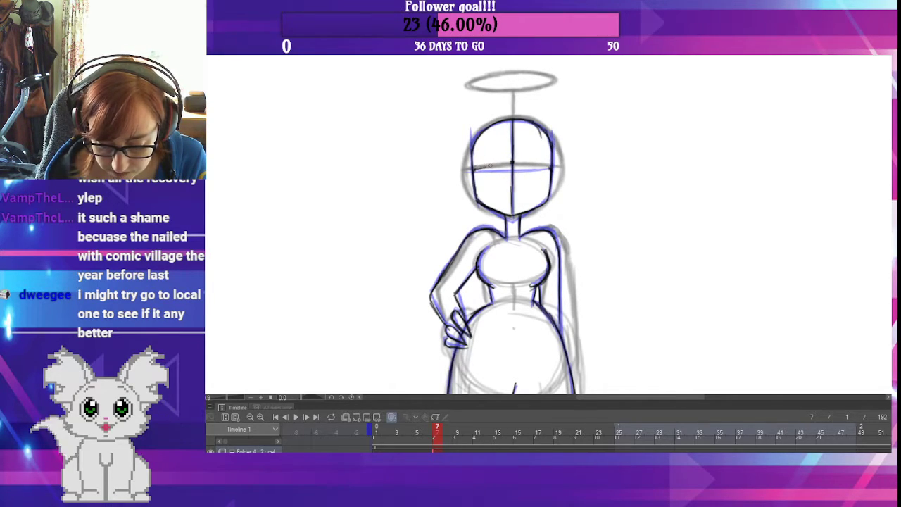
mouse_move(505, 164)
left_mouse_down()
mouse_move(480, 168)
mouse_move(543, 167)
mouse_move(483, 168)
left_mouse_up()
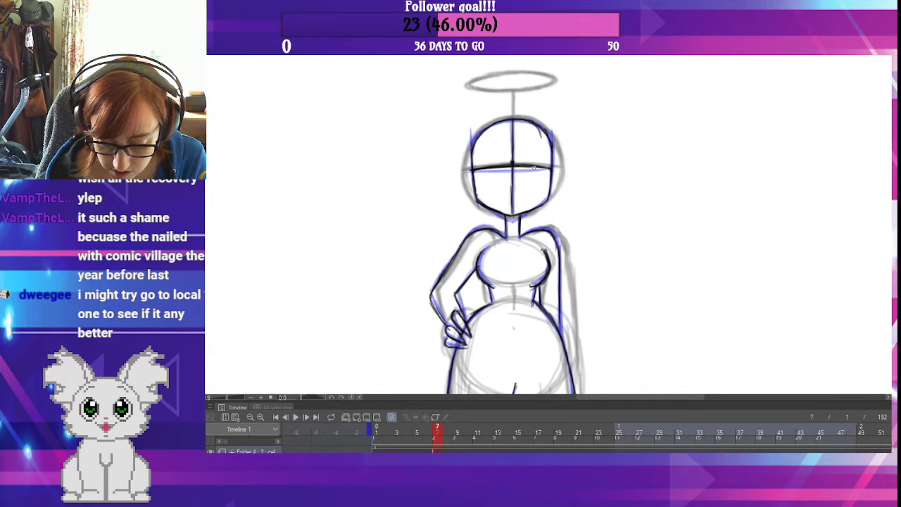
key("Right")
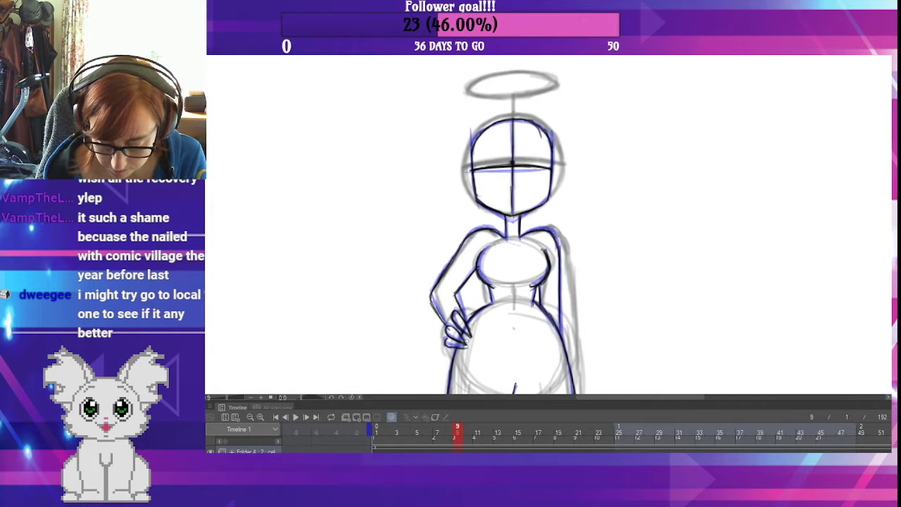
key("Left")
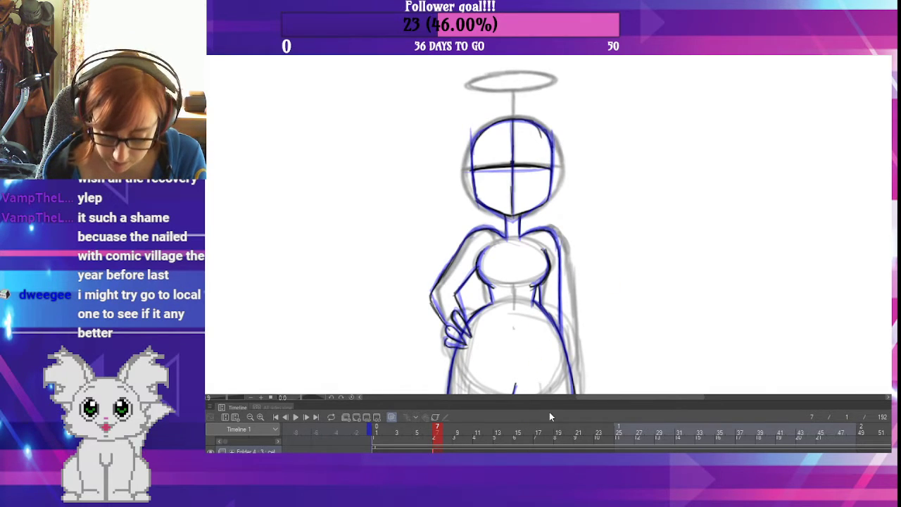
- On frame 9, erase the horizontal face guideline and the chin line and redraw both slightly higher
left_click(457, 428)
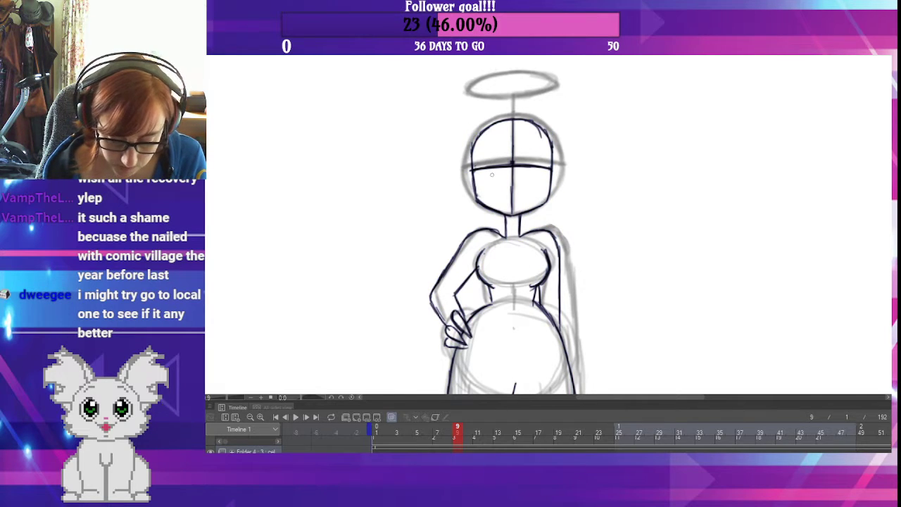
key("e")
mouse_move(492, 172)
left_mouse_down()
mouse_move(518, 169)
mouse_move(521, 158)
mouse_move(522, 173)
mouse_move(552, 166)
left_mouse_up()
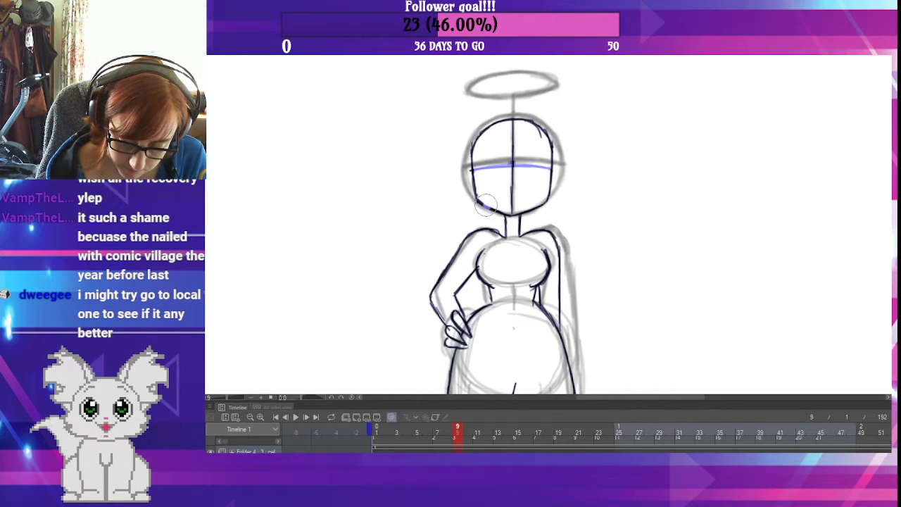
mouse_move(494, 201)
left_mouse_down()
mouse_move(506, 210)
mouse_move(536, 201)
left_mouse_up()
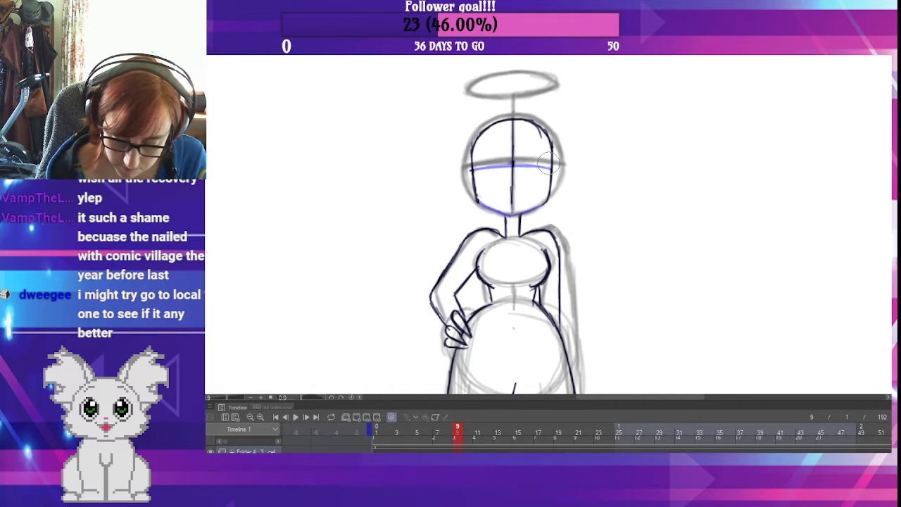
key("p")
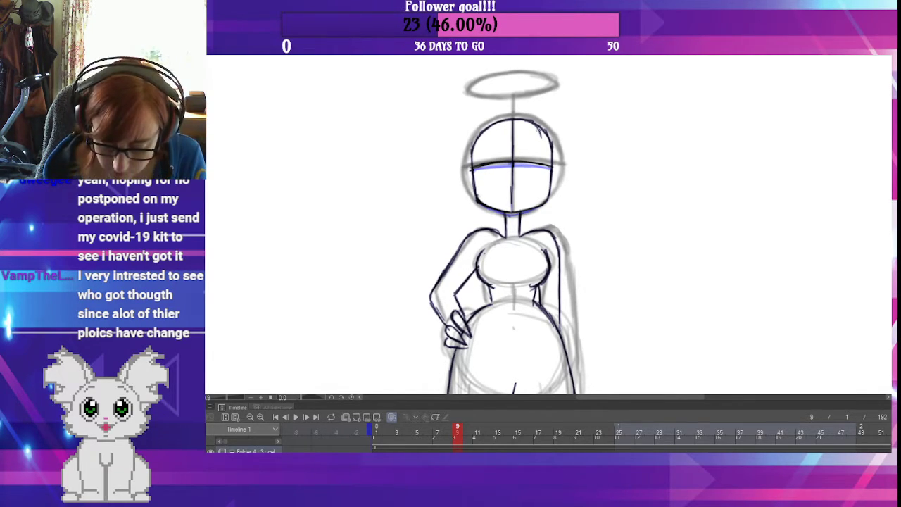
- Scrub between frames 2 and 13 to compare the refined poses with the underlying rough animation
left_click_drag(457, 441, 425, 441)
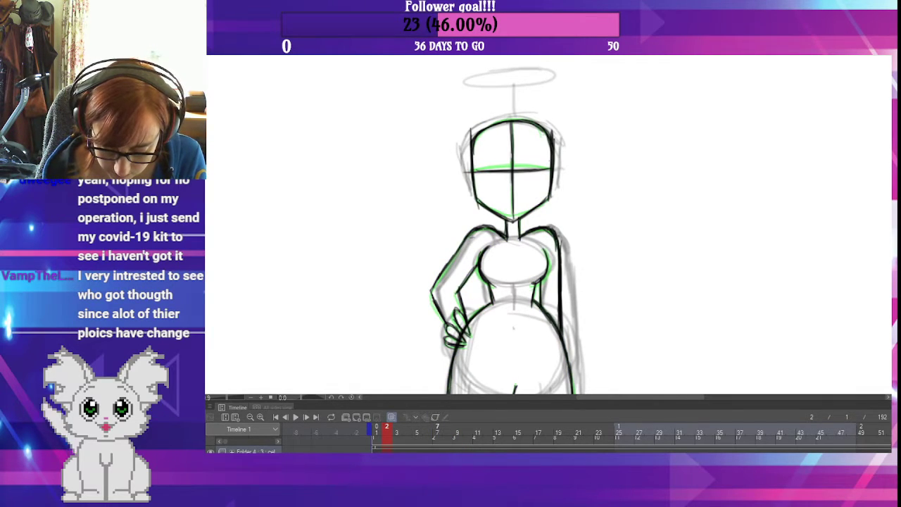
left_click(467, 440)
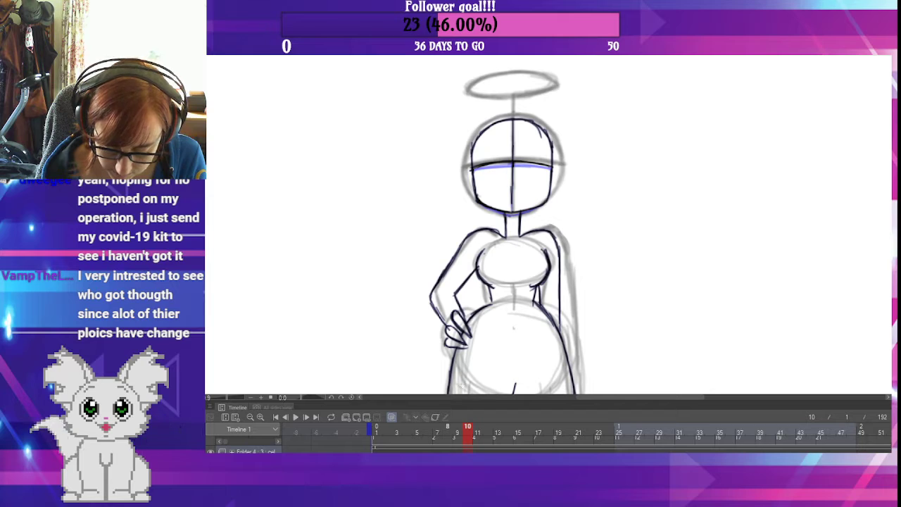
left_click_drag(602, 320, 579, 222)
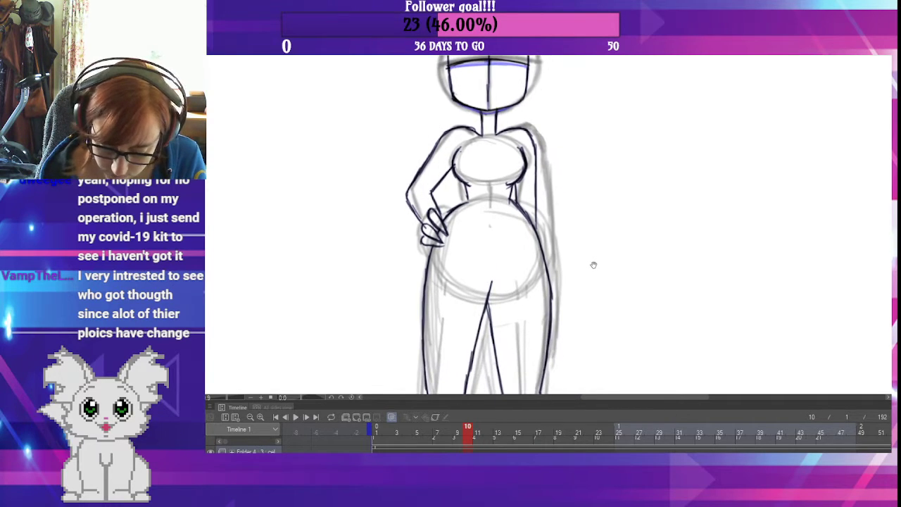
mouse_move(601, 264)
left_mouse_down()
mouse_move(610, 305)
mouse_move(598, 341)
left_mouse_up()
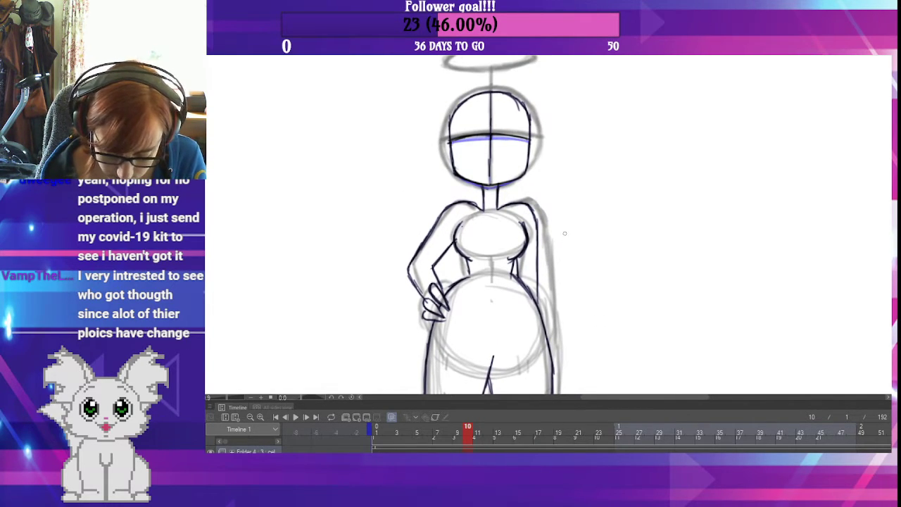
left_click(438, 435)
left_click(458, 430)
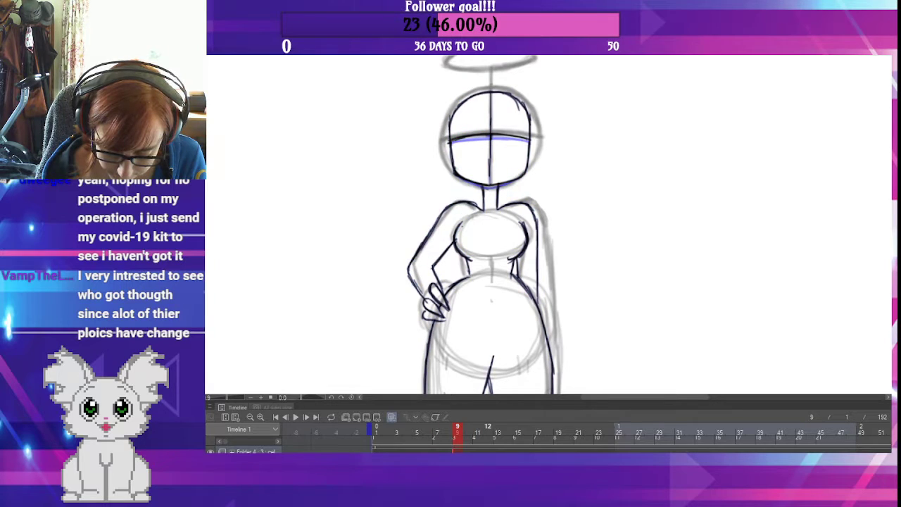
left_click(488, 431)
key("Right")
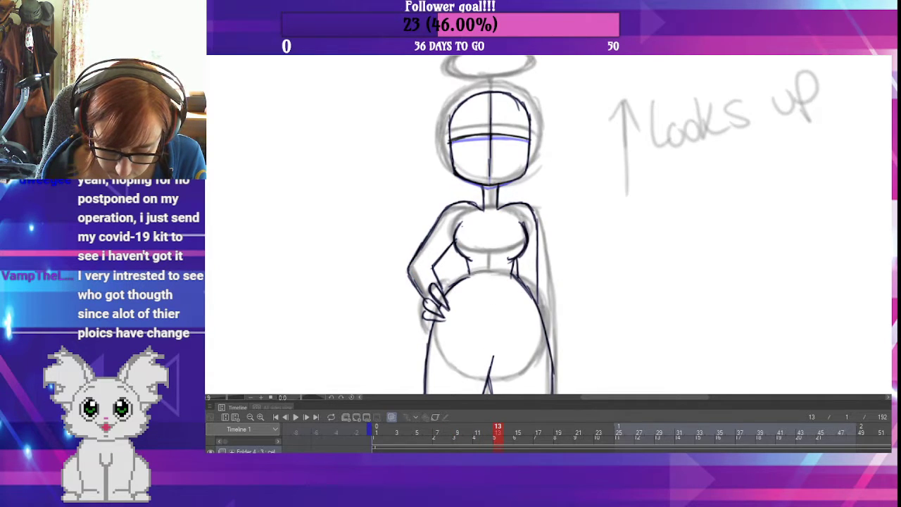
left_click(457, 429)
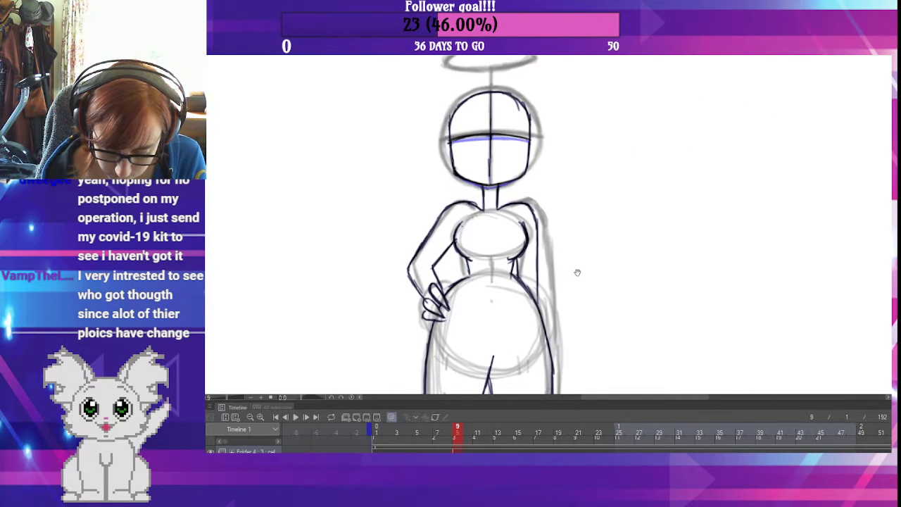
- Erase the shoulder, arm and chest lines on frame 9, and redraw the bent arm from shoulder to wrist slightly inside the onion skin
left_click_drag(577, 272, 588, 311)
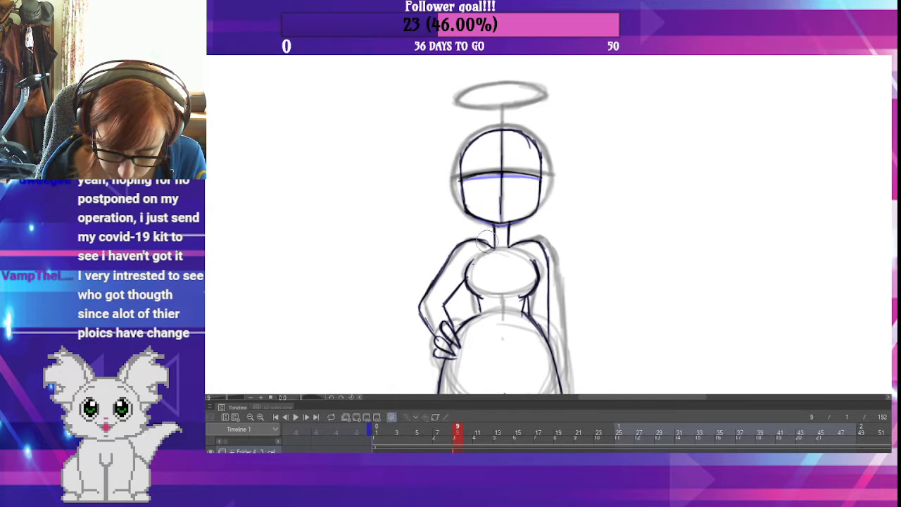
mouse_move(487, 242)
left_mouse_down()
mouse_move(459, 239)
mouse_move(430, 280)
mouse_move(426, 331)
mouse_move(436, 300)
mouse_move(453, 314)
mouse_move(441, 297)
mouse_move(472, 265)
mouse_move(481, 294)
mouse_move(531, 295)
mouse_move(547, 248)
mouse_move(559, 258)
mouse_move(546, 288)
mouse_move(548, 316)
left_mouse_up()
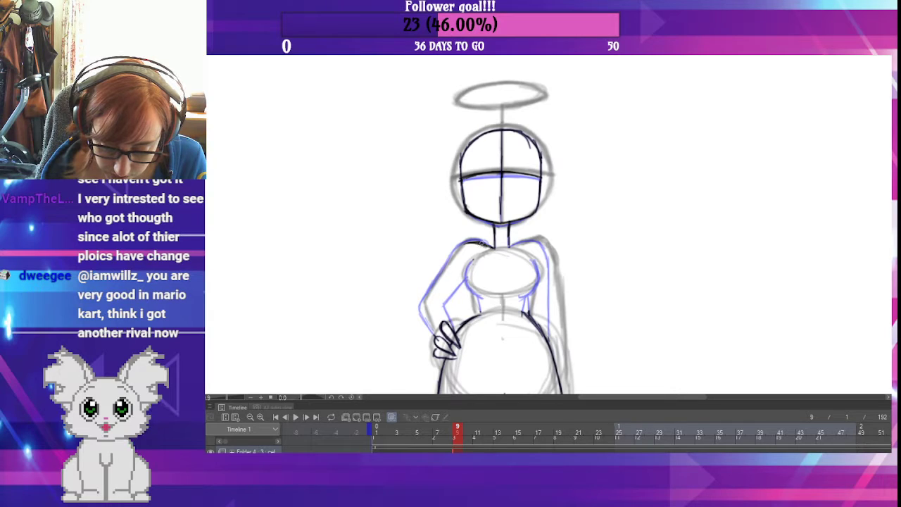
mouse_move(484, 244)
left_mouse_down()
mouse_move(448, 261)
mouse_move(421, 307)
left_mouse_up()
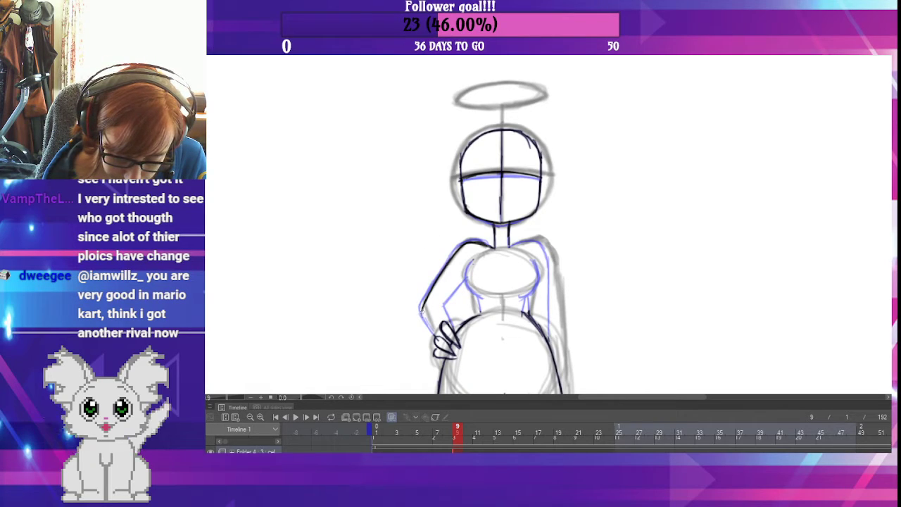
left_click_drag(422, 309, 435, 337)
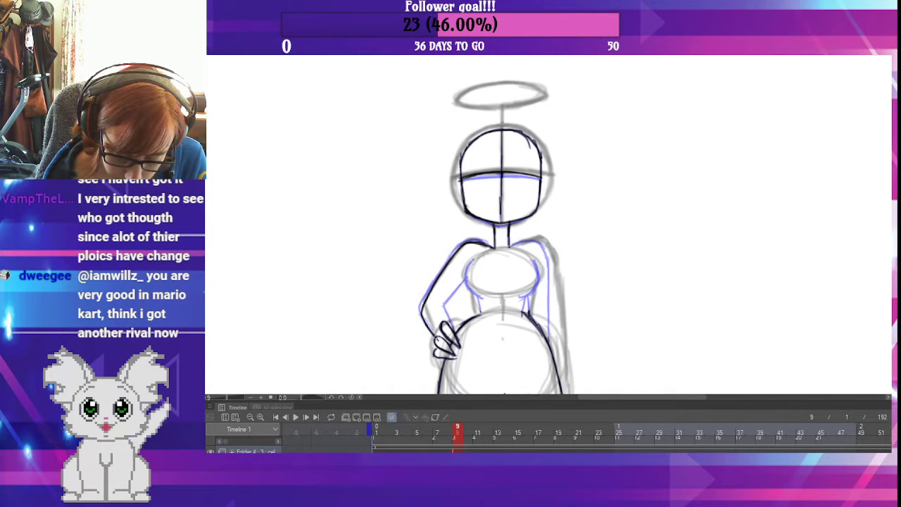
mouse_move(443, 307)
left_mouse_down()
mouse_move(457, 331)
mouse_move(466, 280)
left_mouse_up()
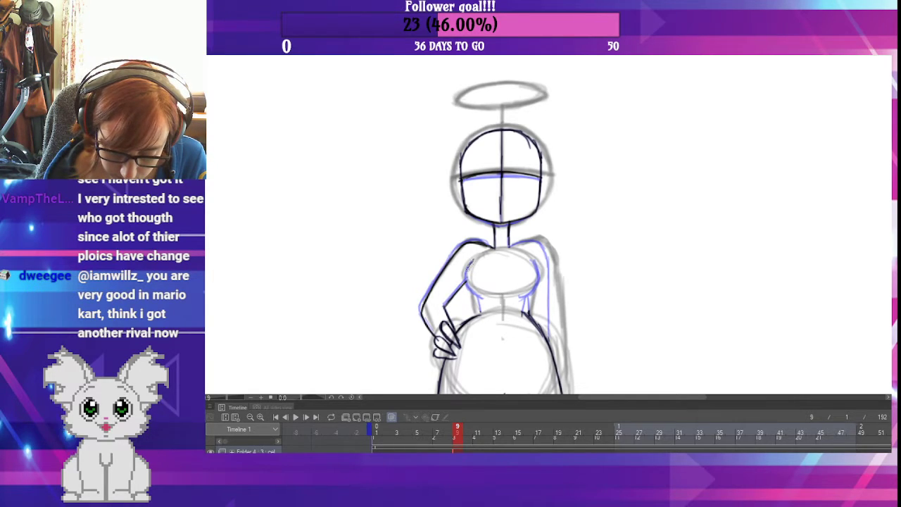
- Redraw the chest, waist, other shoulder and lowered arm lines on frame 9, and go to frame 12
mouse_move(473, 261)
left_mouse_down()
mouse_move(464, 277)
mouse_move(480, 299)
mouse_move(528, 296)
mouse_move(537, 265)
mouse_move(539, 275)
mouse_move(533, 262)
left_mouse_up()
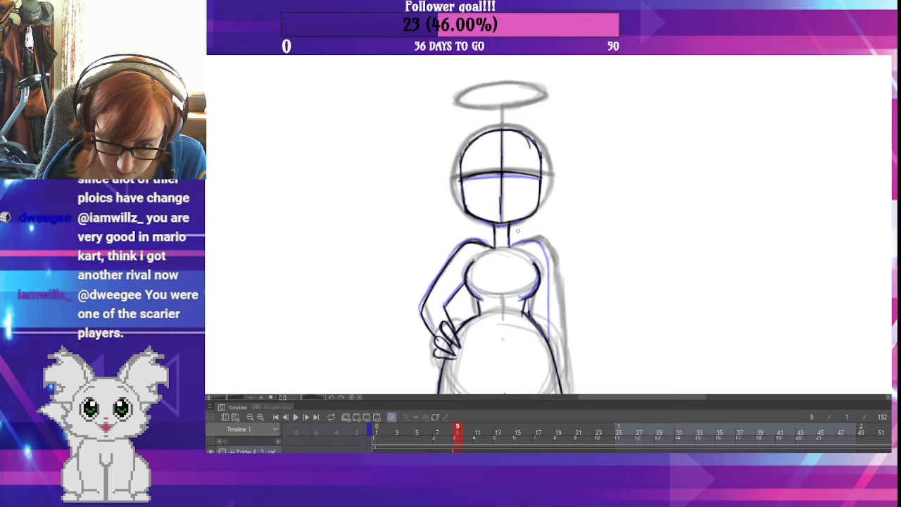
mouse_move(578, 293)
left_mouse_down()
mouse_move(570, 178)
mouse_move(561, 247)
left_mouse_up()
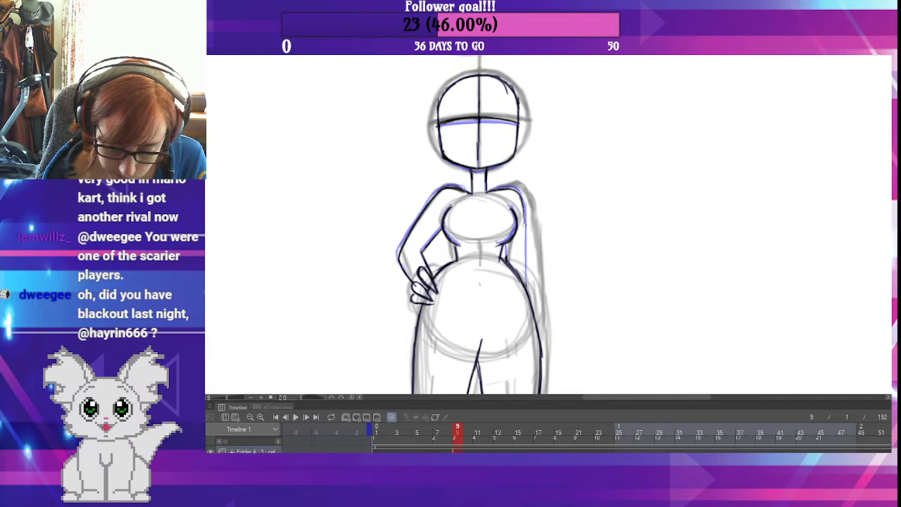
left_click_drag(524, 224, 524, 284)
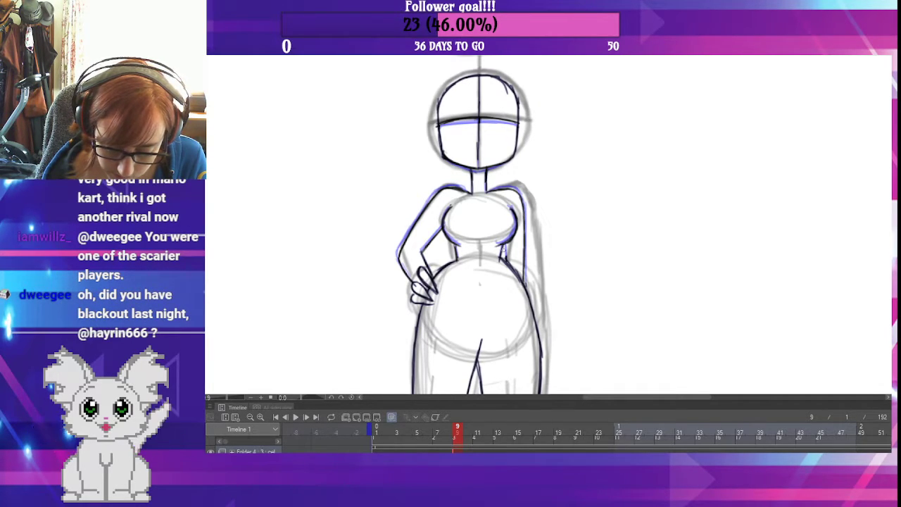
left_click_drag(503, 246, 508, 262)
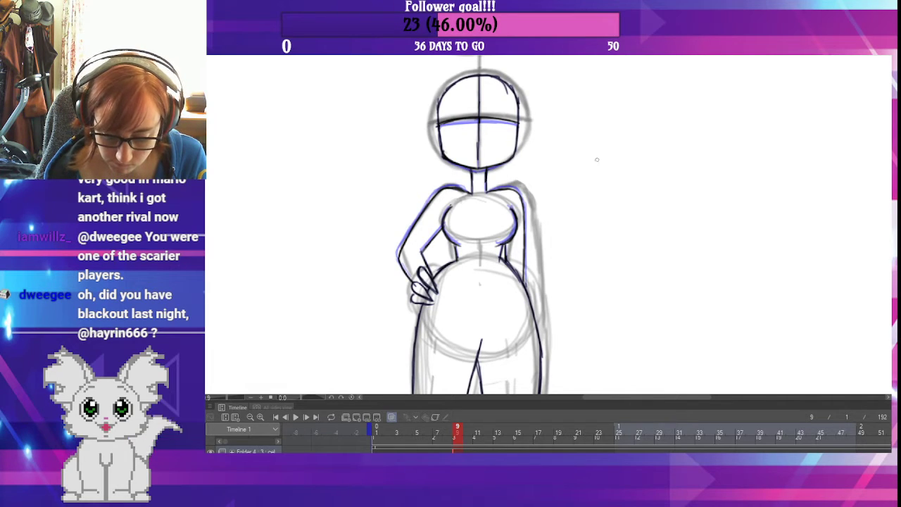
left_click(477, 430)
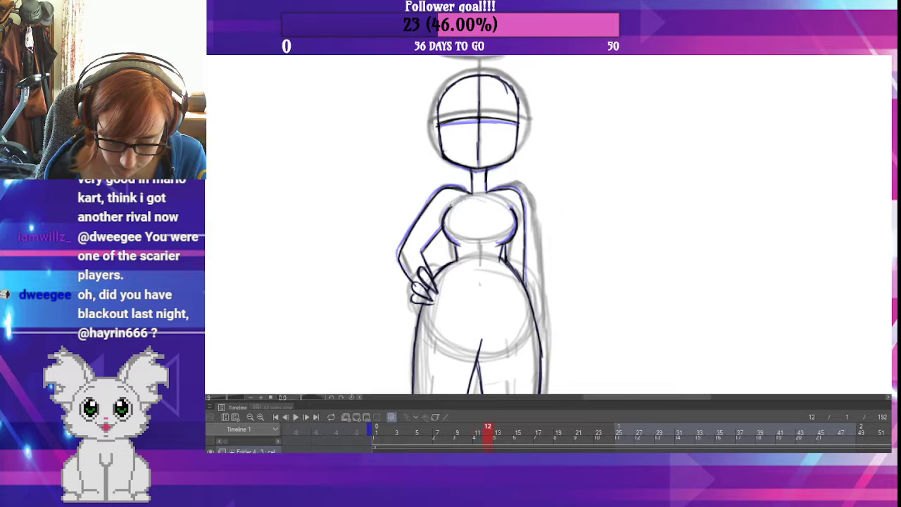
- Scrub between frames 9 and 18 to compare the refined upper body with the rough animation, returning to frame 11
left_click(508, 429)
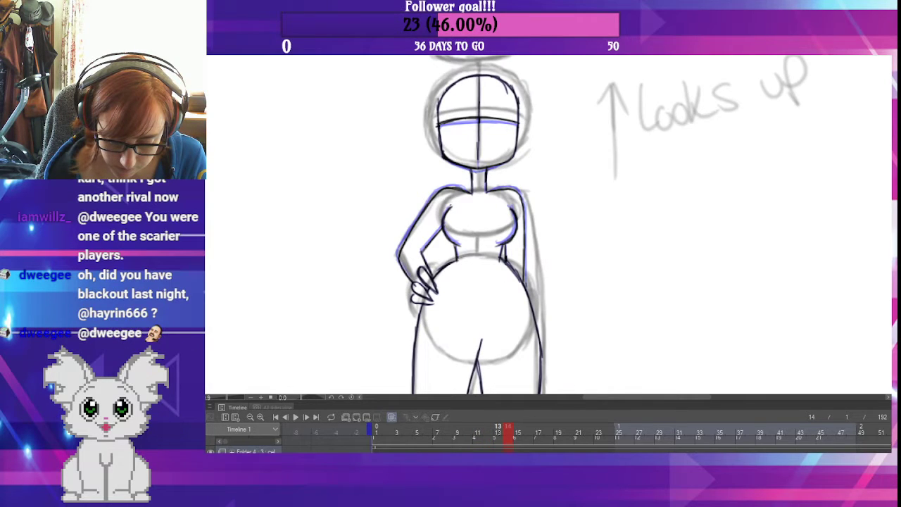
left_click(477, 428)
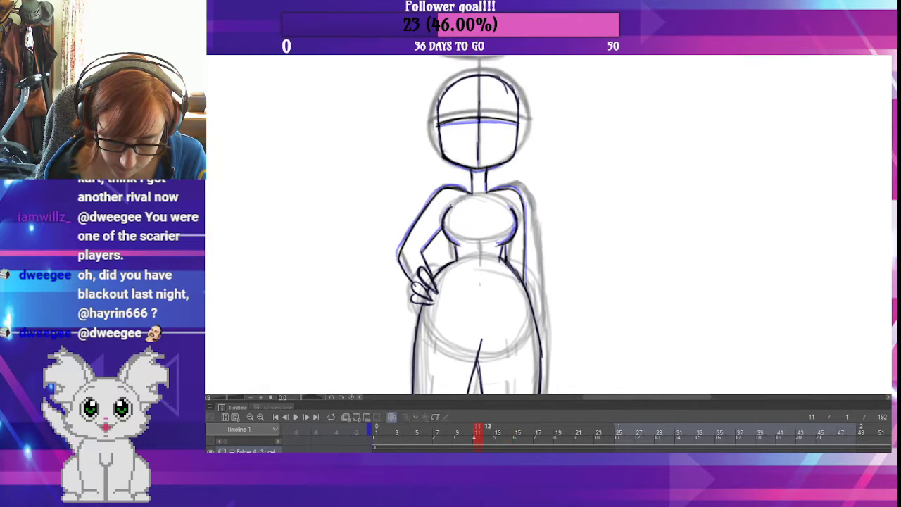
left_click_drag(572, 263, 563, 366)
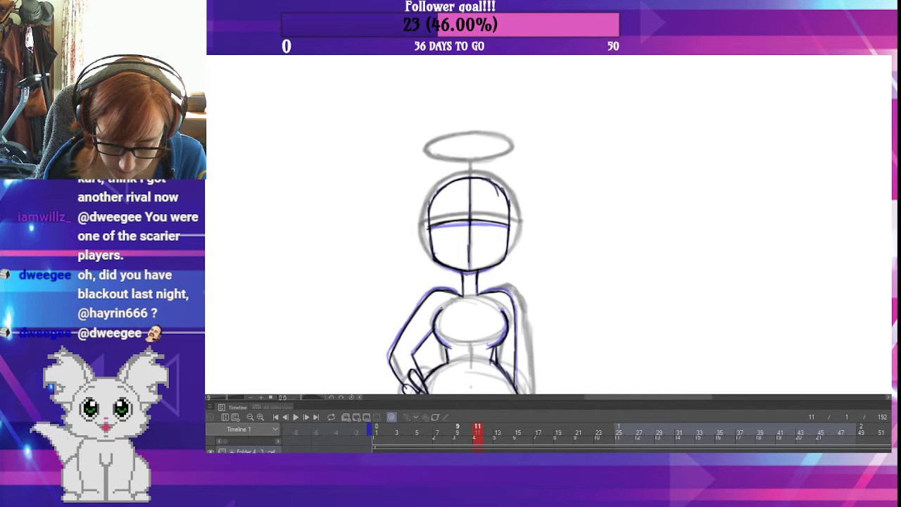
left_click(448, 428)
left_click(468, 428)
left_click(477, 429)
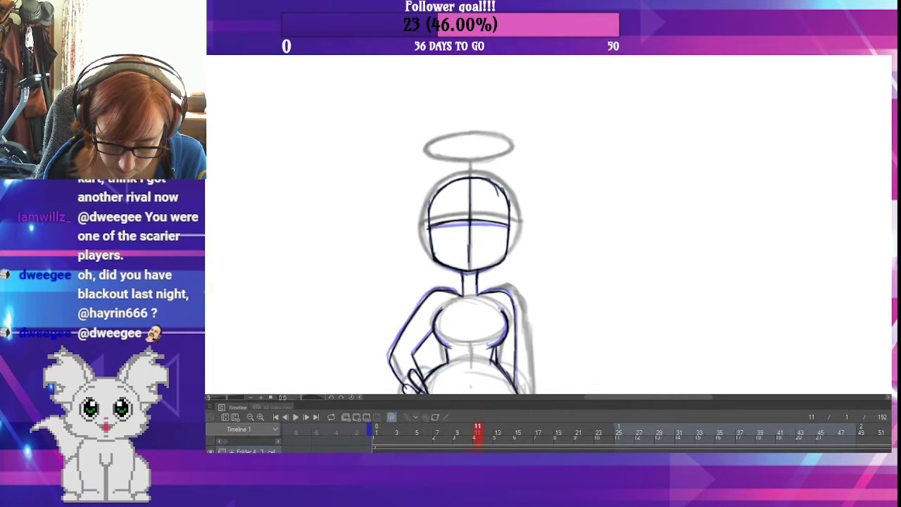
left_click(507, 429)
left_click(527, 428)
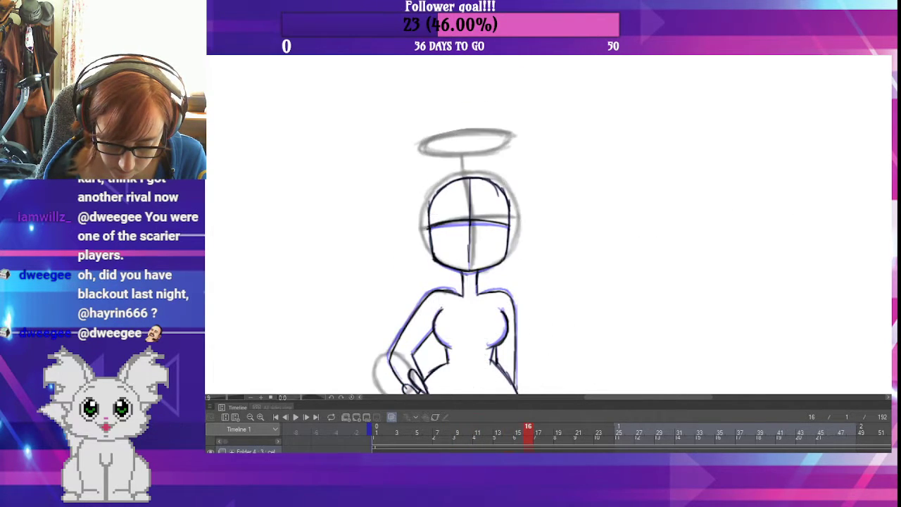
left_click(548, 429)
left_click(497, 428)
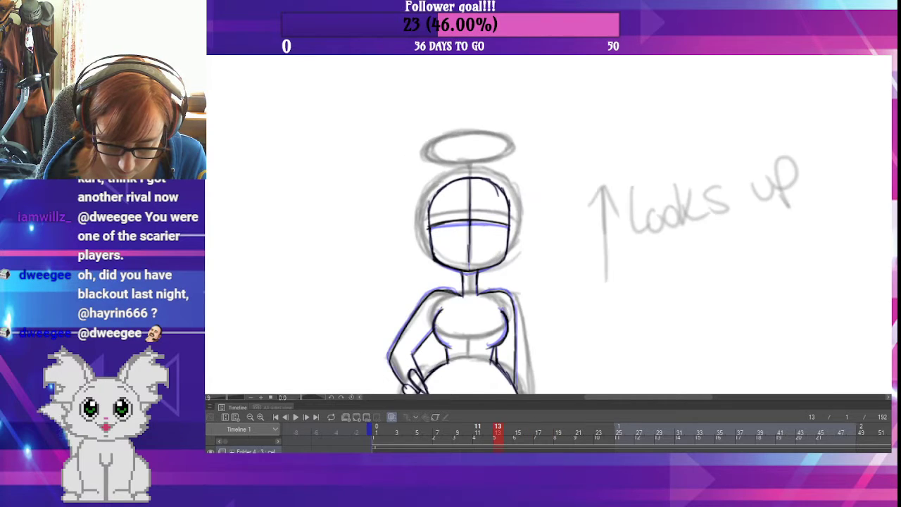
left_click(477, 428)
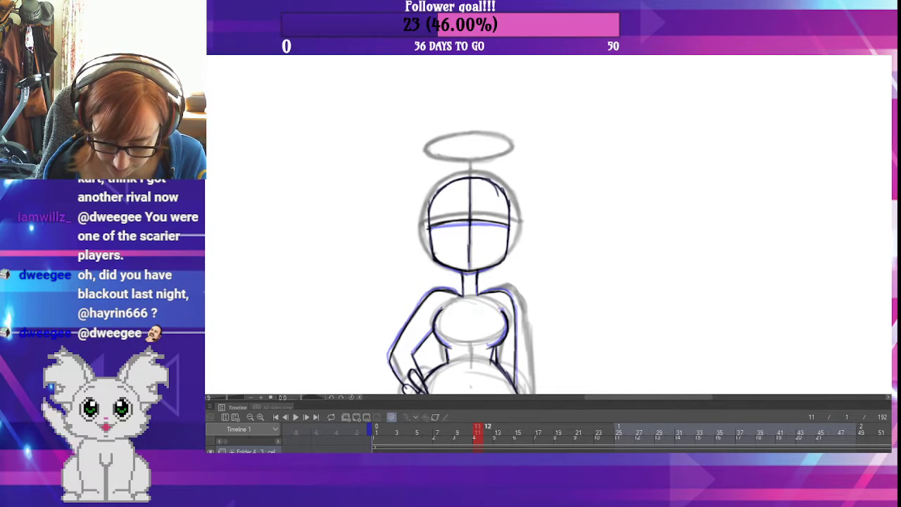
- Examine the torso, hips and legs on frame 11 against the rough sketch
left_click_drag(559, 342, 574, 226)
left_click_drag(585, 325, 597, 244)
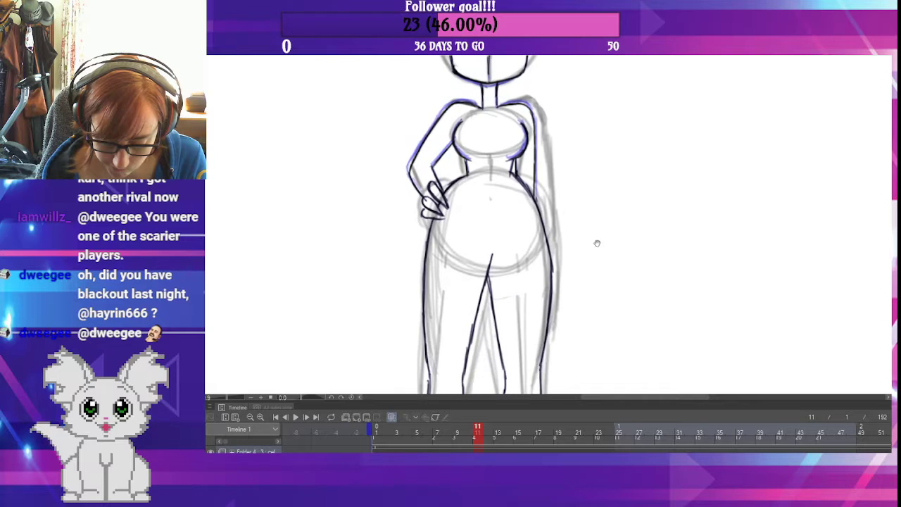
left_click_drag(598, 302, 601, 235)
mouse_move(593, 285)
left_mouse_down()
mouse_move(598, 232)
mouse_move(590, 297)
left_mouse_up()
left_click_drag(598, 264, 593, 303)
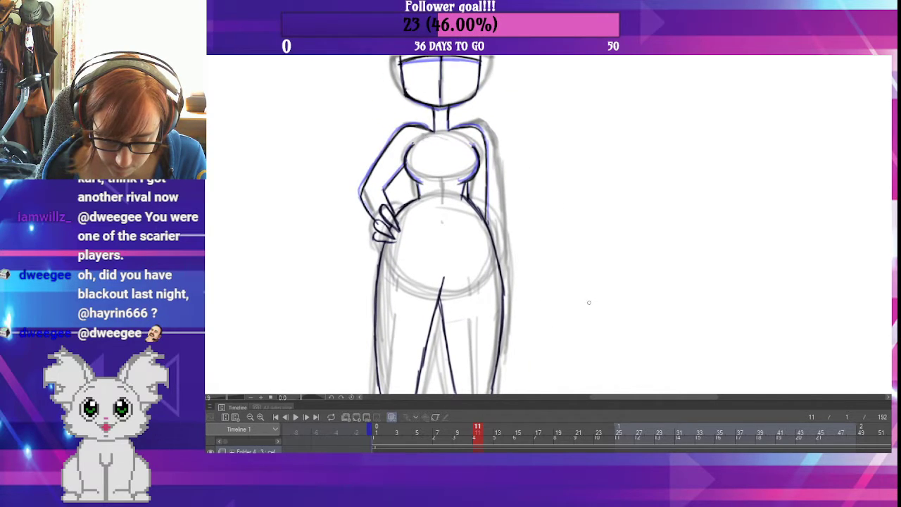
left_click_drag(579, 312, 579, 200)
left_click_drag(587, 237, 579, 314)
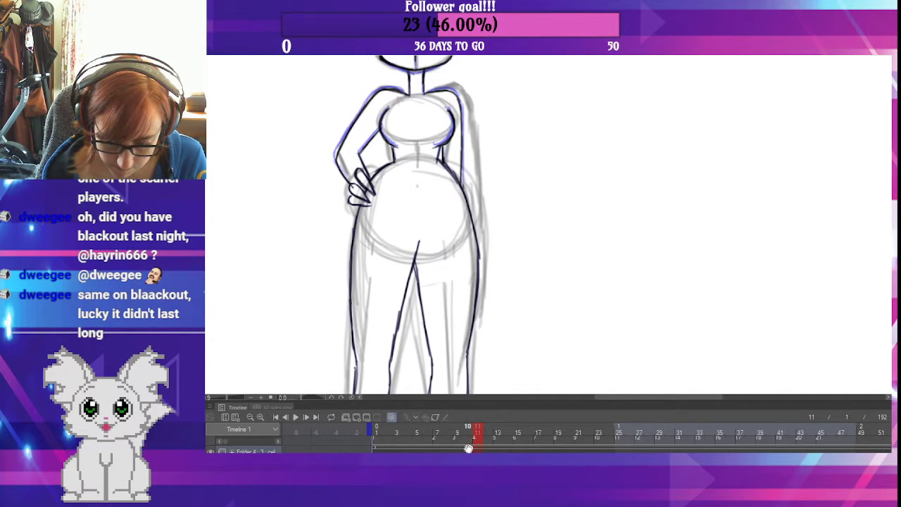
- On frame 11, erase the top curve of the head and redraw both halves slightly lower, inside the onion skin
scroll(529, 293, "up", 5)
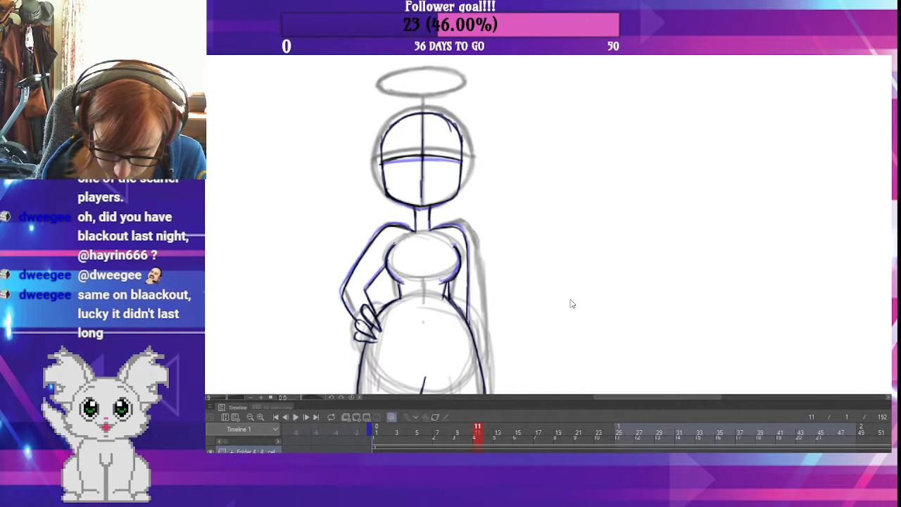
left_click_drag(577, 221, 623, 292)
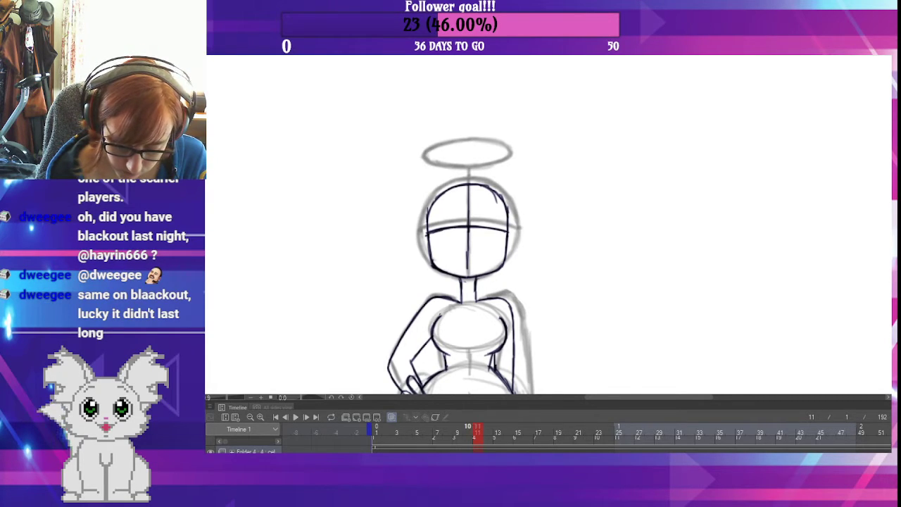
left_click(467, 431)
left_click(476, 430)
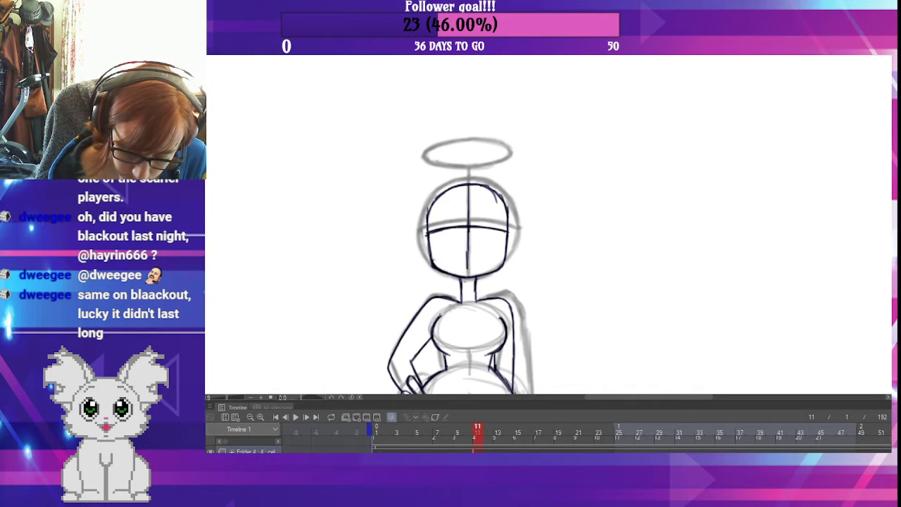
mouse_move(426, 224)
left_mouse_down()
mouse_move(441, 190)
mouse_move(476, 184)
mouse_move(508, 212)
left_mouse_up()
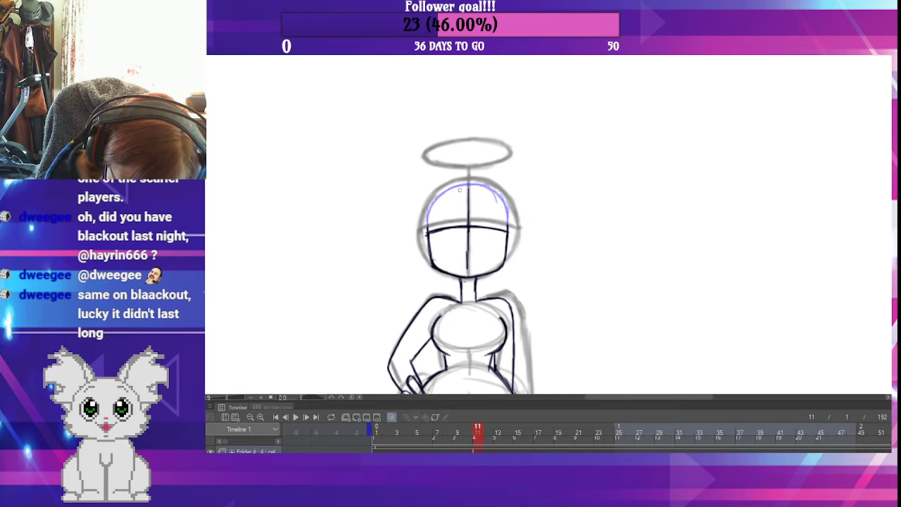
left_click_drag(448, 192, 426, 231)
mouse_move(468, 187)
left_mouse_down()
mouse_move(494, 194)
mouse_move(507, 230)
left_mouse_up()
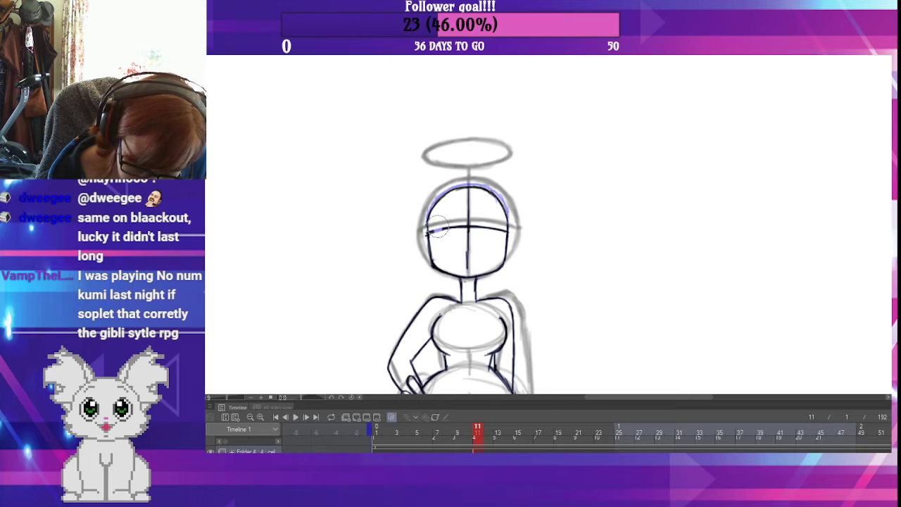
- Erase the horizontal face guideline on frame 11 and redraw it with its arc slightly higher
mouse_move(426, 232)
left_mouse_down()
mouse_move(487, 219)
mouse_move(477, 222)
mouse_move(499, 232)
left_mouse_up()
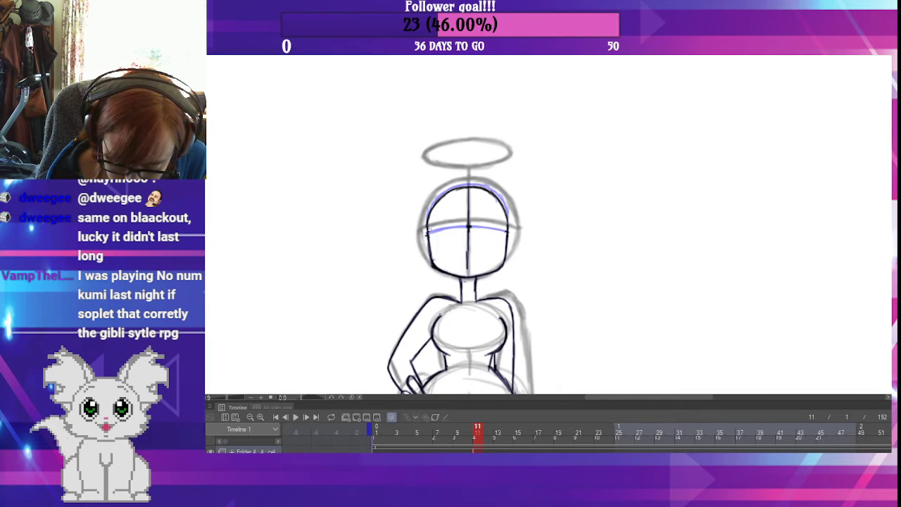
mouse_move(428, 233)
left_mouse_down()
mouse_move(468, 224)
mouse_move(428, 232)
mouse_move(482, 223)
mouse_move(491, 224)
left_mouse_up()
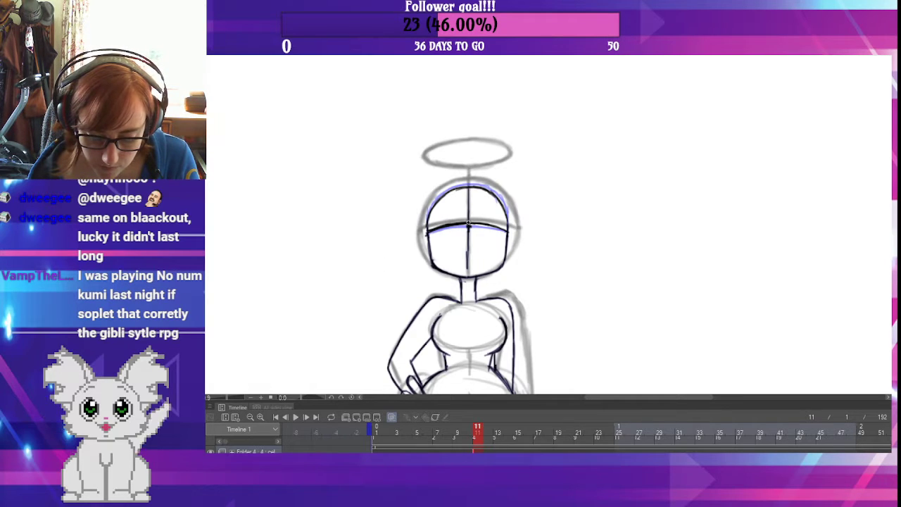
left_click_drag(469, 224, 508, 231)
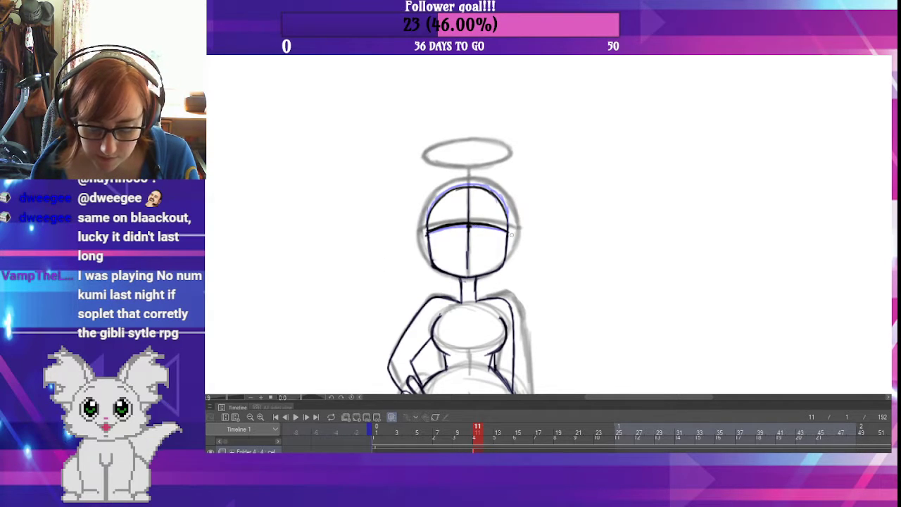
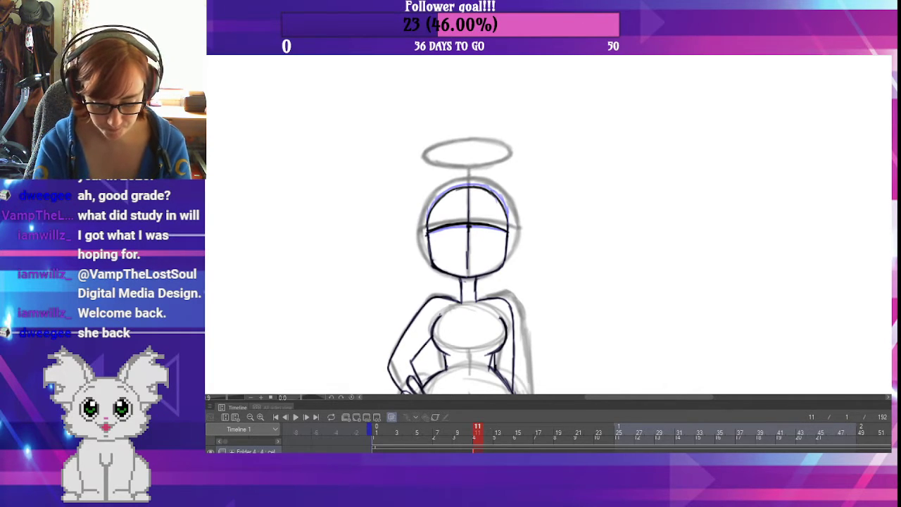
- Scrub between frames 8 and 15 to compare the adjusted head with the neighbouring poses and the rough animation
left_click_drag(539, 344, 585, 302)
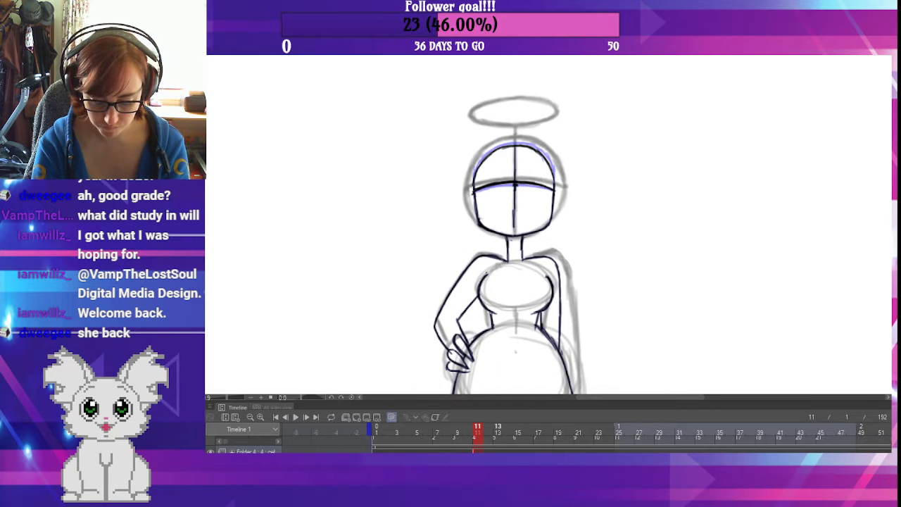
left_click(498, 431)
left_click(488, 431)
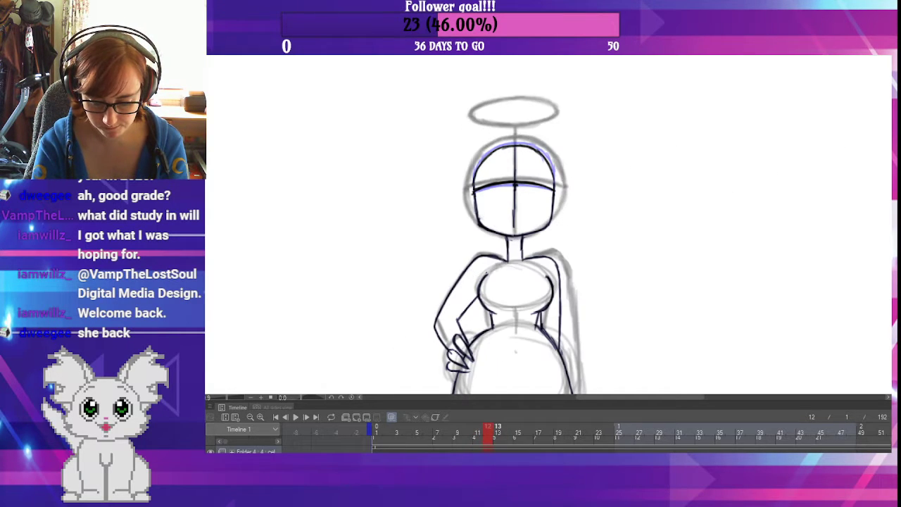
left_click(497, 430)
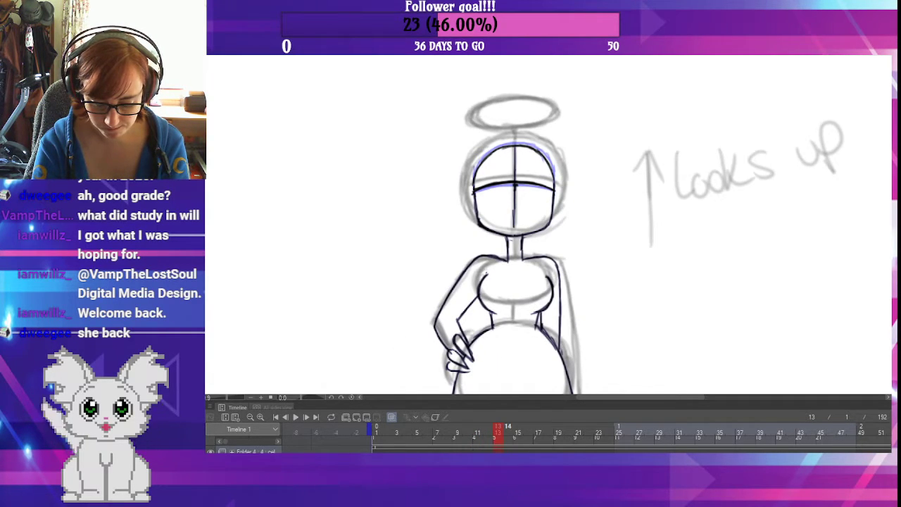
left_click(477, 431)
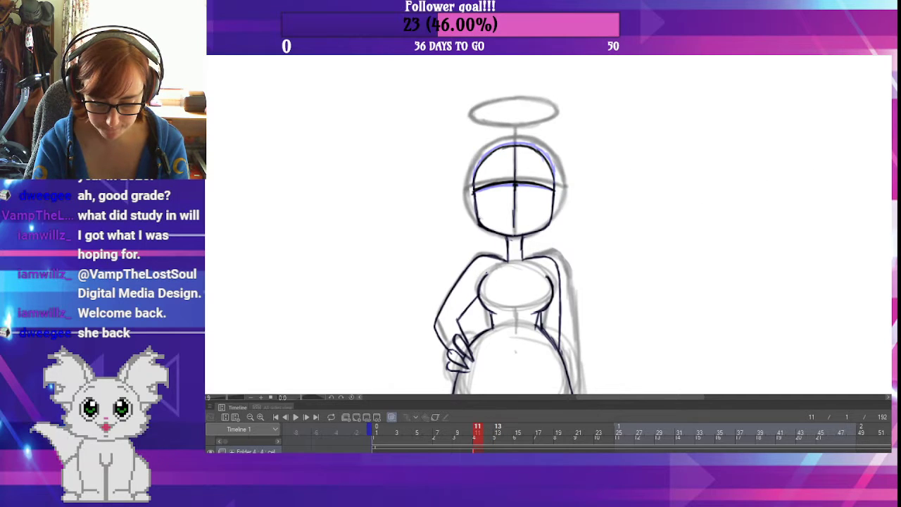
left_click(498, 431)
left_click(517, 431)
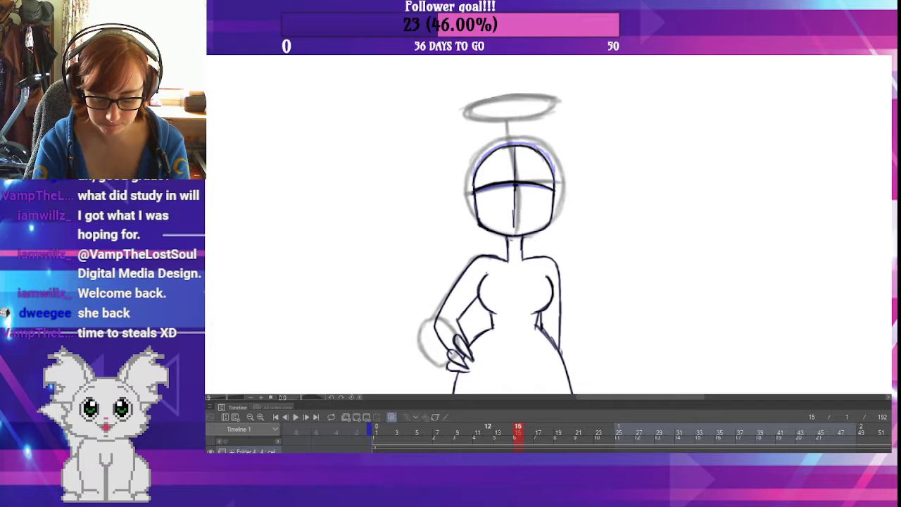
left_click(456, 430)
left_click(447, 430)
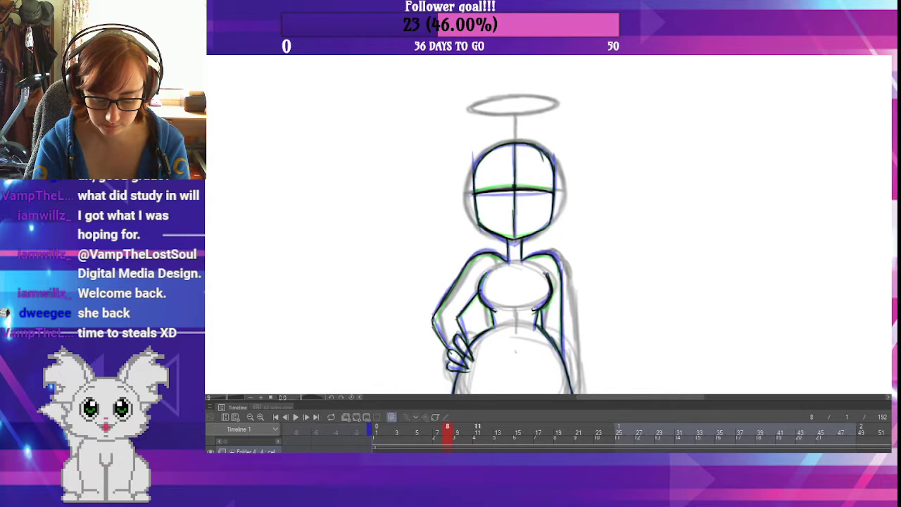
left_click(467, 429)
left_click(487, 429)
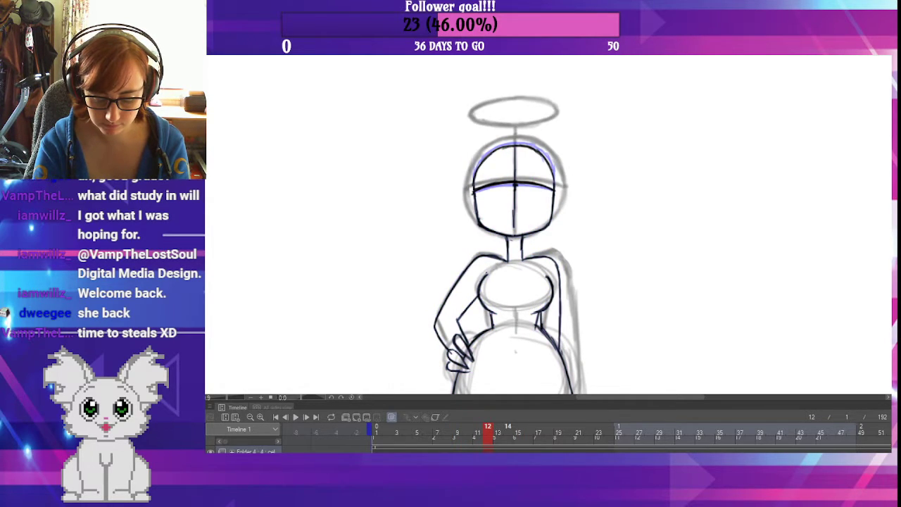
left_click(508, 429)
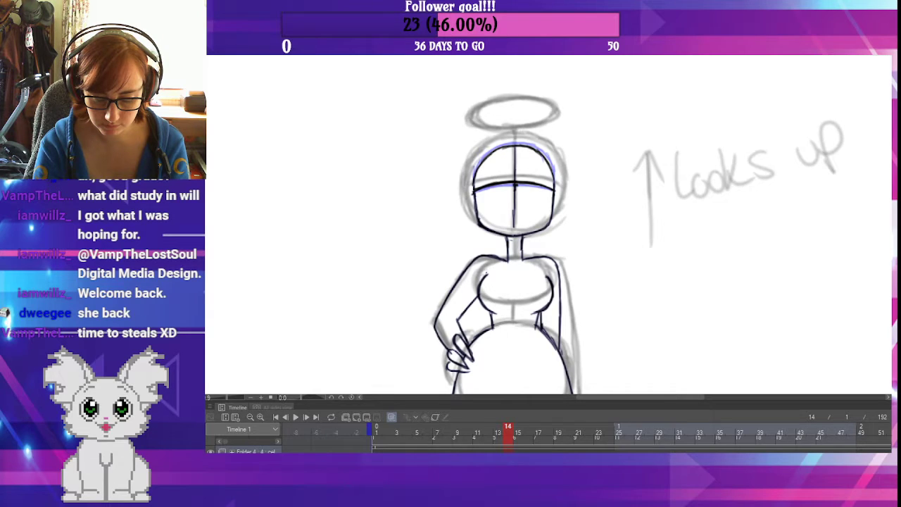
- Inspect the legs and feet around frames 13 and 14, and fit more of the figure in view
left_click_drag(587, 349, 593, 198)
left_click_drag(581, 301, 589, 204)
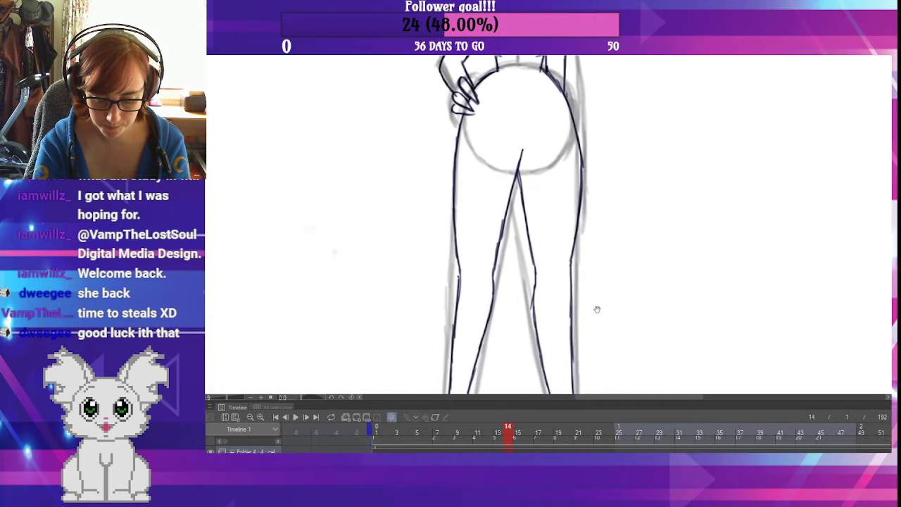
left_click_drag(595, 307, 595, 223)
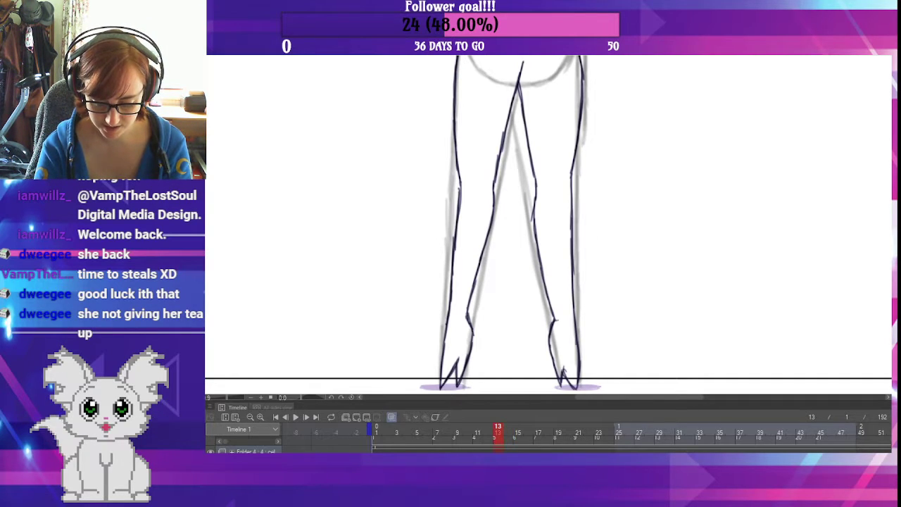
scroll(591, 231, "up", 5)
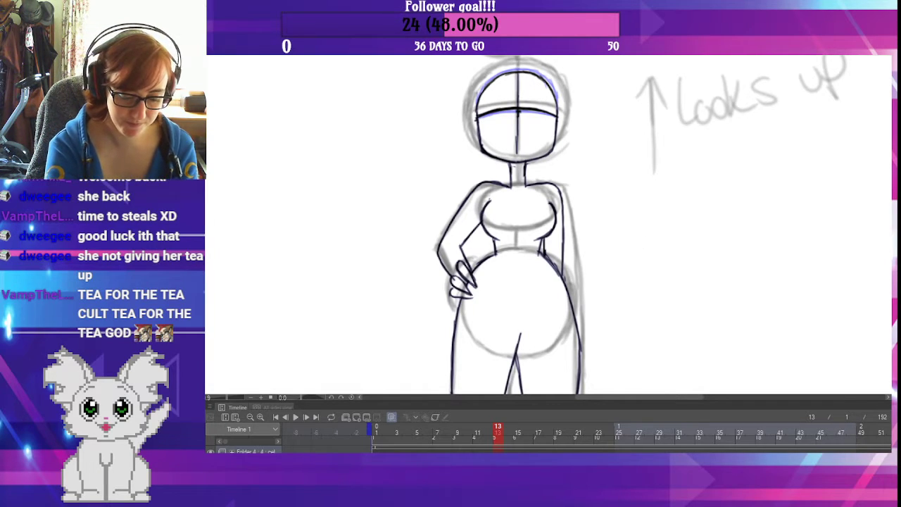
scroll(702, 254, "down", 2)
left_click_drag(686, 261, 666, 216)
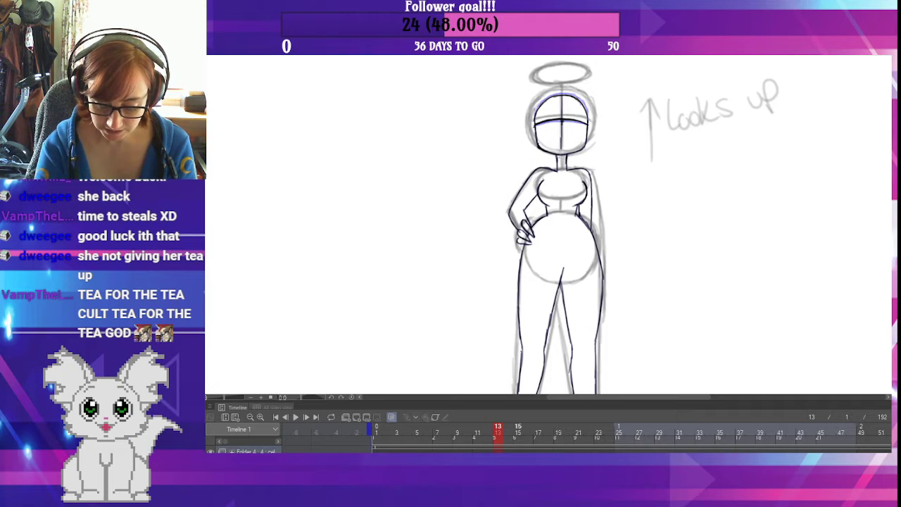
- Step through the rough animation up to frame 19 and back to the early frames to review the motion
key("period")
key("period")
key("period")
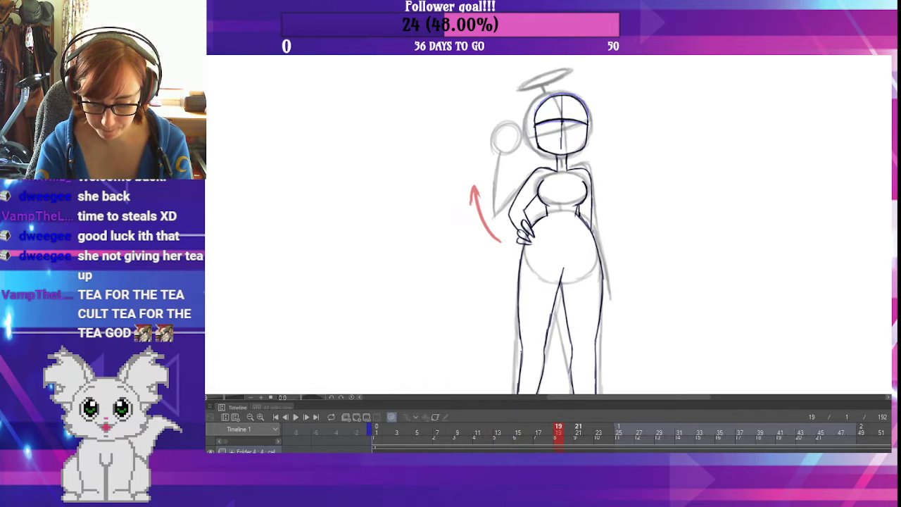
left_click_drag(558, 428, 457, 428)
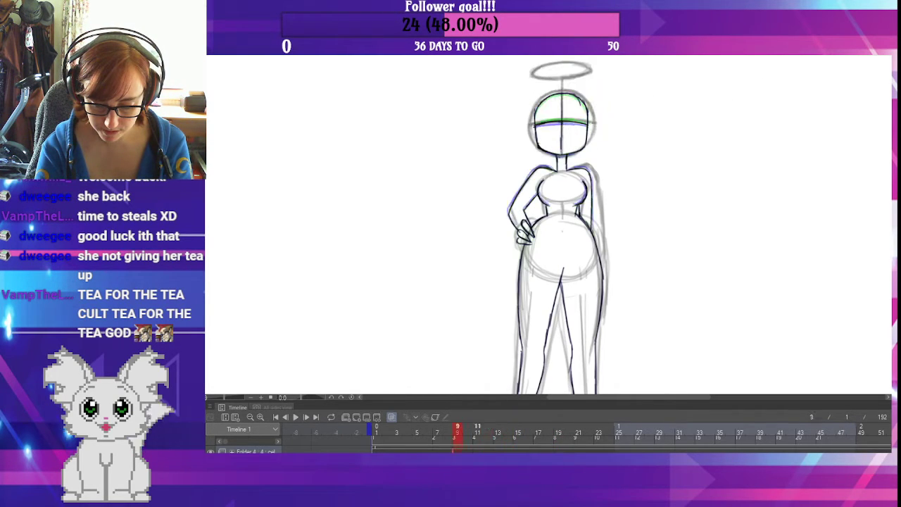
key("comma")
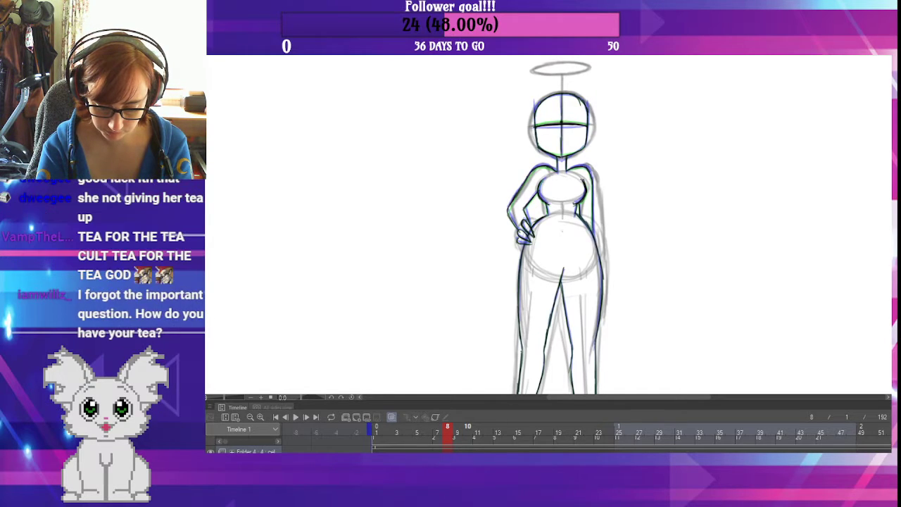
left_click(467, 427)
key("period")
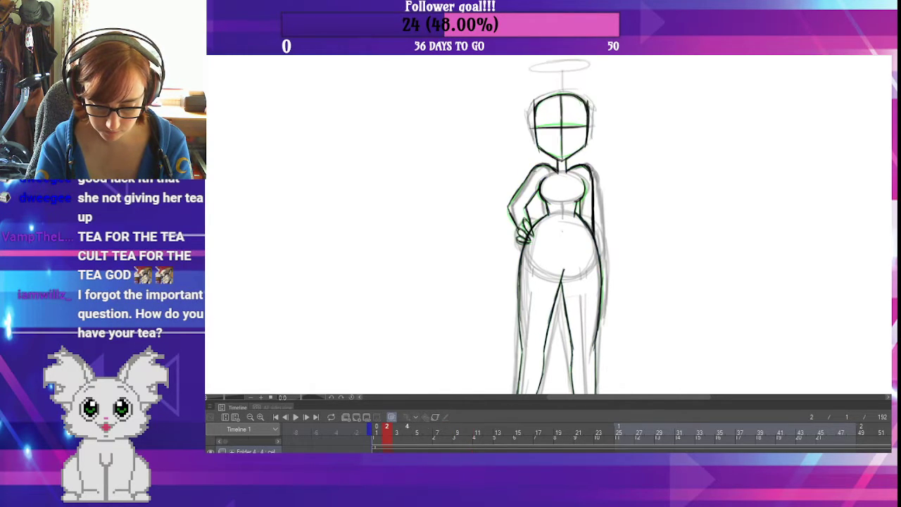
- Move to frame 14 and transform the rough drawing, squashing it slightly downward from its top edge
key("period")
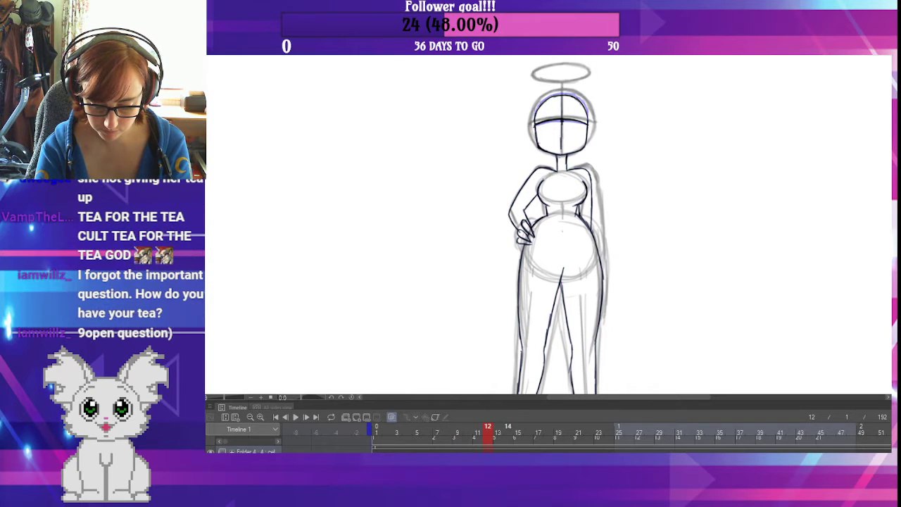
key("period")
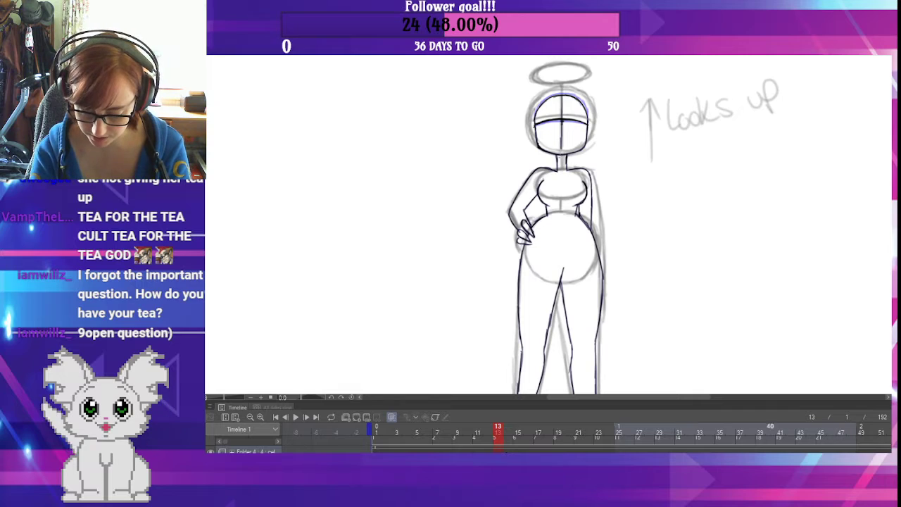
scroll(710, 438, "down", 1)
key("period")
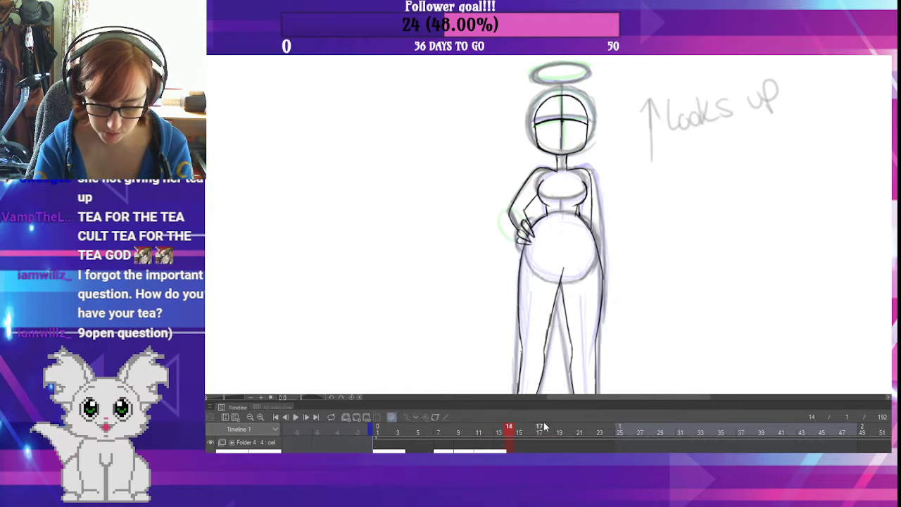
left_click(613, 201, "alt")
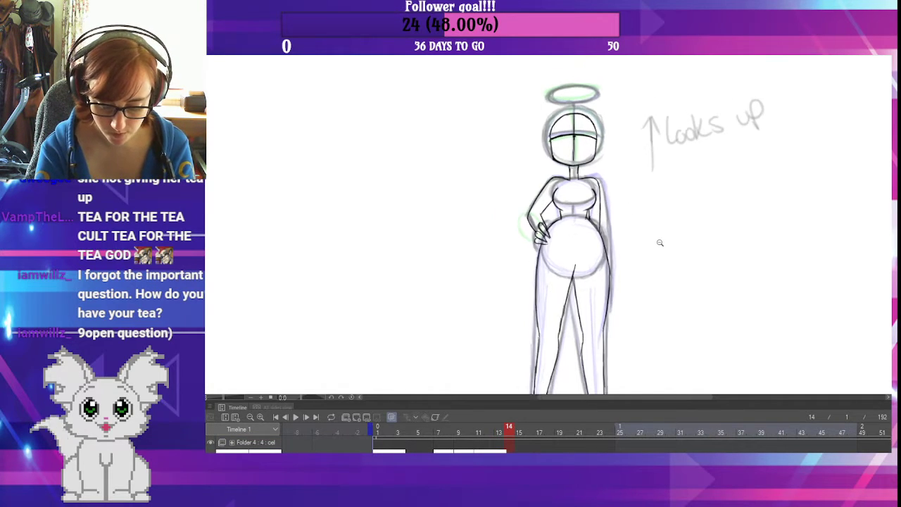
mouse_move(659, 244)
left_mouse_down()
mouse_move(625, 210)
mouse_move(630, 253)
left_mouse_up()
scroll(631, 216, "down", 1)
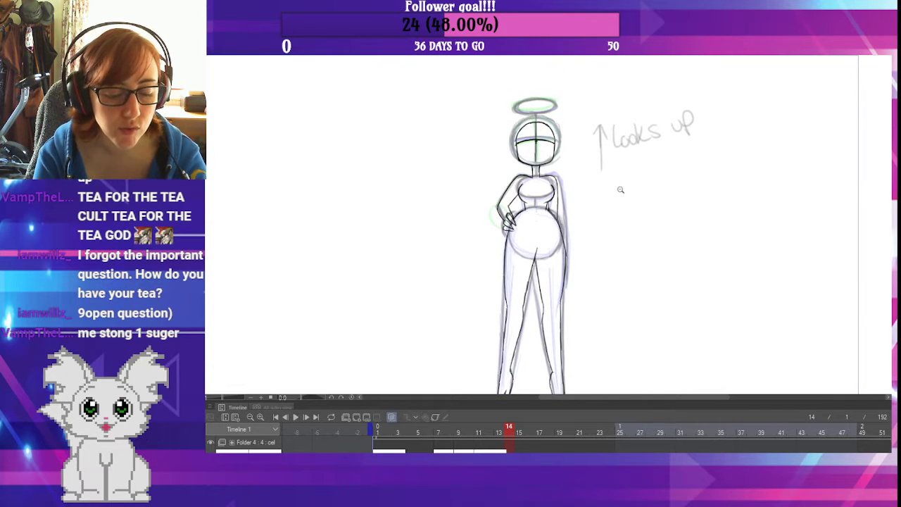
key("ctrl+t")
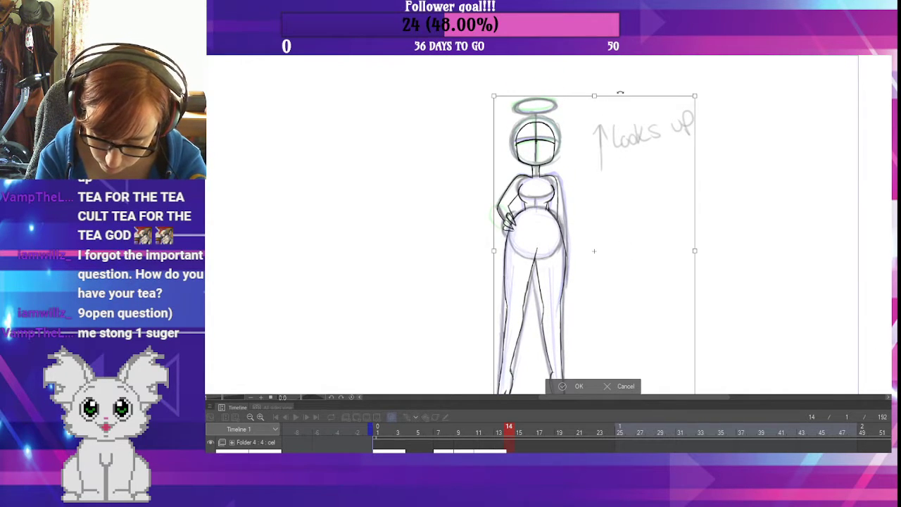
left_click_drag(594, 95, 594, 99)
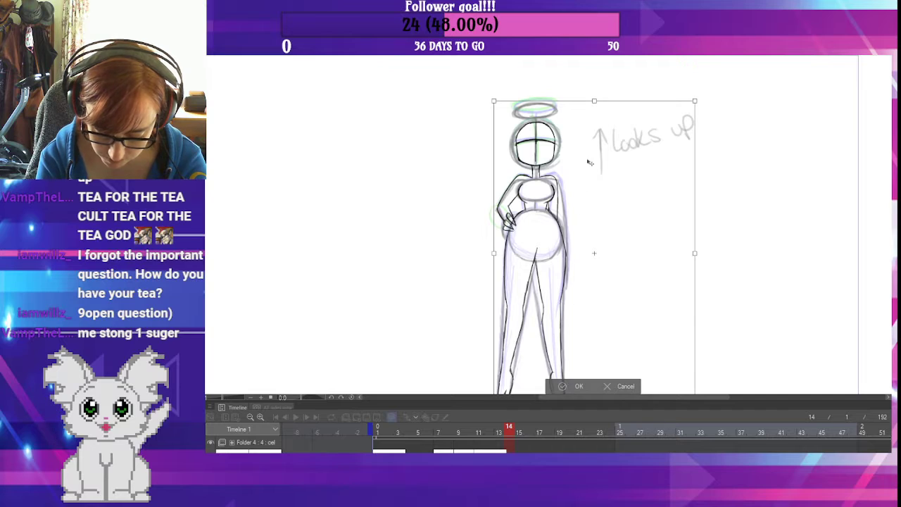
left_click(566, 388)
- Advance to frame 16 and nudge the rough head, halo and raised hand slightly downward with a transform
key("Right")
key("Right")
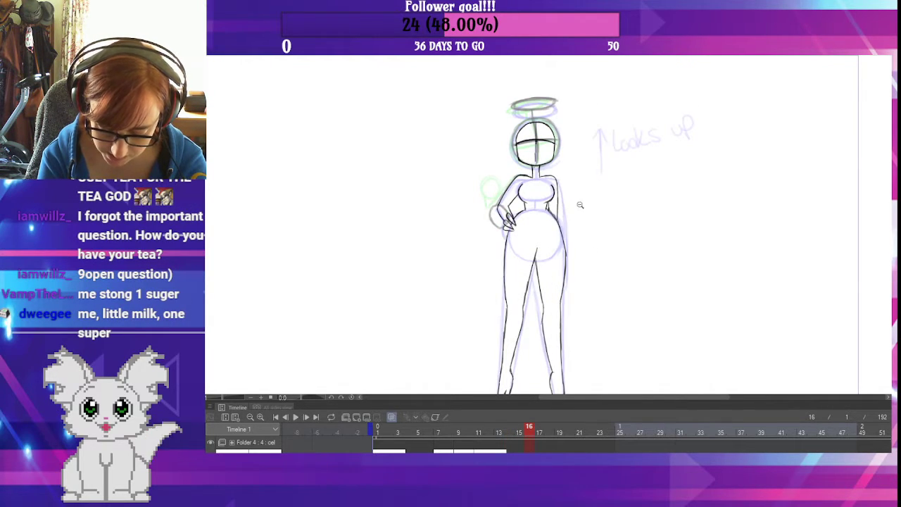
key("ctrl+t")
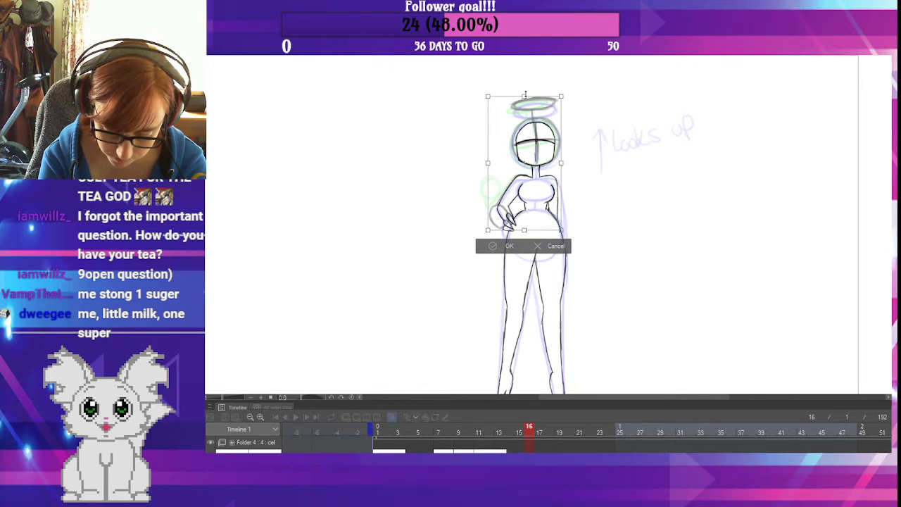
key("Down")
key("Down")
key("Down")
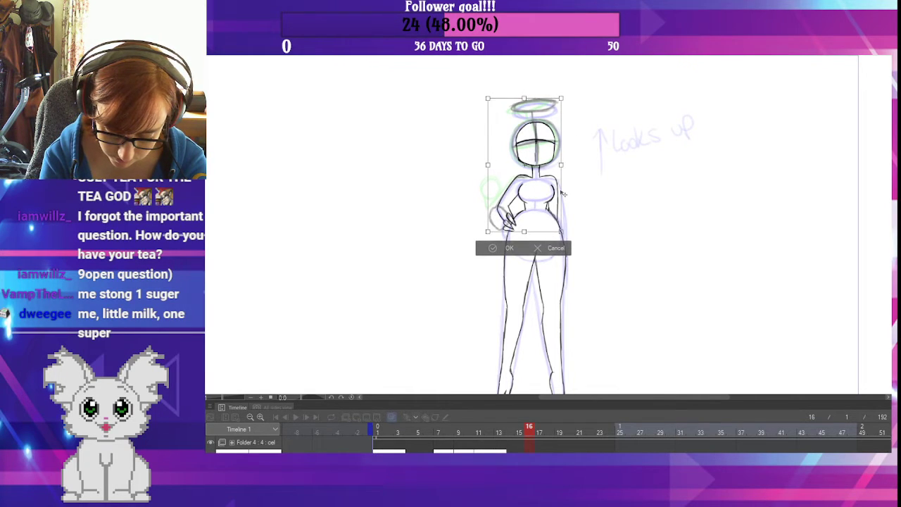
key("Down")
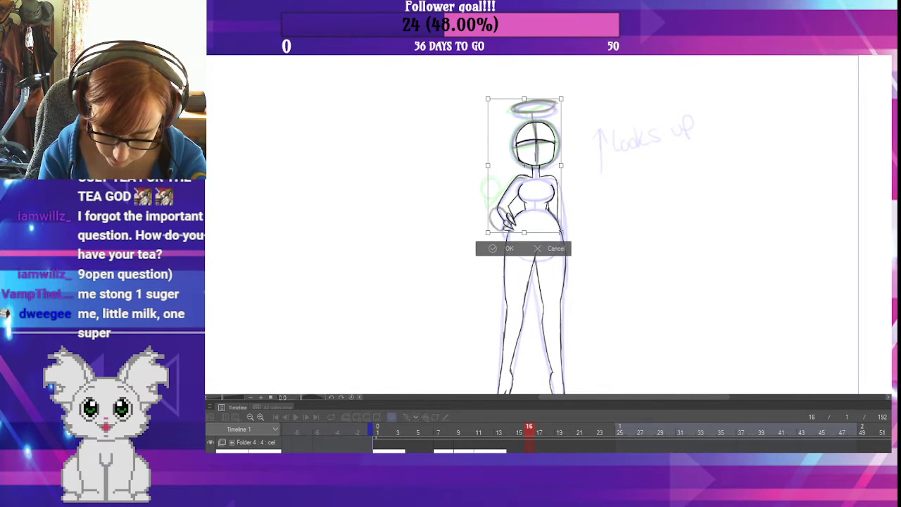
key("Return")
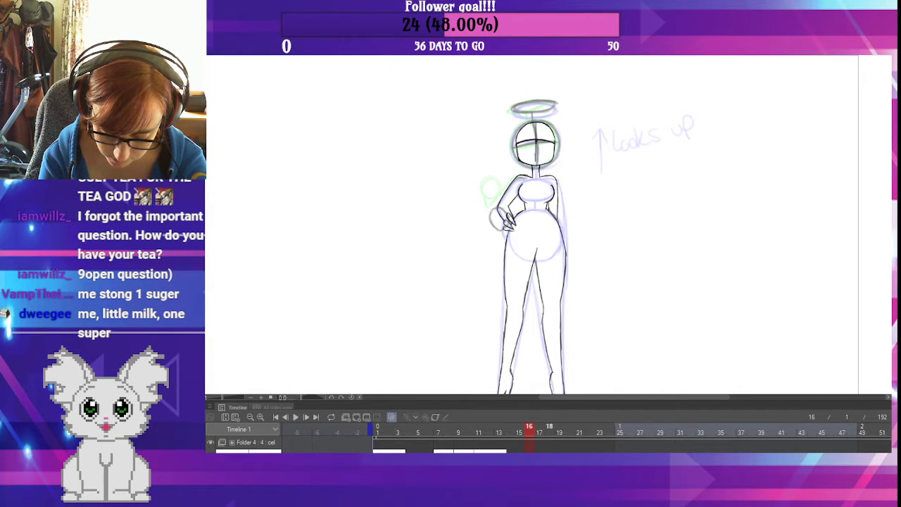
- Transform the rough head and arm drawing on frame 18, shifting it slightly downward
left_click(549, 427)
key("ctrl+t")
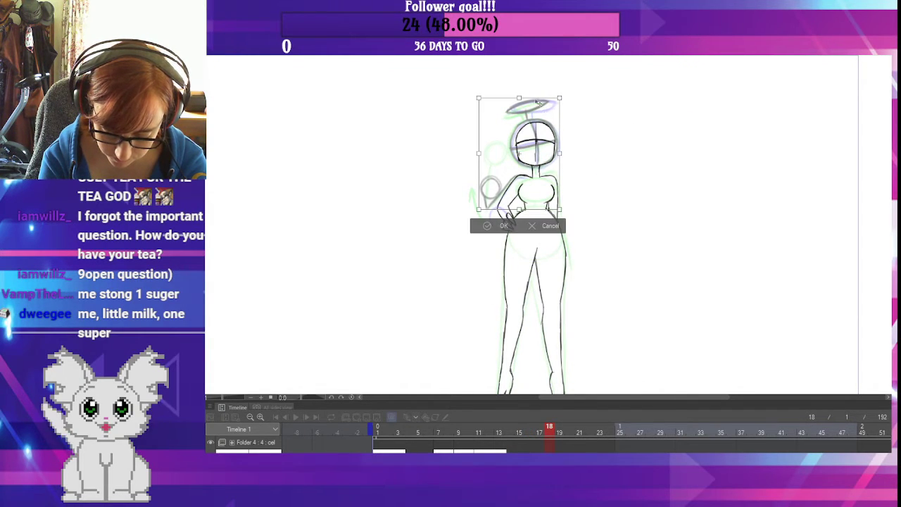
left_click_drag(560, 131, 560, 131)
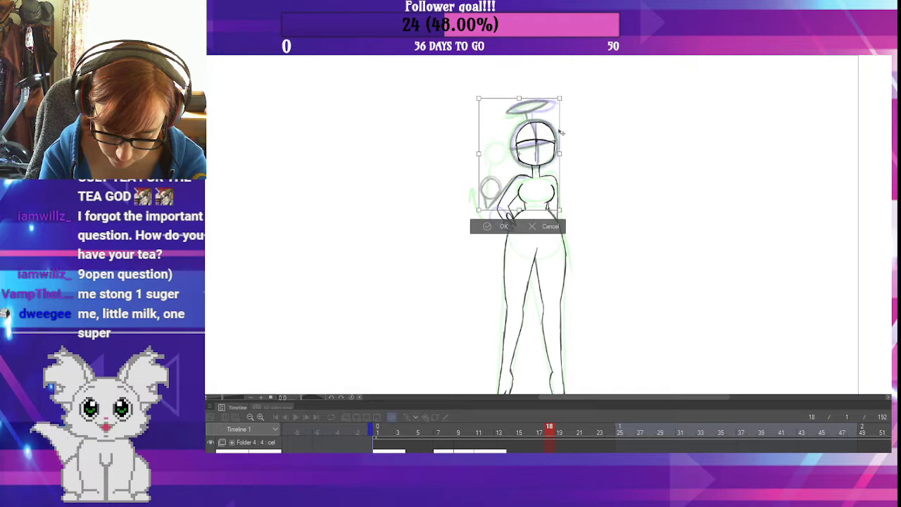
left_click(501, 226)
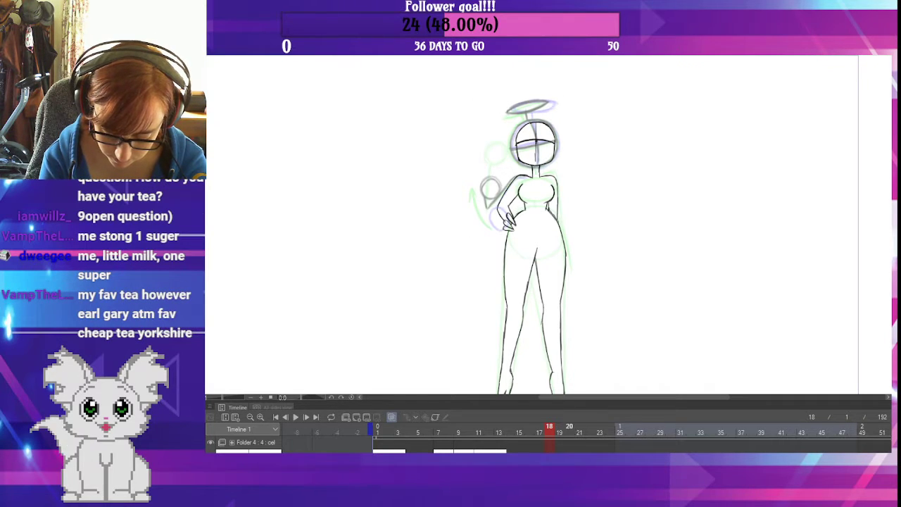
- Adjust the rough drawings on frames 20 and 21 with a transform to fit the refined head height
left_click(568, 429)
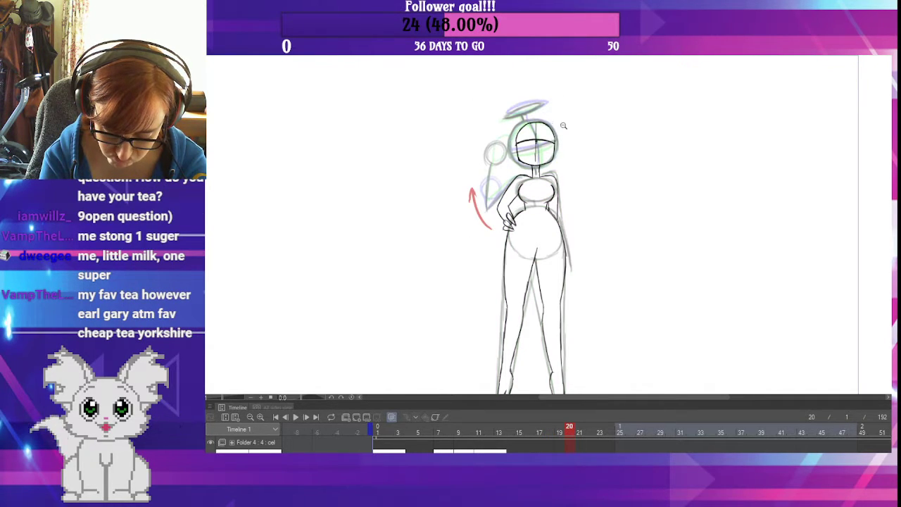
key("ctrl+t")
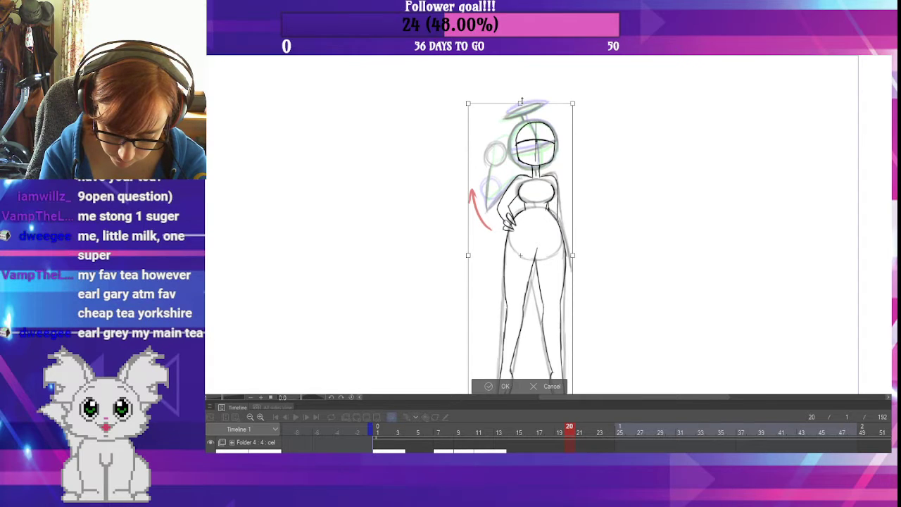
left_click(495, 387)
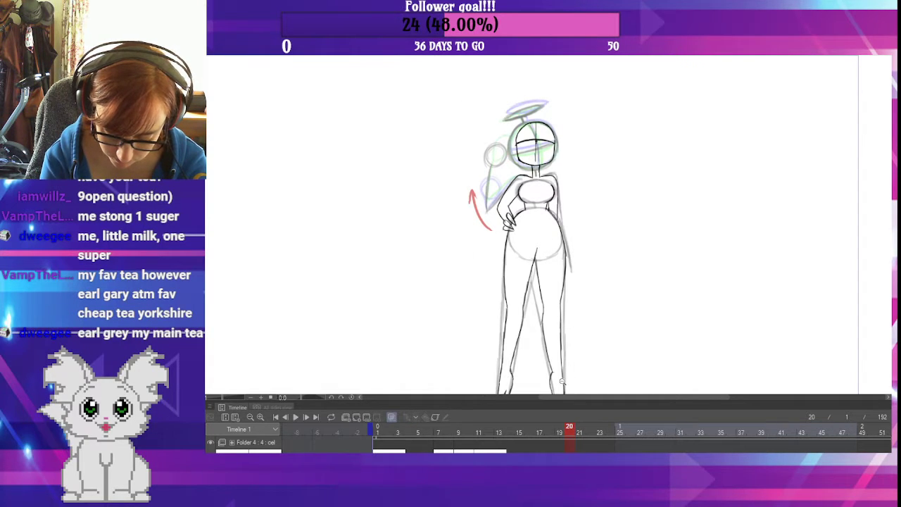
key("Right")
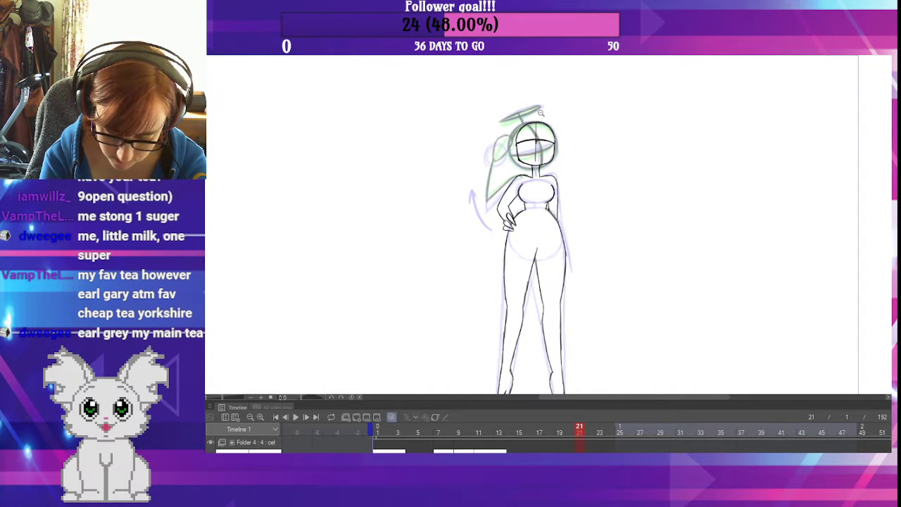
key("ctrl+t")
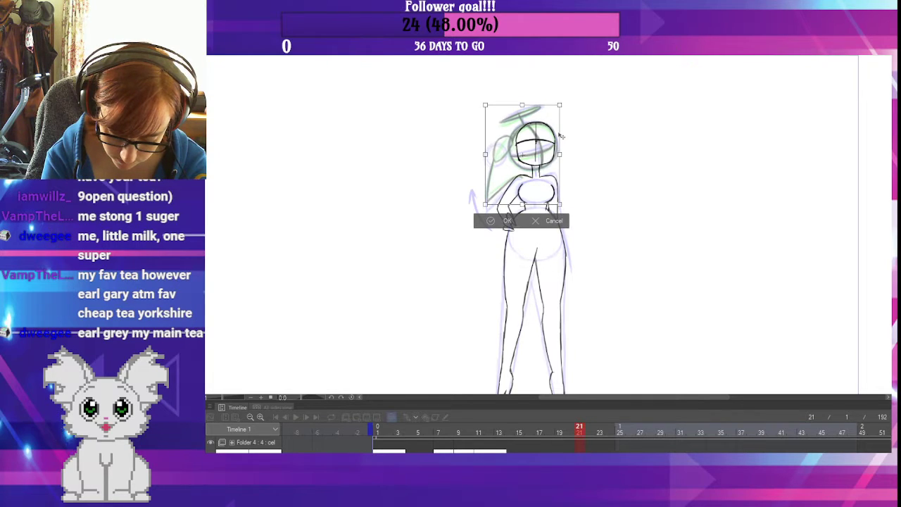
left_click(507, 221)
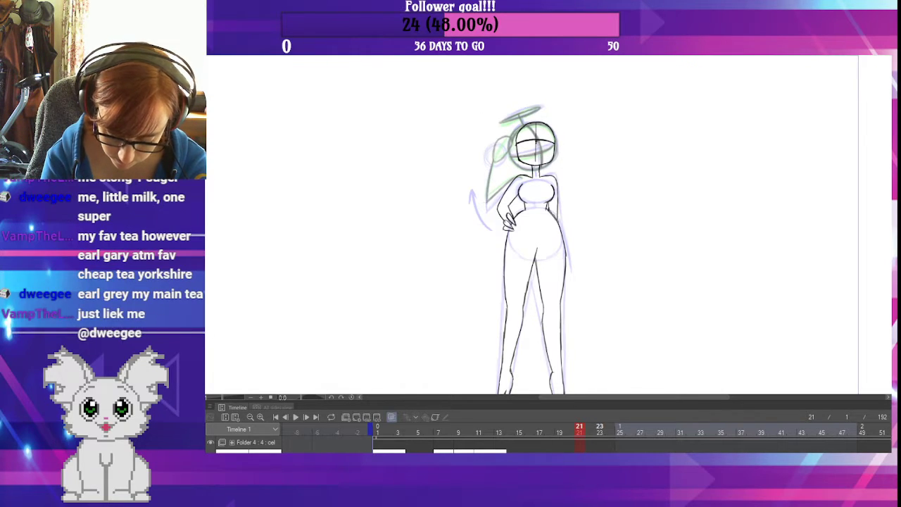
- Examine the rough poses from frame 24 through frame 30 against the refined body
key("Right")
key("Right")
key("Right")
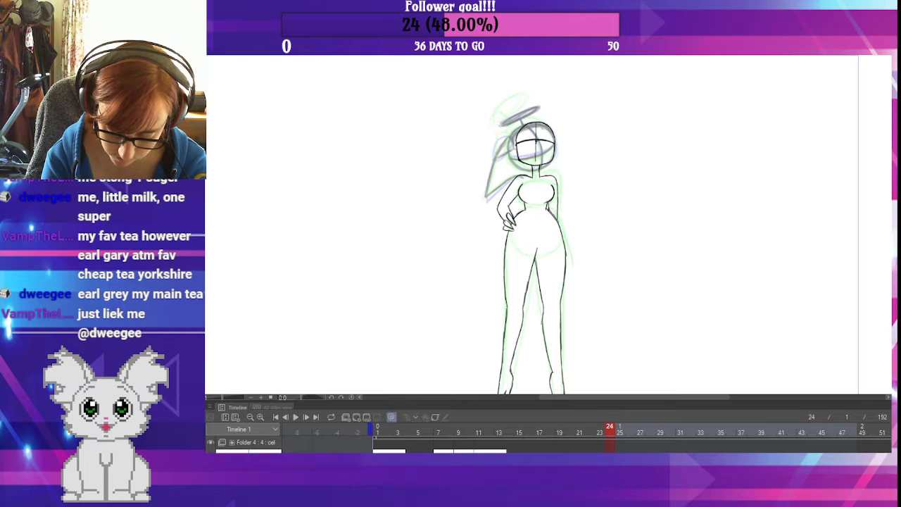
left_click(589, 427)
left_click(609, 427)
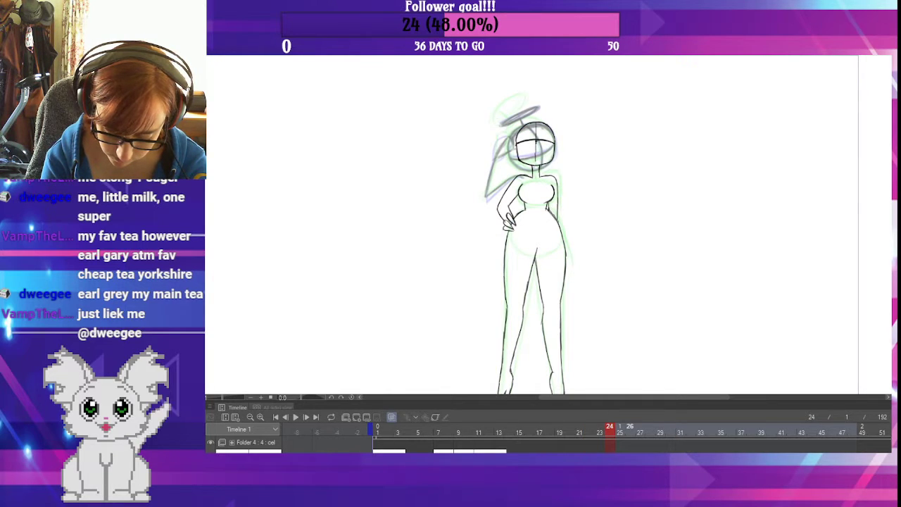
left_click(630, 427)
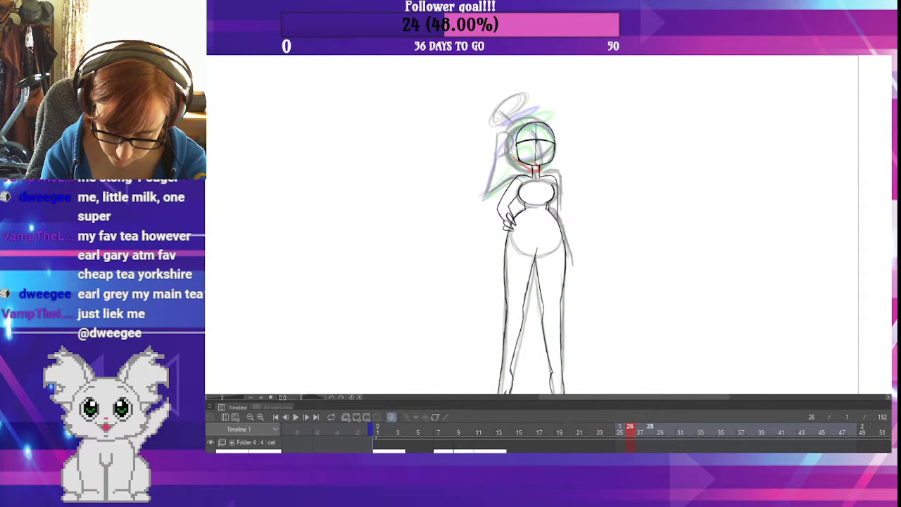
left_click(649, 427)
left_click(670, 427)
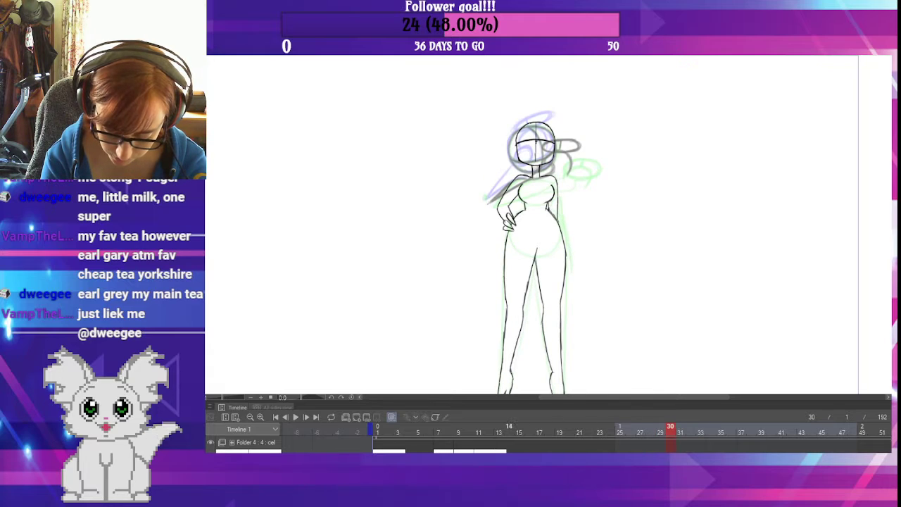
- Check frames 11 and 13, and add a new empty cel on frame 15 in the refined body folder
left_click(478, 427)
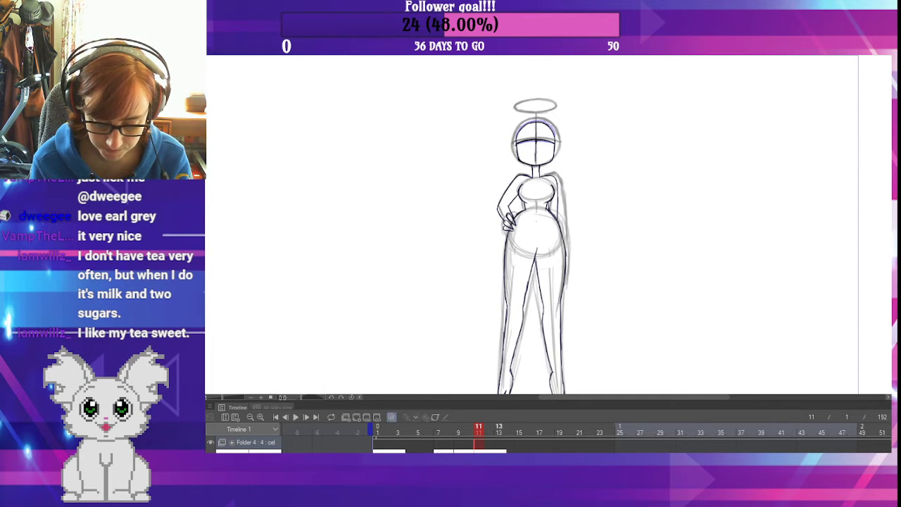
left_click(498, 428)
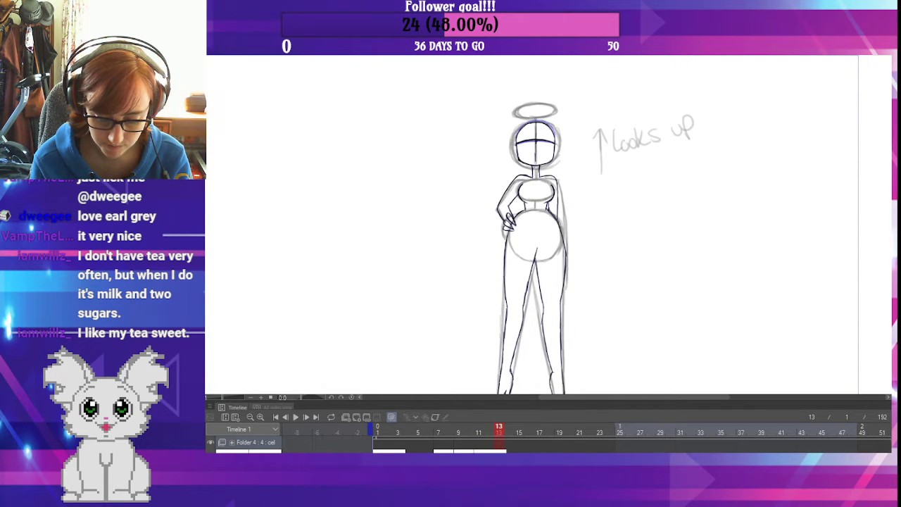
left_click(519, 427)
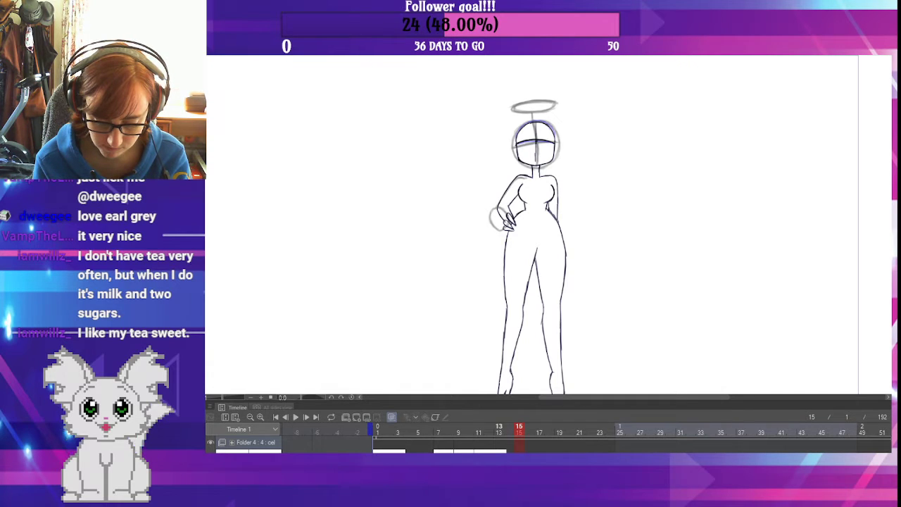
left_click(357, 418)
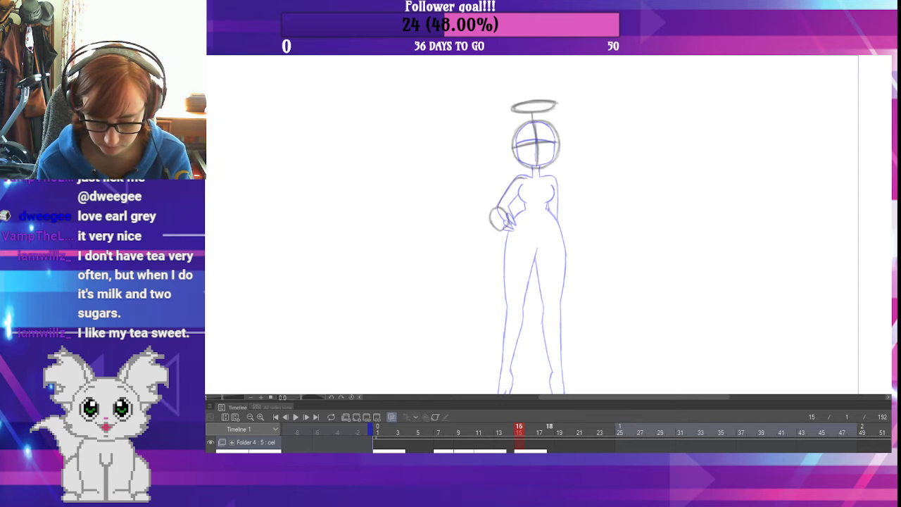
- Step through the rough poses up to frame 27 with the onion-skinned body, and switch to the rough layer on frame 23
left_click(538, 431)
left_click(559, 430)
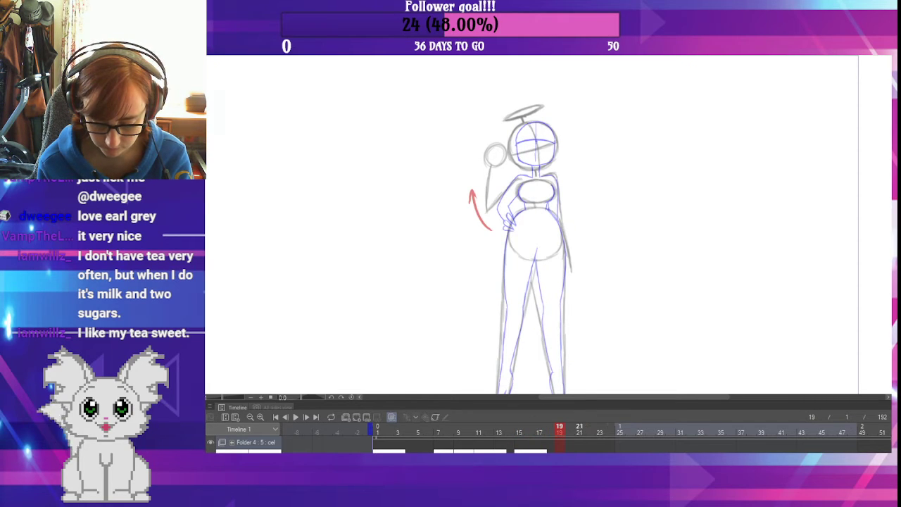
left_click(579, 431)
left_click(599, 431)
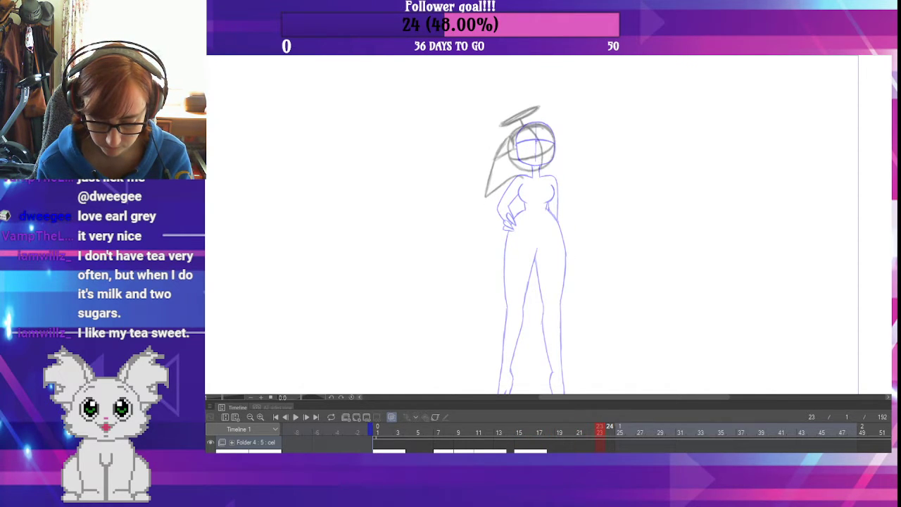
left_click(619, 431)
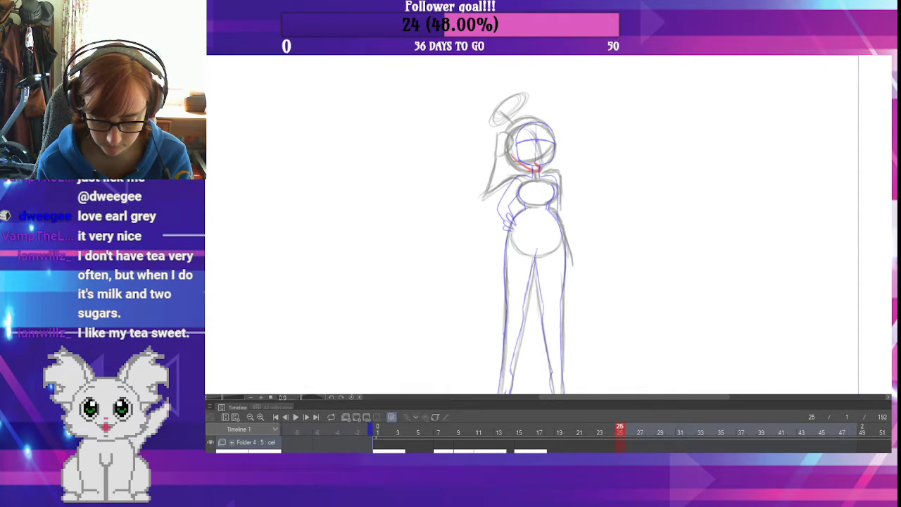
left_click(640, 428)
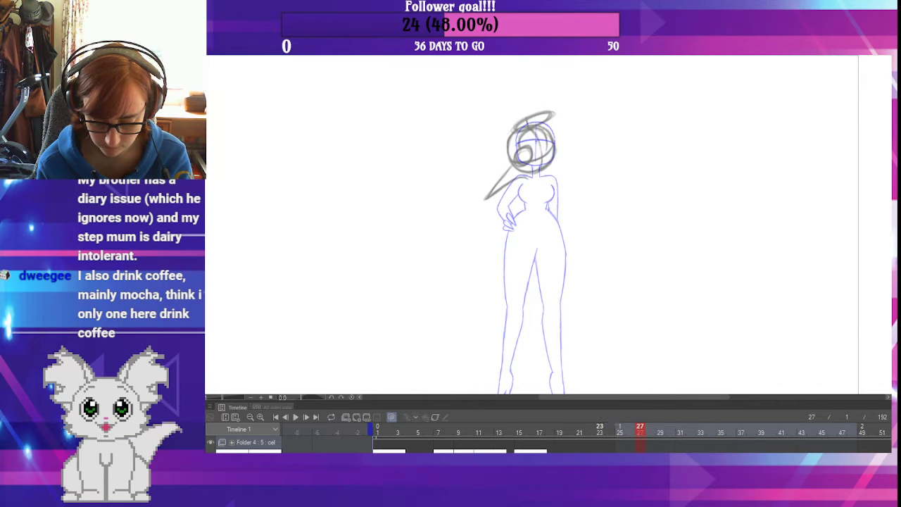
left_click(599, 429)
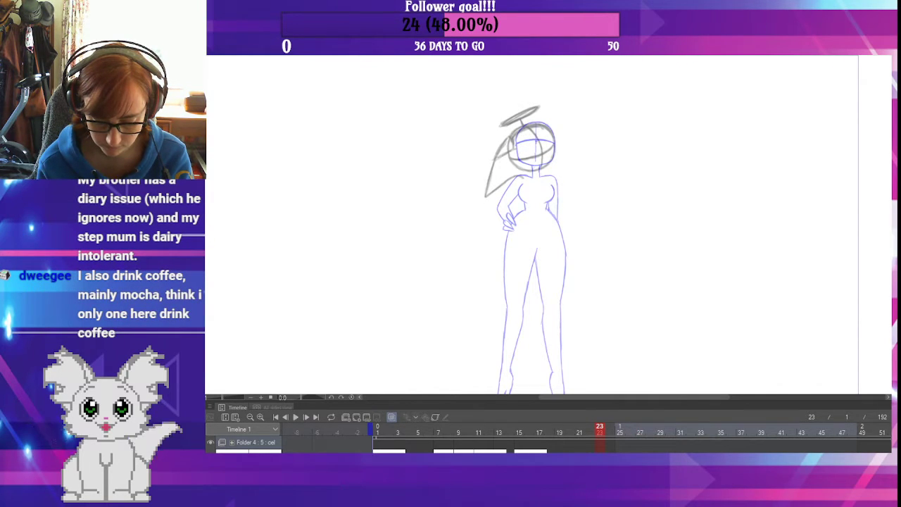
key("alt+[")
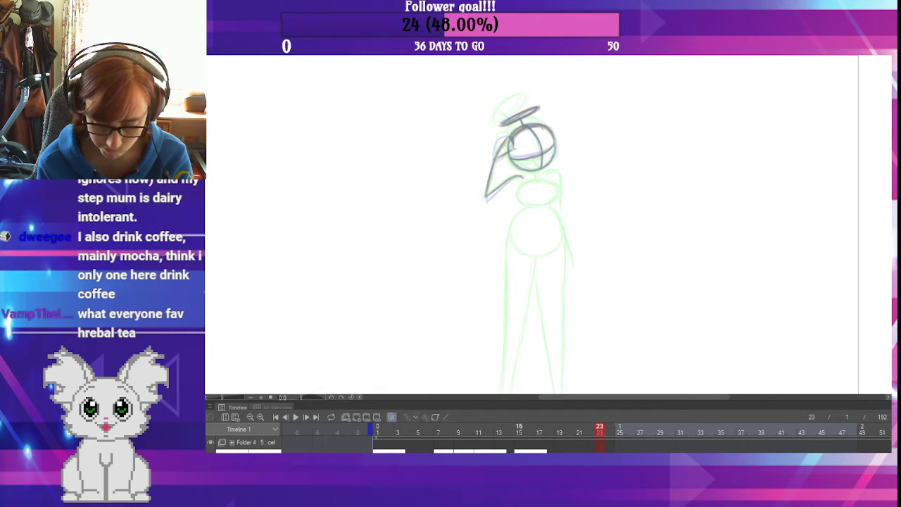
- Undo the cel change on frame 15 and add a fresh empty cel there in the refined body folder
left_click(518, 429)
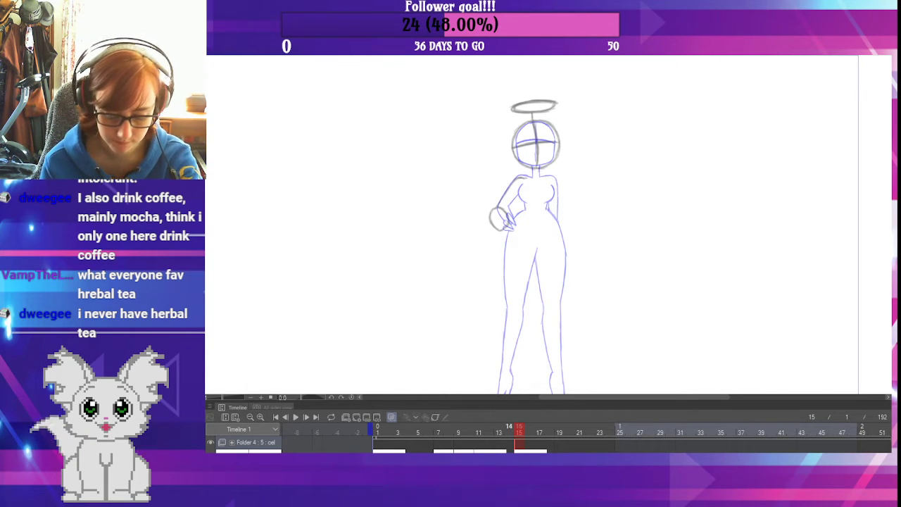
key("ctrl+z")
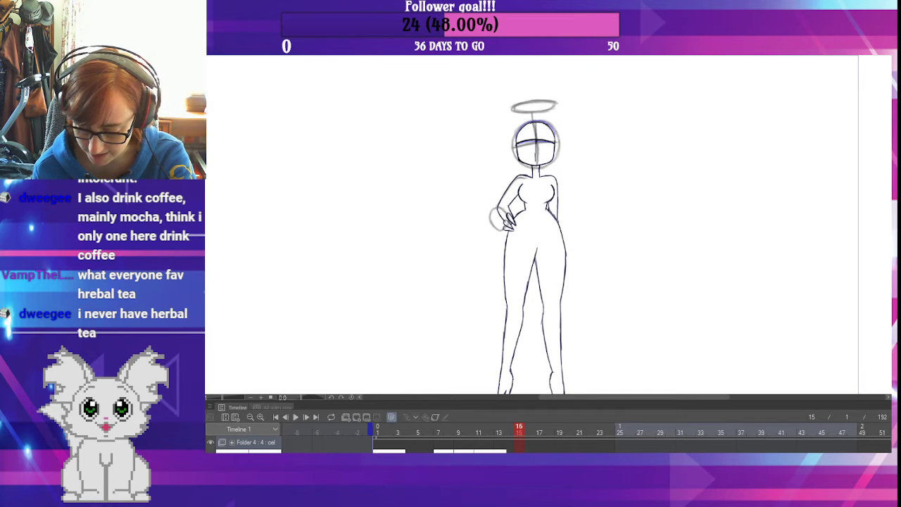
key("ctrl+y")
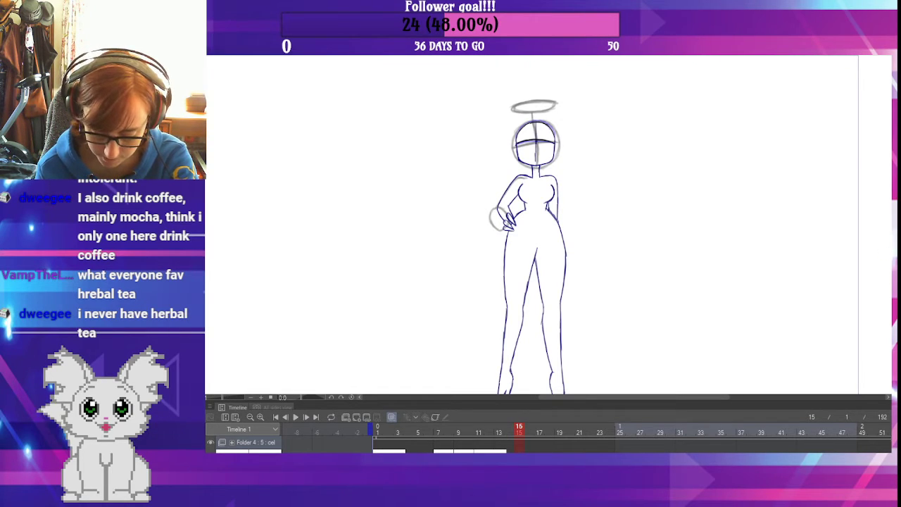
key("ctrl+y")
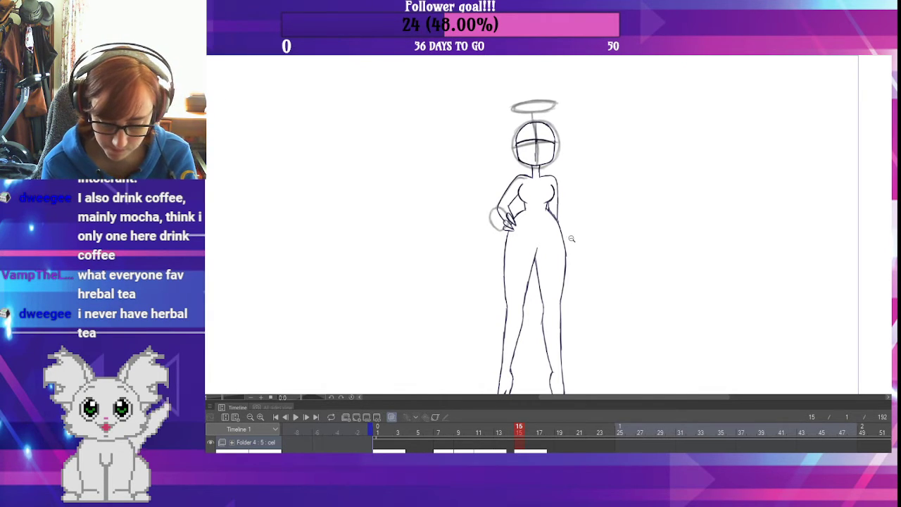
left_click_drag(569, 242, 568, 235)
key("ctrl+z")
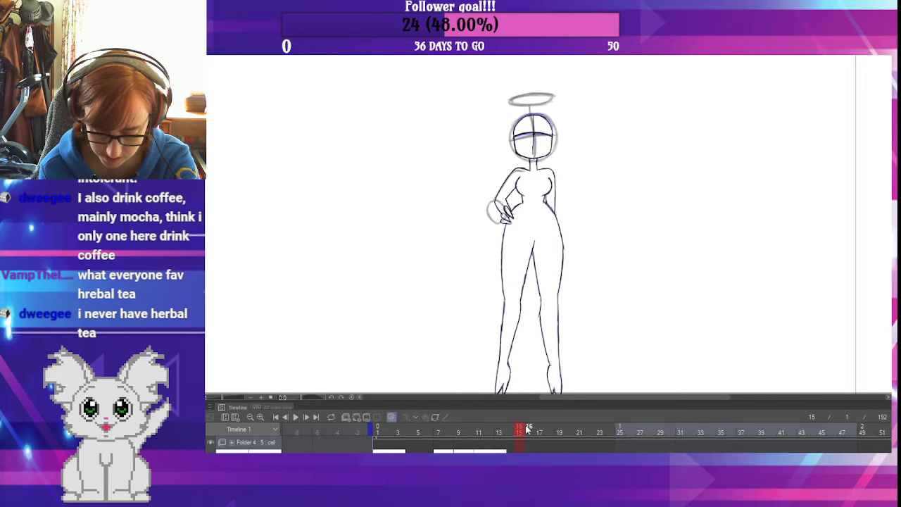
left_click(356, 418)
key("ctrl+z")
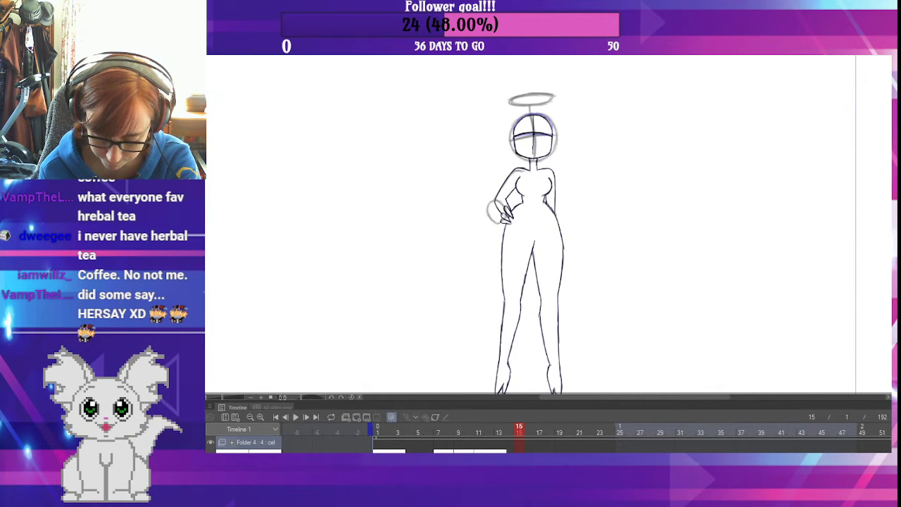
left_click(366, 417)
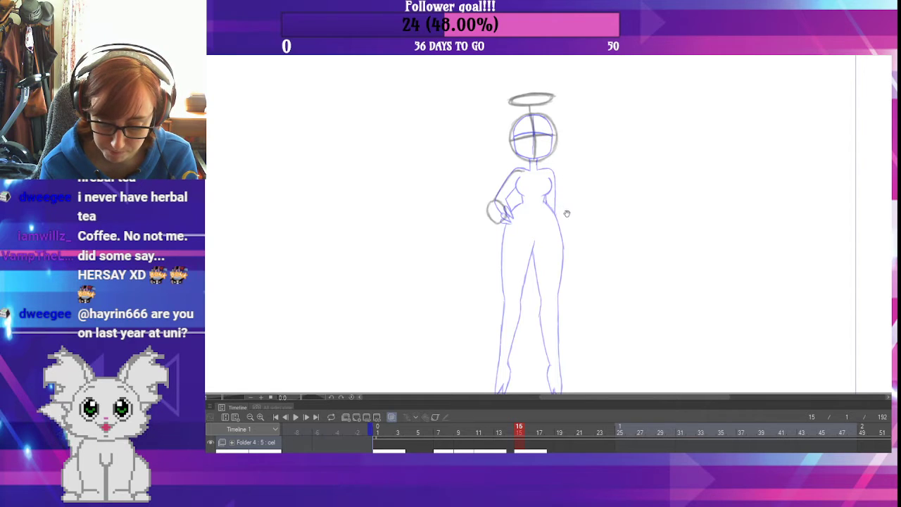
- Draw the refined head outline and curved face guidelines on frame 15, slightly turned to match the rough head
mouse_move(566, 212)
left_mouse_down()
mouse_move(566, 194)
mouse_move(559, 196)
left_mouse_up()
left_click_drag(542, 272, 547, 261)
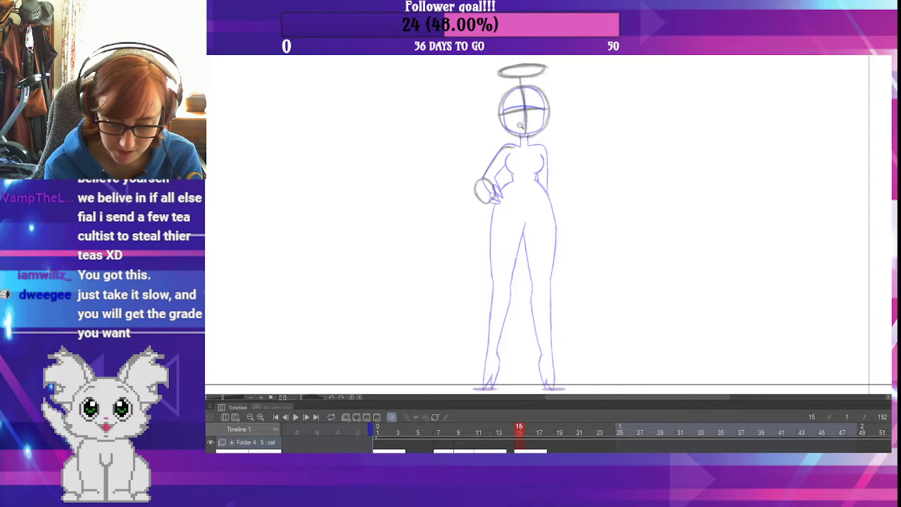
scroll(522, 121, "up", 3)
left_click_drag(546, 116, 525, 193)
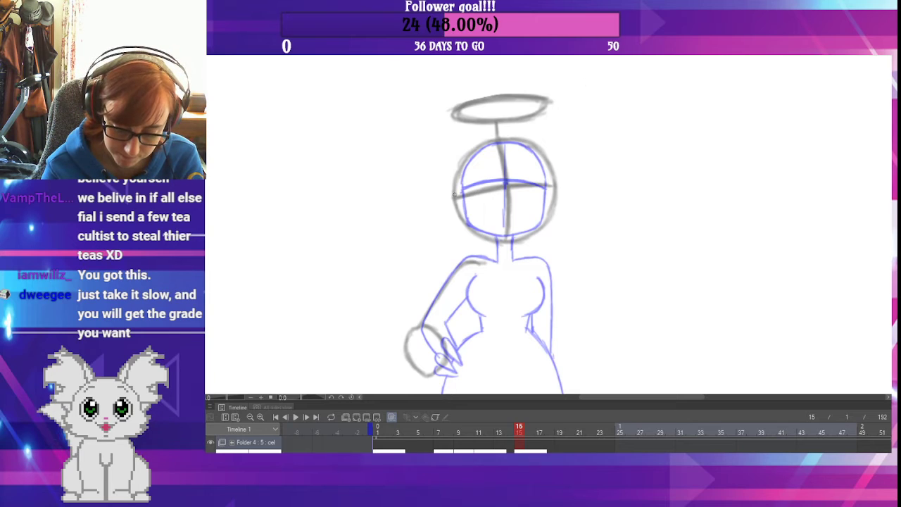
mouse_move(457, 190)
left_mouse_down()
mouse_move(470, 231)
mouse_move(509, 241)
mouse_move(542, 224)
mouse_move(543, 176)
mouse_move(544, 222)
mouse_move(544, 178)
left_mouse_up()
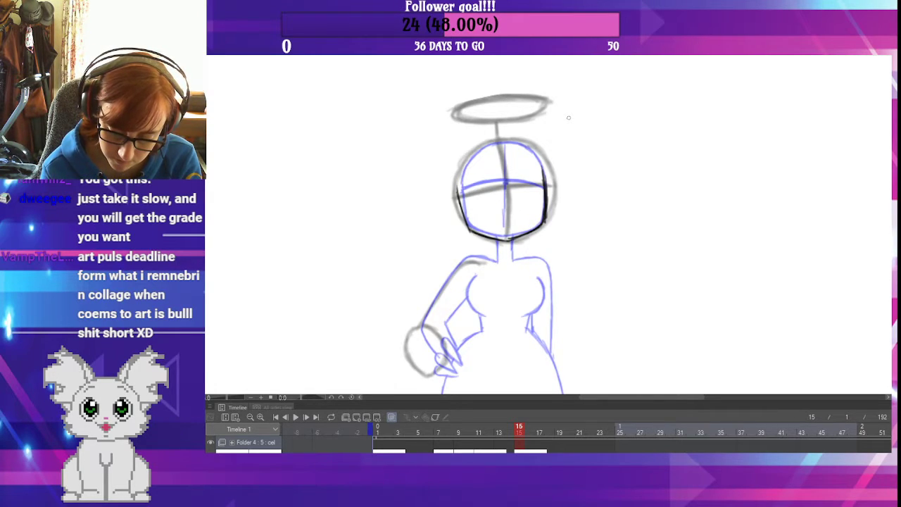
mouse_move(459, 197)
left_mouse_down()
mouse_move(460, 159)
mouse_move(486, 146)
mouse_move(520, 146)
mouse_move(544, 176)
mouse_move(529, 152)
mouse_move(502, 145)
mouse_move(459, 176)
mouse_move(458, 204)
left_mouse_up()
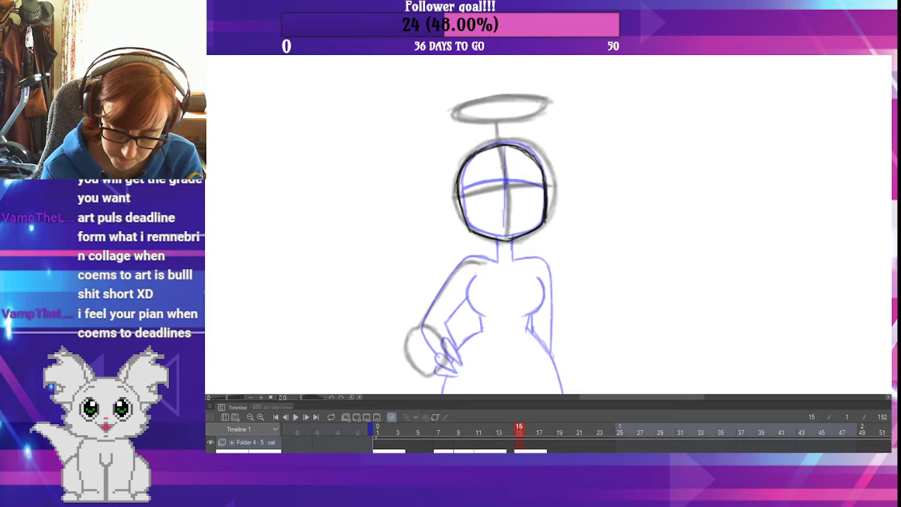
mouse_move(507, 236)
left_mouse_down()
mouse_move(498, 149)
mouse_move(504, 185)
mouse_move(484, 193)
mouse_move(540, 186)
mouse_move(460, 199)
left_mouse_up()
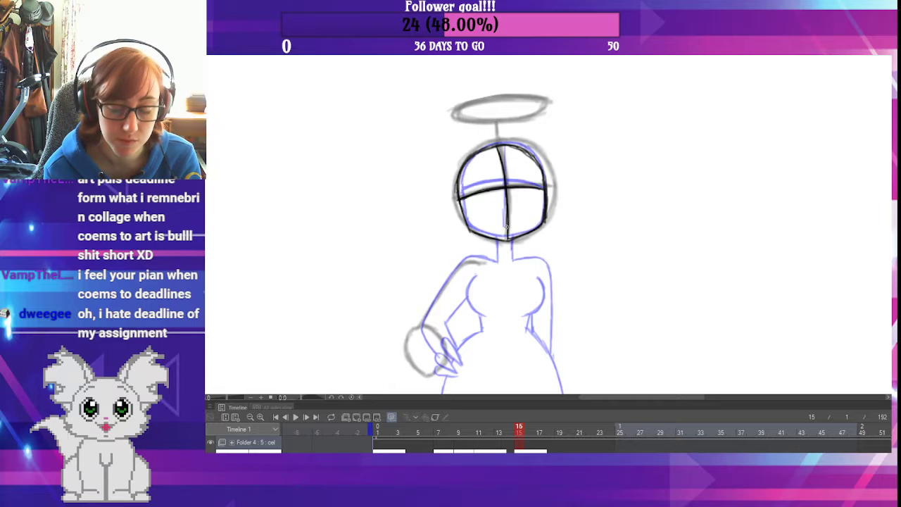
- Draw the neck, the shoulder and both edges of the bent arm on frame 15, following the rough and the onion skin
scroll(506, 226, "down", 2)
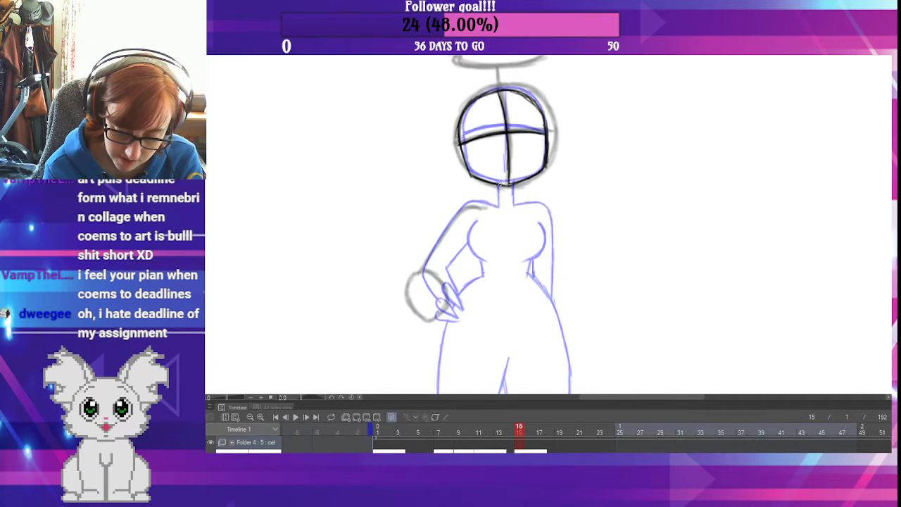
mouse_move(497, 188)
left_mouse_down()
mouse_move(499, 203)
mouse_move(515, 209)
left_mouse_up()
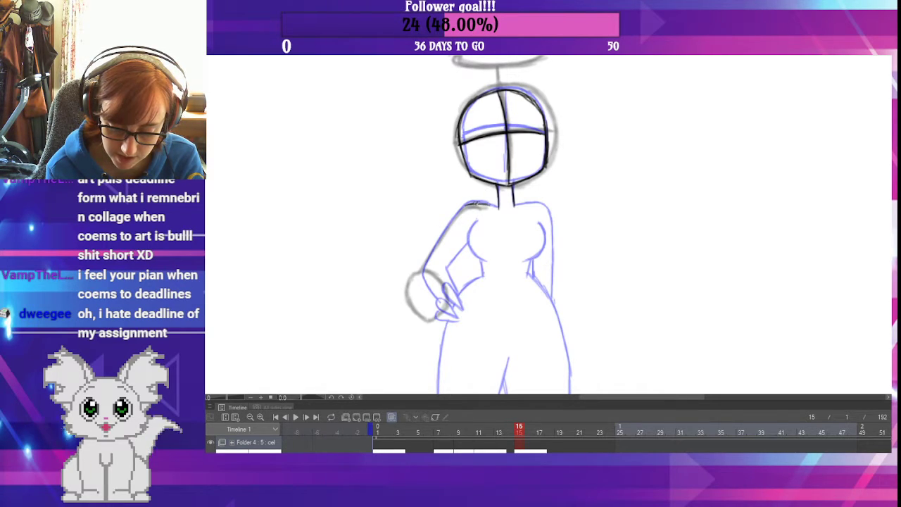
left_click_drag(476, 203, 498, 207)
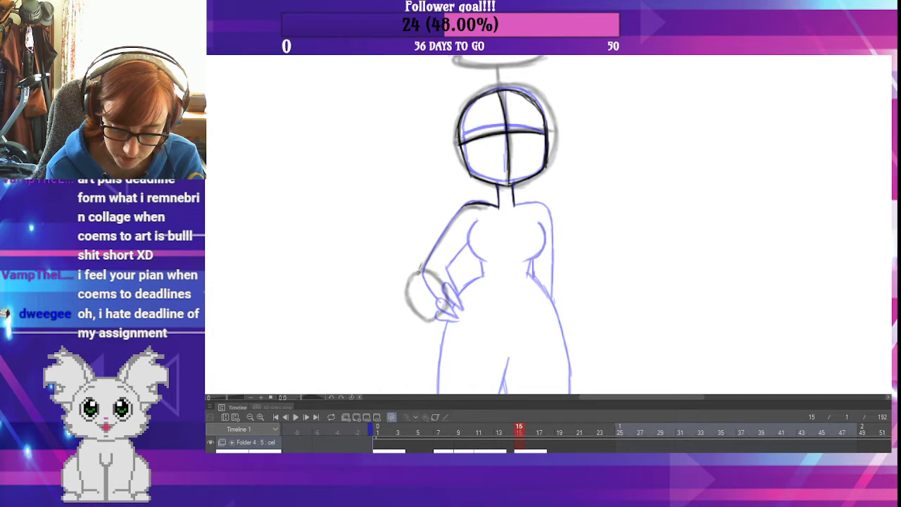
mouse_move(419, 269)
left_mouse_down()
mouse_move(436, 239)
mouse_move(423, 258)
mouse_move(465, 205)
left_mouse_up()
left_click_drag(436, 240, 444, 227)
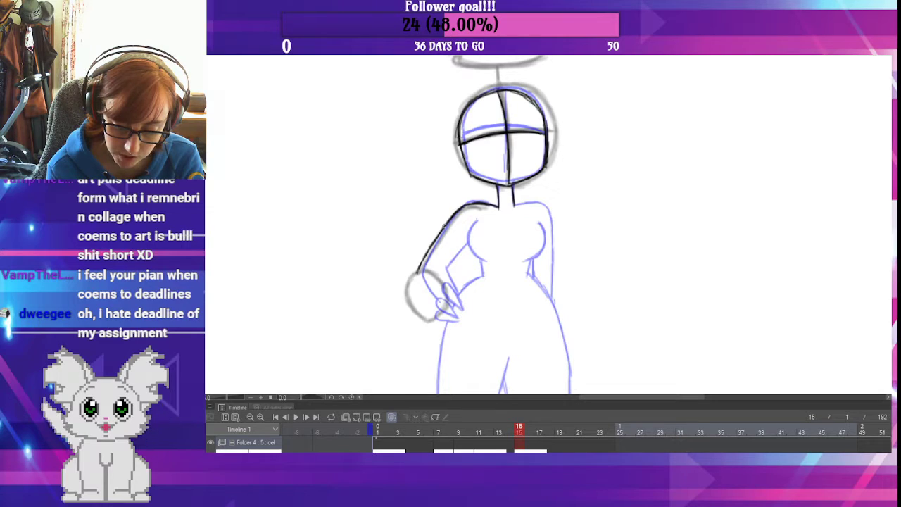
left_click_drag(421, 265, 449, 220)
left_click_drag(445, 268, 470, 238)
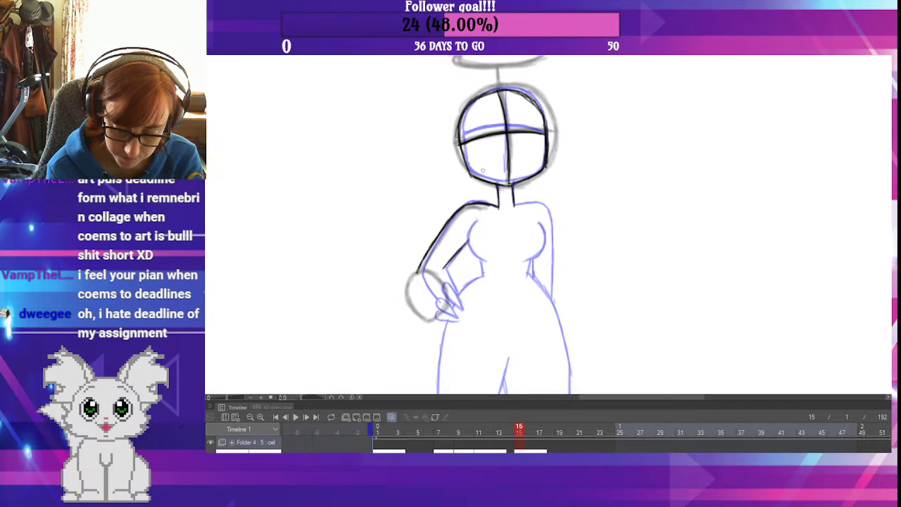
- Trace the two chest curves, the other shoulder and the outer edge of the straight arm from the onion skin
mouse_move(475, 223)
left_mouse_down()
mouse_move(470, 254)
mouse_move(469, 242)
mouse_move(486, 261)
mouse_move(531, 262)
mouse_move(523, 261)
mouse_move(543, 235)
left_mouse_up()
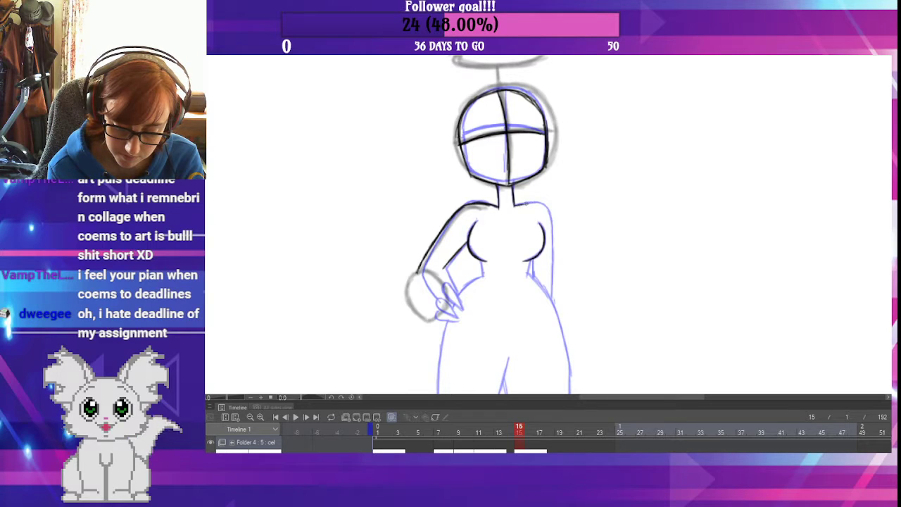
mouse_move(517, 203)
left_mouse_down()
mouse_move(545, 204)
mouse_move(554, 215)
mouse_move(546, 211)
mouse_move(553, 278)
left_mouse_up()
left_click_drag(552, 244, 552, 295)
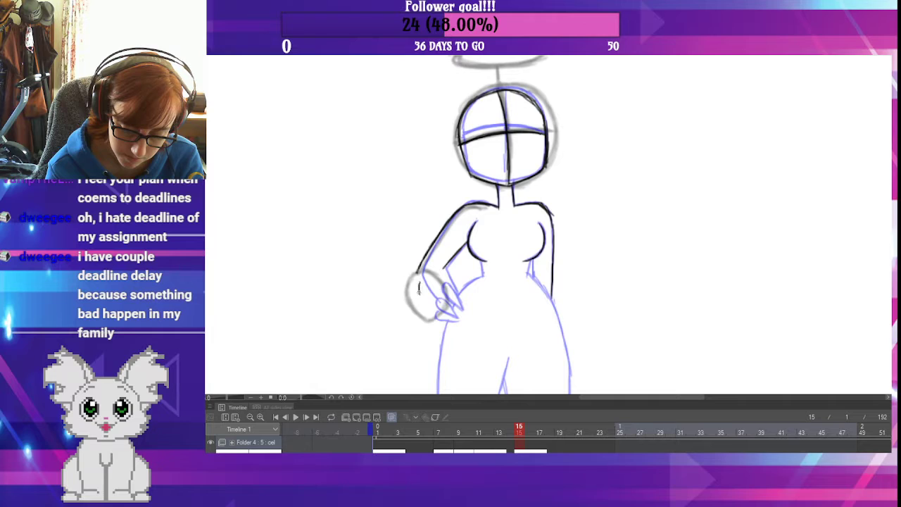
- Draw the hand resting on the hip with pointed fingers, joining its wrist to the bent arm
mouse_move(419, 291)
left_mouse_down()
mouse_move(447, 329)
mouse_move(442, 307)
mouse_move(456, 318)
mouse_move(448, 305)
left_mouse_up()
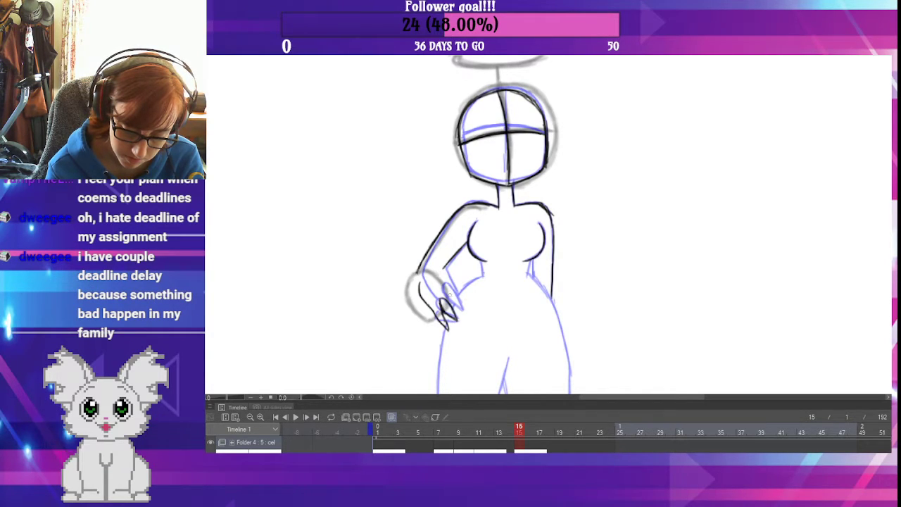
mouse_move(447, 296)
left_mouse_down()
mouse_move(458, 308)
mouse_move(451, 288)
left_mouse_up()
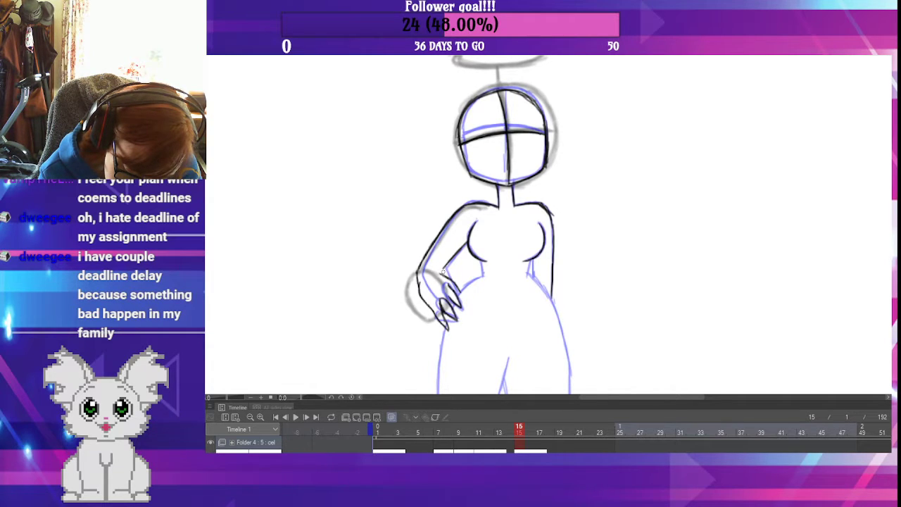
left_click_drag(437, 266, 445, 276)
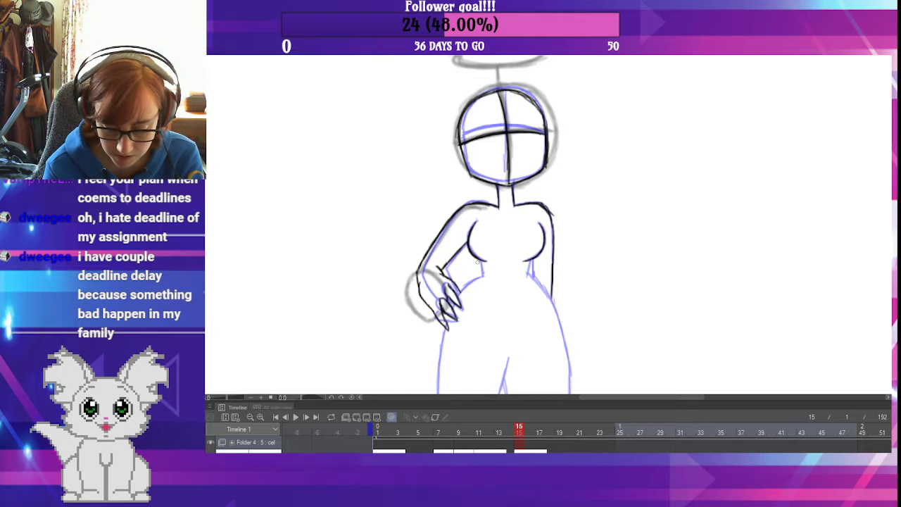
- Trace both sides of the waist, the hips and the outer thigh contours over the onion-skinned body
left_click_drag(484, 262, 481, 274)
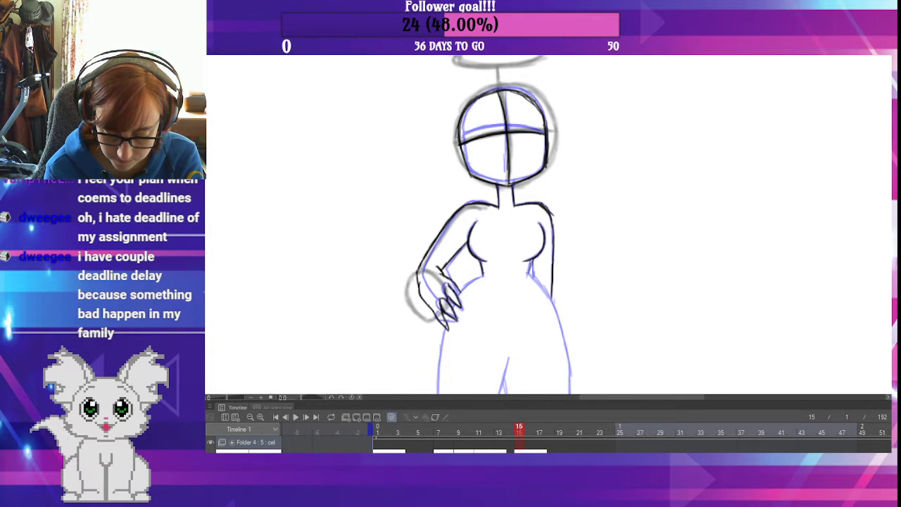
mouse_move(531, 259)
left_mouse_down()
mouse_move(527, 277)
mouse_move(540, 245)
left_mouse_up()
left_click_drag(470, 233, 495, 216)
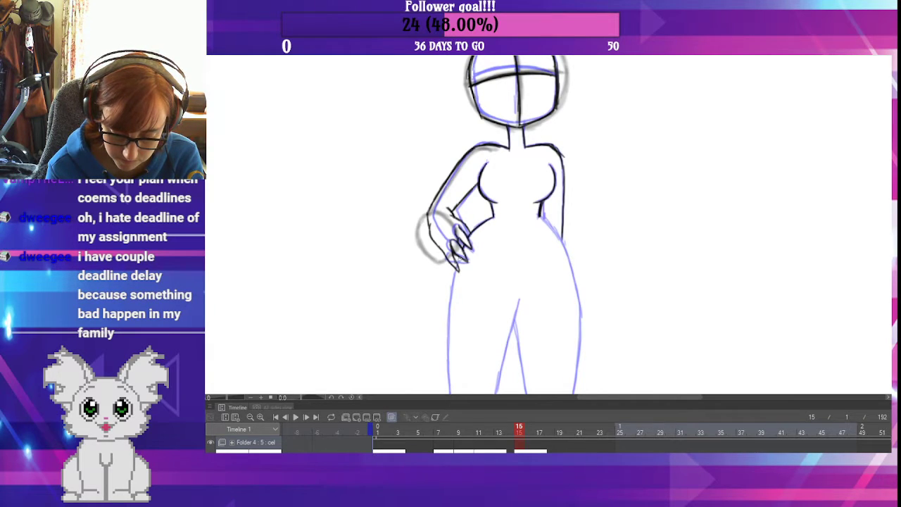
left_click_drag(454, 276, 450, 387)
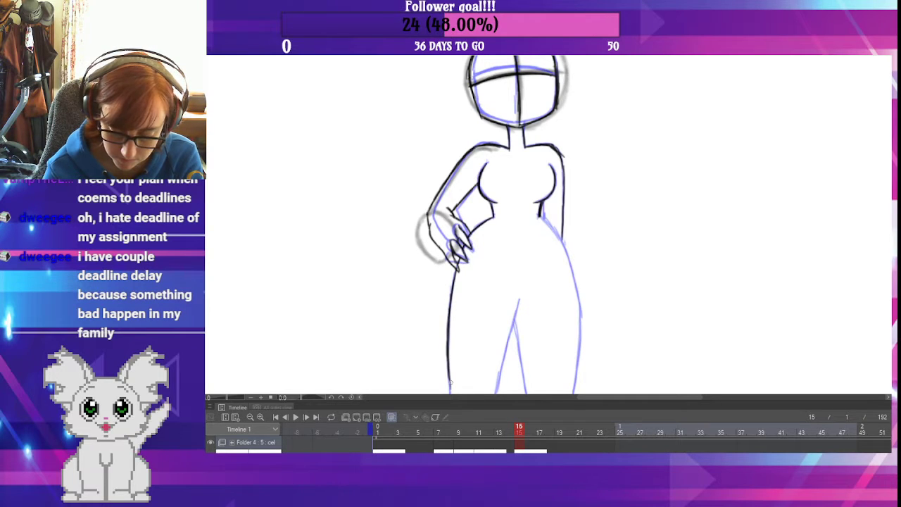
left_click_drag(539, 212, 570, 270)
left_click_drag(541, 202, 546, 217)
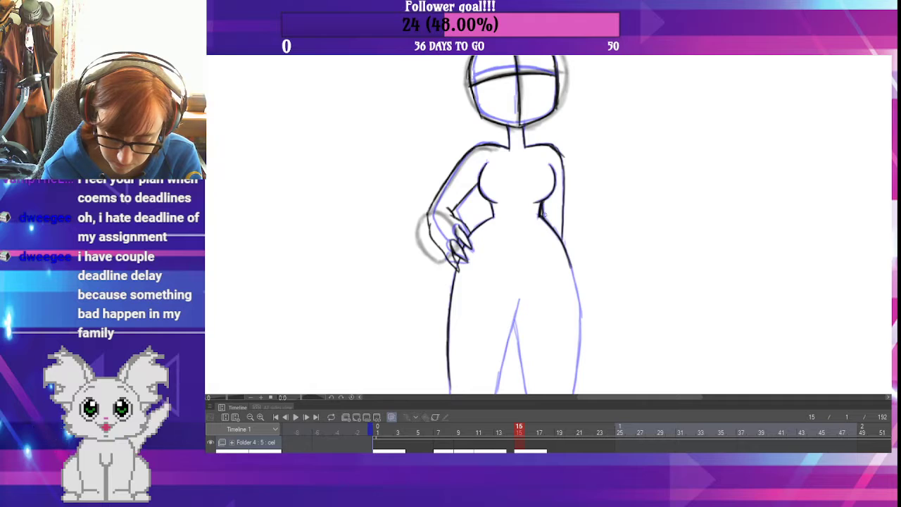
left_click_drag(565, 250, 579, 323)
left_click_drag(574, 287, 580, 336)
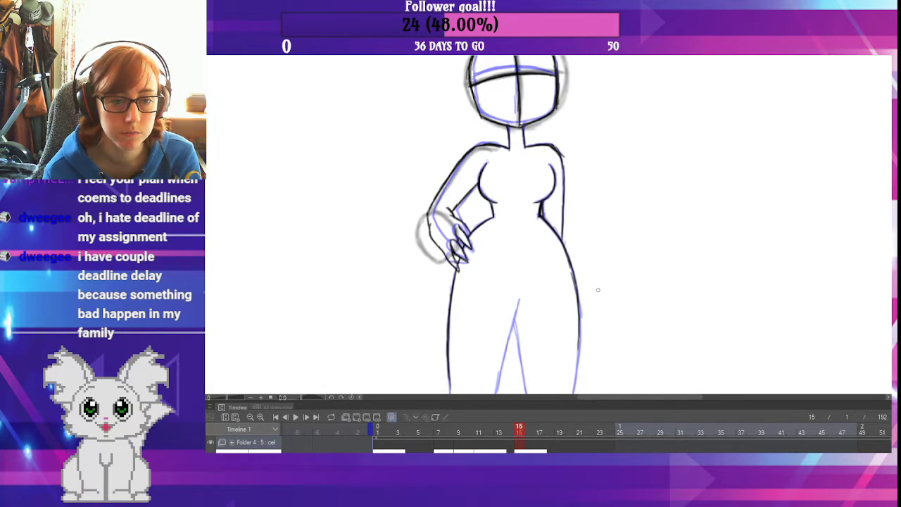
- Trace the inner lines of both legs from the crotch down past the knees
mouse_move(597, 290)
left_mouse_down()
mouse_move(581, 260)
mouse_move(575, 175)
left_mouse_up()
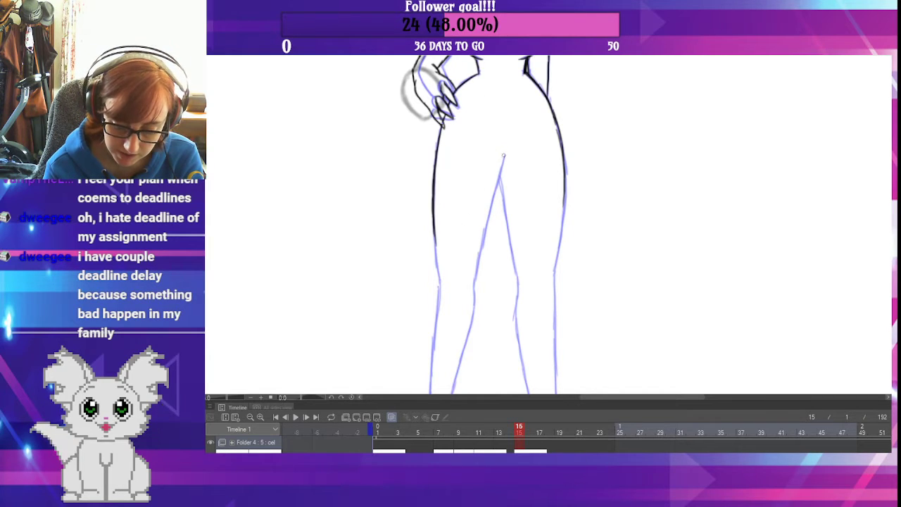
left_click_drag(504, 152, 484, 236)
left_click_drag(497, 182, 475, 305)
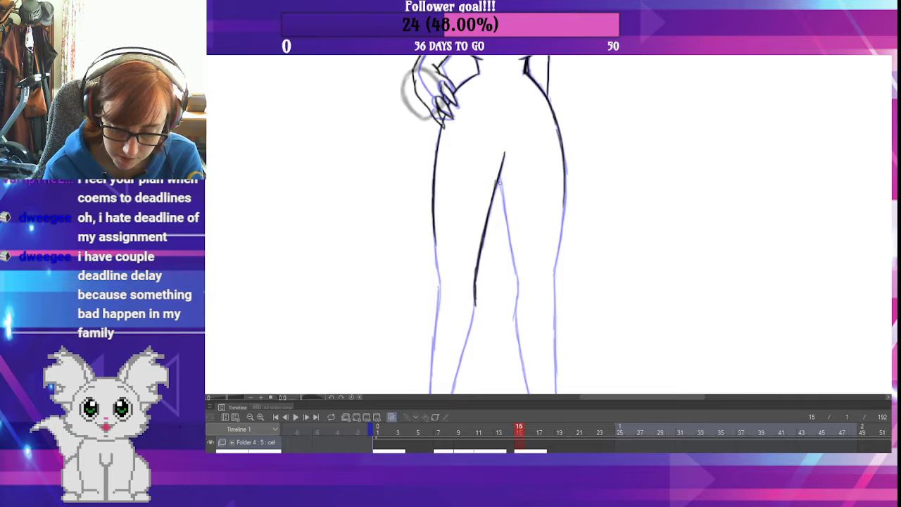
mouse_move(498, 182)
left_mouse_down()
mouse_move(517, 280)
mouse_move(518, 356)
left_mouse_up()
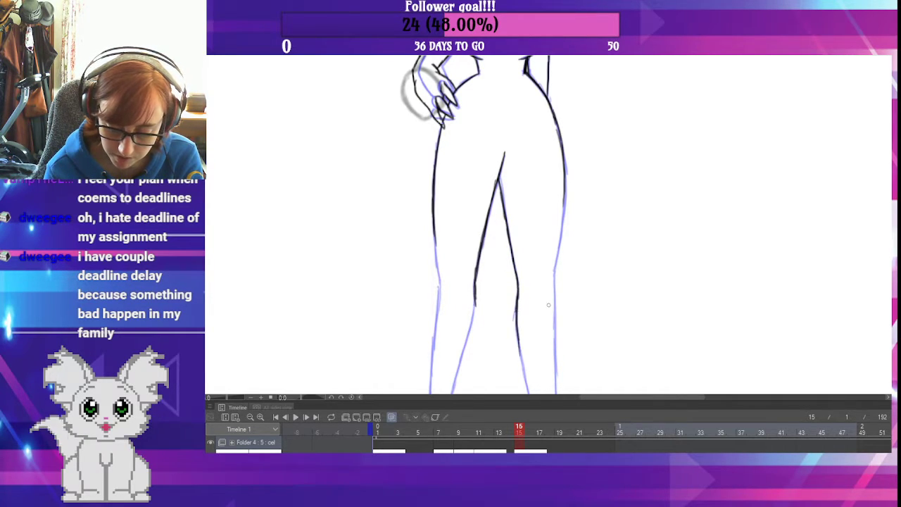
- Trace the outer contours of both legs around the knees in black on frame 15
left_click_drag(554, 267, 554, 376)
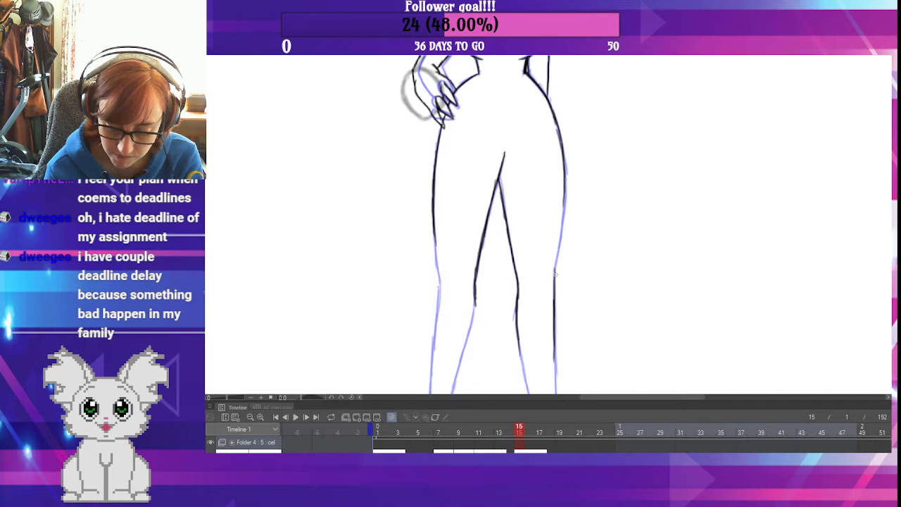
left_click_drag(554, 269, 564, 197)
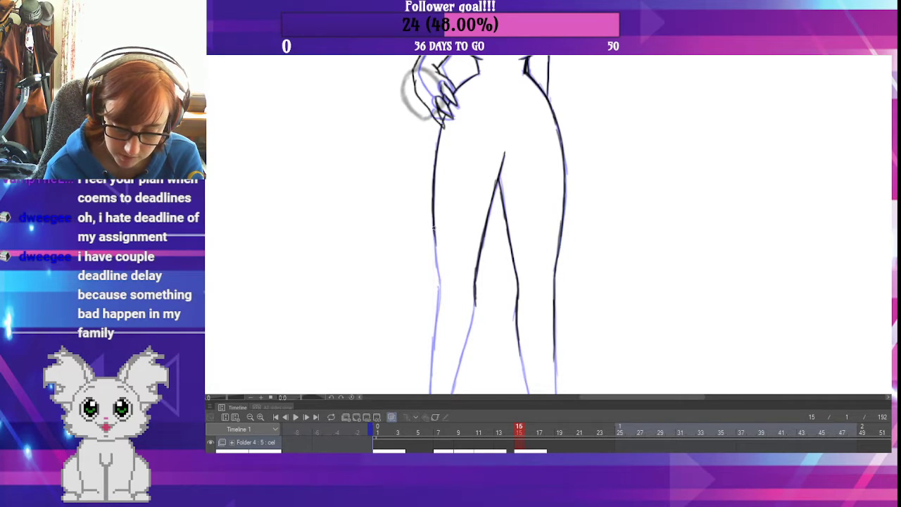
left_click_drag(434, 227, 440, 300)
- Trace both lower legs and the pointed feet in black over the blue sketch on frame 15
left_click_drag(531, 261, 549, 149)
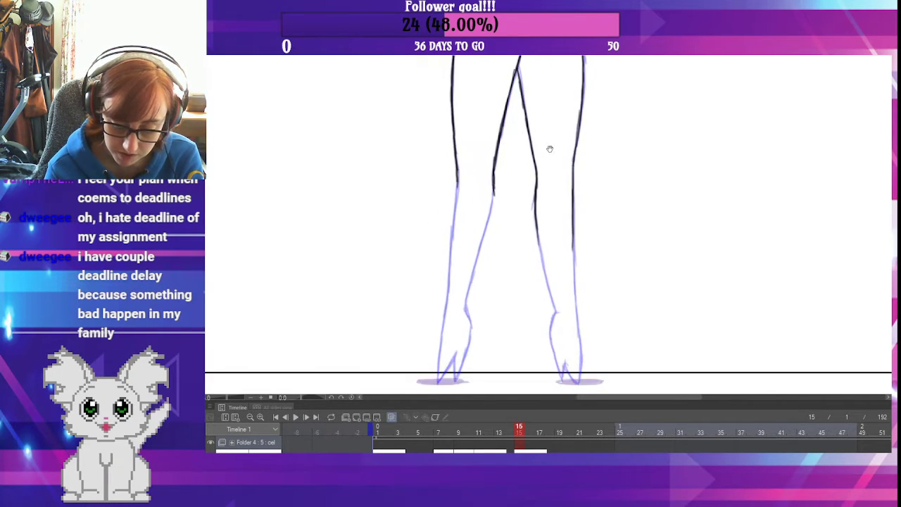
mouse_move(461, 190)
left_mouse_down()
mouse_move(447, 293)
mouse_move(441, 257)
mouse_move(457, 218)
mouse_move(467, 311)
mouse_move(492, 173)
left_mouse_up()
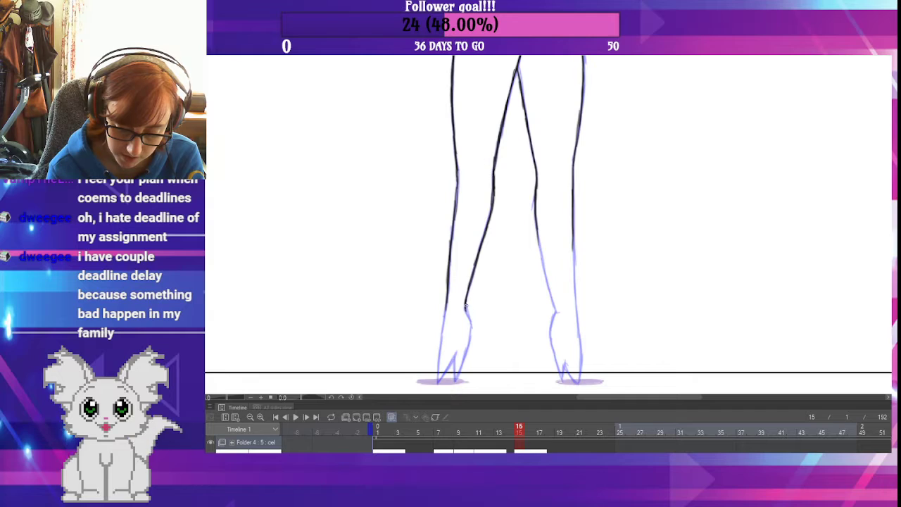
mouse_move(454, 361)
left_mouse_down()
mouse_move(456, 382)
mouse_move(470, 324)
left_mouse_up()
left_click_drag(438, 383, 455, 349)
left_click_drag(437, 380, 446, 296)
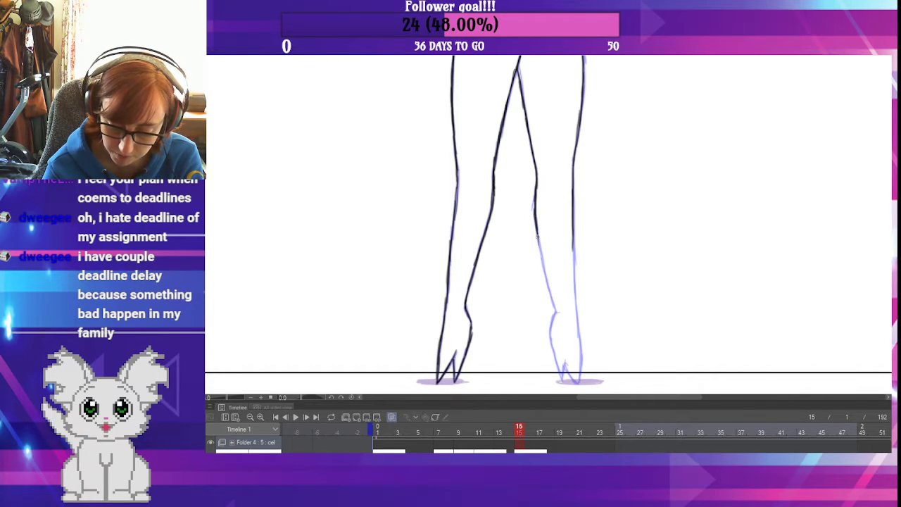
left_click_drag(537, 237, 561, 379)
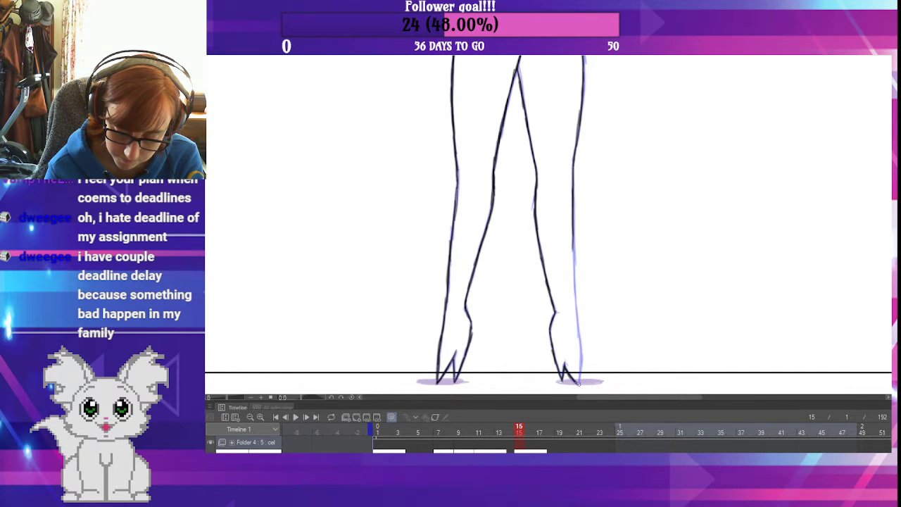
left_click_drag(582, 371, 572, 239)
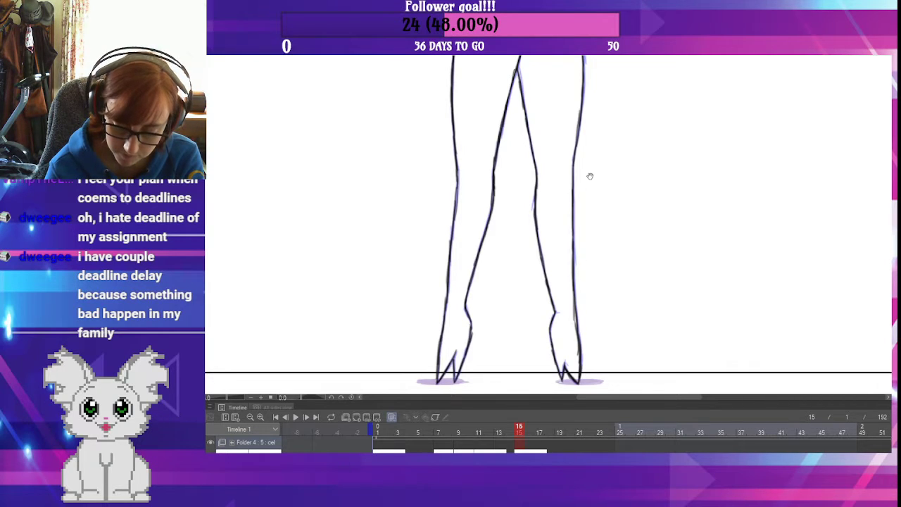
- Add a new animation cel at frame 17 for the next drawing of the figure
left_click_drag(589, 177, 588, 318)
left_click_drag(573, 136, 588, 356)
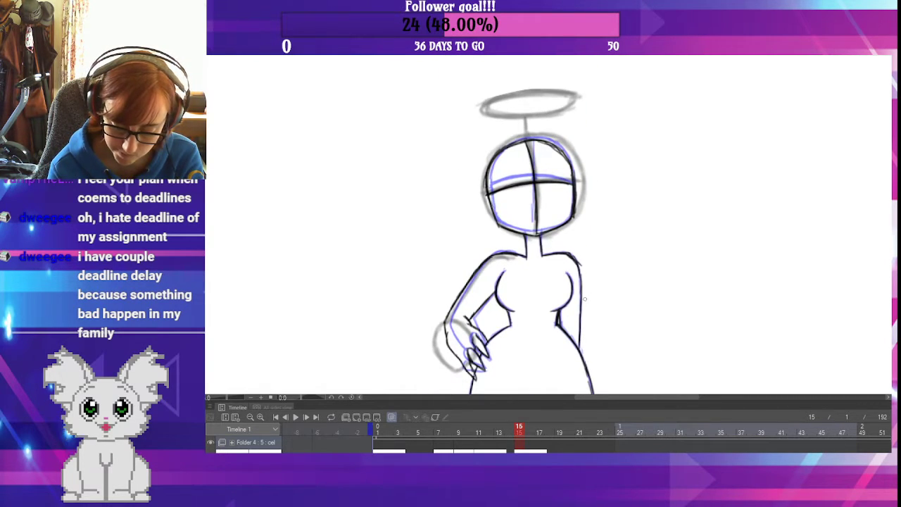
left_click(536, 431)
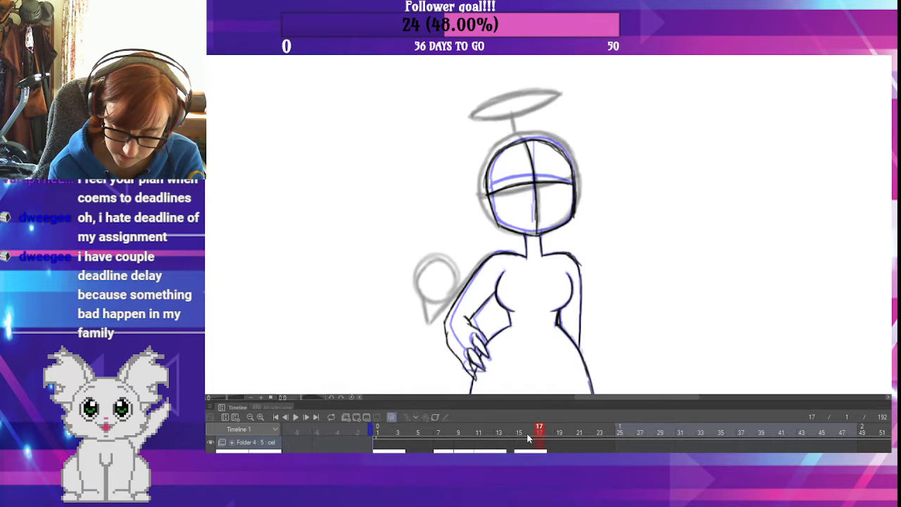
left_click(356, 417)
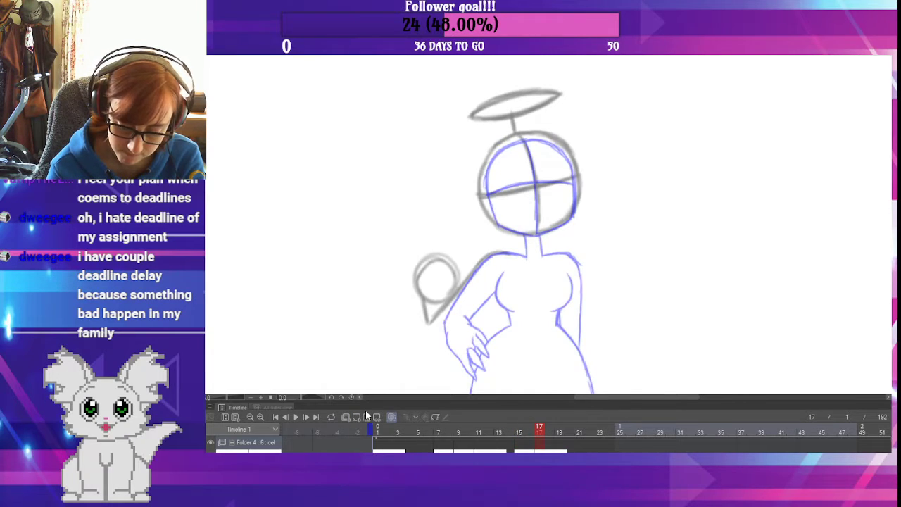
- Draw the rounded head outline on frame 17 and add the curved vertical centre line of the face
left_click_drag(481, 183, 501, 230)
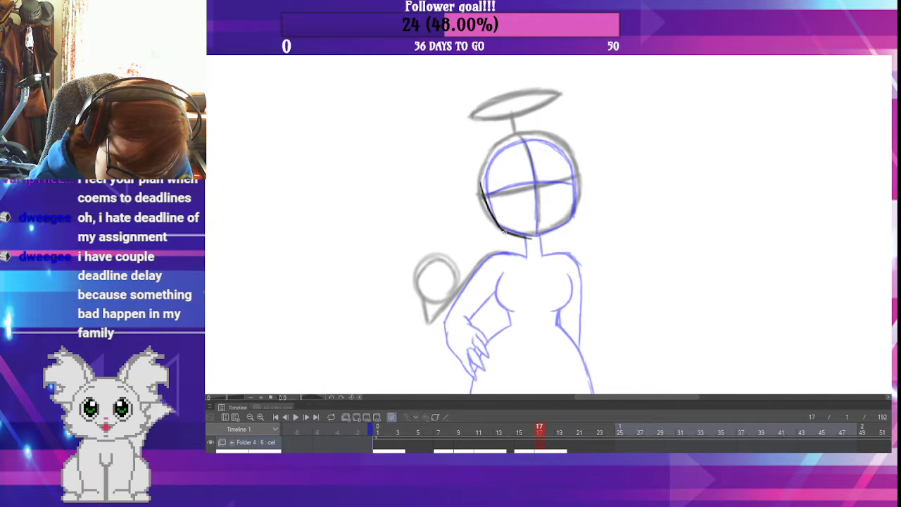
left_click_drag(501, 229, 540, 238)
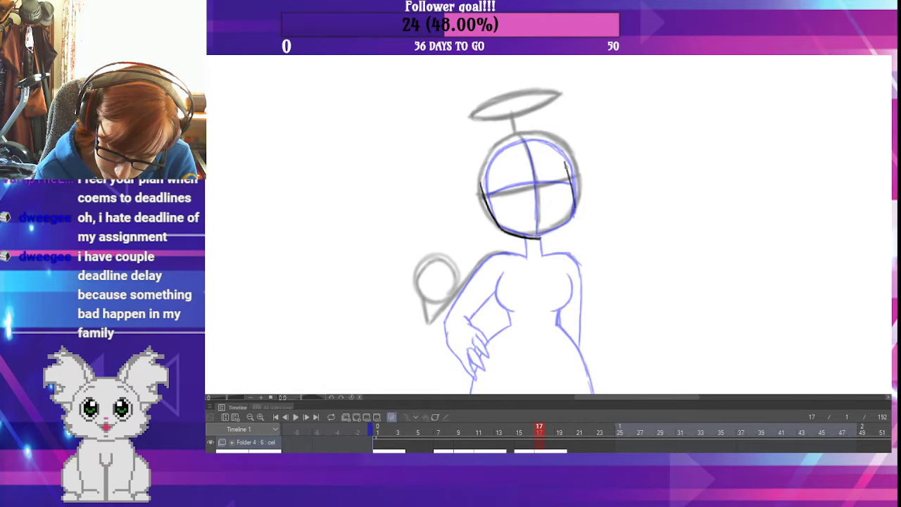
left_click_drag(565, 163, 575, 215)
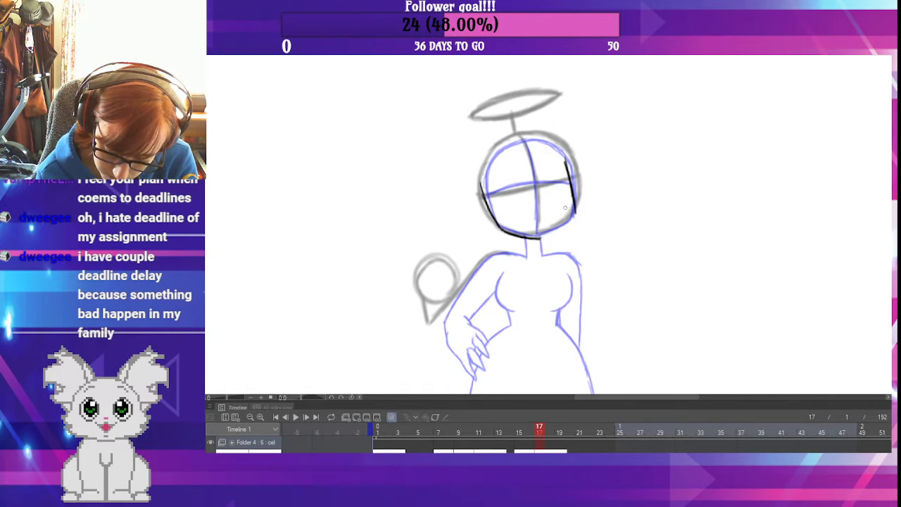
left_click_drag(574, 208, 547, 238)
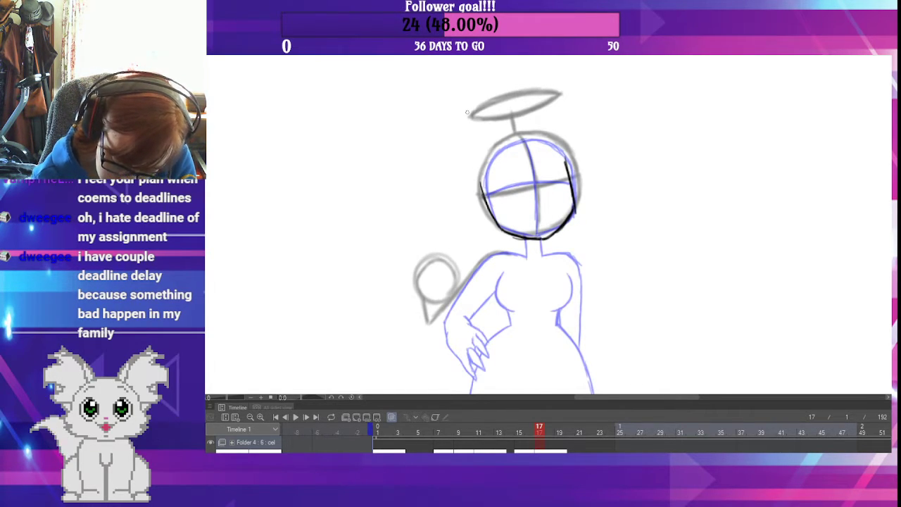
mouse_move(481, 192)
left_mouse_down()
mouse_move(484, 167)
mouse_move(481, 188)
mouse_move(497, 149)
mouse_move(537, 146)
mouse_move(497, 154)
mouse_move(518, 145)
mouse_move(483, 173)
mouse_move(498, 154)
mouse_move(483, 197)
left_mouse_up()
left_click_drag(493, 162, 483, 187)
left_click_drag(507, 148, 486, 171)
mouse_move(547, 145)
left_mouse_down()
mouse_move(511, 145)
mouse_move(566, 166)
left_mouse_up()
left_click_drag(488, 182, 484, 208)
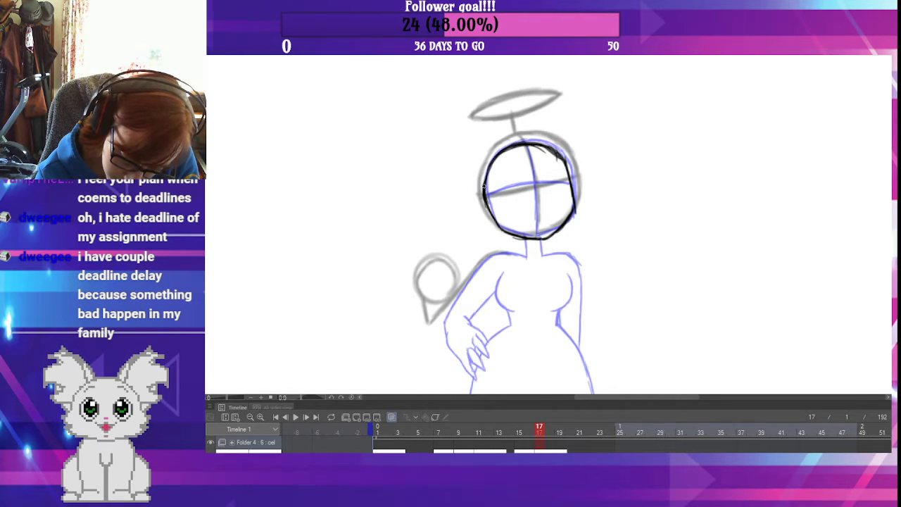
left_click_drag(486, 198, 509, 235)
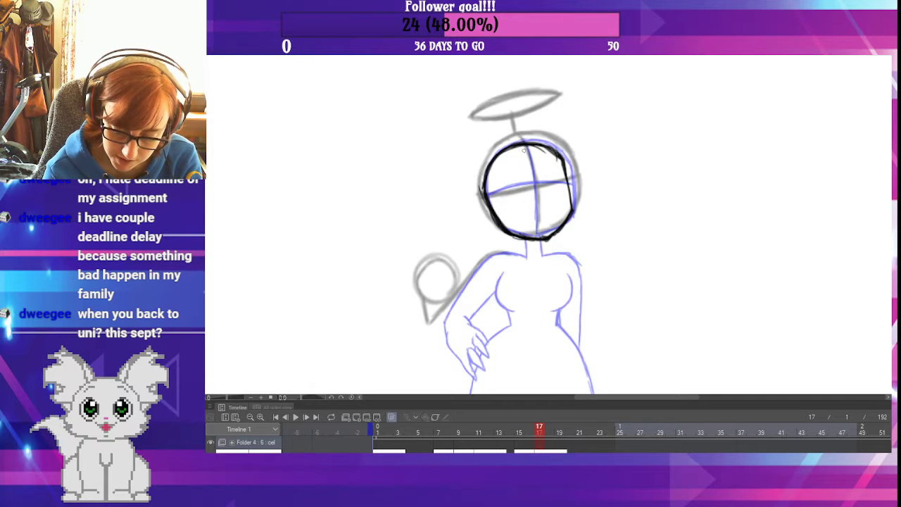
mouse_move(527, 146)
left_mouse_down()
mouse_move(546, 235)
mouse_move(530, 159)
left_mouse_up()
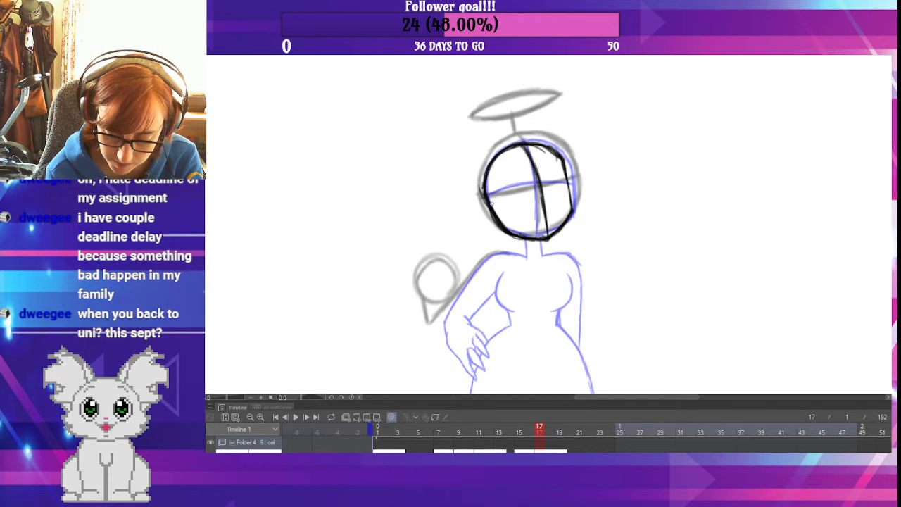
mouse_move(490, 203)
left_mouse_down()
mouse_move(569, 182)
mouse_move(546, 185)
left_mouse_up()
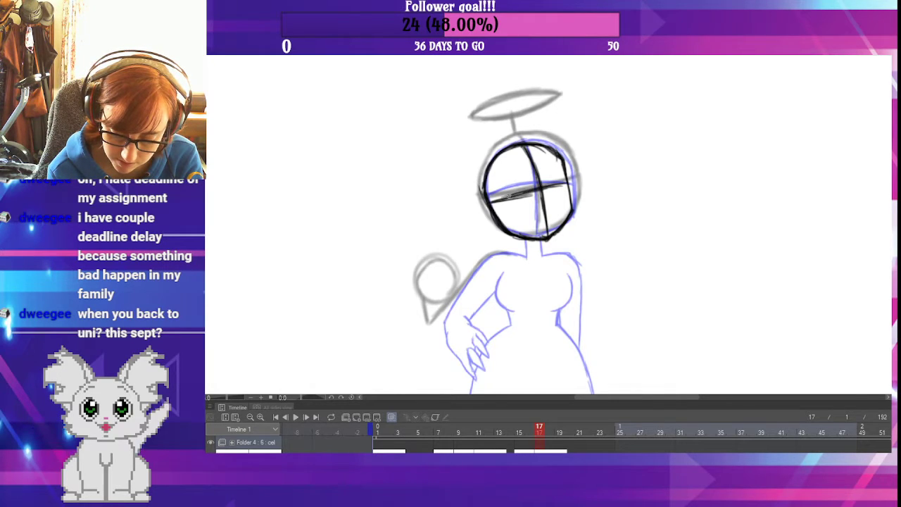
left_click_drag(489, 203, 536, 189)
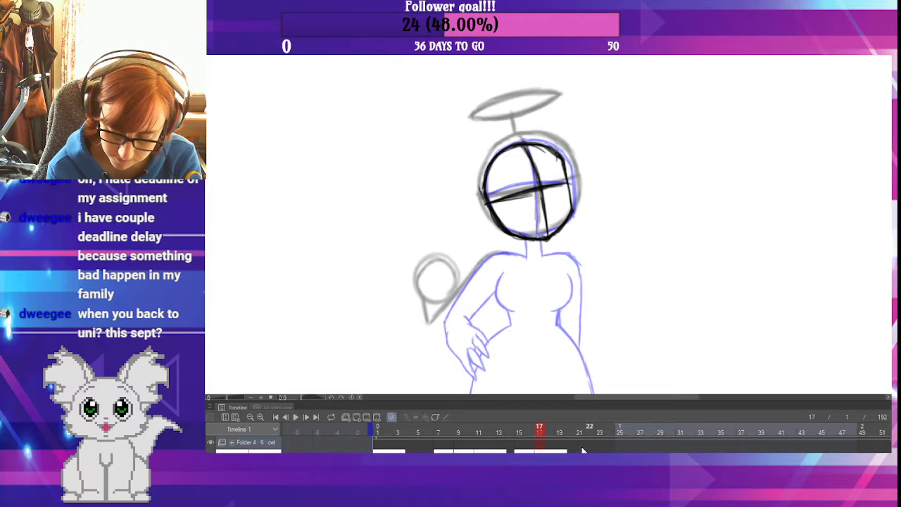
left_click(559, 448)
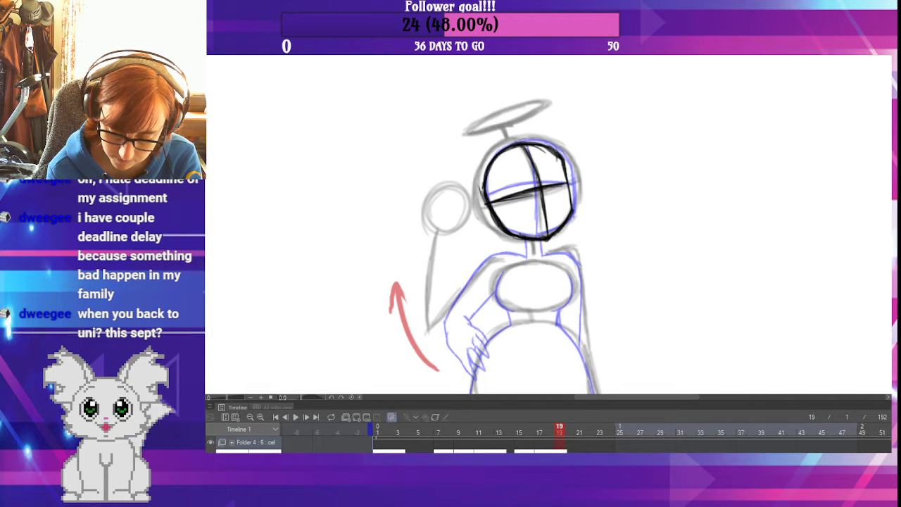
left_click(539, 448)
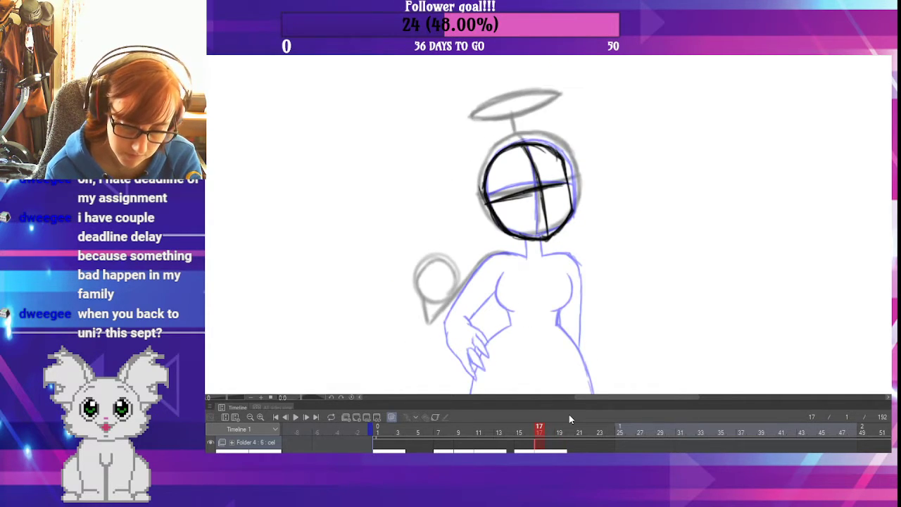
key("ctrl+z")
key("ctrl+z")
key("ctrl+z")
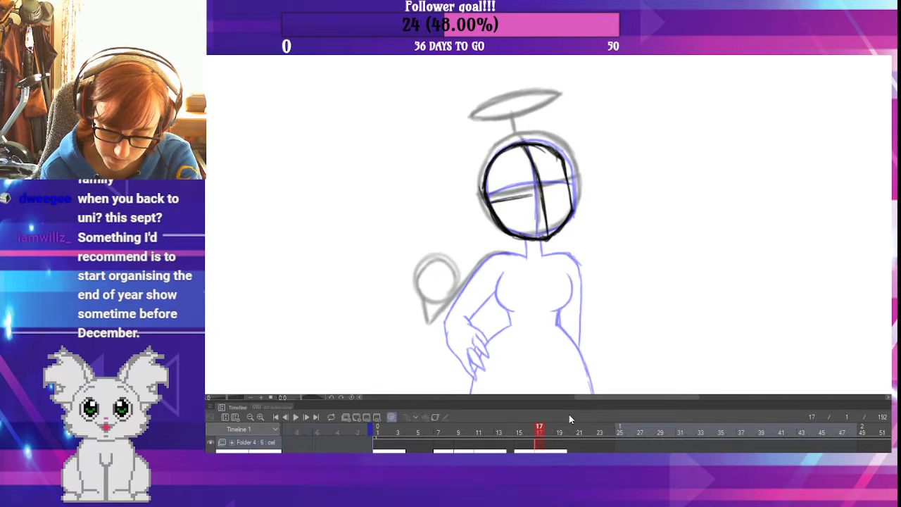
key("ctrl+z")
key("ctrl+z")
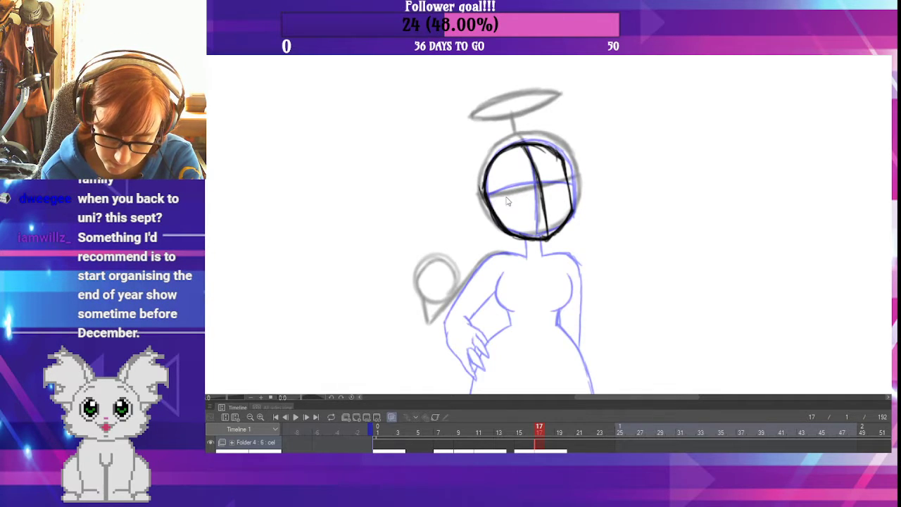
- Draw the curved horizontal face guide across the head on frame 17 and compare it with frame 19
left_click_drag(489, 198, 553, 181)
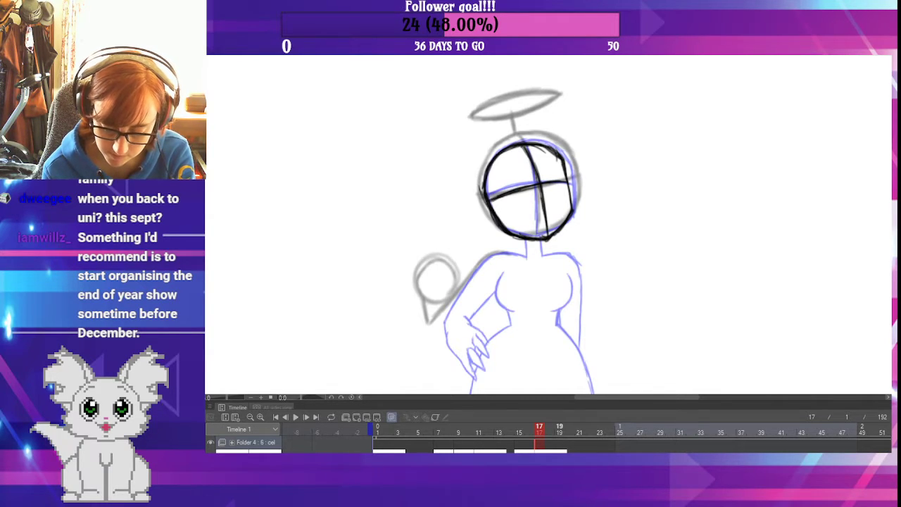
left_click(559, 427)
key("Left")
key("Left")
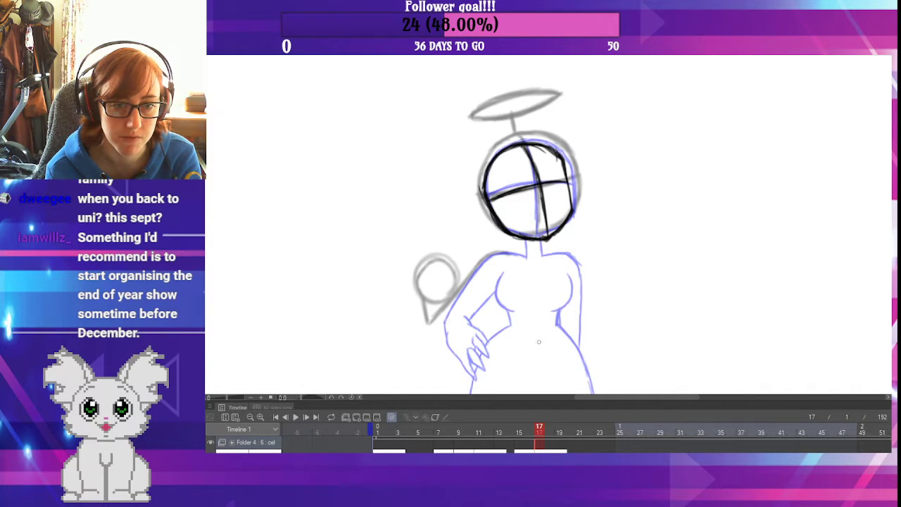
- Draw the raised hand with its fingers and the bent arm up to the shoulder and neck on frame 17
left_click_drag(537, 336, 559, 278)
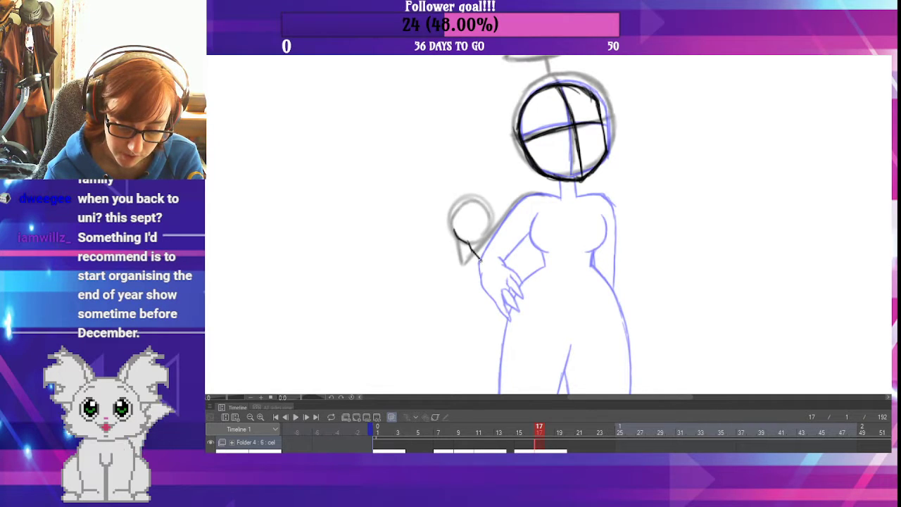
mouse_move(477, 246)
left_mouse_down()
mouse_move(483, 262)
mouse_move(476, 236)
mouse_move(495, 243)
left_mouse_up()
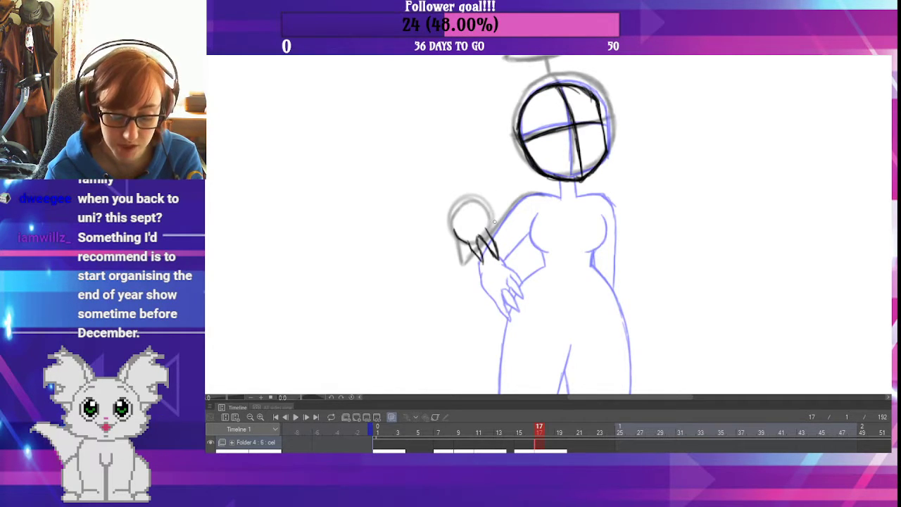
mouse_move(451, 228)
left_mouse_down()
mouse_move(459, 266)
mouse_move(471, 274)
mouse_move(449, 223)
left_mouse_up()
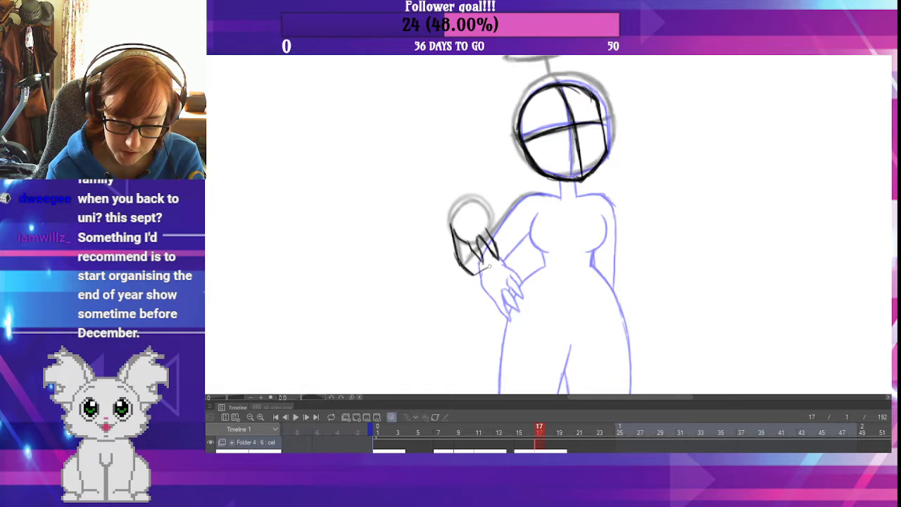
left_click_drag(495, 260, 535, 226)
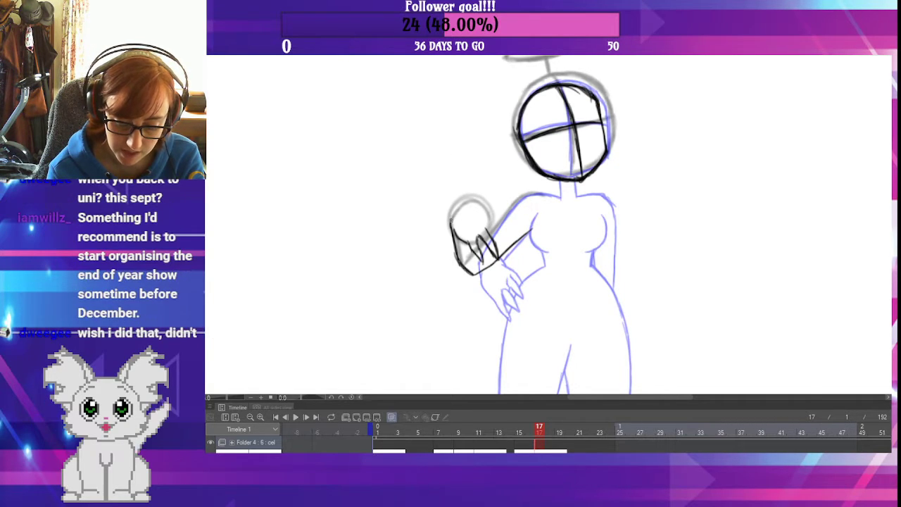
mouse_move(458, 209)
left_mouse_down()
mouse_move(489, 217)
mouse_move(502, 252)
mouse_move(499, 230)
left_mouse_up()
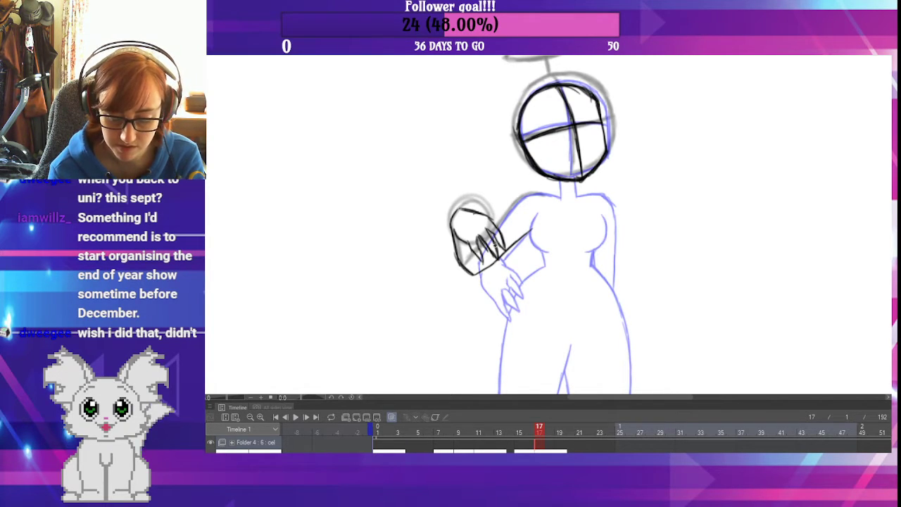
left_click_drag(483, 254, 480, 235)
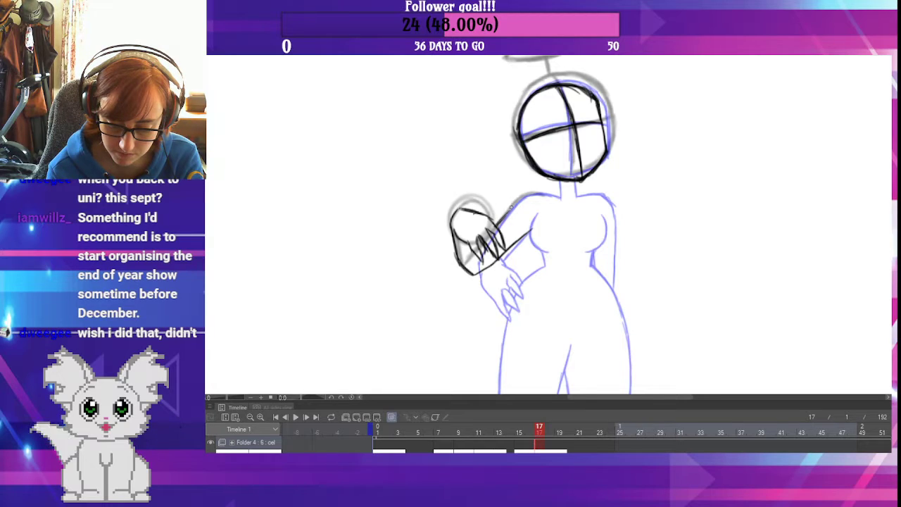
left_click_drag(493, 225, 540, 192)
mouse_move(496, 220)
left_mouse_down()
mouse_move(523, 195)
mouse_move(560, 197)
left_mouse_up()
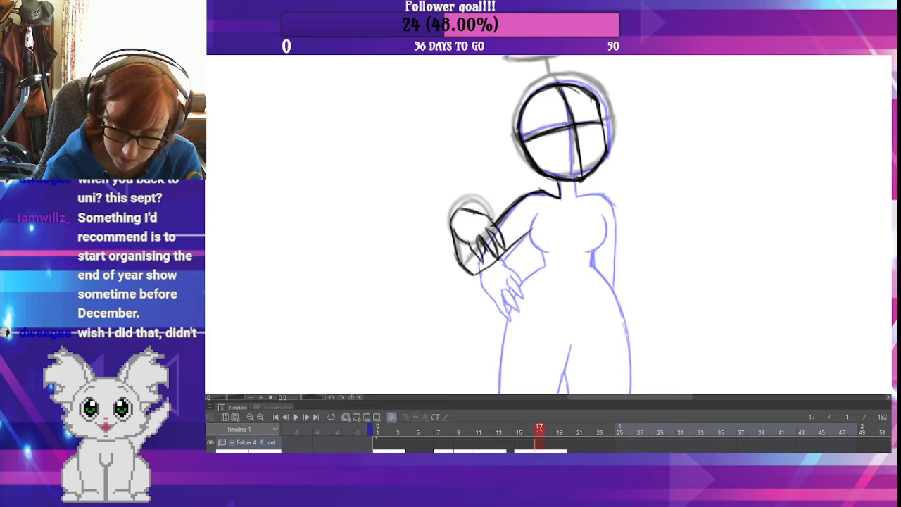
- Erase the horizontal face guide on frame 17, check frame 16, and redraw the guide straighter along the head's tilt
key("e")
mouse_move(545, 121)
left_mouse_down()
mouse_move(528, 136)
mouse_move(533, 143)
mouse_move(554, 120)
mouse_move(563, 138)
mouse_move(581, 108)
mouse_move(589, 129)
mouse_move(590, 98)
left_mouse_up()
left_click(529, 426)
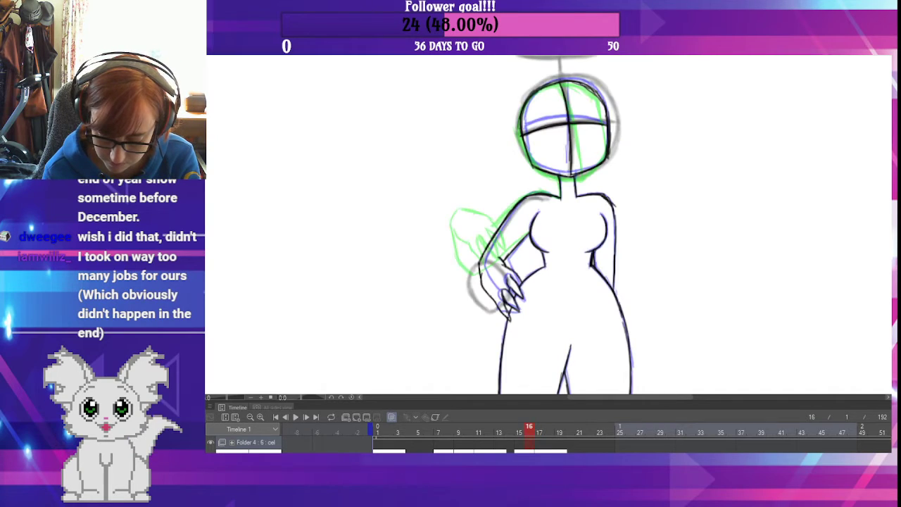
left_click(539, 426)
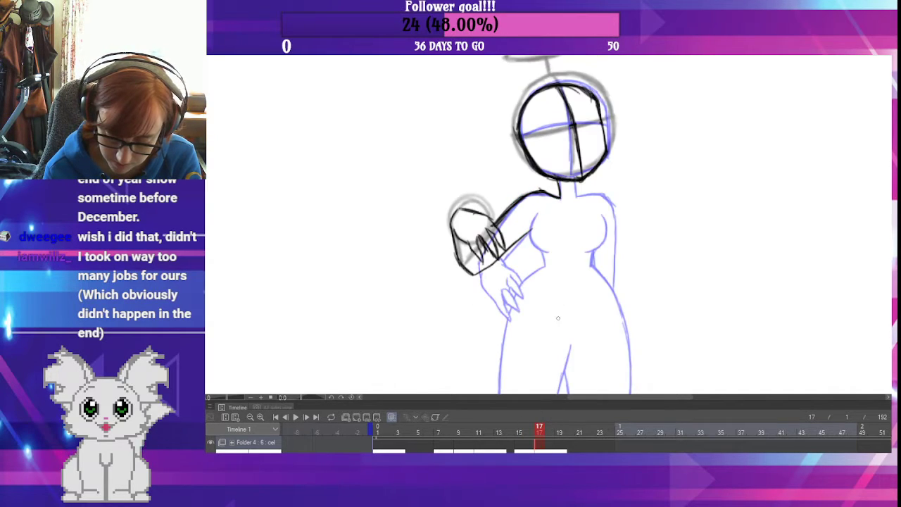
left_click_drag(525, 144, 598, 122)
left_click_drag(524, 144, 604, 121)
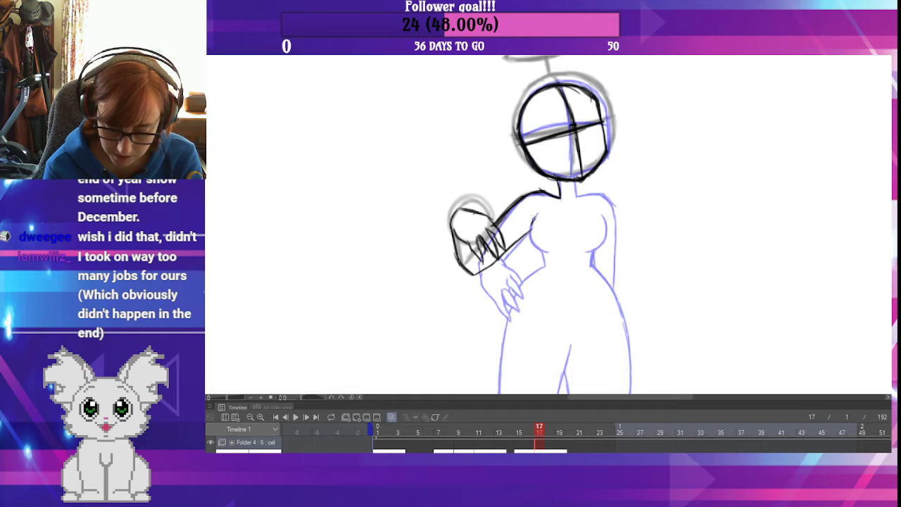
- Draw the neck, the far shoulder with its straight arm, and both bust curves down to the waist on frame 17
mouse_move(534, 214)
left_mouse_down()
mouse_move(533, 247)
mouse_move(549, 252)
left_mouse_up()
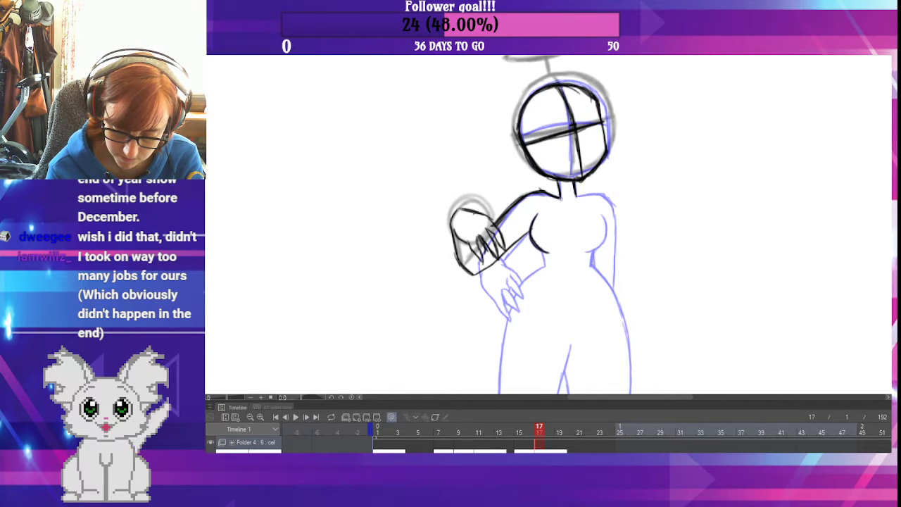
mouse_move(575, 186)
left_mouse_down()
mouse_move(611, 200)
mouse_move(614, 212)
mouse_move(611, 285)
left_mouse_up()
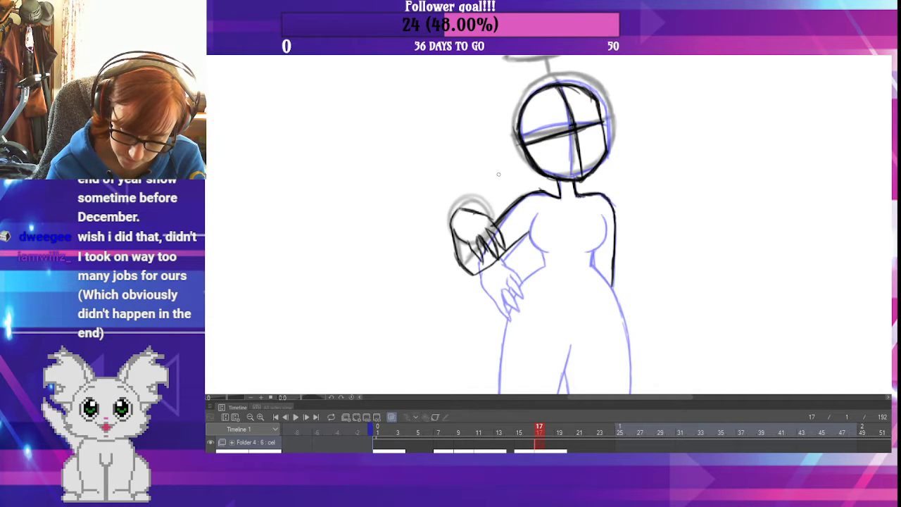
mouse_move(535, 219)
left_mouse_down()
mouse_move(532, 246)
mouse_move(551, 257)
left_mouse_up()
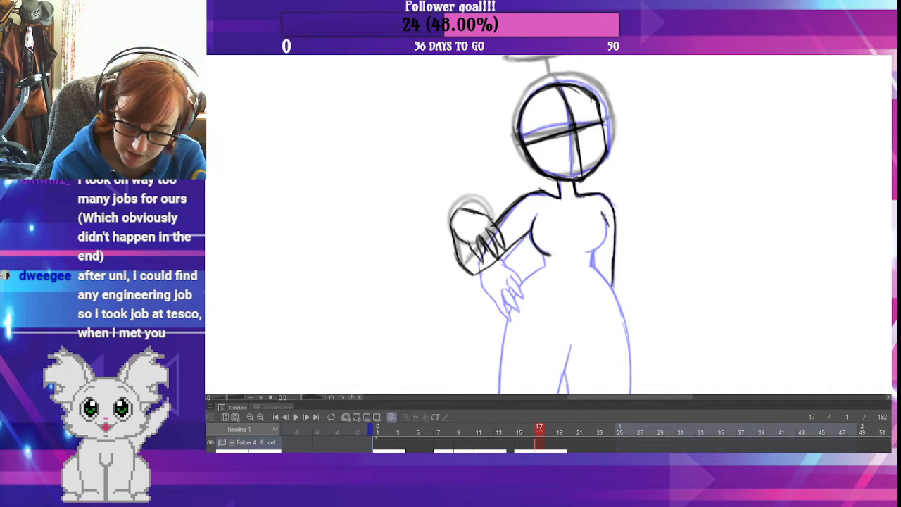
mouse_move(603, 215)
left_mouse_down()
mouse_move(603, 245)
mouse_move(604, 218)
left_mouse_up()
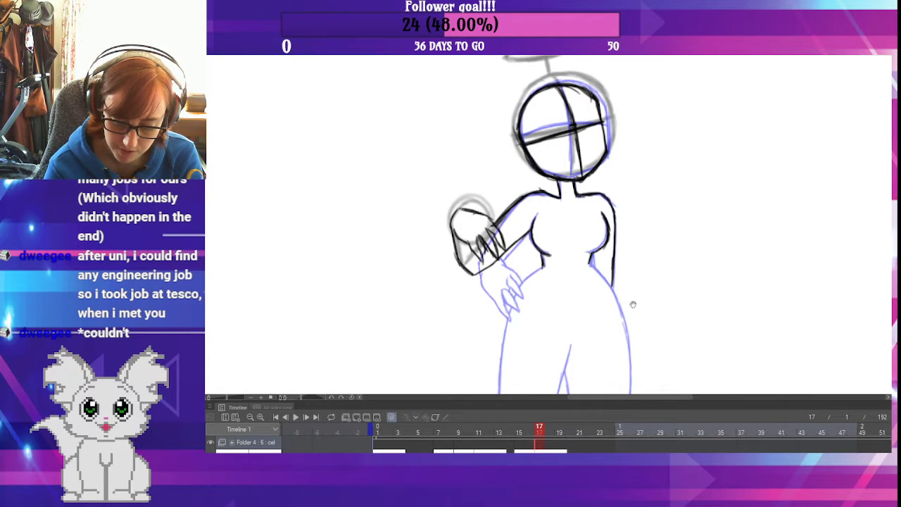
- Draw the outer hip and thigh line on the raised-arm side from the waist to the knee on frame 17
left_click_drag(633, 303, 641, 226)
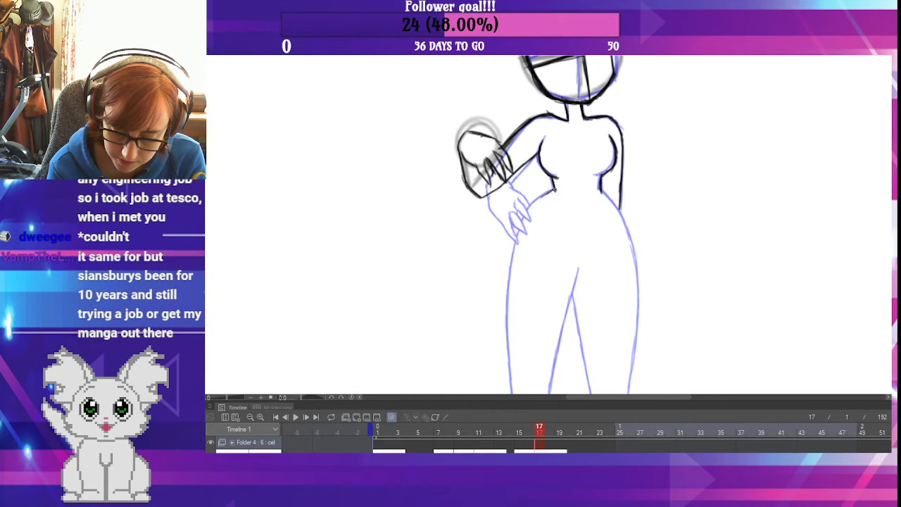
mouse_move(554, 187)
left_mouse_down()
mouse_move(529, 206)
mouse_move(507, 336)
mouse_move(517, 239)
mouse_move(553, 190)
mouse_move(518, 245)
mouse_move(535, 204)
mouse_move(517, 250)
mouse_move(554, 190)
left_mouse_up()
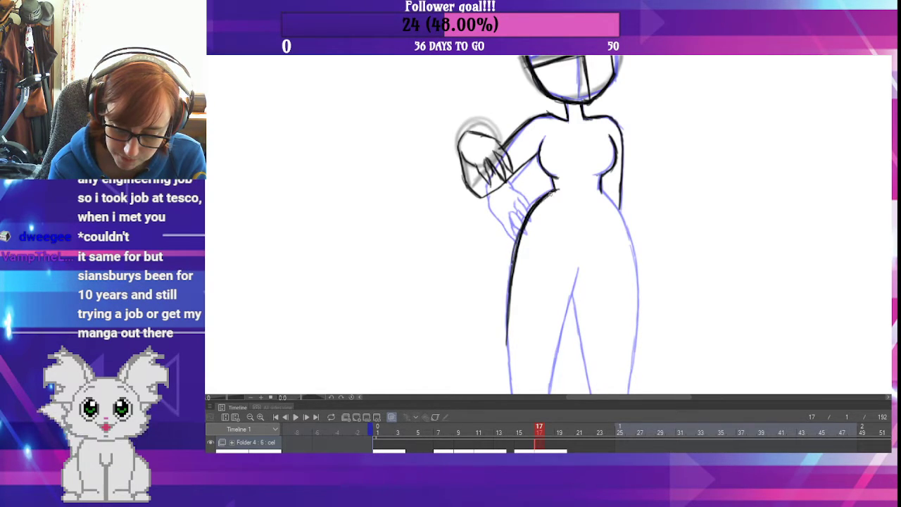
mouse_move(517, 245)
left_mouse_down()
mouse_move(509, 365)
mouse_move(506, 313)
left_mouse_up()
left_click_drag(534, 284, 546, 209)
left_click_drag(516, 250, 519, 308)
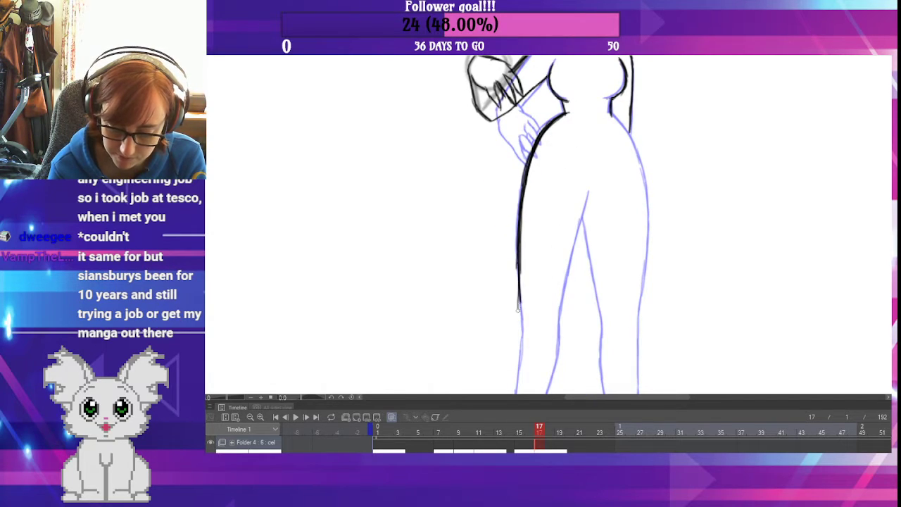
left_click_drag(517, 266, 522, 342)
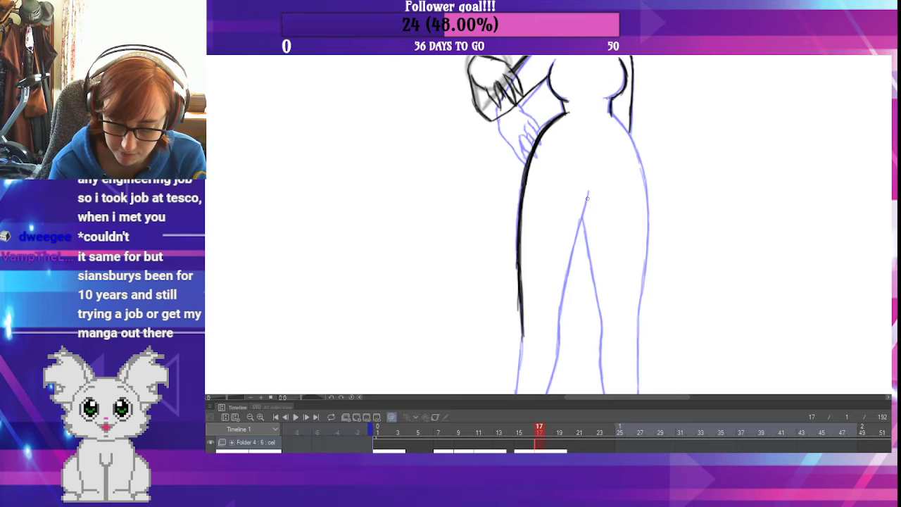
- Draw both inner thigh lines from the crotch and the opposite outer hip and thigh line to the knee on frame 17
left_click_drag(591, 188, 563, 303)
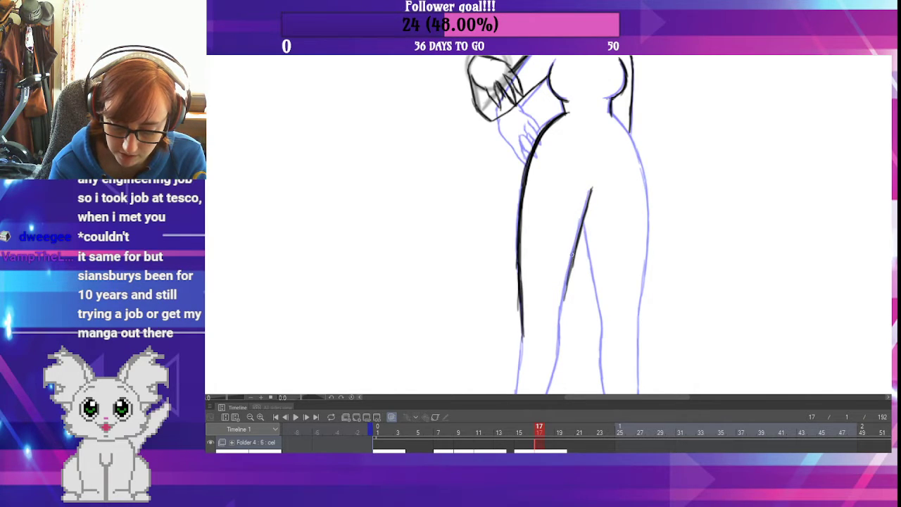
left_click_drag(571, 255, 561, 317)
left_click_drag(570, 281, 560, 321)
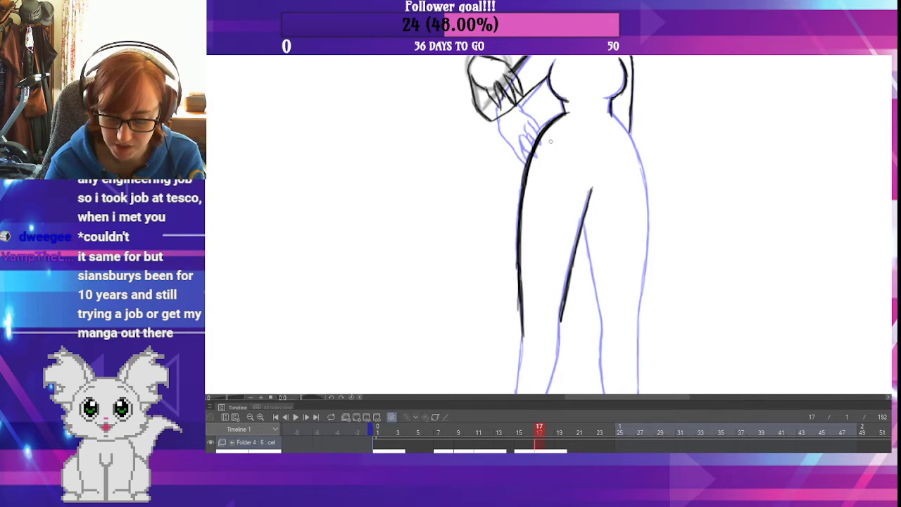
left_click_drag(584, 223, 602, 323)
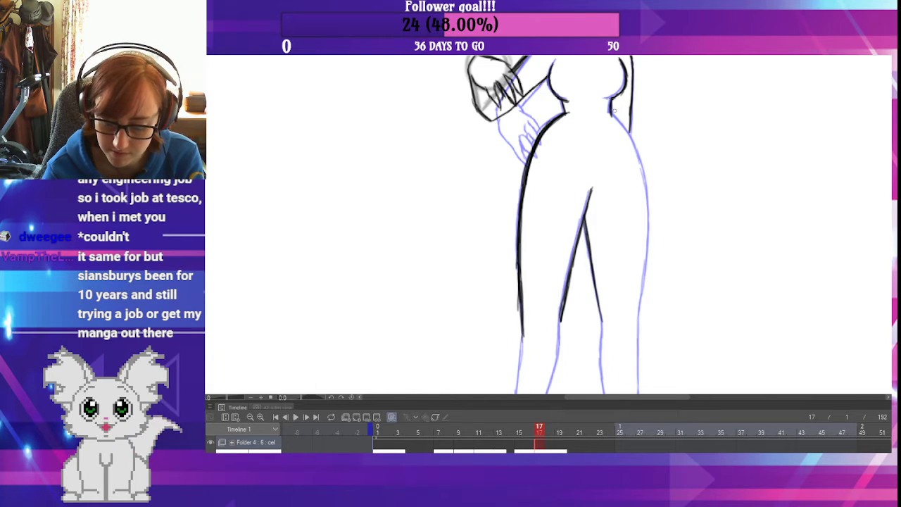
mouse_move(610, 111)
left_mouse_down()
mouse_move(648, 192)
mouse_move(645, 176)
mouse_move(649, 248)
mouse_move(649, 233)
mouse_move(637, 323)
left_mouse_up()
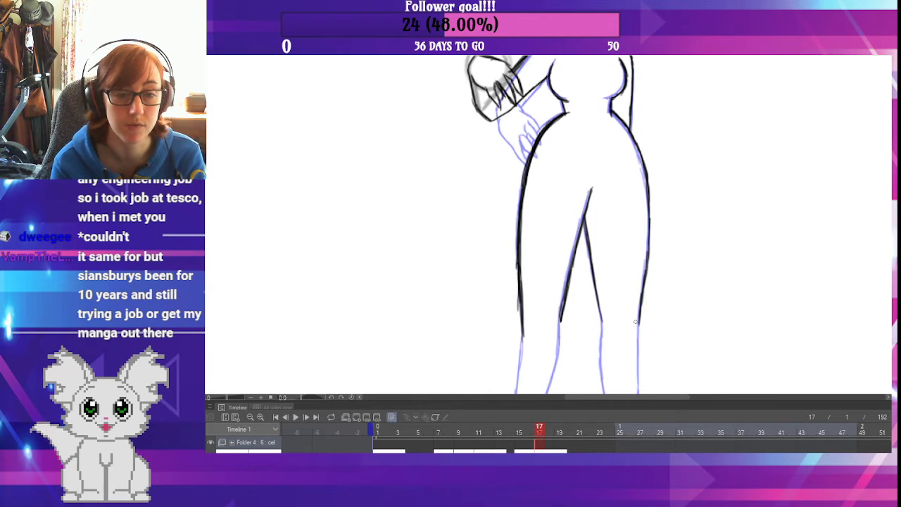
- Draw the lower leg and pointed foot on the raised-arm side down to the ground shadow on frame 17
scroll(635, 322, "down", 5)
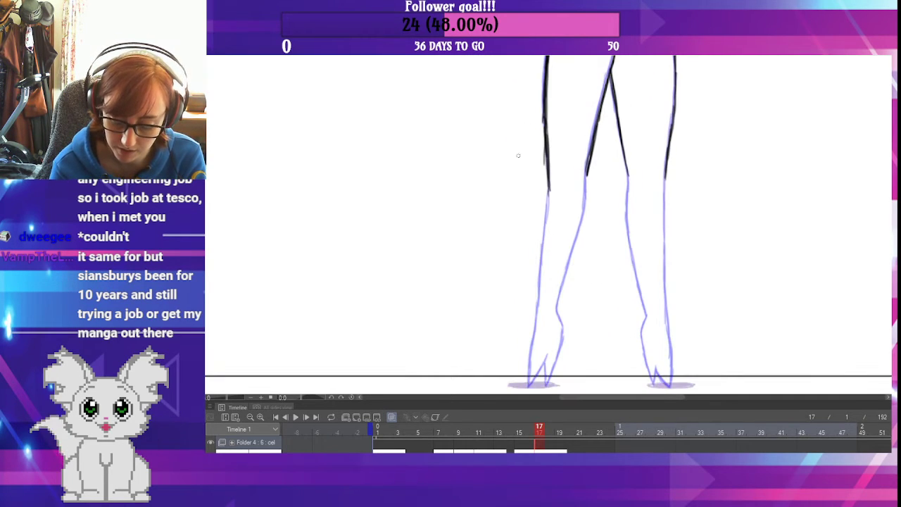
left_click_drag(529, 385, 548, 180)
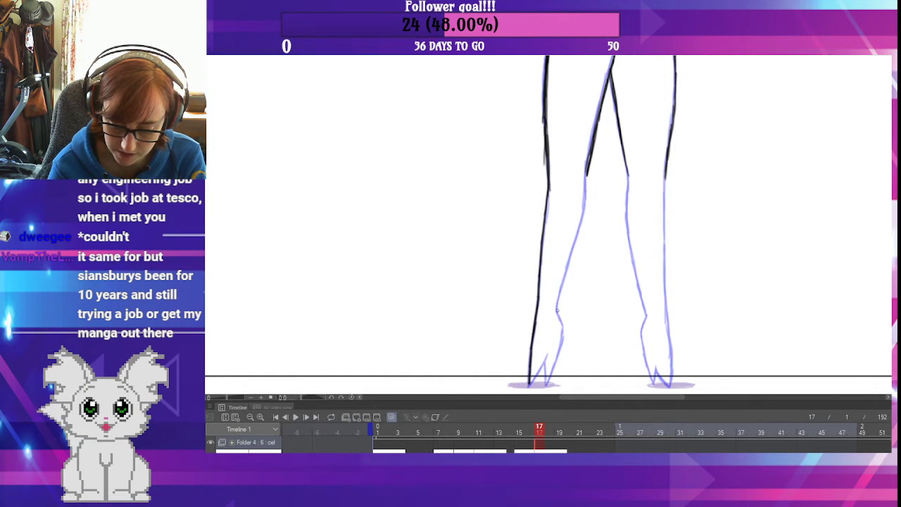
left_click_drag(557, 309, 589, 161)
mouse_move(584, 210)
left_mouse_down()
mouse_move(588, 163)
mouse_move(577, 232)
left_mouse_up()
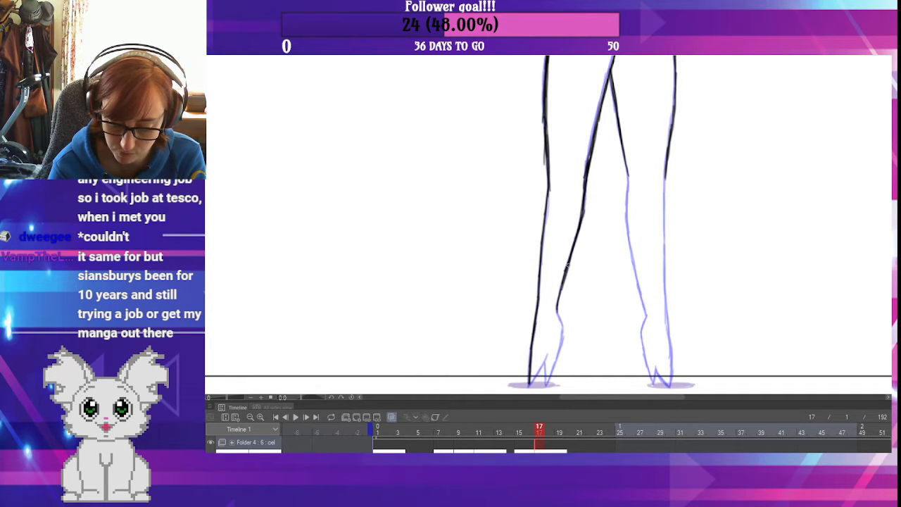
left_click_drag(567, 266, 562, 337)
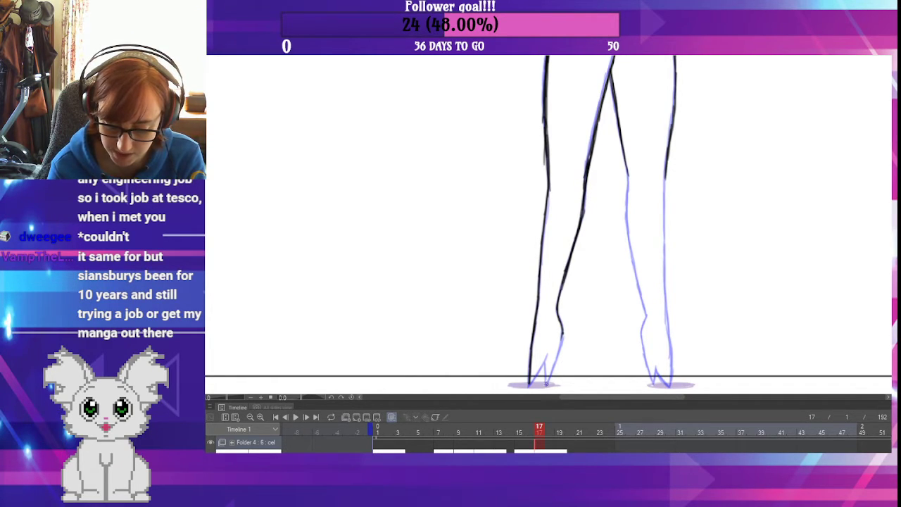
mouse_move(546, 384)
left_mouse_down()
mouse_move(563, 338)
mouse_move(546, 384)
mouse_move(548, 354)
left_mouse_up()
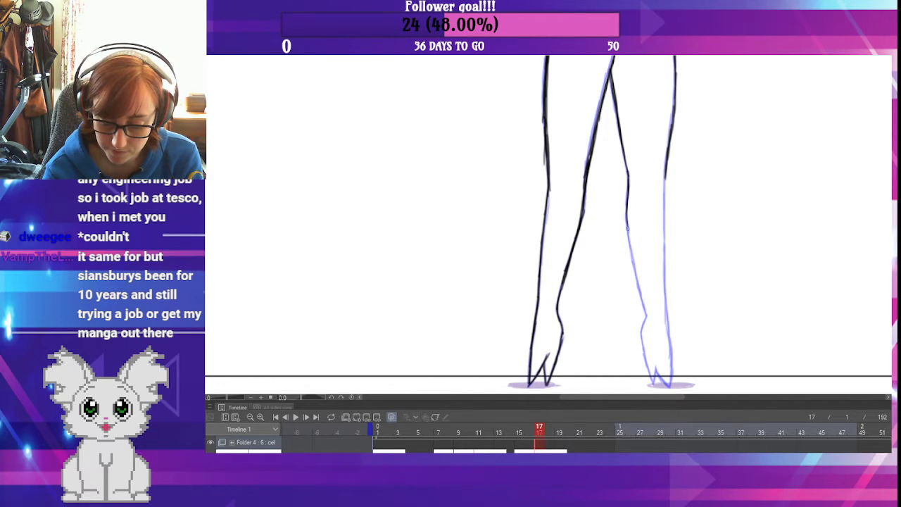
- Draw the other lower leg and pointed foot down to the ground shadow on frame 17
left_click_drag(627, 228, 644, 315)
mouse_move(665, 178)
left_mouse_down()
mouse_move(666, 305)
mouse_move(664, 280)
mouse_move(664, 291)
mouse_move(638, 295)
mouse_move(652, 382)
mouse_move(655, 362)
mouse_move(668, 386)
left_mouse_up()
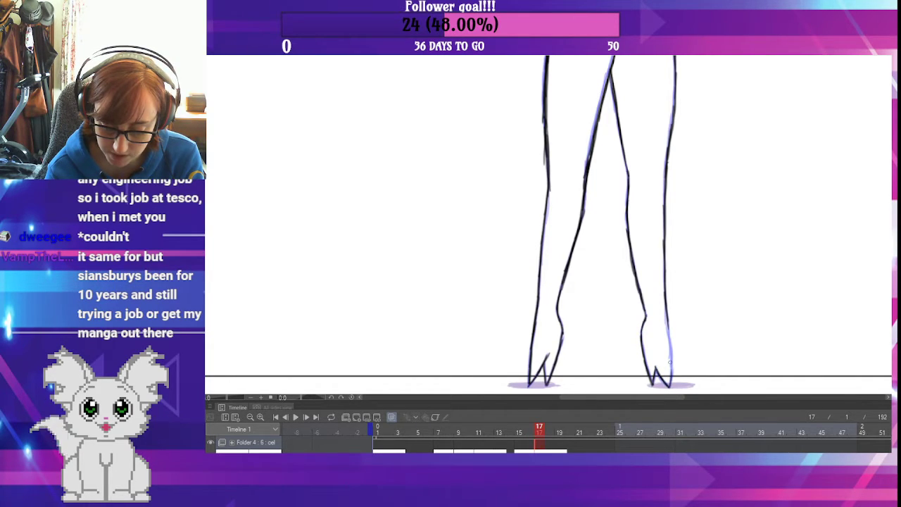
left_click_drag(667, 316, 670, 379)
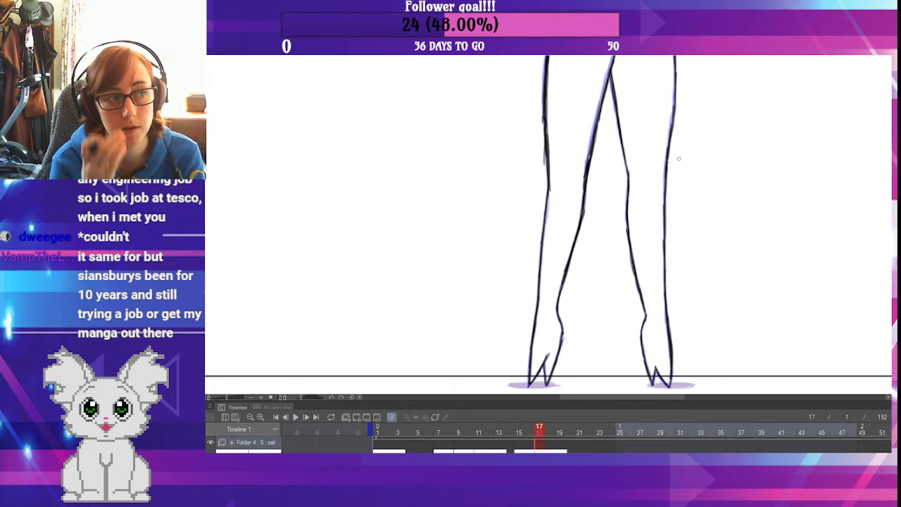
- Move to frame 19 and add a new animation cel there for the next pose
left_click_drag(678, 159, 576, 310)
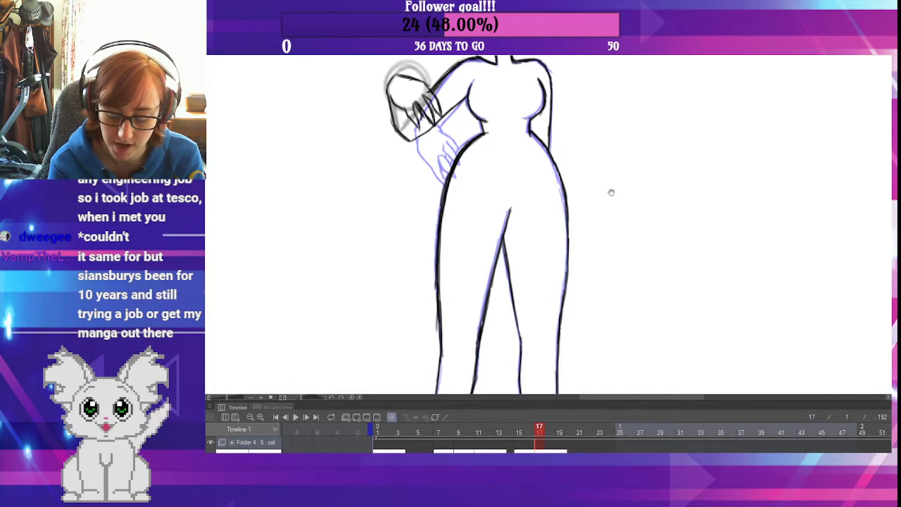
left_click_drag(633, 142, 626, 288)
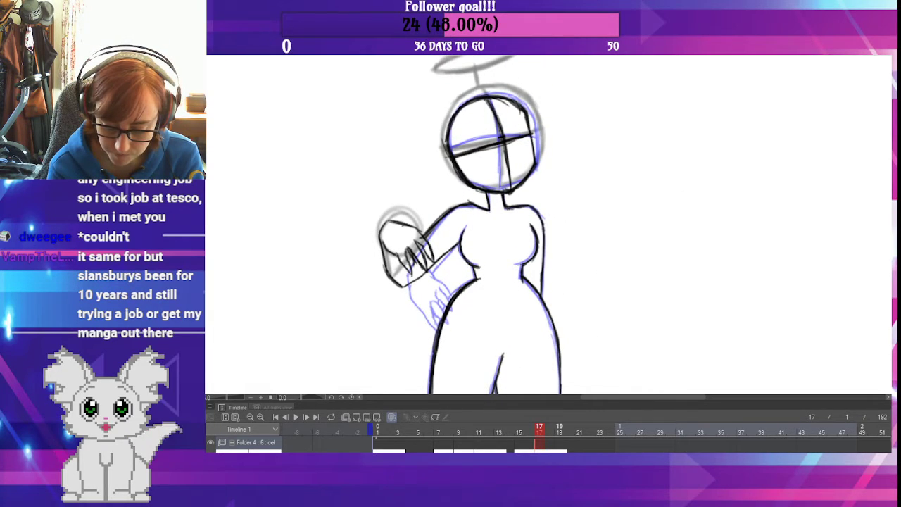
left_click(358, 416)
left_click(358, 417)
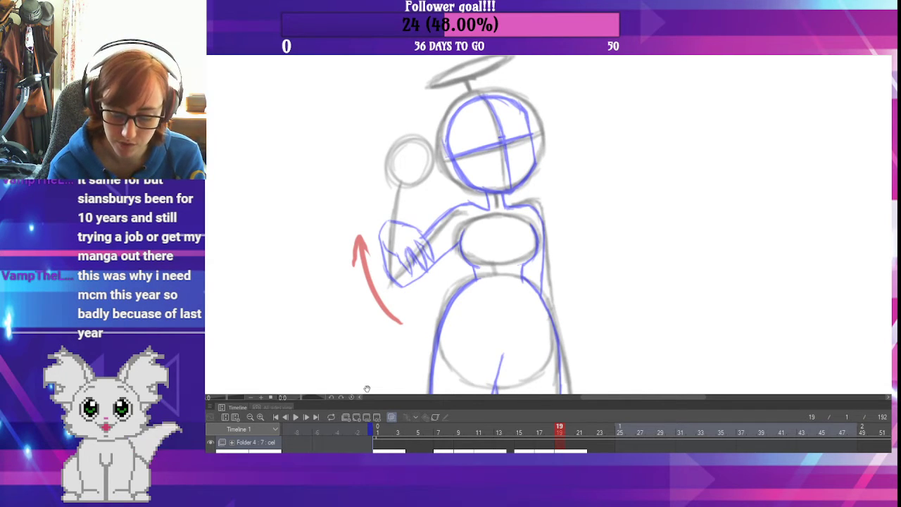
left_click_drag(600, 271, 613, 344)
mouse_move(589, 426)
left_mouse_down()
mouse_move(579, 427)
mouse_move(619, 426)
mouse_move(560, 427)
left_mouse_up()
left_click(558, 426)
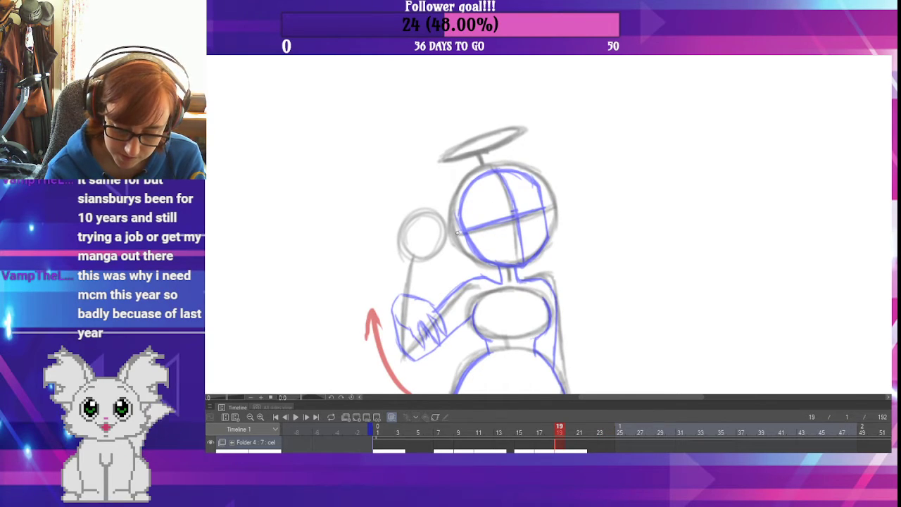
- Draw the tilted head outline on frame 19 with its horizontal face guide and curved vertical centre line
mouse_move(455, 221)
left_mouse_down()
mouse_move(483, 263)
mouse_move(526, 267)
mouse_move(544, 243)
mouse_move(545, 222)
mouse_move(547, 240)
mouse_move(534, 186)
left_mouse_up()
mouse_move(459, 224)
left_mouse_down()
mouse_move(460, 187)
mouse_move(478, 179)
mouse_move(459, 203)
mouse_move(493, 174)
mouse_move(529, 176)
mouse_move(535, 190)
mouse_move(532, 181)
left_mouse_up()
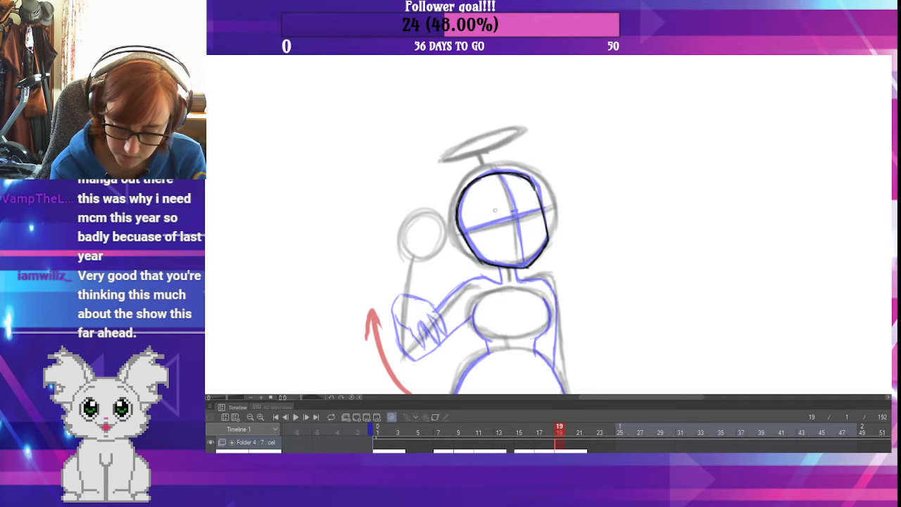
left_click_drag(464, 235, 539, 214)
mouse_move(487, 175)
left_mouse_down()
mouse_move(509, 195)
mouse_move(499, 182)
mouse_move(524, 266)
left_mouse_up()
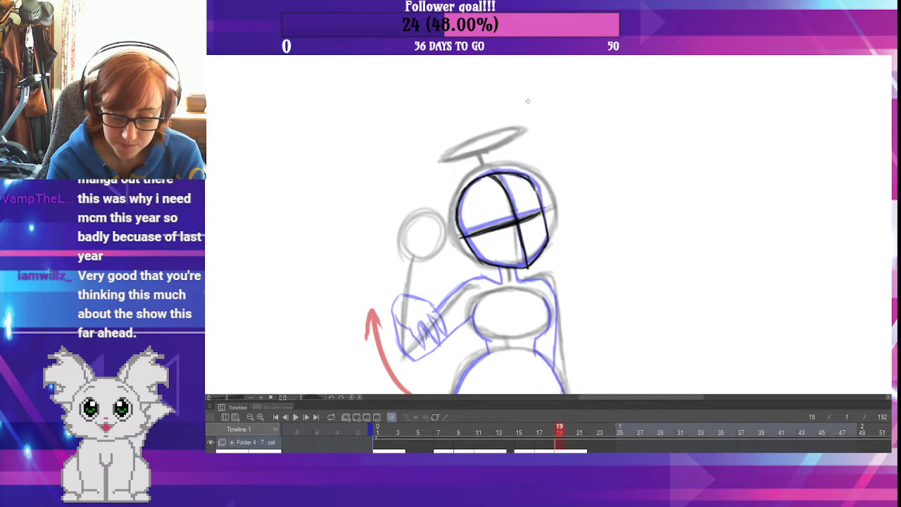
- Draw the neck and the raised forearm with its bent elbow and lower upper-arm line on frame 19
scroll(624, 237, "down", 3)
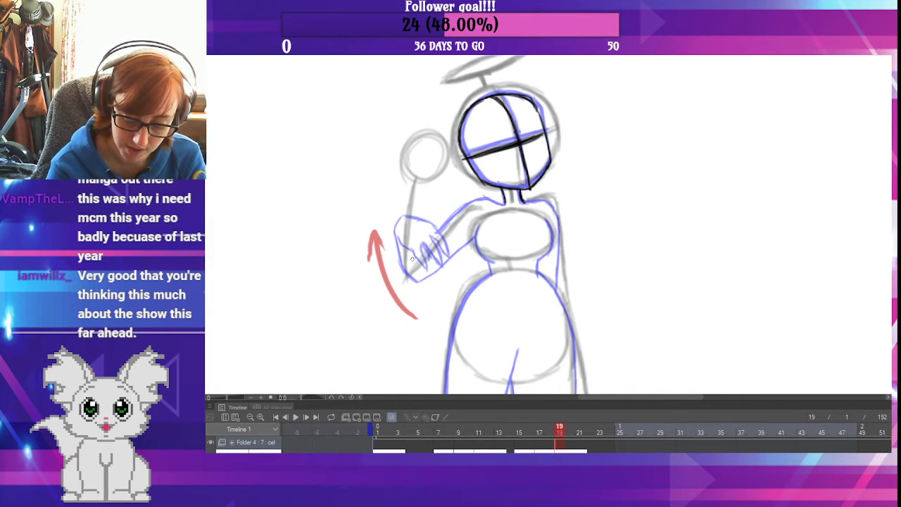
mouse_move(413, 271)
left_mouse_down()
mouse_move(411, 178)
mouse_move(405, 220)
mouse_move(411, 181)
mouse_move(427, 264)
mouse_move(476, 236)
mouse_move(426, 259)
mouse_move(433, 221)
mouse_move(433, 230)
mouse_move(426, 184)
left_mouse_up()
mouse_move(434, 241)
left_mouse_down()
mouse_move(426, 185)
mouse_move(441, 232)
left_mouse_up()
key("e")
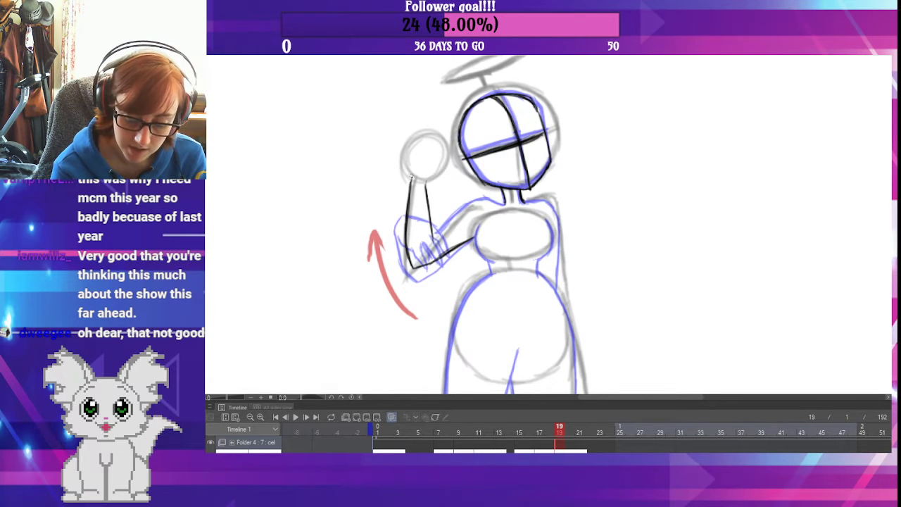
- Check the sketch on frame 21, and draw the raised hand with fingers and the upper arm line to the shoulder on frame 19
left_click(579, 429)
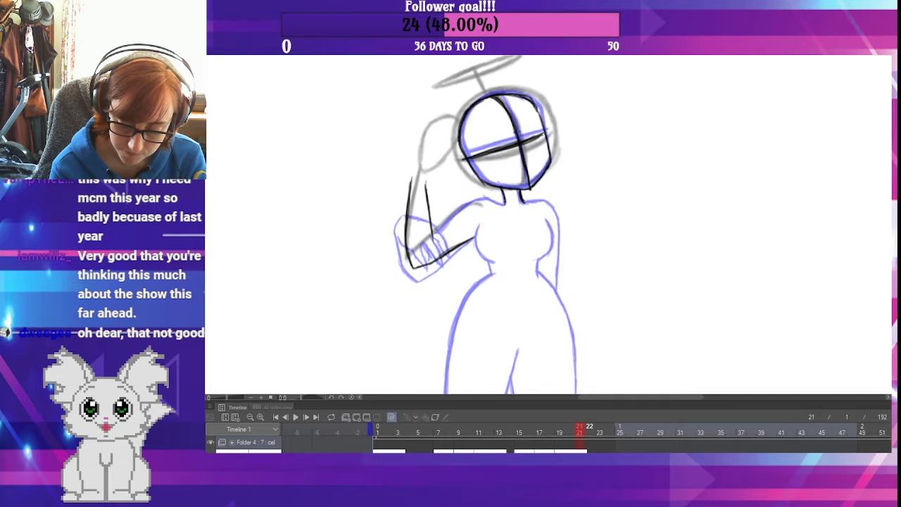
key("Left")
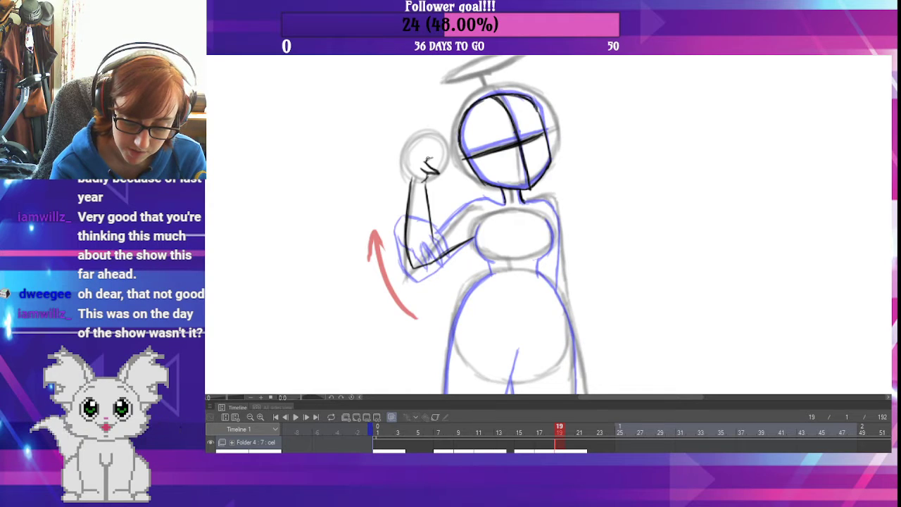
mouse_move(427, 160)
left_mouse_down()
mouse_move(442, 166)
mouse_move(432, 147)
mouse_move(443, 163)
mouse_move(430, 160)
mouse_move(430, 138)
mouse_move(447, 139)
mouse_move(435, 137)
left_mouse_up()
mouse_move(411, 180)
left_mouse_down()
mouse_move(422, 143)
mouse_move(410, 176)
mouse_move(409, 164)
left_mouse_up()
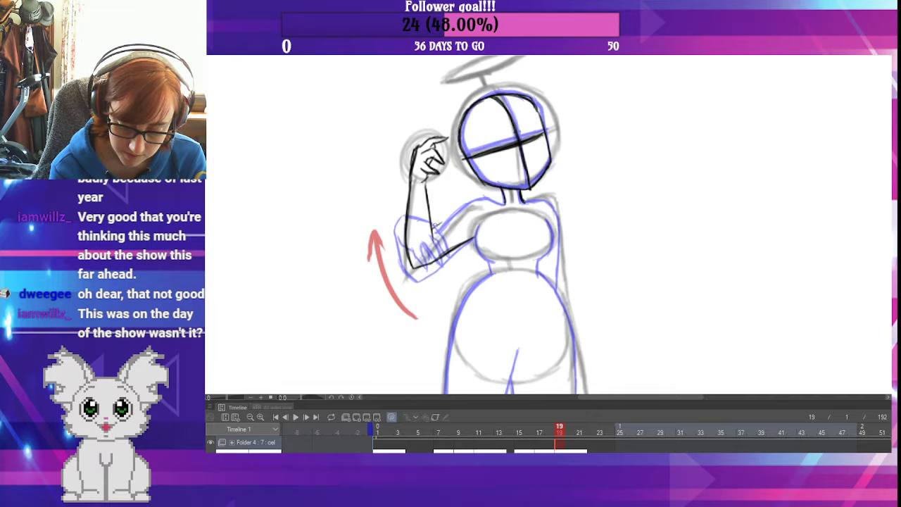
mouse_move(437, 224)
left_mouse_down()
mouse_move(473, 199)
mouse_move(465, 204)
mouse_move(505, 203)
left_mouse_up()
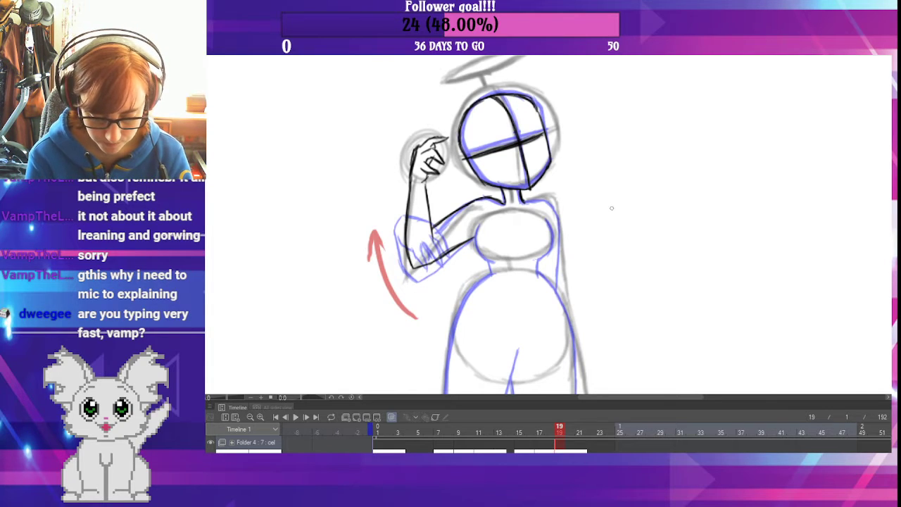
- Nudge the head and arm line drawing on frame 19 slightly to the right
left_click_drag(611, 208, 604, 239)
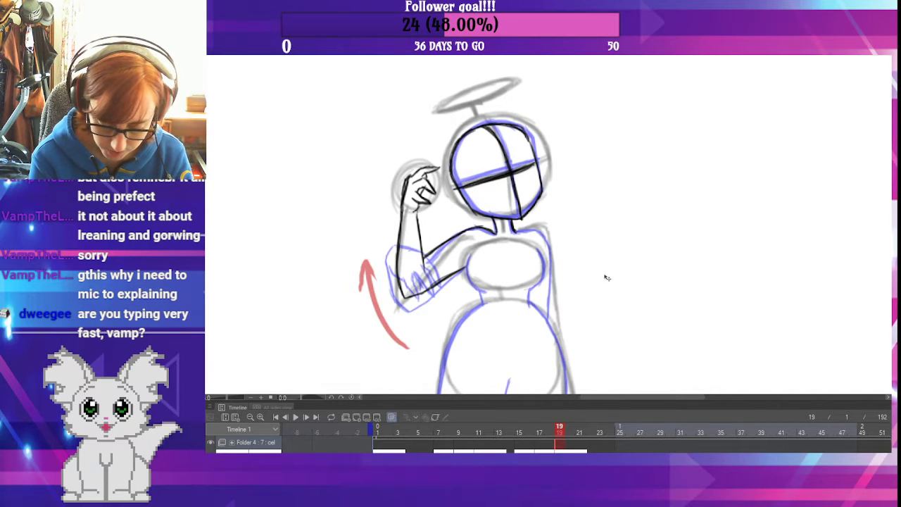
key("Right")
key("Right")
key("Right")
key("Right")
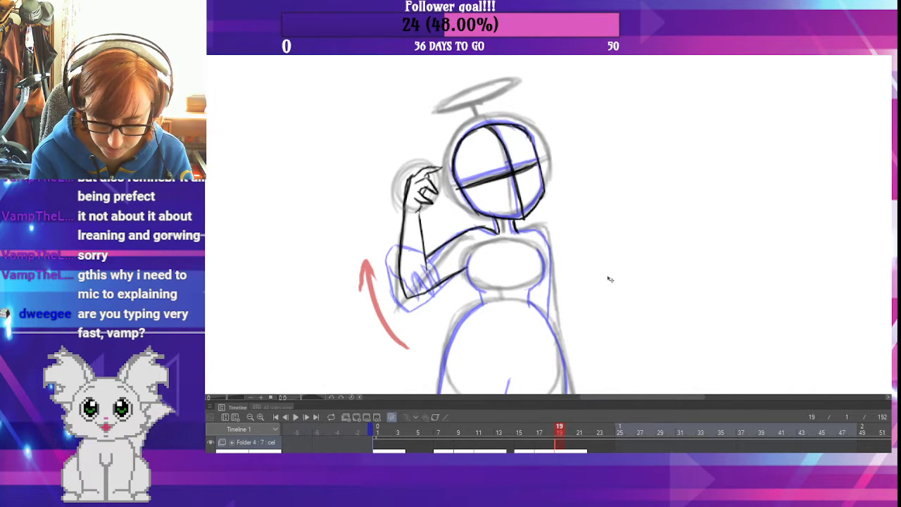
key("Left")
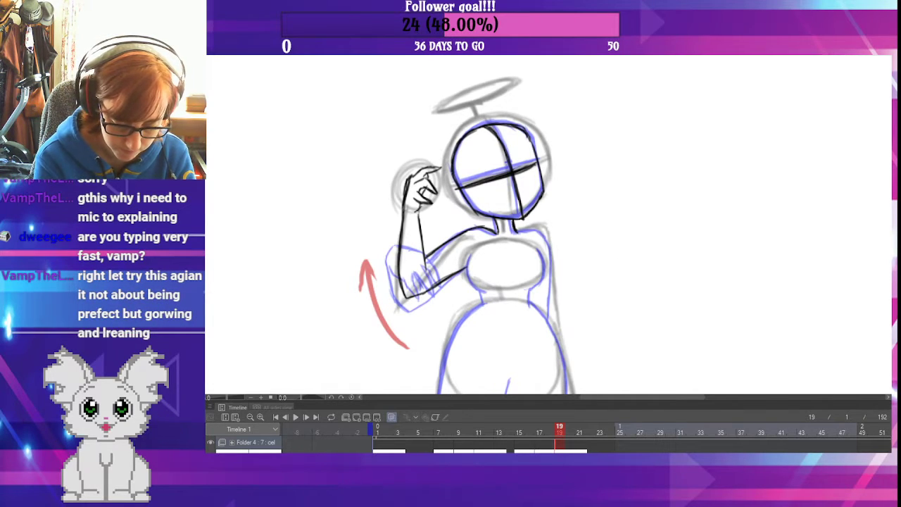
left_click_drag(623, 275, 618, 239)
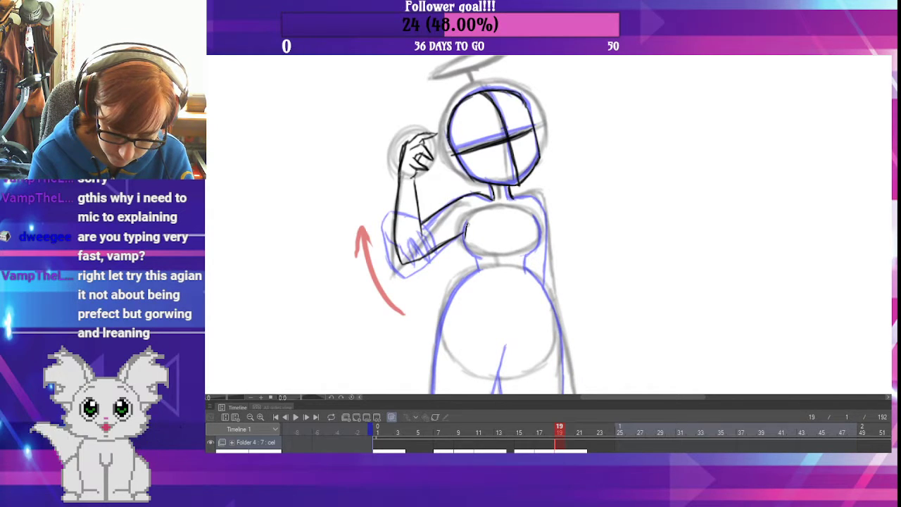
- Draw both side curves of the chest and the short waist lines below them on frame 19
mouse_move(467, 225)
left_mouse_down()
mouse_move(467, 244)
mouse_move(490, 260)
left_mouse_up()
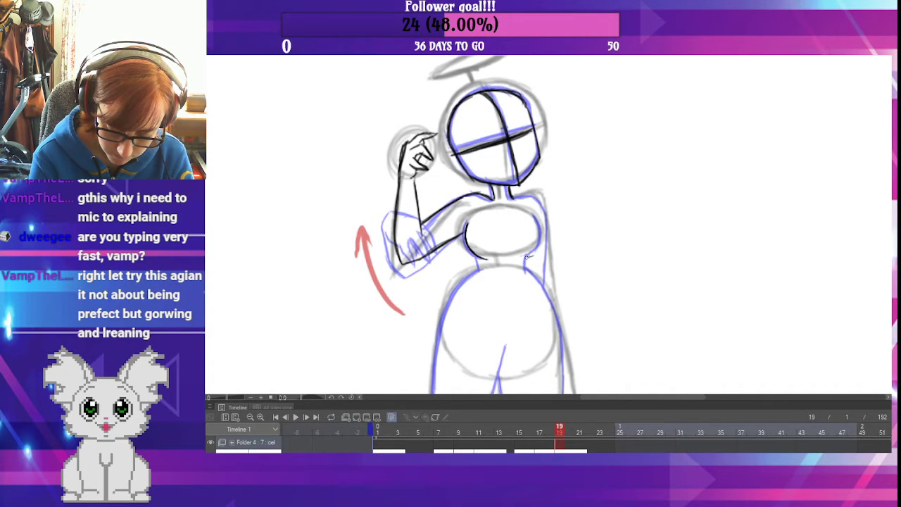
mouse_move(525, 260)
left_mouse_down()
mouse_move(541, 243)
mouse_move(536, 221)
mouse_move(541, 245)
mouse_move(533, 255)
mouse_move(535, 216)
mouse_move(541, 232)
left_mouse_up()
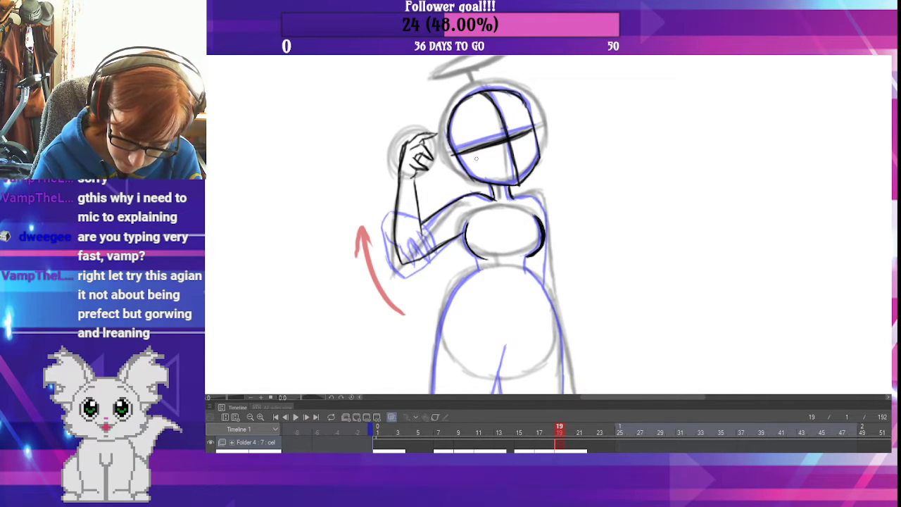
left_click_drag(481, 256, 479, 266)
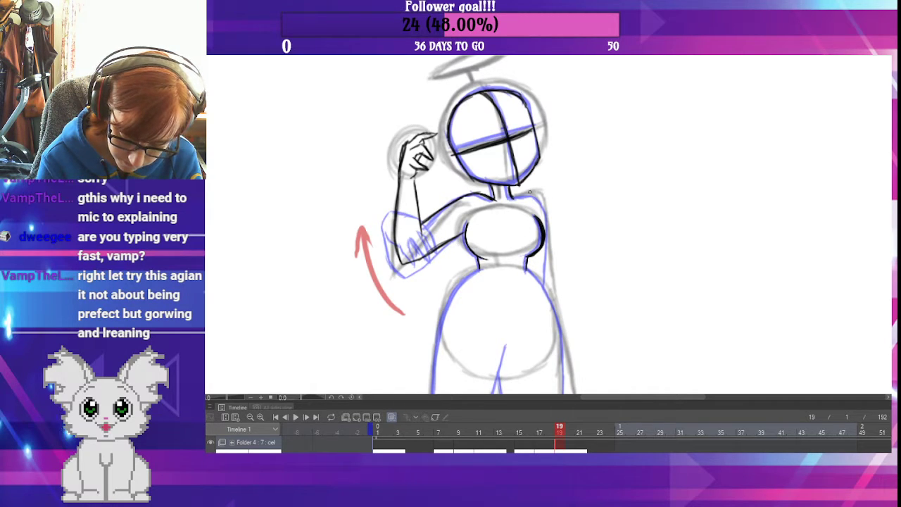
- Draw the hip curve and outer thigh line on the raised-arm side of the figure on frame 19
left_click_drag(562, 257, 575, 154)
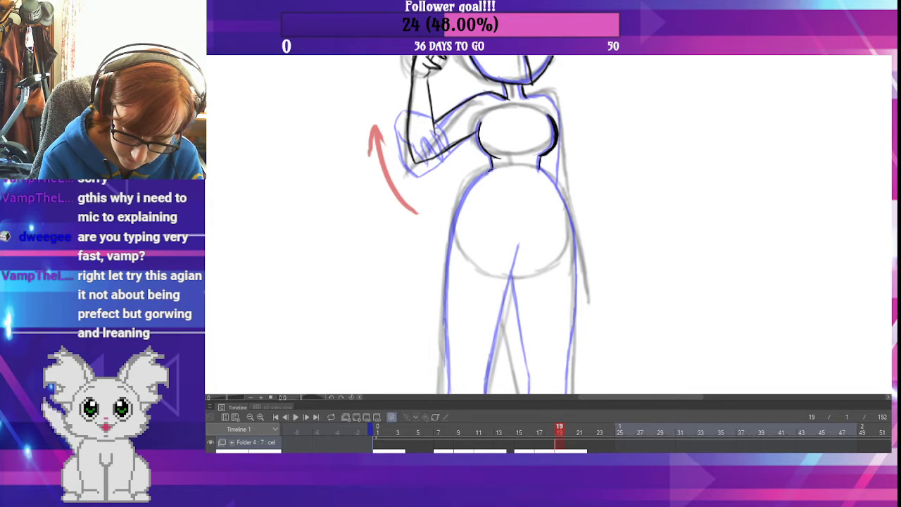
mouse_move(493, 168)
left_mouse_down()
mouse_move(469, 196)
mouse_move(455, 235)
left_mouse_up()
left_click_drag(472, 191, 449, 264)
left_click_drag(461, 215, 449, 276)
left_click_drag(454, 236, 447, 317)
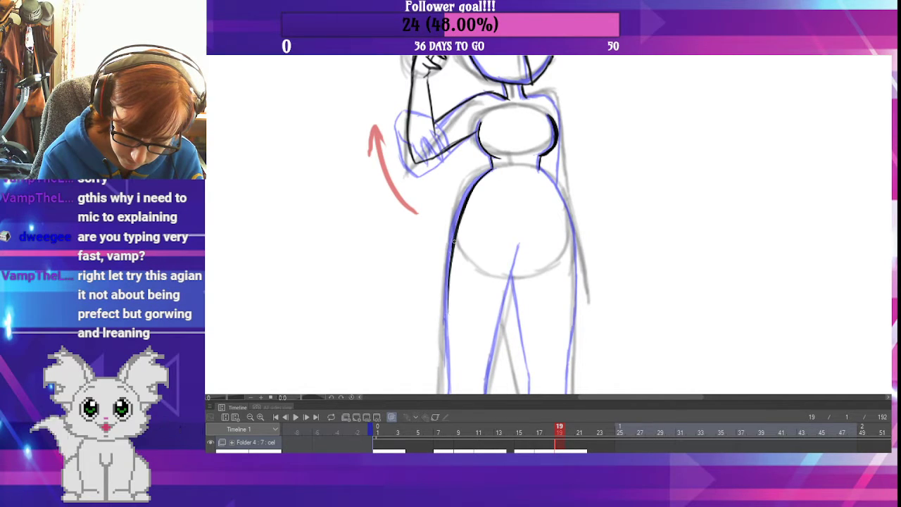
left_click_drag(450, 286, 447, 320)
left_click_drag(449, 269, 446, 335)
- Draw the inner thigh line of the leg on the raised-arm side, from the knee up past the crotch
mouse_move(448, 302)
left_mouse_down()
mouse_move(451, 372)
mouse_move(452, 298)
mouse_move(486, 382)
mouse_move(498, 331)
left_mouse_up()
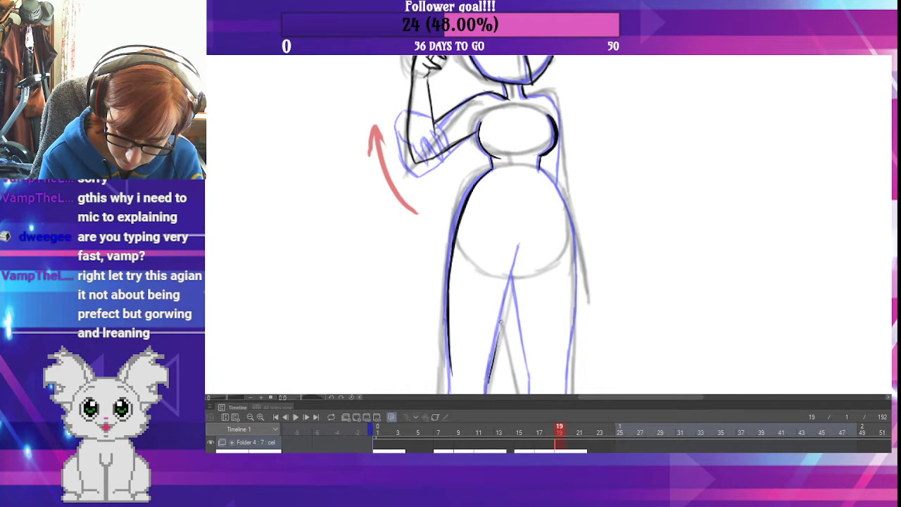
left_click_drag(493, 362, 504, 306)
left_click_drag(496, 341, 512, 282)
left_click_drag(500, 324, 516, 266)
left_click_drag(505, 303, 522, 246)
left_click_drag(511, 277, 522, 241)
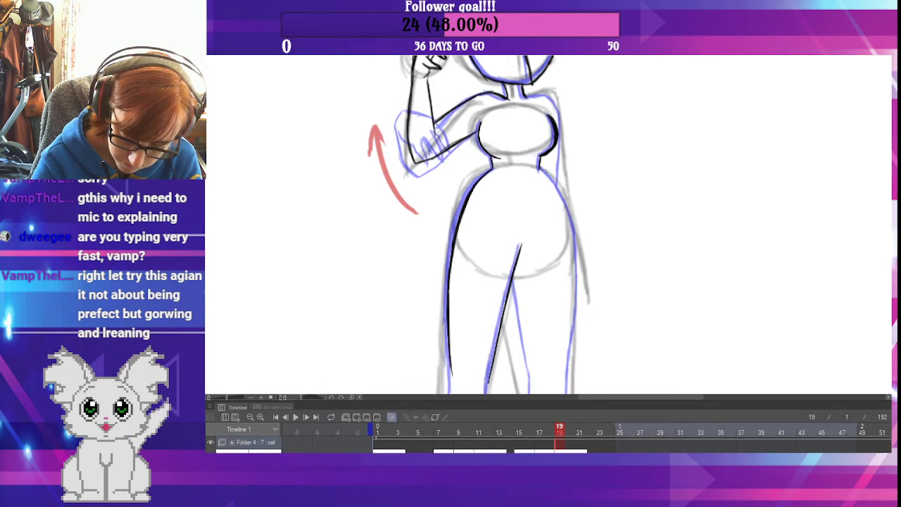
- Draw the opposite hip curve and extend its outer leg line down to the ankle on frame 19
mouse_move(539, 168)
left_mouse_down()
mouse_move(573, 224)
mouse_move(575, 211)
mouse_move(578, 278)
left_mouse_up()
left_click_drag(574, 246, 578, 298)
mouse_move(576, 255)
left_mouse_down()
mouse_move(573, 350)
mouse_move(591, 256)
mouse_move(583, 167)
mouse_move(572, 342)
left_mouse_up()
mouse_move(588, 299)
left_mouse_down()
mouse_move(589, 228)
mouse_move(574, 273)
left_mouse_up()
left_click_drag(577, 233, 578, 364)
scroll(592, 310, "down", 3)
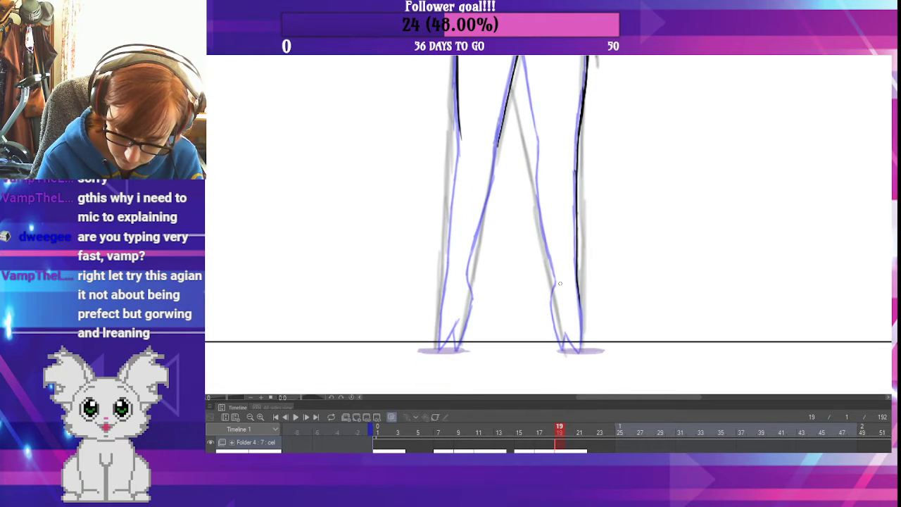
- Draw the pointed foot and inner ankle line of the right-hand leg on frame 19
left_click_drag(577, 330, 580, 353)
mouse_move(579, 302)
left_mouse_down()
mouse_move(579, 343)
mouse_move(578, 312)
mouse_move(574, 349)
mouse_move(567, 340)
left_mouse_up()
mouse_move(566, 335)
left_mouse_down()
mouse_move(575, 350)
mouse_move(566, 352)
left_mouse_up()
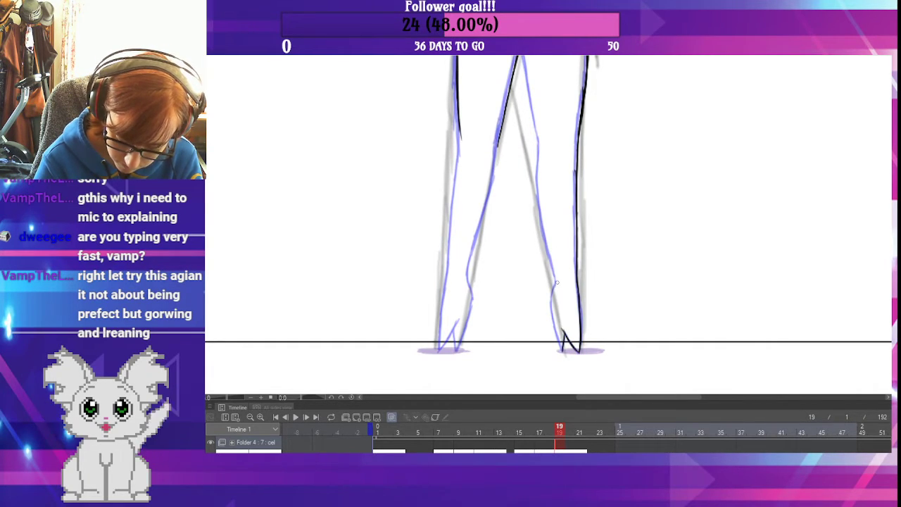
left_click_drag(556, 281, 562, 349)
left_click_drag(553, 314, 563, 352)
left_click_drag(556, 283, 552, 289)
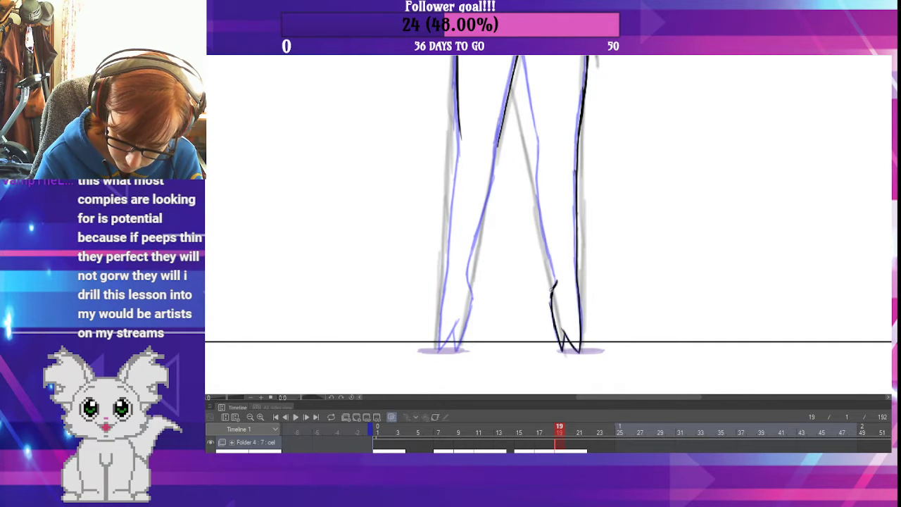
- Complete the left-hand leg on frame 19 with its outer calf line, pointed foot, ankle and inner calf line
left_click_drag(438, 348, 453, 204)
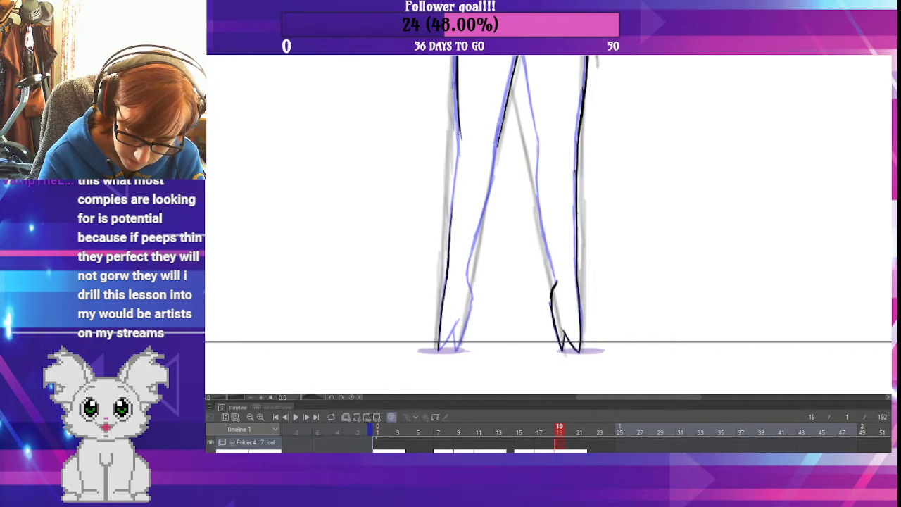
left_click_drag(460, 135, 452, 221)
left_click_drag(459, 159, 453, 206)
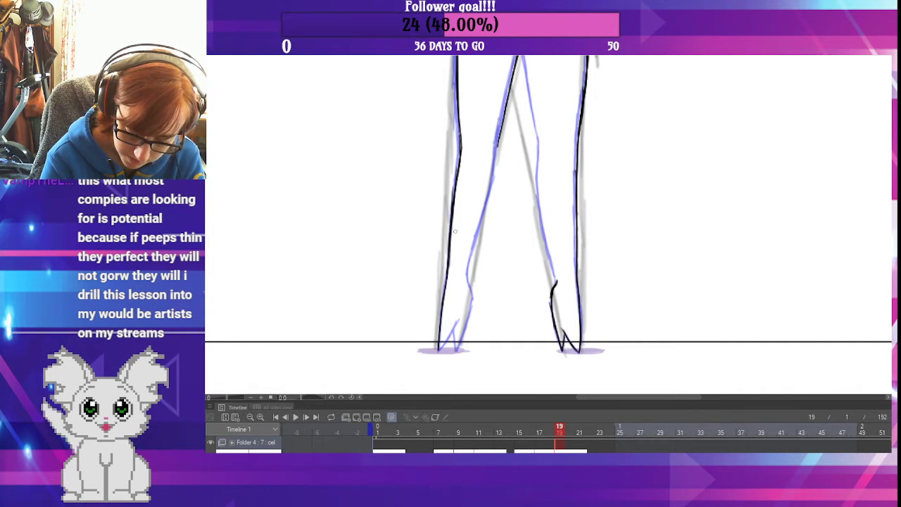
mouse_move(438, 349)
left_mouse_down()
mouse_move(457, 322)
mouse_move(456, 350)
mouse_move(470, 287)
left_mouse_up()
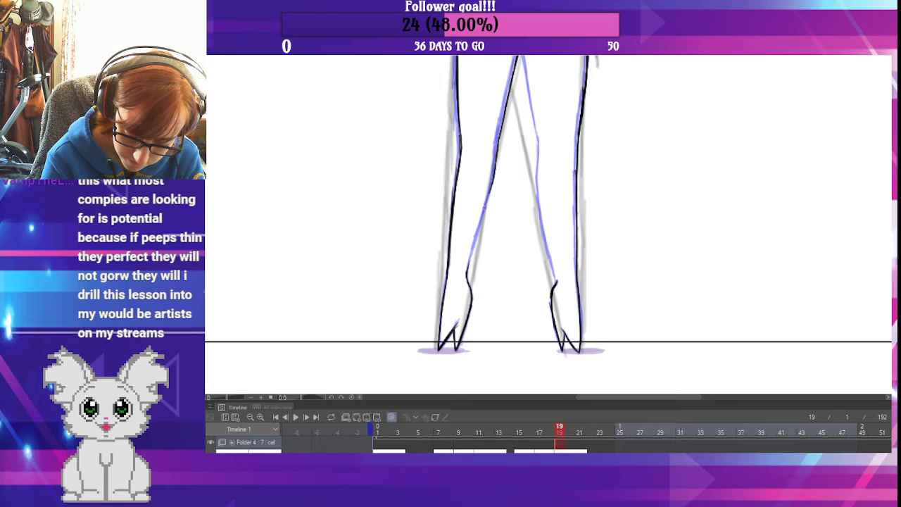
left_click_drag(492, 186, 464, 273)
mouse_move(482, 220)
left_mouse_down()
mouse_move(467, 265)
mouse_move(498, 158)
left_mouse_up()
- Draw the inner line of the right-hand leg from the crotch down to the ankle on frame 19
left_click_drag(583, 113, 575, 190)
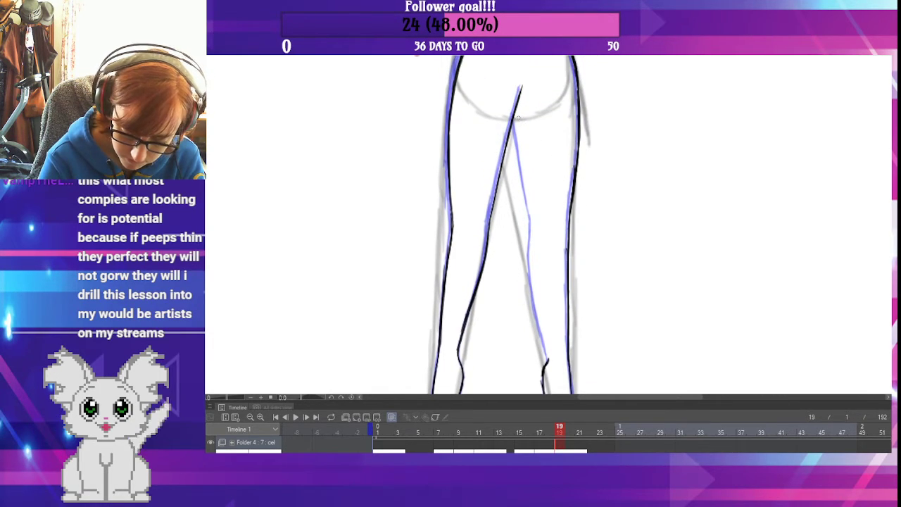
left_click_drag(514, 114, 529, 216)
mouse_move(546, 347)
left_mouse_down()
mouse_move(549, 360)
mouse_move(529, 216)
left_mouse_up()
mouse_move(531, 246)
left_mouse_down()
mouse_move(527, 213)
mouse_move(541, 321)
left_mouse_up()
- Draw the lowered arm from its shoulder down to the hip on frame 19
left_click_drag(610, 107, 594, 312)
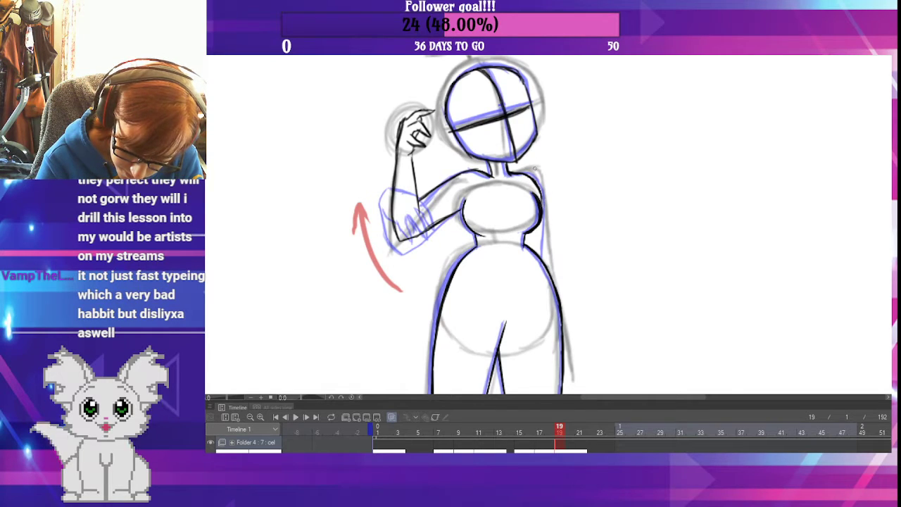
left_click_drag(541, 190, 543, 243)
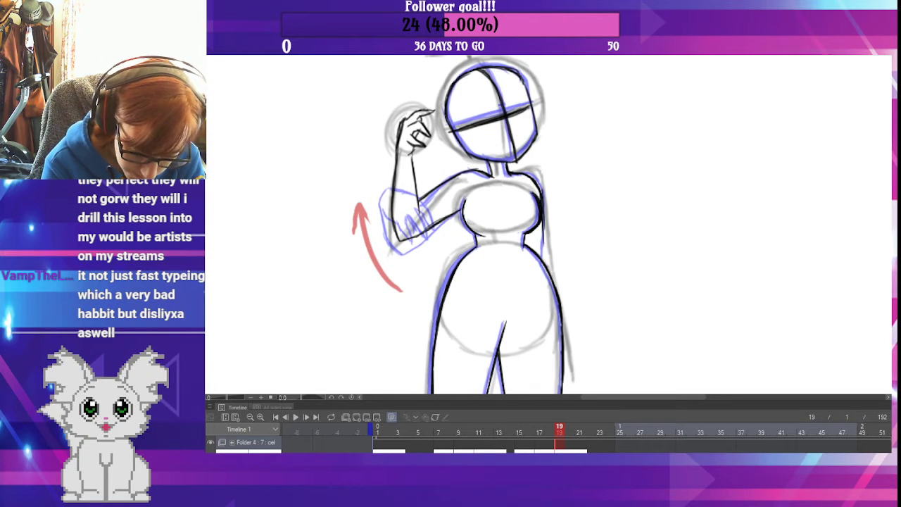
left_click_drag(542, 216, 543, 260)
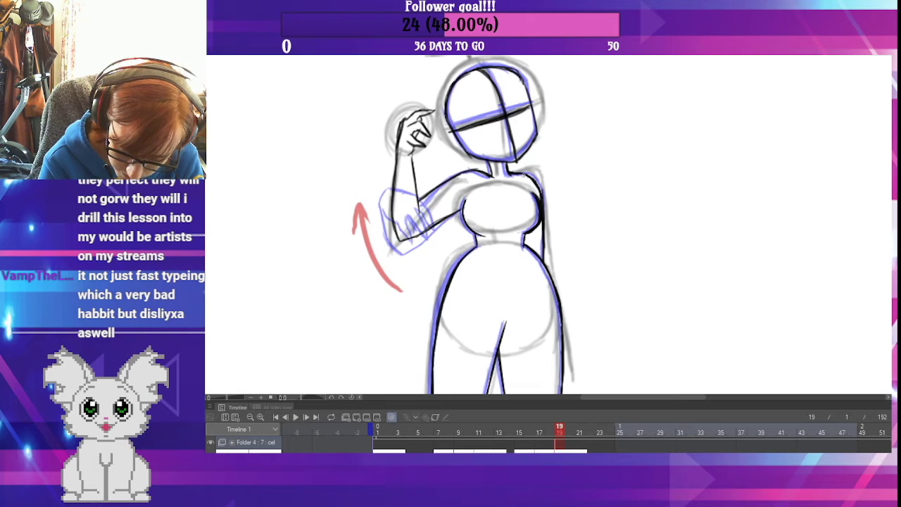
left_click_drag(528, 175, 539, 196)
left_click_drag(542, 246, 546, 267)
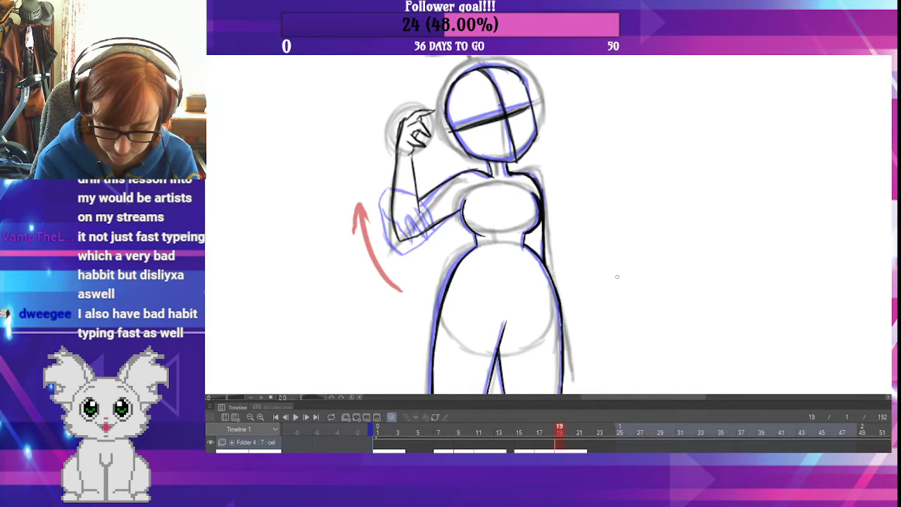
- Add a new animation cel at frame 21 and draw the tilted head outline over the sketch
left_click(578, 432)
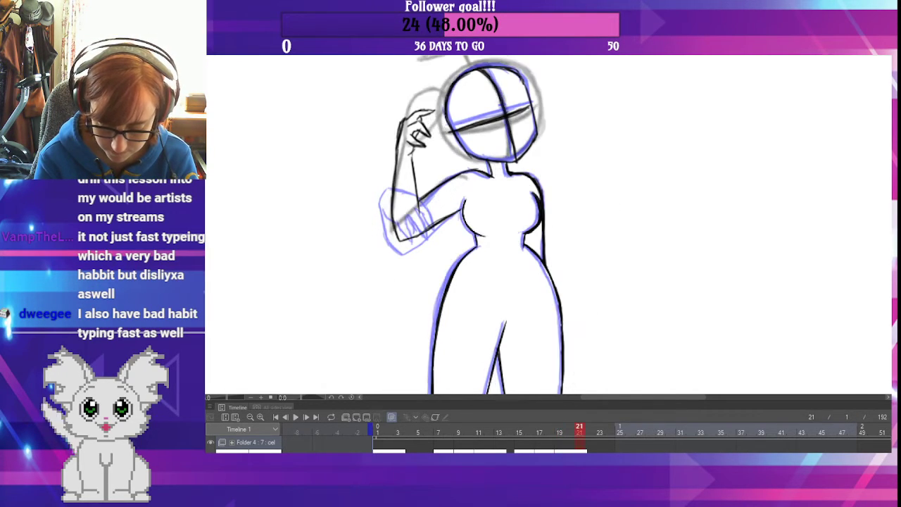
left_click(356, 418)
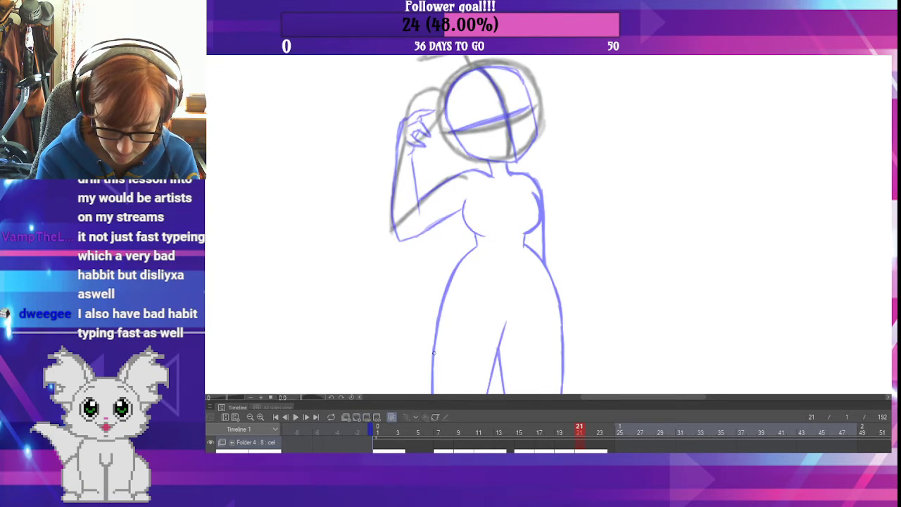
left_click_drag(647, 222, 627, 287)
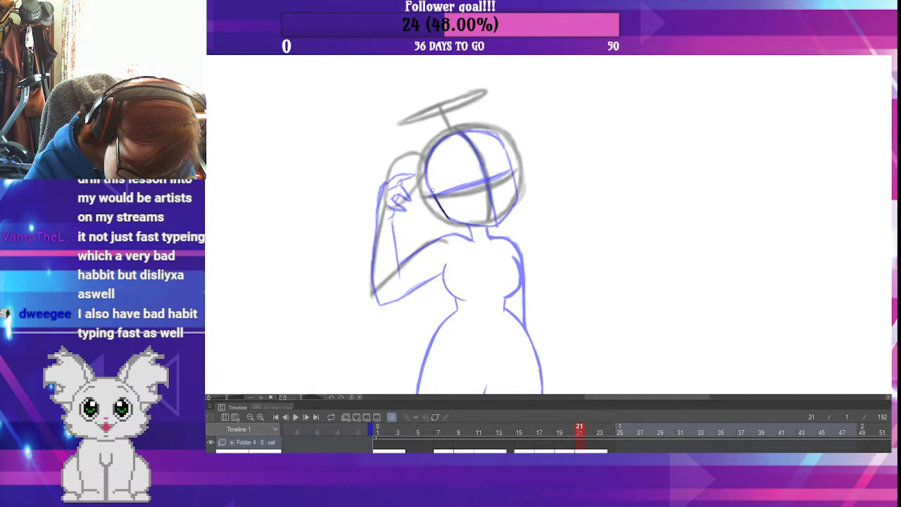
mouse_move(427, 182)
left_mouse_down()
mouse_move(453, 223)
mouse_move(494, 229)
mouse_move(515, 205)
mouse_move(509, 155)
left_mouse_up()
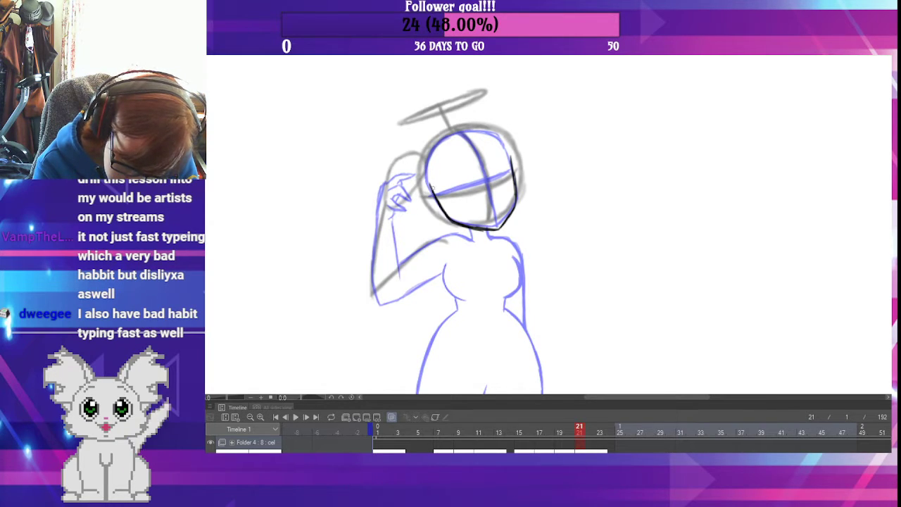
mouse_move(428, 181)
left_mouse_down()
mouse_move(434, 152)
mouse_move(433, 160)
mouse_move(460, 133)
mouse_move(448, 139)
mouse_move(429, 179)
left_mouse_up()
left_click_drag(434, 159, 431, 191)
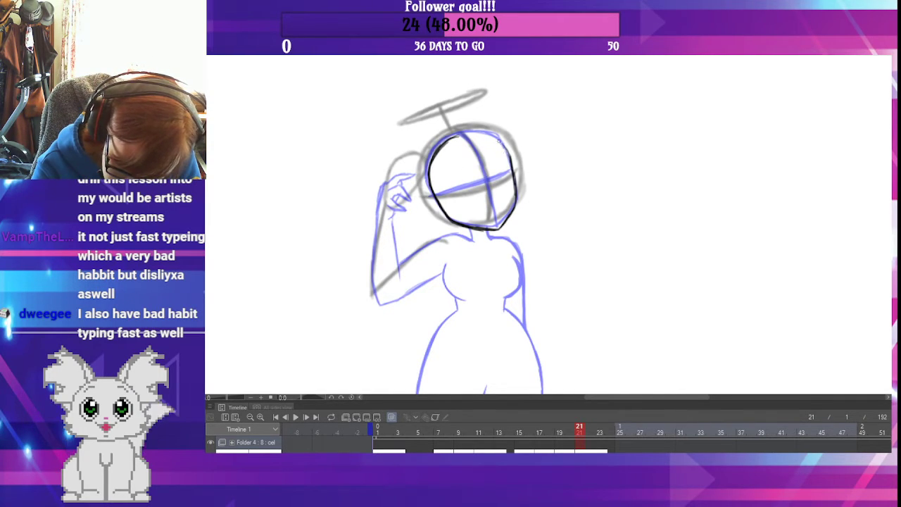
mouse_move(449, 140)
left_mouse_down()
mouse_move(484, 134)
mouse_move(499, 144)
left_mouse_up()
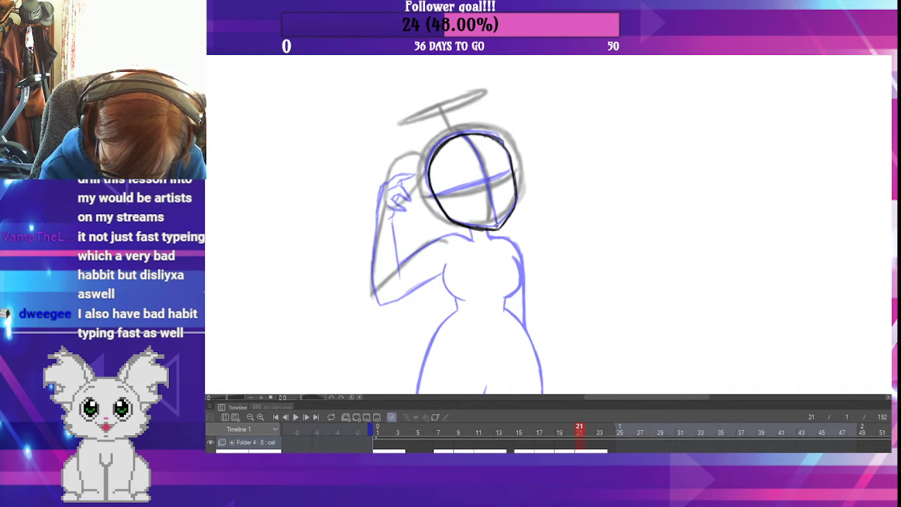
- Draw the curved vertical centre line, the horizontal face guide and the neck lines on frame 21
left_click_drag(497, 226, 485, 163)
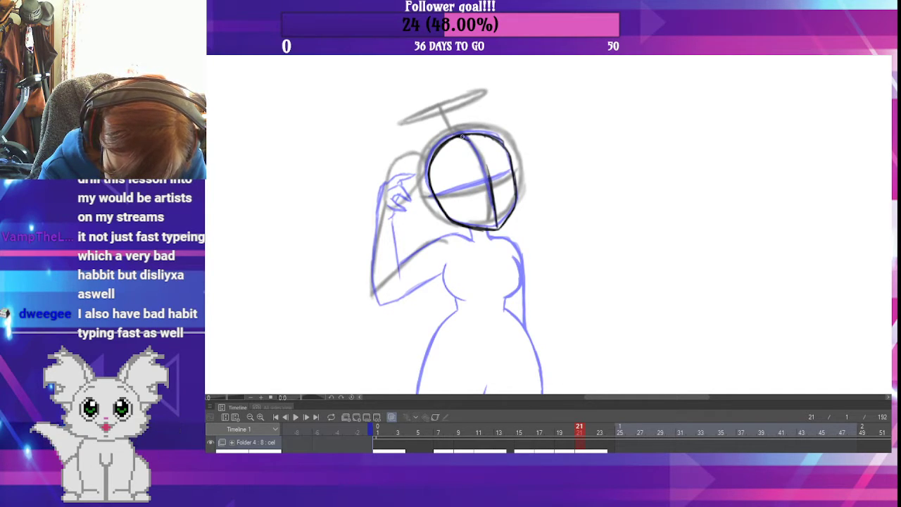
left_click_drag(476, 147, 491, 179)
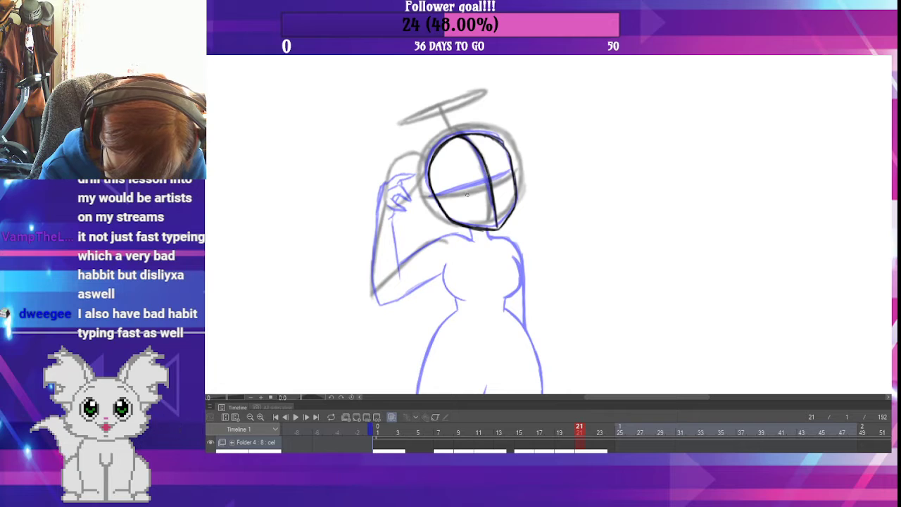
mouse_move(435, 199)
left_mouse_down()
mouse_move(478, 194)
mouse_move(512, 176)
mouse_move(440, 200)
left_mouse_up()
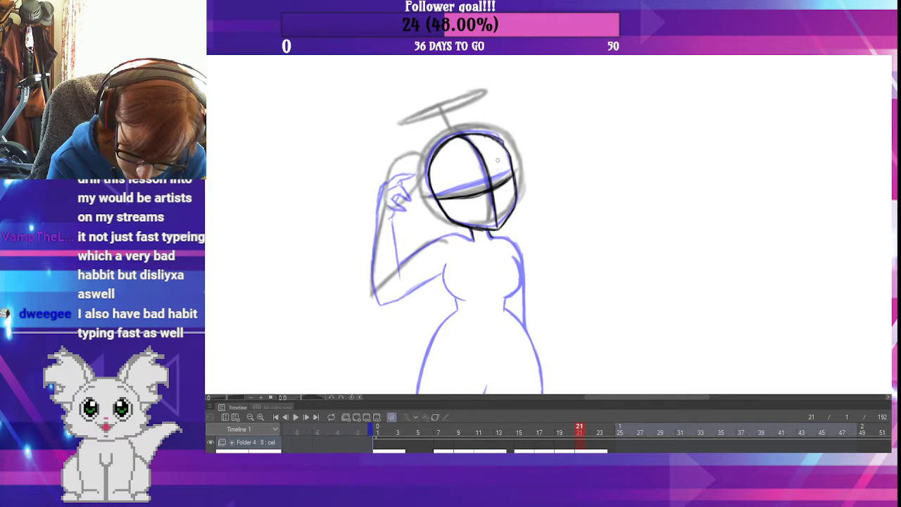
- Draw the raised hand touching the head, the outer forearm, the bent elbow and the lower upper-arm line on frame 21
left_click_drag(526, 257, 552, 230)
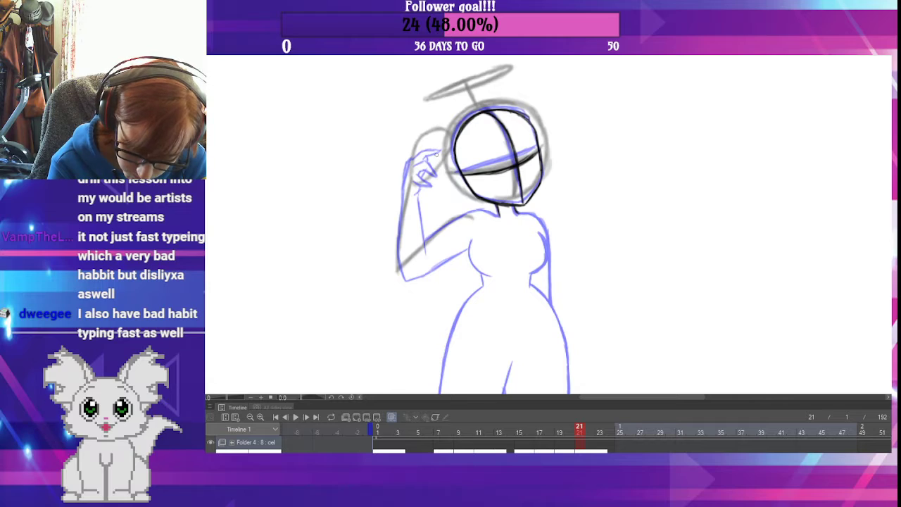
left_click_drag(424, 170, 467, 121)
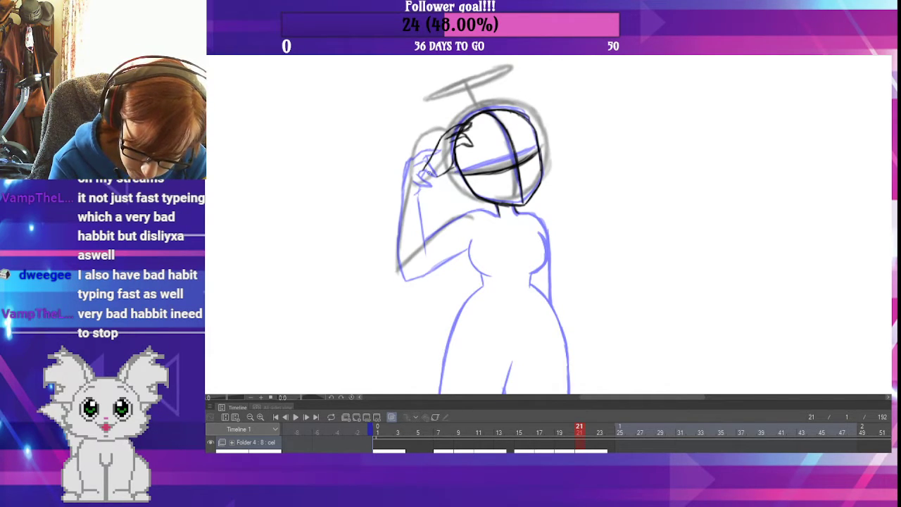
mouse_move(437, 144)
left_mouse_down()
mouse_move(418, 195)
mouse_move(421, 174)
mouse_move(418, 214)
left_mouse_up()
left_click_drag(425, 171, 418, 232)
mouse_move(421, 197)
left_mouse_down()
mouse_move(417, 237)
mouse_move(432, 262)
left_mouse_up()
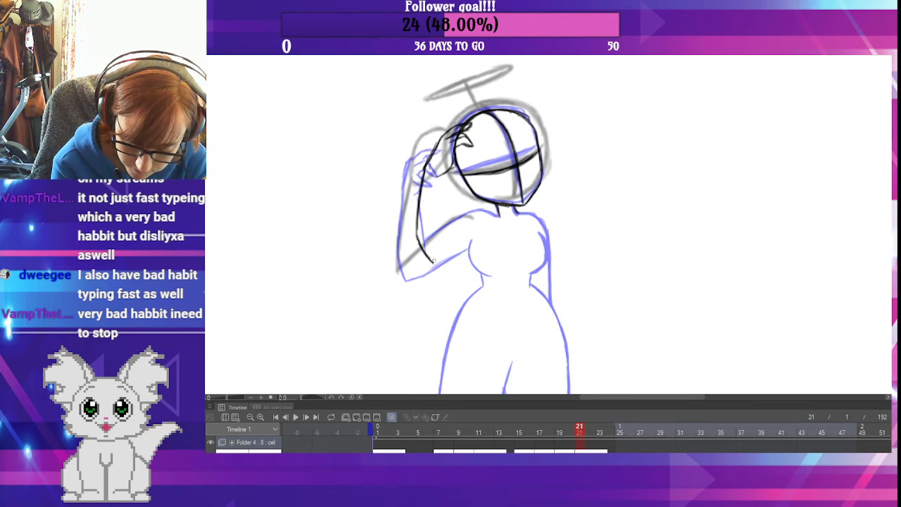
mouse_move(433, 261)
left_mouse_down()
mouse_move(469, 246)
mouse_move(462, 250)
left_mouse_up()
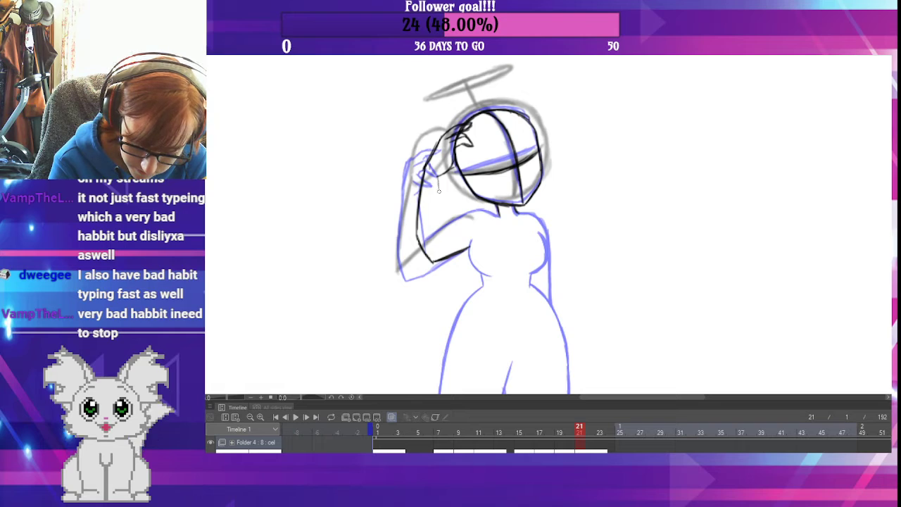
- Draw the inner forearm line and the upper arm line leading to the shoulder and neck on frame 21
left_click_drag(437, 174, 446, 232)
mouse_move(439, 198)
left_mouse_down()
mouse_move(447, 240)
mouse_move(456, 217)
mouse_move(472, 210)
left_mouse_up()
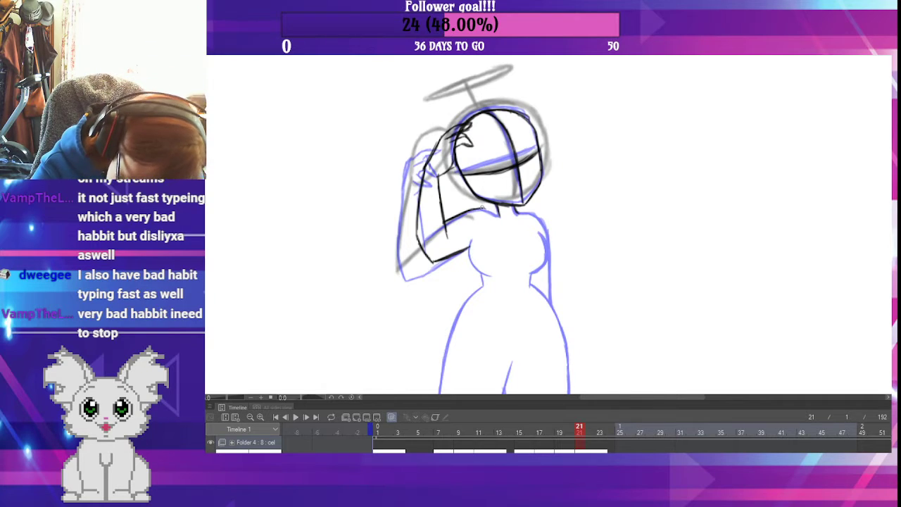
mouse_move(482, 208)
left_mouse_down()
mouse_move(499, 215)
mouse_move(481, 208)
mouse_move(491, 210)
left_mouse_up()
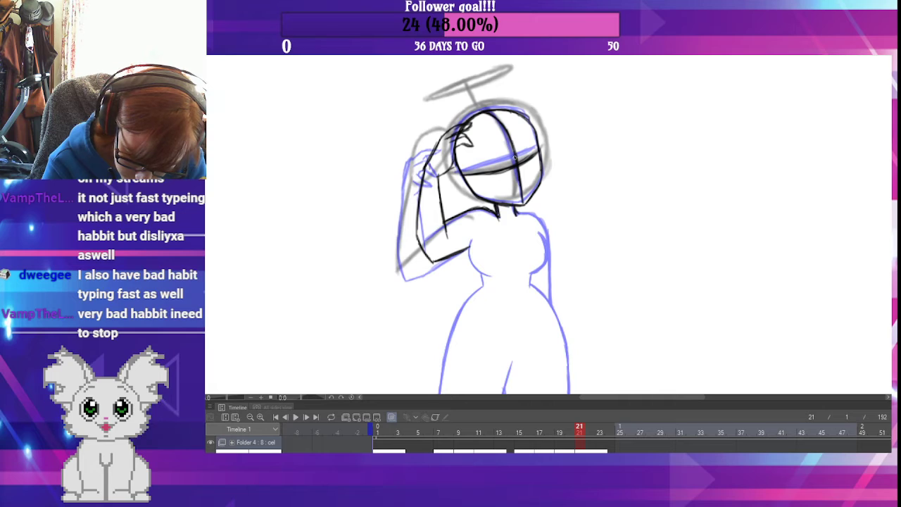
- Draw the opposite shoulder and the lowered arm line down to the hip on frame 21
mouse_move(515, 214)
left_mouse_down()
mouse_move(542, 223)
mouse_move(516, 213)
mouse_move(534, 217)
left_mouse_up()
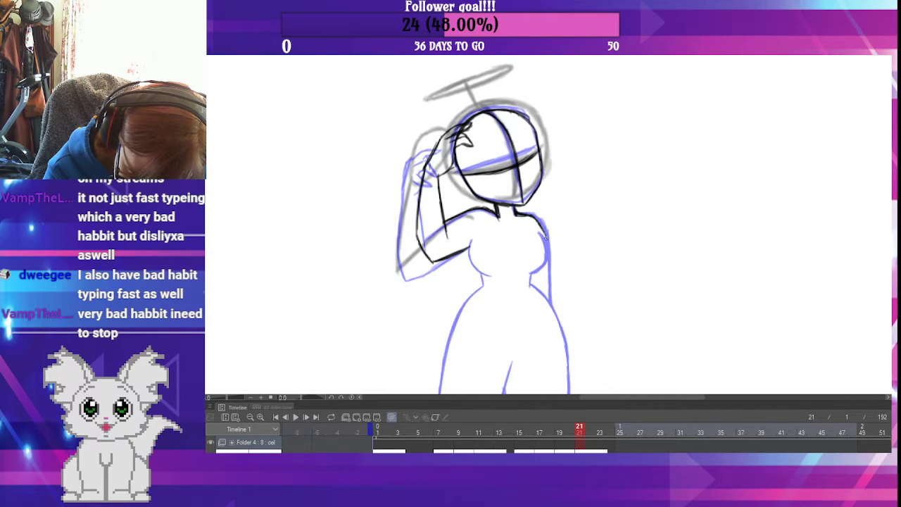
left_click_drag(543, 230, 549, 250)
mouse_move(547, 279)
left_mouse_down()
mouse_move(546, 255)
mouse_move(542, 313)
left_mouse_up()
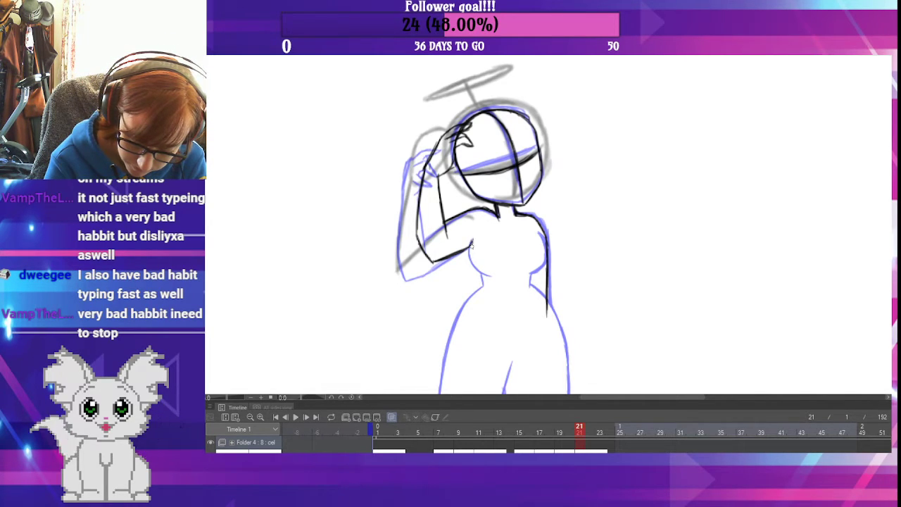
- Draw both chest curves and the short waist lines beneath them on frame 21
mouse_move(471, 240)
left_mouse_down()
mouse_move(484, 273)
mouse_move(476, 268)
left_mouse_up()
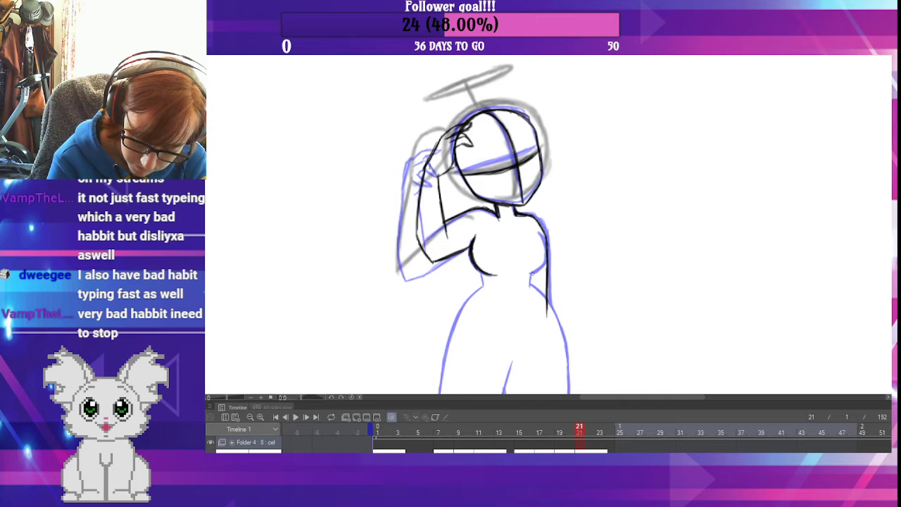
left_click_drag(542, 267, 535, 271)
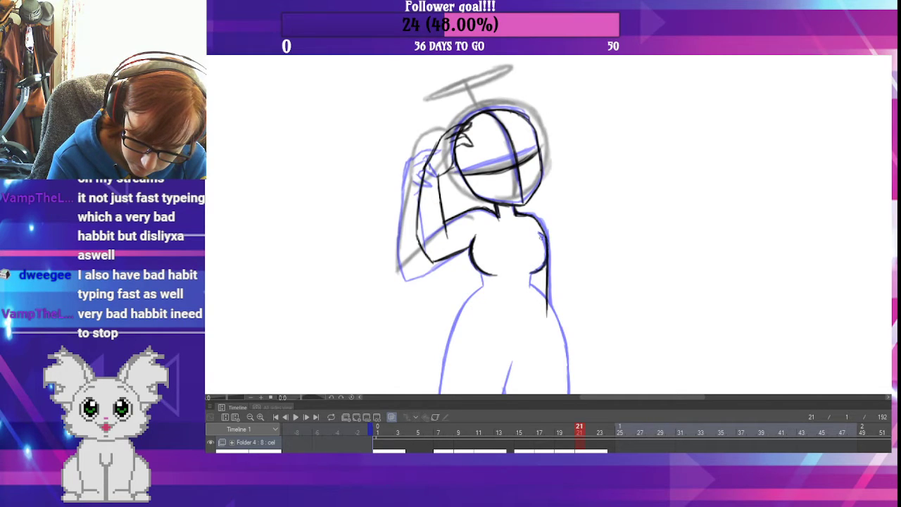
left_click_drag(545, 242, 540, 266)
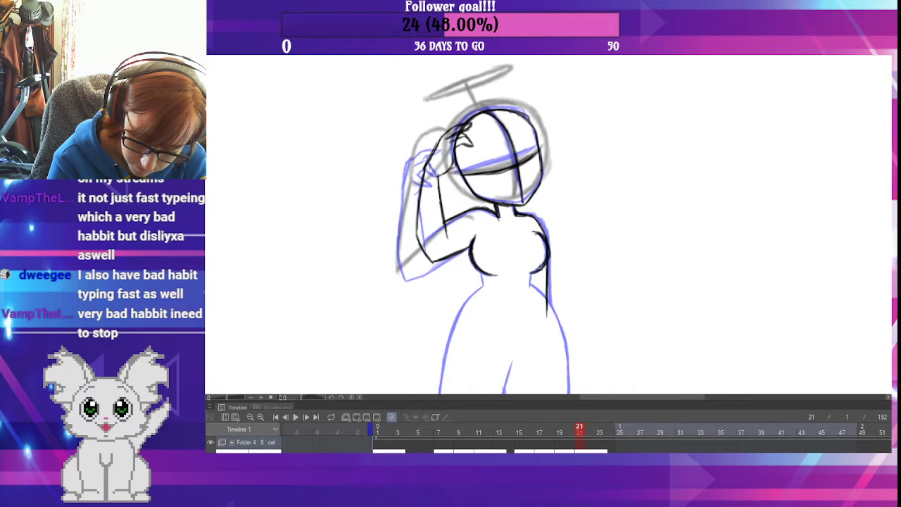
mouse_move(482, 275)
left_mouse_down()
mouse_move(484, 286)
mouse_move(531, 286)
mouse_move(601, 161)
left_mouse_up()
- Draw the outer line of the lower leg from the foot up to the knee on the raised-arm side
left_click_drag(581, 225, 532, 162)
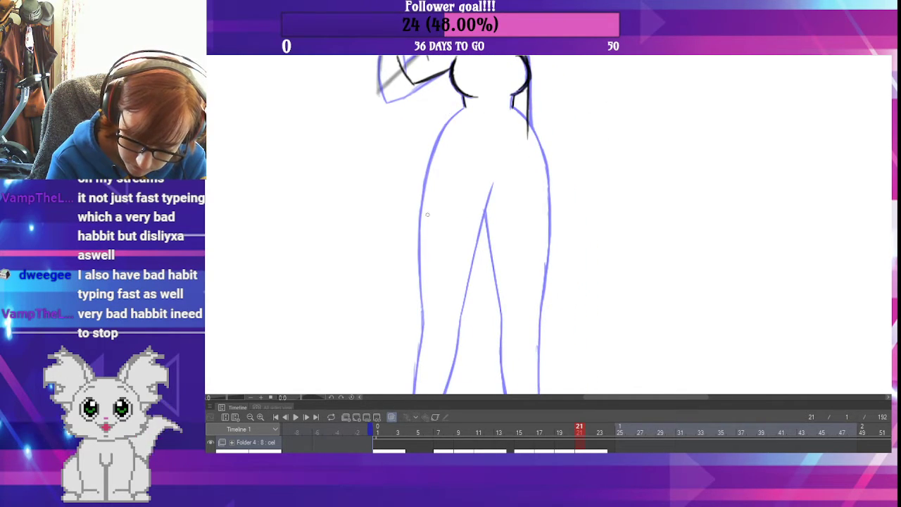
left_click_drag(492, 264, 491, 149)
left_click_drag(472, 228, 461, 158)
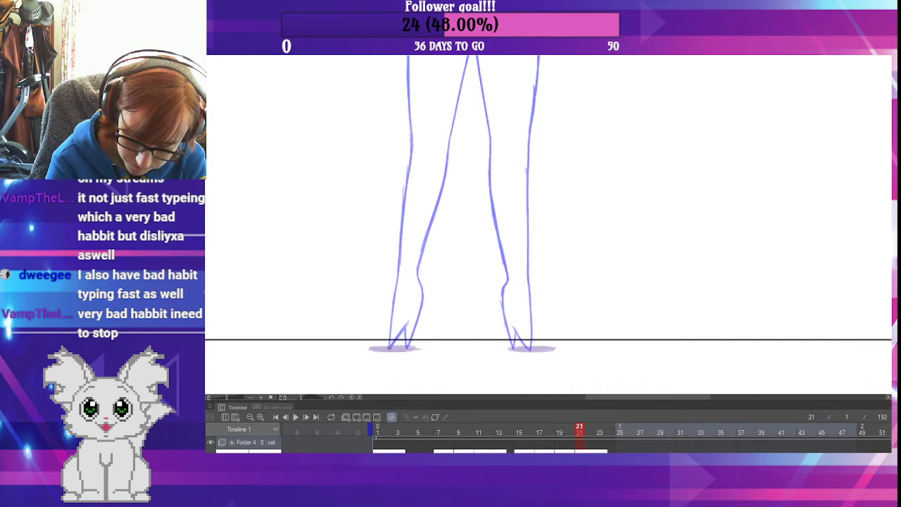
left_click_drag(389, 347, 401, 232)
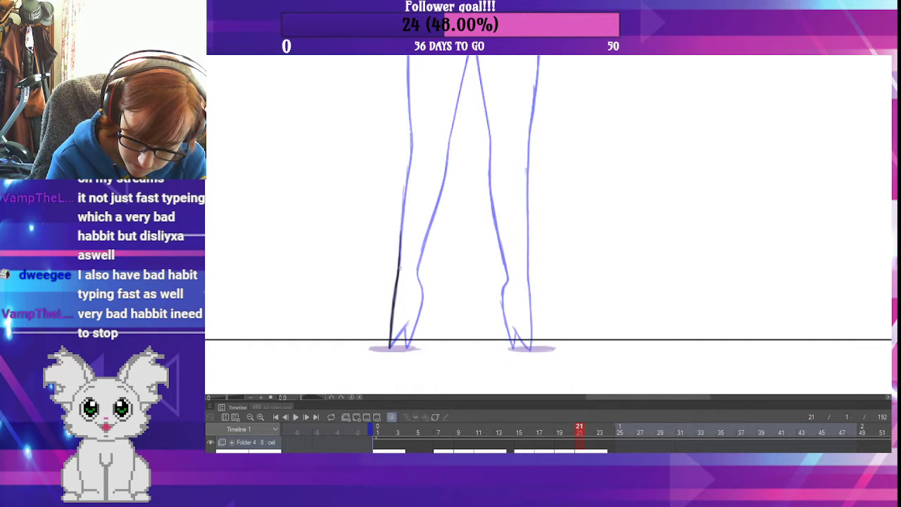
left_click_drag(398, 267, 407, 132)
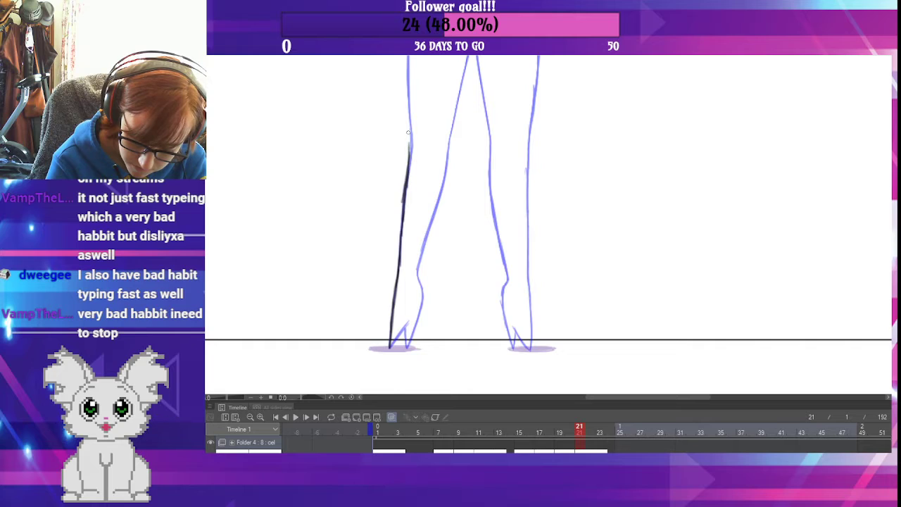
- Compare the frame 21 drawing with the rough sketches on frames 23 and 25, ending back on frame 21
left_click_drag(547, 131, 525, 356)
left_click_drag(570, 183, 598, 344)
left_click(598, 428)
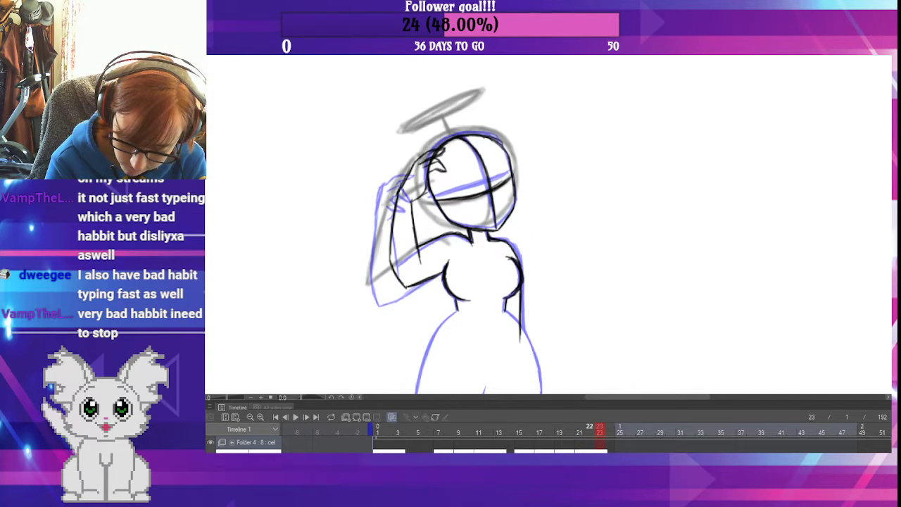
left_click(581, 434)
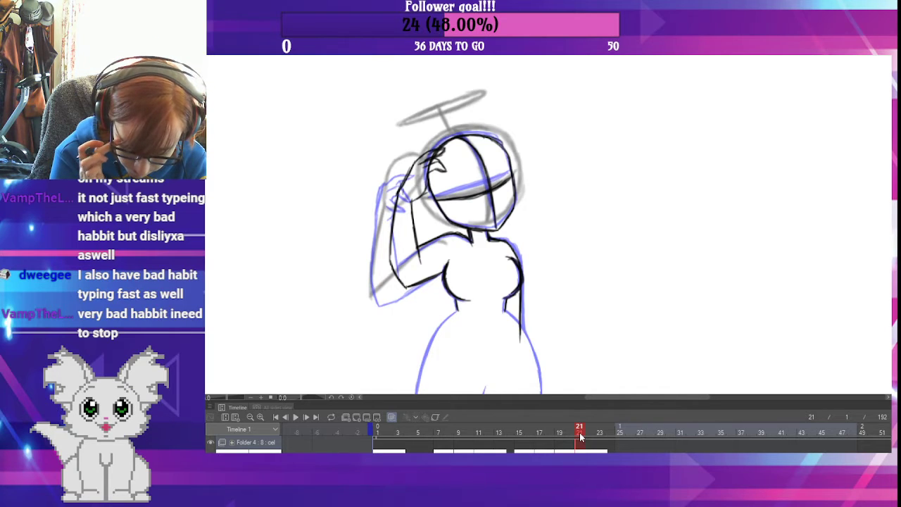
left_click(598, 429)
left_click(619, 428)
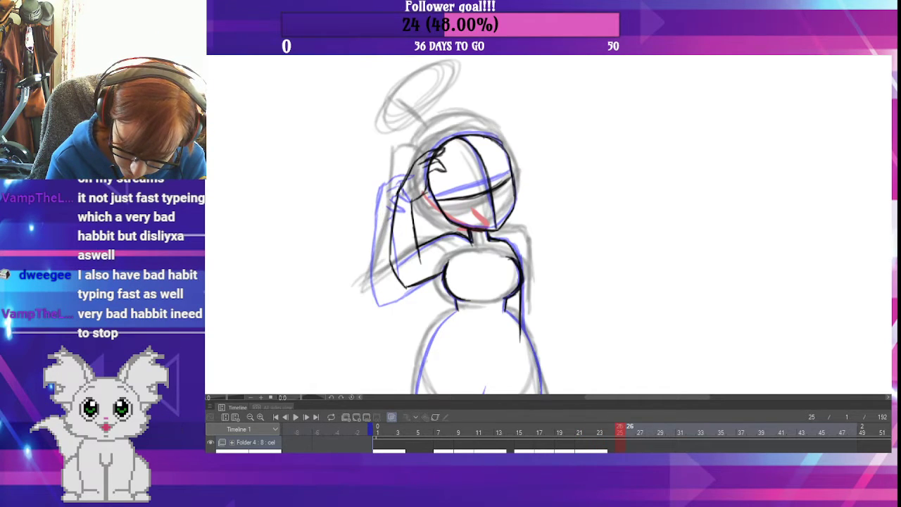
left_click(582, 432)
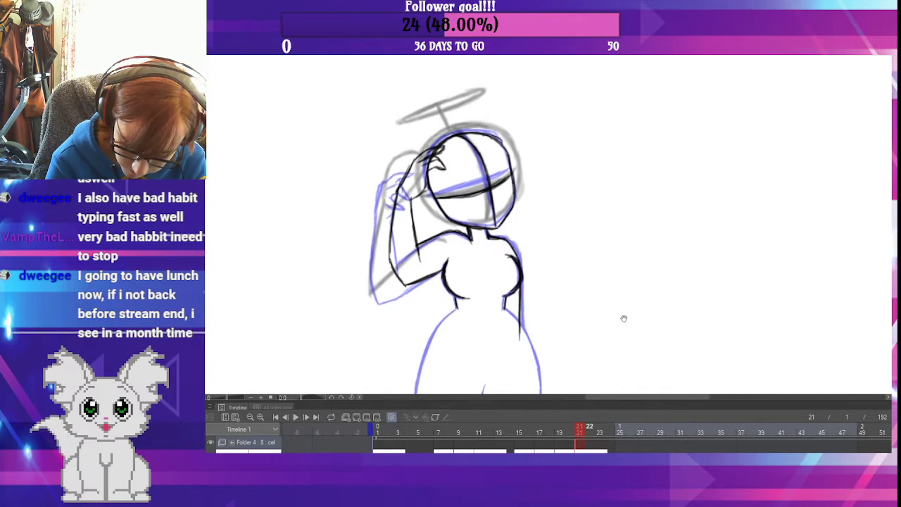
- Draw the outer hip and thigh line on the raised-arm side, from the waist down to the lower-leg line
left_click_drag(623, 317, 600, 196)
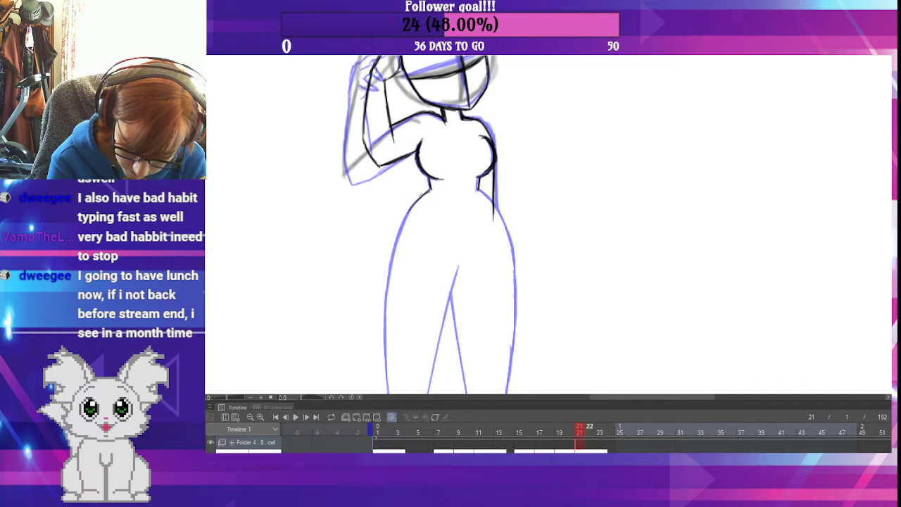
left_click_drag(429, 190, 398, 247)
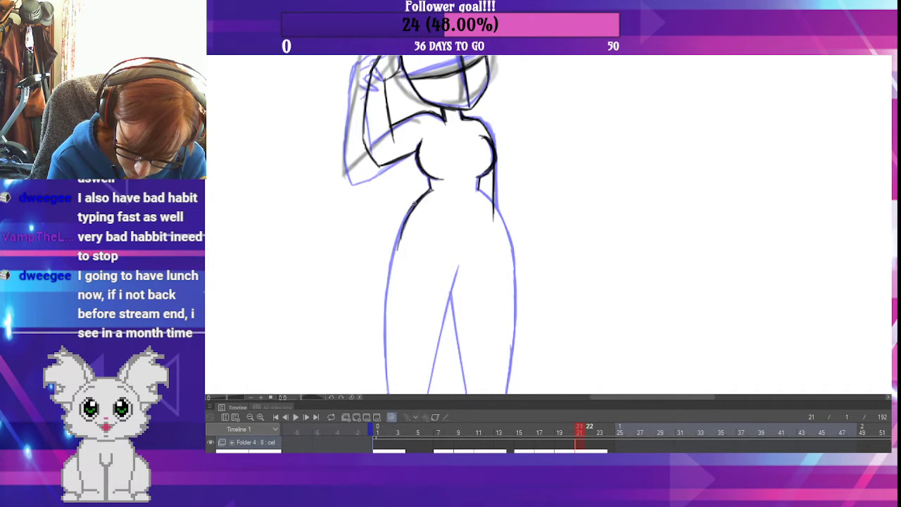
left_click_drag(412, 210, 396, 273)
left_click_drag(408, 217, 387, 312)
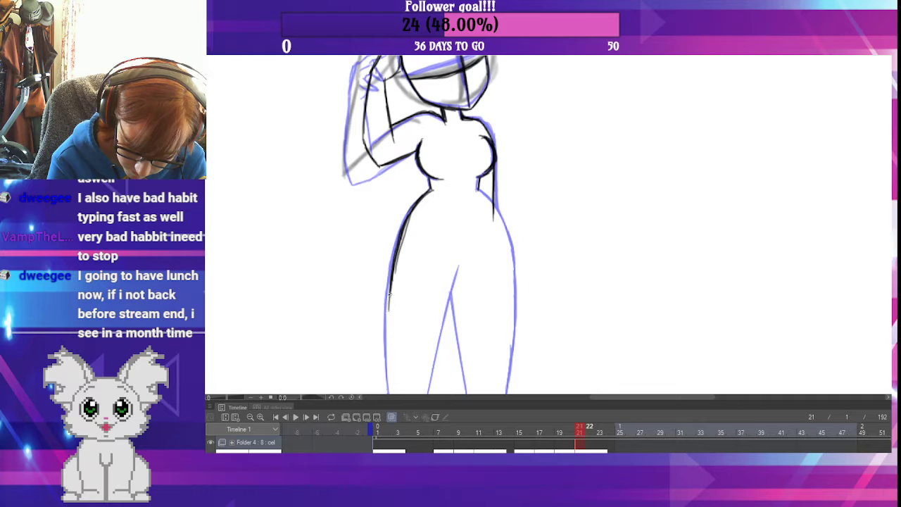
left_click_drag(394, 260, 387, 333)
left_click_drag(390, 280, 387, 338)
left_click_drag(388, 298, 387, 358)
left_click_drag(389, 300, 387, 371)
left_click_drag(388, 332, 389, 380)
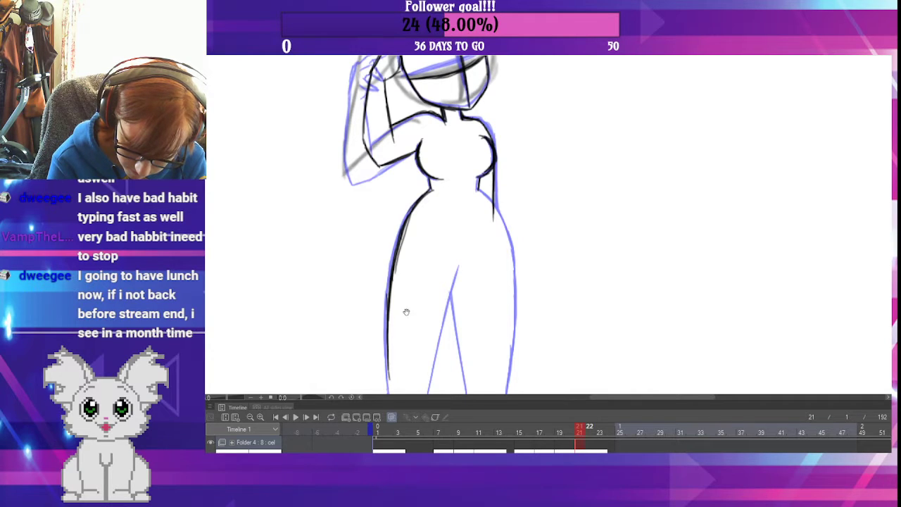
left_click_drag(406, 312, 411, 168)
left_click_drag(399, 219, 398, 274)
left_click_drag(399, 240, 396, 293)
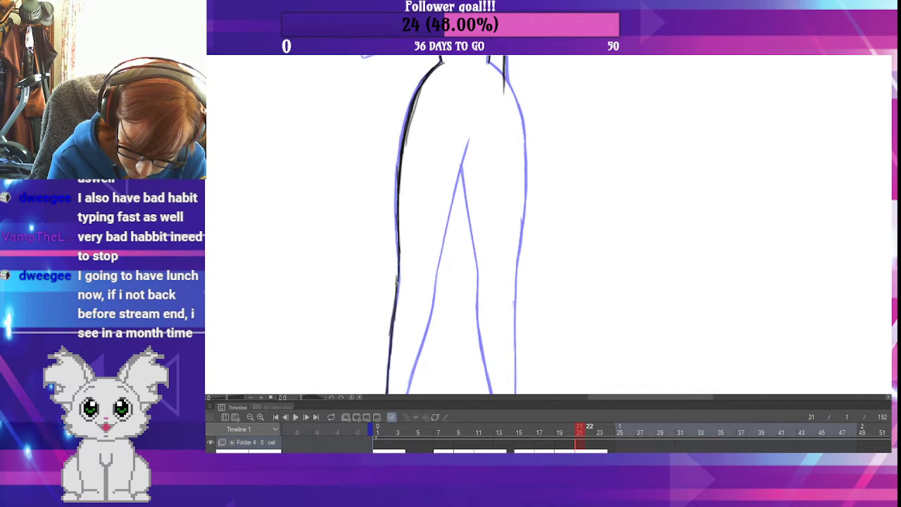
- Draw the inner thigh line of the same leg from the knee up past the crotch
mouse_move(398, 255)
left_mouse_down()
mouse_move(396, 291)
mouse_move(444, 254)
left_mouse_up()
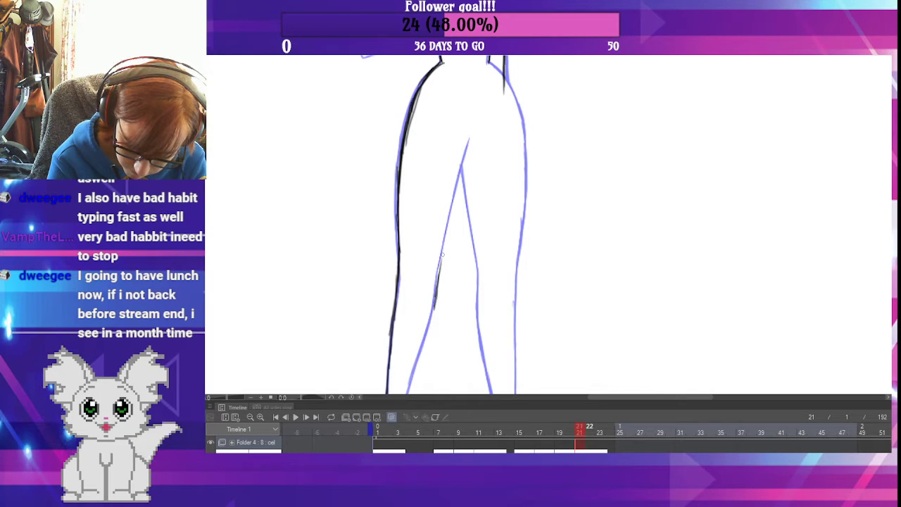
left_click_drag(436, 285, 456, 204)
left_click_drag(443, 245, 464, 171)
left_click_drag(455, 207, 467, 154)
left_click_drag(460, 190, 476, 135)
- Draw that leg's inner foot, ankle and calf lines up to the knee, plus the pointed toe notch
left_click_drag(459, 326, 467, 219)
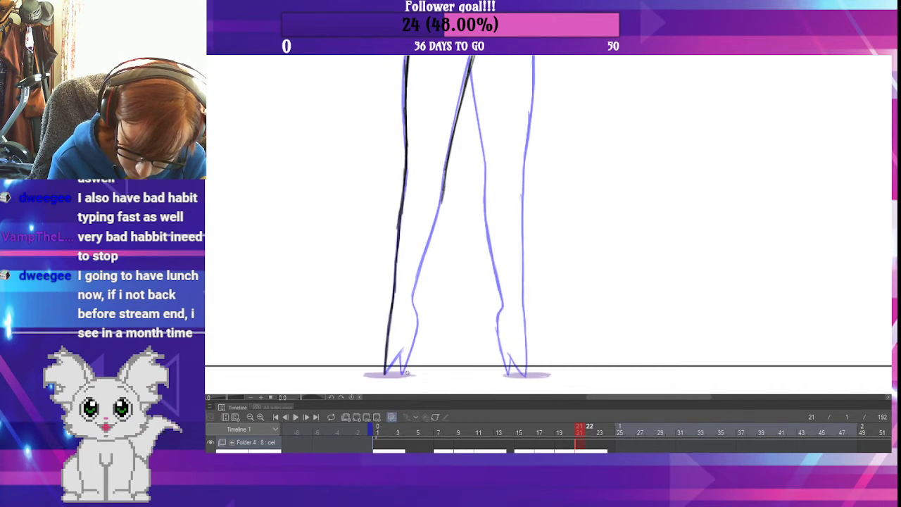
mouse_move(403, 374)
left_mouse_down()
mouse_move(404, 367)
mouse_move(415, 321)
left_mouse_up()
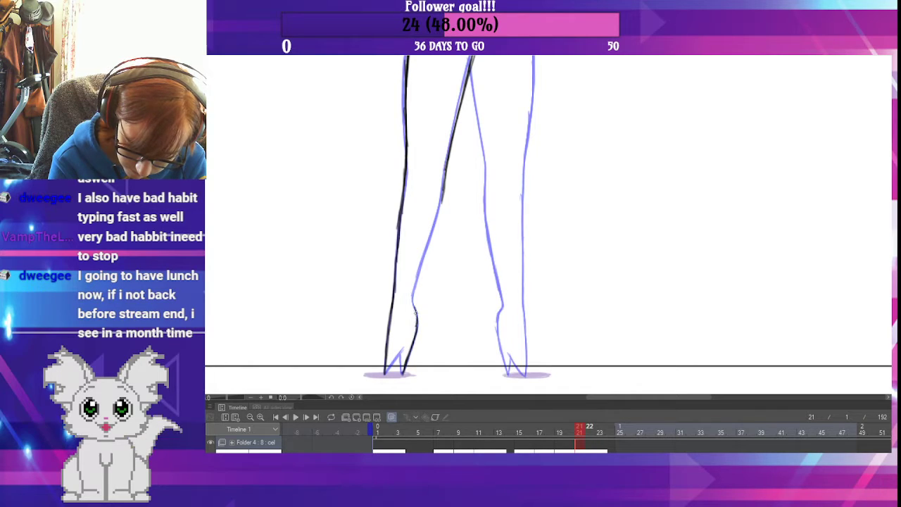
left_click_drag(427, 247, 443, 193)
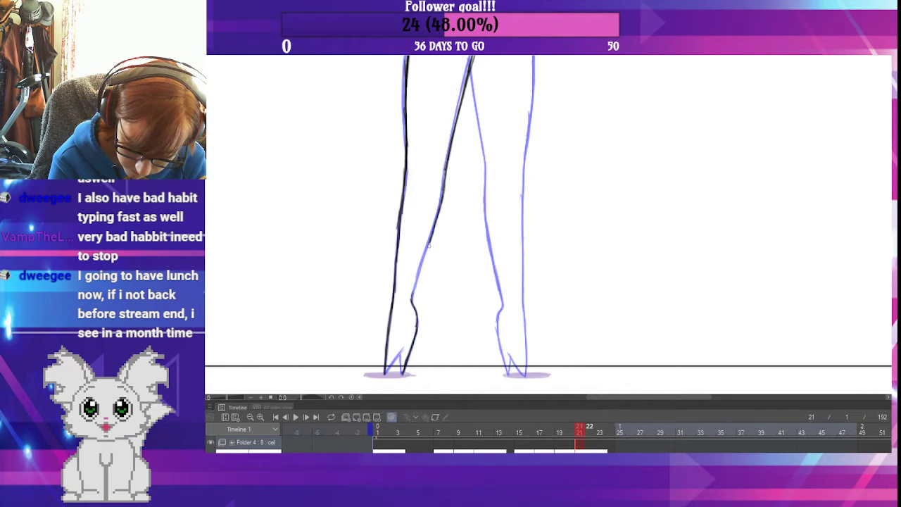
left_click_drag(422, 283, 447, 176)
left_click_drag(442, 205, 447, 162)
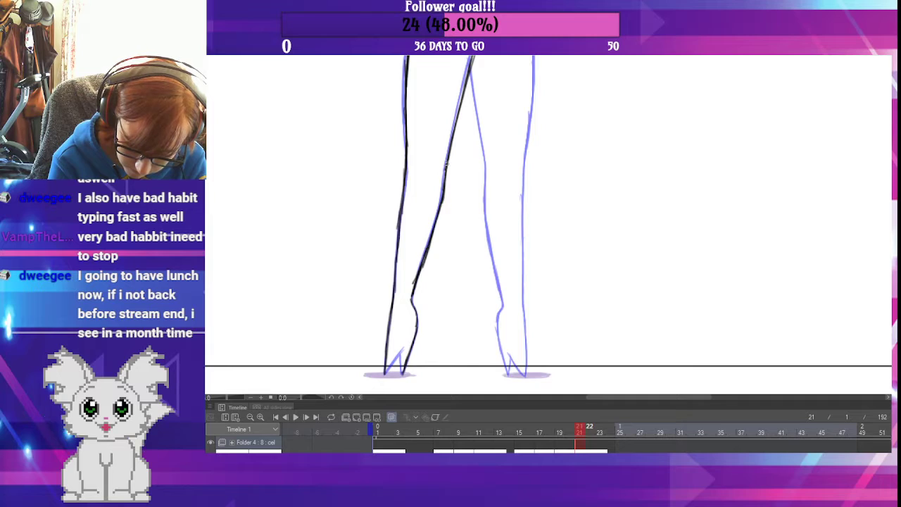
left_click_drag(387, 371, 405, 346)
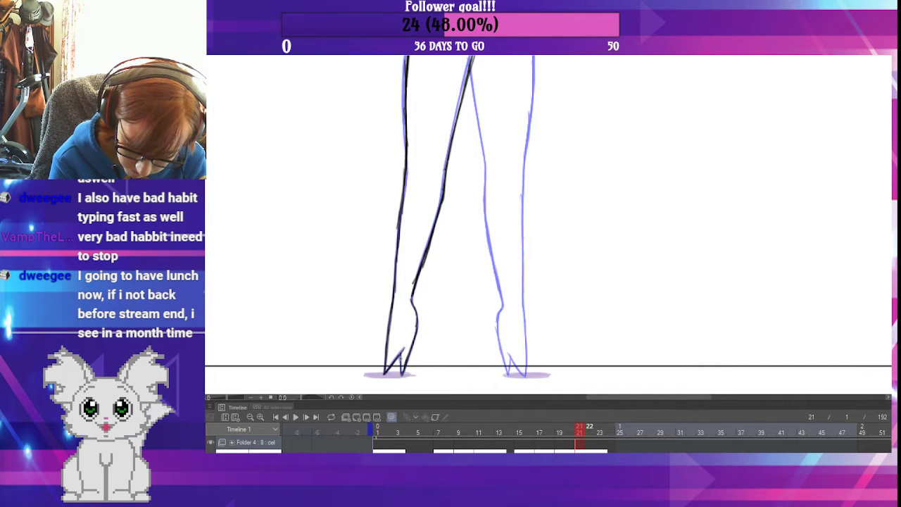
- Draw the opposite leg's inner line from the crotch to the ankle and outline the inner side of its foot
left_click_drag(603, 212, 532, 255)
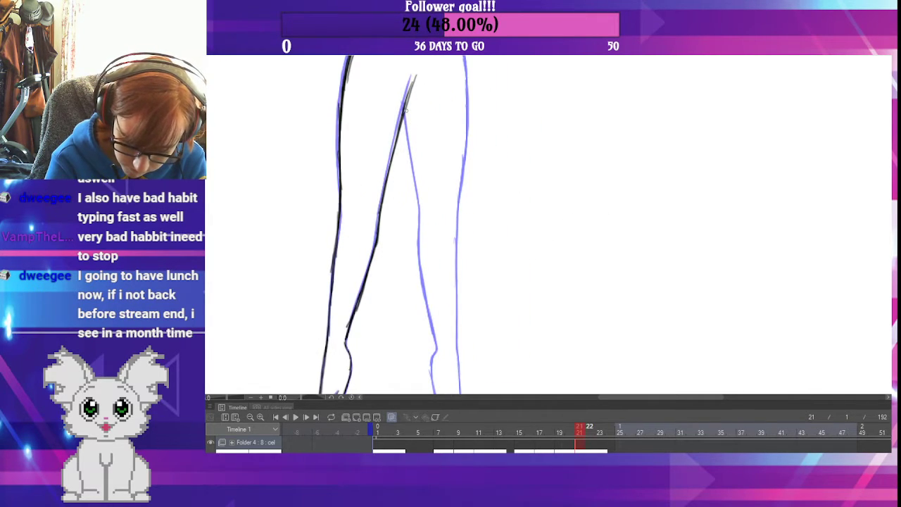
left_click_drag(406, 104, 416, 184)
left_click_drag(409, 124, 421, 200)
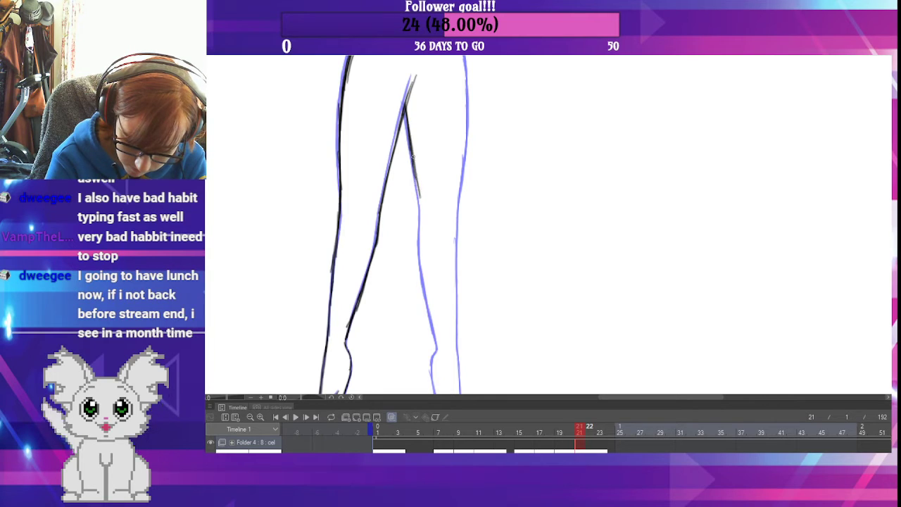
left_click_drag(413, 151, 423, 275)
left_click_drag(421, 231, 430, 310)
left_click_drag(424, 279, 437, 347)
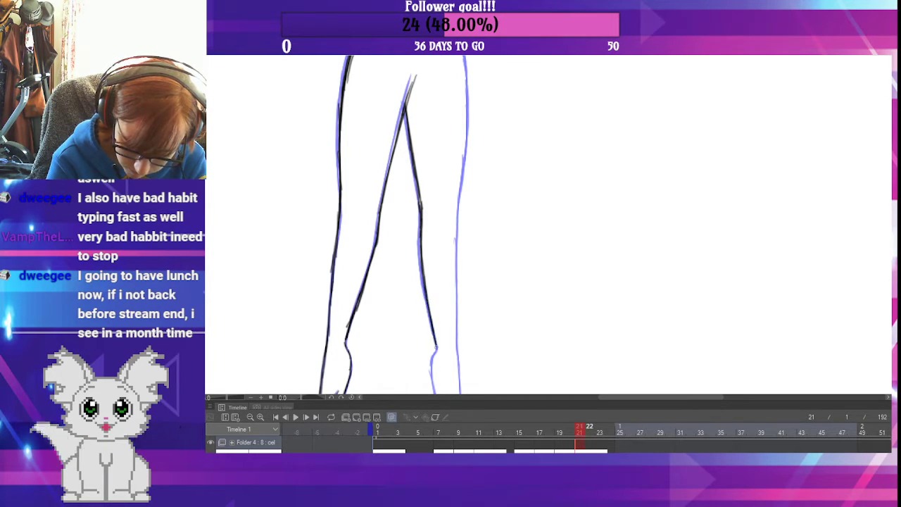
left_click_drag(467, 312, 454, 215)
left_click_drag(426, 316, 416, 275)
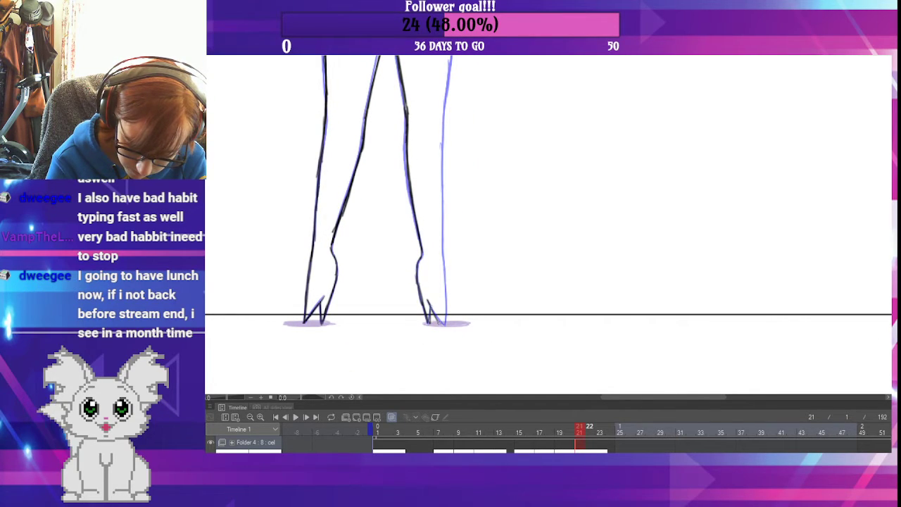
- Draw the opposite leg's outer line from the foot up to the thigh on frame 21
left_click_drag(445, 322, 441, 192)
left_click_drag(492, 117, 486, 225)
left_click_drag(438, 271, 438, 229)
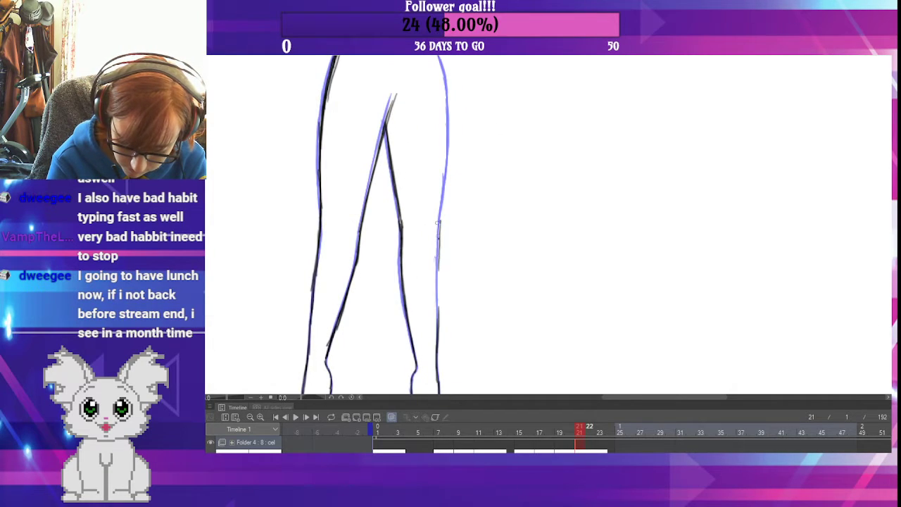
left_click_drag(438, 302, 439, 220)
left_click_drag(439, 322, 447, 145)
- Draw the hip curve on the lowered-arm side from the waist down to the outer thigh line
left_click_drag(460, 101, 457, 189)
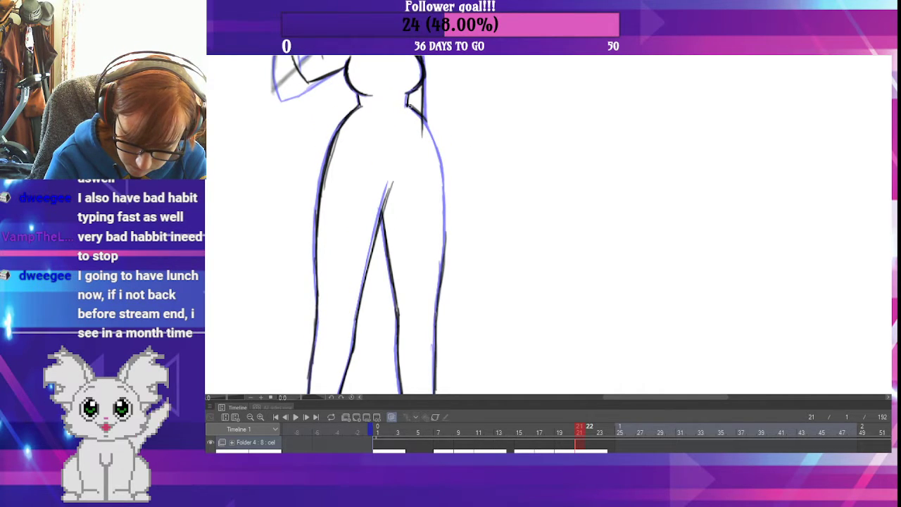
left_click_drag(408, 105, 441, 160)
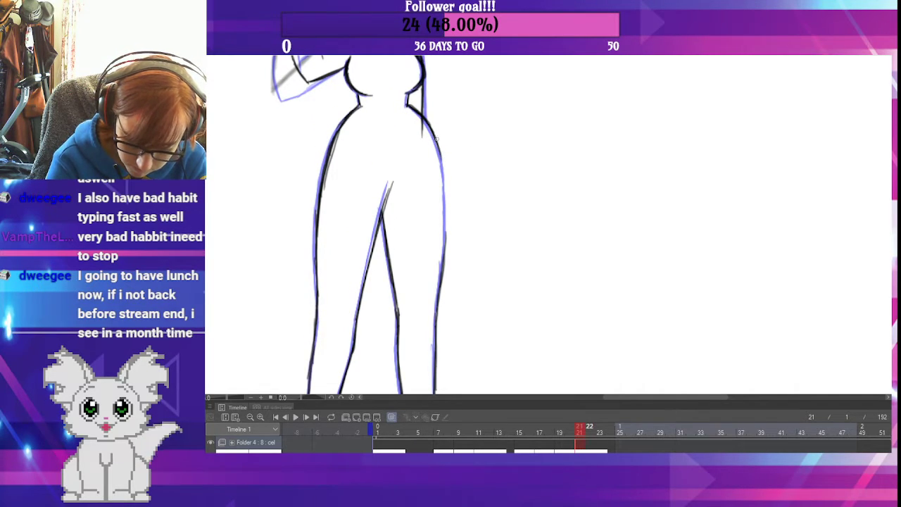
left_click_drag(429, 125, 445, 190)
left_click_drag(437, 147, 446, 243)
scroll(500, 224, "up", 5)
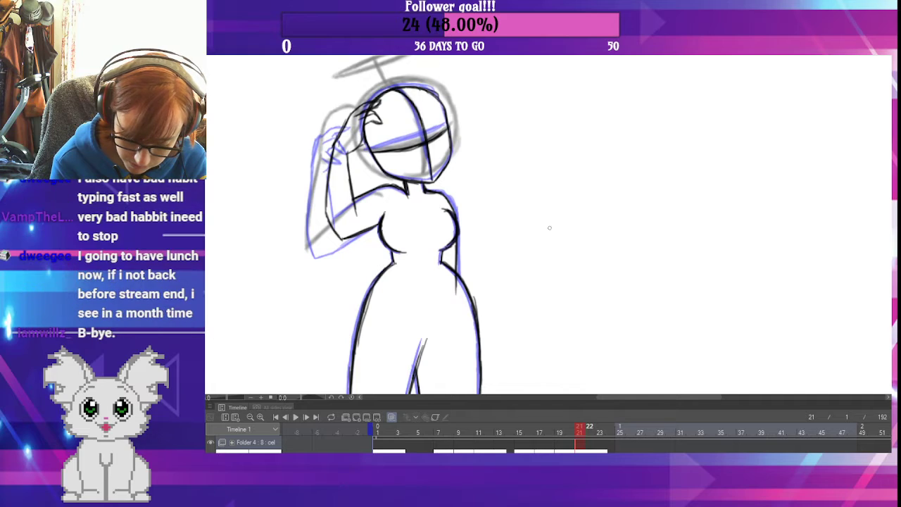
- Add a new cel at frame 23 and draw the waist and upper hip curve on the raised-arm side
left_click(595, 444)
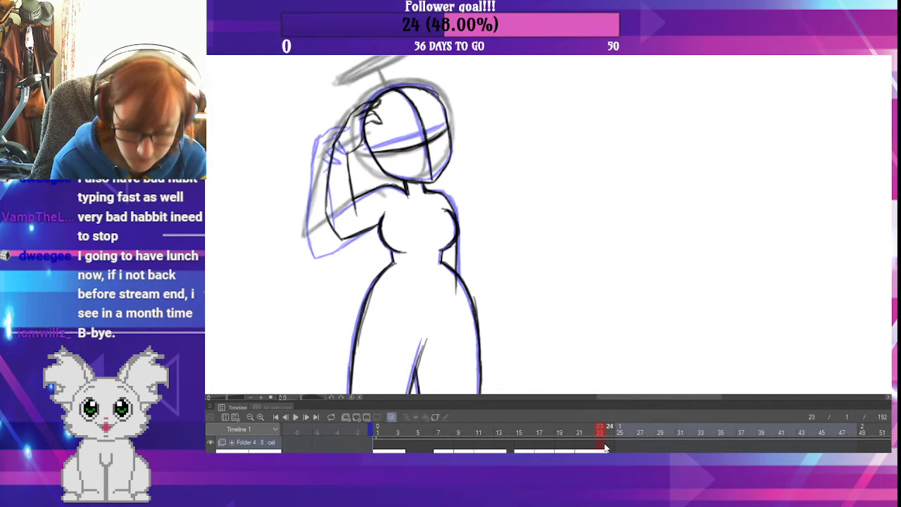
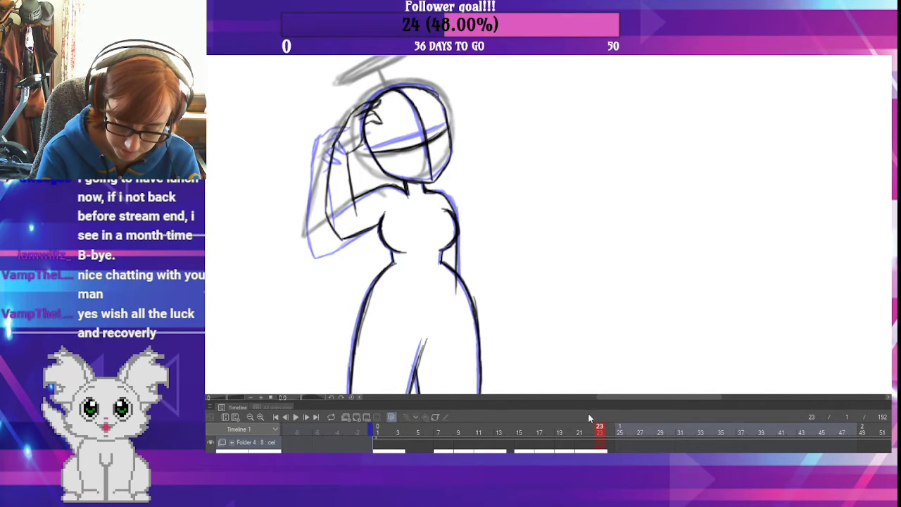
left_click(357, 418)
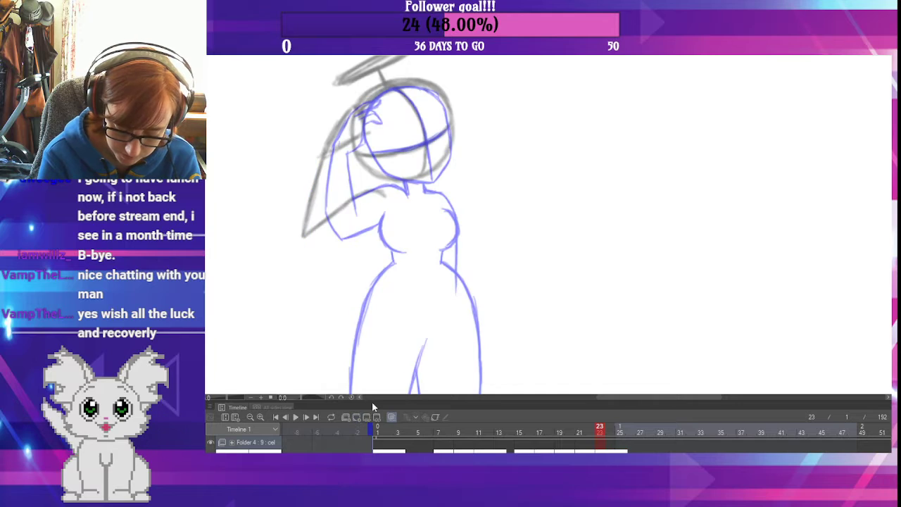
left_click_drag(552, 311, 559, 227)
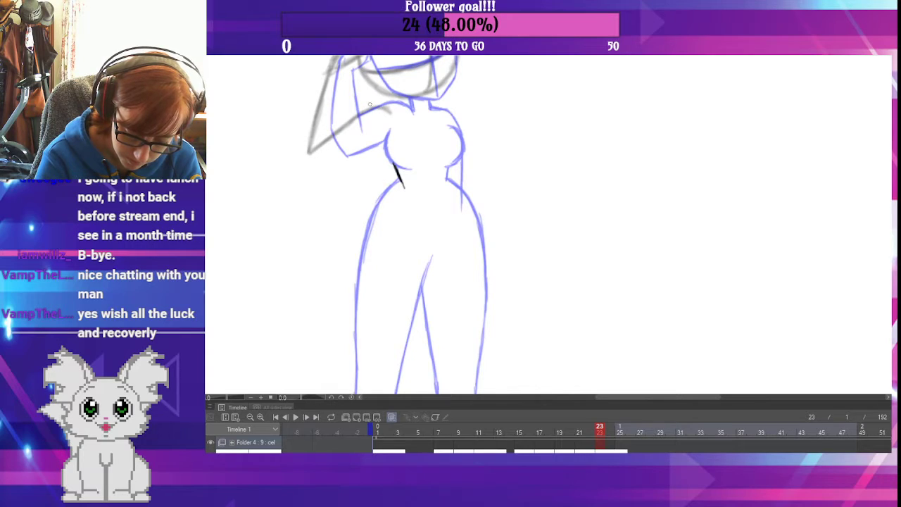
left_click_drag(399, 182, 372, 235)
left_click_drag(387, 200, 366, 266)
left_click_drag(374, 223, 389, 190)
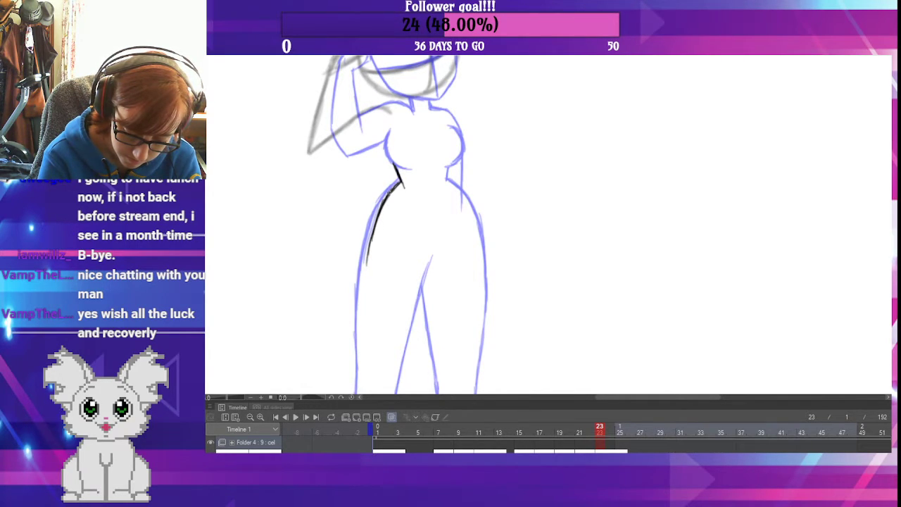
- Check the rough pose on frame 26, and extend frame 23's raised-arm-side hip line down the outer thigh
left_click(629, 430)
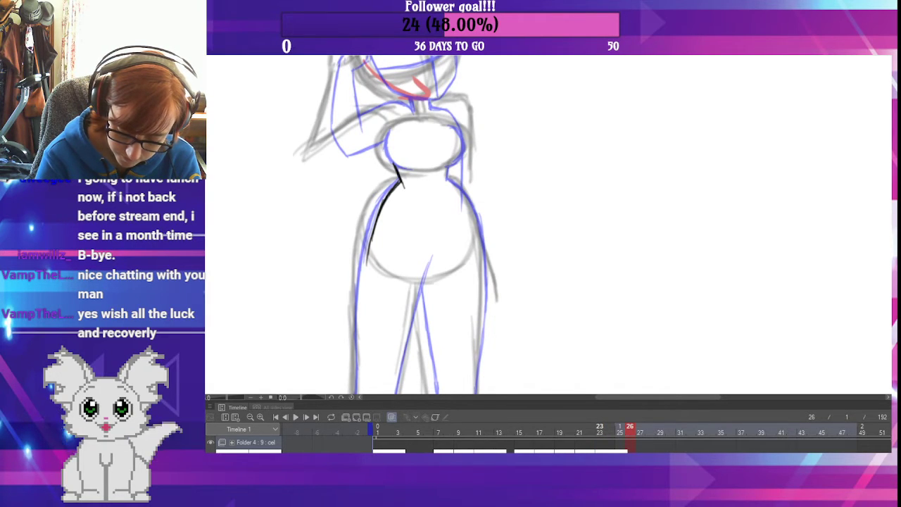
left_click(600, 430)
left_click_drag(385, 199, 362, 280)
left_click_drag(370, 241, 359, 324)
left_click_drag(363, 267, 358, 373)
left_click_drag(359, 339, 375, 217)
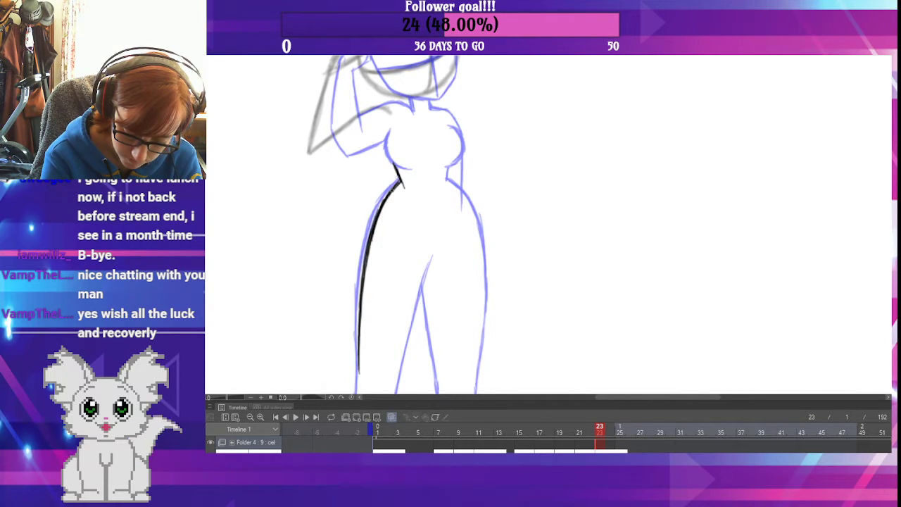
- Draw the same leg's inner thigh line from the crotch down to the knee on frame 23
left_click_drag(463, 201, 484, 103)
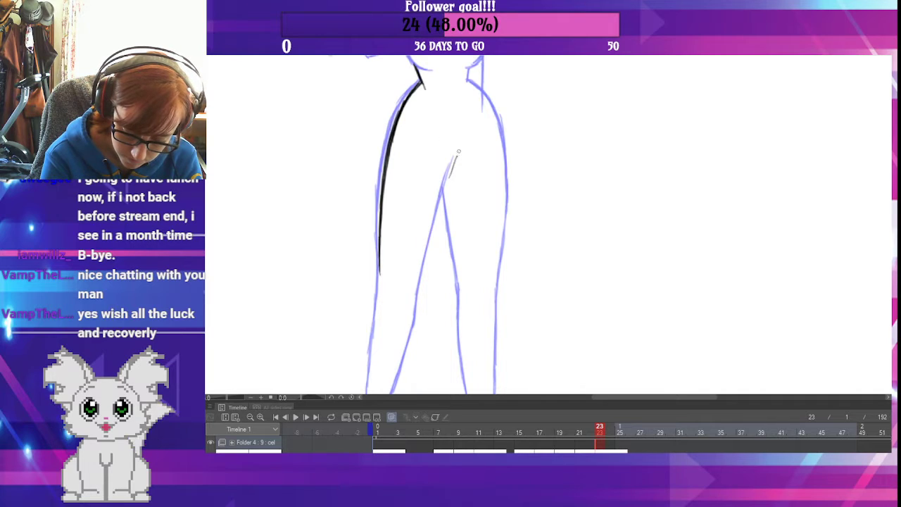
left_click_drag(458, 151, 430, 248)
left_click_drag(450, 174, 429, 248)
left_click_drag(443, 205, 422, 278)
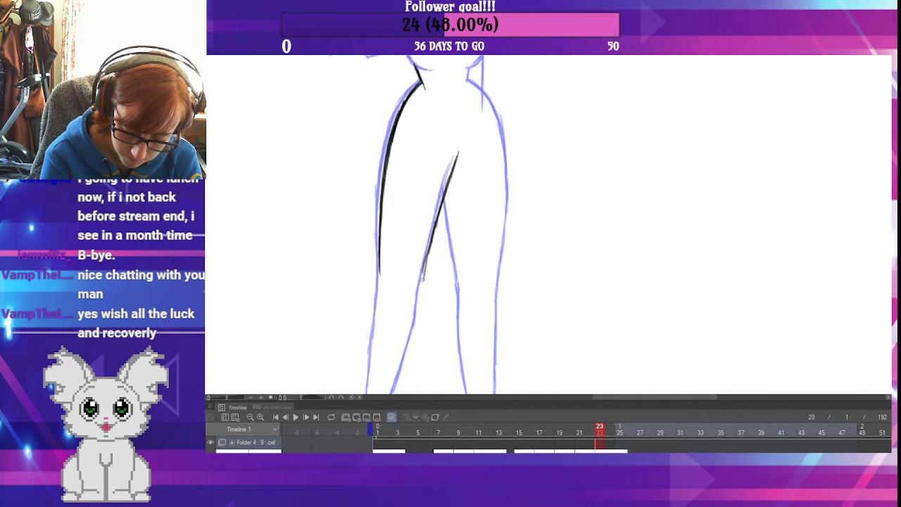
left_click_drag(434, 228, 420, 286)
left_click_drag(428, 252, 418, 292)
left_click_drag(423, 275, 417, 298)
- Draw that leg's outer calf line from above the ankle up to join the outer thigh line
left_click_drag(475, 272, 489, 186)
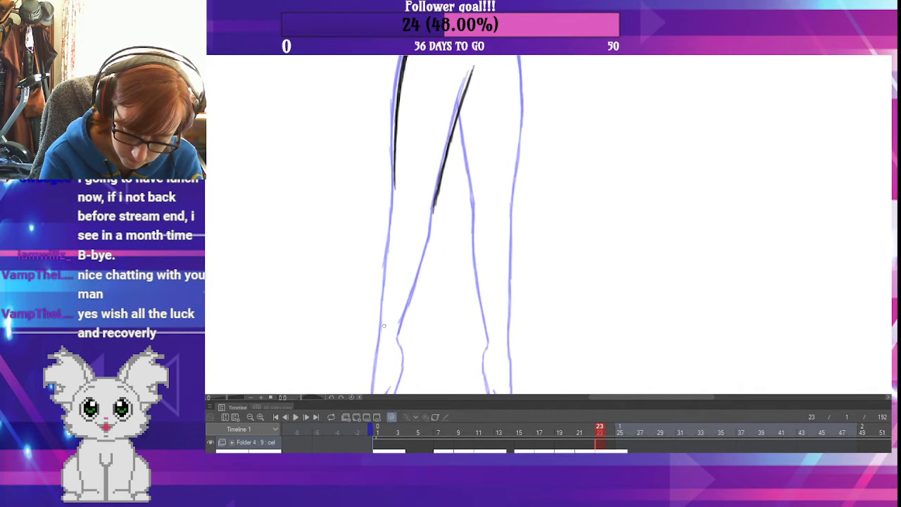
left_click_drag(377, 340, 384, 278)
left_click_drag(380, 322, 388, 240)
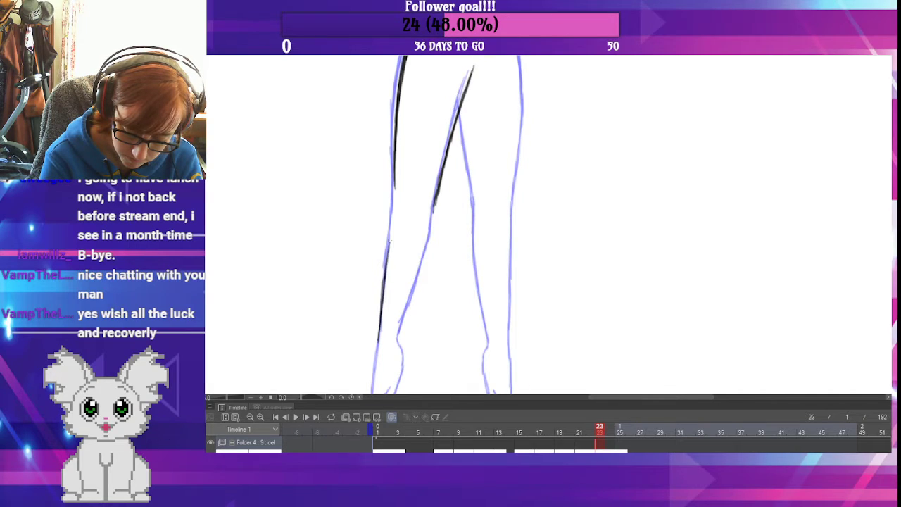
left_click_drag(384, 280, 390, 211)
left_click_drag(387, 256, 396, 169)
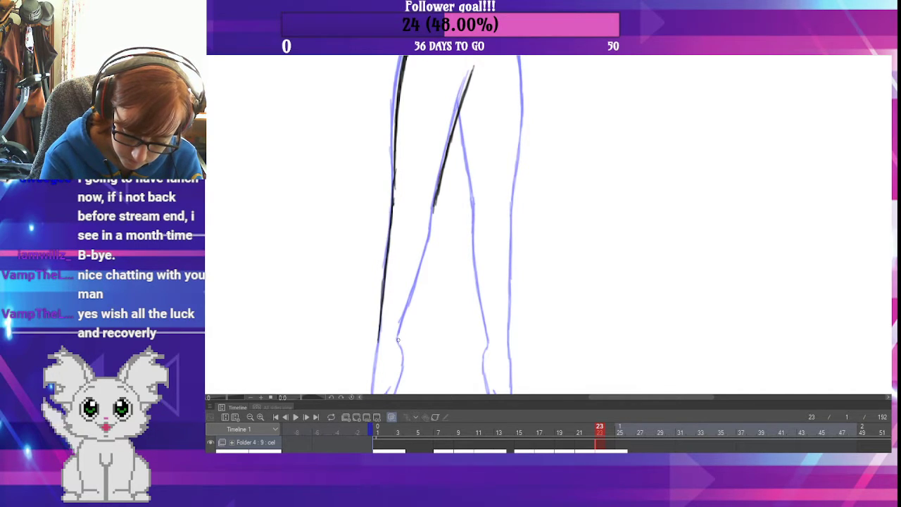
- Draw that leg's inner calf line from the ankle up to the inner thigh line at the knee
left_click_drag(397, 343, 421, 272)
left_click_drag(401, 322, 434, 219)
left_click_drag(425, 252, 437, 202)
left_click_drag(417, 286, 435, 232)
- Outline that leg's heel and foot, including the pointed toe notch, and join it to the outer calf line
scroll(467, 217, "down", 3)
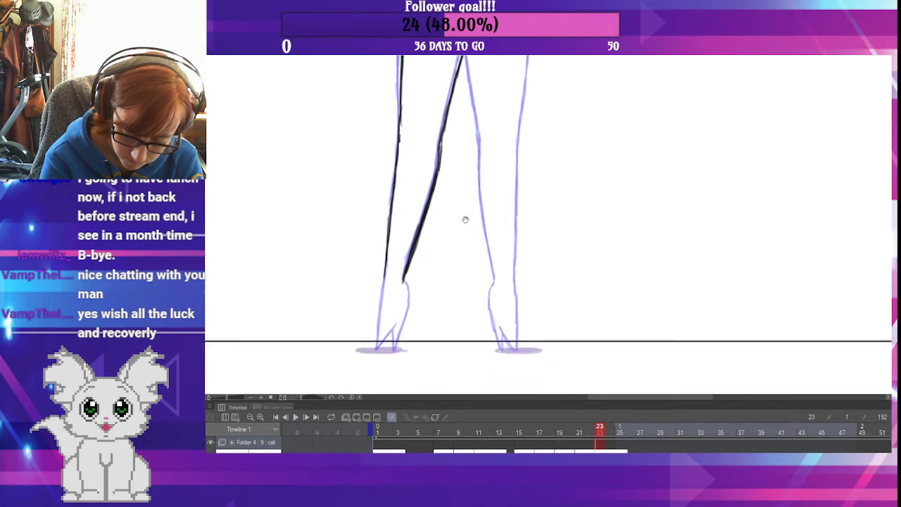
left_click_drag(394, 307, 406, 252)
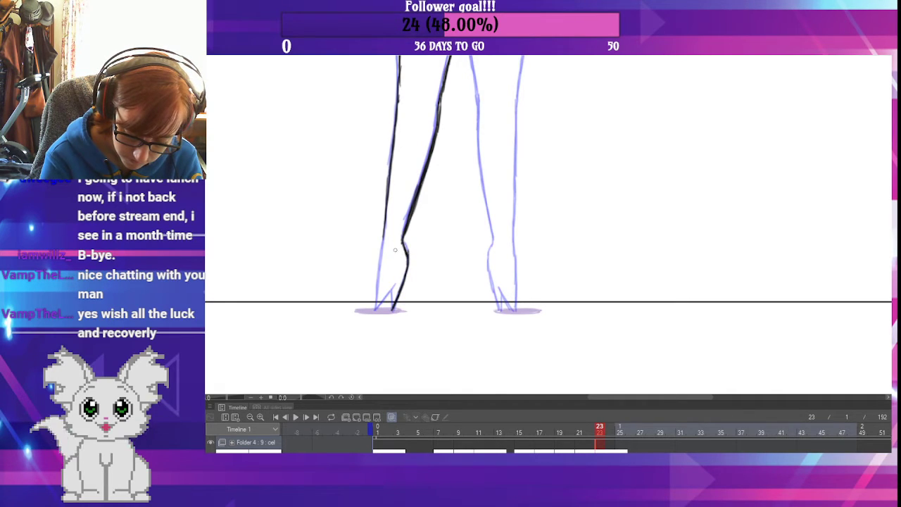
mouse_move(376, 309)
left_mouse_down()
mouse_move(397, 281)
mouse_move(381, 251)
mouse_move(386, 216)
left_mouse_up()
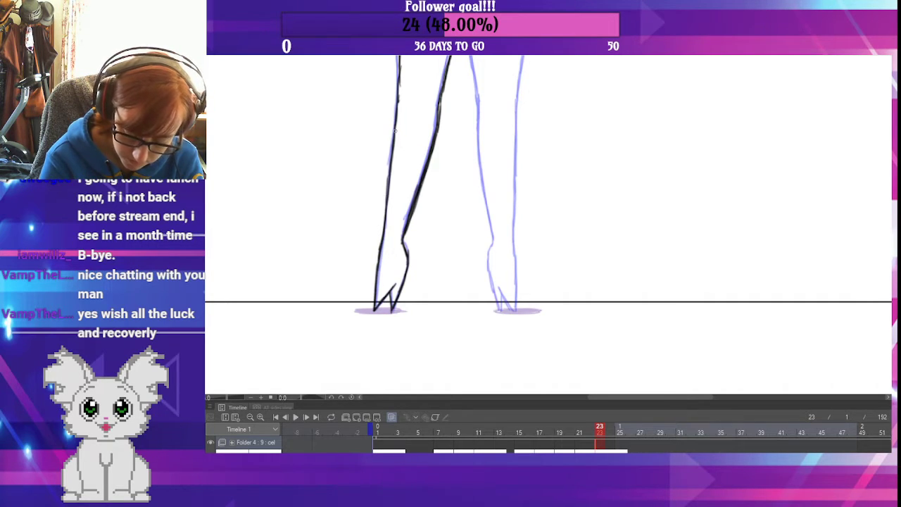
- Draw the opposite leg's inner thigh line from the crotch to the knee on frame 23
left_click_drag(609, 169, 542, 223)
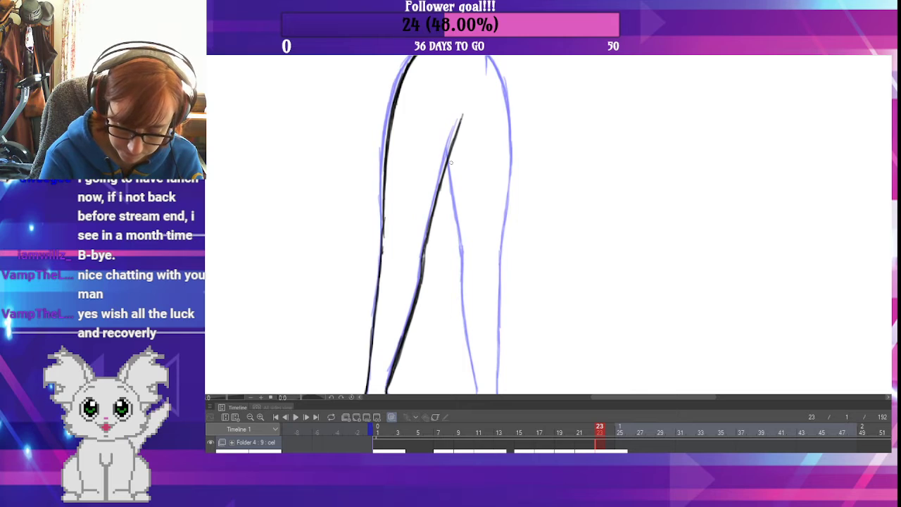
left_click_drag(447, 158, 457, 217)
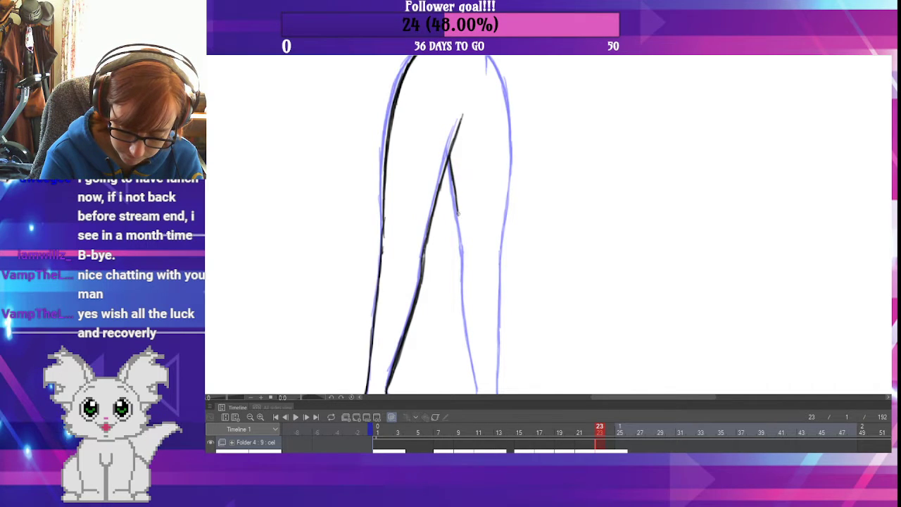
left_click_drag(453, 181, 462, 243)
mouse_move(456, 200)
left_mouse_down()
mouse_move(461, 247)
mouse_move(507, 217)
mouse_move(498, 156)
left_mouse_up()
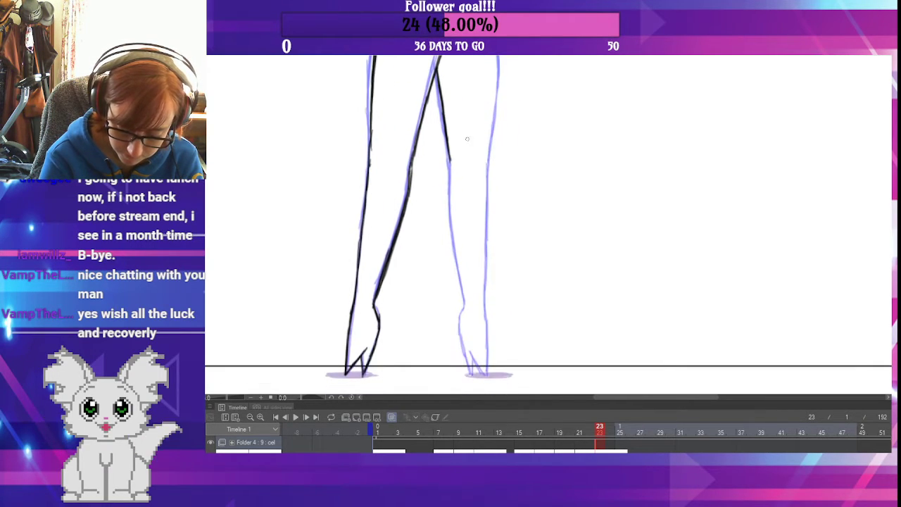
- Outline the opposite foot with its toe notch and draw that leg's outer calf line up to the knee
mouse_move(470, 373)
left_mouse_down()
mouse_move(458, 321)
mouse_move(475, 375)
mouse_move(487, 322)
left_mouse_up()
left_click_drag(487, 357, 486, 262)
left_click_drag(486, 307, 488, 245)
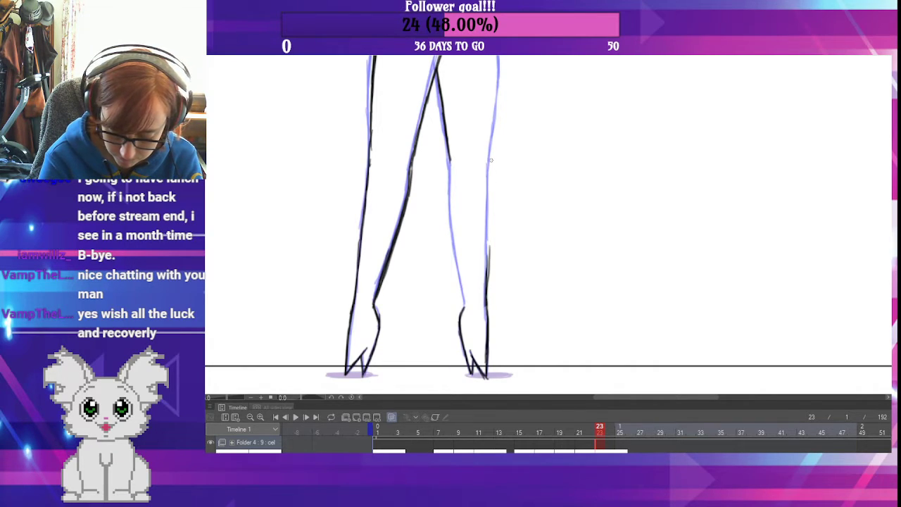
left_click_drag(490, 160, 488, 266)
left_click_drag(488, 187, 487, 307)
mouse_move(488, 210)
left_mouse_down()
mouse_move(487, 286)
mouse_move(490, 160)
left_mouse_up()
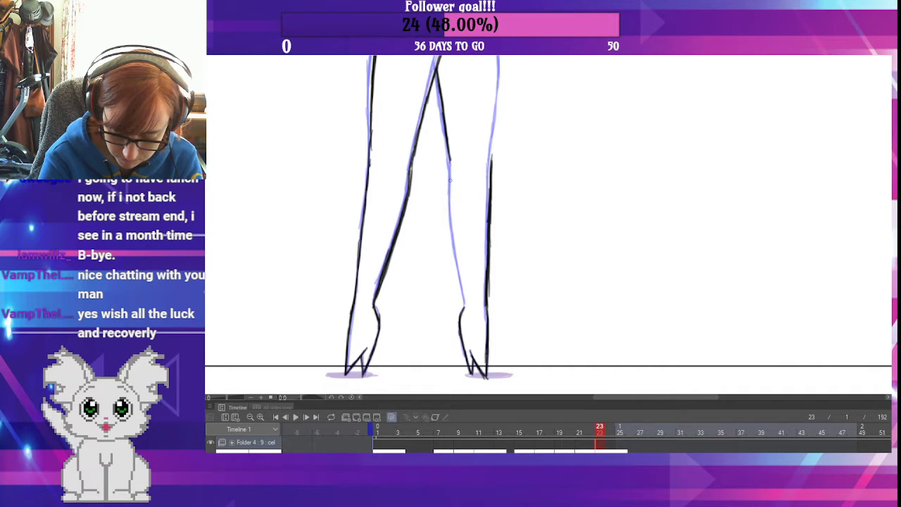
- Draw the opposite leg's inner calf line from the ankle up to the inner thigh line
left_click_drag(462, 302, 453, 225)
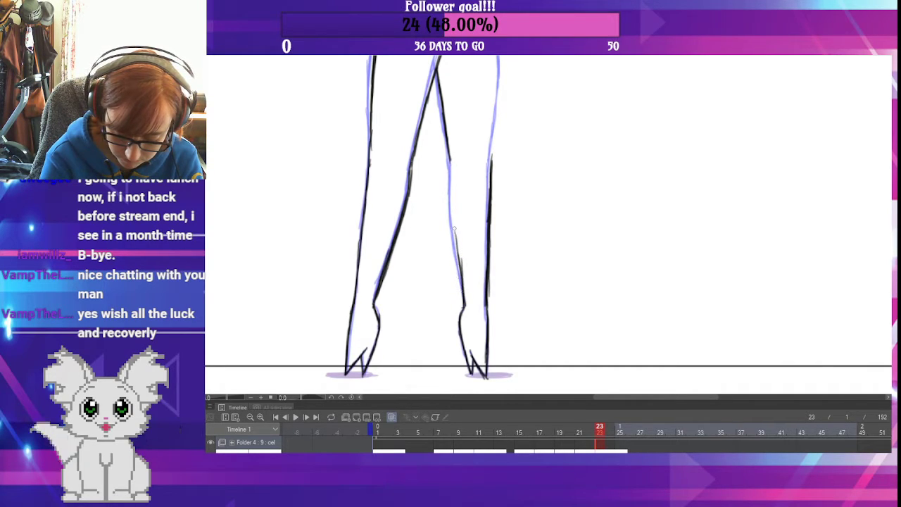
left_click_drag(461, 270, 451, 209)
mouse_move(457, 254)
left_mouse_down()
mouse_move(447, 181)
mouse_move(449, 194)
left_mouse_up()
left_click_drag(448, 149, 462, 282)
- Draw the lowered-arm side's hip and outer thigh down to the knee, plus the waist and bust curve and the neck lines
left_click_drag(528, 193, 519, 306)
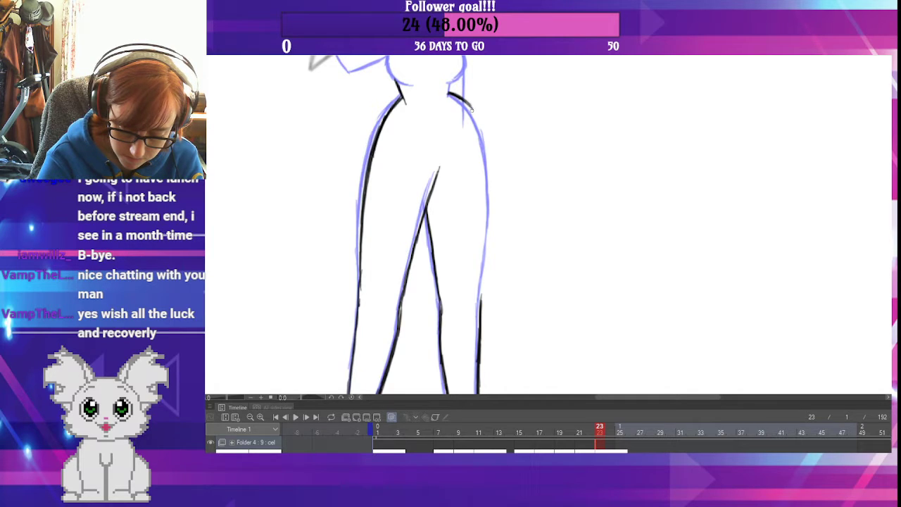
mouse_move(471, 109)
left_mouse_down()
mouse_move(468, 106)
mouse_move(489, 166)
mouse_move(489, 224)
mouse_move(492, 189)
mouse_move(480, 290)
mouse_move(494, 149)
mouse_move(530, 328)
left_mouse_up()
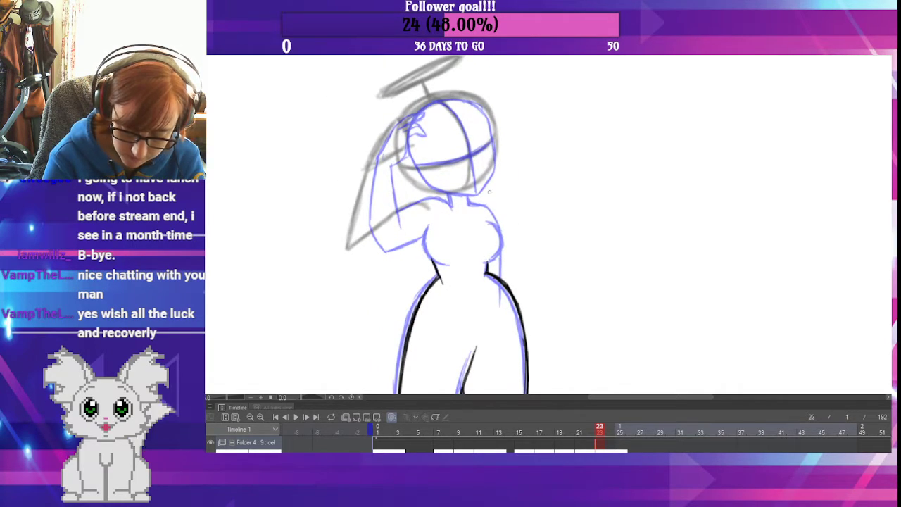
mouse_move(485, 264)
left_mouse_down()
mouse_move(501, 252)
mouse_move(502, 230)
left_mouse_up()
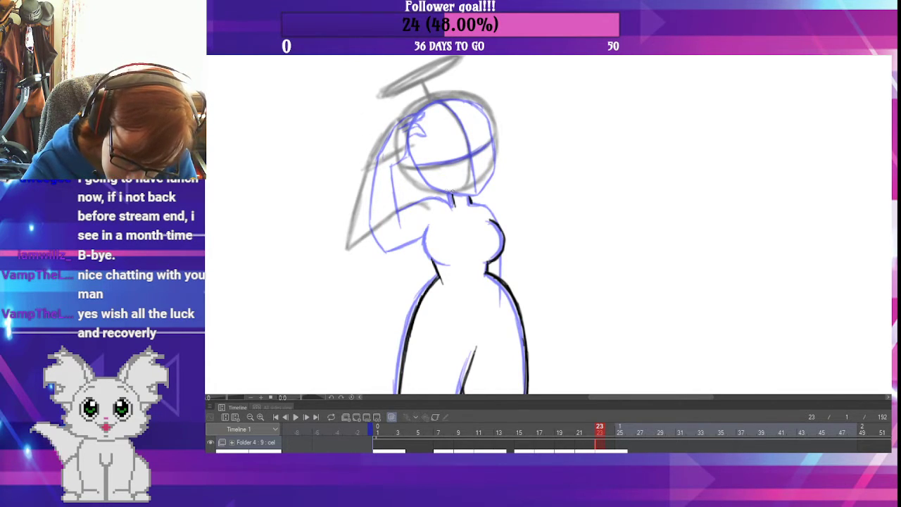
- Draw the head outline with its vertical and horizontal guide curves, plus the bust curve on the raised-arm side
left_click_drag(436, 190, 484, 191)
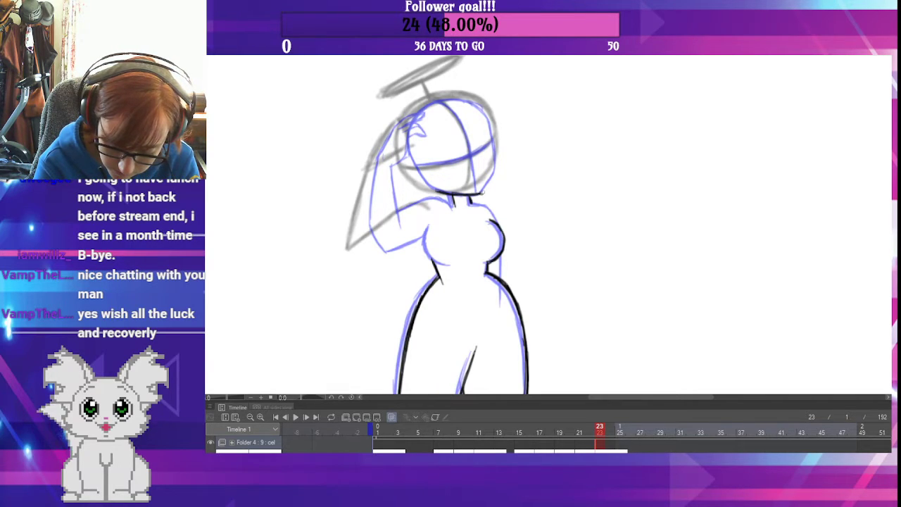
mouse_move(482, 192)
left_mouse_down()
mouse_move(494, 139)
mouse_move(480, 112)
mouse_move(445, 102)
mouse_move(471, 105)
mouse_move(415, 122)
mouse_move(409, 163)
mouse_move(447, 193)
mouse_move(478, 188)
mouse_move(468, 140)
mouse_move(466, 149)
mouse_move(444, 113)
mouse_move(466, 145)
left_mouse_up()
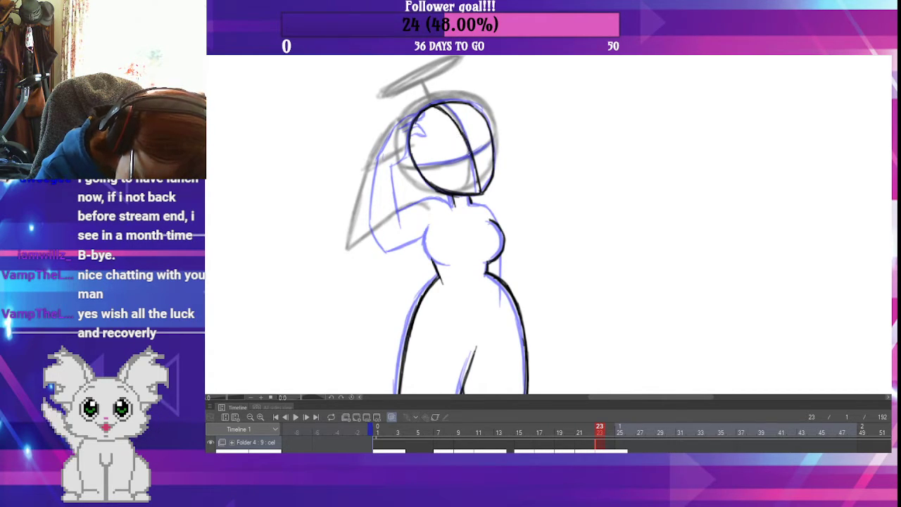
mouse_move(418, 166)
left_mouse_down()
mouse_move(468, 160)
mouse_move(488, 142)
mouse_move(490, 149)
mouse_move(426, 168)
left_mouse_up()
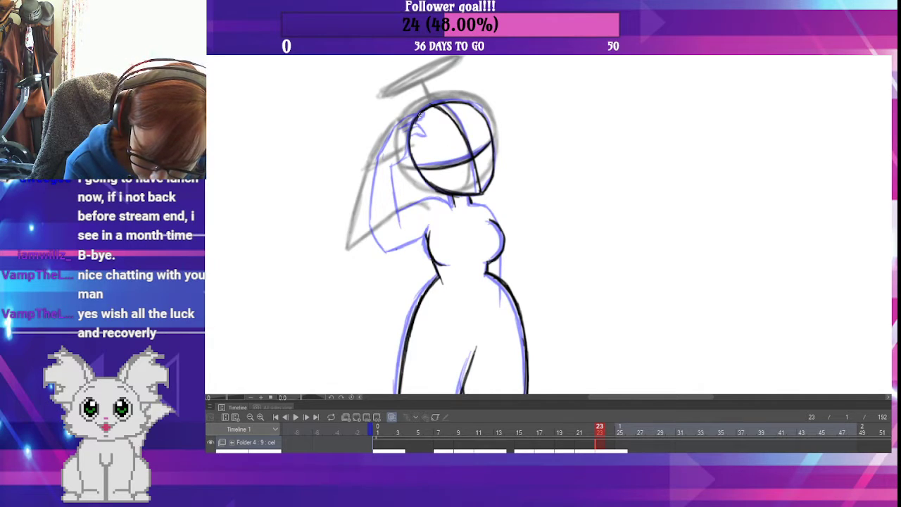
- Draw the raised hand against the head with its fingers, thumb and wrist lines on frame 23
mouse_move(408, 119)
left_mouse_down()
mouse_move(385, 149)
mouse_move(409, 117)
left_mouse_up()
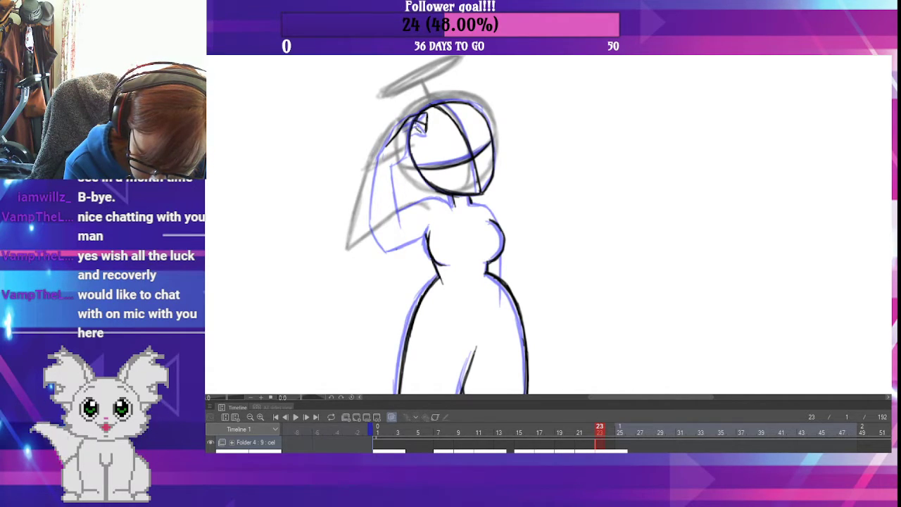
mouse_move(416, 128)
left_mouse_down()
mouse_move(424, 134)
mouse_move(413, 154)
mouse_move(421, 138)
left_mouse_up()
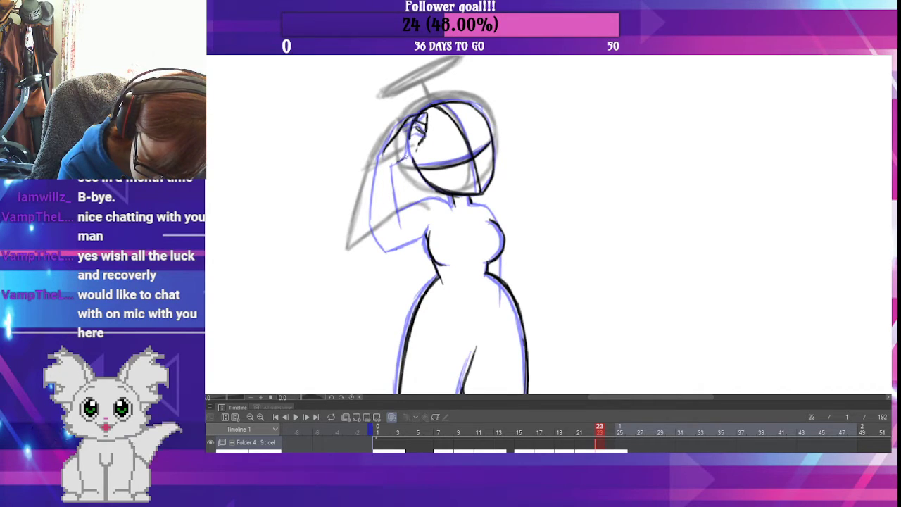
left_click_drag(415, 134, 412, 149)
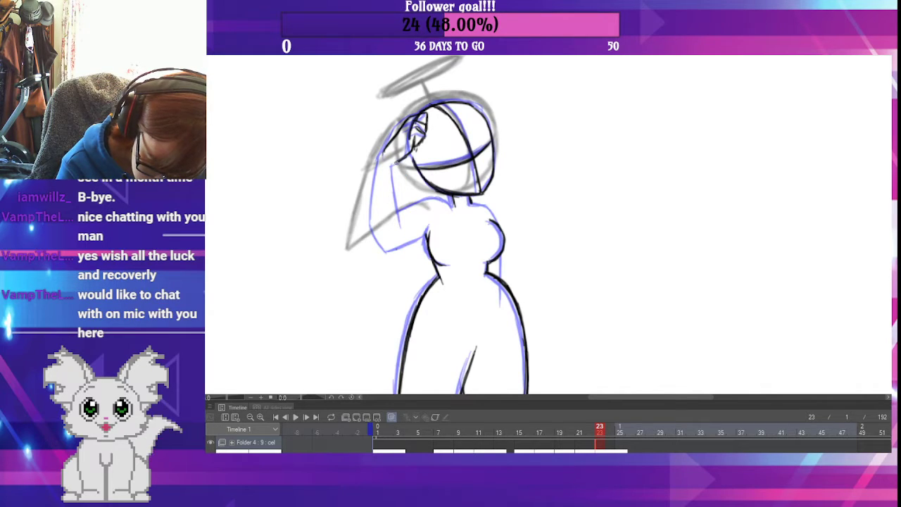
- Draw the raised arm's forearm, elbow and upper arm lines, joining them to the shoulder and torso
left_click_drag(396, 163, 402, 215)
mouse_move(383, 148)
left_mouse_down()
mouse_move(381, 237)
mouse_move(377, 226)
mouse_move(394, 253)
left_mouse_up()
mouse_move(378, 218)
left_mouse_down()
mouse_move(380, 155)
mouse_move(403, 211)
left_mouse_up()
mouse_move(400, 180)
left_mouse_down()
mouse_move(406, 223)
mouse_move(425, 200)
mouse_move(455, 207)
left_mouse_up()
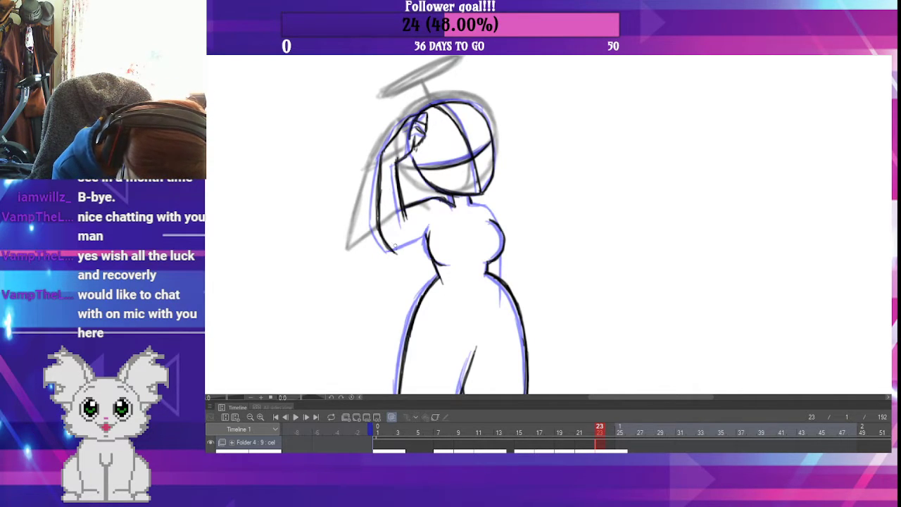
mouse_move(388, 248)
left_mouse_down()
mouse_move(418, 236)
mouse_move(394, 244)
mouse_move(405, 210)
mouse_move(425, 201)
left_mouse_up()
left_click_drag(408, 208, 433, 198)
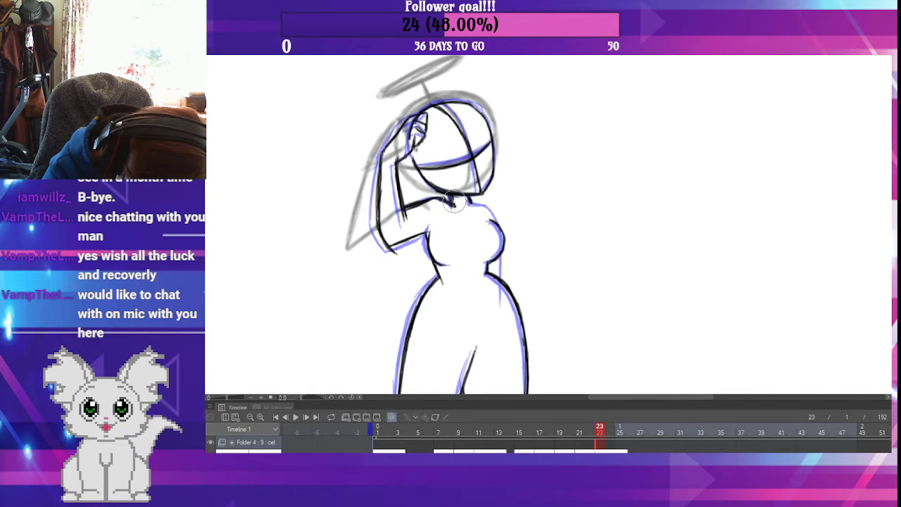
- Compare with frame 21, and draw the opposite shoulder curve and the lowered arm's line beside the waist on frame 23
key("Left")
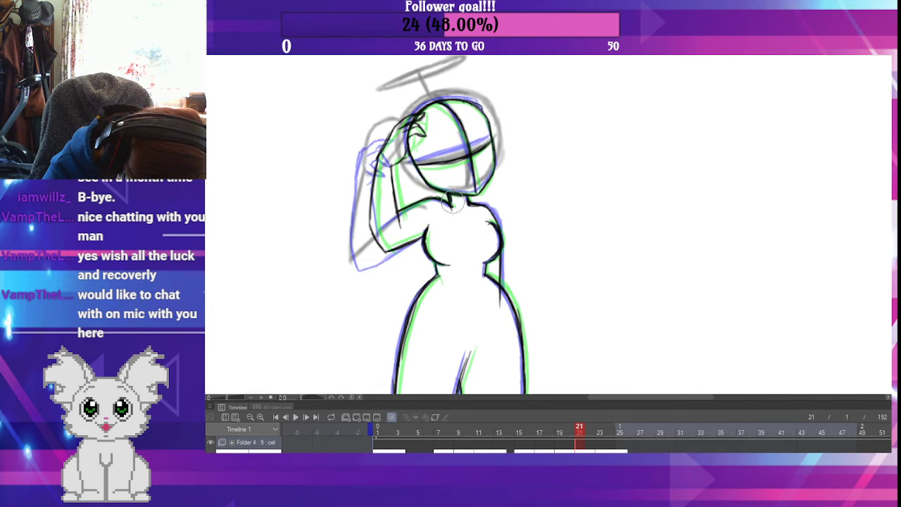
left_click(594, 439)
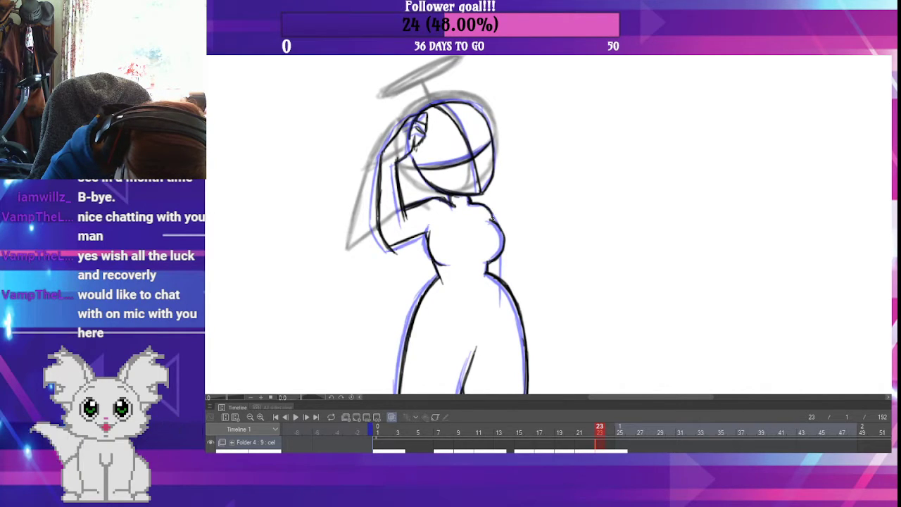
left_click_drag(497, 258, 499, 278)
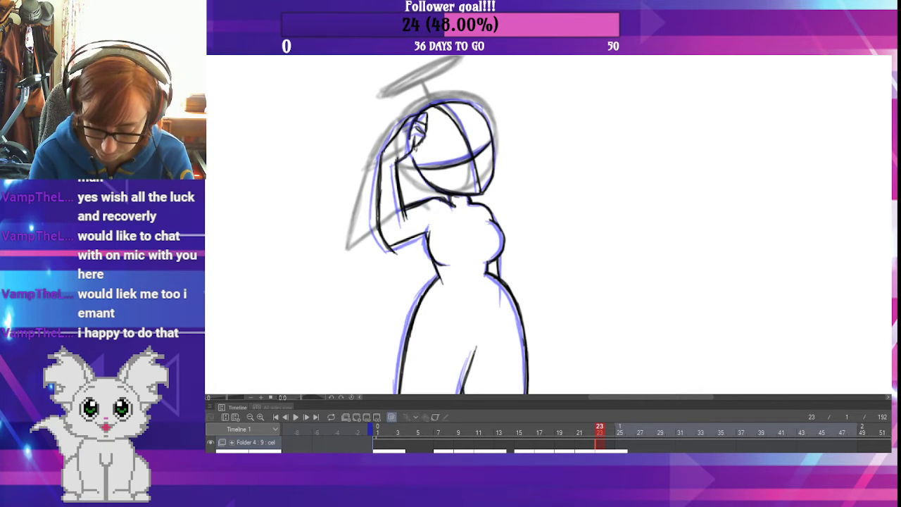
- Compare frame 23 with the rough sketch on frames 25 and 26, and draw the lowered hand's small outline beside the hip on frame 23
left_click(620, 449)
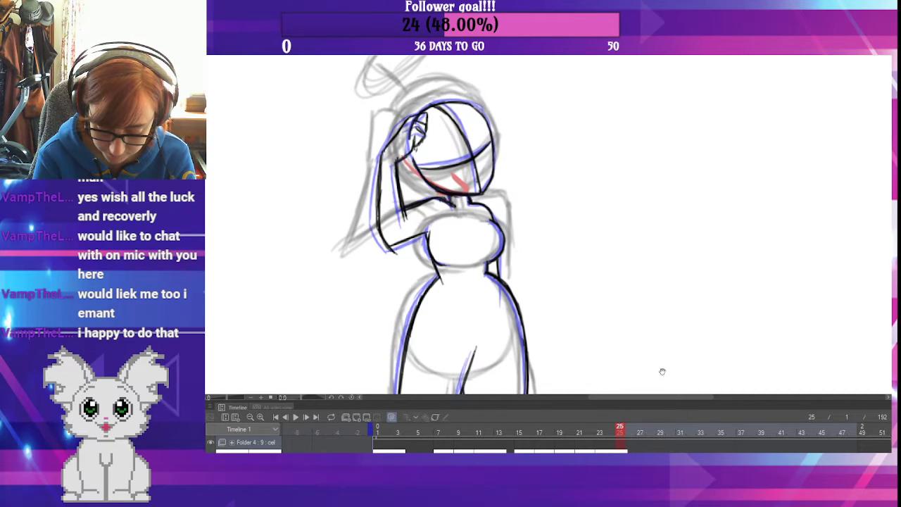
left_click_drag(661, 371, 666, 314)
left_click(600, 432)
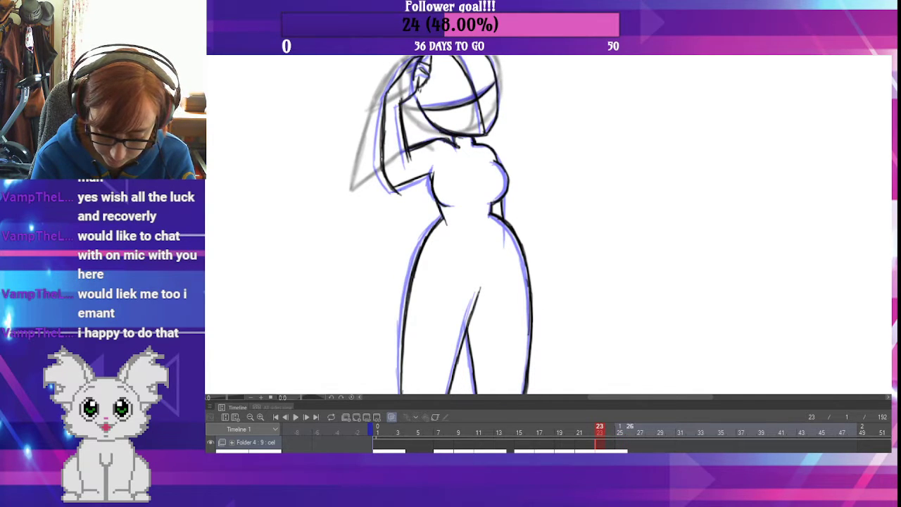
left_click(629, 432)
left_click(600, 431)
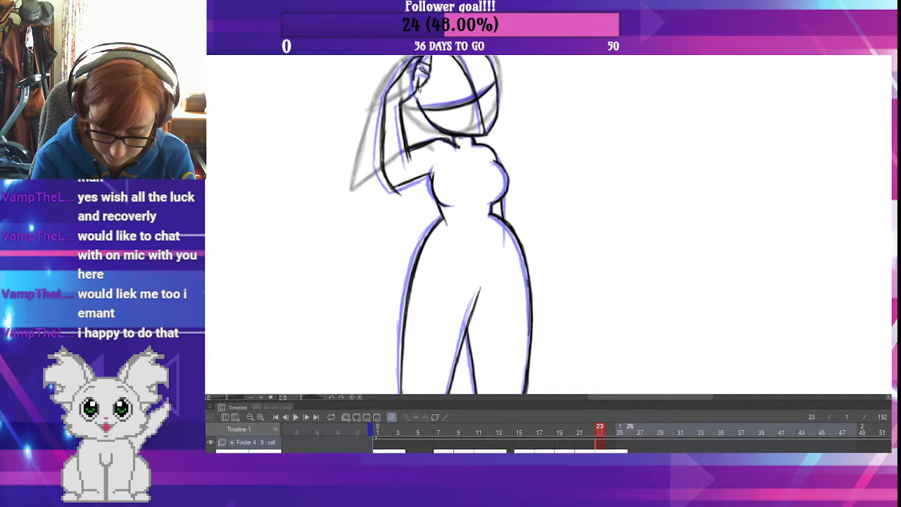
left_click(630, 431)
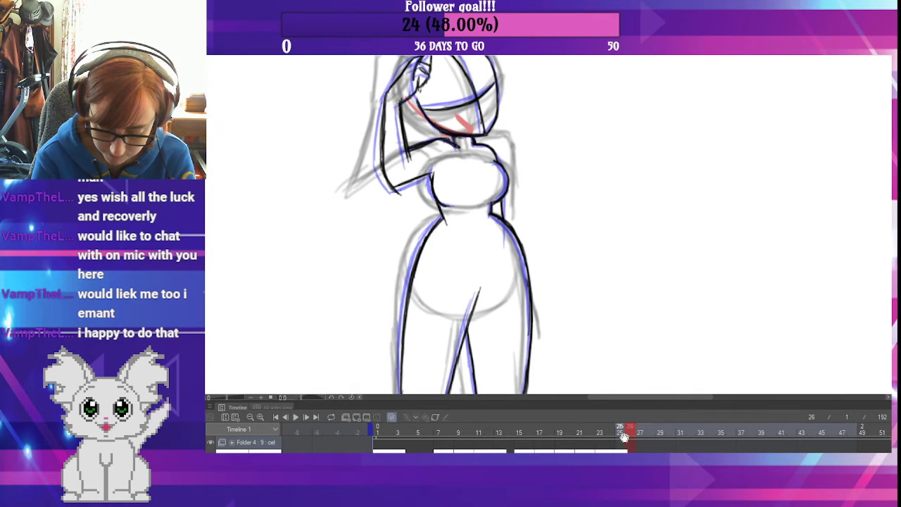
left_click(600, 431)
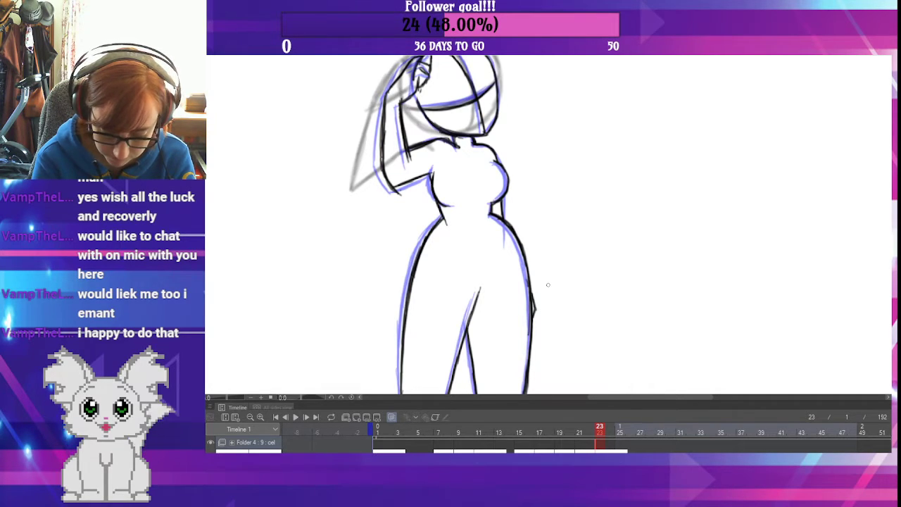
left_click_drag(587, 249, 583, 240)
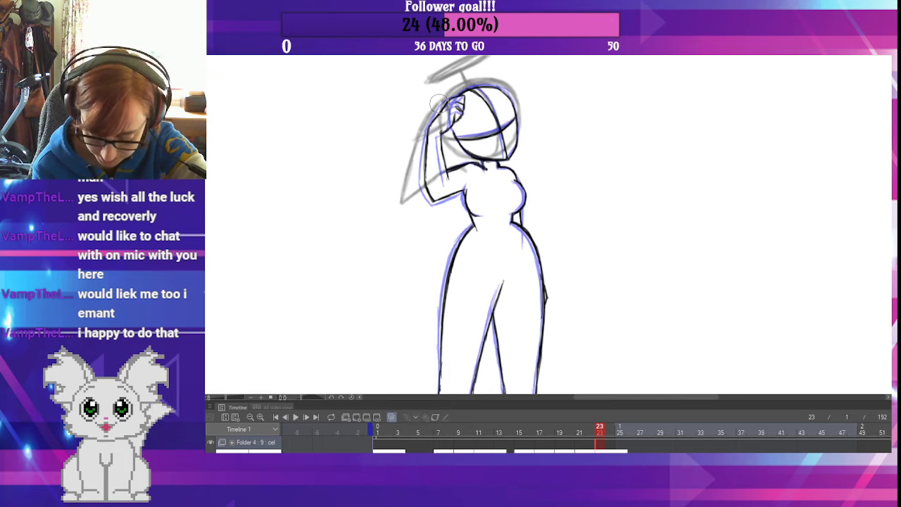
- Add a new blank cel at frame 25 in the clean line folder and frame the whole figure
left_click(625, 442)
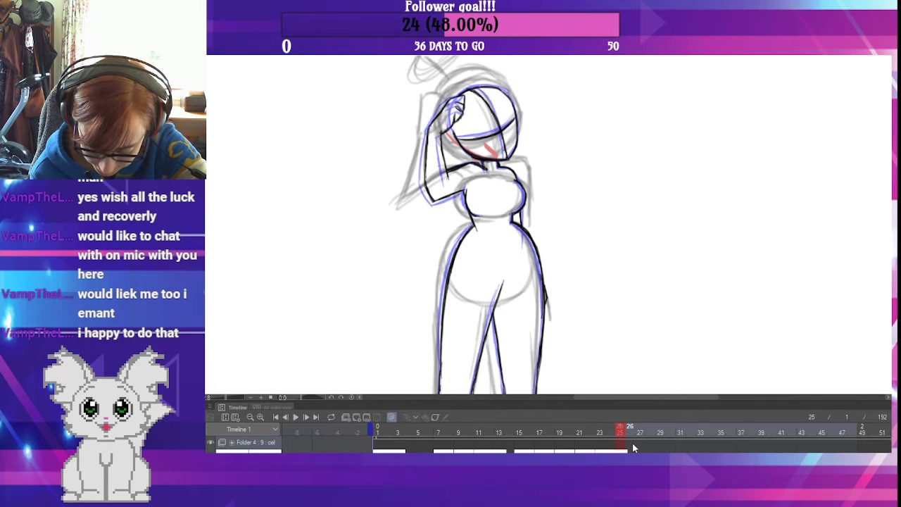
left_click(358, 419)
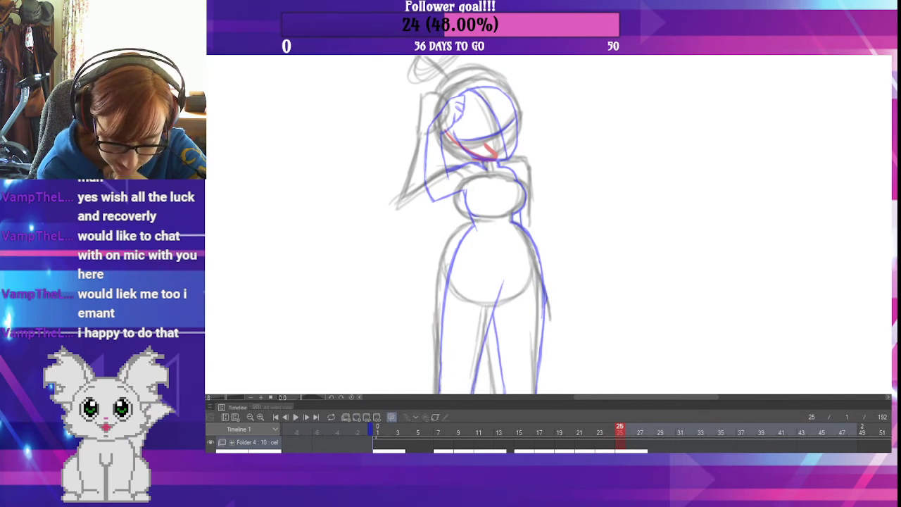
left_click_drag(618, 307, 606, 291)
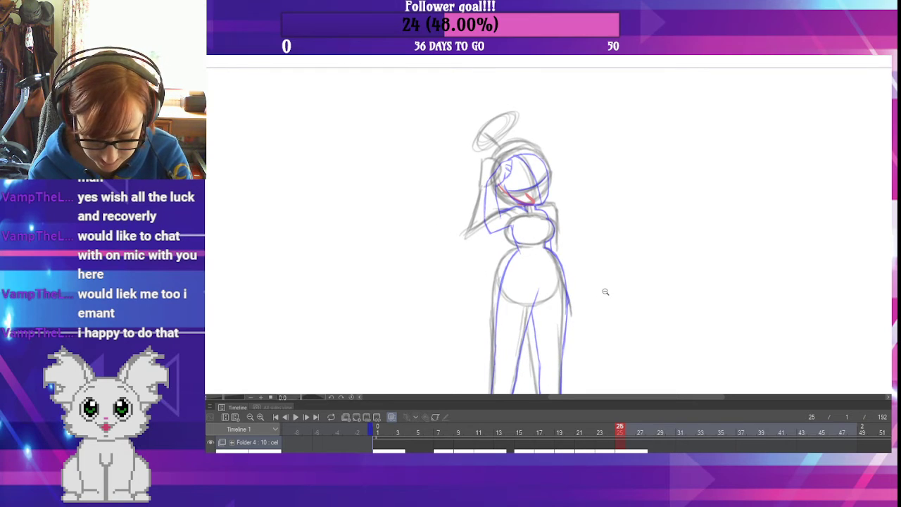
left_click_drag(639, 315, 632, 233)
- Scrub the rough animation from frame 25 to frame 34 and play it back to examine the upcoming poses, returning to frame 25
mouse_move(619, 429)
left_mouse_down()
mouse_move(568, 429)
mouse_move(710, 430)
left_mouse_up()
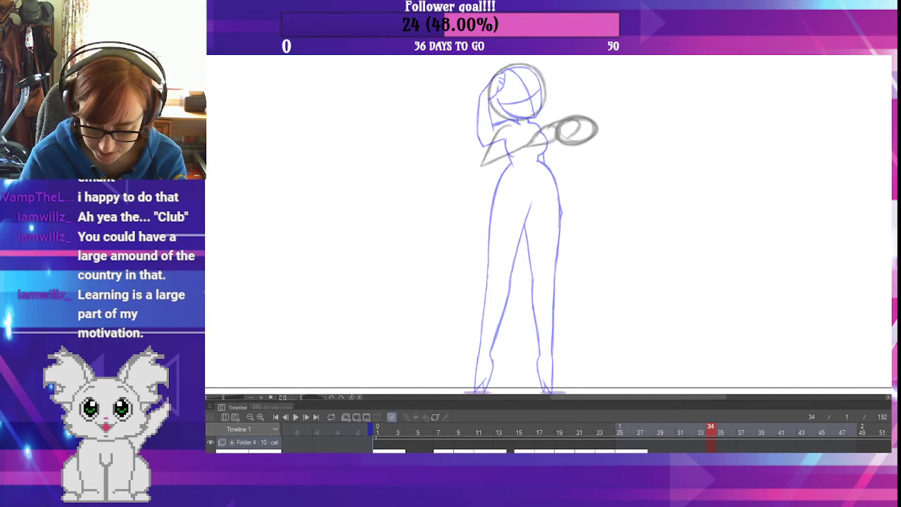
left_click(628, 427)
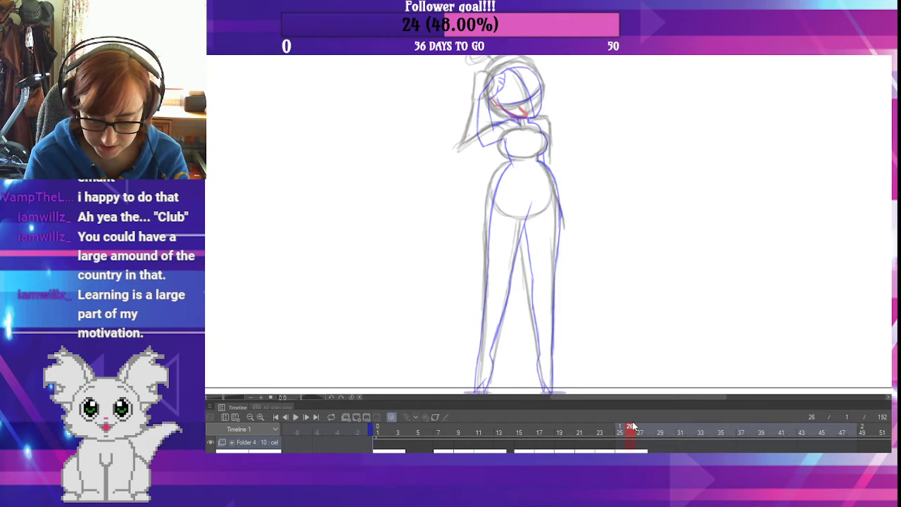
left_click(621, 428)
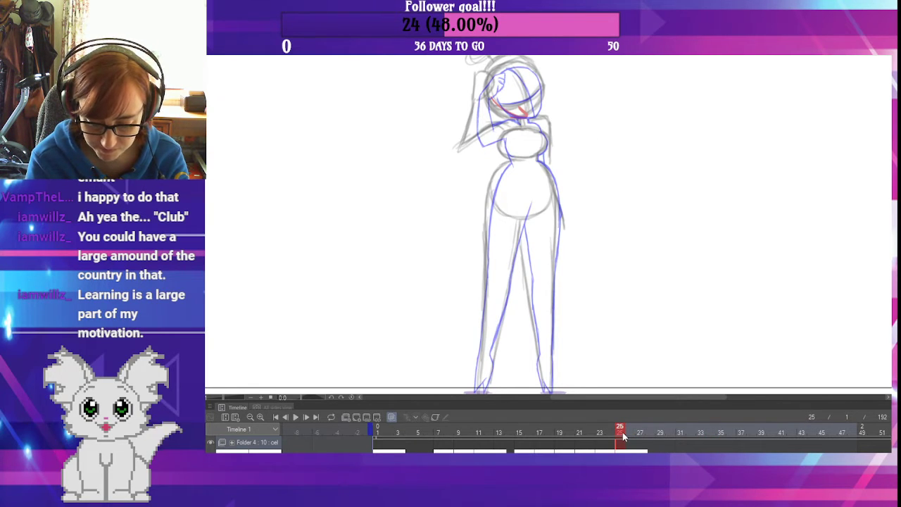
mouse_move(646, 220)
left_mouse_down()
mouse_move(668, 242)
mouse_move(663, 215)
left_mouse_up()
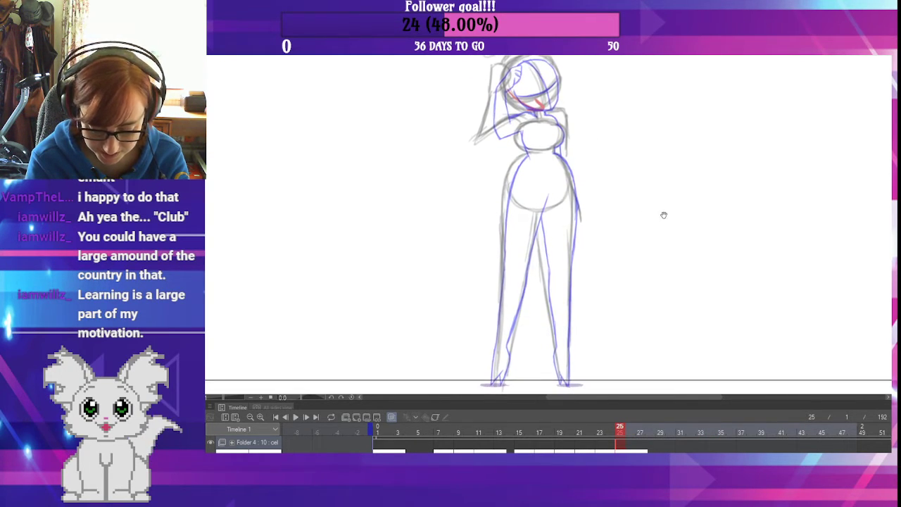
scroll(393, 442, "down", 2)
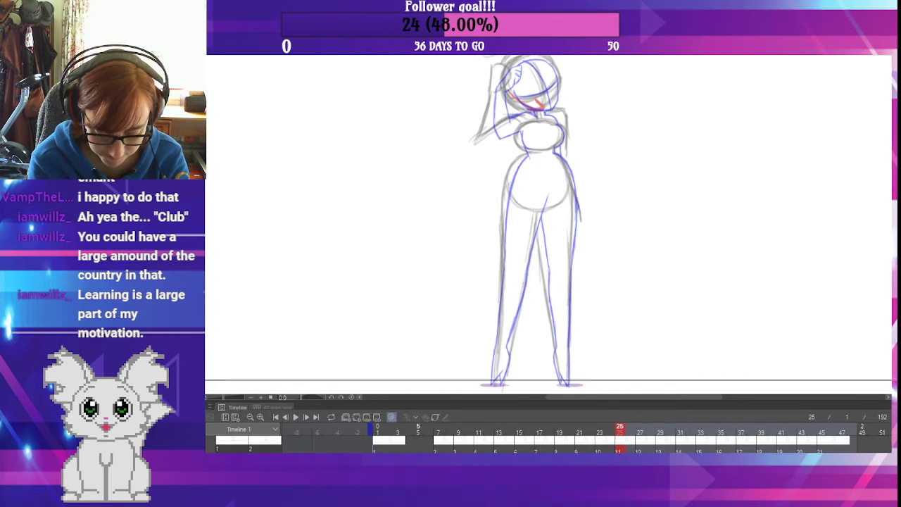
scroll(549, 439, "up", 2)
left_click(295, 418)
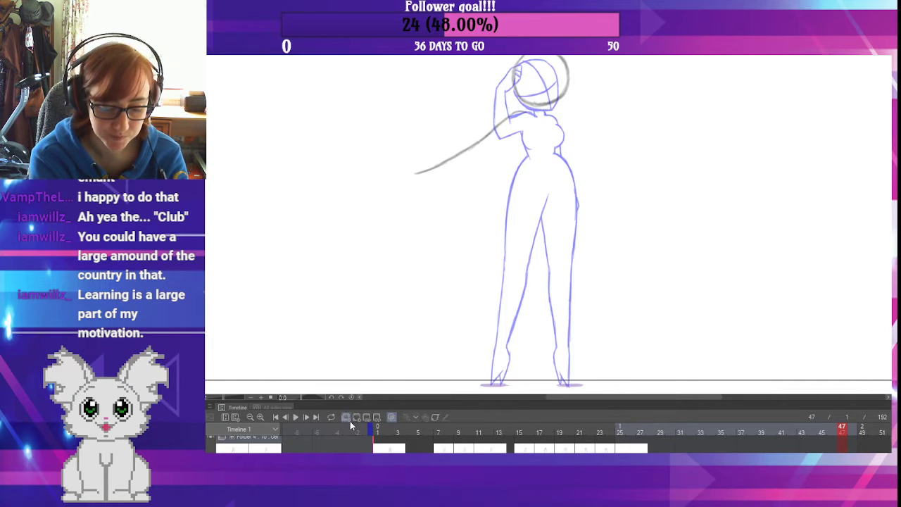
left_click(620, 441)
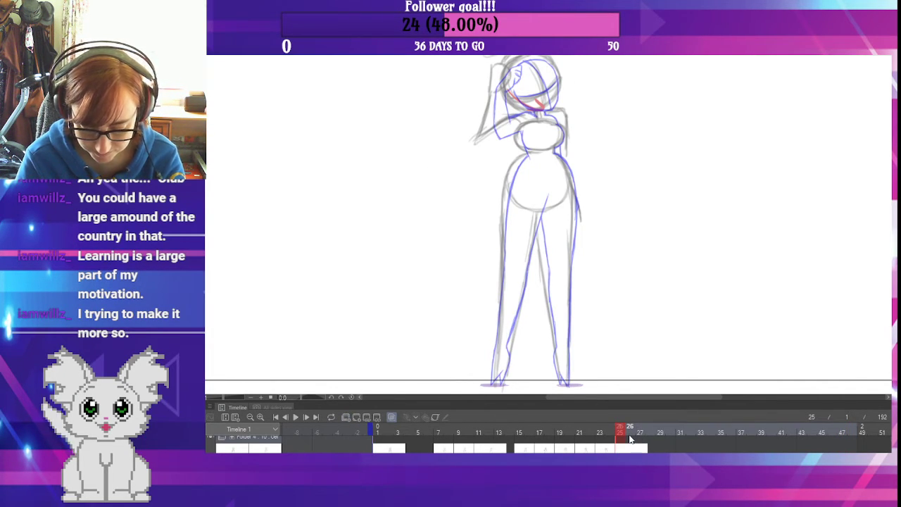
- Check the cleaned frames 17, 21 and 23, and play the animation from frame 1 to review the motion leading into frame 25
left_click(549, 440)
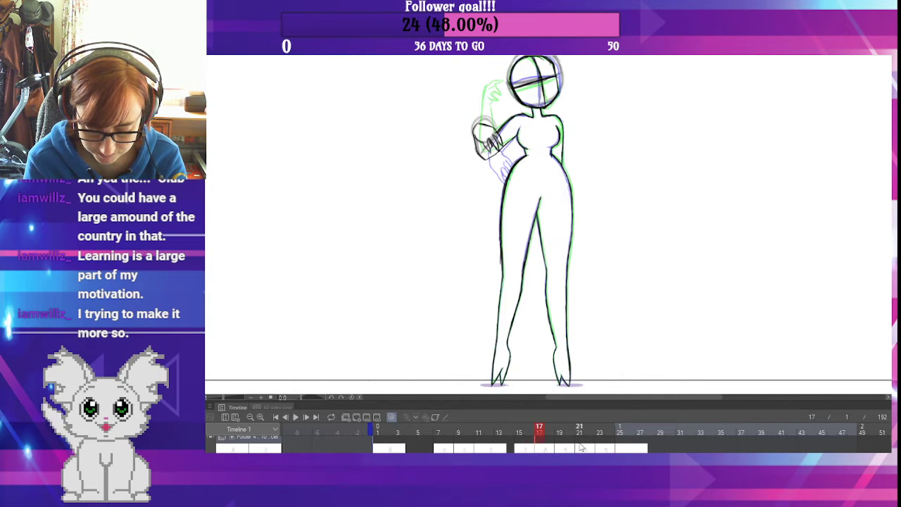
left_click(579, 443)
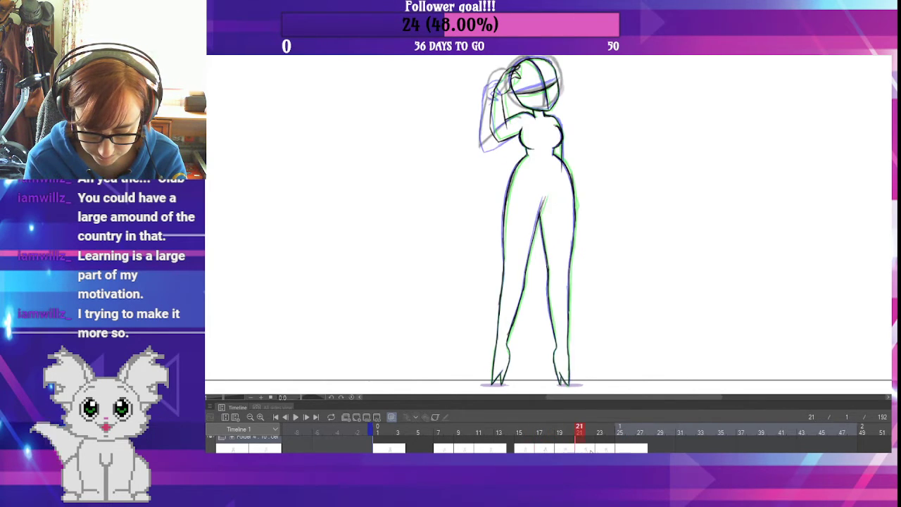
left_click(599, 443)
left_click(630, 445)
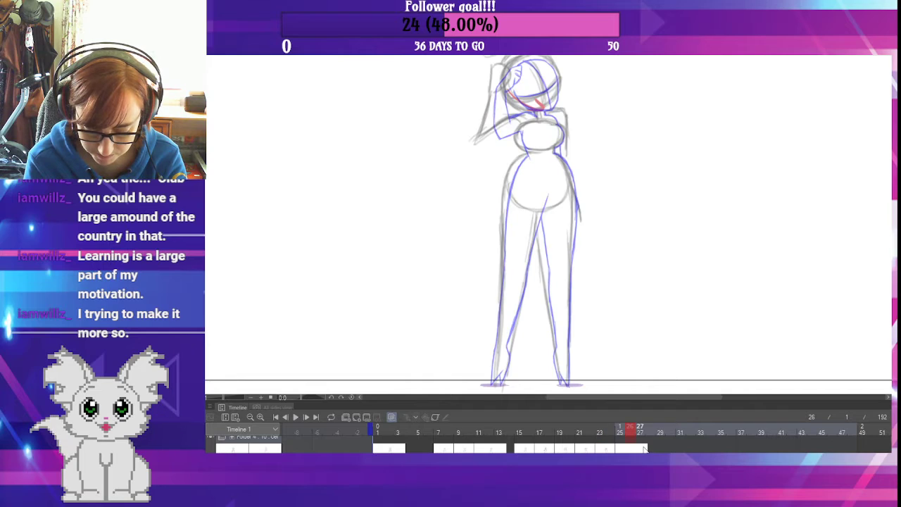
left_click(378, 430)
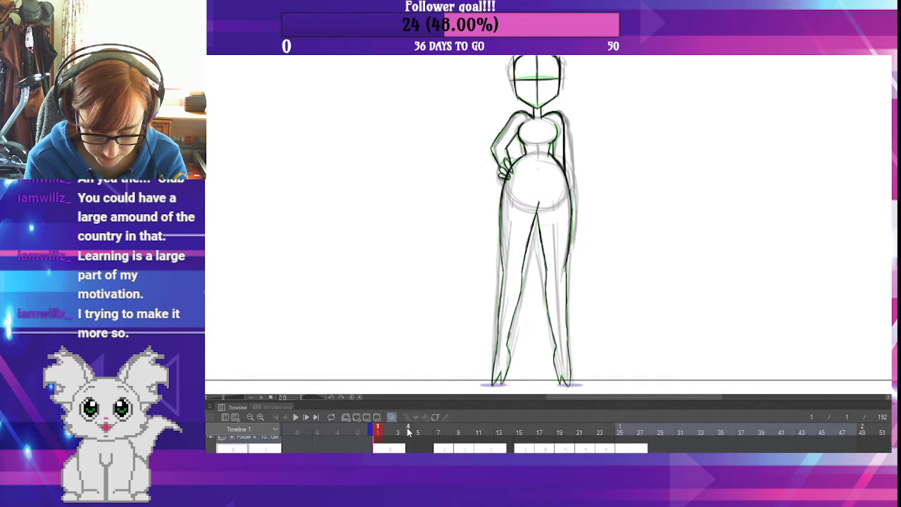
left_click(296, 418)
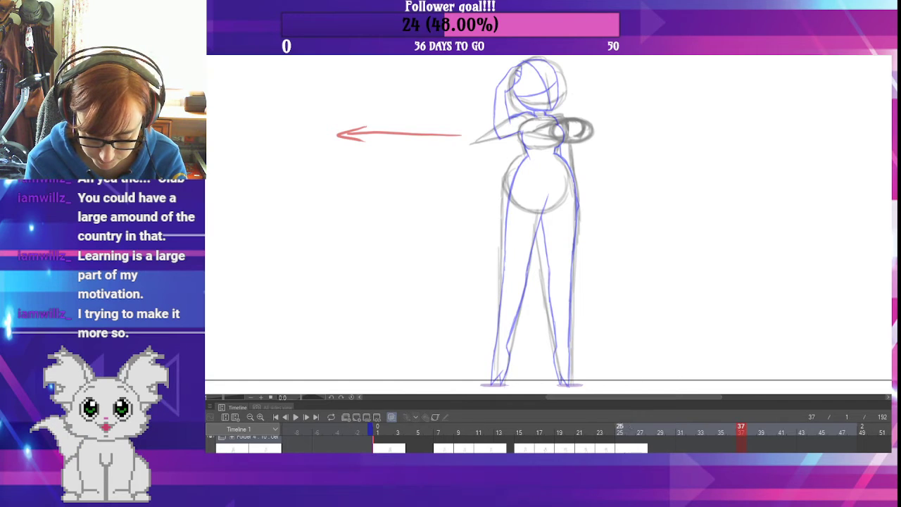
left_click(632, 444)
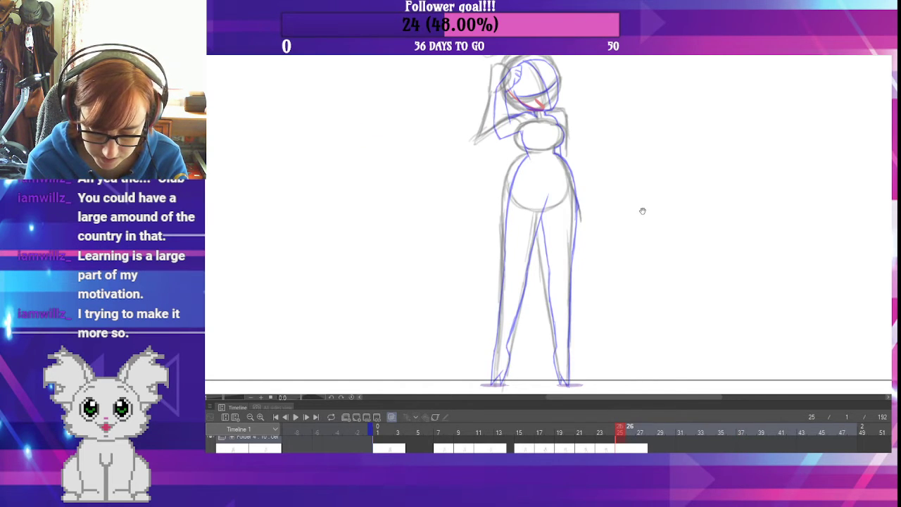
- Draw the raised arm's outer forearm, elbow, upper arm underside and inner forearm lines on frame 25
left_click_drag(644, 232, 637, 302)
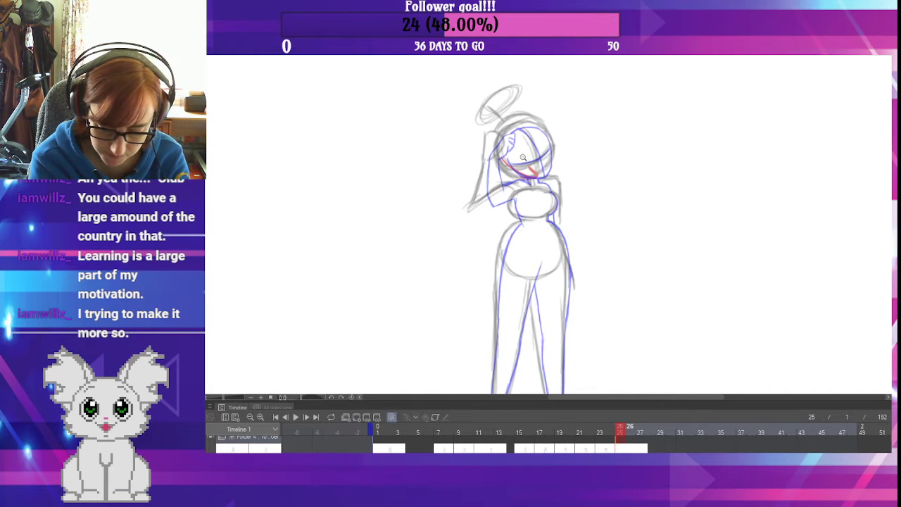
left_click(552, 144)
left_click_drag(612, 181, 558, 192)
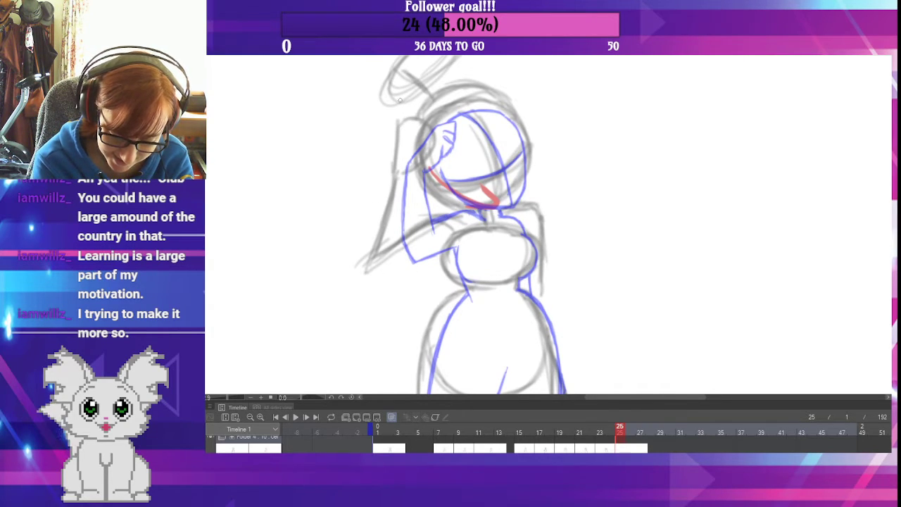
left_click_drag(403, 167, 399, 228)
mouse_move(401, 194)
left_mouse_down()
mouse_move(400, 246)
mouse_move(399, 230)
mouse_move(411, 264)
mouse_move(408, 249)
mouse_move(424, 261)
mouse_move(413, 266)
mouse_move(461, 246)
left_mouse_up()
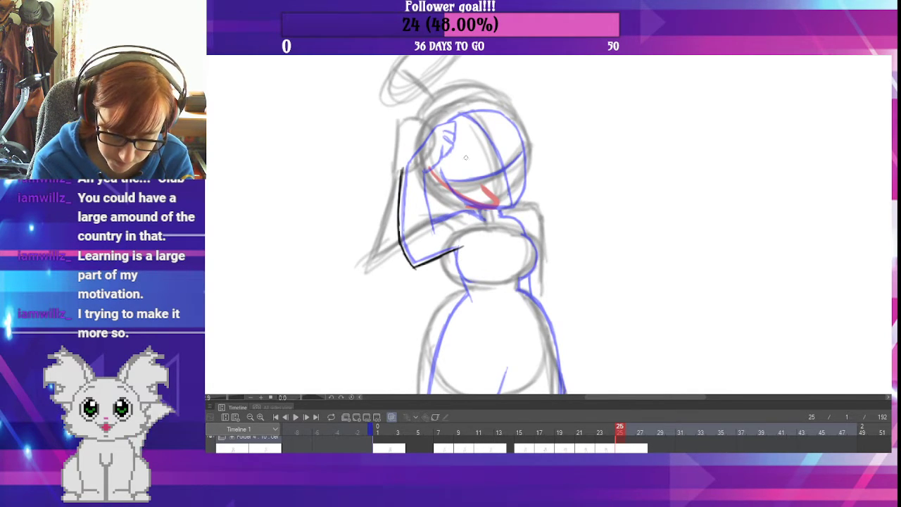
left_click_drag(420, 168, 424, 219)
left_click_drag(421, 189, 433, 236)
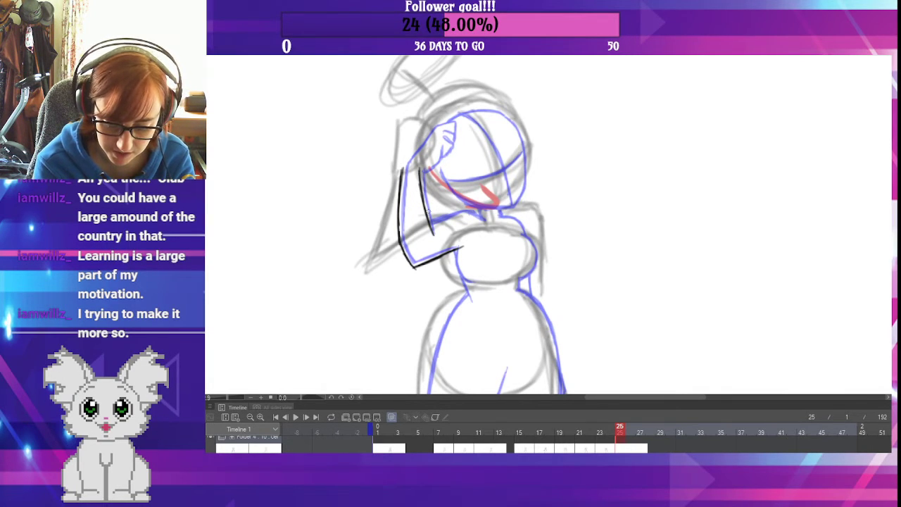
- Draw the raised hand against the head with its fingers and wrist, plus the shoulder line running to the neck on frame 25
mouse_move(403, 169)
left_mouse_down()
mouse_move(426, 121)
mouse_move(441, 118)
mouse_move(447, 128)
left_mouse_up()
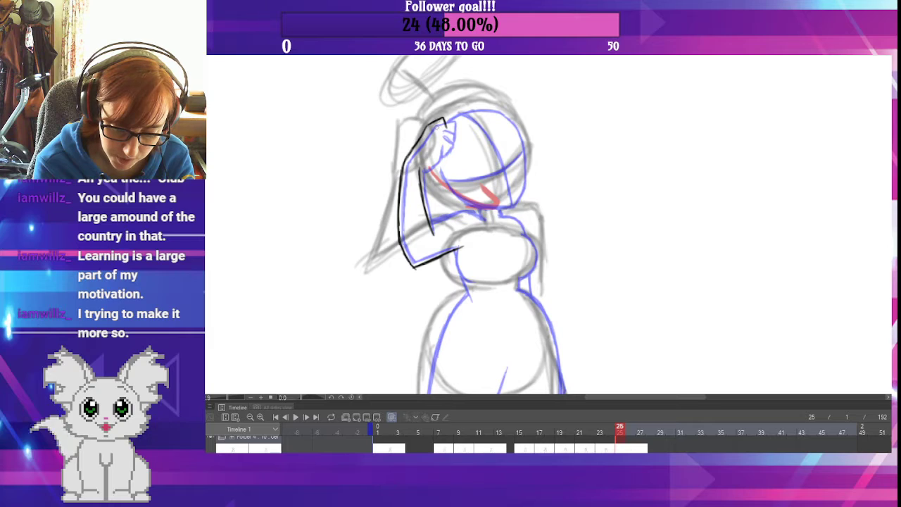
left_click_drag(446, 128, 449, 137)
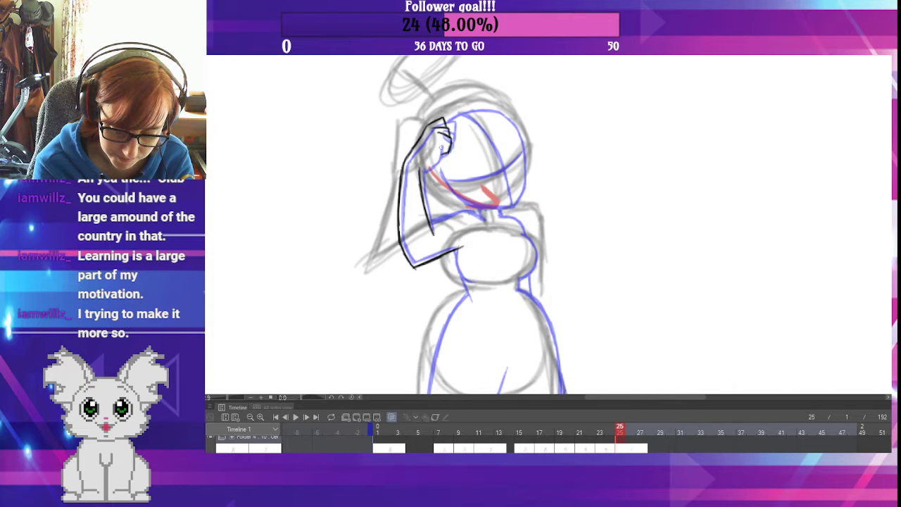
left_click_drag(420, 169, 441, 145)
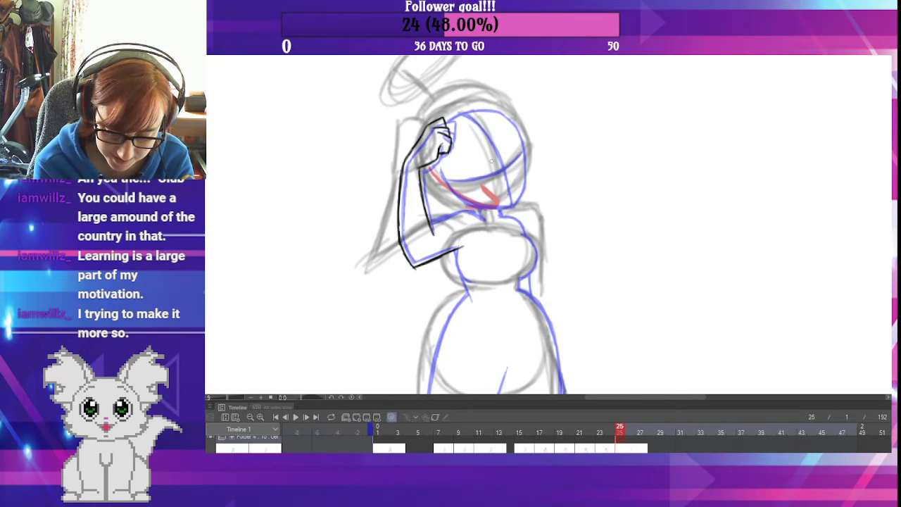
mouse_move(430, 225)
left_mouse_down()
mouse_move(462, 214)
mouse_move(485, 219)
left_mouse_up()
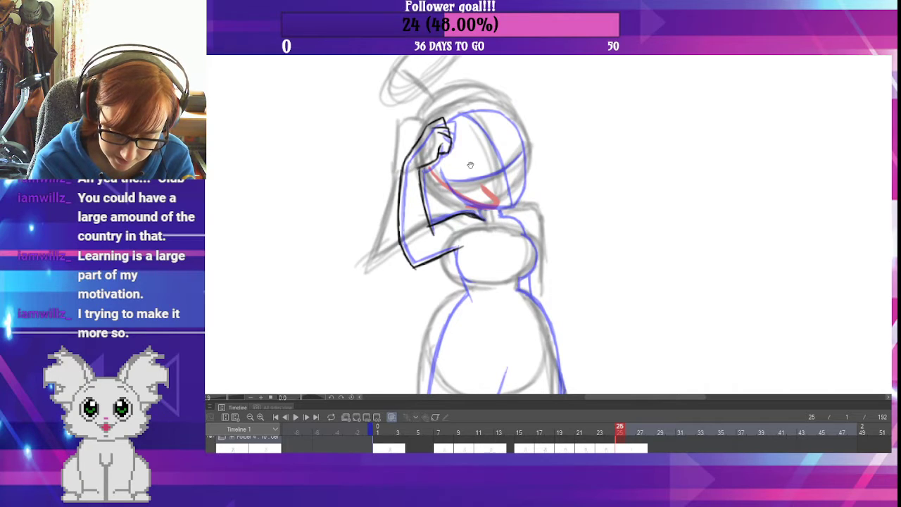
- Draw the bust curves and the torso lines down to the waist on both sides of the figure on frame 25
left_click_drag(470, 165, 506, 108)
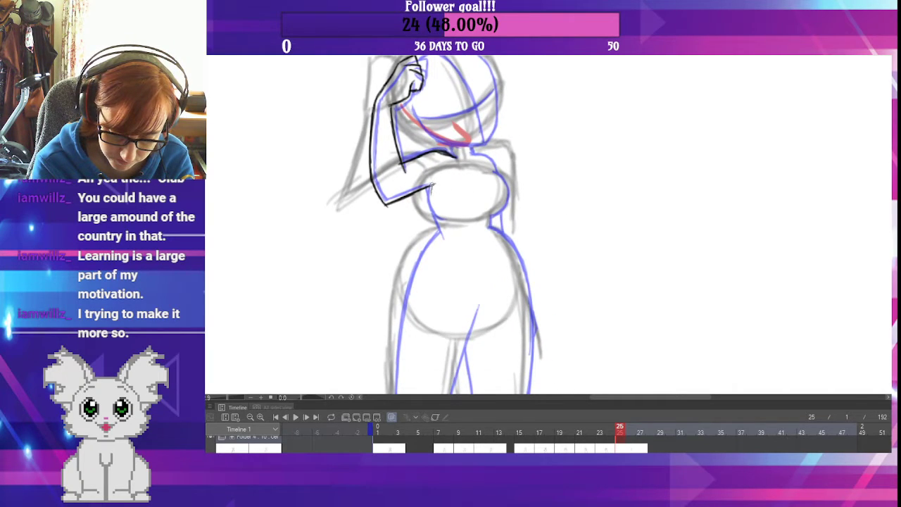
mouse_move(433, 184)
left_mouse_down()
mouse_move(432, 203)
mouse_move(446, 218)
mouse_move(432, 186)
left_mouse_up()
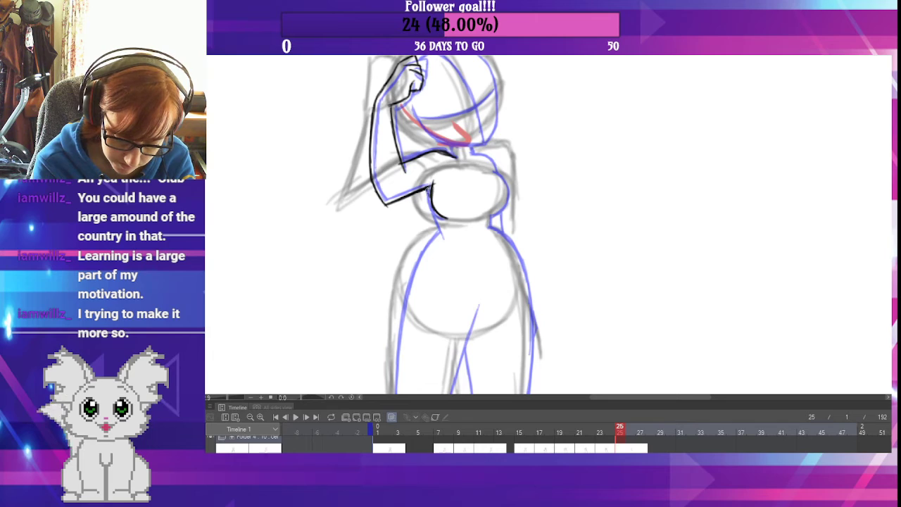
left_click_drag(427, 186, 442, 230)
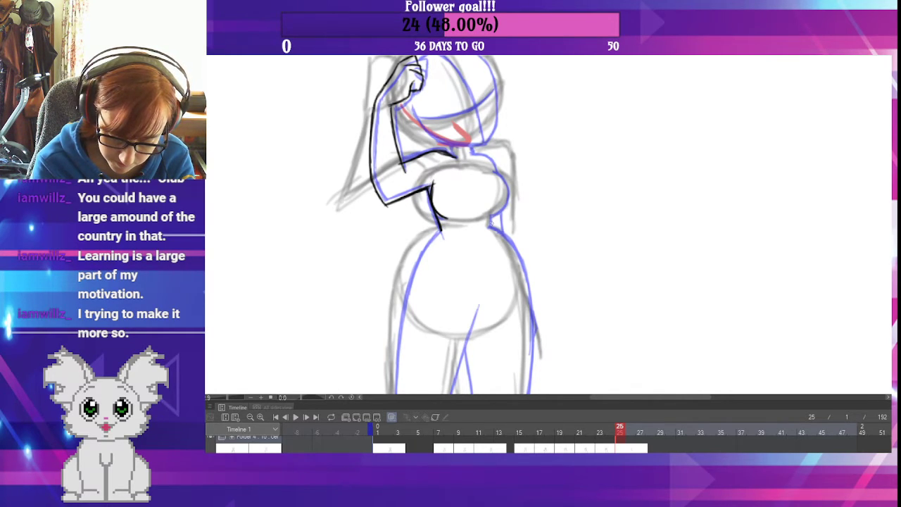
left_click_drag(493, 215, 492, 227)
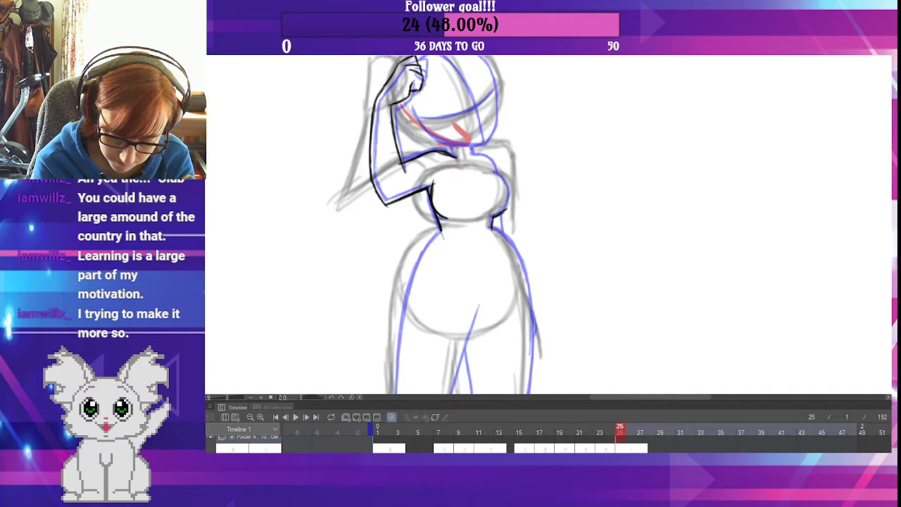
mouse_move(492, 217)
left_mouse_down()
mouse_move(508, 200)
mouse_move(498, 215)
left_mouse_up()
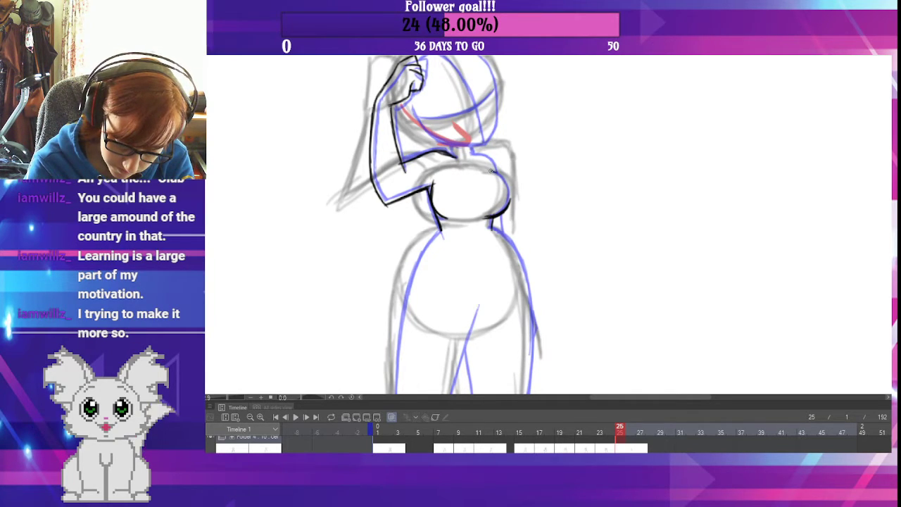
- Finish the bust's outer curve and the neck lines on frame 25, and draw the rounded head outline with its jaw
left_click_drag(497, 176, 510, 206)
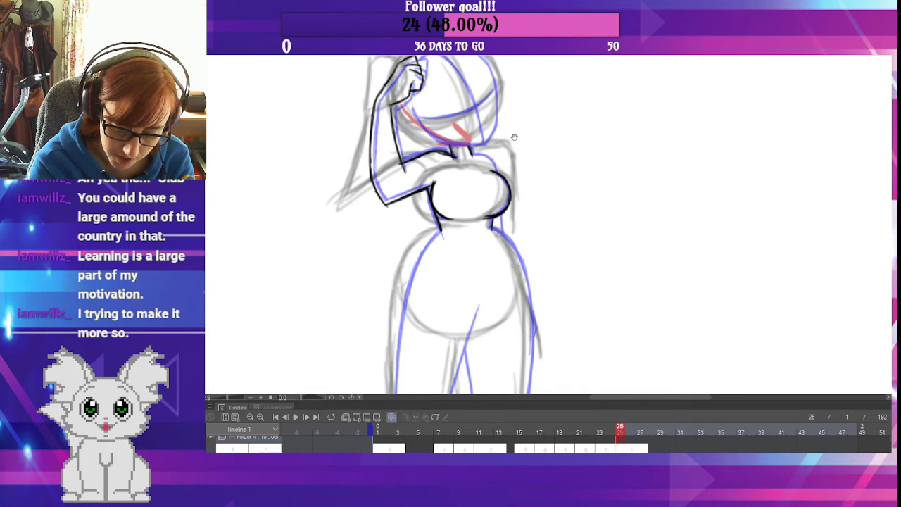
left_click_drag(514, 137, 496, 207)
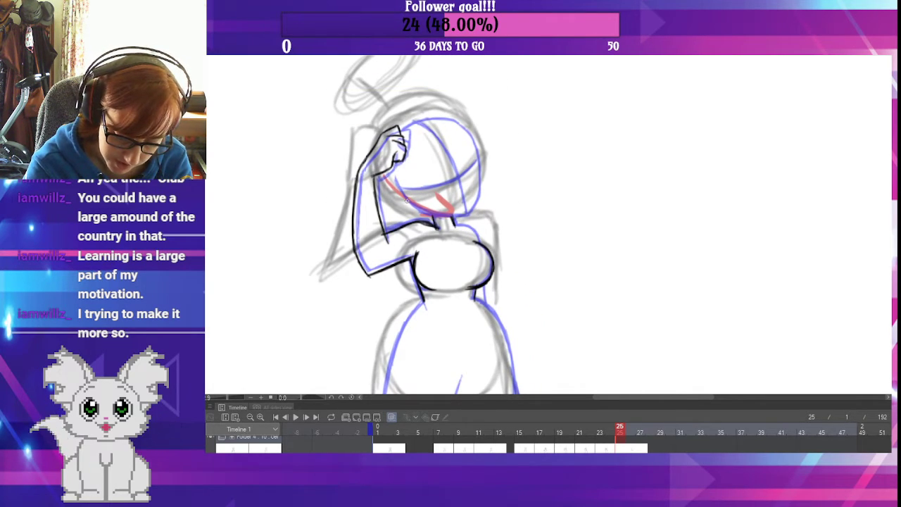
left_click_drag(412, 203, 463, 215)
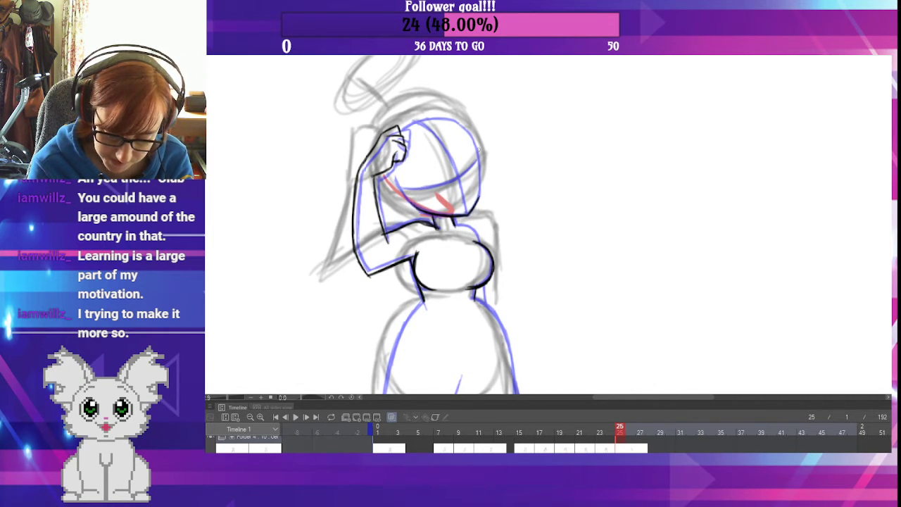
mouse_move(415, 205)
left_mouse_down()
mouse_move(396, 176)
mouse_move(420, 209)
left_mouse_up()
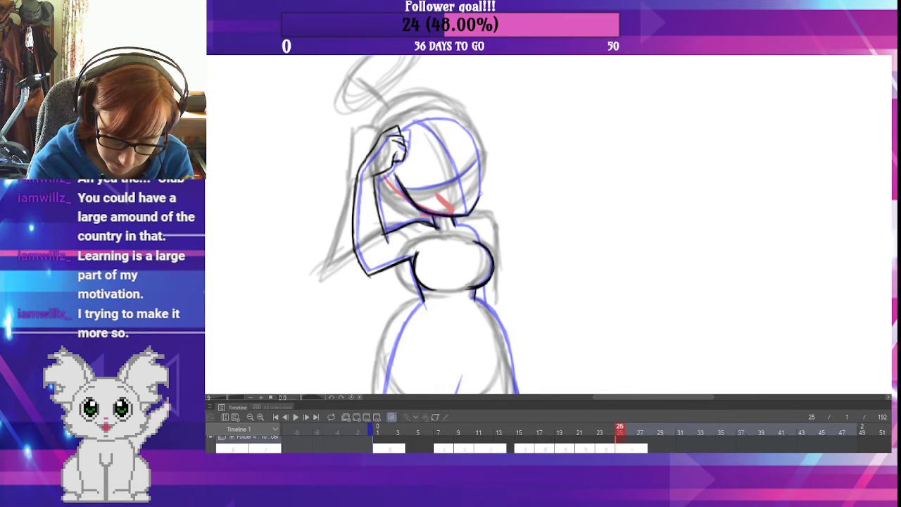
mouse_move(479, 196)
left_mouse_down()
mouse_move(477, 145)
mouse_move(466, 126)
left_mouse_up()
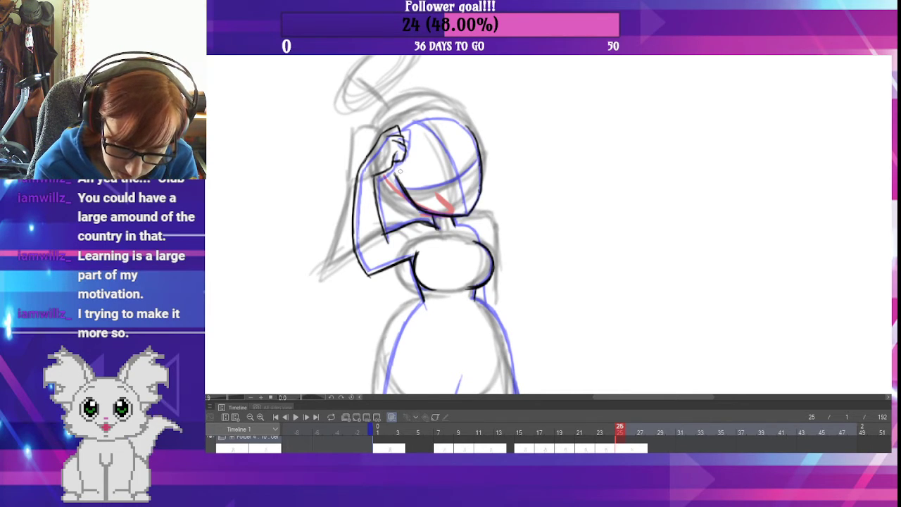
mouse_move(398, 174)
left_mouse_down()
mouse_move(393, 161)
mouse_move(425, 117)
mouse_move(452, 114)
mouse_move(475, 137)
left_mouse_up()
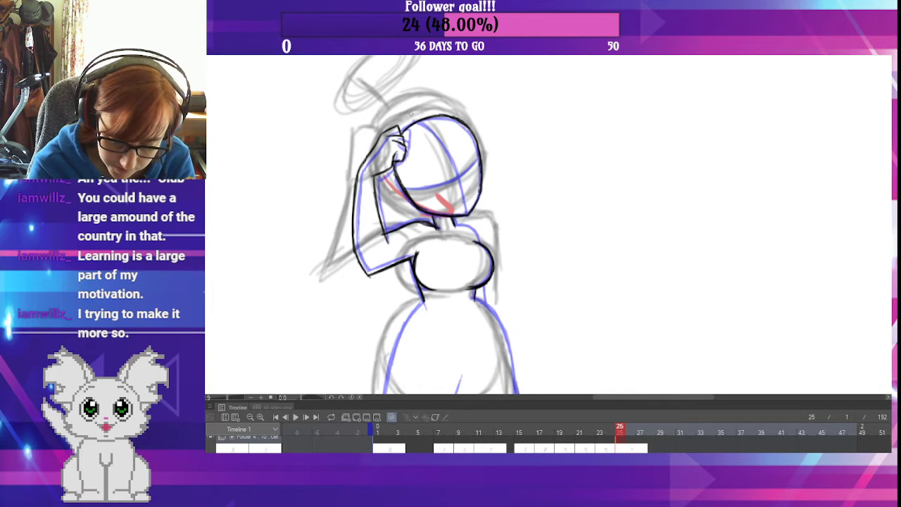
- Draw the curved vertical centre line of the face from the crown down to the chin on frame 25
left_click_drag(463, 184, 467, 209)
mouse_move(461, 168)
left_mouse_down()
mouse_move(465, 202)
mouse_move(464, 189)
left_mouse_up()
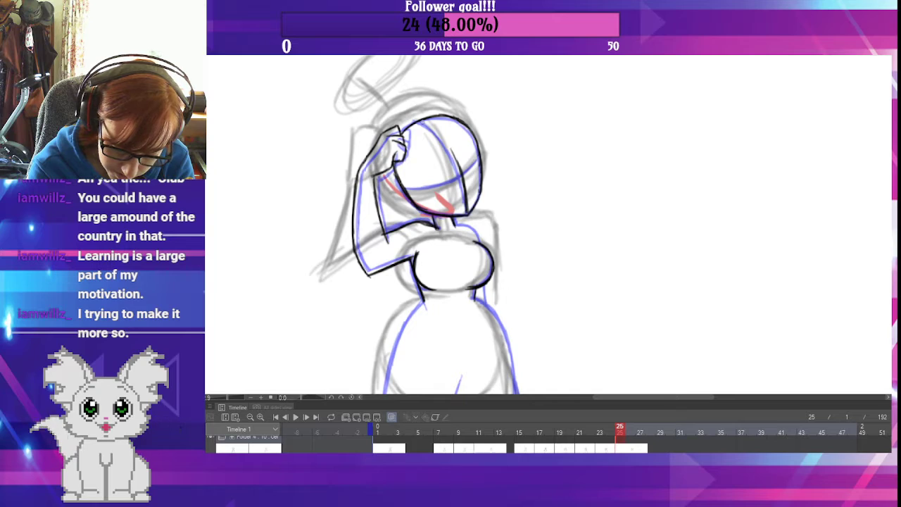
mouse_move(421, 120)
left_mouse_down()
mouse_move(443, 137)
mouse_move(461, 175)
left_mouse_up()
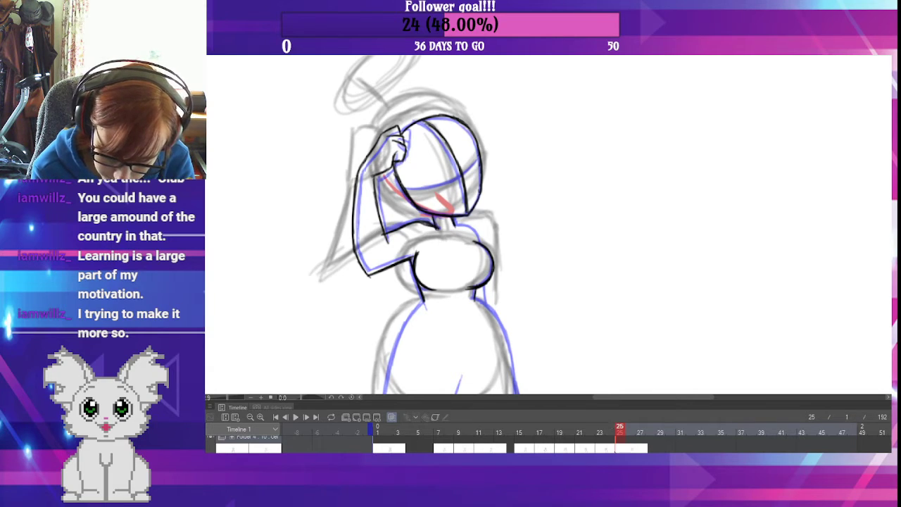
- Compare frame 25 with the preceding frames and draw the curved horizontal guide line across the face
key("Left")
key("Right")
key("Left")
key("Left")
key("Left")
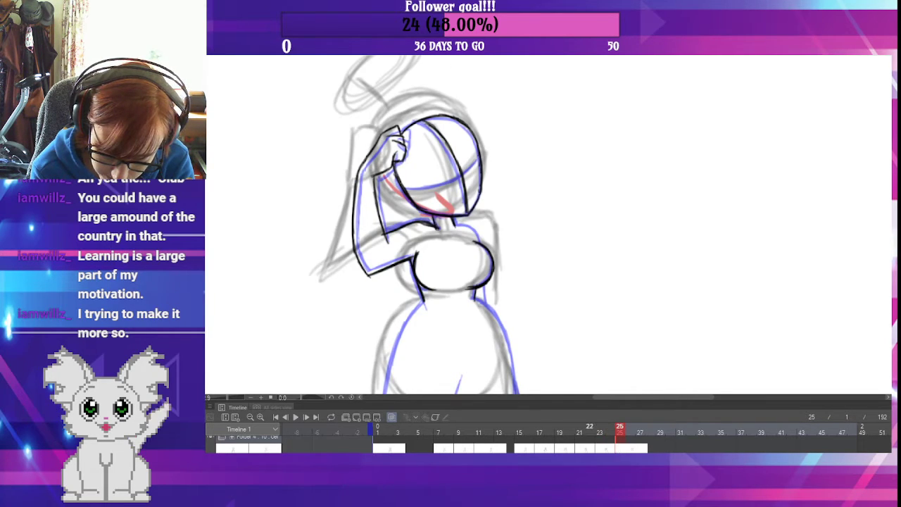
key("Left")
key("Left")
key("Left")
key("Right")
key("Right")
key("Right")
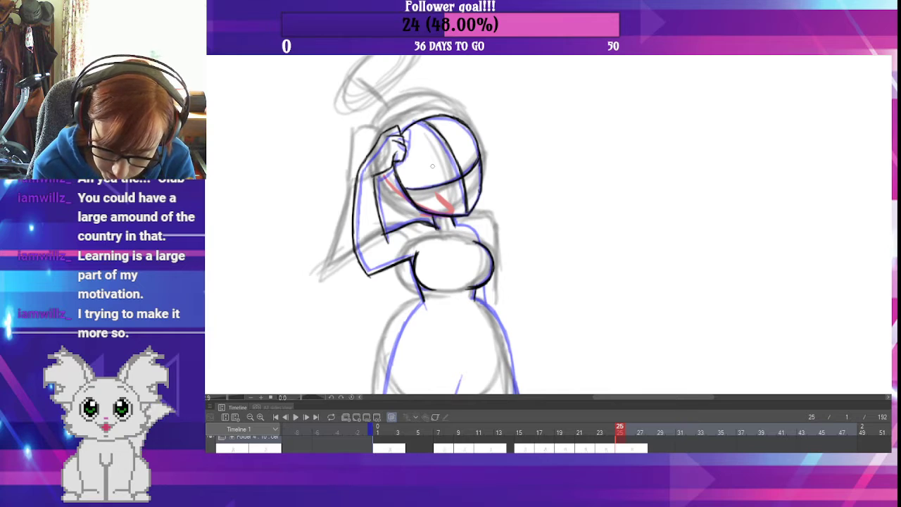
- Draw the far shoulder and the short line of the lowered arm beside the waist on frame 25
scroll(575, 181, "down", 3)
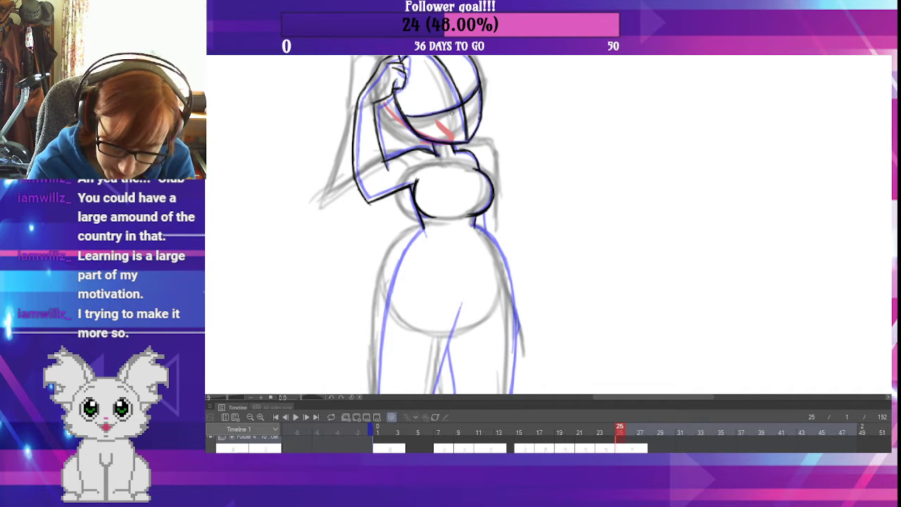
left_click_drag(483, 212, 486, 231)
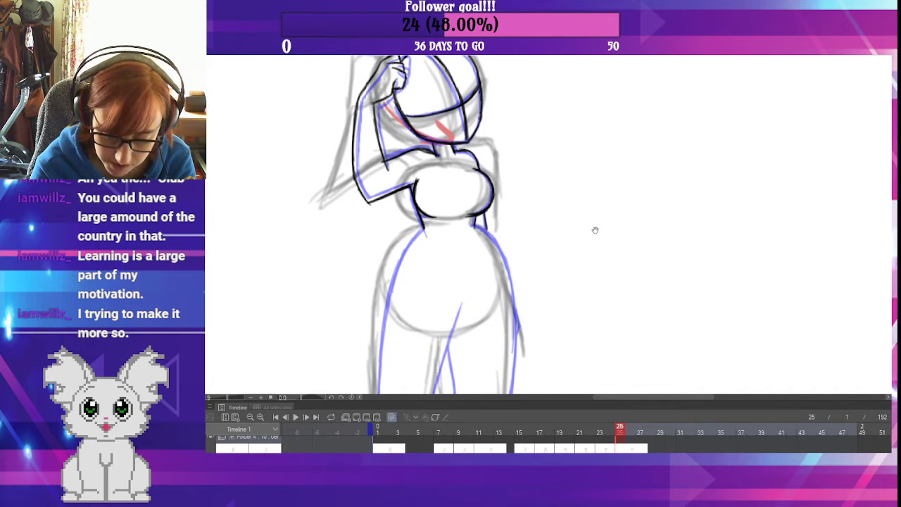
left_click_drag(595, 230, 595, 150)
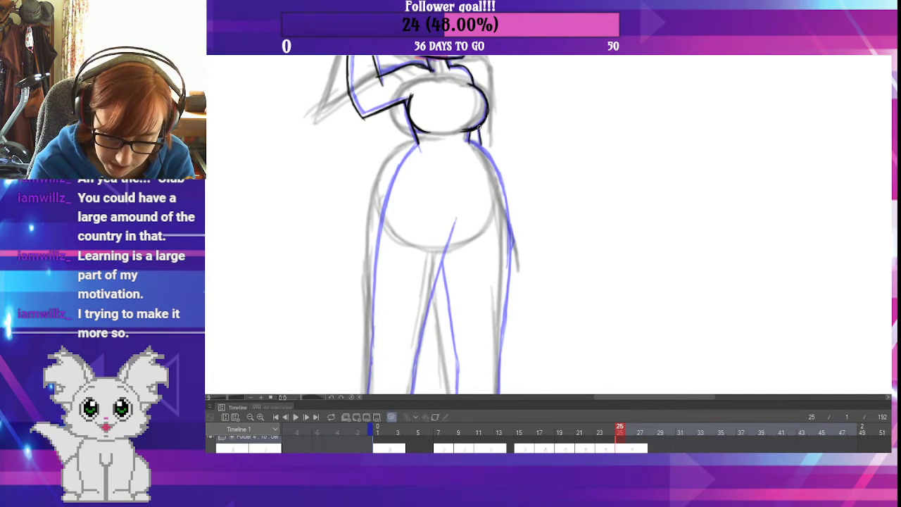
left_click_drag(478, 127, 485, 150)
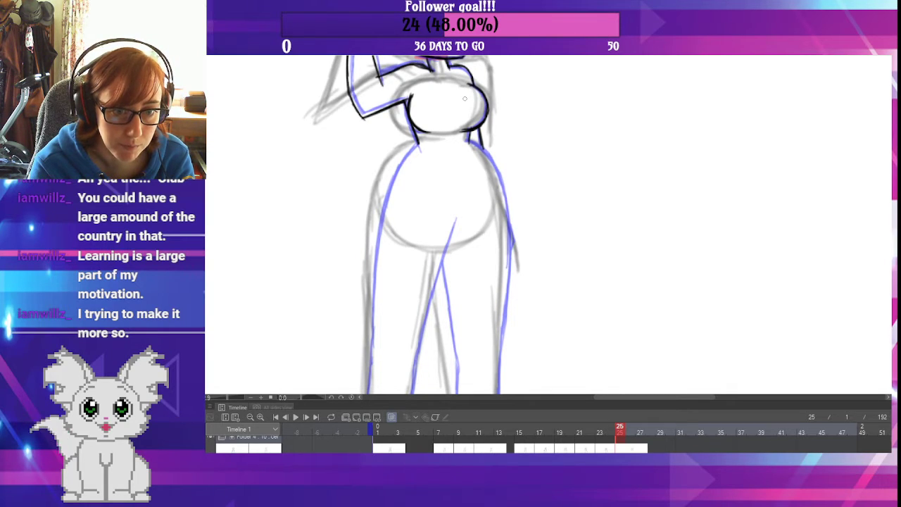
- Draw the hip and outer thigh line on the raised-arm side of the figure
left_click_drag(458, 203, 477, 149)
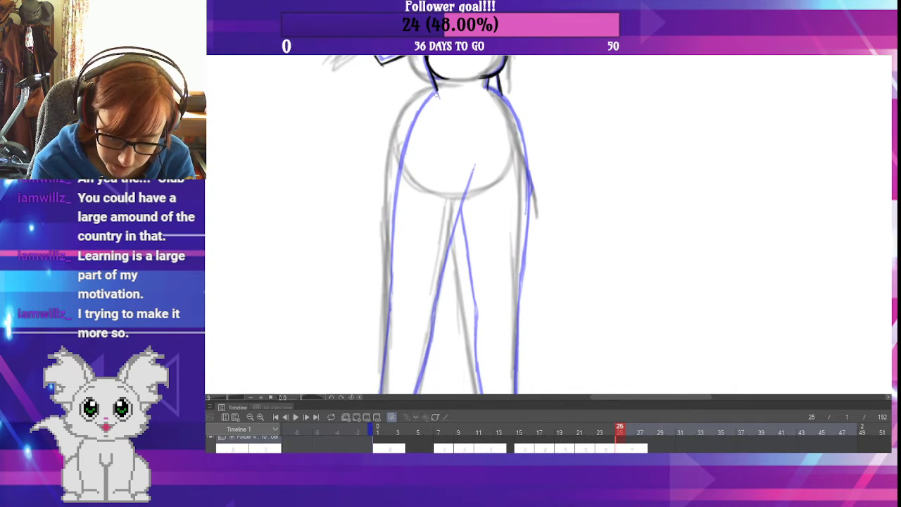
mouse_move(437, 91)
left_mouse_down()
mouse_move(406, 158)
mouse_move(398, 231)
left_mouse_up()
left_click_drag(393, 294, 397, 223)
left_click_drag(395, 266, 401, 188)
- Draw both ankles and pointed feet down to the ground line on frame 25
left_click_drag(463, 264, 499, 121)
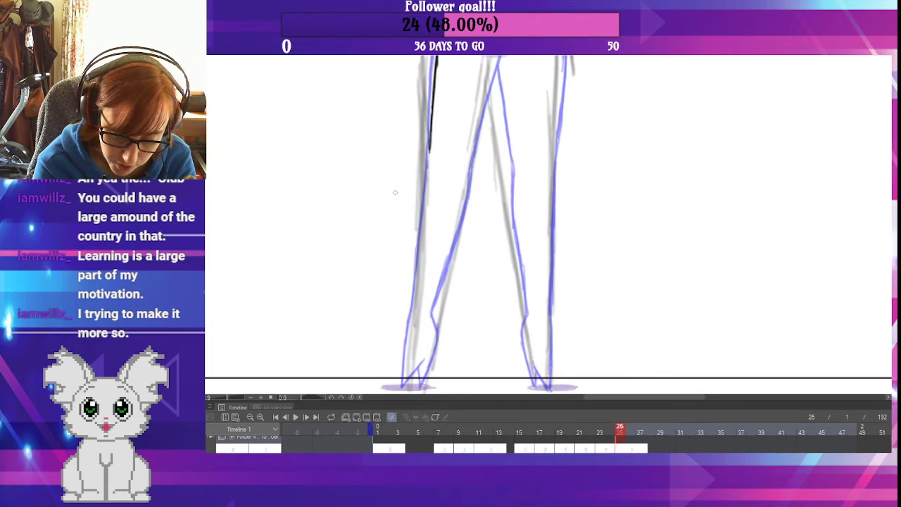
mouse_move(402, 386)
left_mouse_down()
mouse_move(403, 361)
mouse_move(401, 380)
mouse_move(409, 320)
mouse_move(403, 361)
mouse_move(412, 386)
mouse_move(402, 384)
mouse_move(423, 360)
mouse_move(421, 387)
mouse_move(437, 337)
mouse_move(431, 307)
left_mouse_up()
mouse_move(525, 306)
left_mouse_down()
mouse_move(533, 383)
mouse_move(535, 365)
mouse_move(548, 388)
mouse_move(550, 310)
mouse_move(549, 384)
left_mouse_up()
- Draw the outer lower-leg line and the full inner line, up to the crotch, of the leg on the raised-arm side
key("space")
left_click_drag(568, 278, 559, 330)
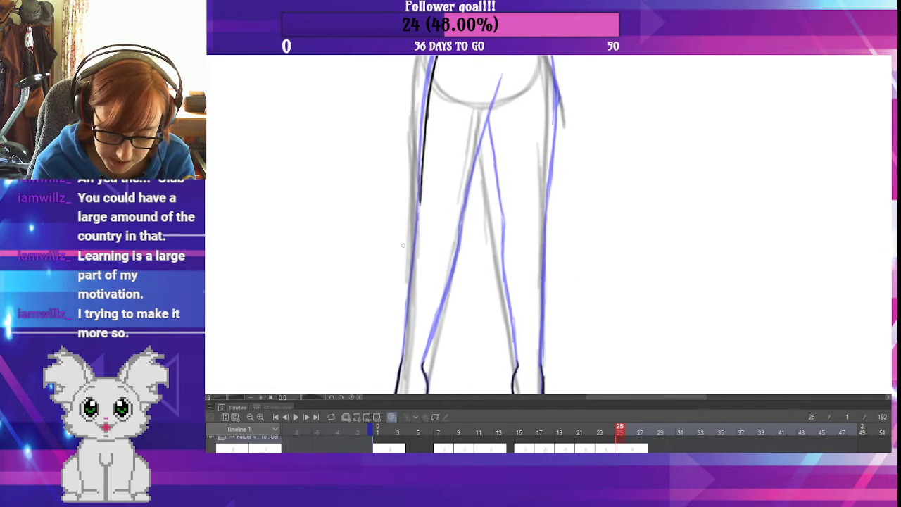
mouse_move(400, 360)
left_mouse_down()
mouse_move(411, 173)
mouse_move(420, 195)
left_mouse_up()
left_click_drag(412, 259, 418, 202)
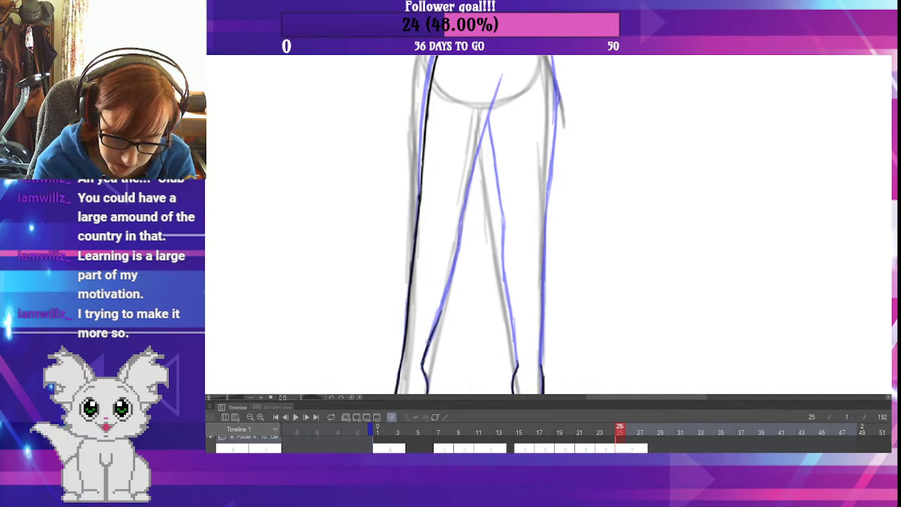
mouse_move(430, 334)
left_mouse_down()
mouse_move(463, 245)
mouse_move(461, 218)
mouse_move(458, 264)
left_mouse_up()
mouse_move(462, 219)
left_mouse_down()
mouse_move(446, 294)
mouse_move(471, 203)
left_mouse_up()
left_click_drag(458, 246, 482, 169)
left_click_drag(472, 208, 489, 147)
- Draw the inner line of the other leg from the crotch past the knee to the ankle
left_click_drag(473, 193, 484, 271)
left_click_drag(477, 215, 487, 292)
left_click_drag(483, 259, 487, 296)
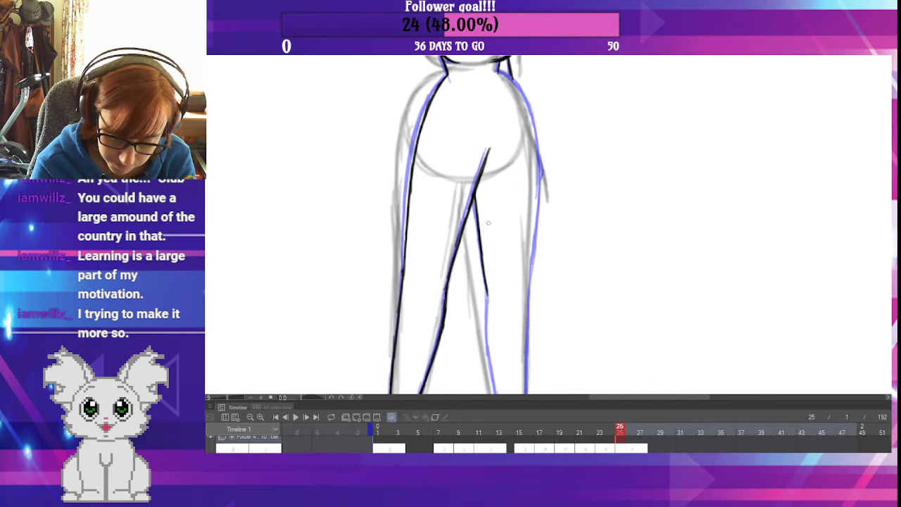
left_click_drag(495, 213, 492, 156)
left_click_drag(482, 233, 489, 318)
mouse_move(485, 275)
left_mouse_down()
mouse_move(488, 311)
mouse_move(483, 220)
left_mouse_up()
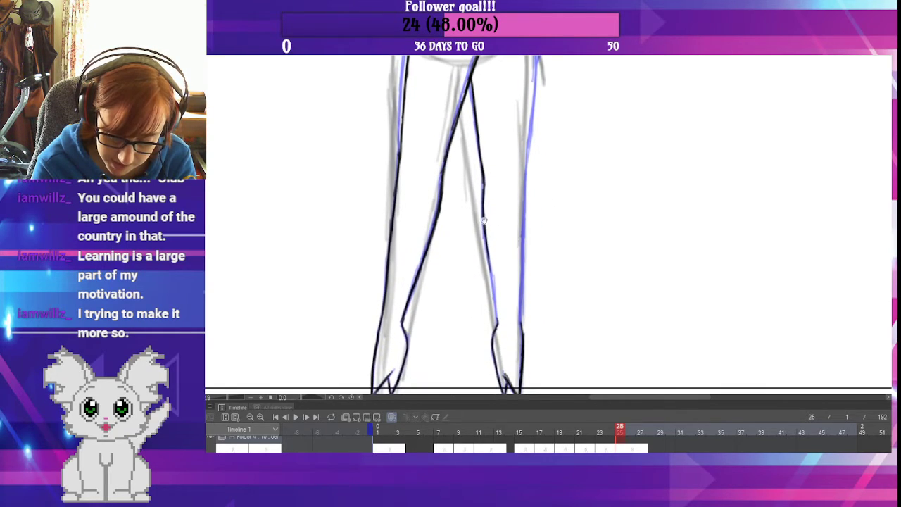
left_click_drag(497, 323, 484, 234)
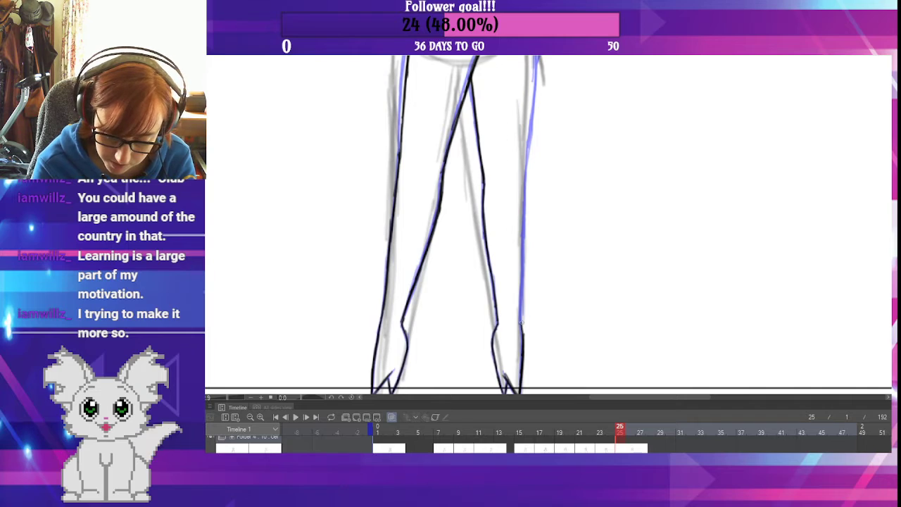
- Draw the outer line of the lowered-arm-side leg from the ankle up to the upper thigh
left_click_drag(521, 325, 528, 161)
mouse_move(525, 220)
left_mouse_down()
mouse_move(527, 173)
mouse_move(524, 250)
left_mouse_up()
scroll(523, 251, "up", 4)
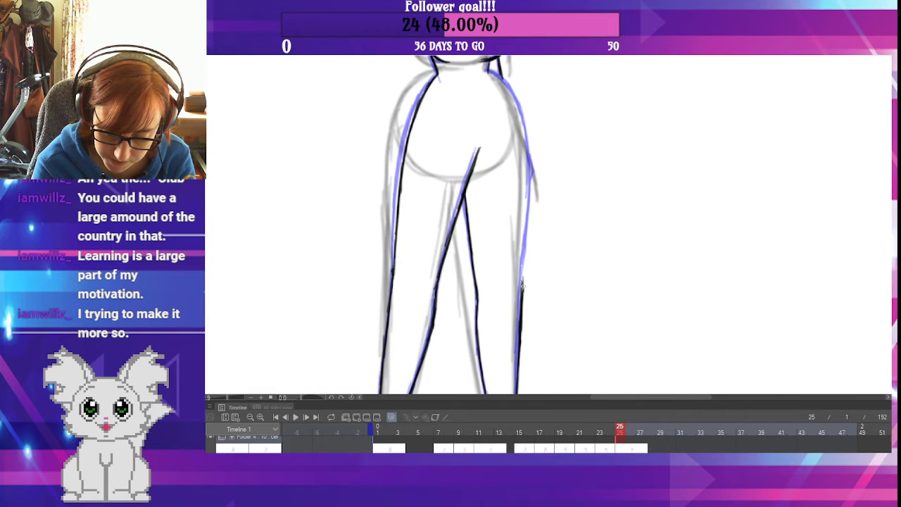
mouse_move(522, 285)
left_mouse_down()
mouse_move(530, 165)
mouse_move(531, 184)
mouse_move(523, 91)
mouse_move(558, 194)
left_mouse_up()
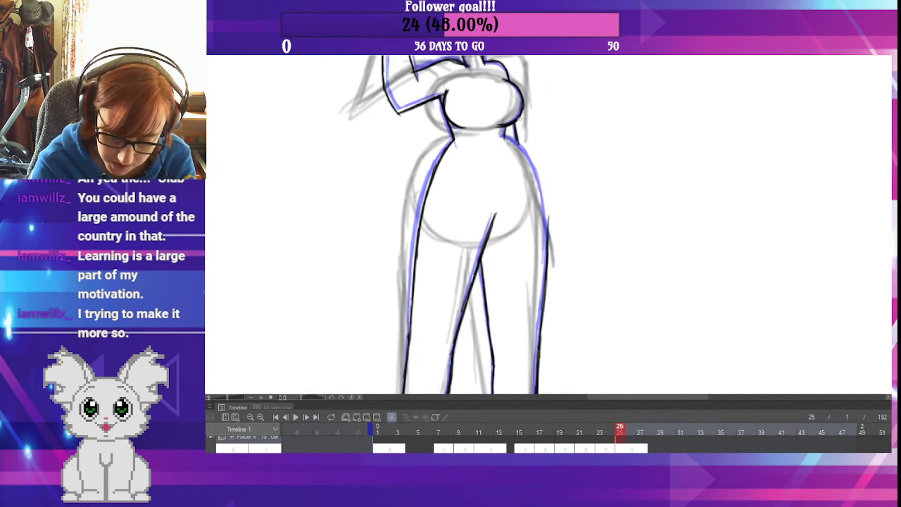
- Draw the hip curve from the waist to the thigh on the lowered-arm side, and the hand showing beside it
mouse_move(517, 141)
left_mouse_down()
mouse_move(538, 167)
mouse_move(546, 210)
left_mouse_up()
left_click_drag(537, 176, 549, 244)
left_click_drag(544, 196, 548, 229)
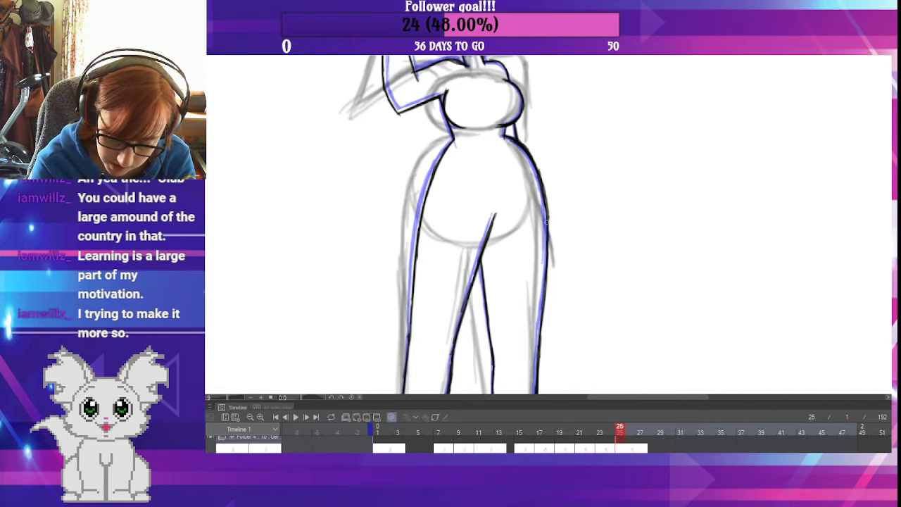
left_click_drag(538, 178, 548, 235)
left_click_drag(542, 195, 551, 262)
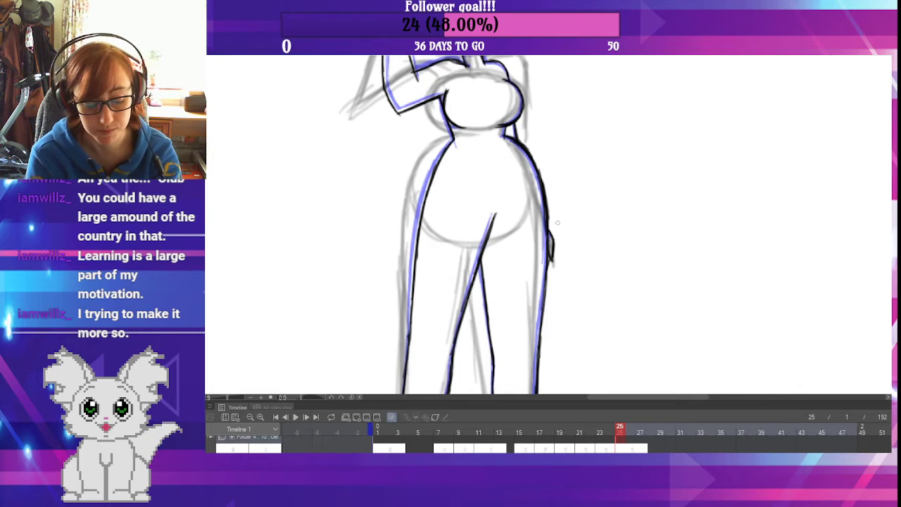
- Compare frames 25, 26 and 27 to examine how the rough head and arm pose changes
left_click_drag(639, 135, 675, 325)
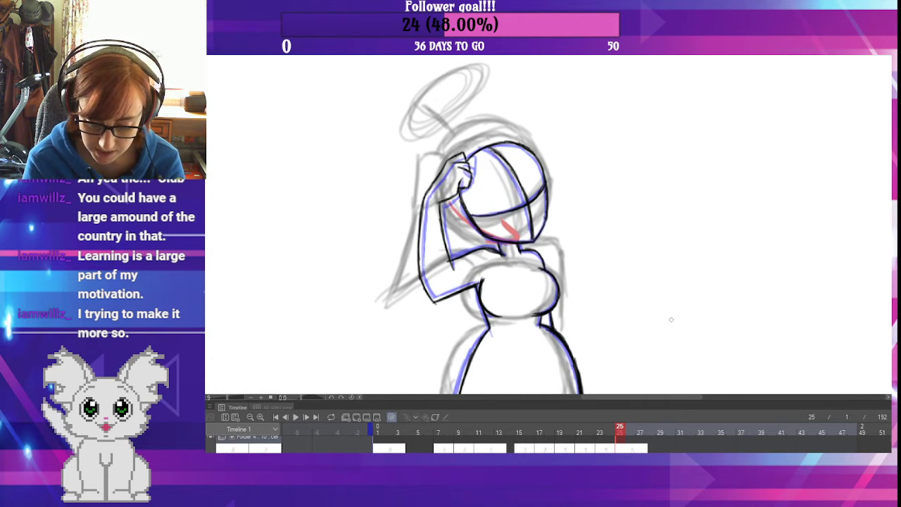
left_click_drag(671, 319, 736, 302)
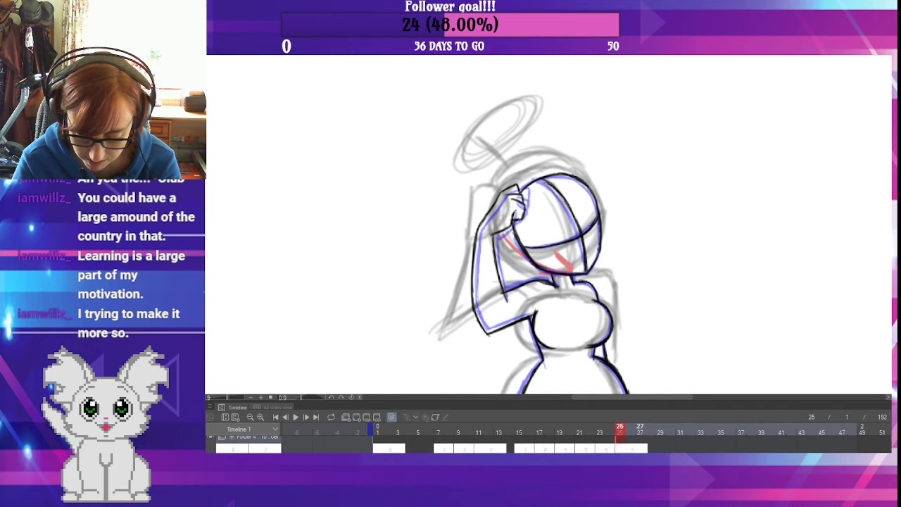
left_click(640, 428)
left_click(629, 428)
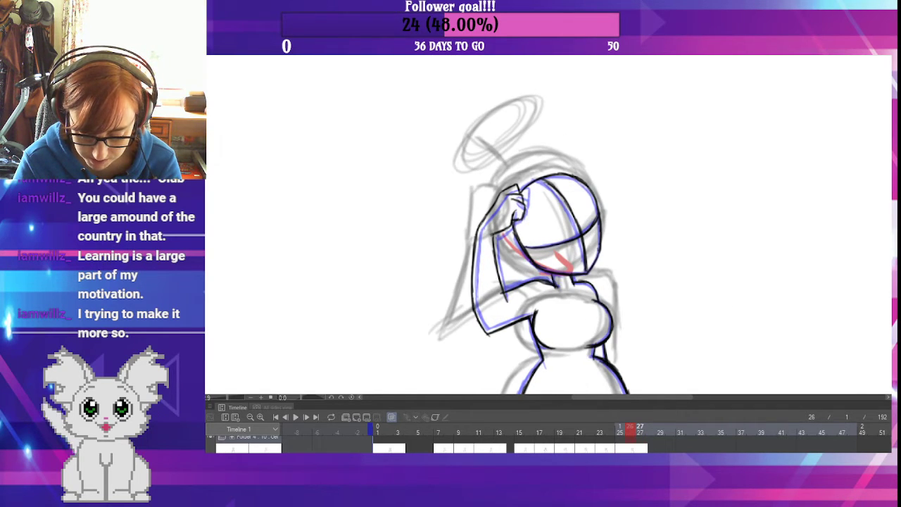
left_click(640, 429)
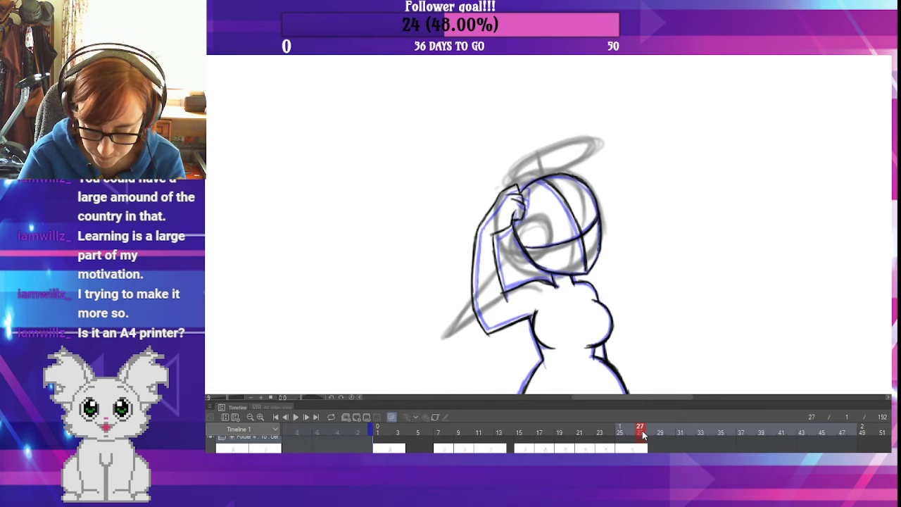
key("Left")
key("Right")
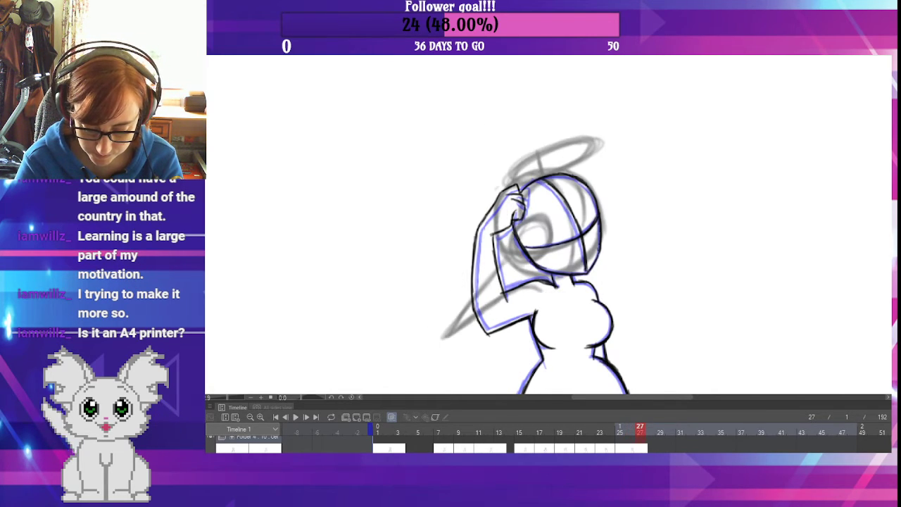
key("Left")
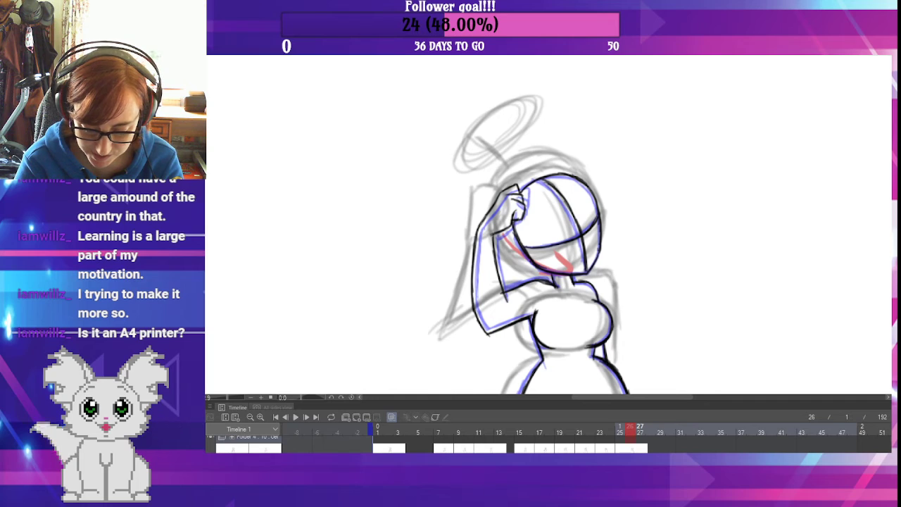
key("Right")
key("Left")
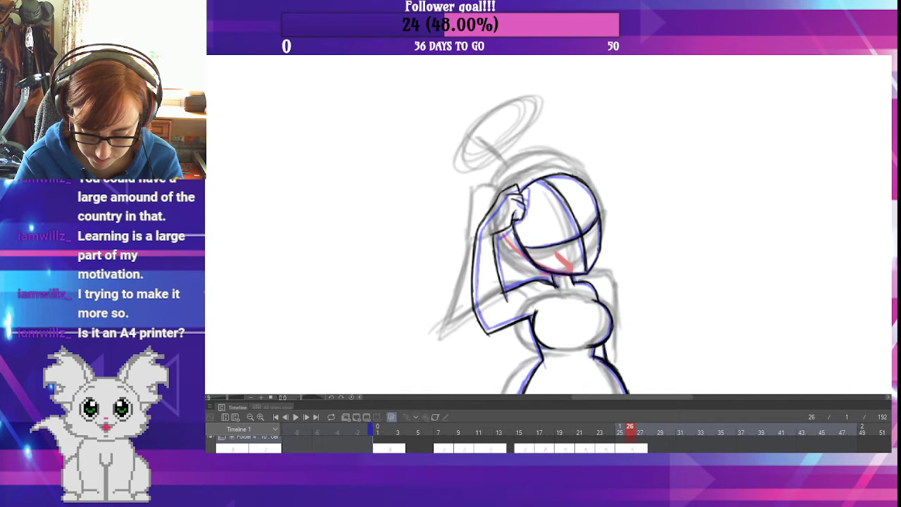
key("Left")
key("Left")
key("Right")
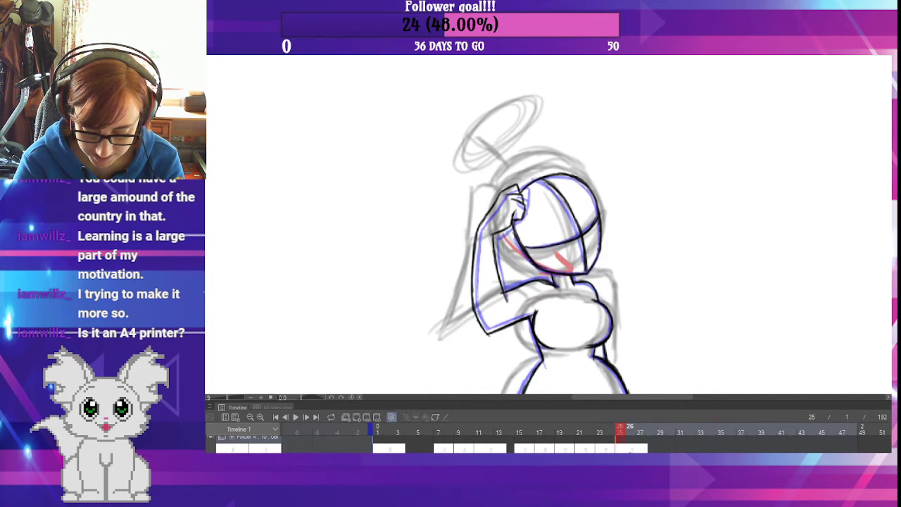
- Go to frame 27 and add a new animation cel there
left_click(640, 426)
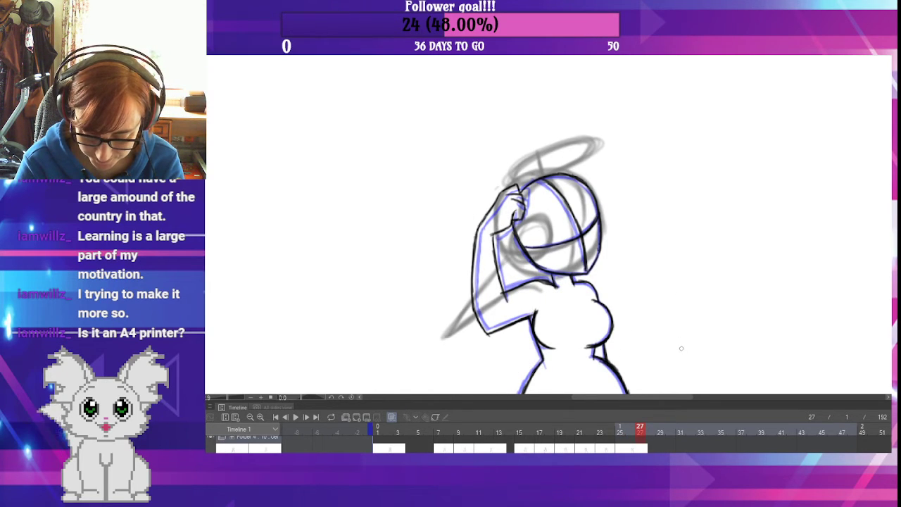
left_click(356, 417)
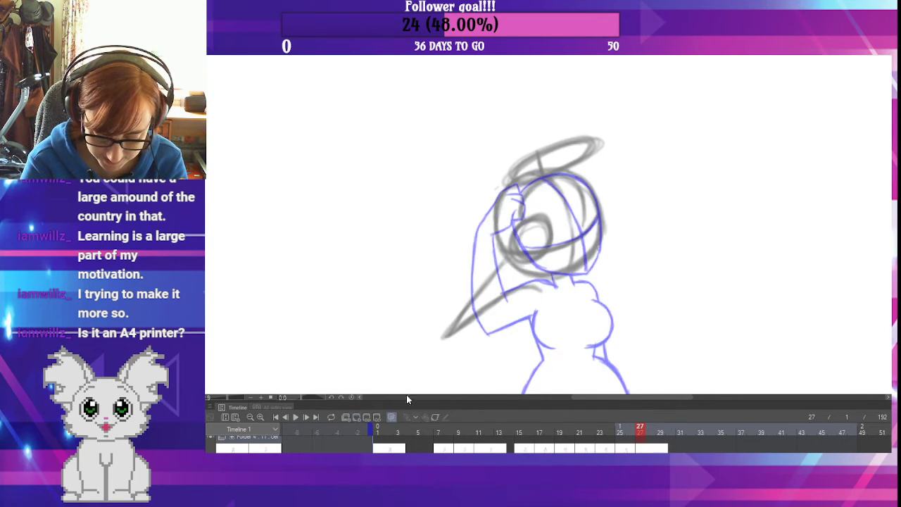
- Draw the outer forearm line of the raised arm from near the wrist down around the elbow on frame 27
left_click_drag(665, 315, 574, 220)
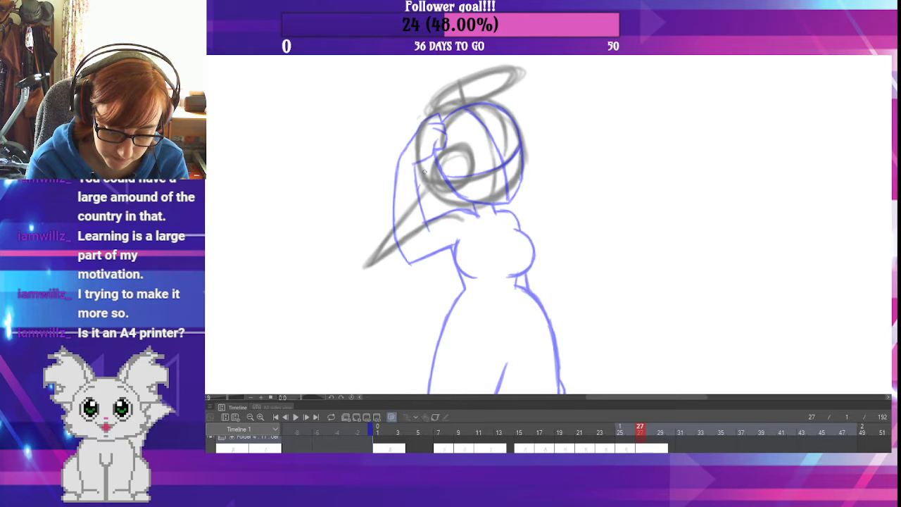
left_click_drag(425, 173, 399, 236)
mouse_move(409, 206)
left_mouse_down()
mouse_move(399, 248)
mouse_move(411, 273)
mouse_move(412, 198)
mouse_move(404, 214)
left_mouse_up()
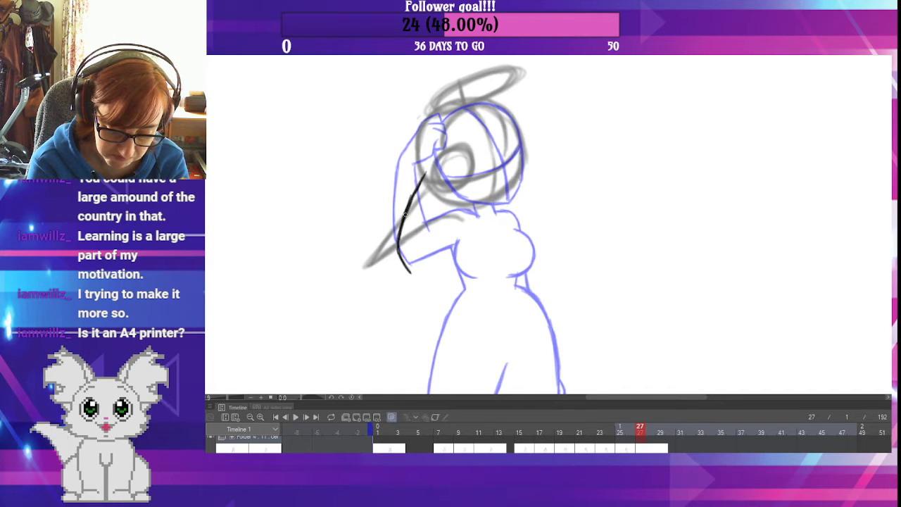
left_click_drag(425, 175, 403, 216)
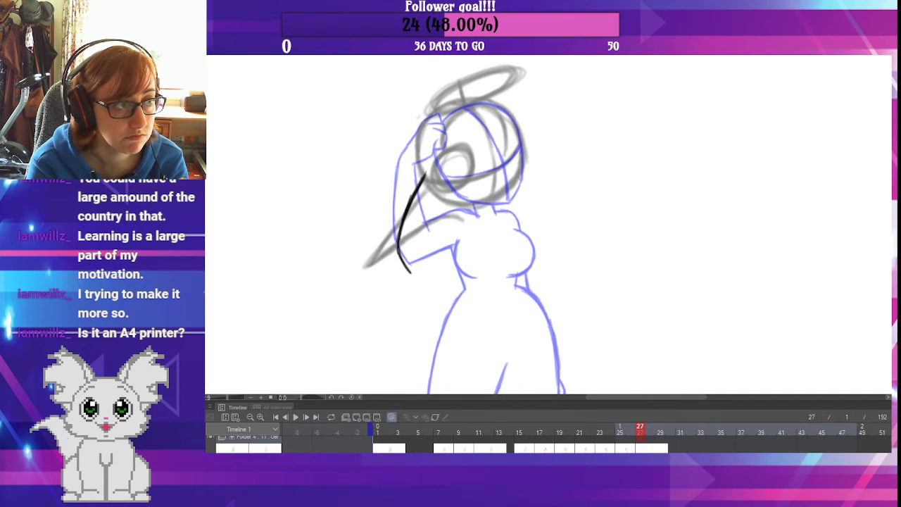
- Extend the outer forearm line up to the wrist and draw the raised hand in front of the face, reworking its lower edge
mouse_move(422, 179)
left_mouse_down()
mouse_move(446, 143)
mouse_move(458, 146)
left_mouse_up()
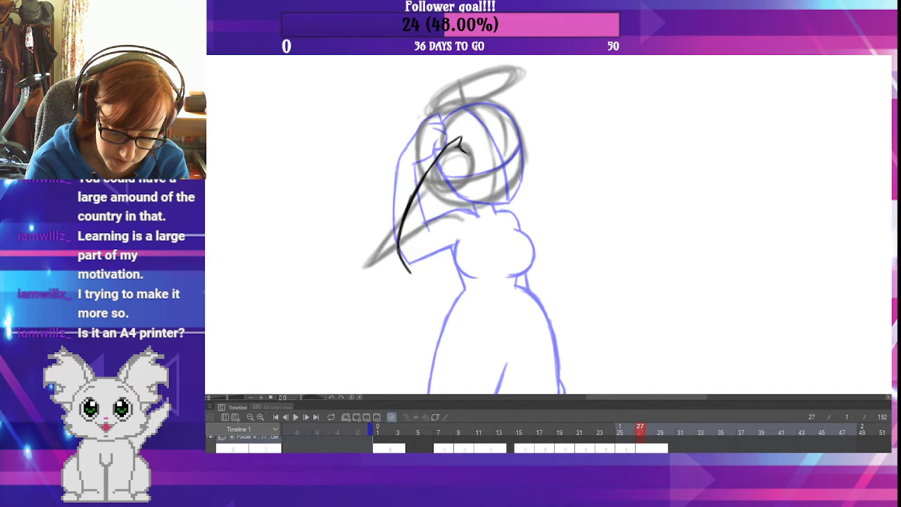
left_click_drag(469, 155, 468, 174)
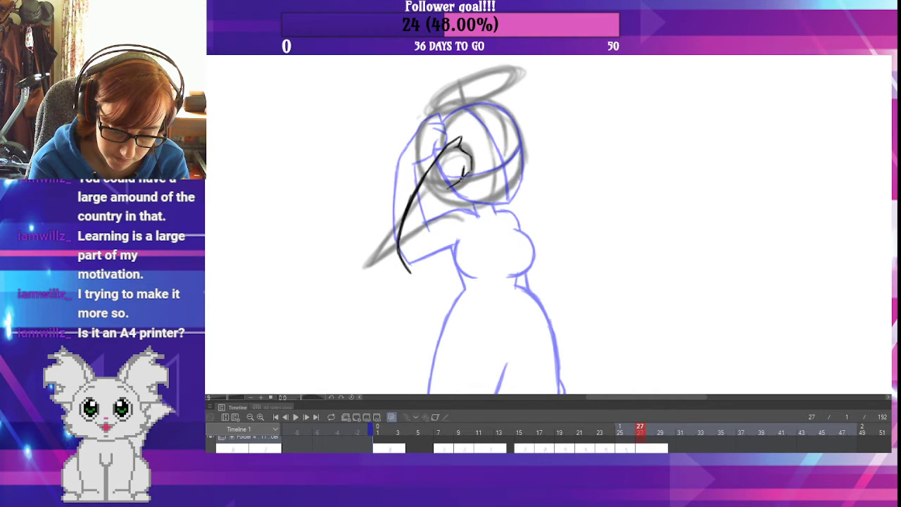
mouse_move(461, 178)
left_mouse_down()
mouse_move(448, 188)
mouse_move(463, 173)
left_mouse_up()
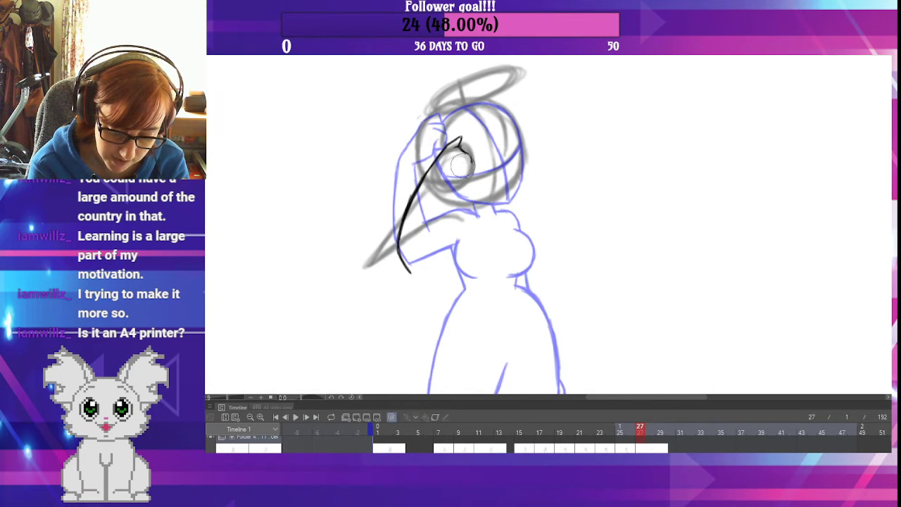
key("p")
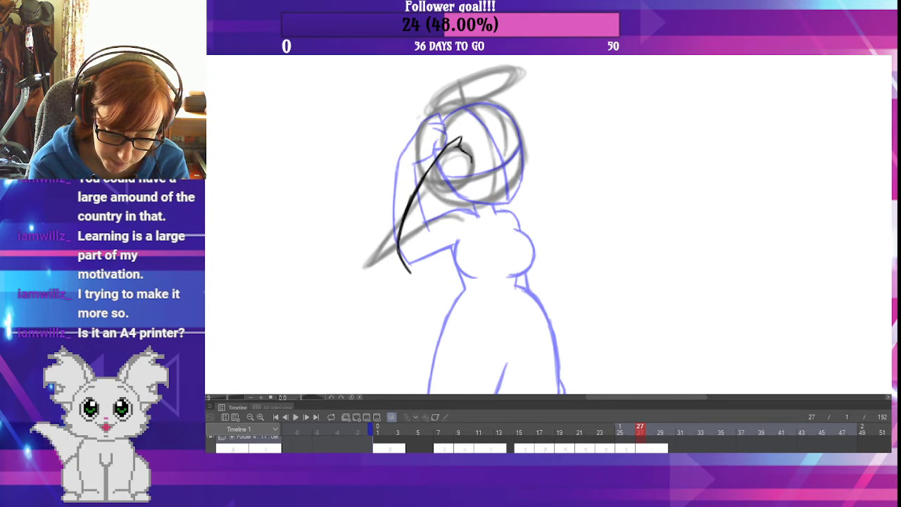
left_click_drag(444, 182, 465, 163)
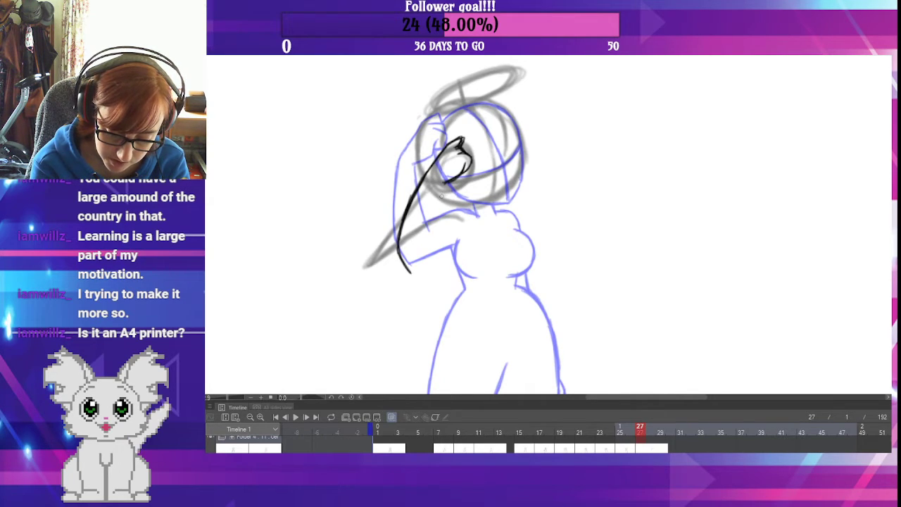
- Draw the inner forearm line of the raised arm and the upper and lower edges of its upper arm to the shoulder
left_click_drag(431, 245, 435, 215)
left_click_drag(441, 184, 430, 239)
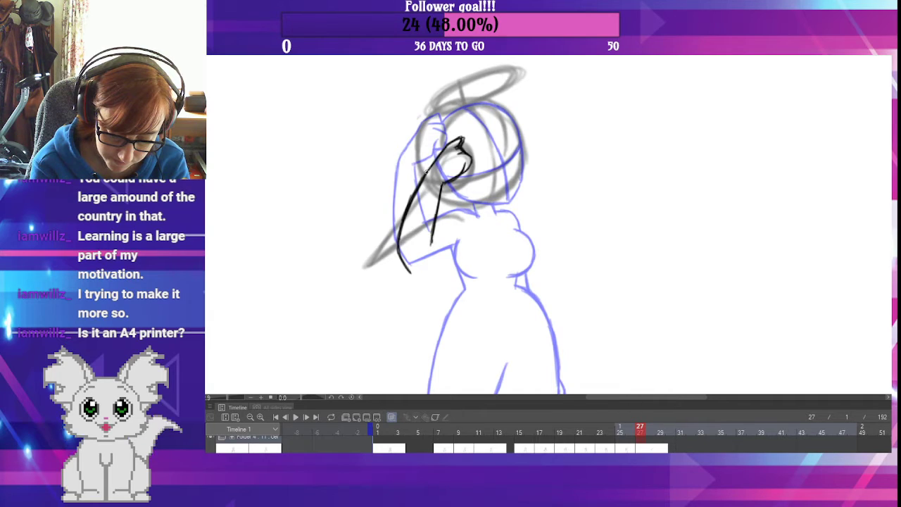
left_click_drag(427, 170, 402, 228)
left_click_drag(411, 203, 392, 244)
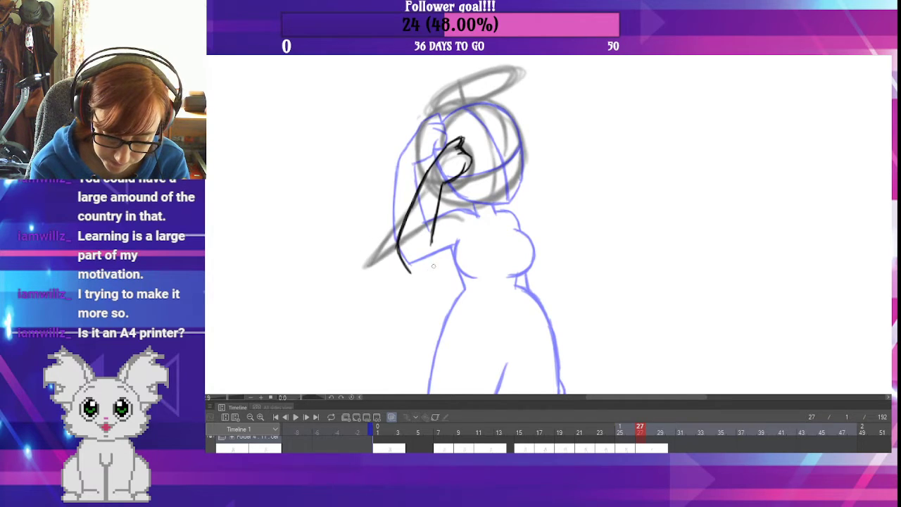
left_click_drag(410, 272, 462, 245)
mouse_move(414, 269)
left_mouse_down()
mouse_move(465, 243)
mouse_move(436, 218)
mouse_move(473, 208)
mouse_move(478, 216)
left_mouse_up()
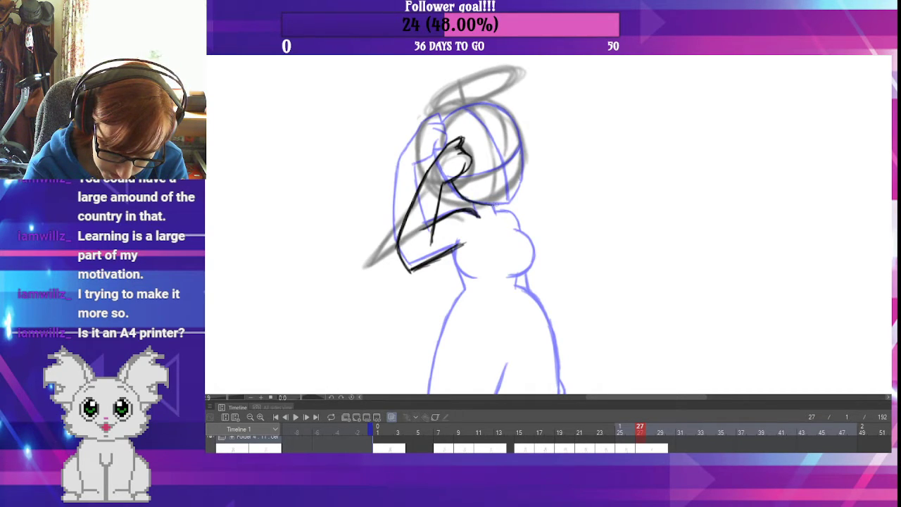
- Outline the head and jaw around the raised hand, following the blue onion-skin drawing
mouse_move(476, 204)
left_mouse_down()
mouse_move(506, 205)
mouse_move(498, 205)
mouse_move(522, 180)
left_mouse_up()
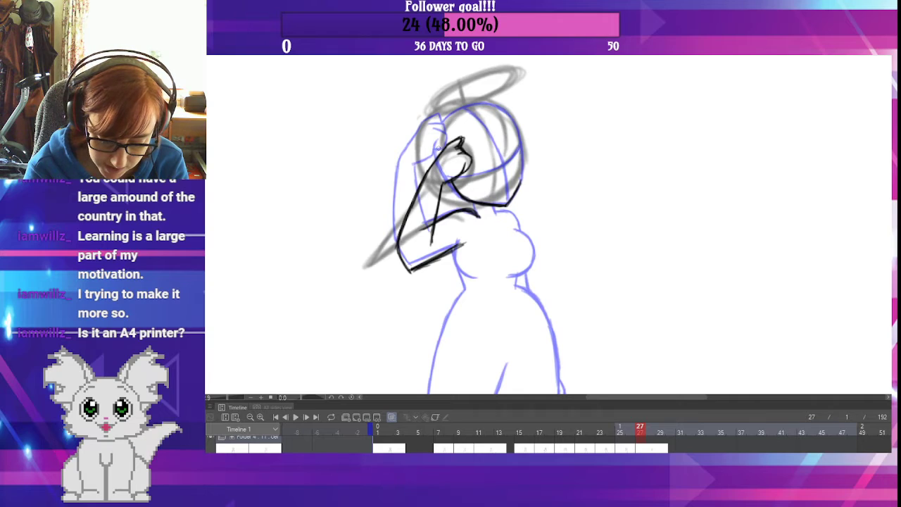
left_click_drag(440, 133, 462, 111)
mouse_move(438, 149)
left_mouse_down()
mouse_move(455, 111)
mouse_move(448, 121)
mouse_move(493, 105)
mouse_move(471, 106)
mouse_move(498, 107)
mouse_move(481, 105)
mouse_move(516, 121)
mouse_move(509, 113)
mouse_move(523, 137)
mouse_move(523, 179)
left_mouse_up()
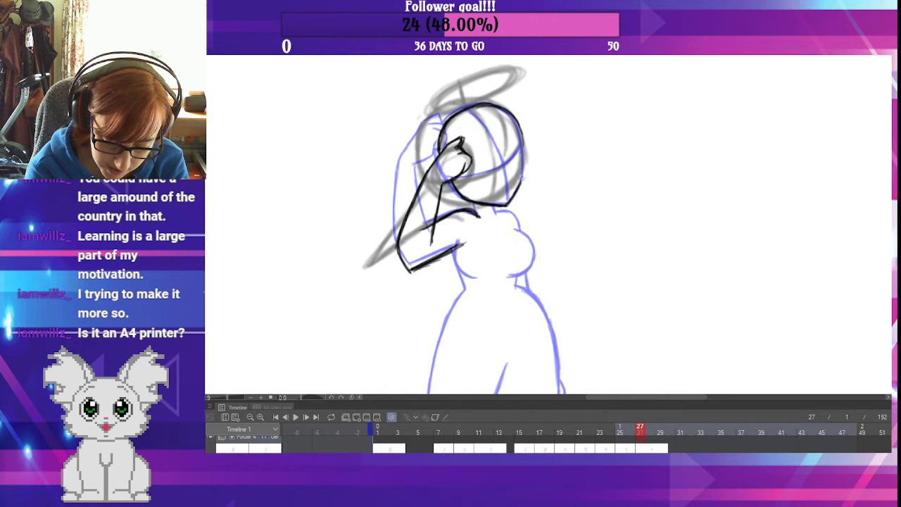
mouse_move(522, 141)
left_mouse_down()
mouse_move(523, 173)
mouse_move(524, 160)
mouse_move(505, 205)
left_mouse_up()
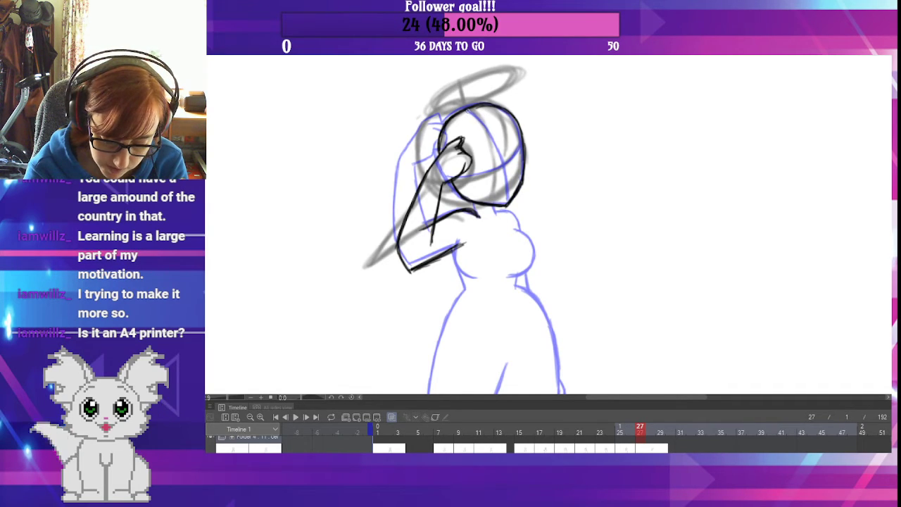
- Draw the curved vertical and horizontal face guidelines on the head, and move to frame 28 within the same cel
left_click_drag(480, 114, 503, 162)
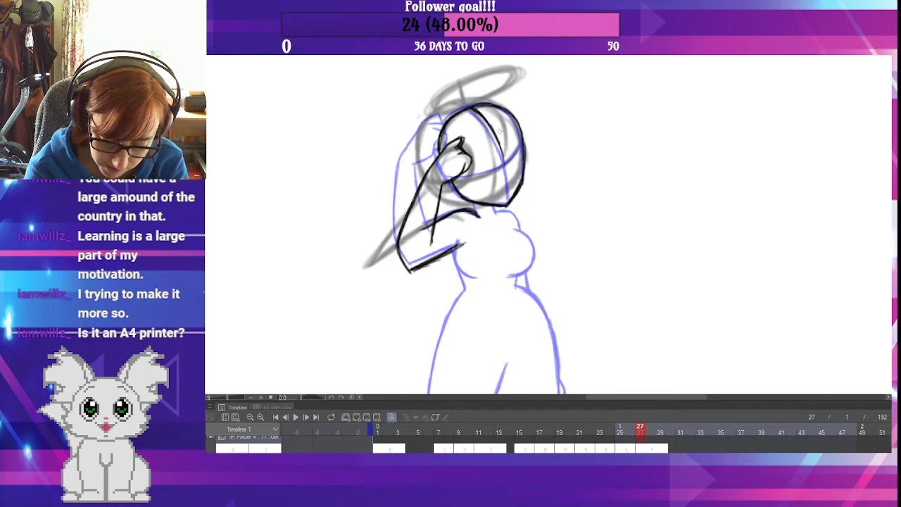
left_click_drag(507, 203, 504, 169)
left_click_drag(507, 204, 502, 154)
left_click_drag(506, 188, 496, 129)
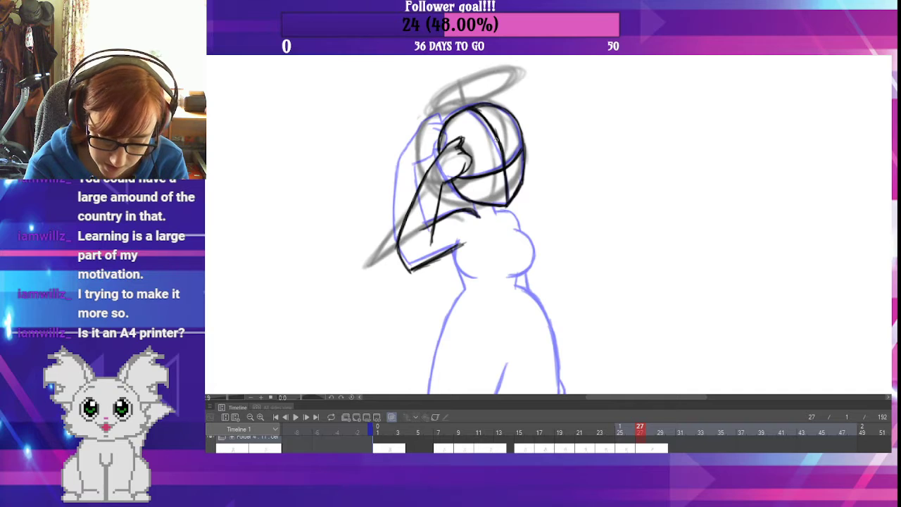
mouse_move(640, 431)
left_mouse_down()
mouse_move(630, 432)
mouse_move(651, 432)
left_mouse_up()
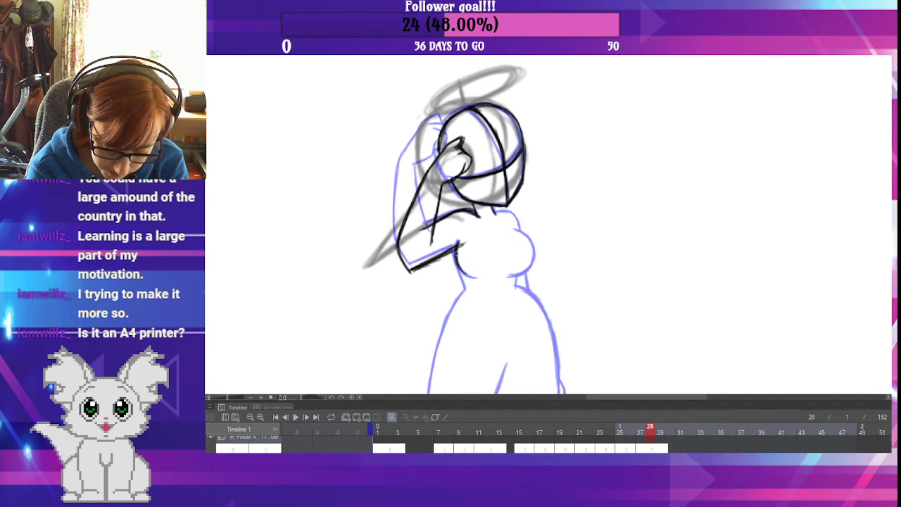
left_click_drag(456, 250, 479, 277)
mouse_move(454, 244)
left_mouse_down()
mouse_move(462, 283)
mouse_move(457, 262)
left_mouse_up()
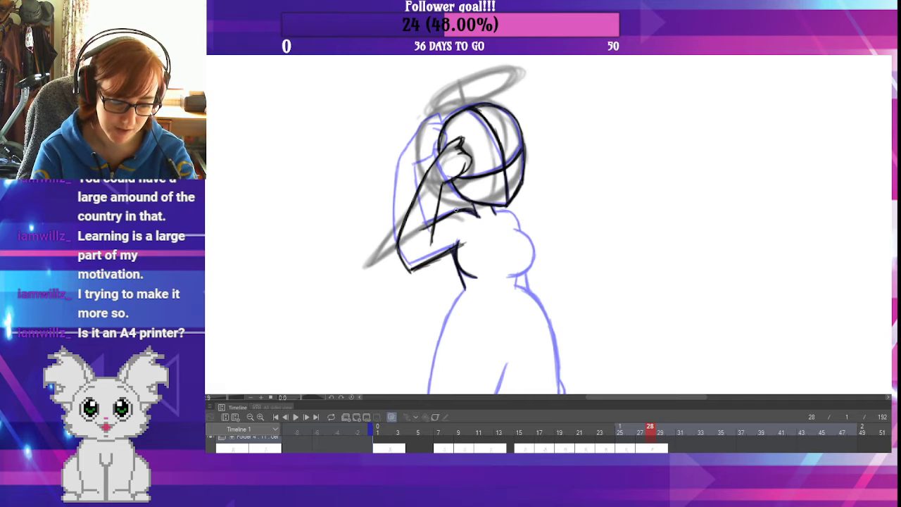
key("ctrl+z")
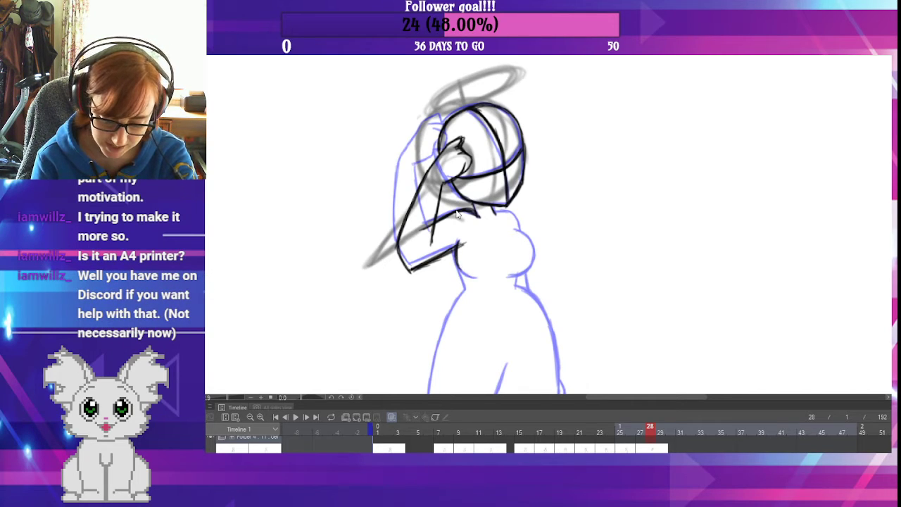
key("ctrl+z")
key("ctrl+z")
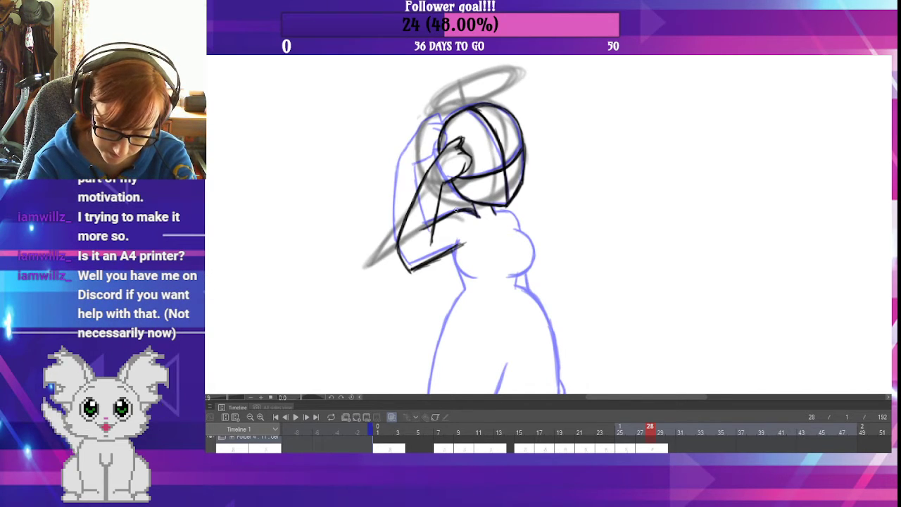
- Draw the side of the torso down to the waist and the chest curve below the raised arm
left_click_drag(453, 250, 464, 287)
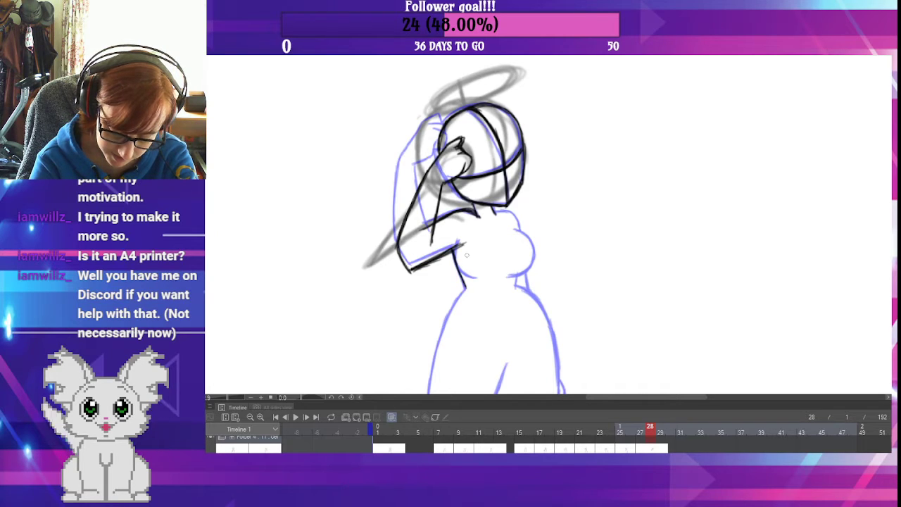
mouse_move(457, 245)
left_mouse_down()
mouse_move(462, 271)
mouse_move(478, 279)
left_mouse_up()
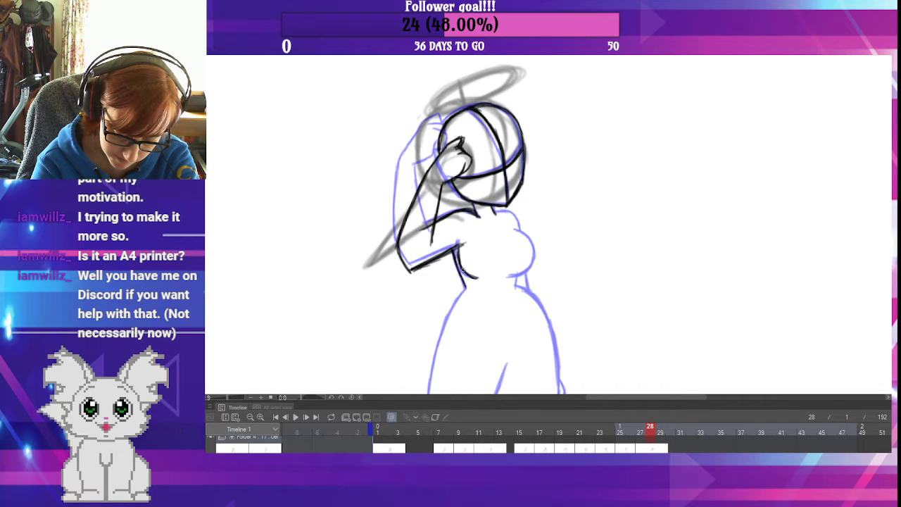
left_click_drag(458, 242, 461, 266)
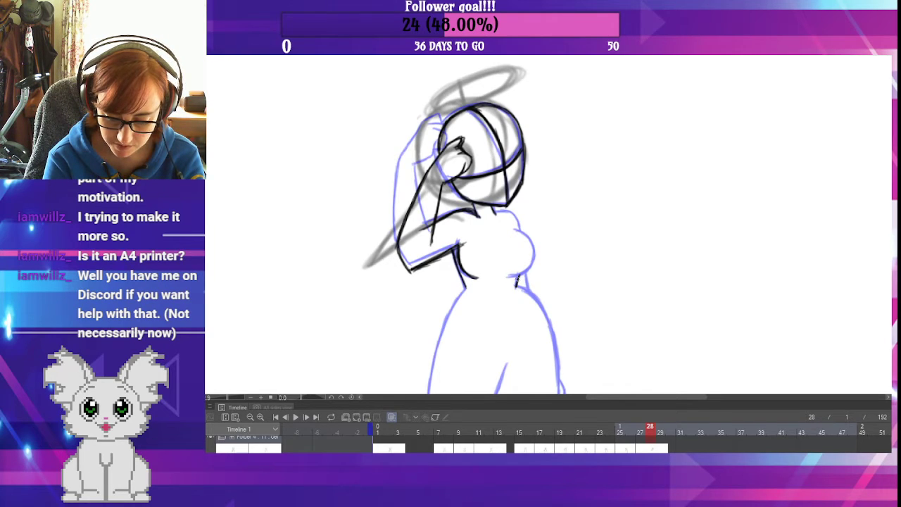
left_click_drag(522, 271, 534, 227)
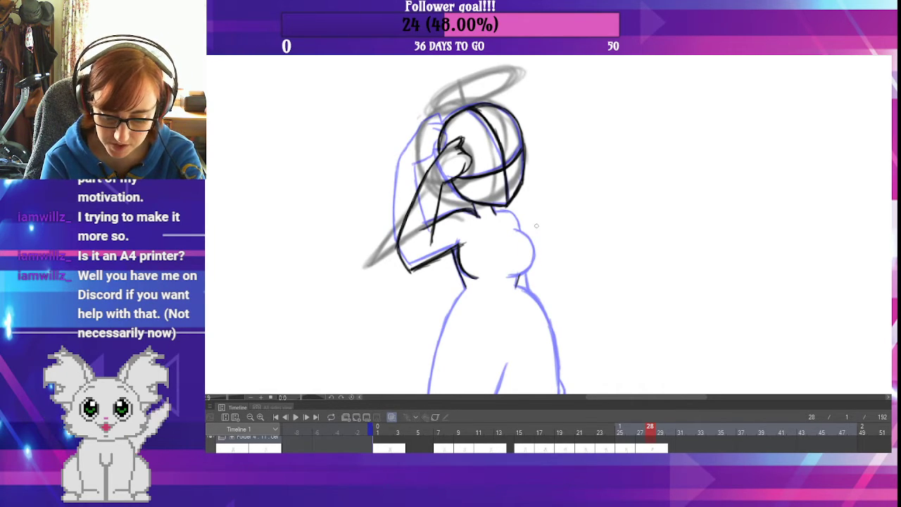
key("e")
left_click_drag(520, 272, 517, 284)
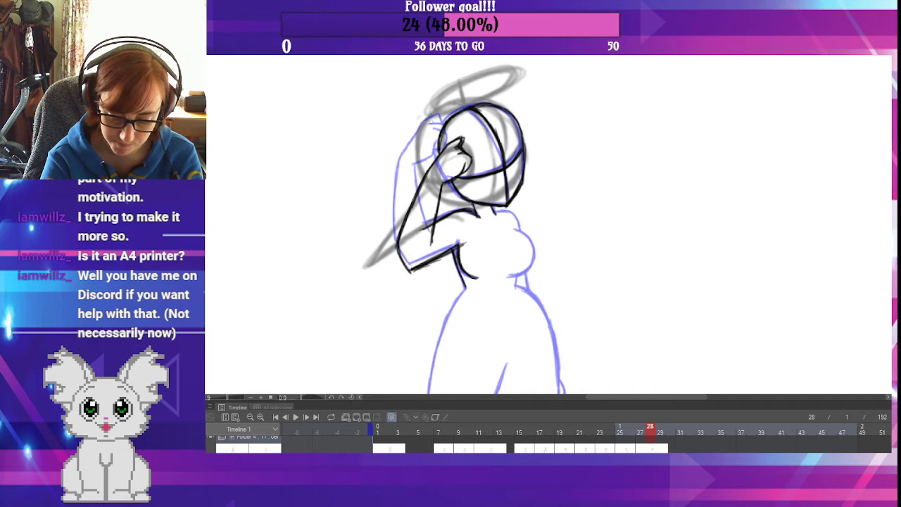
- Draw the chest curve, rib line and shoulder on the lowered-arm side of the torso
left_click_drag(516, 286, 513, 275)
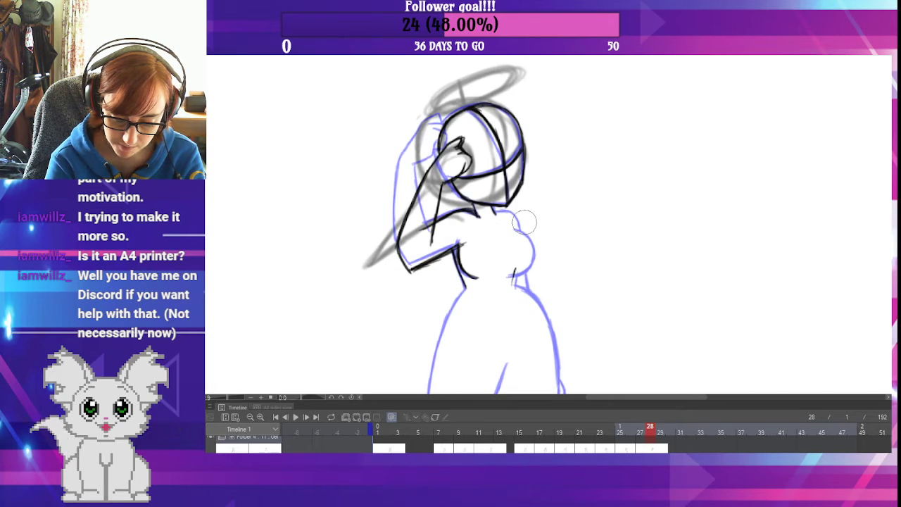
mouse_move(515, 286)
left_mouse_down()
mouse_move(512, 261)
mouse_move(528, 266)
mouse_move(533, 256)
mouse_move(521, 231)
mouse_move(533, 259)
left_mouse_up()
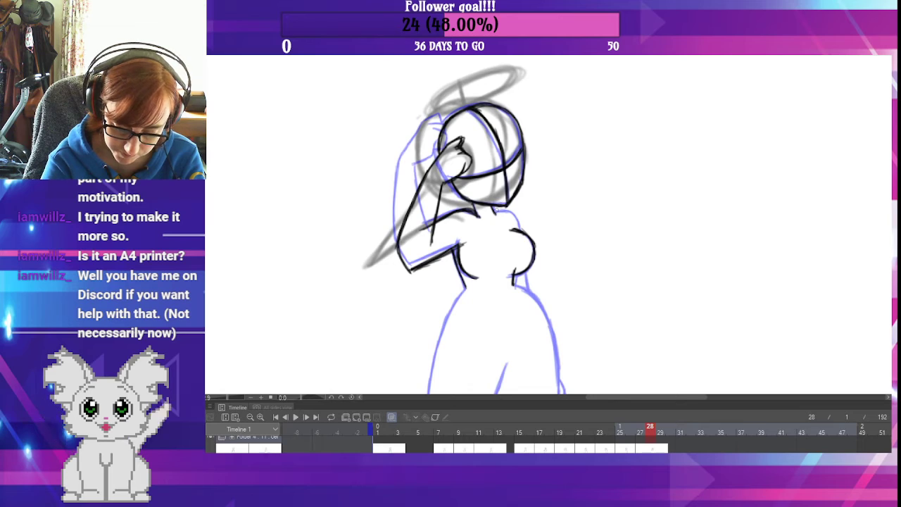
left_click_drag(498, 210, 520, 230)
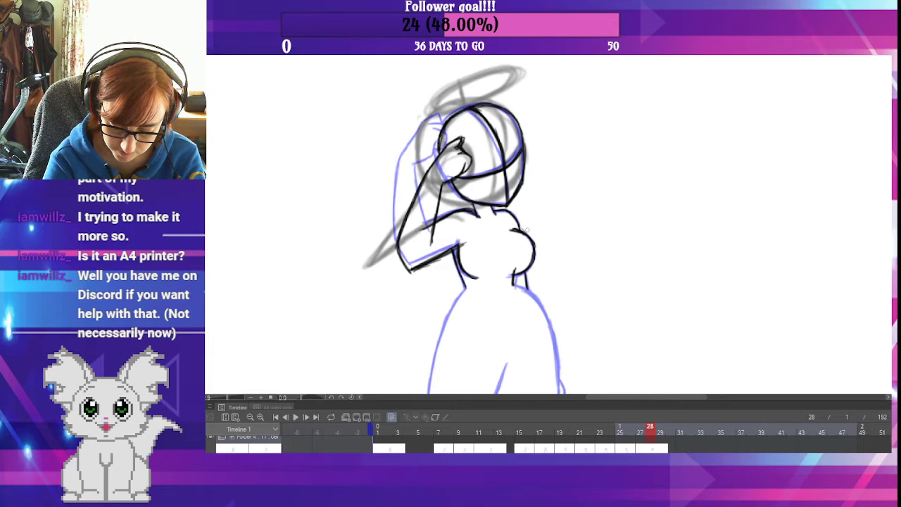
- Draw the inner thigh line and the outer hip-to-knee line of the leg on the raised-arm side
scroll(526, 230, "down", 5)
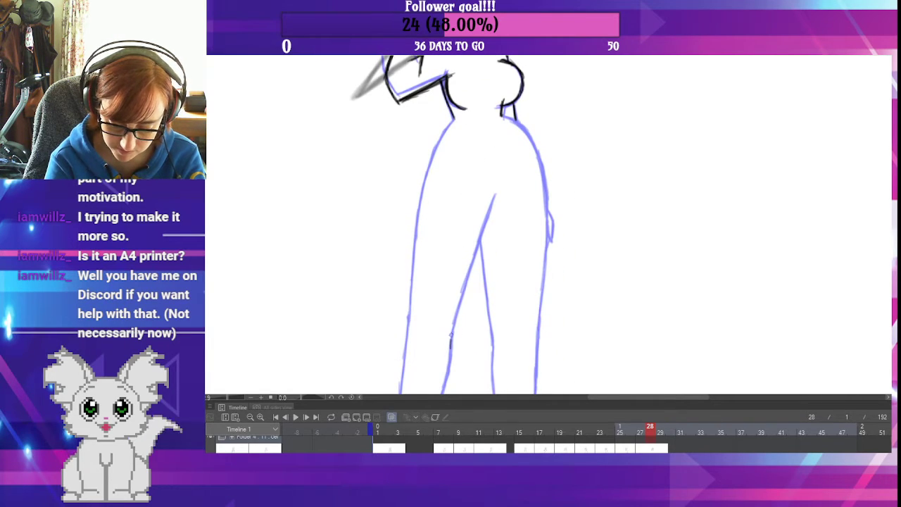
mouse_move(454, 313)
left_mouse_down()
mouse_move(471, 267)
mouse_move(456, 314)
mouse_move(494, 198)
left_mouse_up()
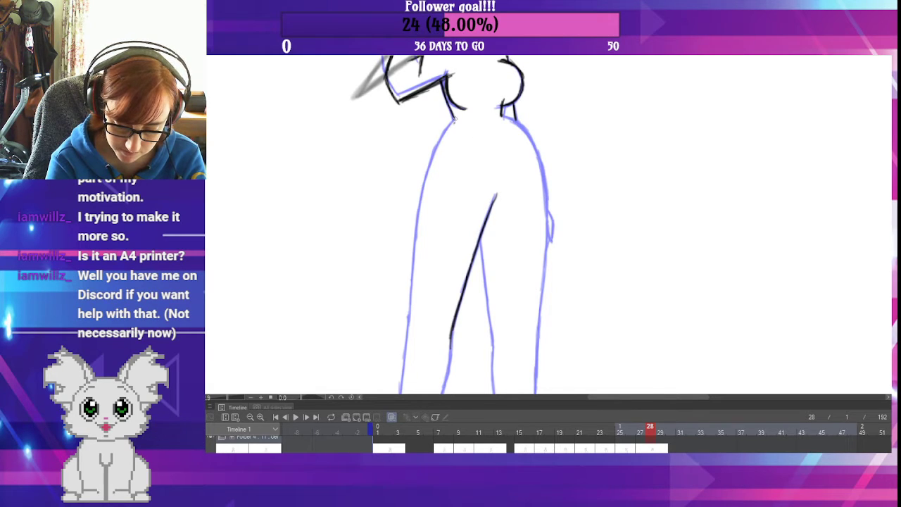
mouse_move(454, 120)
left_mouse_down()
mouse_move(424, 184)
mouse_move(412, 266)
mouse_move(437, 178)
mouse_move(427, 214)
left_mouse_up()
left_click_drag(431, 161, 420, 262)
left_click_drag(425, 211, 420, 270)
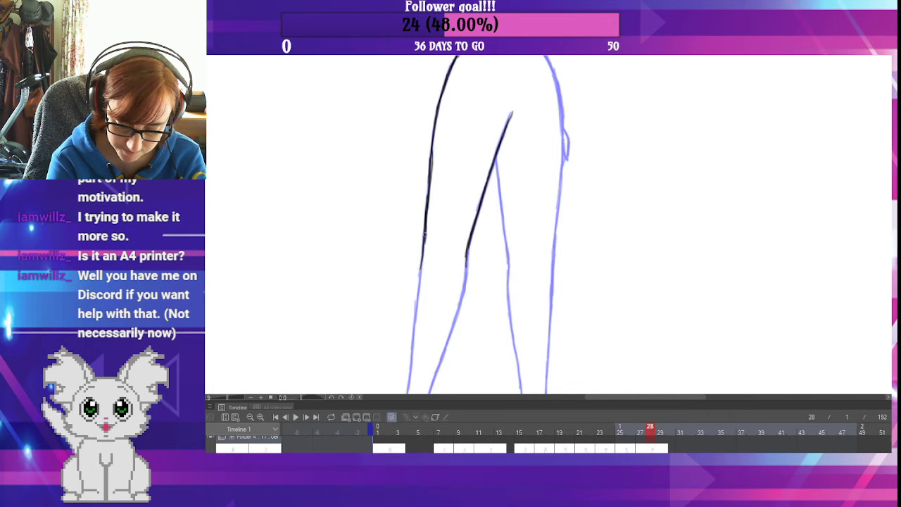
left_click_drag(425, 235, 420, 280)
left_click_drag(475, 268, 496, 151)
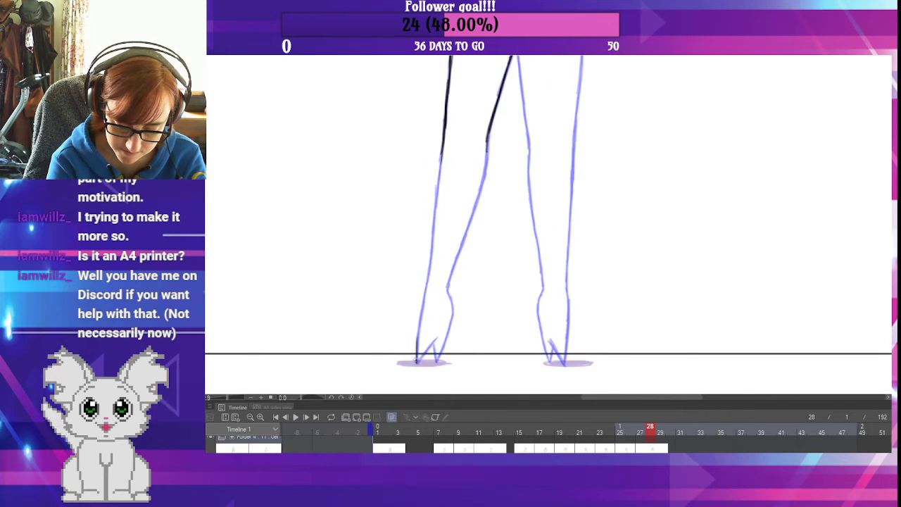
- Draw the outer lower-leg line on the raised-arm side from the toe up to the knee, joining the thigh line
left_click_drag(416, 360, 427, 296)
left_click_drag(418, 335, 431, 247)
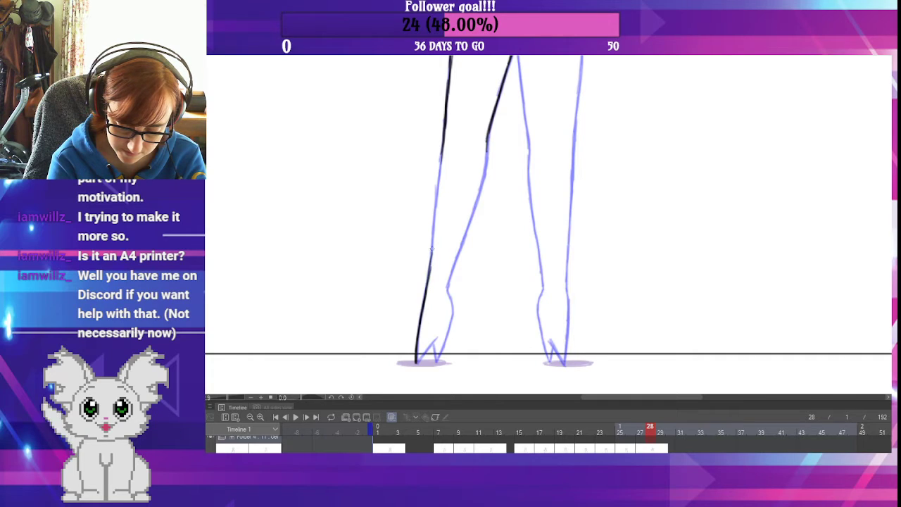
left_click_drag(444, 150, 434, 239)
left_click_drag(438, 180, 426, 257)
mouse_move(434, 212)
left_mouse_down()
mouse_move(428, 279)
mouse_move(455, 266)
mouse_move(469, 221)
left_mouse_up()
- Draw the inner calf line on the raised-arm side from knee to ankle, and outline the heel and pointed foot
left_click_drag(456, 262, 475, 206)
left_click_drag(463, 240, 480, 184)
left_click_drag(470, 215, 485, 146)
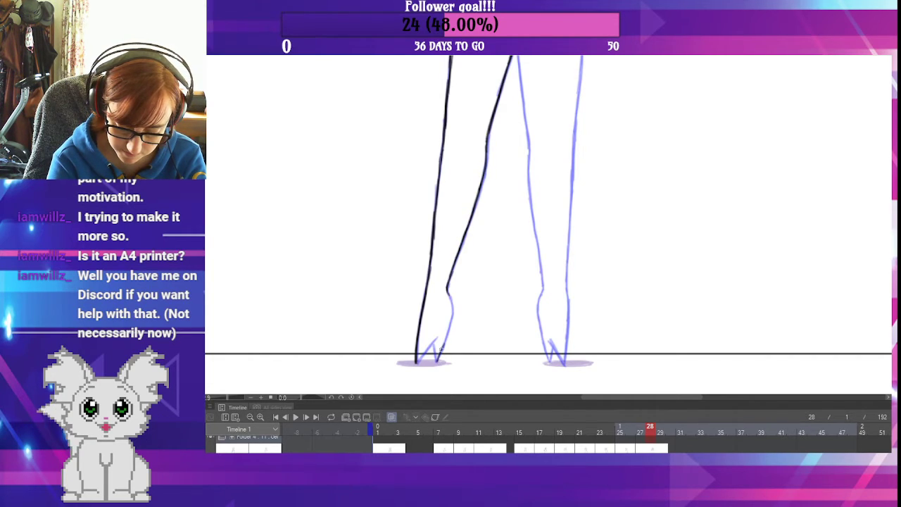
mouse_move(437, 360)
left_mouse_down()
mouse_move(456, 316)
mouse_move(447, 288)
mouse_move(437, 339)
left_mouse_up()
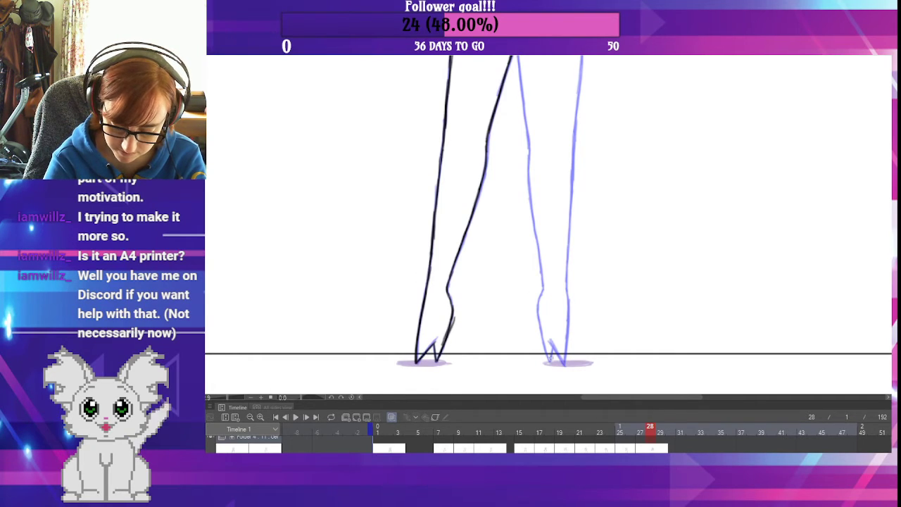
- Outline the pointed foot on the lowered-arm side and draw both lower-leg lines from ankle up to the knee
mouse_move(549, 360)
left_mouse_down()
mouse_move(538, 306)
mouse_move(546, 348)
mouse_move(565, 363)
mouse_move(568, 288)
left_mouse_up()
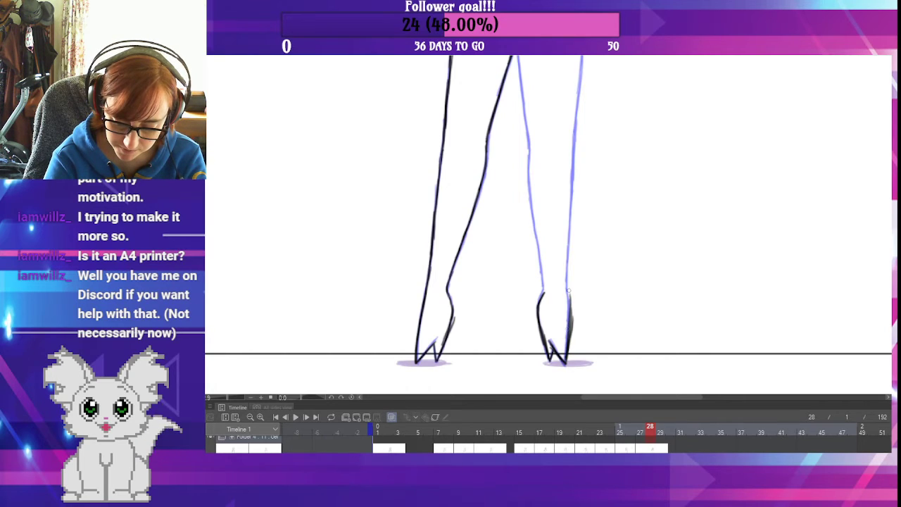
mouse_move(568, 341)
left_mouse_down()
mouse_move(566, 271)
mouse_move(537, 302)
mouse_move(536, 320)
left_mouse_up()
left_click_drag(526, 129, 533, 235)
left_click_drag(529, 201, 544, 287)
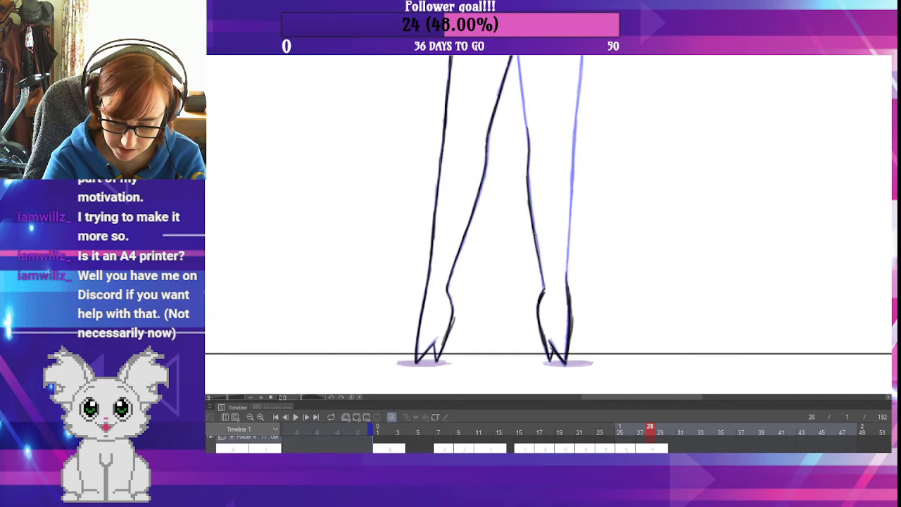
mouse_move(532, 233)
left_mouse_down()
mouse_move(543, 291)
mouse_move(567, 256)
mouse_move(575, 119)
left_mouse_up()
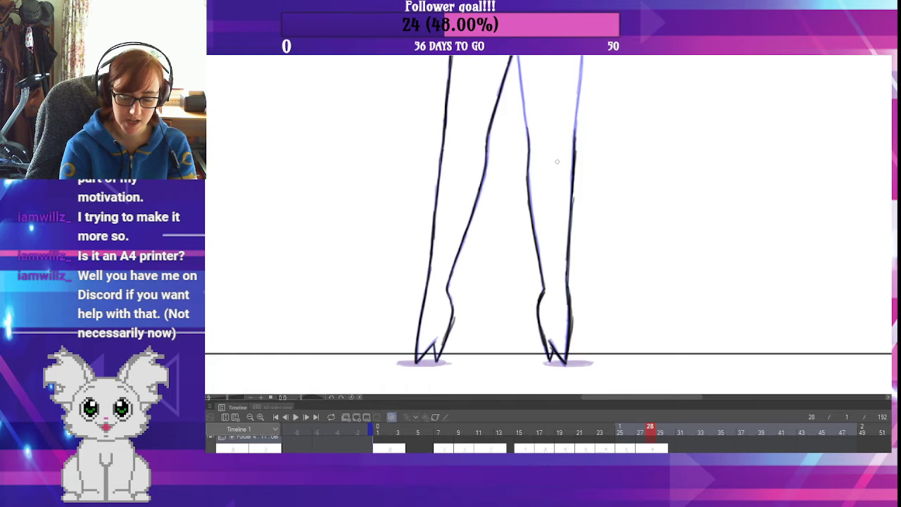
- Draw the inner thigh line and the outer thigh line on the lowered-arm side, joining them to the lower leg
left_click_drag(650, 164, 612, 278)
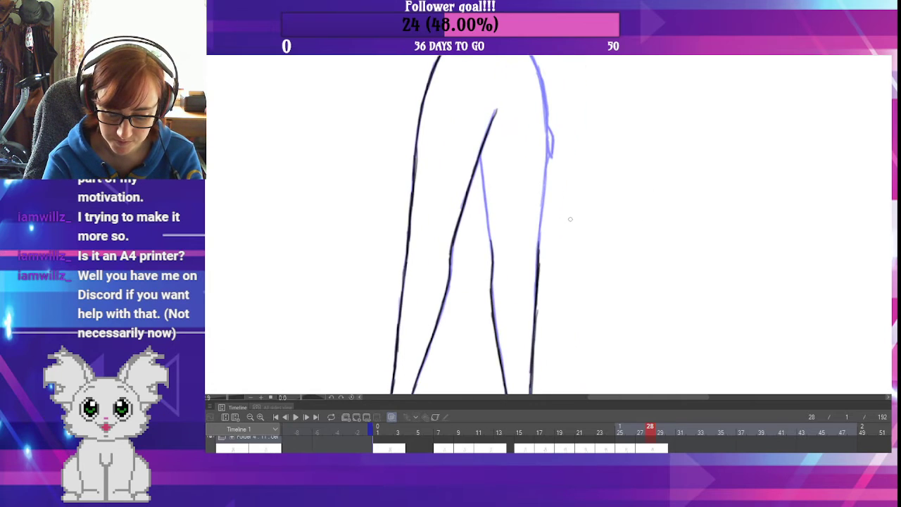
left_click_drag(480, 150, 492, 260)
left_click_drag(540, 219, 537, 277)
left_click_drag(544, 187, 539, 237)
left_click_drag(547, 159, 541, 229)
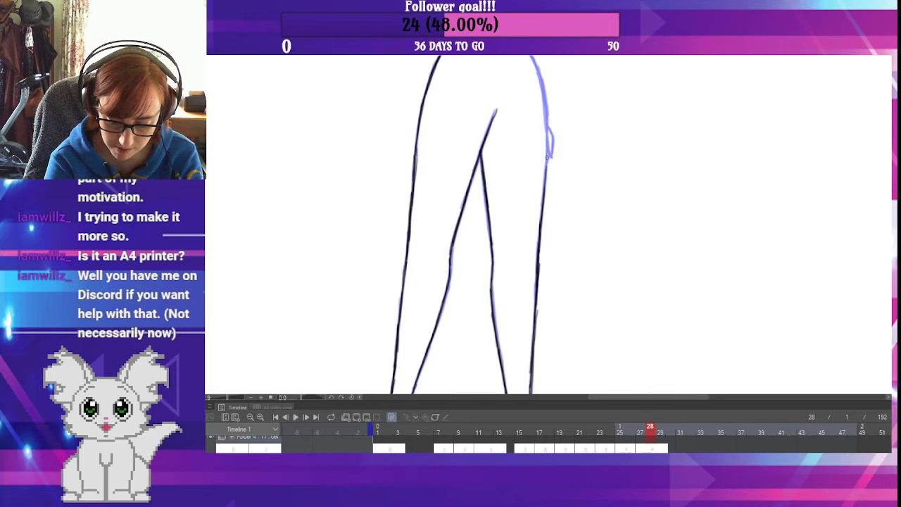
- Draw the hip curve from waist to thigh on the lowered-arm side and outline the hand showing beside it
mouse_move(548, 146)
left_mouse_down()
mouse_move(541, 199)
mouse_move(557, 243)
left_mouse_up()
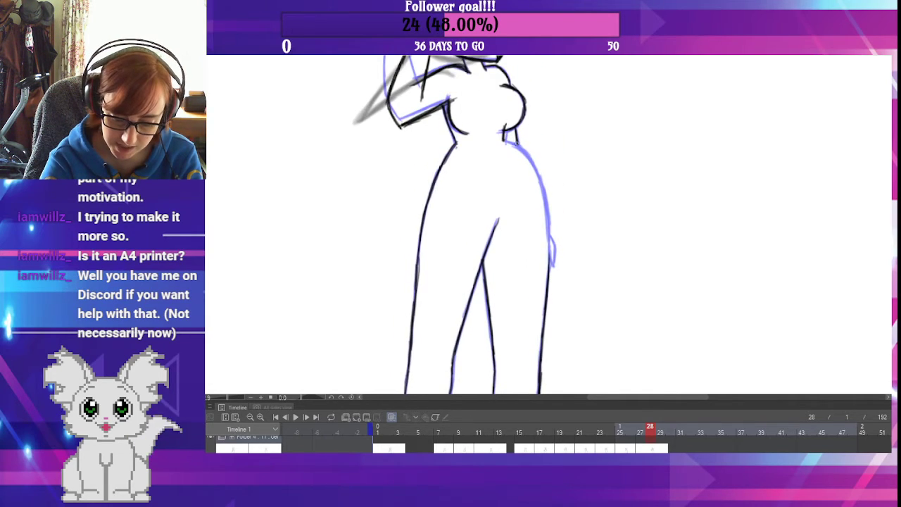
mouse_move(501, 138)
left_mouse_down()
mouse_move(529, 153)
mouse_move(544, 205)
mouse_move(547, 190)
mouse_move(541, 180)
mouse_move(549, 214)
left_mouse_up()
left_click_drag(541, 184, 549, 255)
left_click_drag(546, 214, 549, 262)
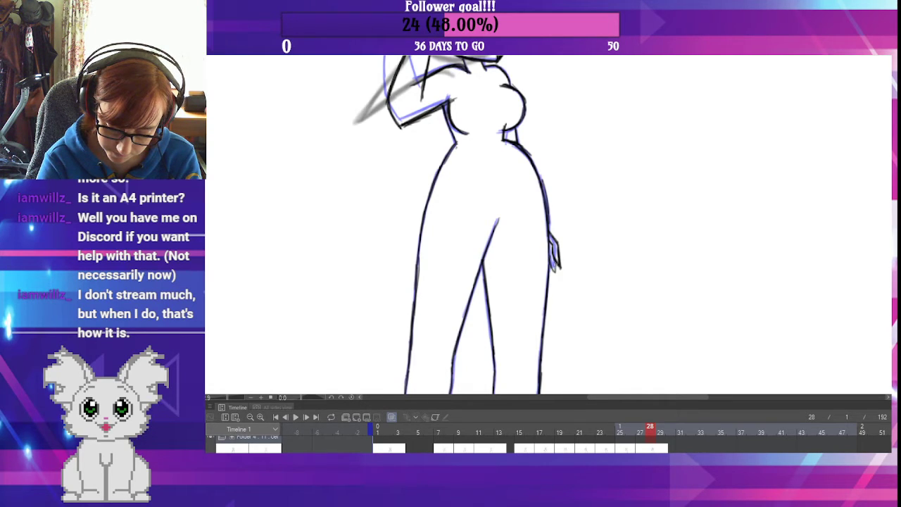
- Add a new animation cel at frame 29
left_click_drag(618, 134, 606, 242)
left_click_drag(600, 193, 665, 277)
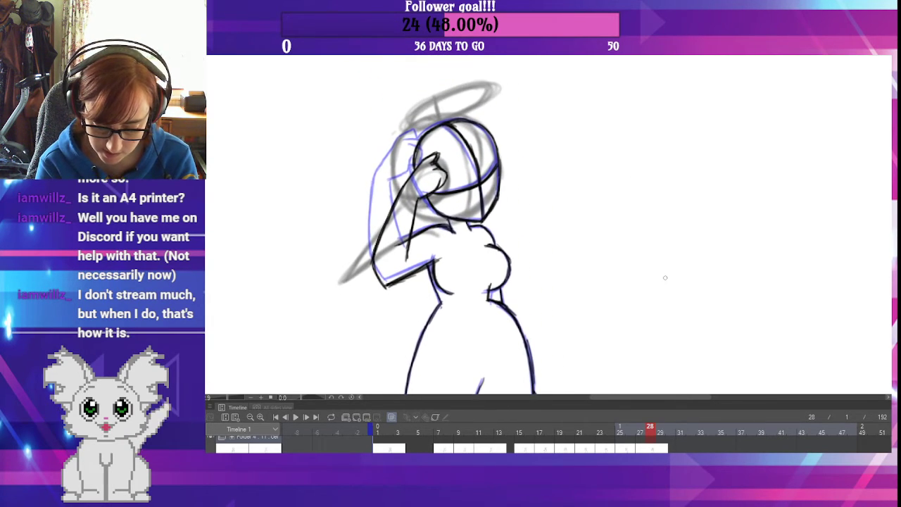
left_click(661, 447)
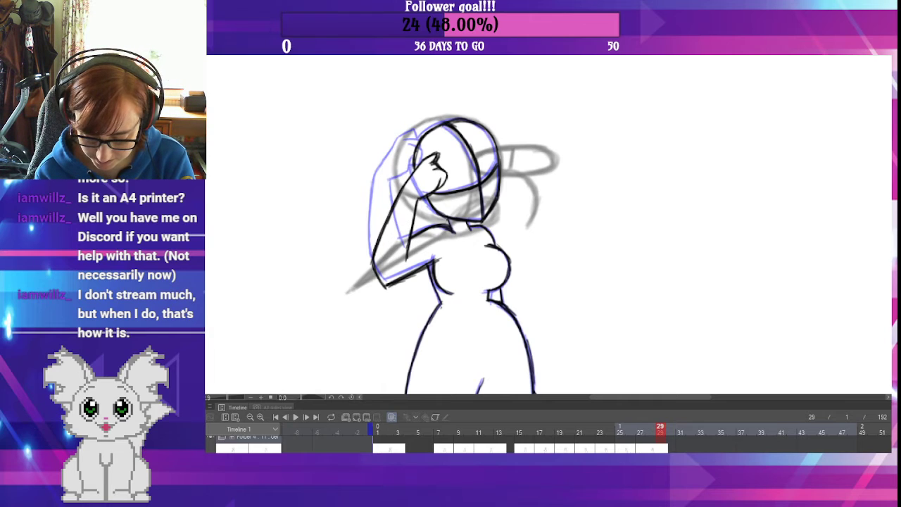
left_click(355, 418)
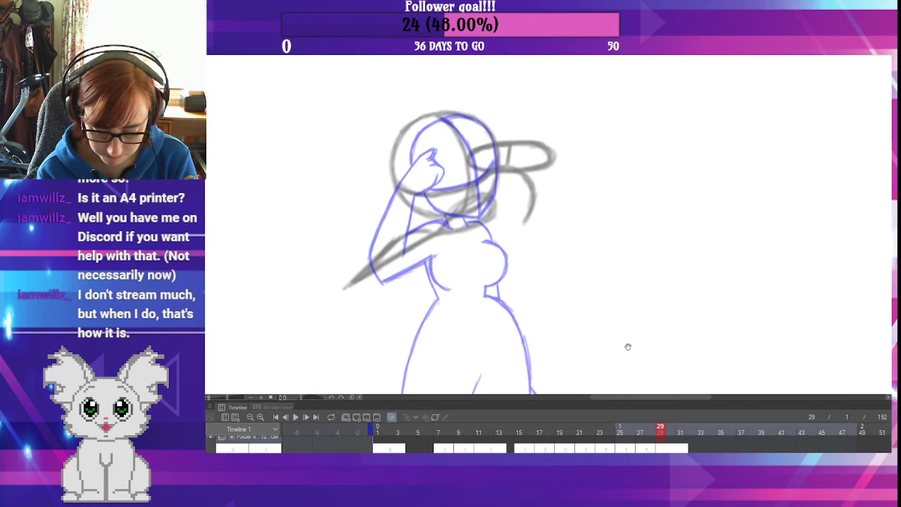
- Draw the short neck lines, the chin and the jawline rising along both sides of the face
left_click_drag(627, 347, 595, 257)
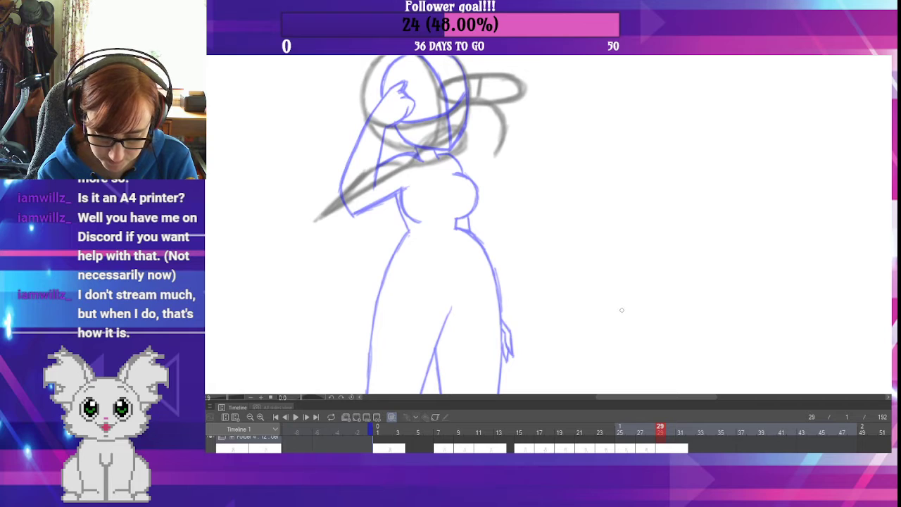
left_click_drag(619, 310, 688, 353)
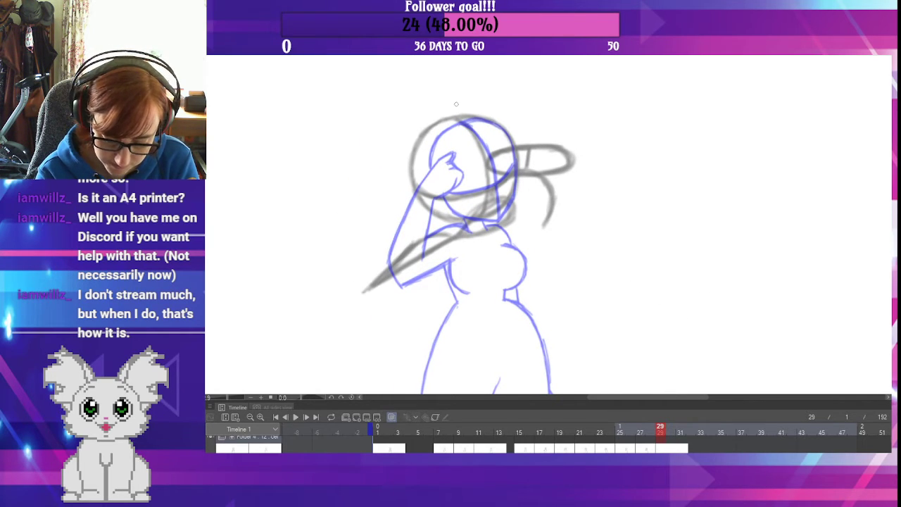
mouse_move(466, 218)
left_mouse_down()
mouse_move(469, 229)
mouse_move(486, 226)
left_mouse_up()
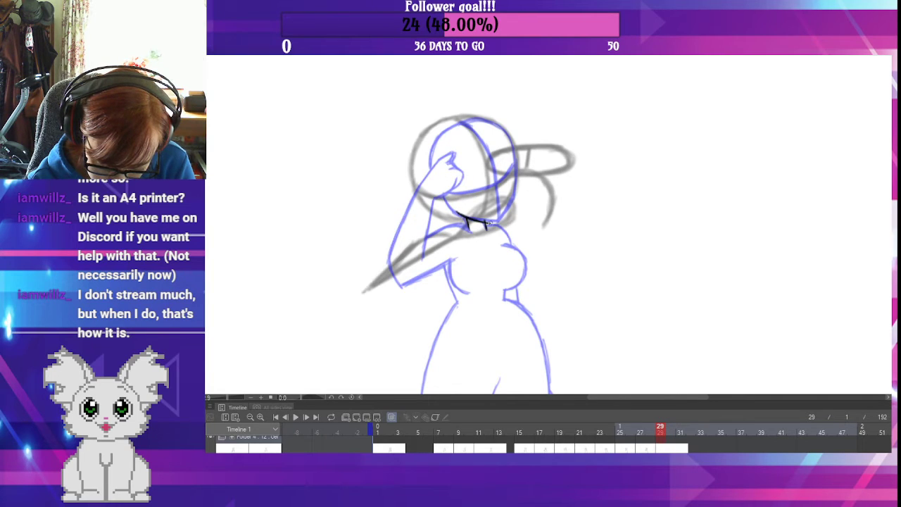
left_click_drag(478, 218, 495, 225)
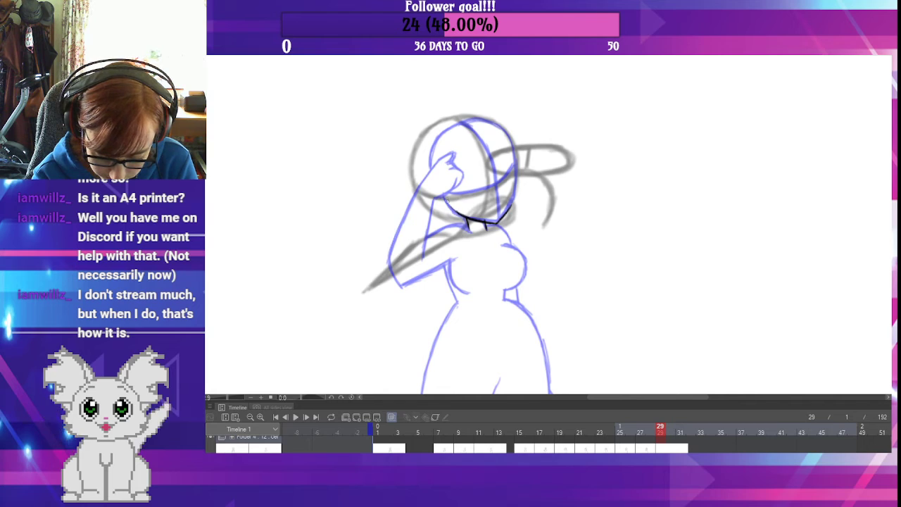
mouse_move(453, 208)
left_mouse_down()
mouse_move(436, 163)
mouse_move(449, 201)
left_mouse_up()
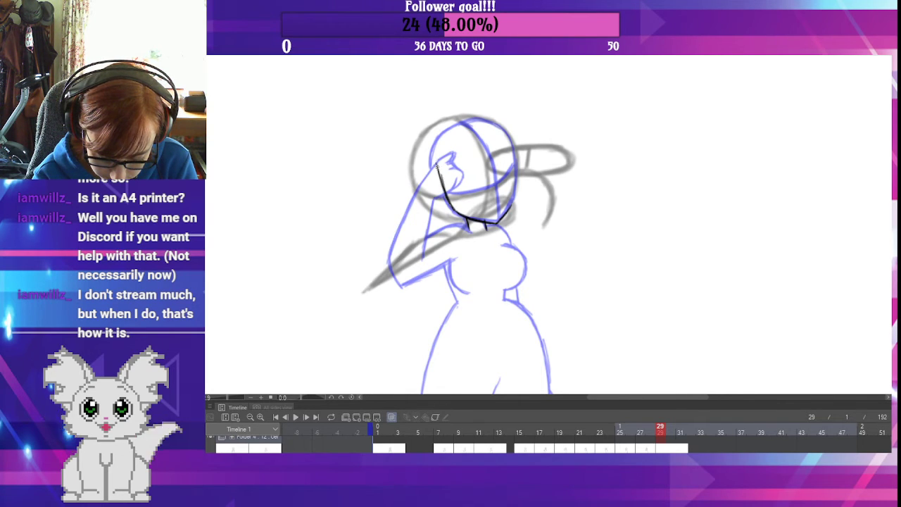
mouse_move(437, 165)
left_mouse_down()
mouse_move(462, 216)
mouse_move(511, 204)
mouse_move(518, 154)
left_mouse_up()
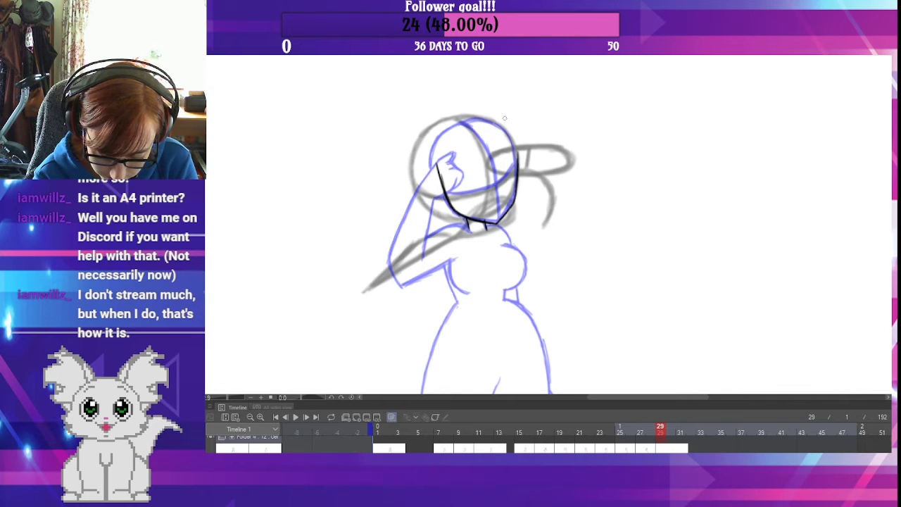
- Close the head outline over the top of the skull and clean up its line on the raised-arm side
left_click_drag(436, 164, 462, 217)
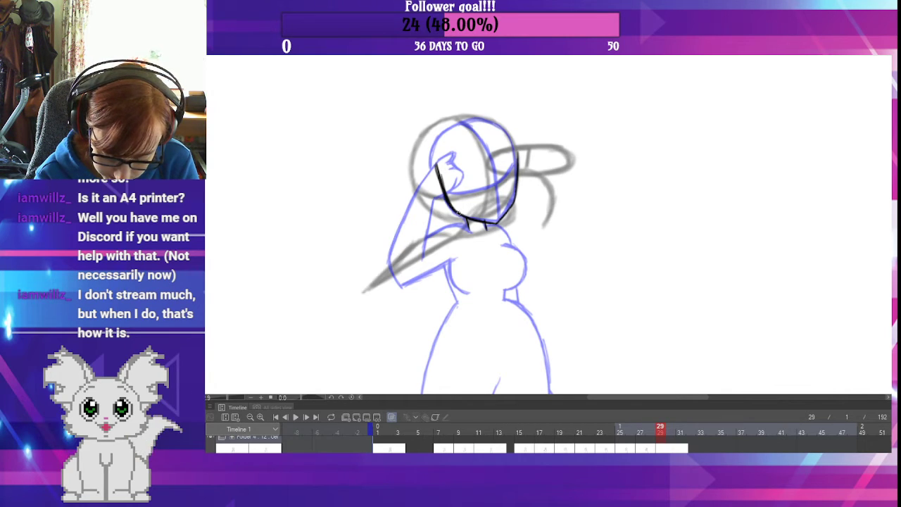
mouse_move(437, 173)
left_mouse_down()
mouse_move(438, 147)
mouse_move(454, 125)
mouse_move(481, 118)
mouse_move(513, 138)
mouse_move(487, 121)
left_mouse_up()
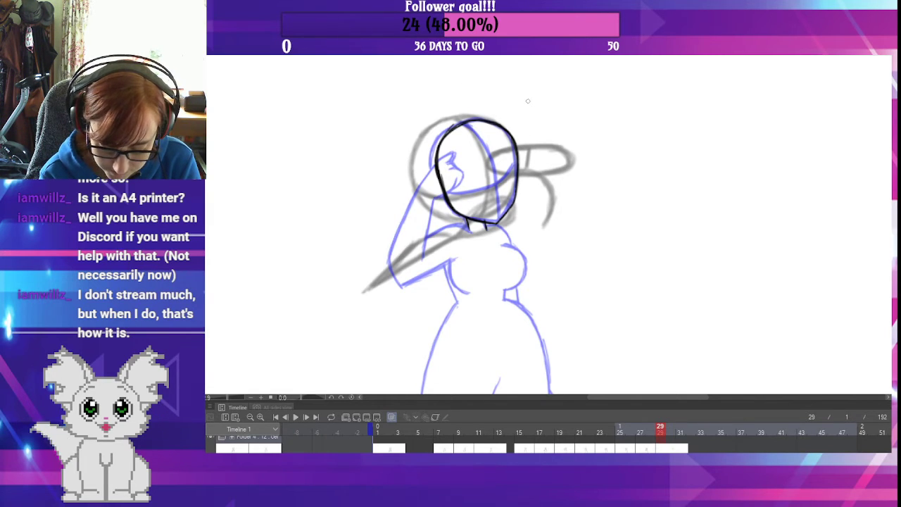
left_click_drag(441, 197, 435, 138)
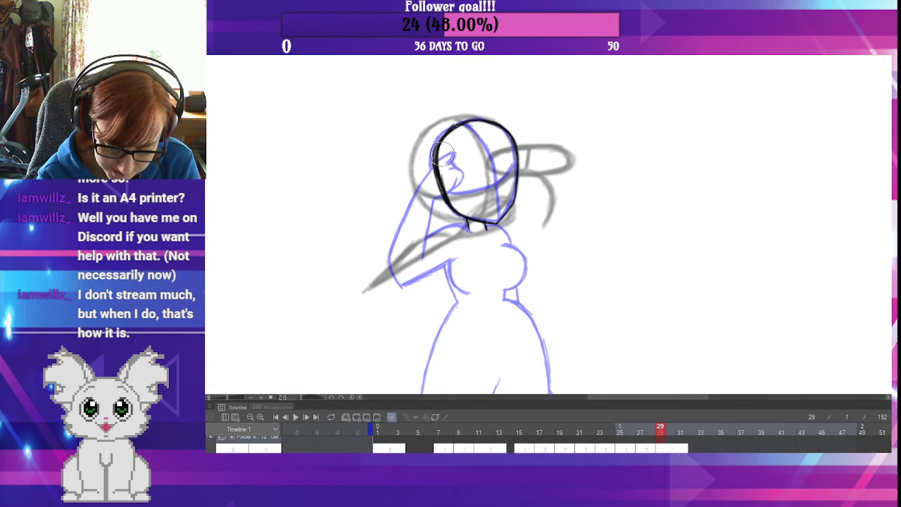
left_click_drag(444, 162, 450, 189)
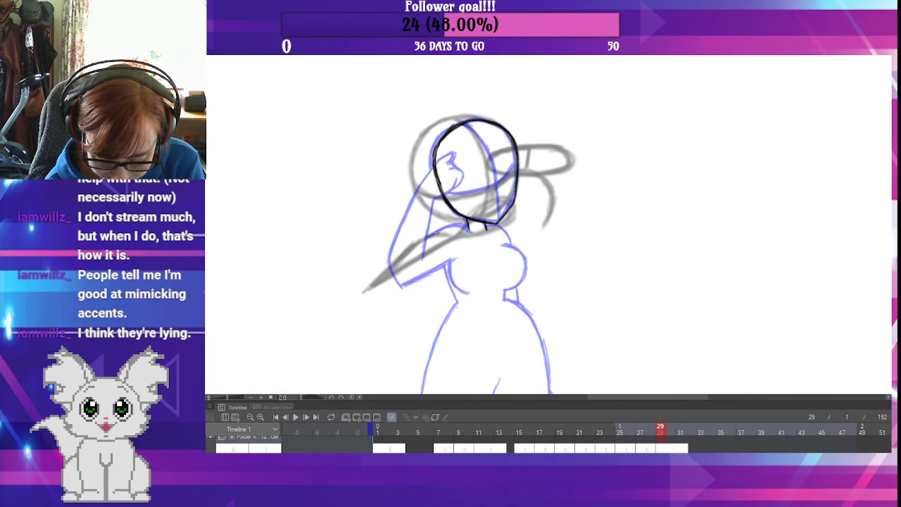
- Draw the bent arm folded across the chest from shoulder to elbow to forearm, with the hand under the chin
mouse_move(439, 233)
left_mouse_down()
mouse_move(470, 232)
mouse_move(398, 263)
mouse_move(387, 290)
mouse_move(413, 251)
mouse_move(440, 236)
left_mouse_up()
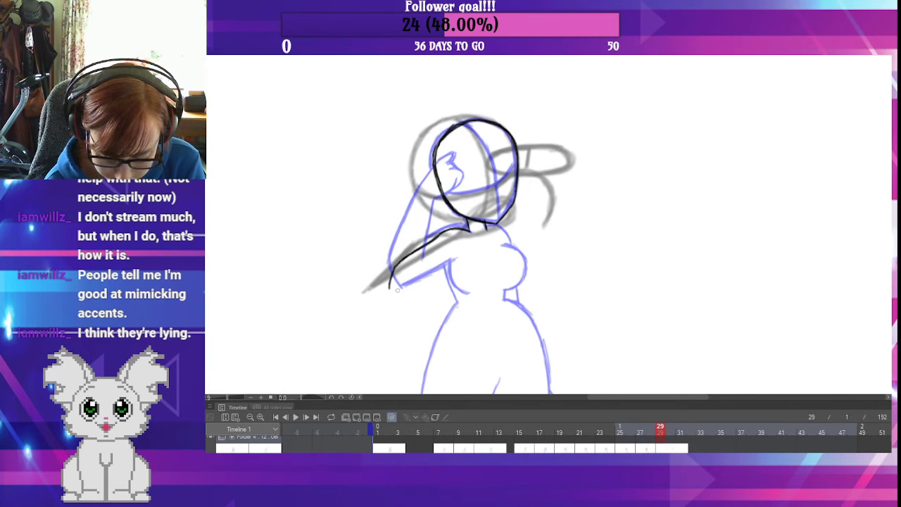
mouse_move(387, 288)
left_mouse_down()
mouse_move(415, 290)
mouse_move(408, 290)
mouse_move(447, 269)
mouse_move(398, 290)
mouse_move(452, 258)
mouse_move(429, 273)
mouse_move(418, 249)
left_mouse_up()
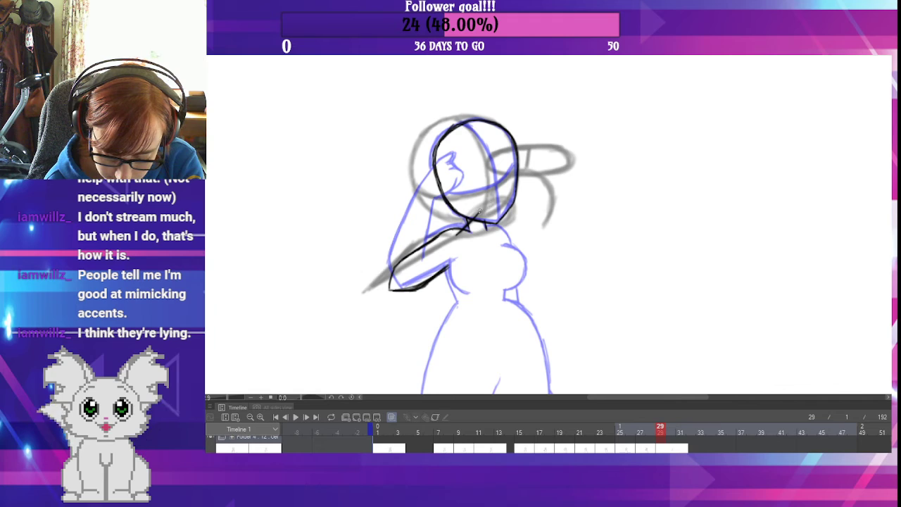
mouse_move(481, 211)
left_mouse_down()
mouse_move(496, 210)
mouse_move(498, 220)
mouse_move(486, 217)
mouse_move(501, 225)
left_mouse_up()
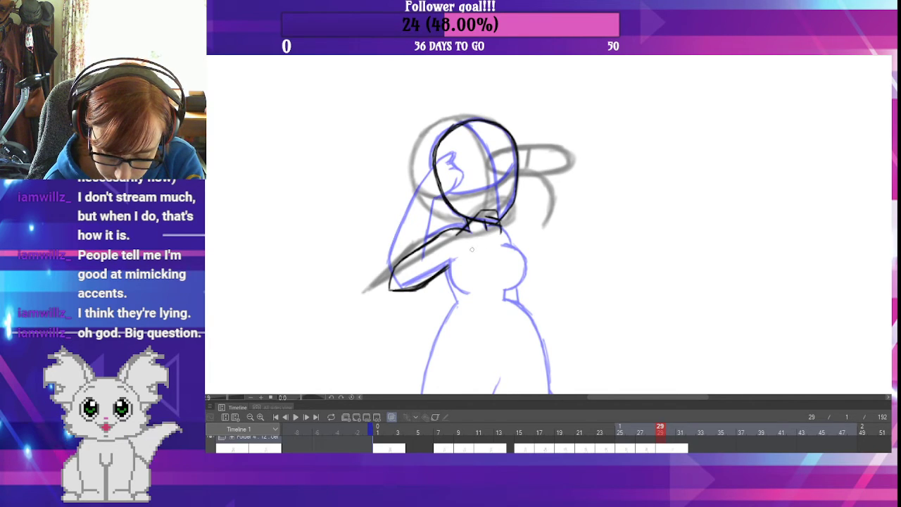
left_click_drag(467, 249, 482, 245)
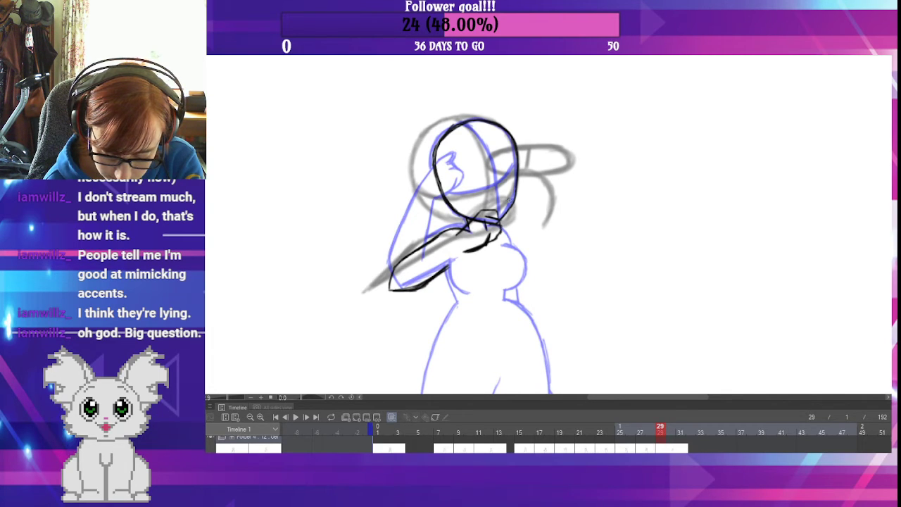
mouse_move(443, 269)
left_mouse_down()
mouse_move(412, 254)
mouse_move(456, 233)
mouse_move(411, 256)
mouse_move(463, 254)
mouse_move(417, 284)
mouse_move(436, 271)
left_mouse_up()
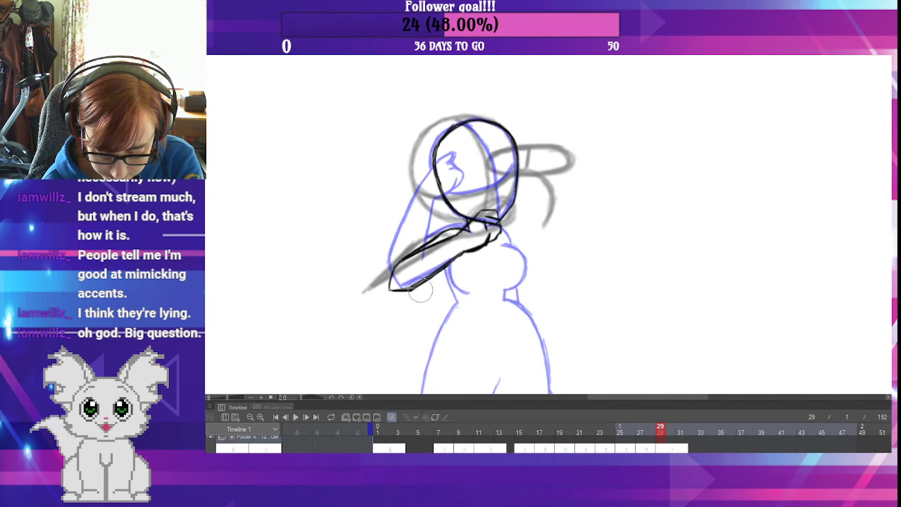
key("p")
left_click_drag(408, 289, 466, 251)
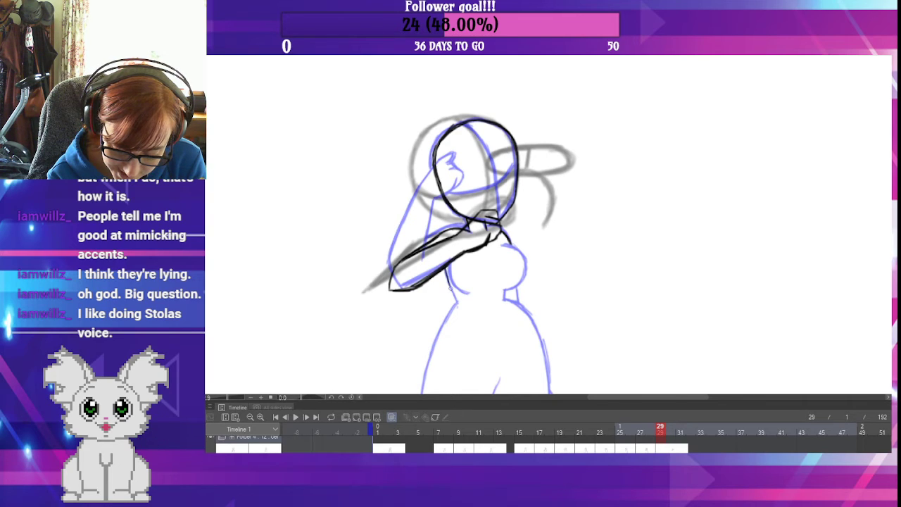
- Draw the rib lines down to the waist and the chest curves on both sides of the torso
left_click_drag(446, 270, 457, 301)
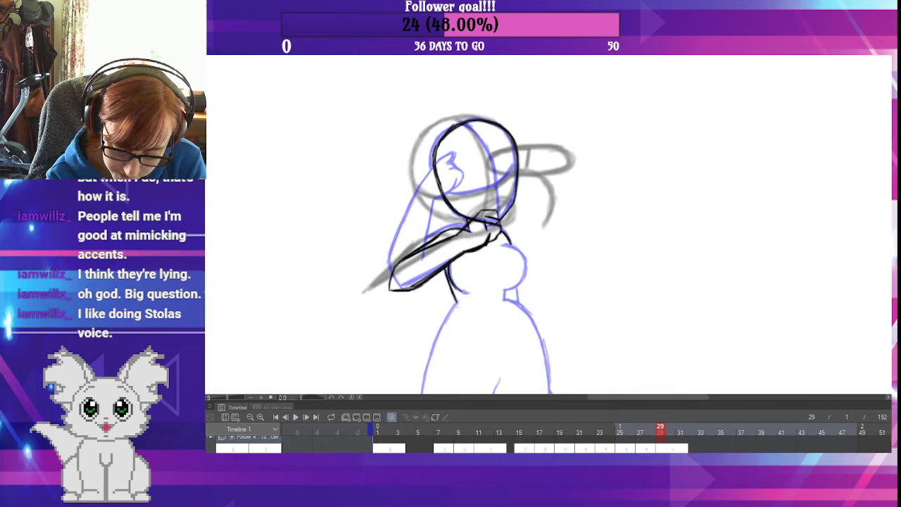
left_click_drag(448, 268, 459, 292)
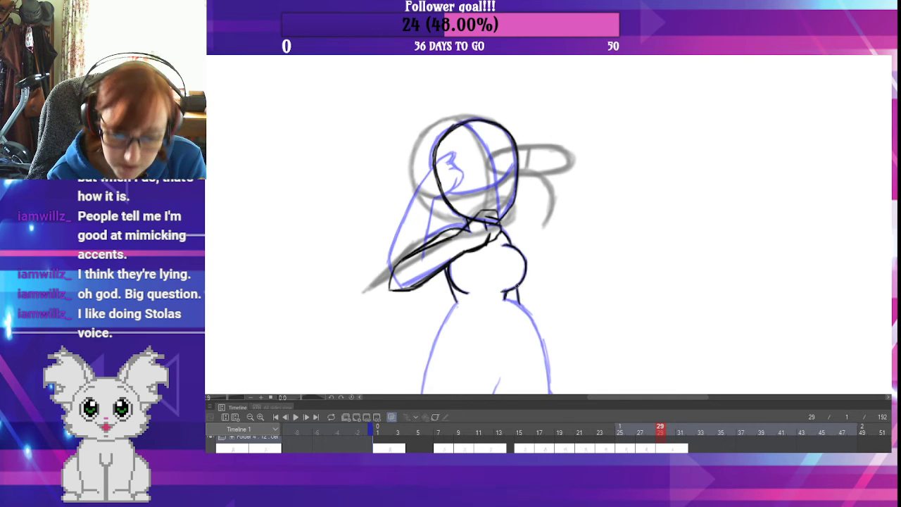
- Draw the outer line from the waist over the hip to the knee on the bent-arm side
scroll(428, 204, "down", 3)
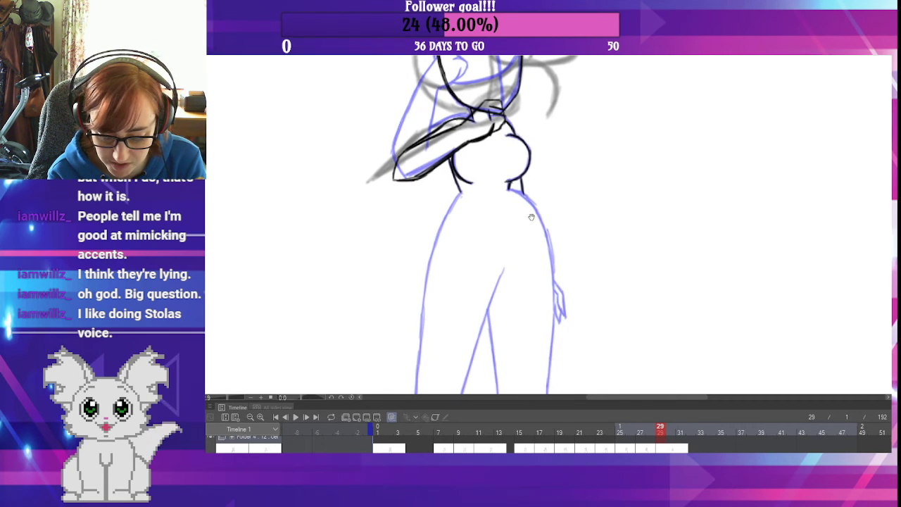
mouse_move(460, 193)
left_mouse_down()
mouse_move(429, 266)
mouse_move(421, 336)
left_mouse_up()
left_click_drag(425, 286, 420, 349)
left_click_drag(483, 330, 492, 200)
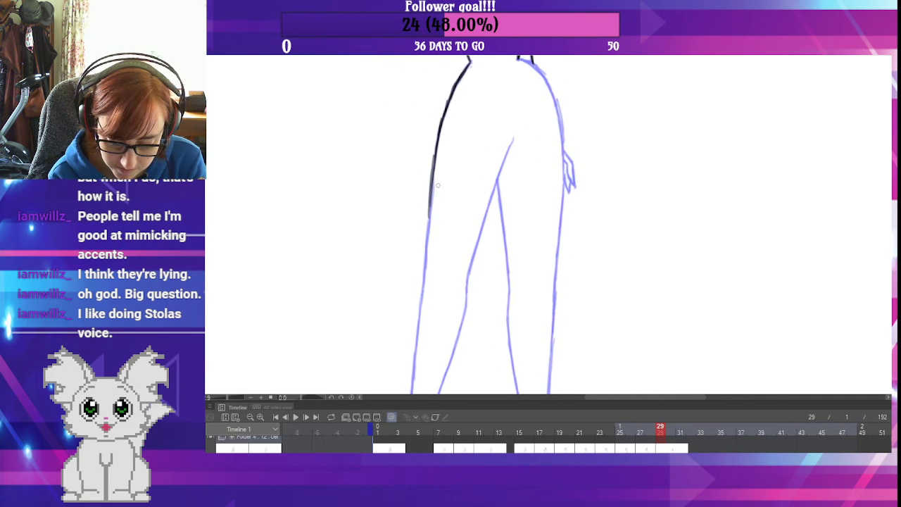
left_click_drag(435, 154, 426, 242)
left_click_drag(430, 184, 422, 268)
- Draw the inner thigh line on the bent-arm side from the knee up to the crotch
mouse_move(428, 219)
left_mouse_down()
mouse_move(422, 286)
mouse_move(469, 268)
mouse_move(466, 279)
mouse_move(492, 198)
left_mouse_up()
left_click_drag(486, 246, 497, 184)
left_click_drag(482, 227, 514, 135)
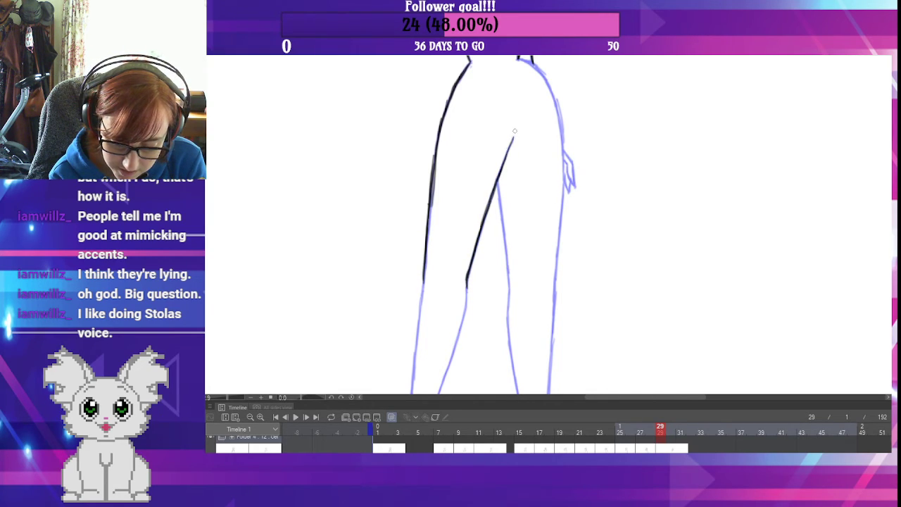